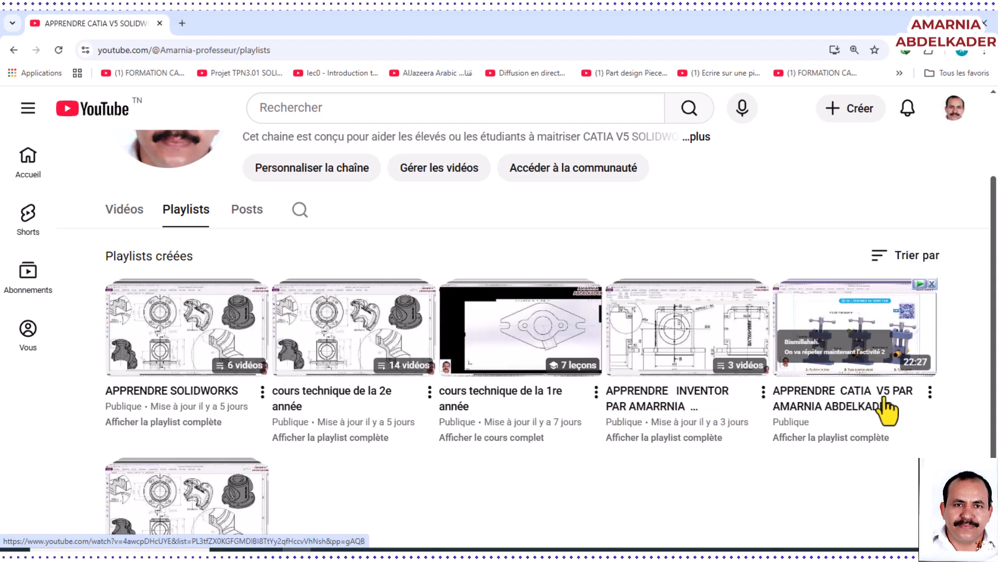
scroll(582, 430, "down", 1)
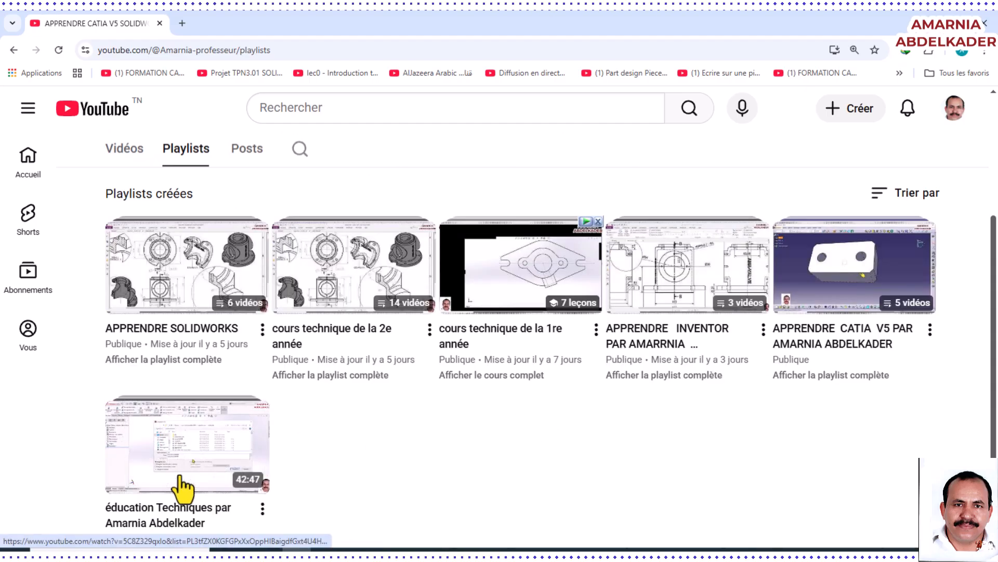
scroll(179, 484, "down", 1)
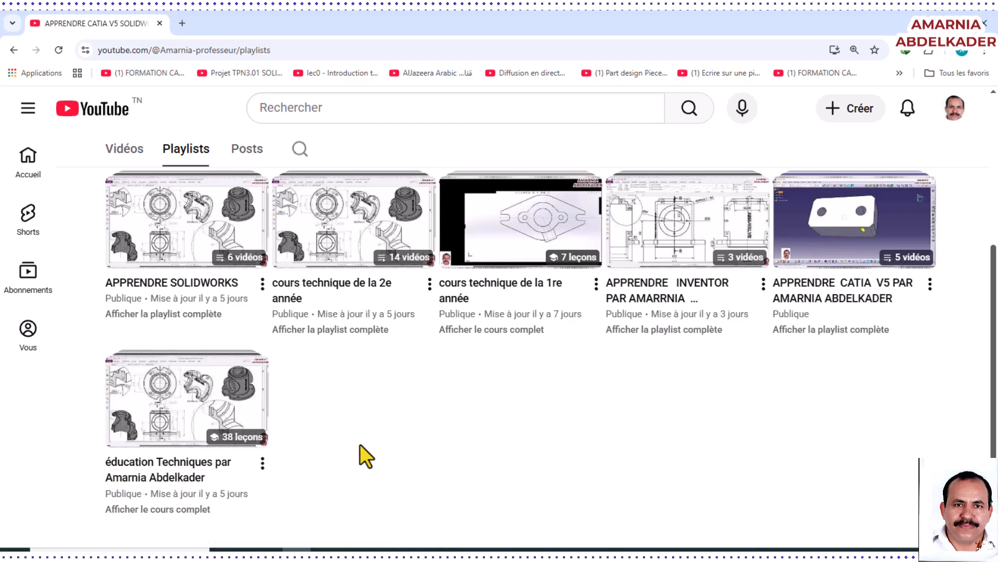
scroll(359, 407, "up", 1)
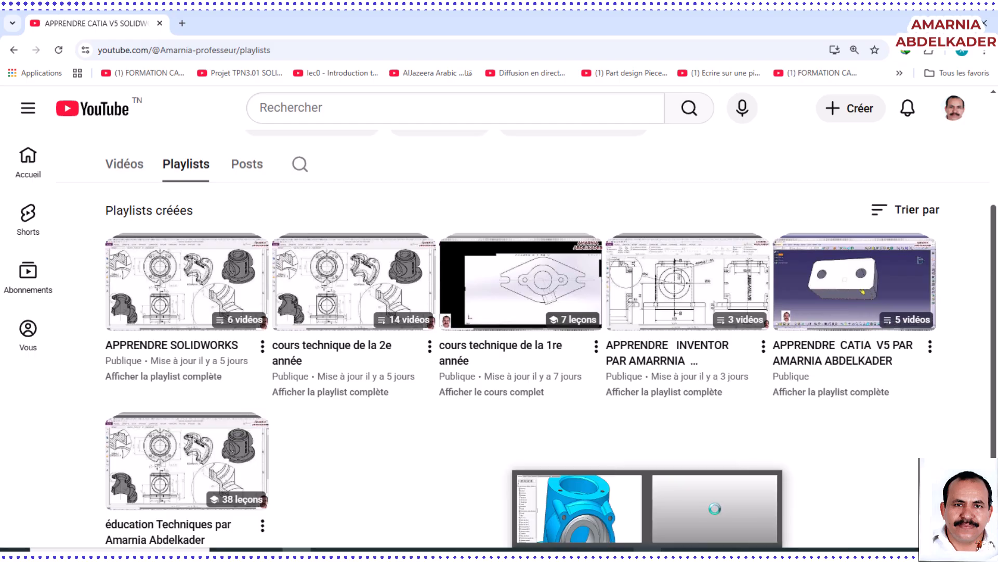
Switch to SOLIDWORKS and roll the feature history of the corps mecanique part back to just after Révolution1.
left_click(579, 507)
middle_click_drag(423, 286, 749, 468)
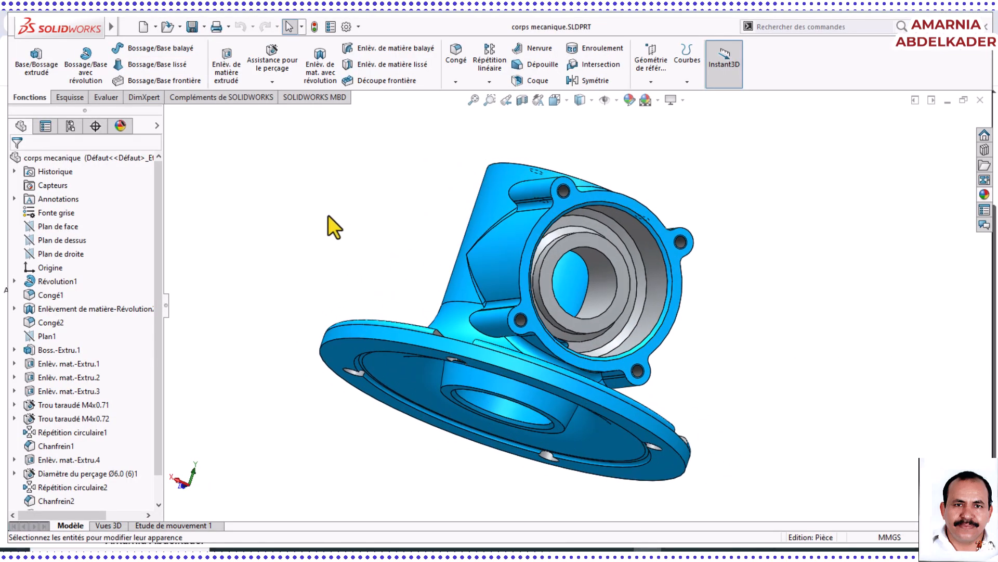
middle_click_drag(332, 225, 619, 270)
middle_click_drag(363, 350, 359, 269)
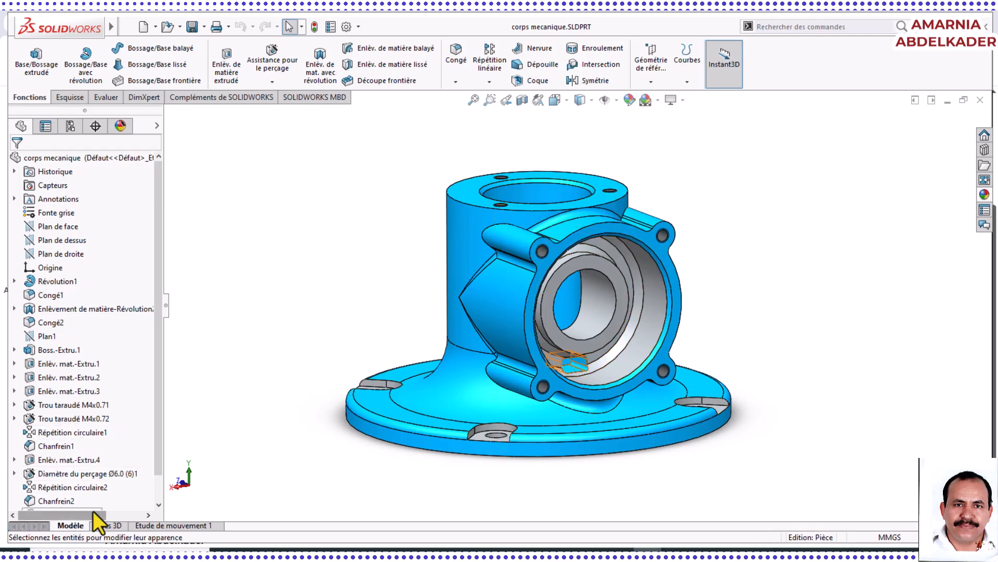
scroll(141, 463, "down", 1)
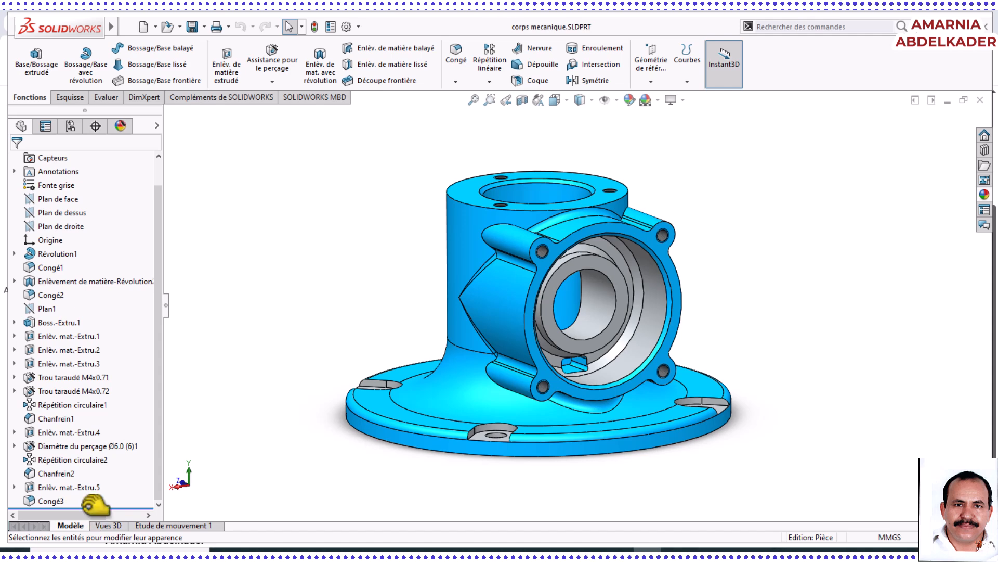
left_click_drag(93, 504, 81, 255)
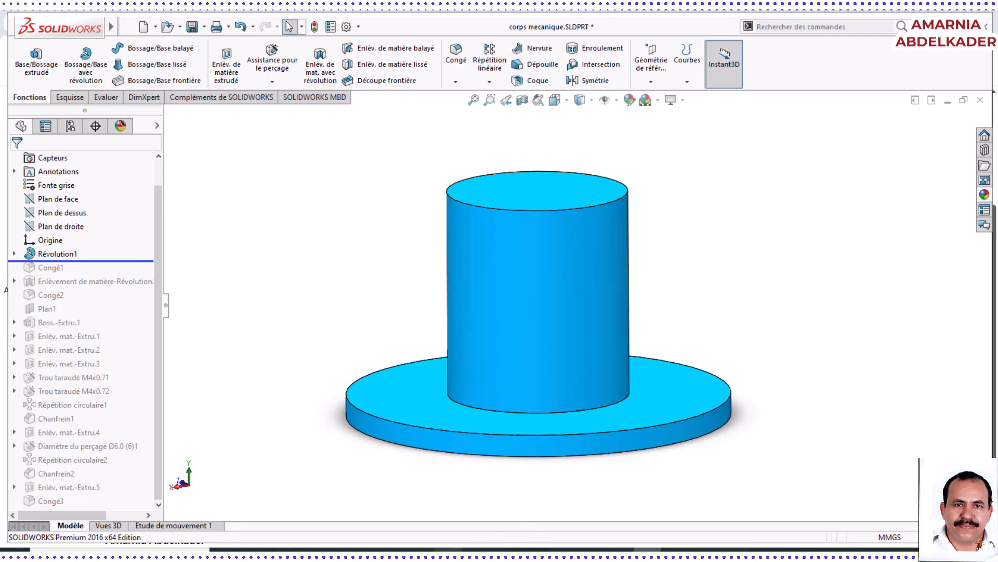
Switch to the Word document and review the captures of the body's dimensioned base profile sketch and its revolve settings.
left_click(448, 549)
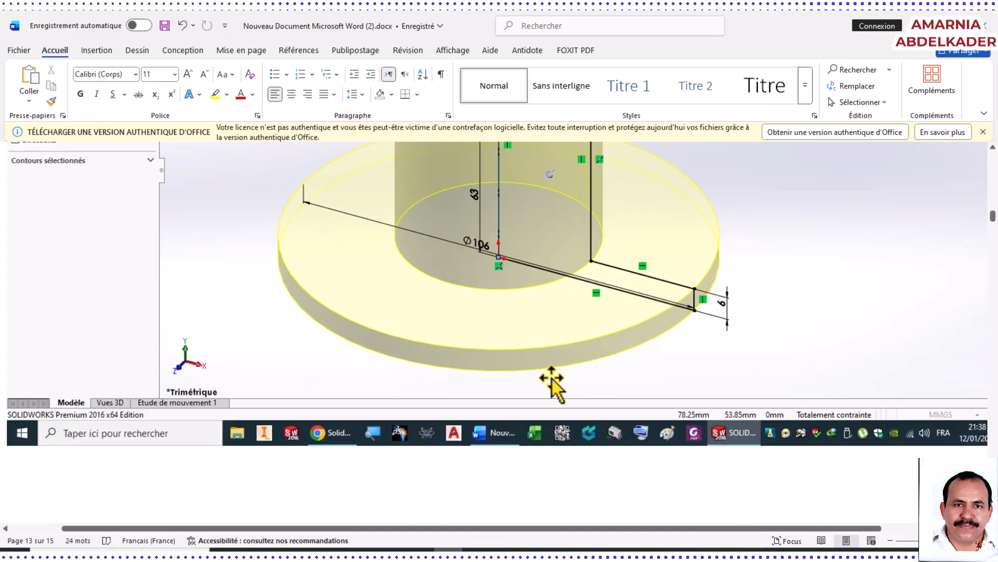
scroll(551, 385, "up", 4)
scroll(551, 382, "up", 6)
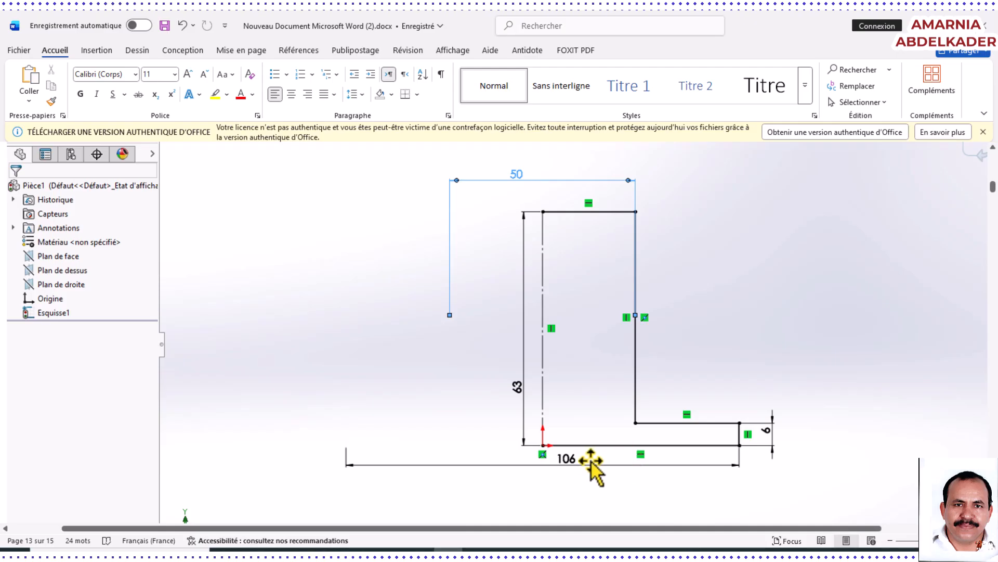
scroll(575, 446, "down", 8)
scroll(568, 442, "down", 1)
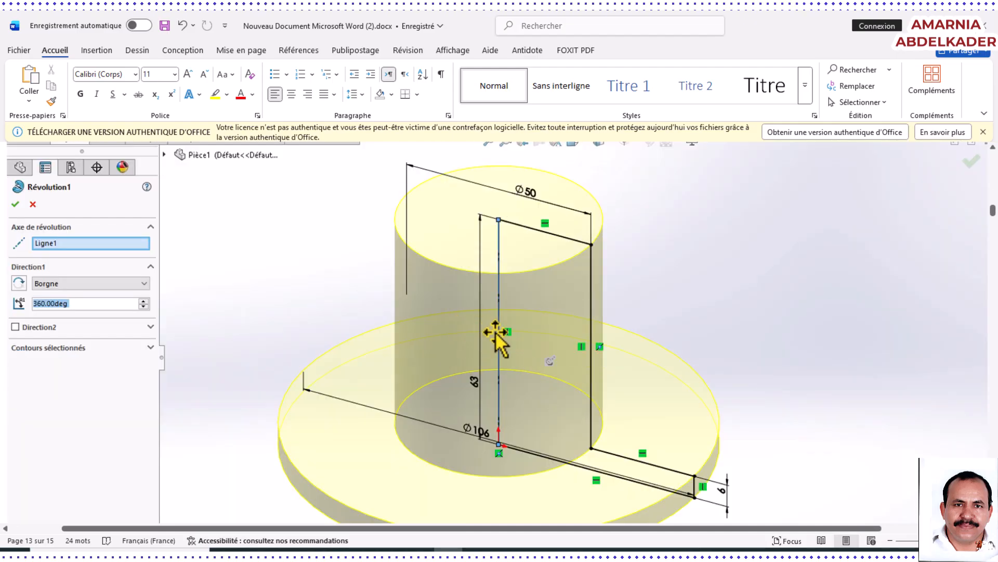
scroll(459, 335, "down", 2)
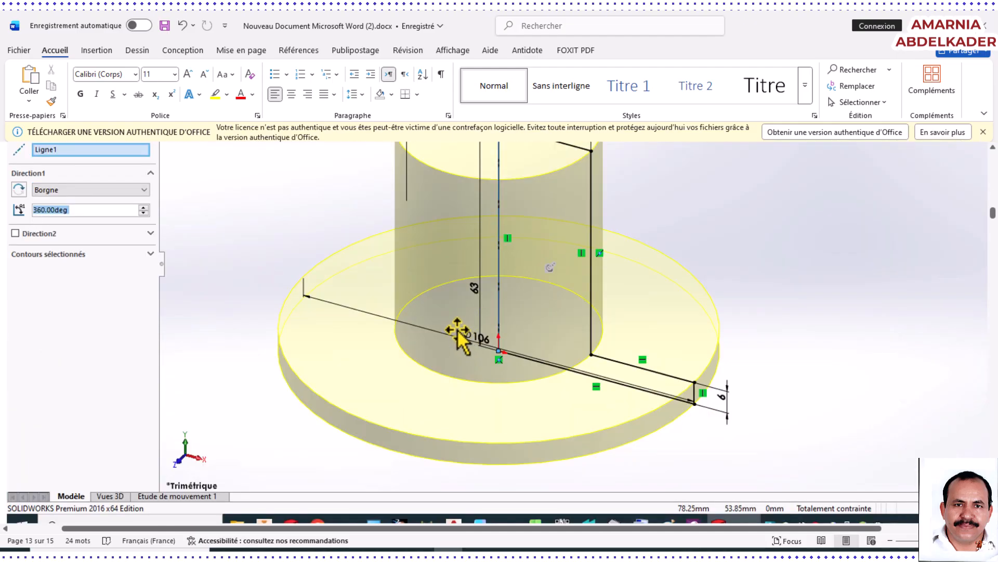
scroll(457, 333, "up", 2)
Review the document captures of the base fillet settings and the dimensioned sketch for the revolved cut.
scroll(457, 330, "down", 4)
scroll(457, 329, "down", 14)
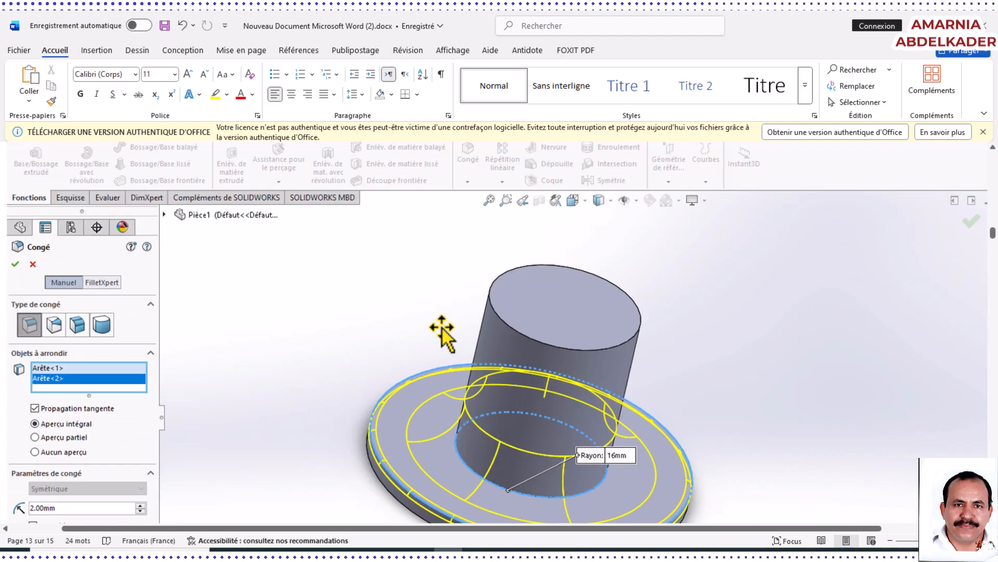
scroll(456, 330, "up", 2)
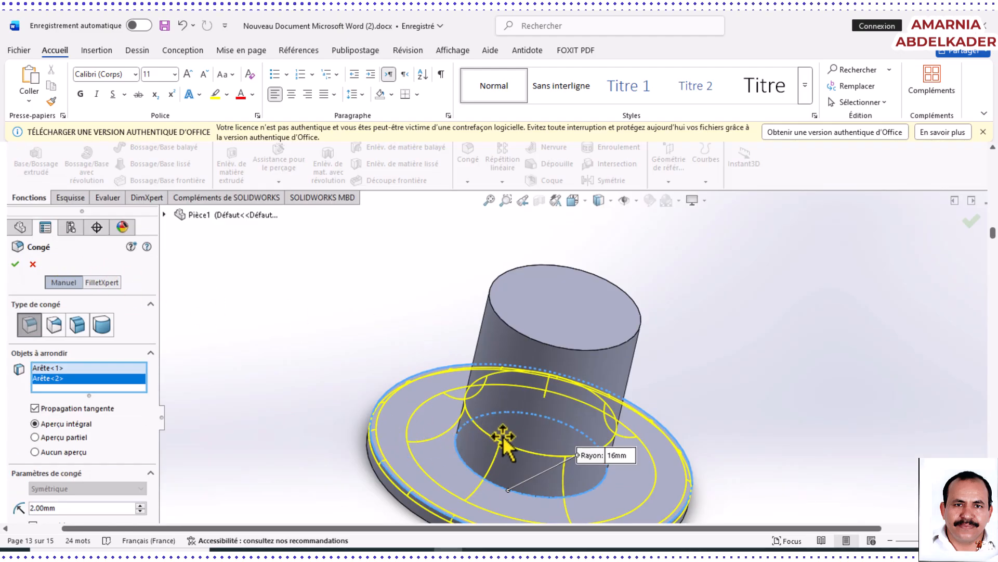
scroll(508, 450, "down", 7)
scroll(508, 444, "down", 10)
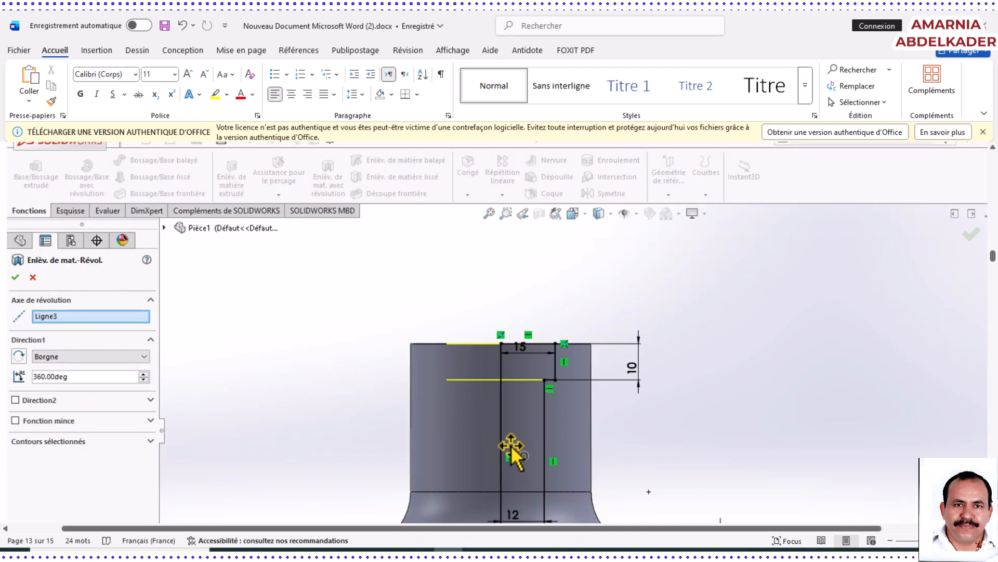
scroll(461, 393, "down", 2)
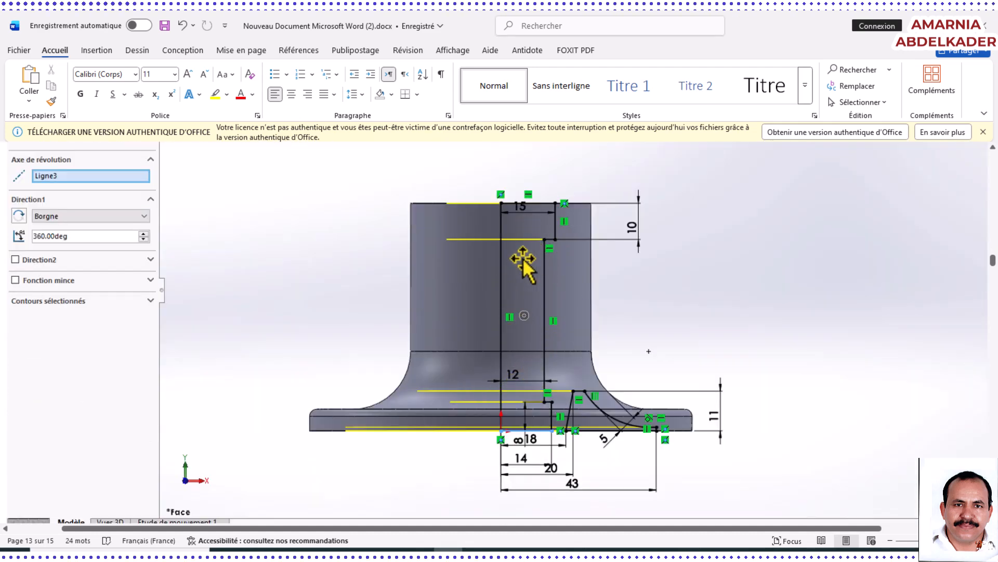
left_click(533, 354)
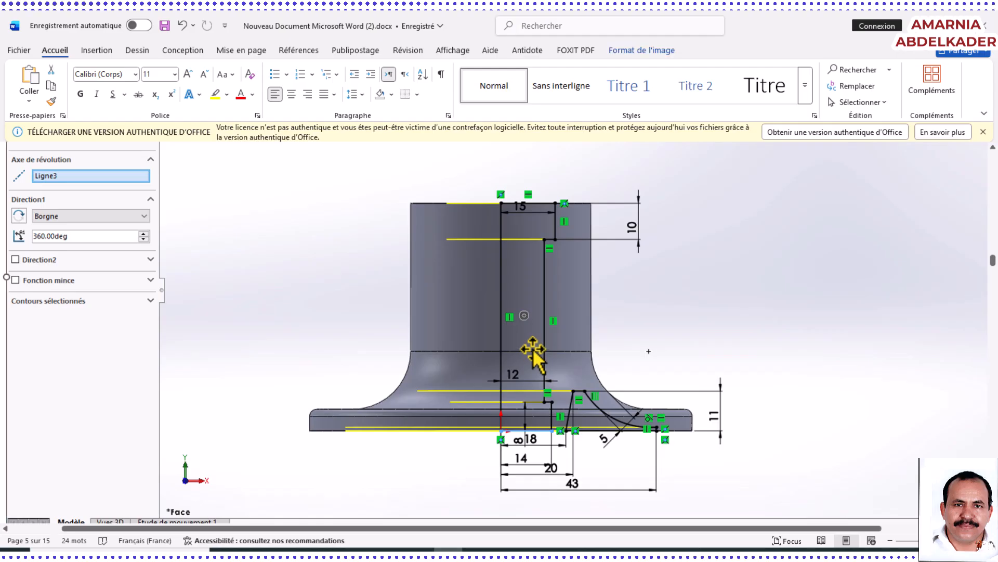
Examine the document captures of the revolved cut seen from below and in section on the front plane.
scroll(533, 354, "down", 15)
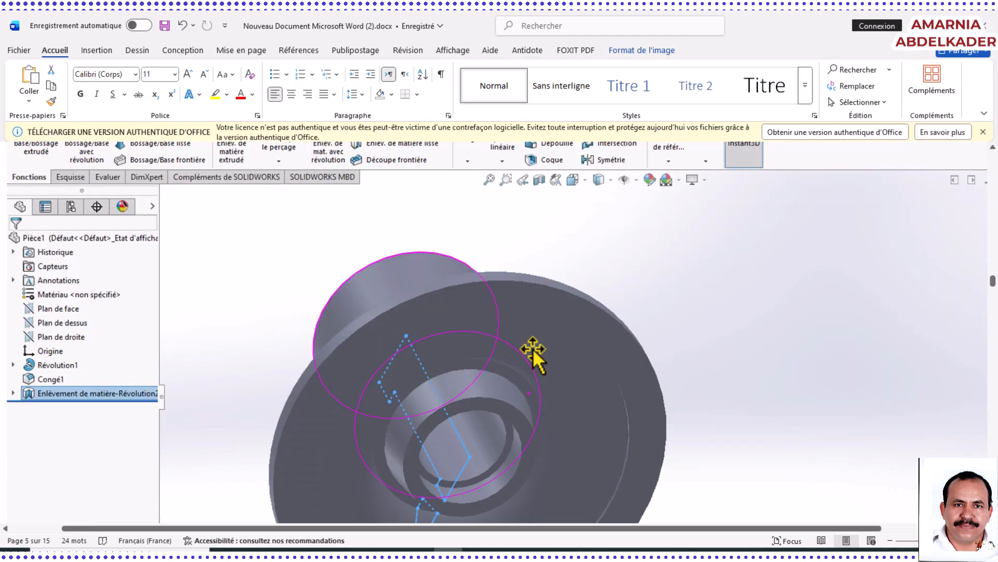
scroll(533, 354, "down", 10)
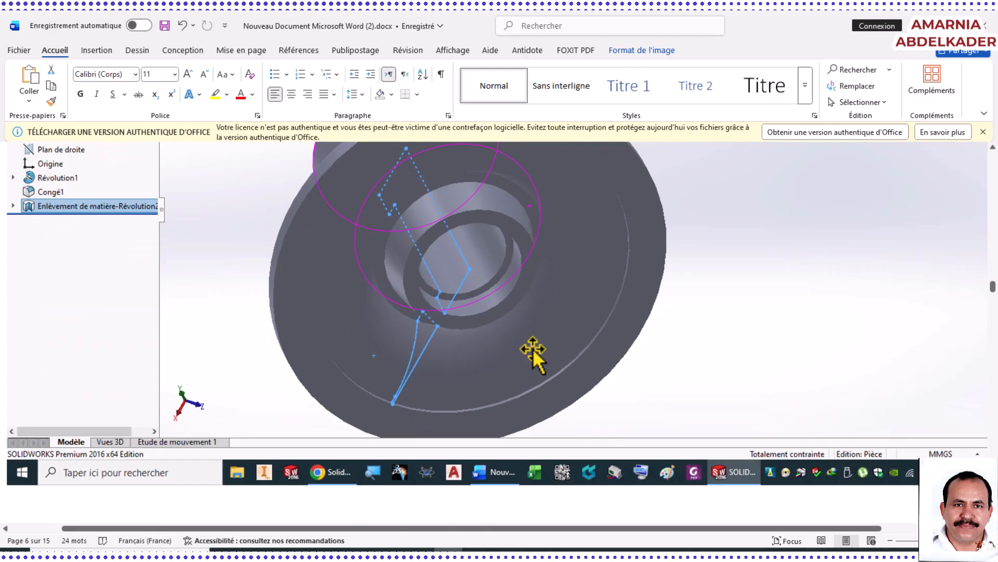
scroll(533, 353, "down", 5)
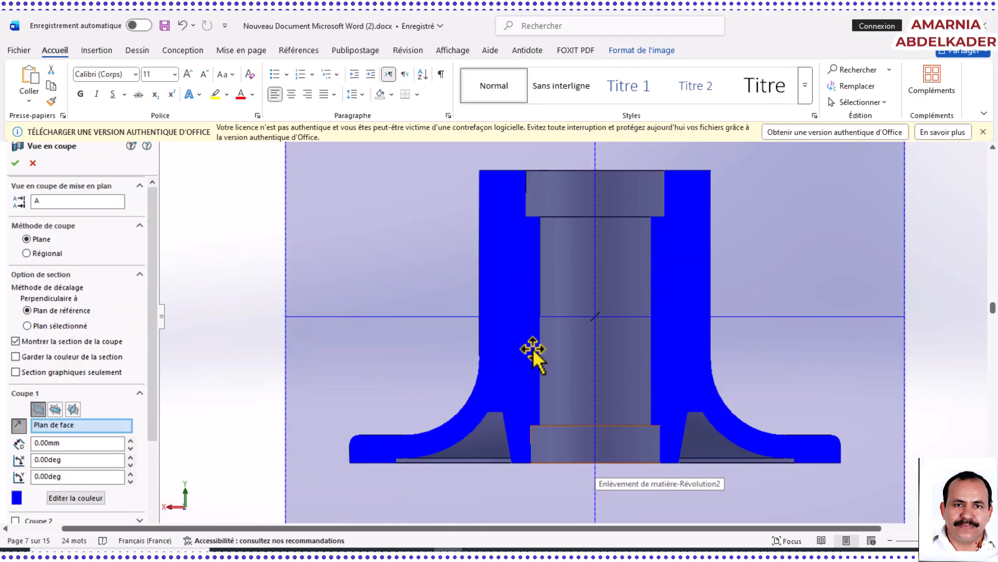
scroll(533, 352, "up", 2)
scroll(533, 353, "down", 16)
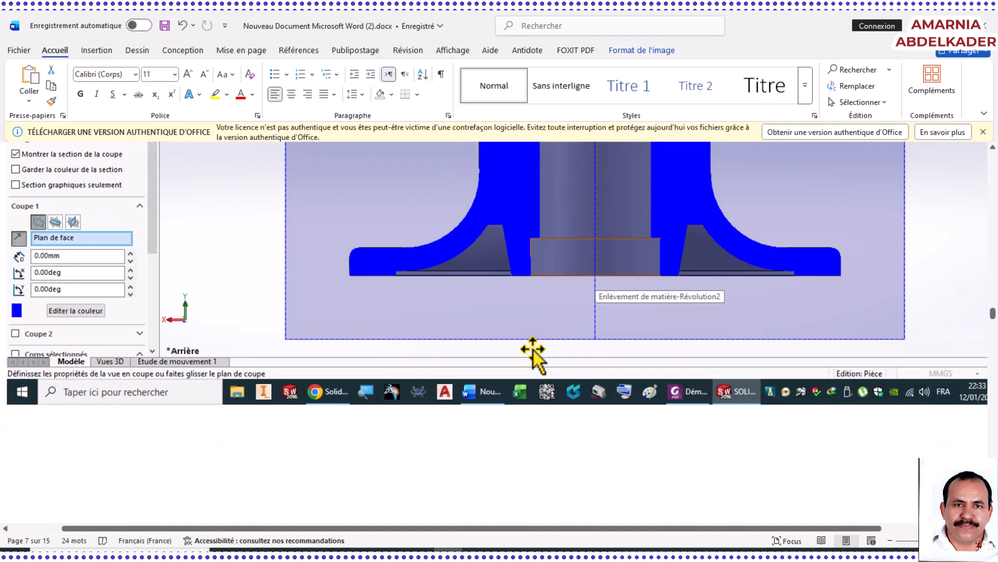
Review the document captures of the part's material choice and its appearance colour settings.
scroll(532, 350, "down", 16)
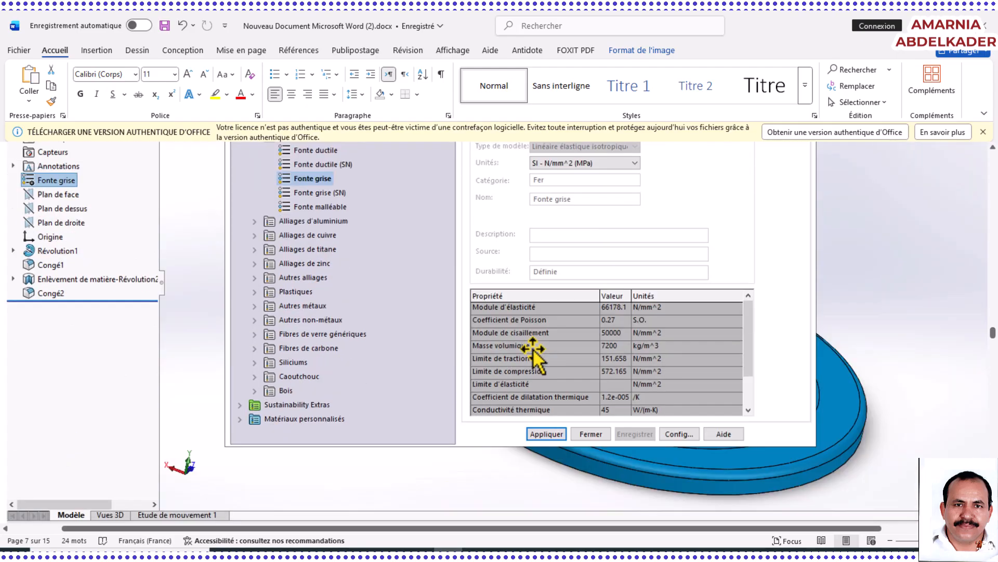
scroll(533, 353, "up", 3)
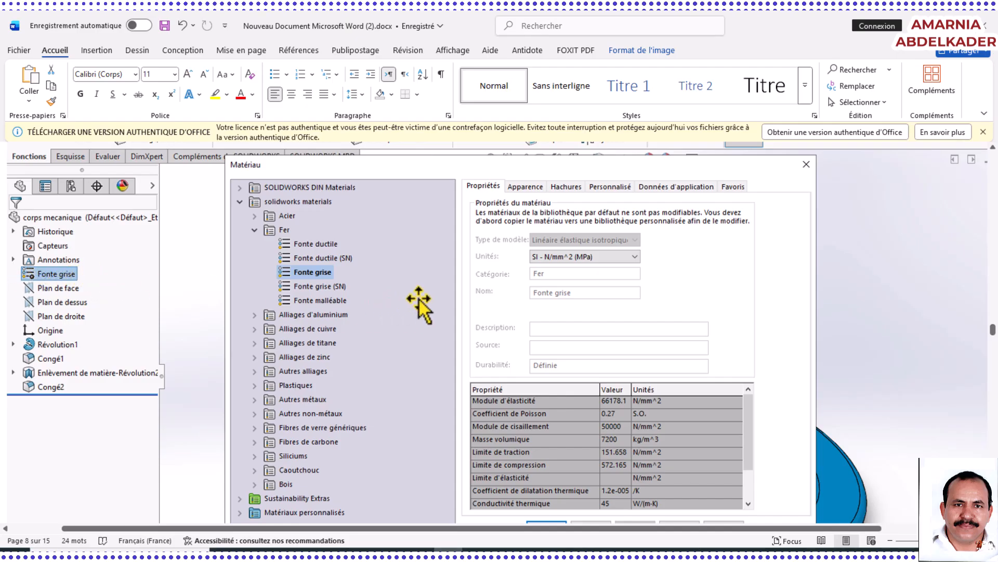
left_click(703, 555)
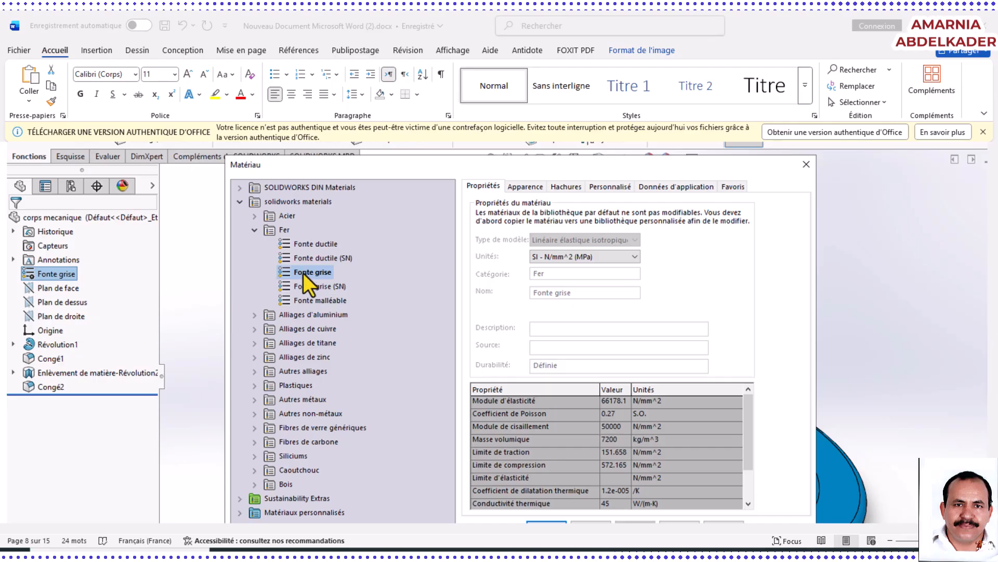
scroll(385, 274, "down", 10)
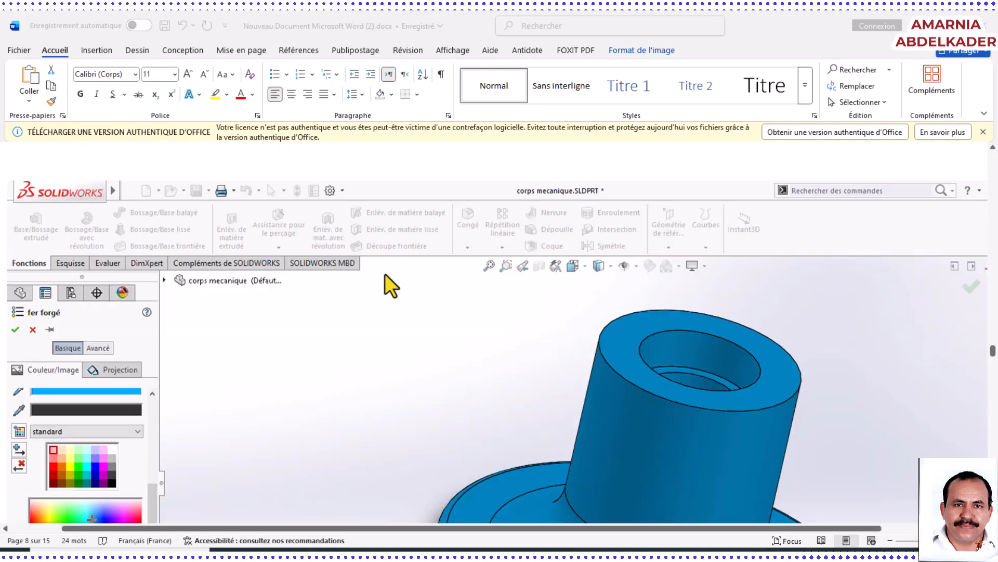
scroll(385, 274, "down", 4)
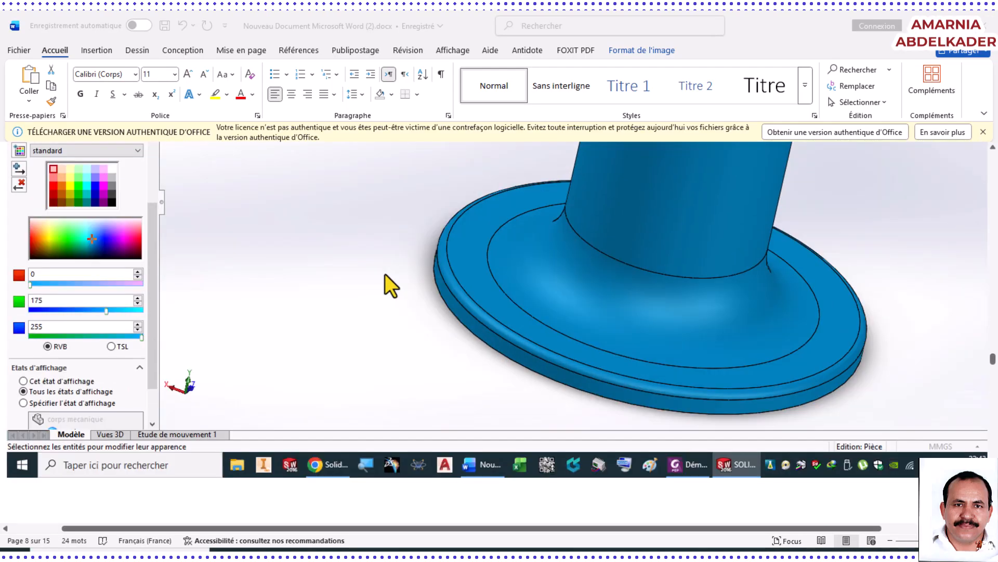
scroll(385, 273, "up", 3)
scroll(384, 274, "up", 3)
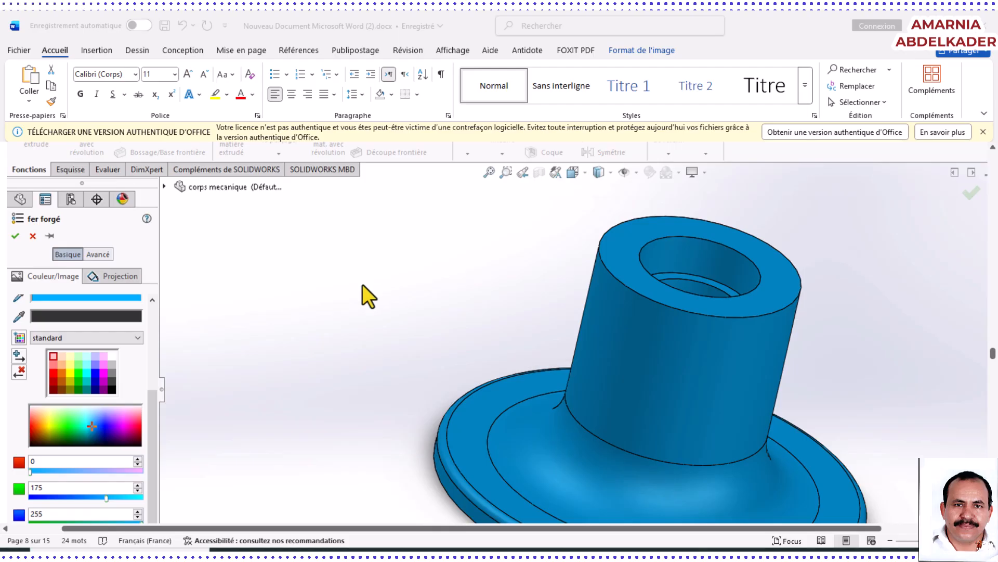
scroll(363, 284, "down", 3)
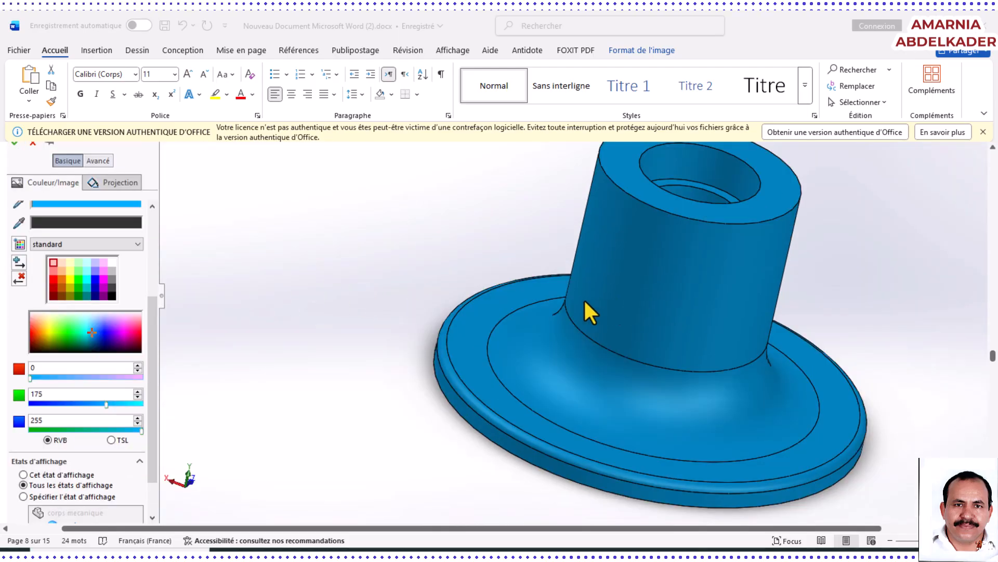
Examine the document capture of the offset reference plane, checking its first reference, offset distance and direction.
scroll(515, 308, "down", 15)
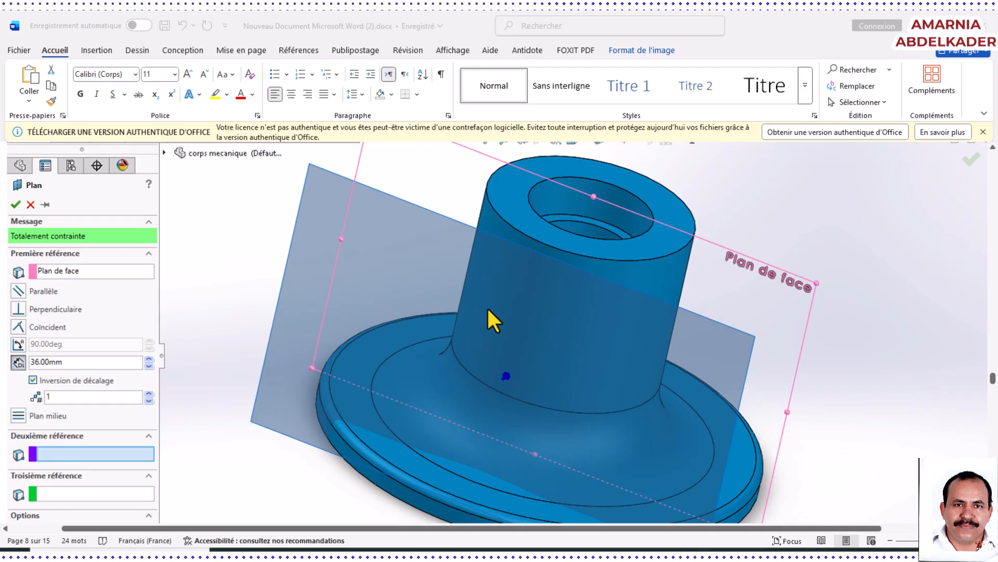
scroll(488, 310, "down", 4)
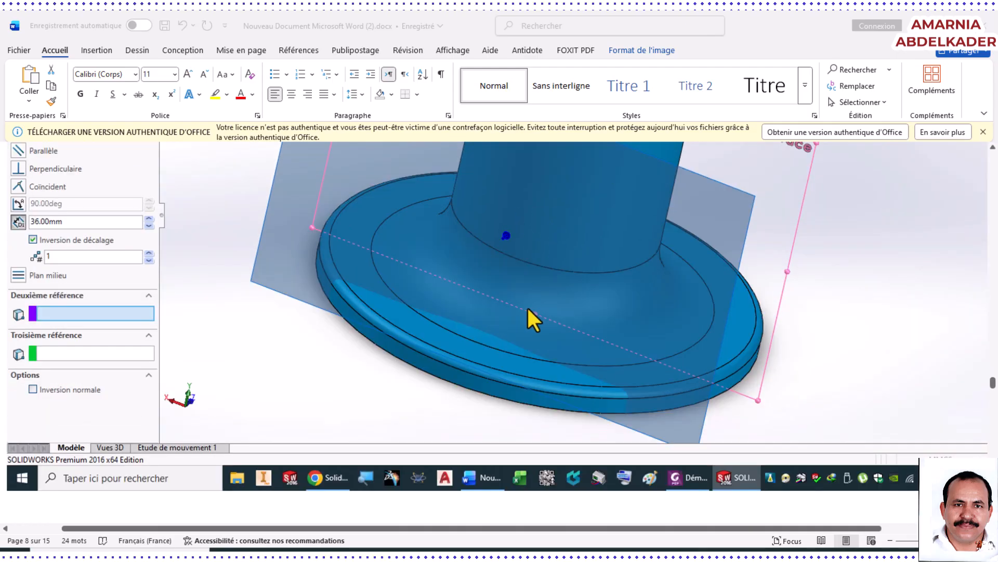
scroll(493, 293, "up", 4)
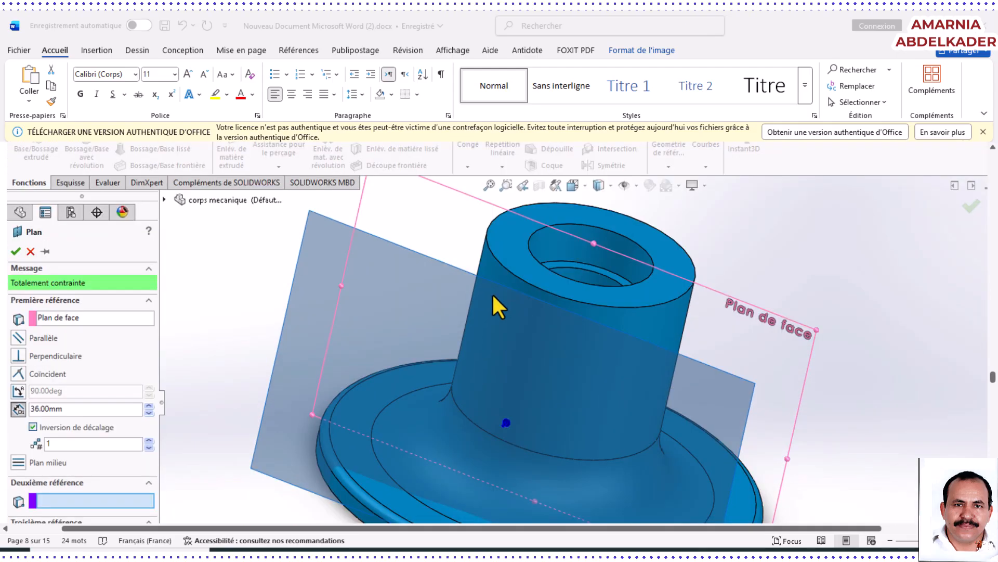
scroll(487, 312, "down", 5)
Review the document captures of the sketch on Plan1, examining its circles, corner lobes and dimensions.
scroll(487, 311, "down", 14)
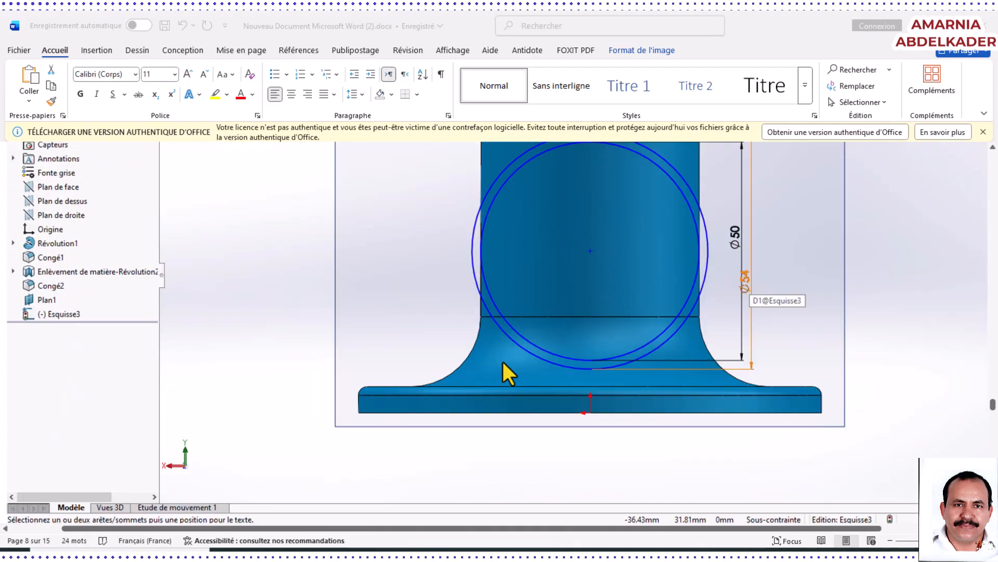
scroll(676, 287, "up", 1)
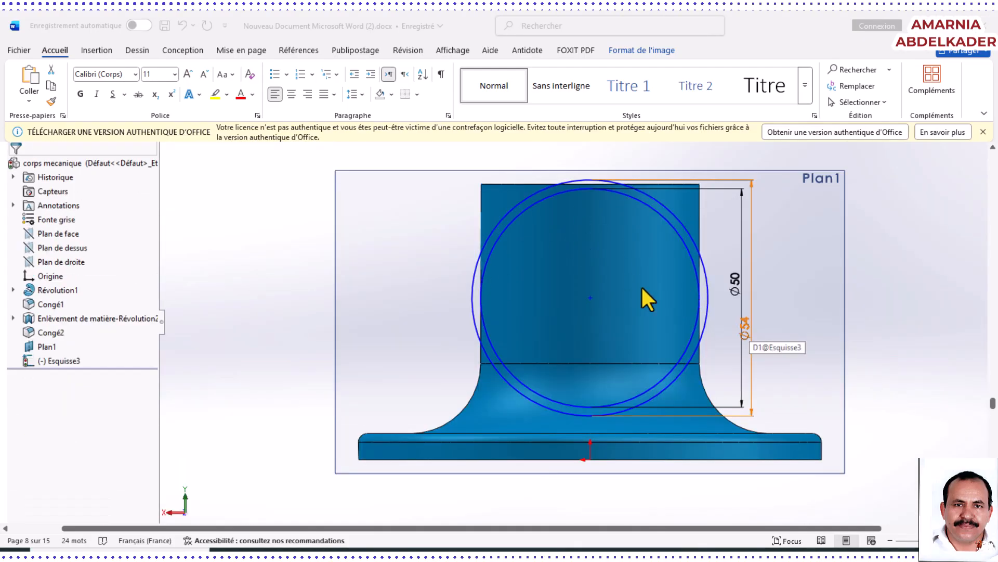
scroll(648, 335, "down", 12)
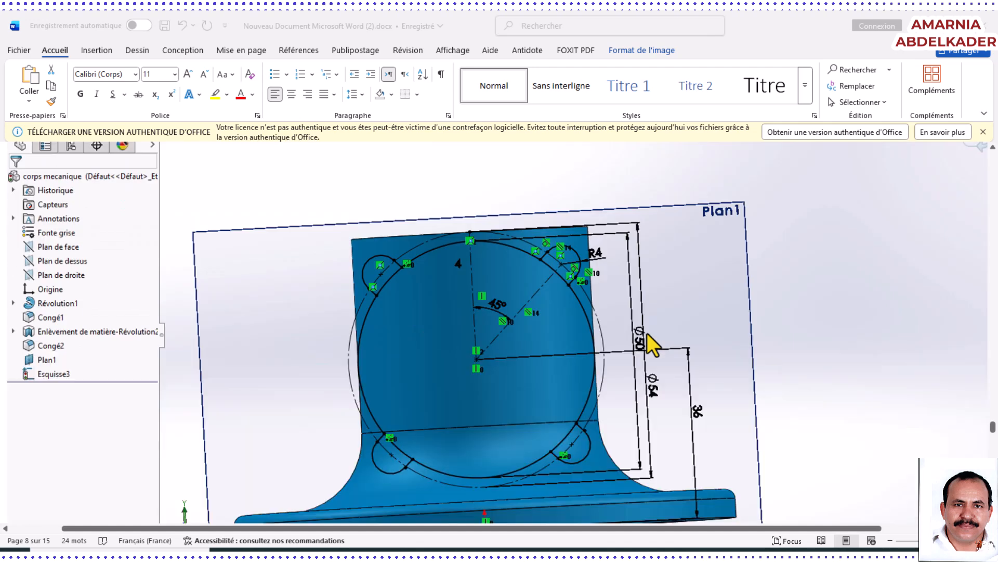
scroll(647, 334, "down", 2)
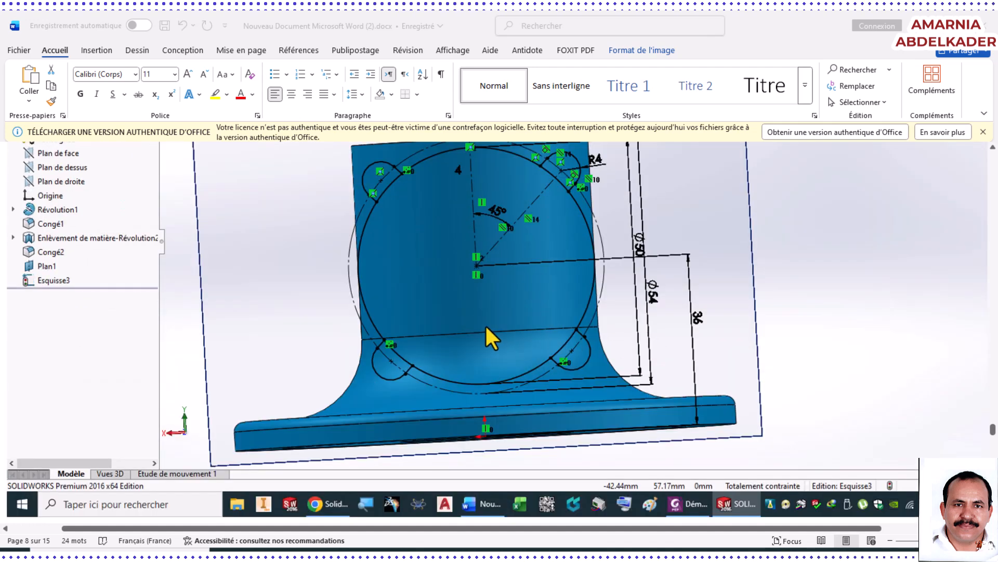
scroll(487, 328, "up", 1)
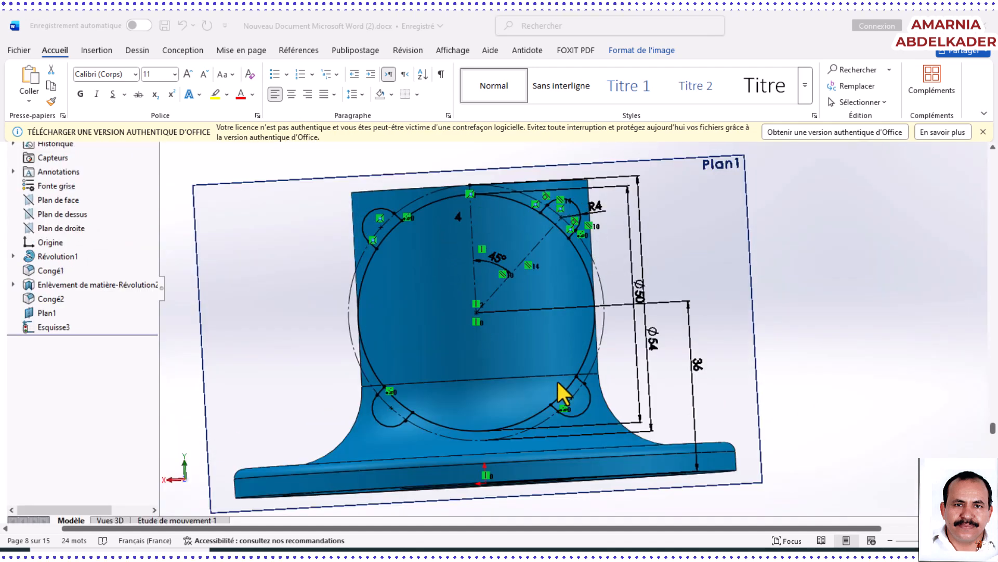
Review the document captures of the boss extrusion up to the next surface and the section view on the right plane.
scroll(613, 384, "down", 10)
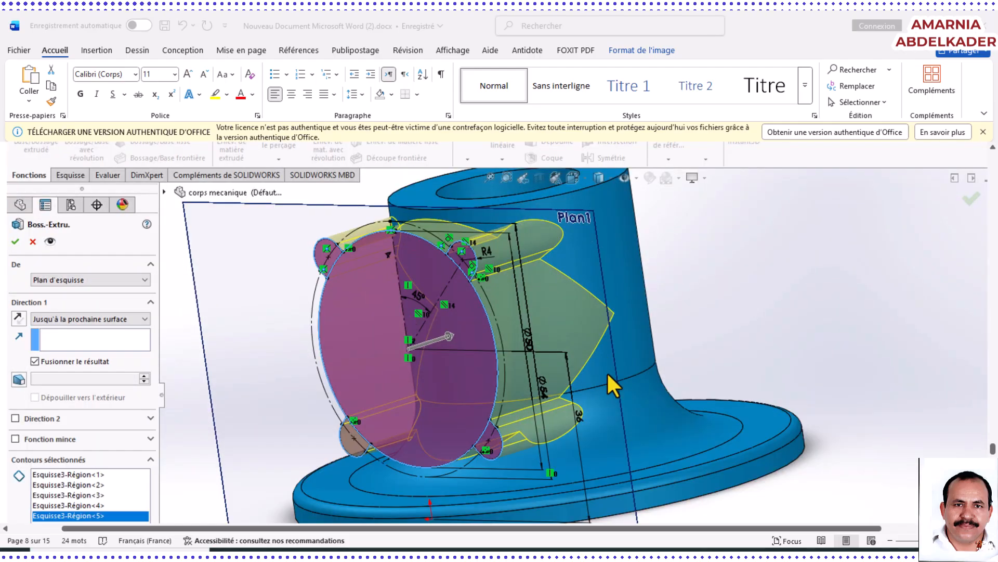
scroll(614, 385, "down", 2)
scroll(514, 342, "up", 2)
scroll(531, 333, "down", 15)
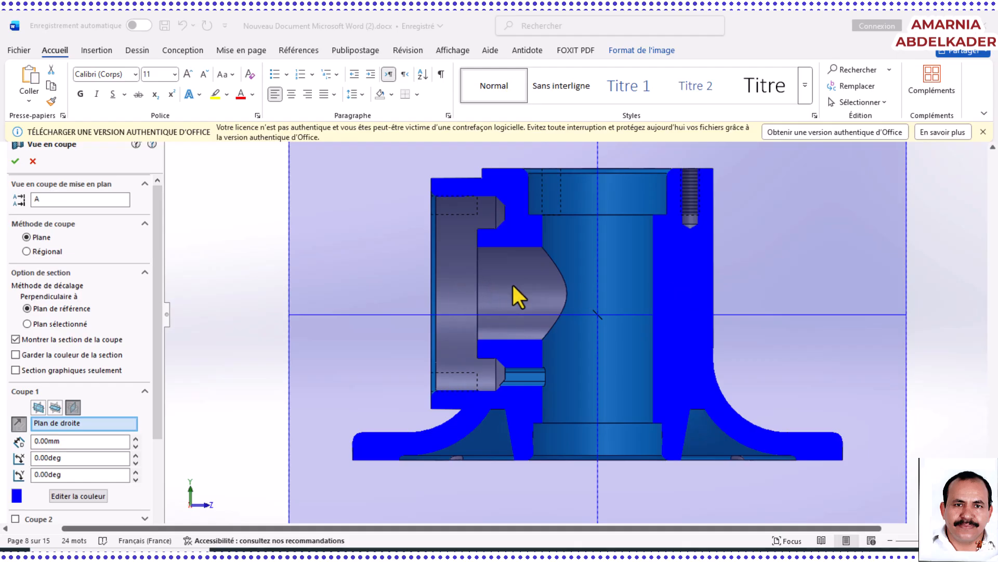
scroll(609, 294, "down", 5)
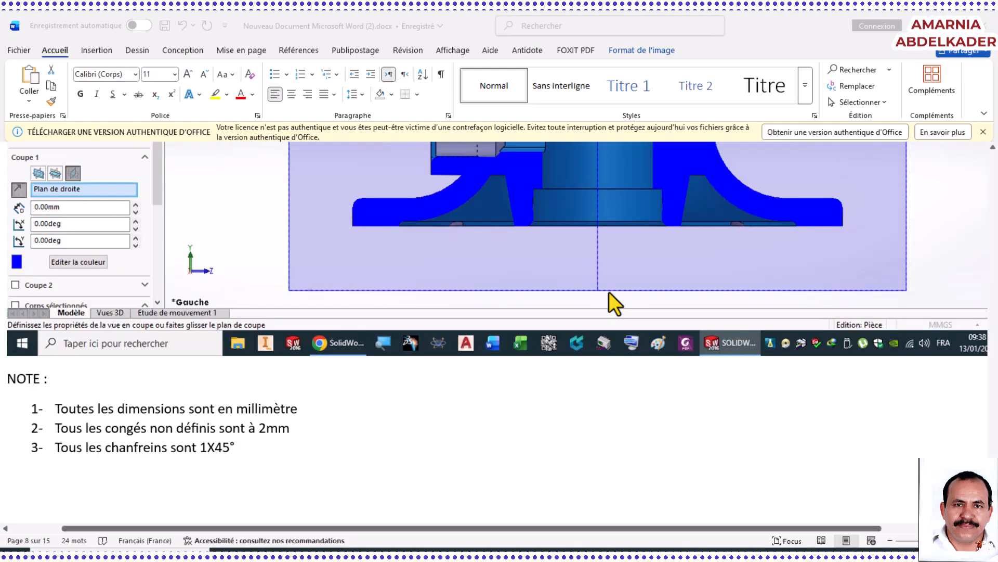
scroll(610, 294, "up", 8)
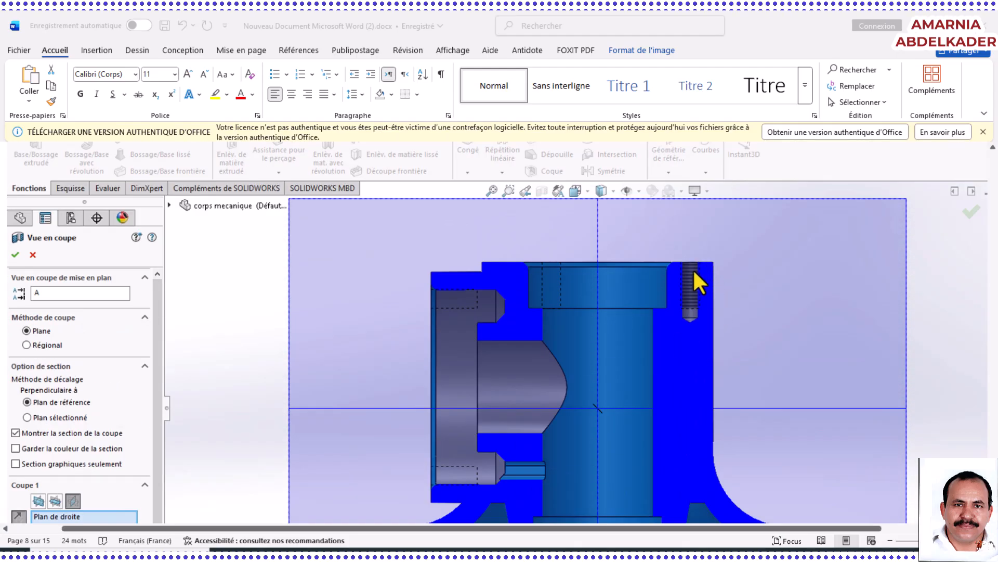
Examine the corps mecanique drawing in the document, covering its section A-A, dimensioned views, title block and general notes.
scroll(643, 321, "down", 10)
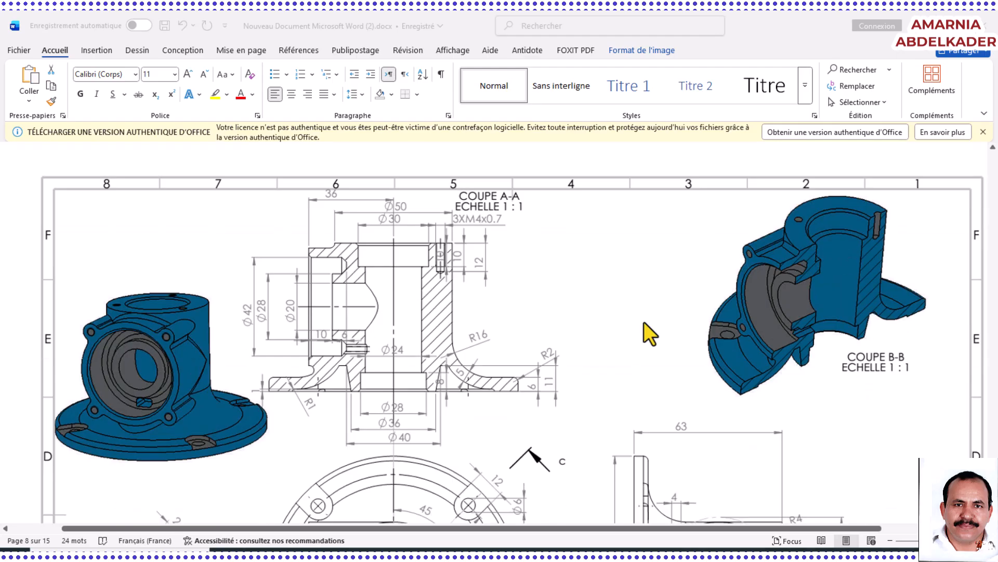
scroll(643, 321, "down", 5)
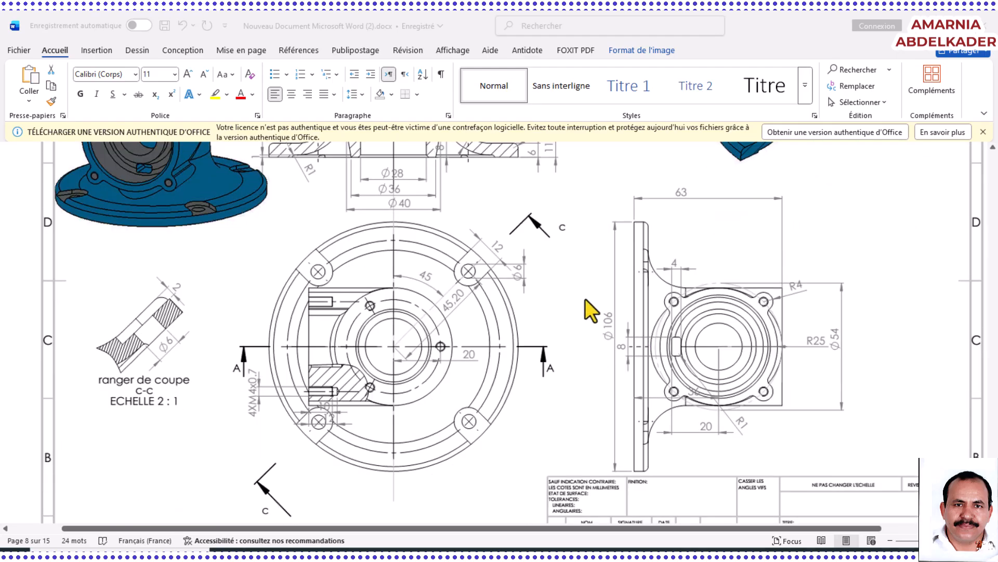
scroll(426, 330, "up", 2)
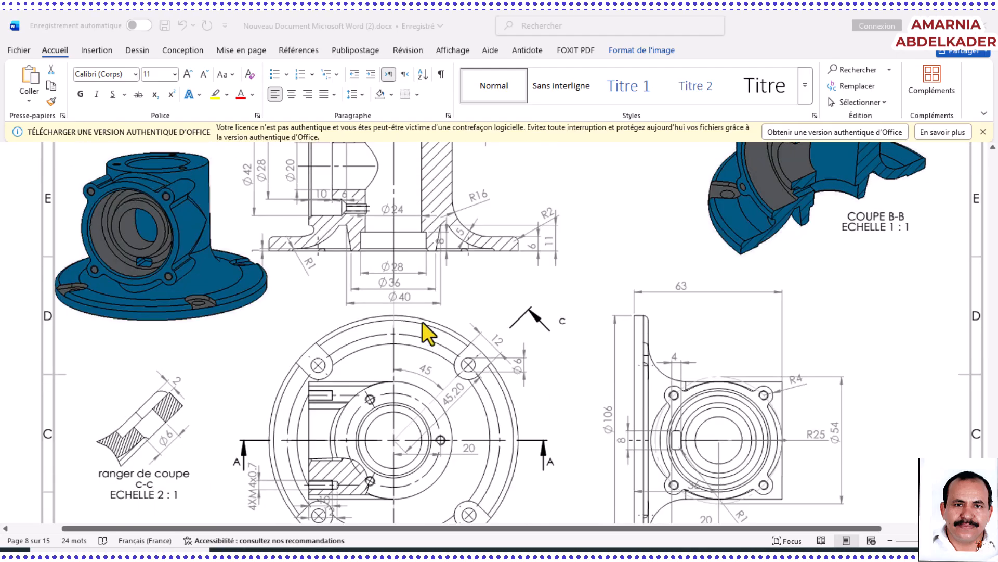
scroll(403, 314, "down", 4)
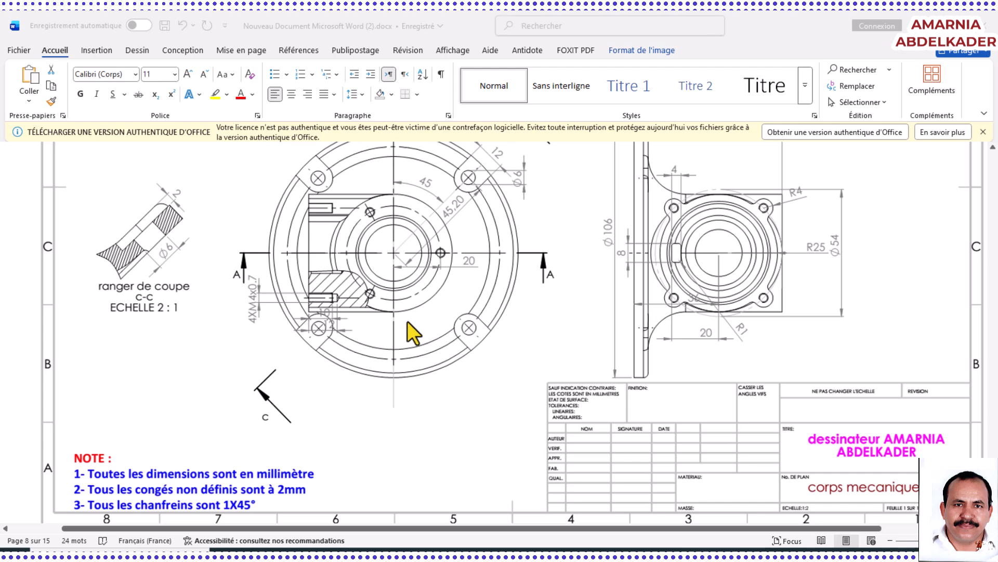
scroll(407, 320, "down", 1)
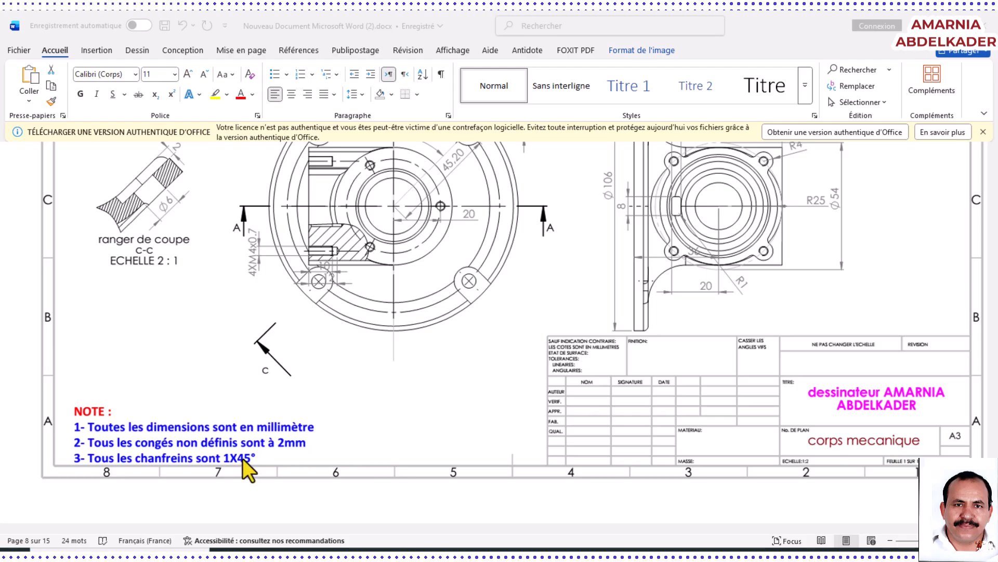
scroll(401, 447, "up", 5)
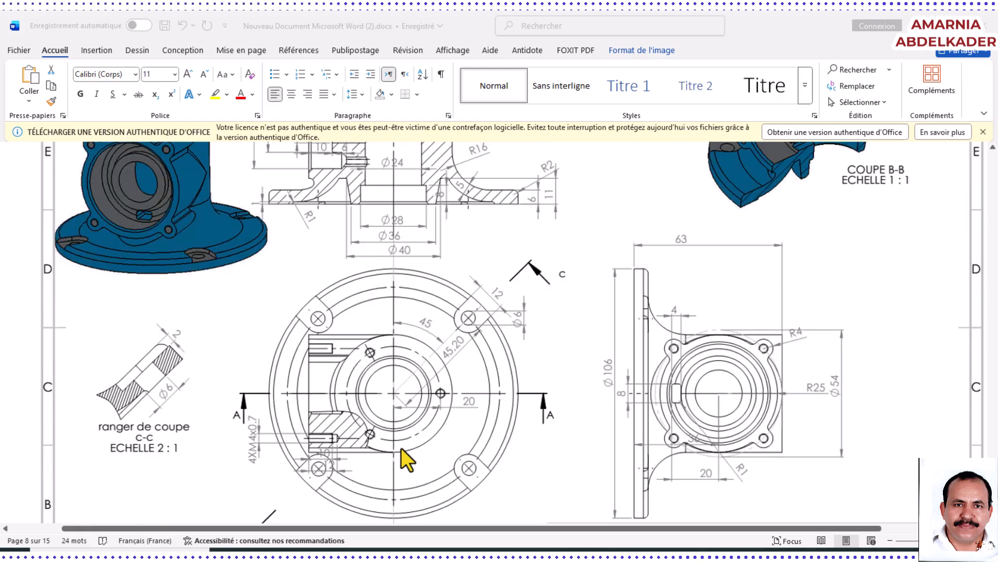
scroll(403, 447, "down", 4)
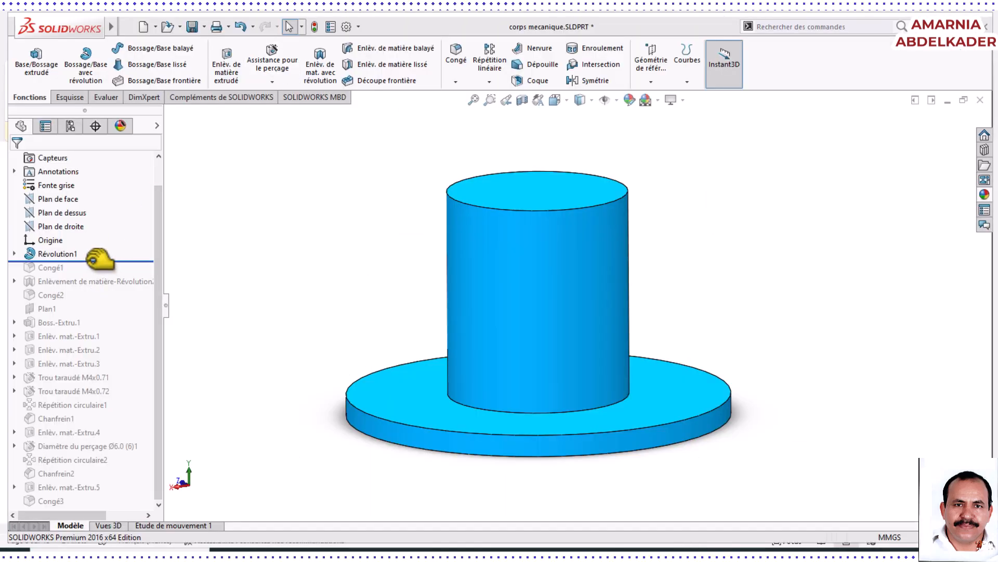
In SOLIDWORKS, roll the part forward to include Congé1, comparing the base with and without its fillets.
left_click_drag(100, 260, 96, 277)
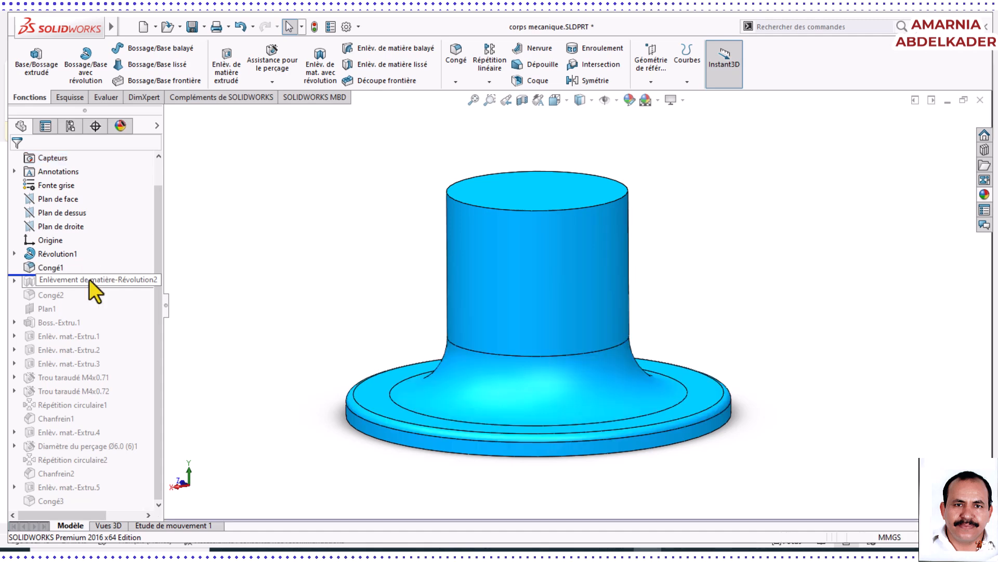
left_click_drag(77, 274, 79, 260)
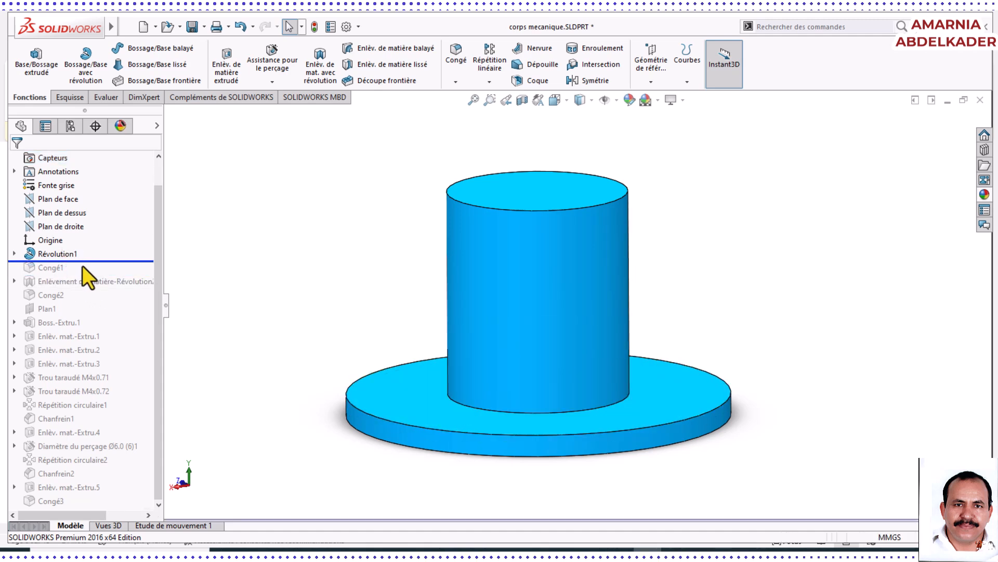
left_click_drag(99, 262, 98, 274)
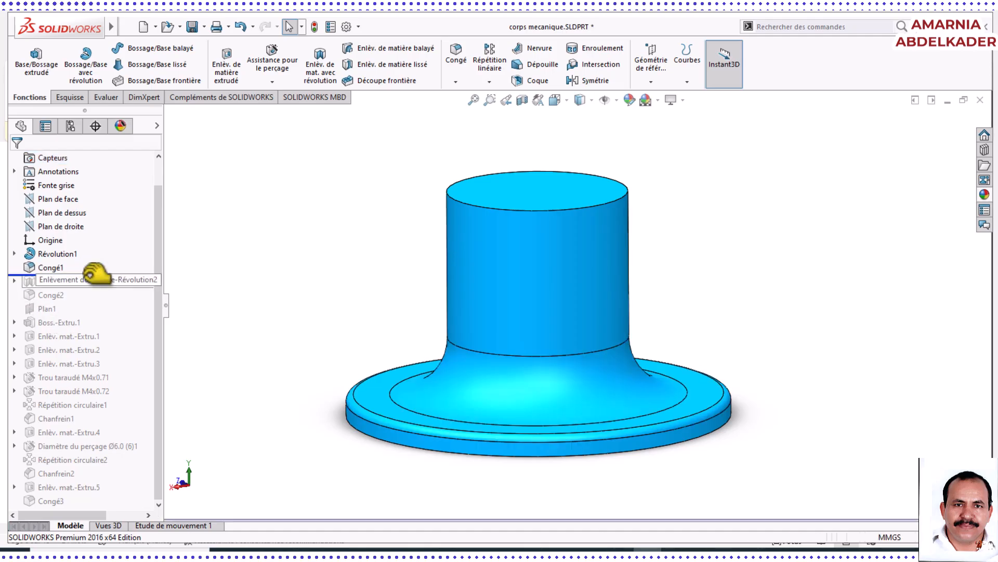
Roll the part forward through the revolved cut and Congé2, and inspect the hollowed underside of the base.
left_click_drag(88, 274, 84, 289)
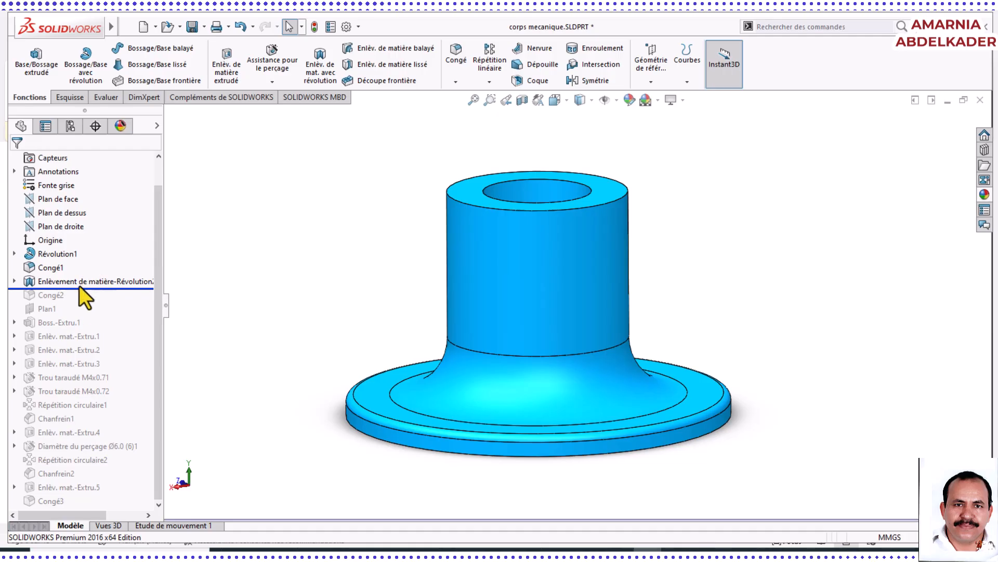
left_click_drag(89, 286, 92, 298)
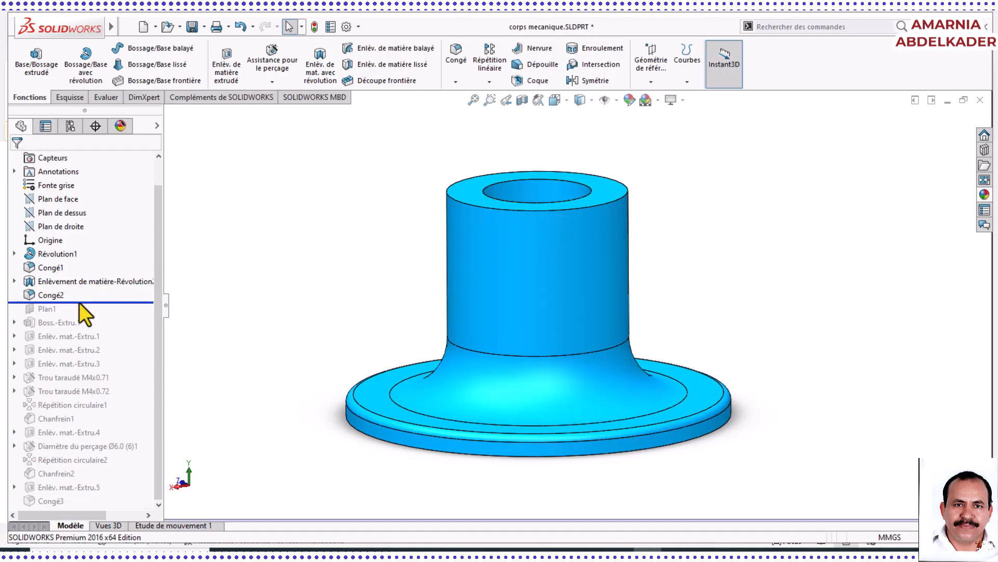
middle_click_drag(295, 342, 338, 268)
middle_click_drag(448, 408, 445, 364)
Roll the part forward through Plan1 and Boss.-Extru.1, and view the lobed side boss from the front.
left_click_drag(111, 302, 116, 307)
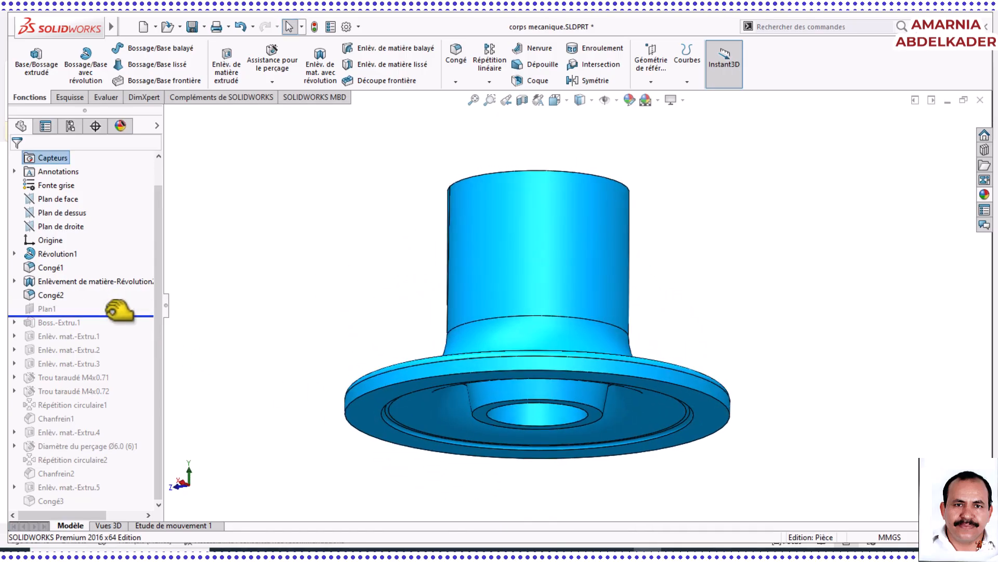
middle_click_drag(308, 300, 312, 330)
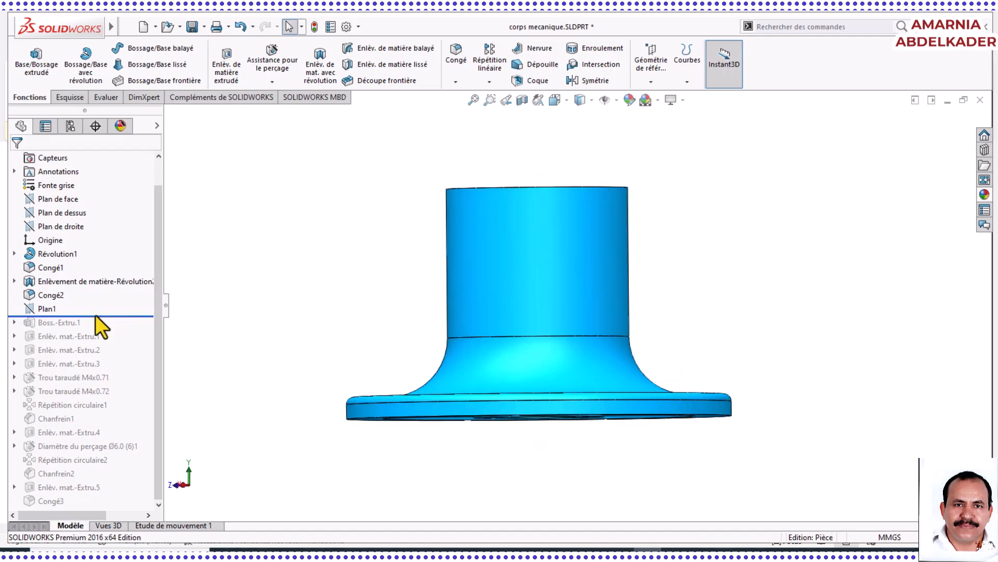
left_click_drag(95, 314, 104, 326)
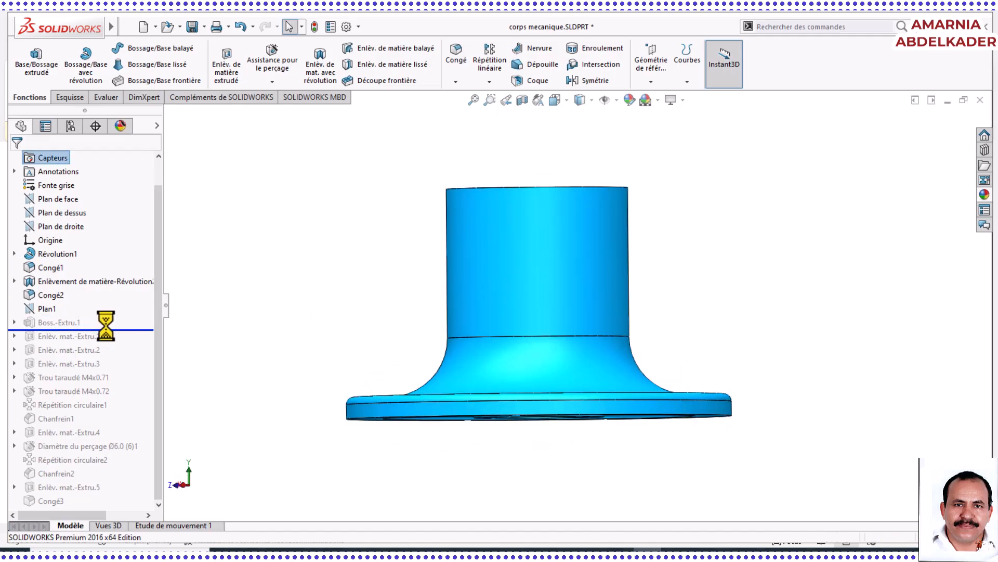
middle_click_drag(391, 304, 312, 297)
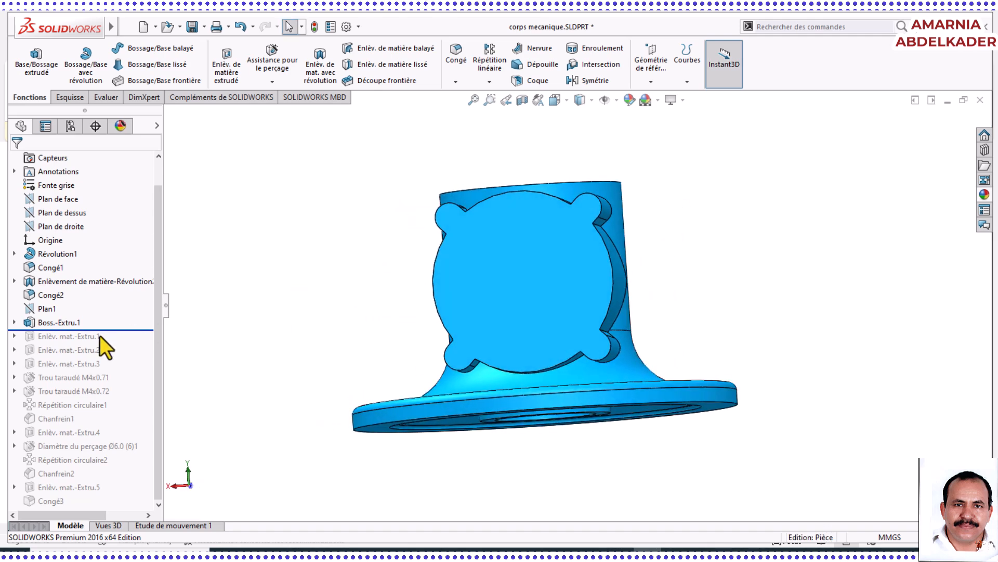
Roll the part forward through Enlèv. mat.-Extru.1, 2 and 3, inspecting the side boss's stepped bore after each cut.
left_click_drag(127, 329, 135, 341)
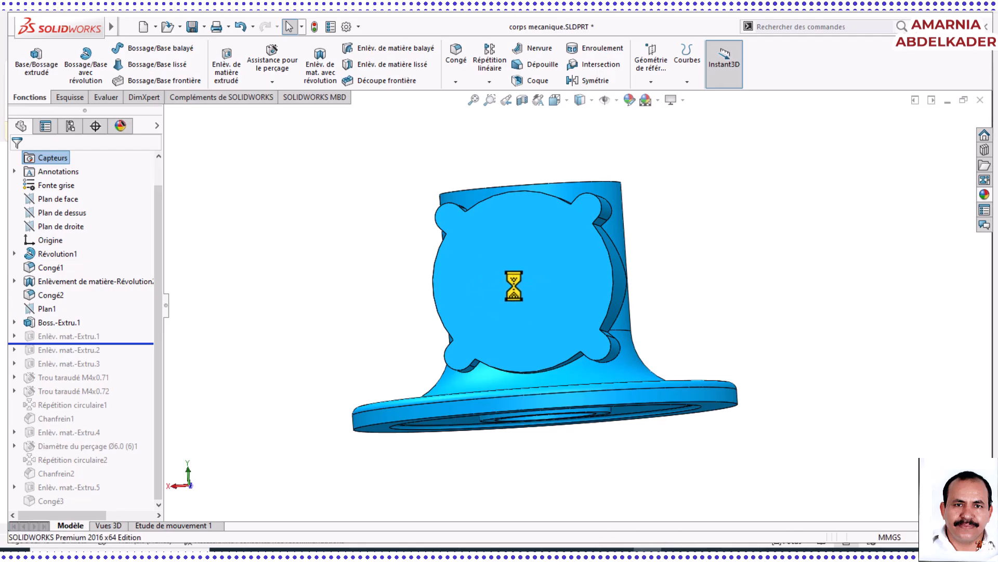
middle_click_drag(385, 326, 350, 307)
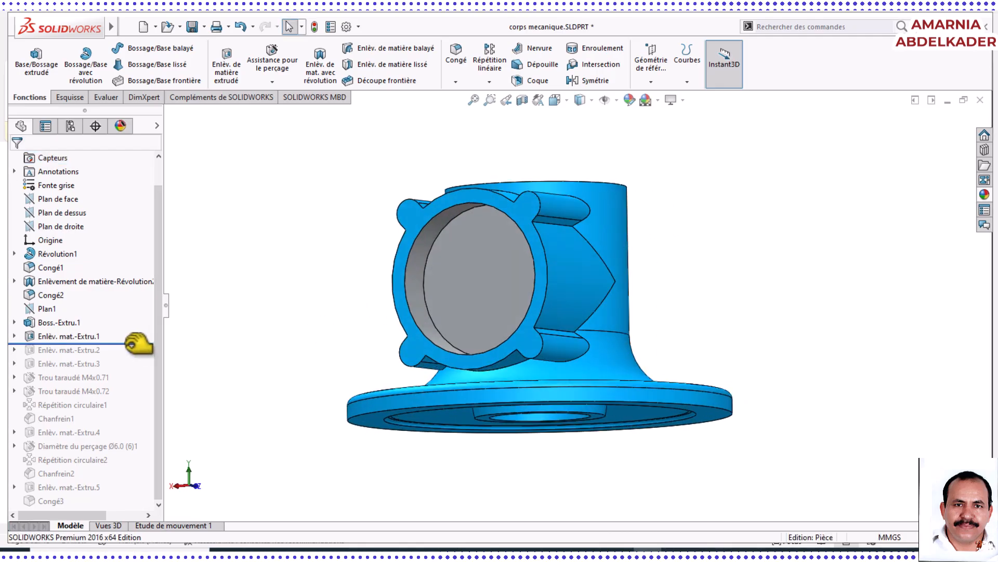
left_click_drag(138, 343, 134, 356)
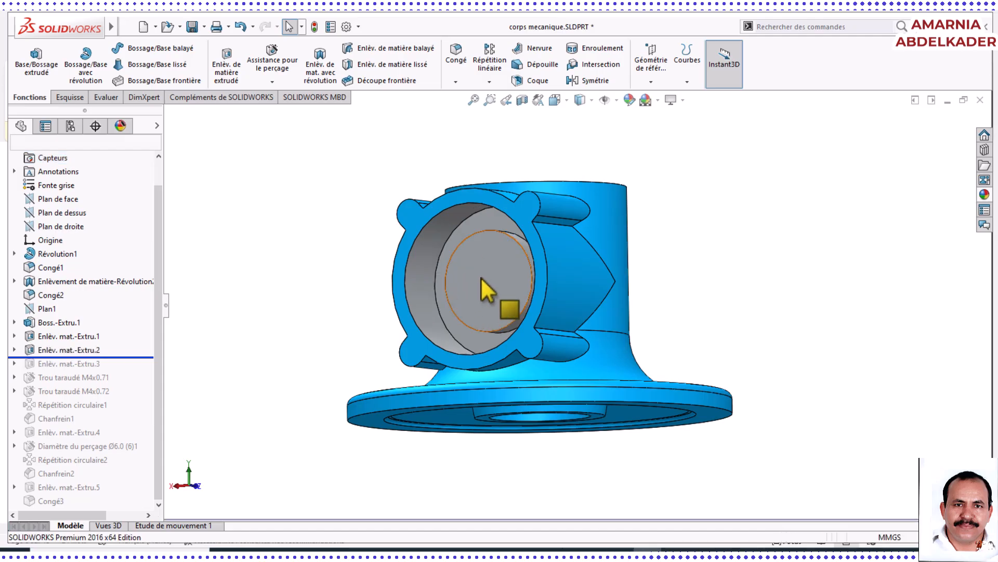
middle_click_drag(480, 277, 457, 326)
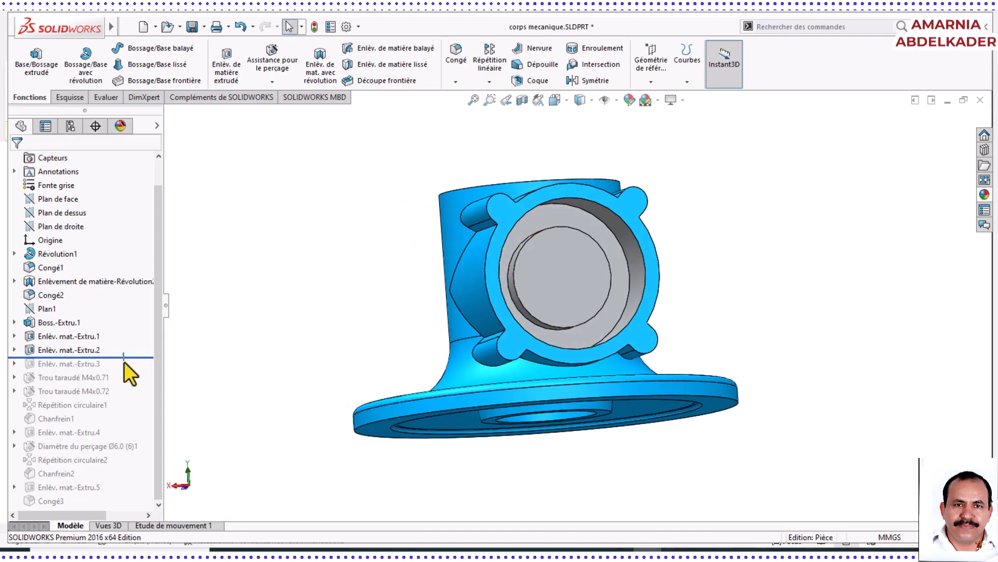
mouse_move(124, 358)
left_mouse_down()
mouse_move(139, 350)
mouse_move(128, 368)
left_mouse_up()
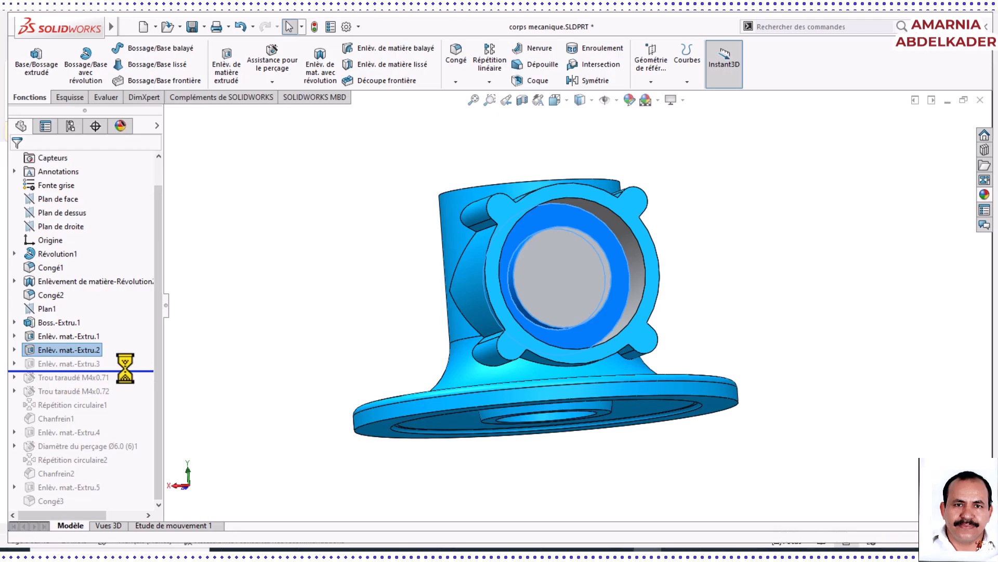
middle_click_drag(566, 284, 440, 319)
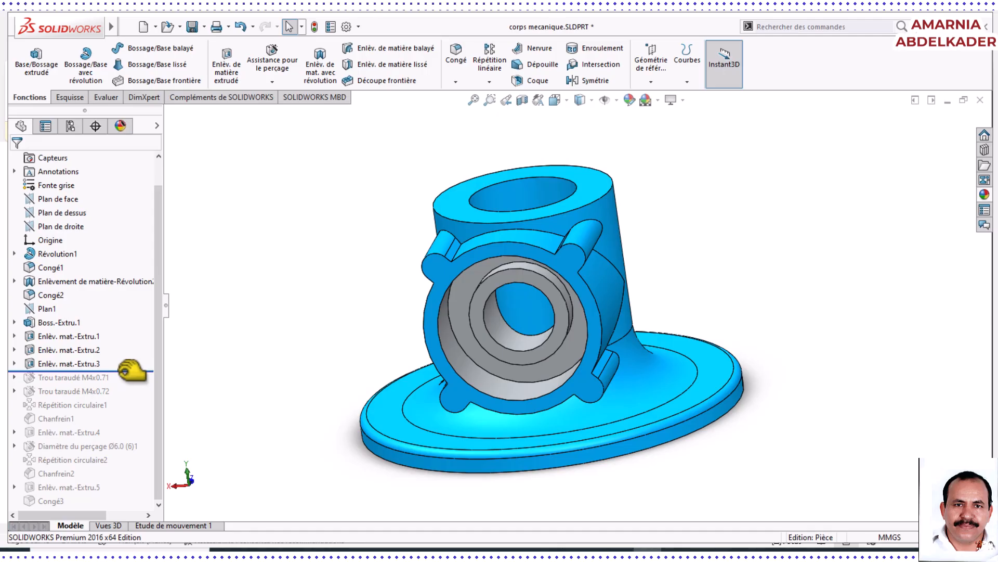
Roll the part forward through both M4x0.7 tapped hole features, and inspect the hole on the cylinder's upper face.
left_click_drag(127, 370, 136, 384)
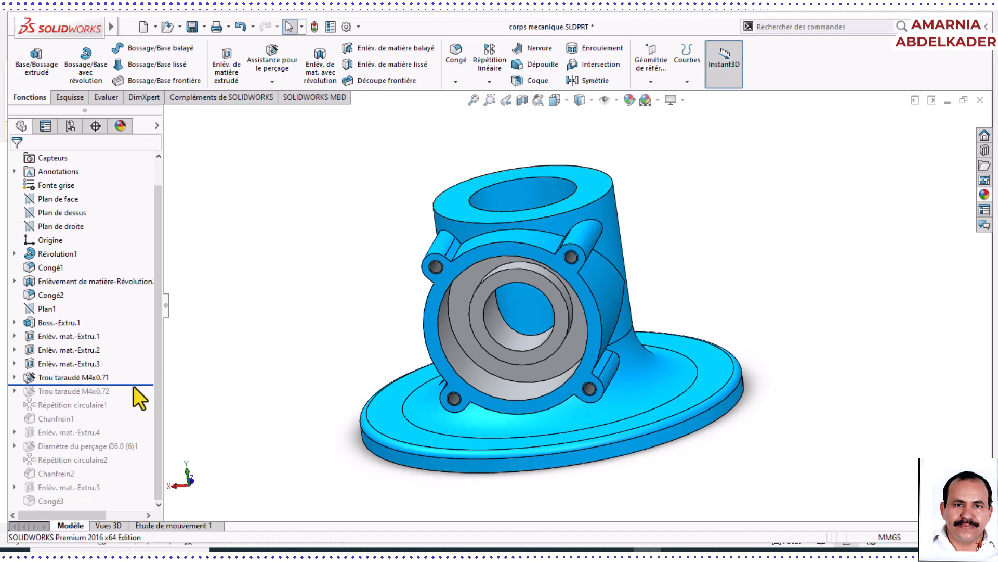
left_click_drag(146, 385, 145, 398)
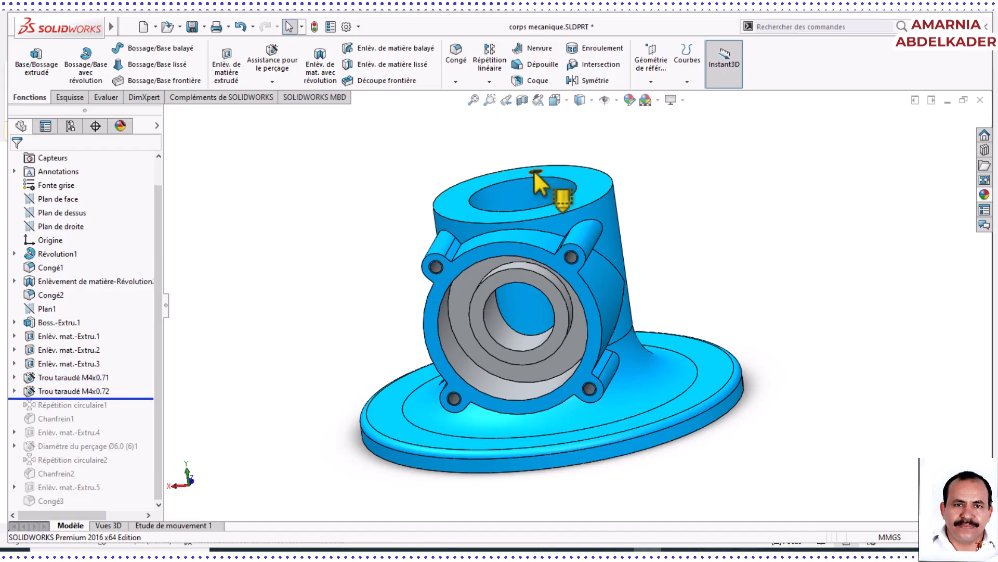
middle_click_drag(443, 244, 437, 324)
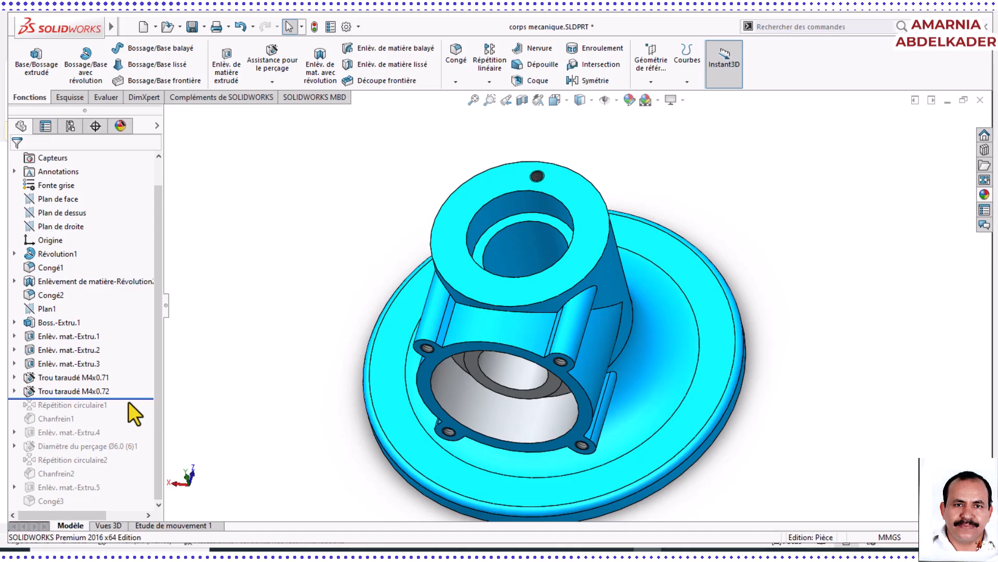
Roll the part forward through Répétition circulaire1 and Chanfrein1, keeping the cylinder's upper face in view.
left_click_drag(143, 398, 132, 411)
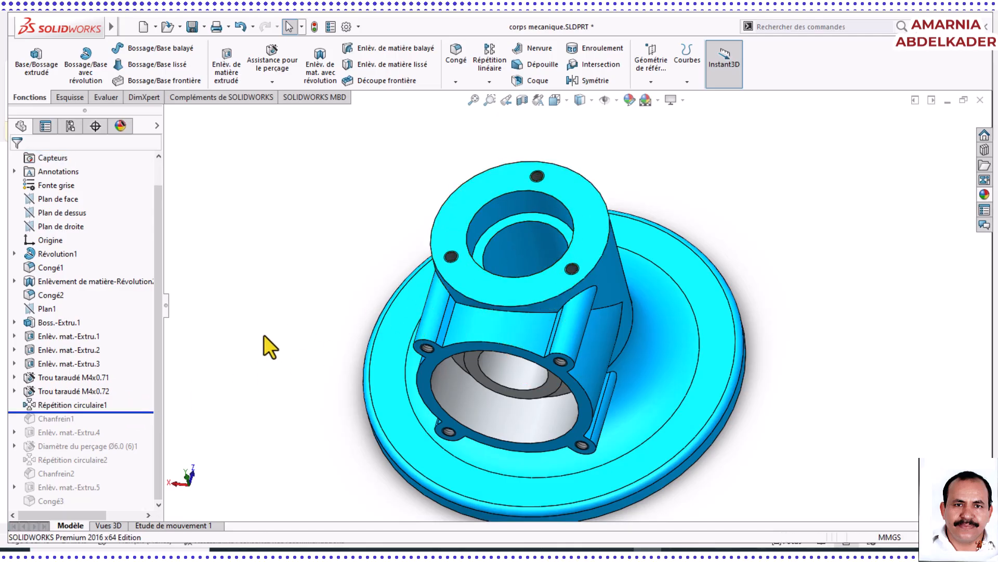
mouse_move(267, 342)
middle_mouse_down()
mouse_move(291, 301)
mouse_move(264, 358)
middle_mouse_up()
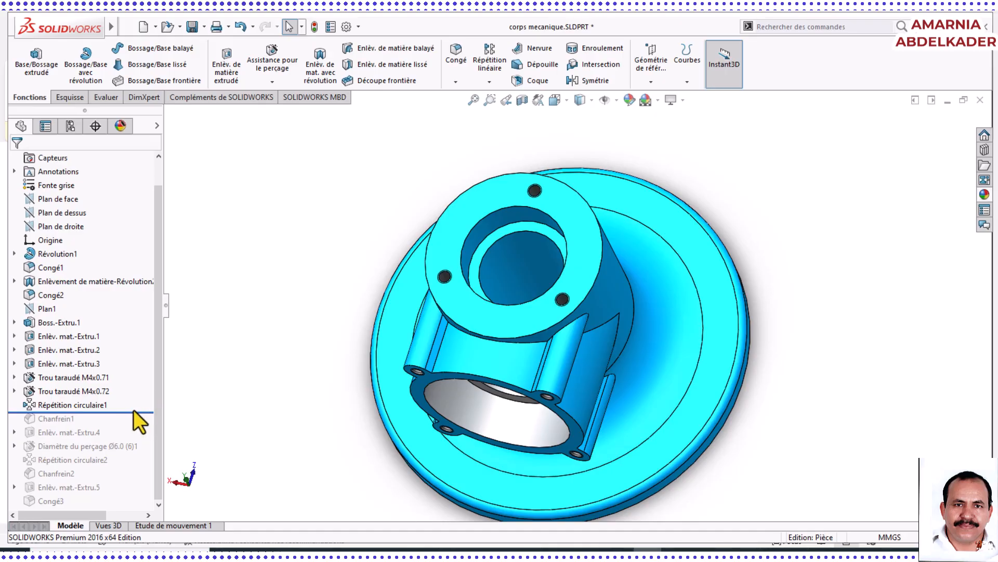
left_click_drag(138, 413, 138, 426)
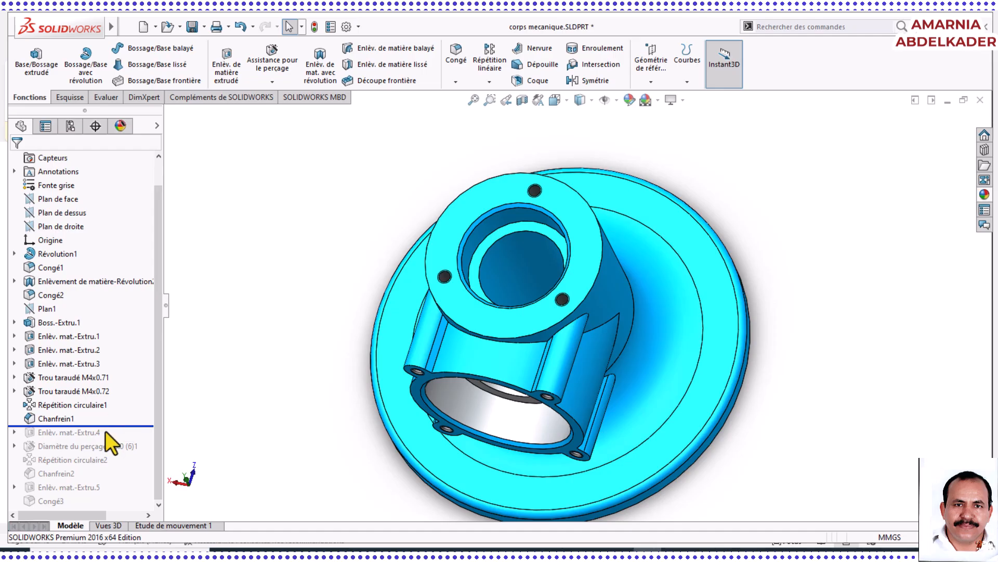
Roll the part forward through Enlèv. mat.-Extru.4 and the Ø6.0 drilled hole, and inspect the notch on the base flange up close.
left_click_drag(118, 425, 122, 439)
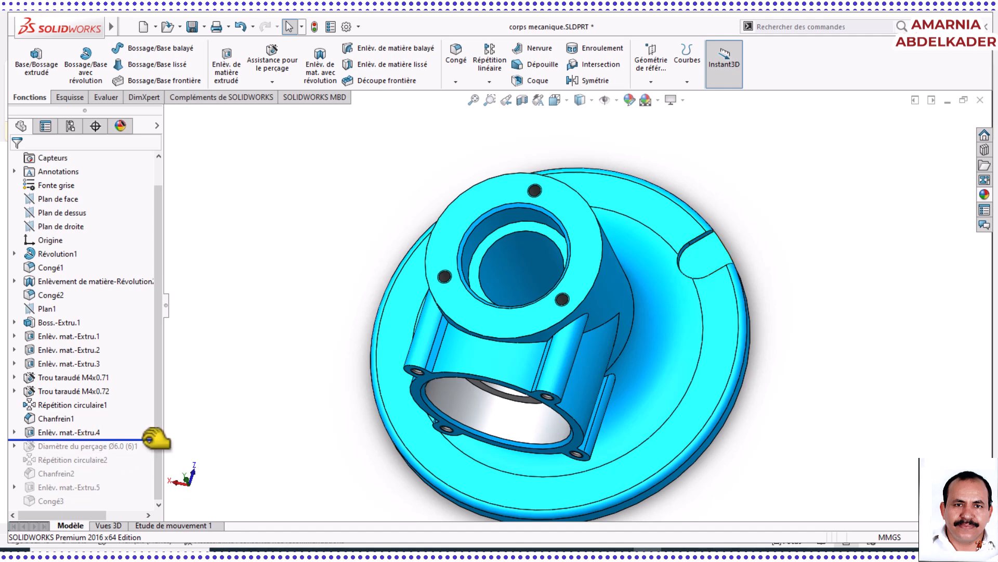
left_click_drag(156, 439, 157, 452)
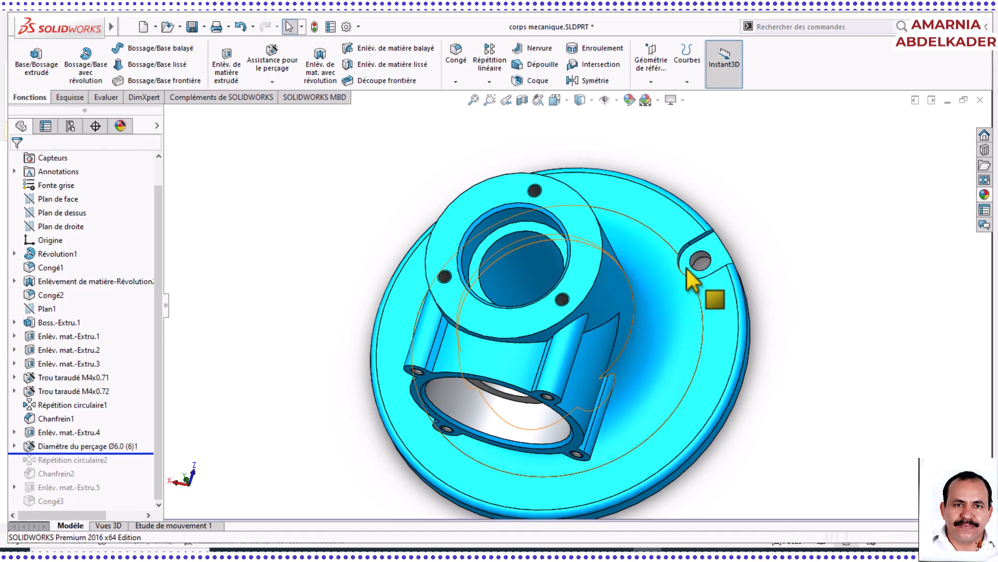
scroll(693, 280, "up", 6)
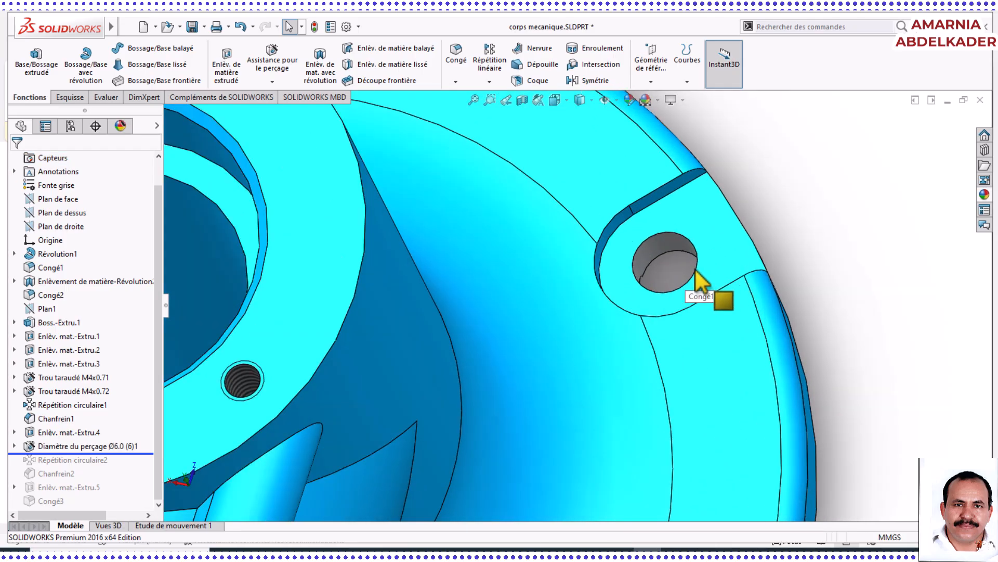
Roll the part forward through Répétition circulaire2, bringing the whole base flange and its repeated notches into view.
scroll(697, 270, "down", 6)
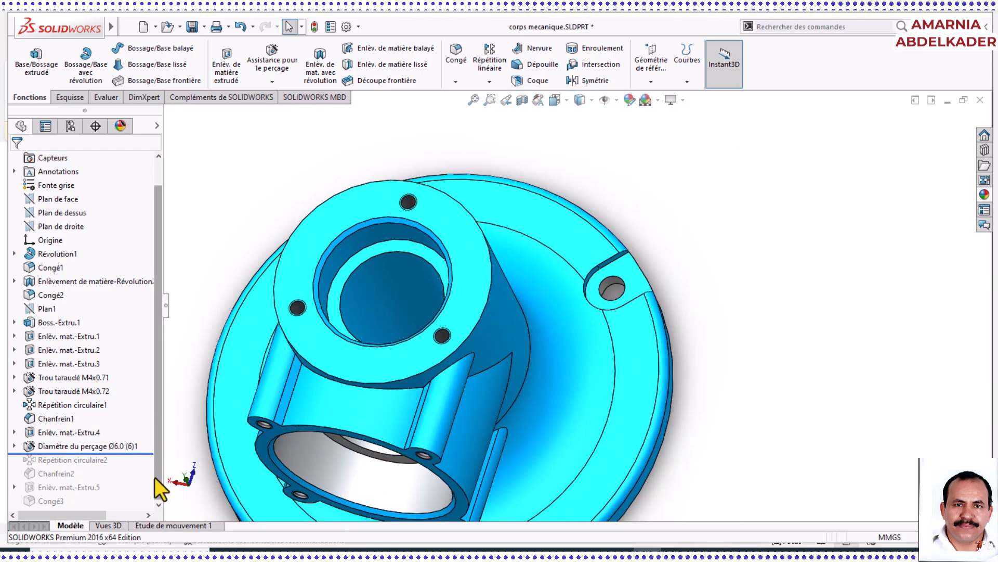
left_click_drag(76, 454, 93, 467)
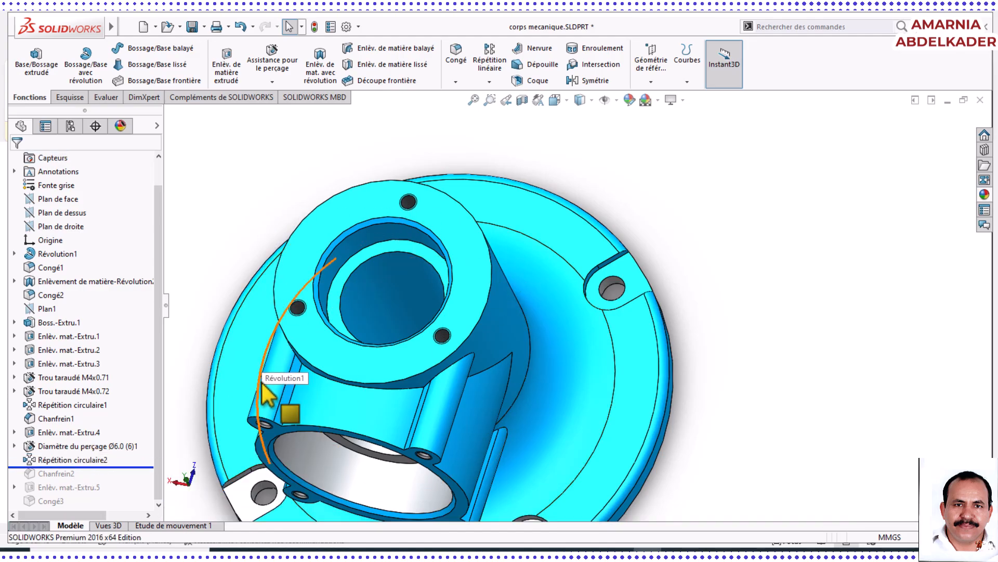
scroll(262, 387, "down", 3)
middle_click_drag(316, 401, 255, 401)
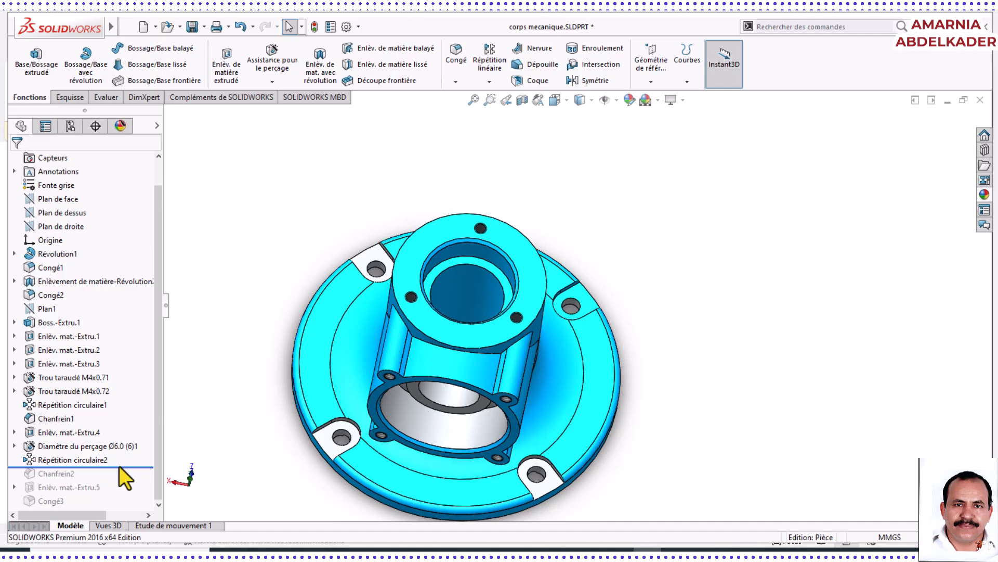
Roll the part forward through Chanfrein2, and inspect the side boss's stepped bore up close.
left_click_drag(131, 466, 136, 473)
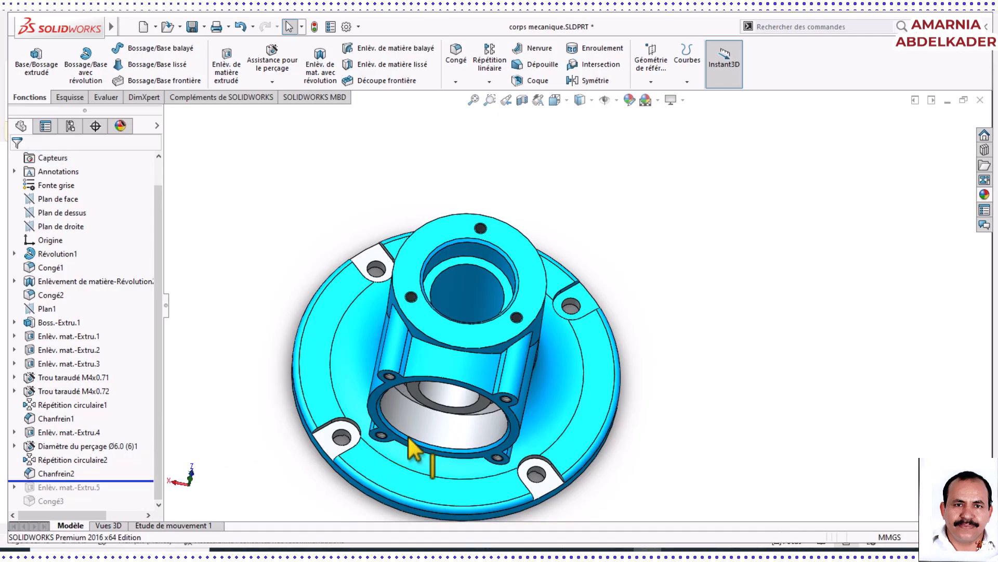
middle_click_drag(413, 413, 437, 362)
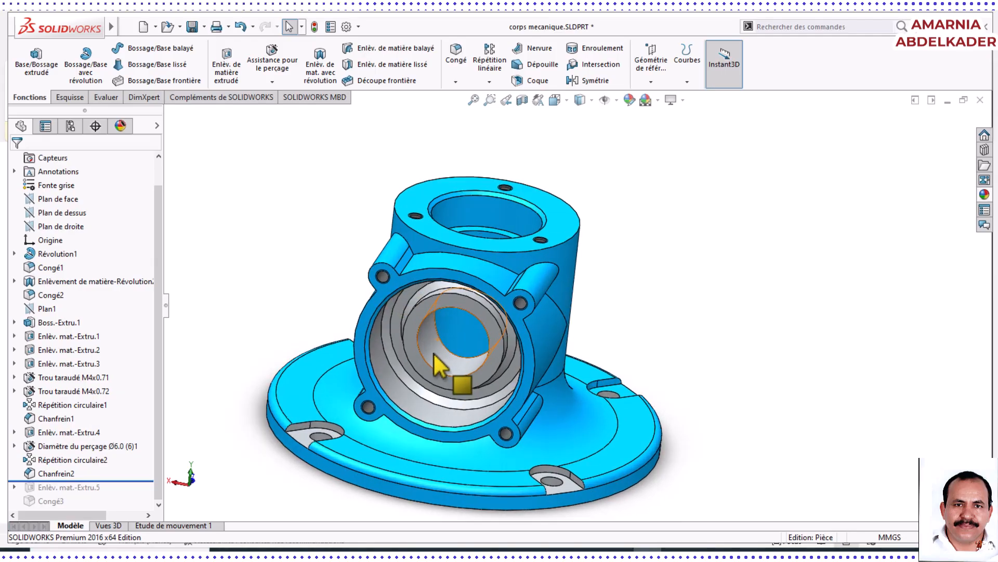
scroll(439, 364, "down", 5)
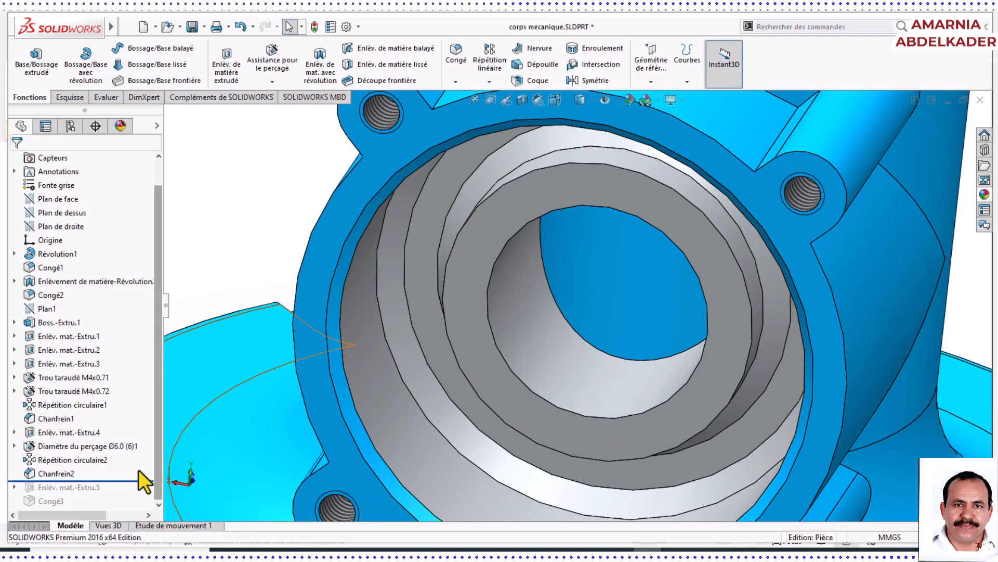
Roll the part forward through Enlèv. mat.-Extru.5, and inspect the slot cut inside the side boss's bore.
left_click_drag(109, 480, 111, 495)
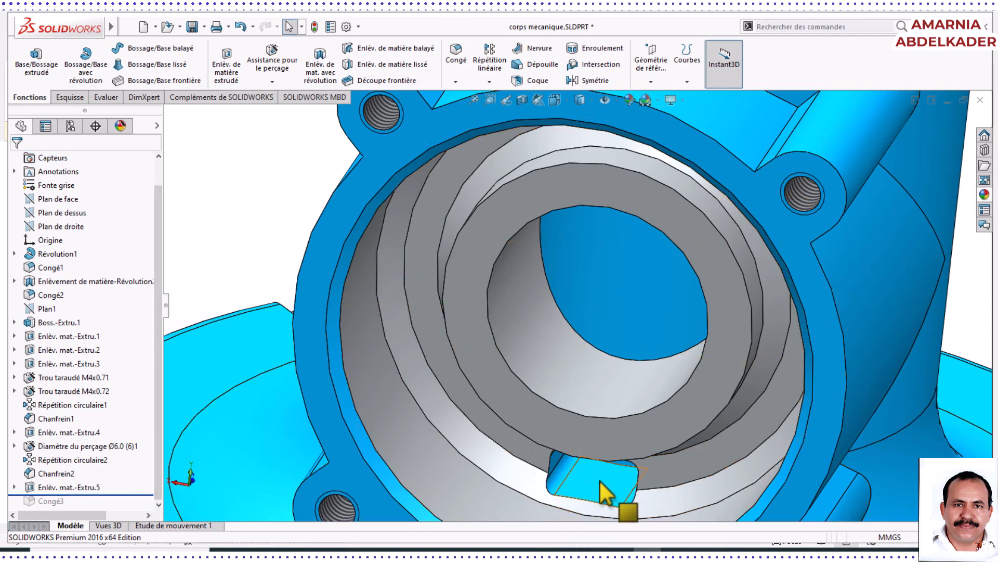
scroll(599, 479, "down", 3)
middle_click_drag(599, 479, 245, 495)
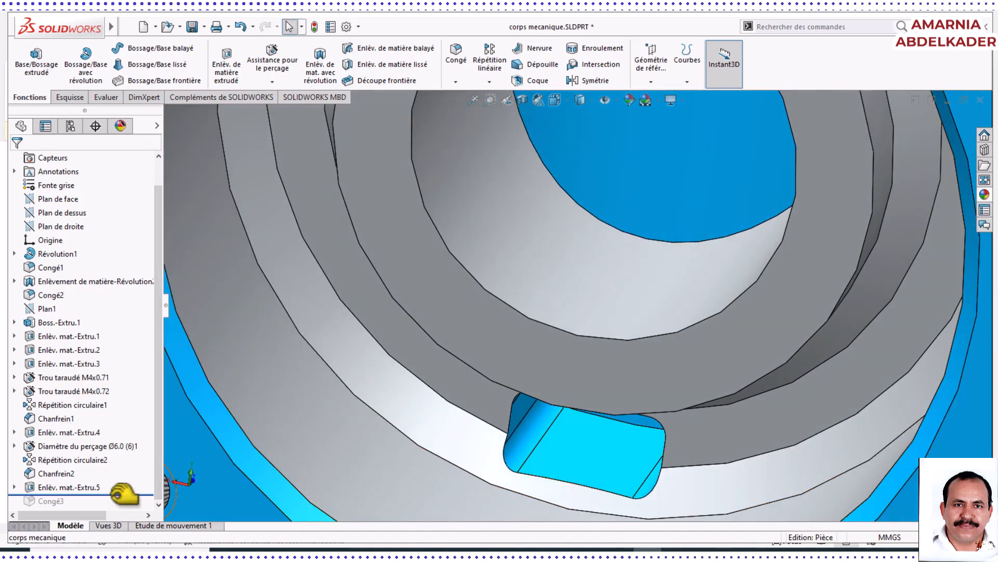
Roll the part forward through Congé3, the last feature, and inspect the side boss and its tapped lugs.
left_click_drag(123, 494, 123, 507)
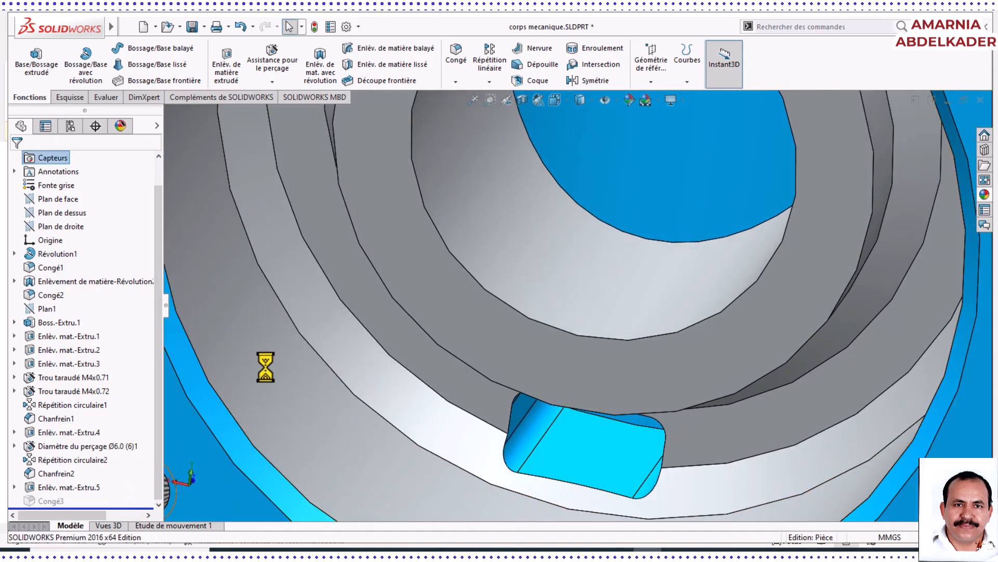
scroll(285, 324, "up", 4)
scroll(352, 308, "up", 3)
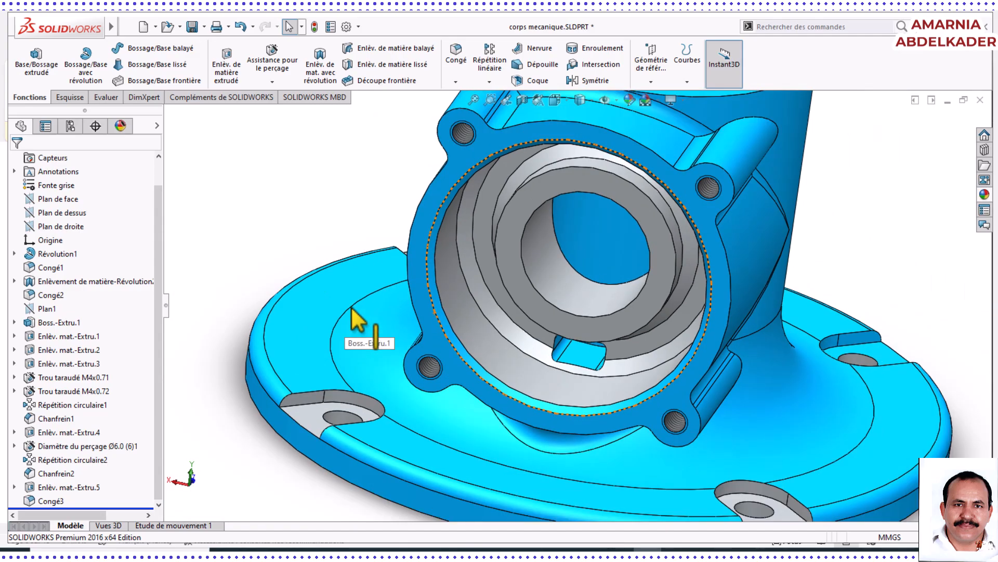
middle_click_drag(355, 300, 334, 363)
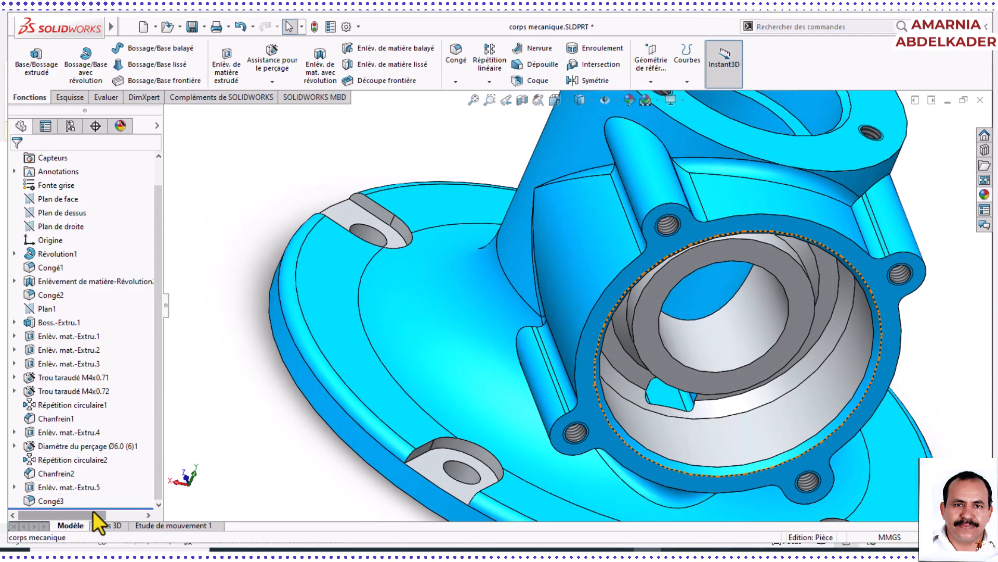
Roll the part back before Congé3 and forward again to compare the side boss's fillets, ending with the whole part in view.
left_click_drag(94, 508, 115, 495)
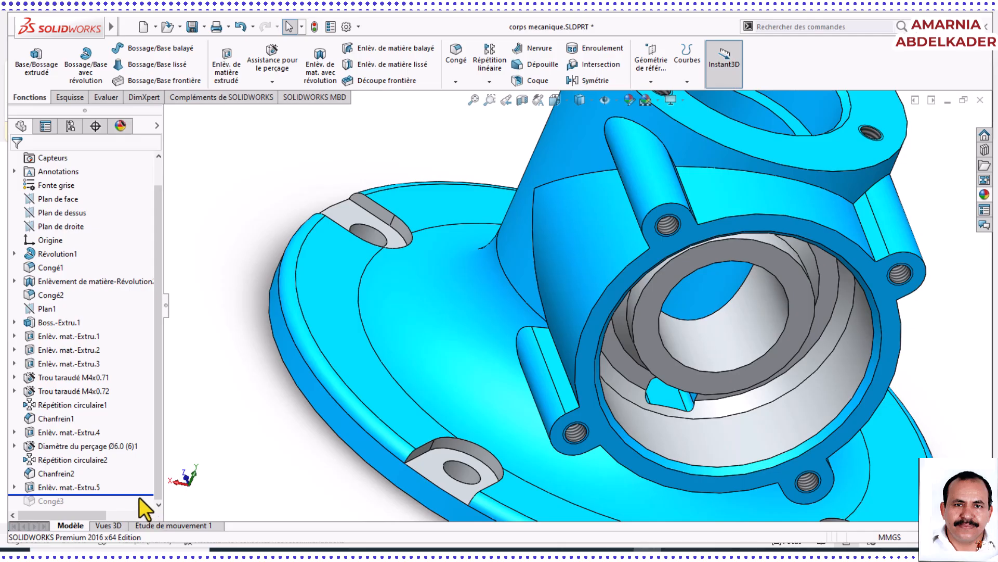
left_click_drag(151, 494, 149, 508)
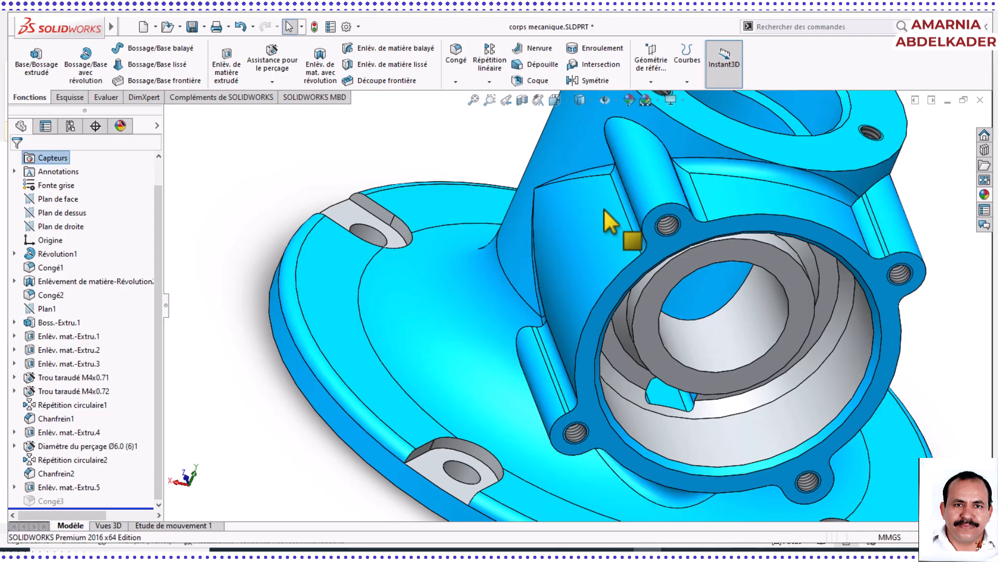
left_click(165, 27)
mouse_move(185, 27)
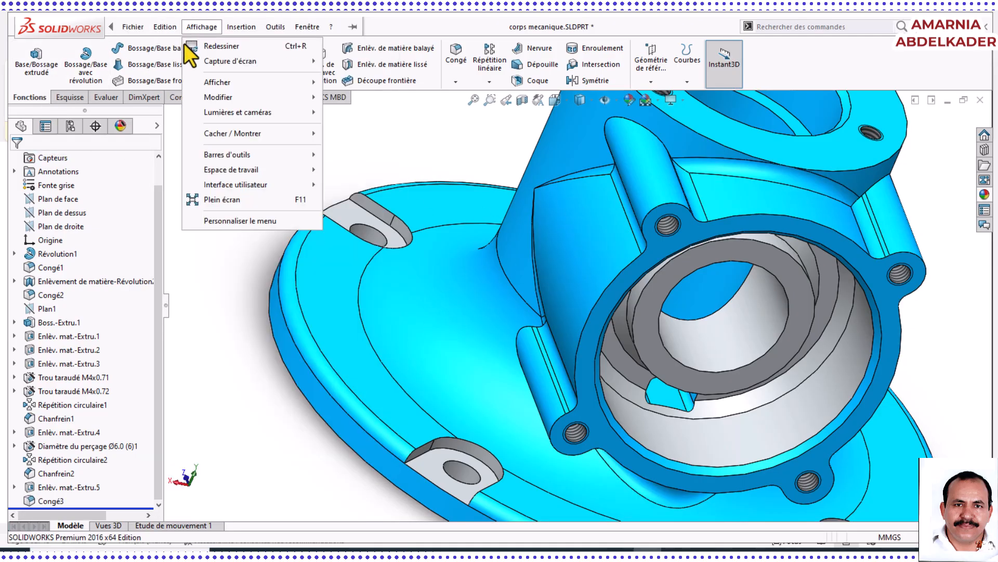
left_click(237, 357)
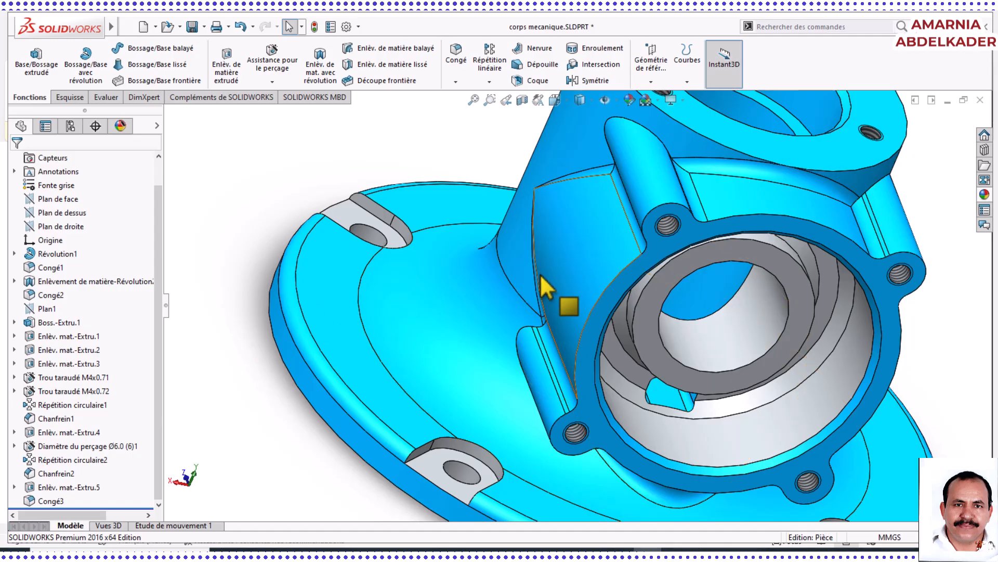
scroll(670, 272, "up", 4)
middle_click_drag(671, 272, 757, 182)
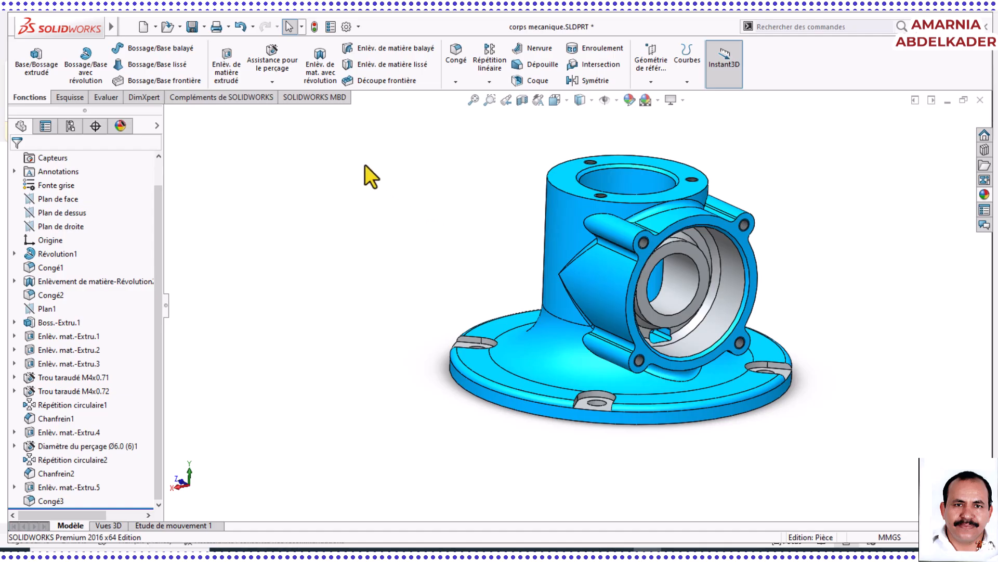
Create a new part document, and consult the dimensioned drawing of the part in Word.
left_click(141, 29)
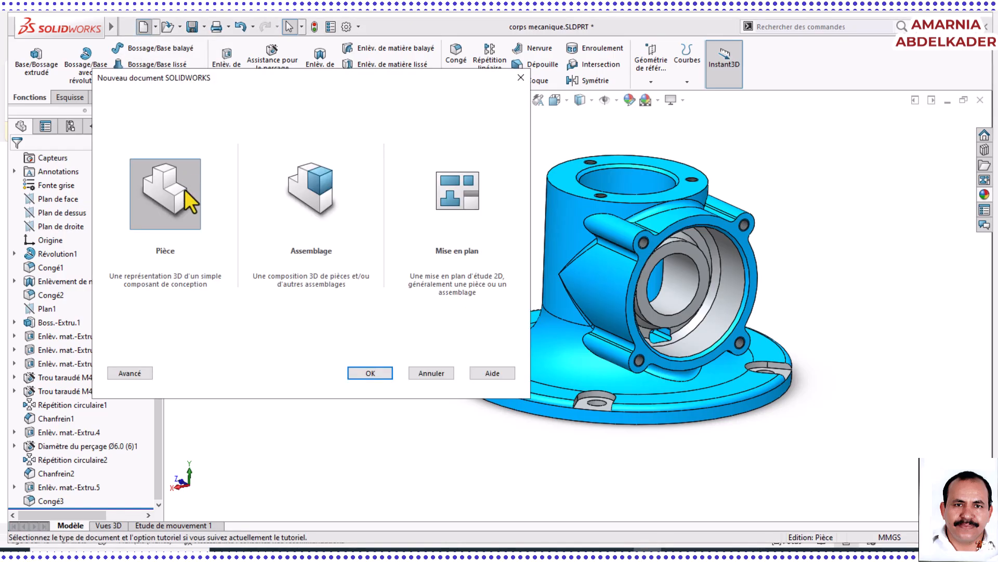
left_click(377, 374)
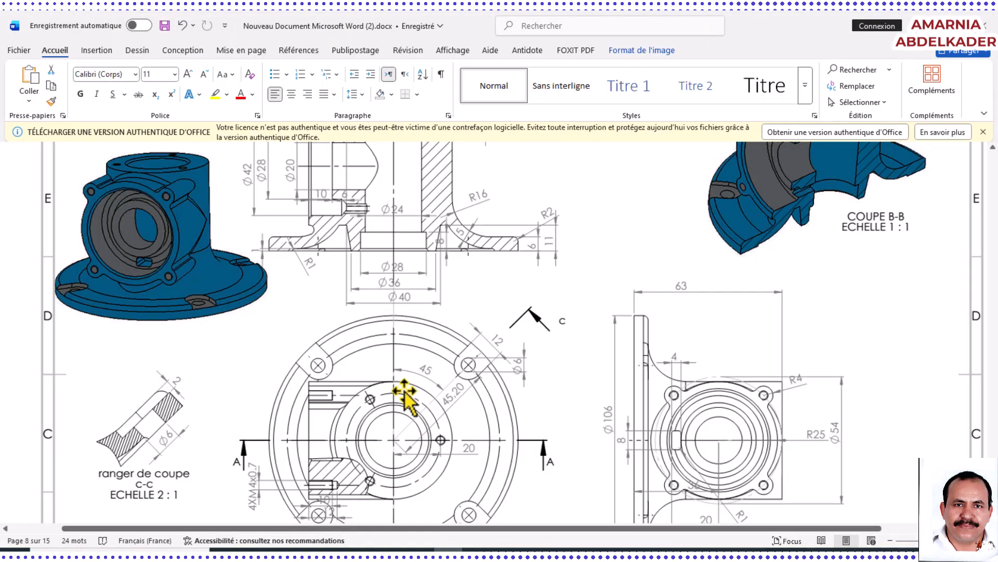
middle_click(404, 390)
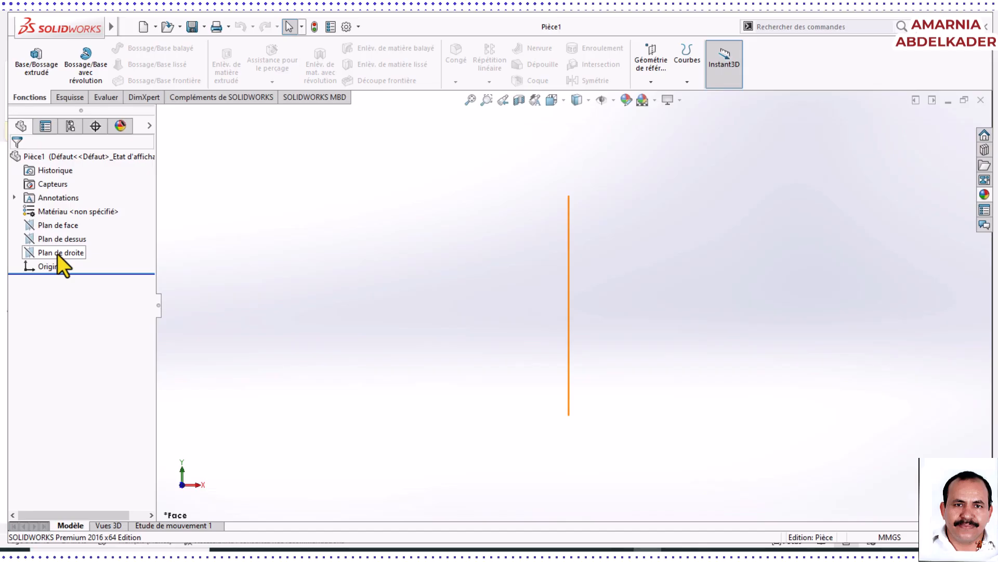
On Plan de droite, sketch a closed stepped L-shaped profile from the origin, about 80 mm wide and 84 mm high, with a lower step about 37 mm high.
left_click(58, 253)
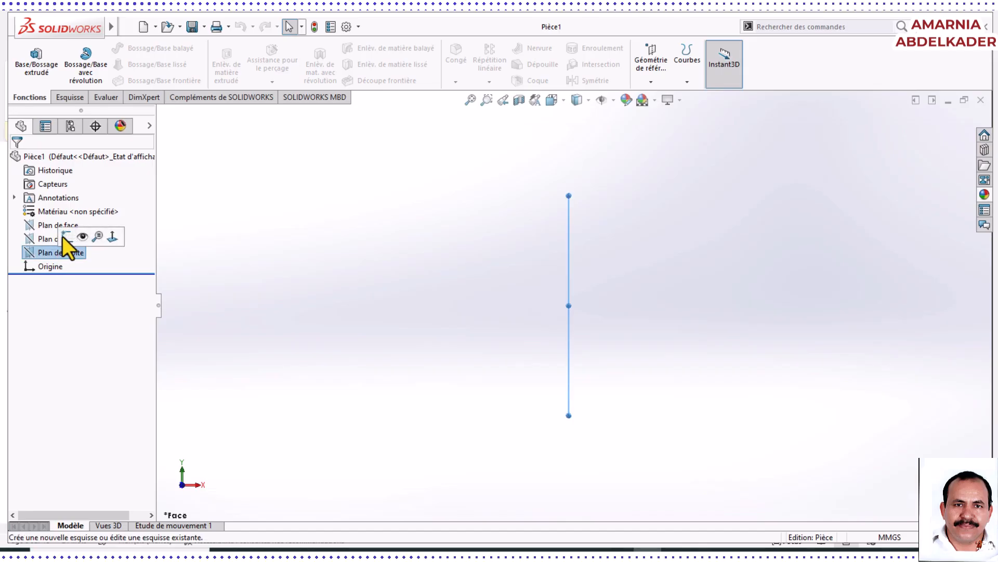
left_click(65, 237)
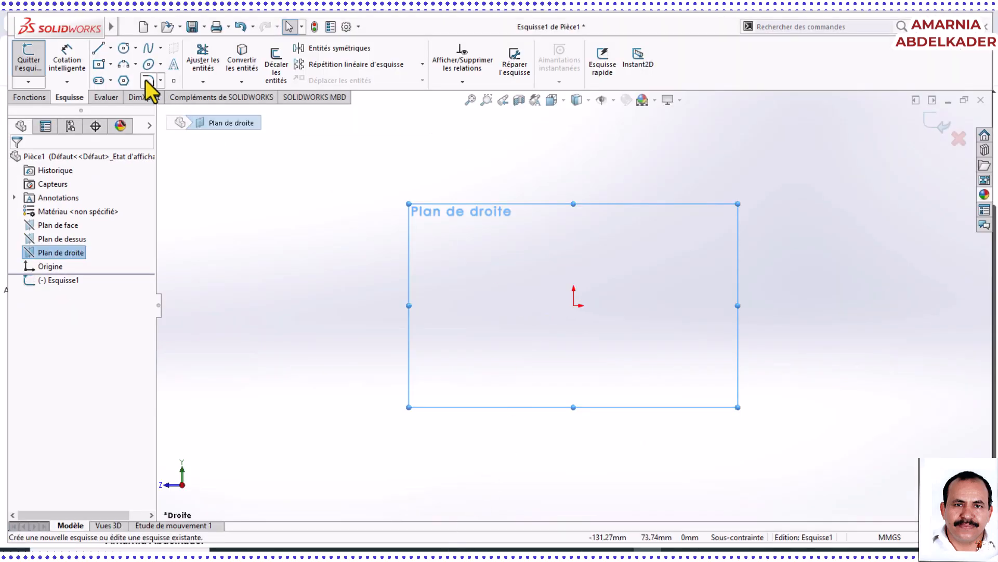
left_click(98, 48)
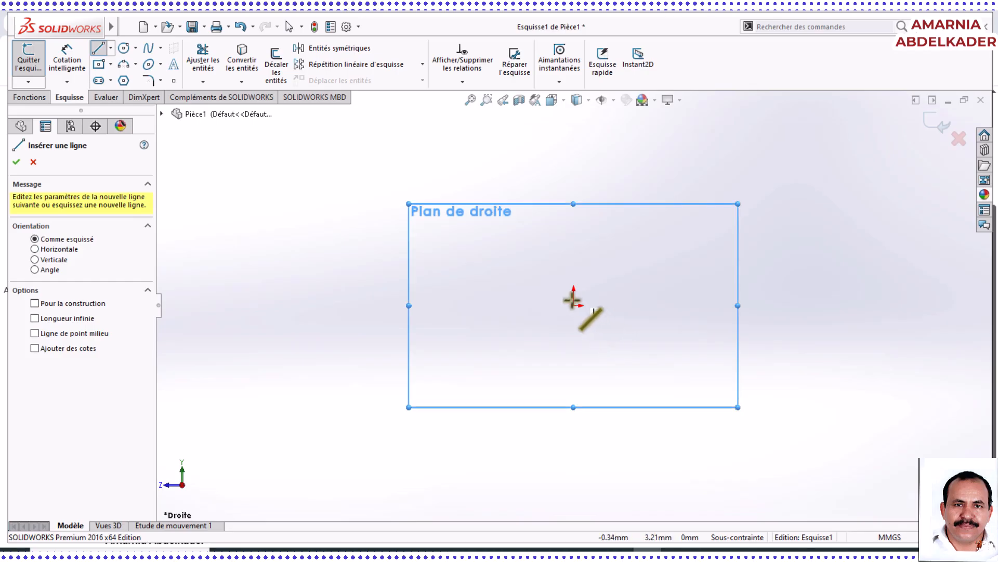
left_click(574, 305)
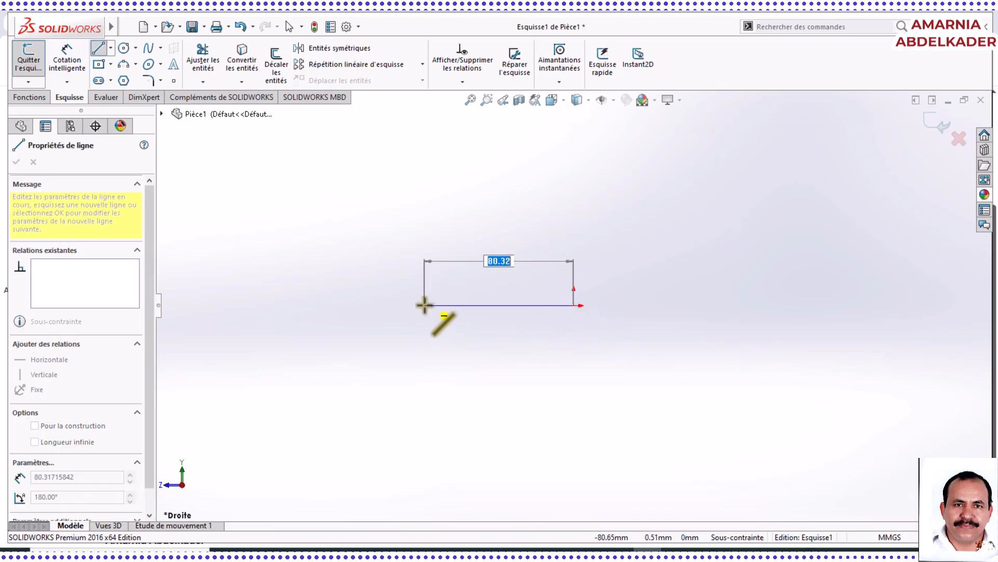
left_click(425, 306)
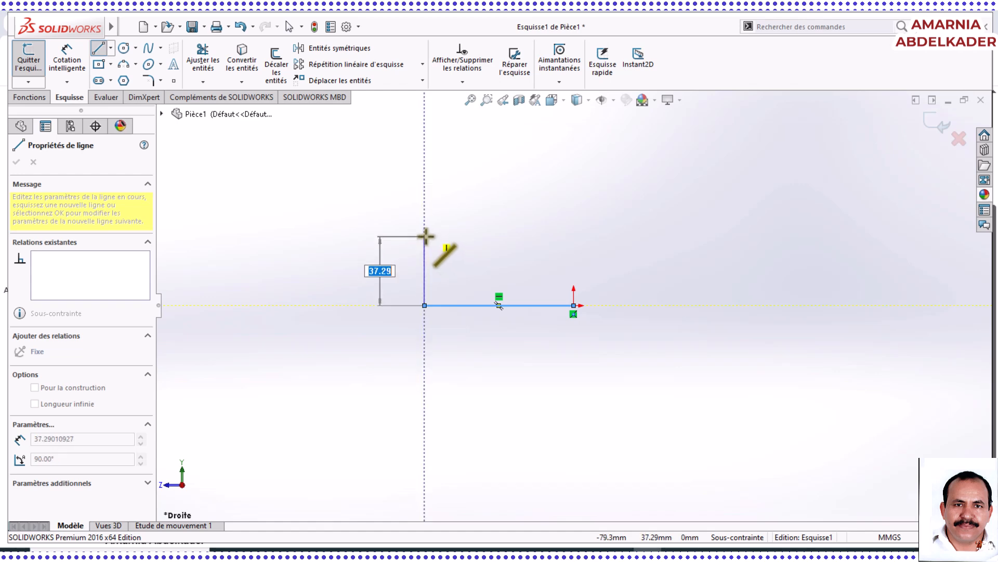
left_click(425, 236)
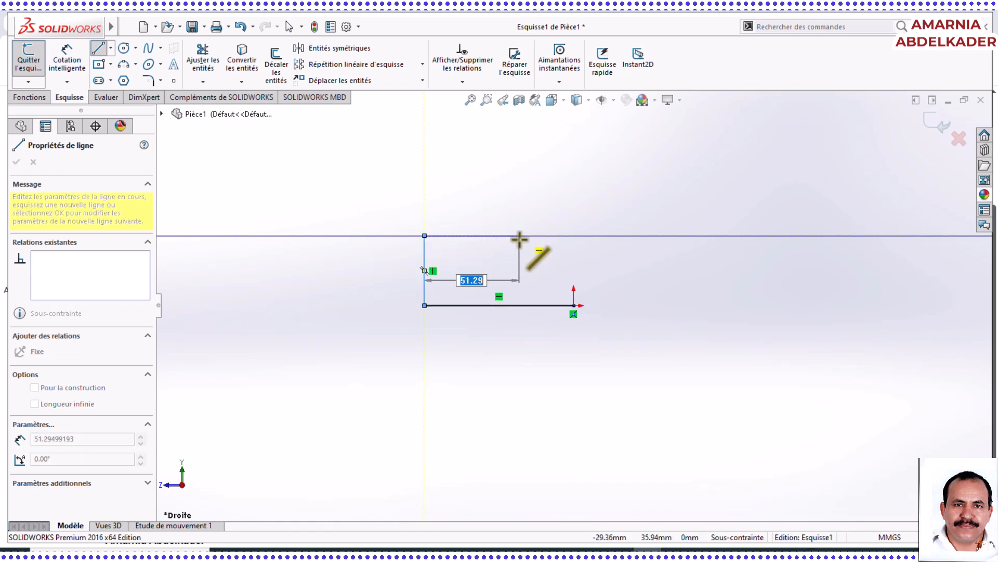
left_click(499, 236)
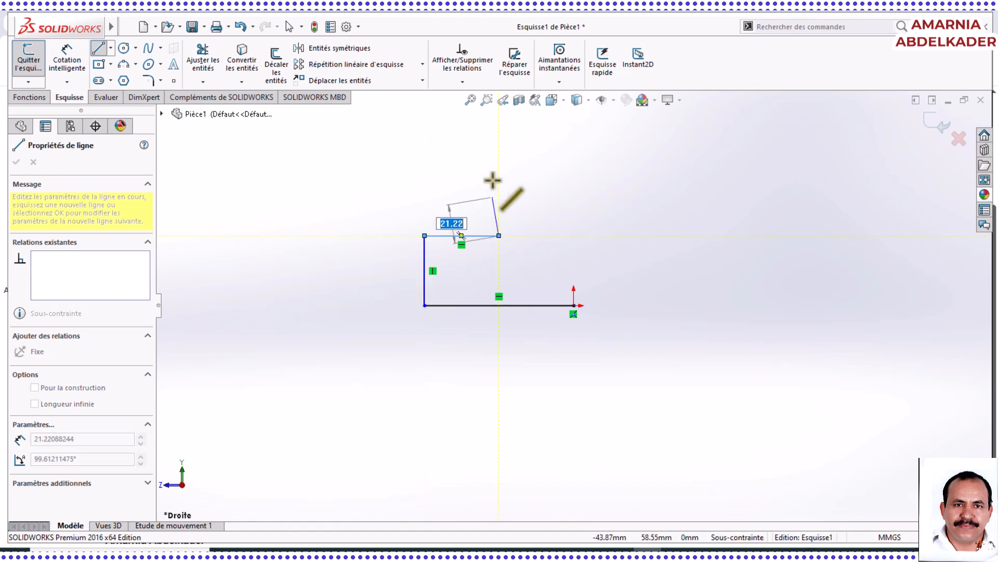
left_click(499, 150)
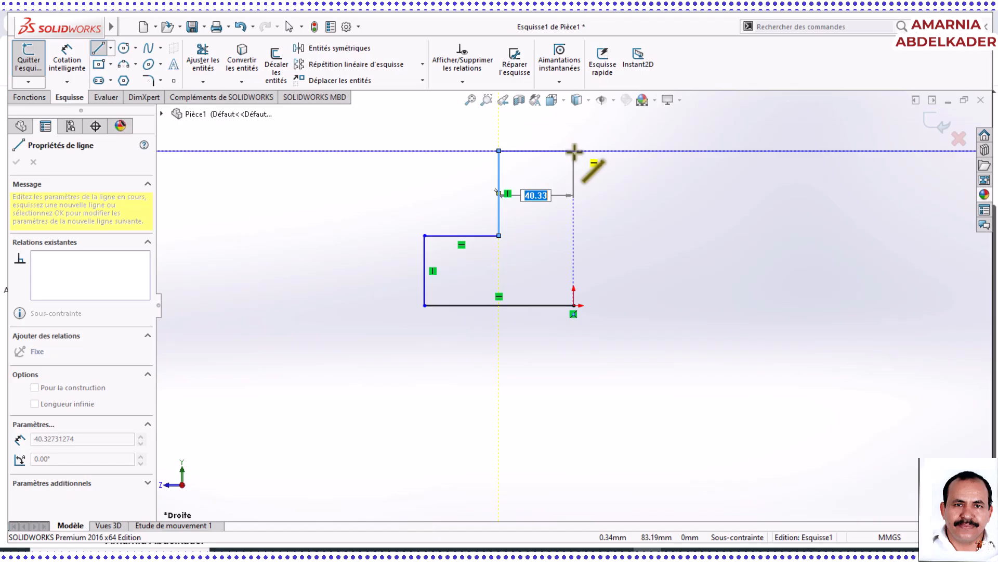
left_click(574, 151)
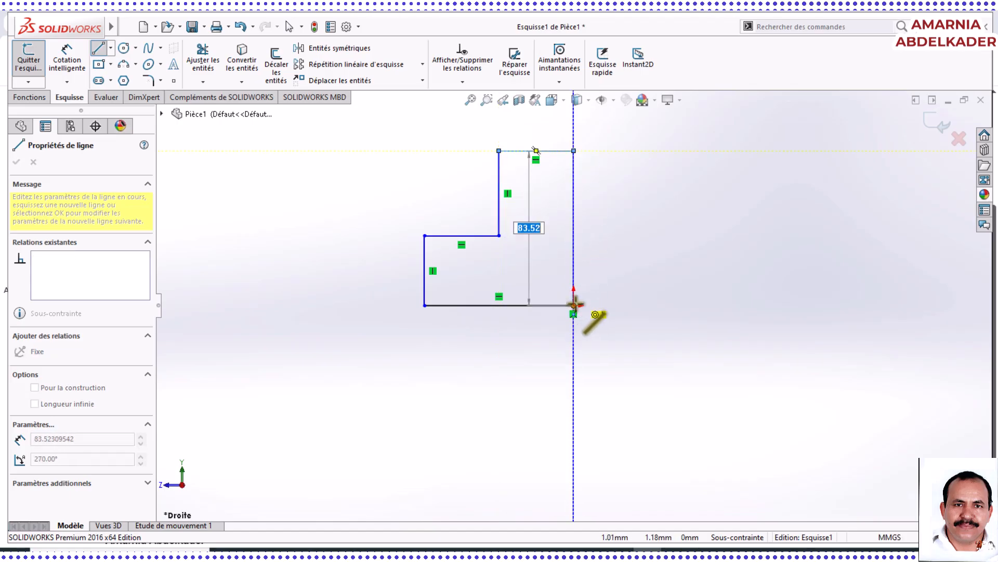
left_click(573, 305)
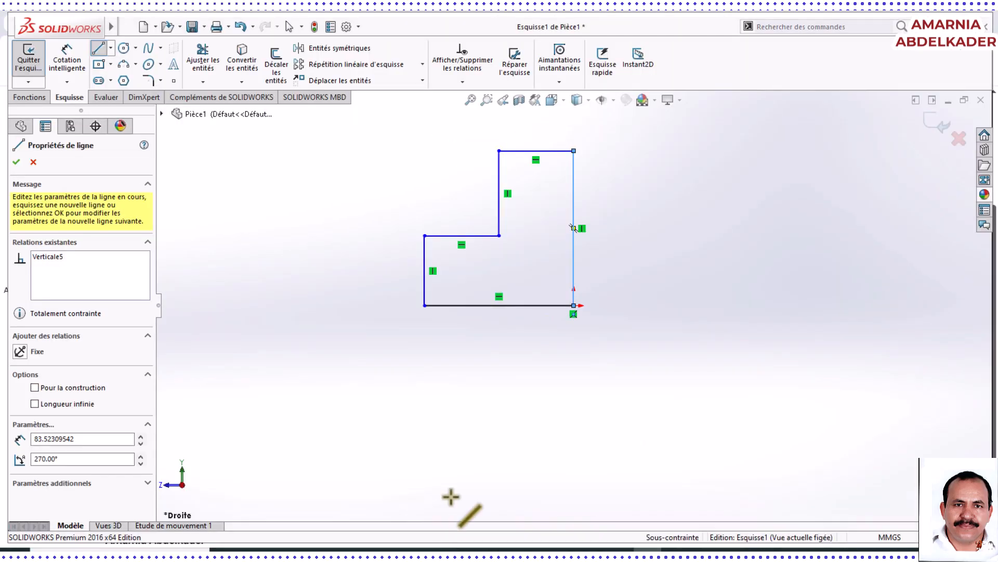
left_click(16, 162)
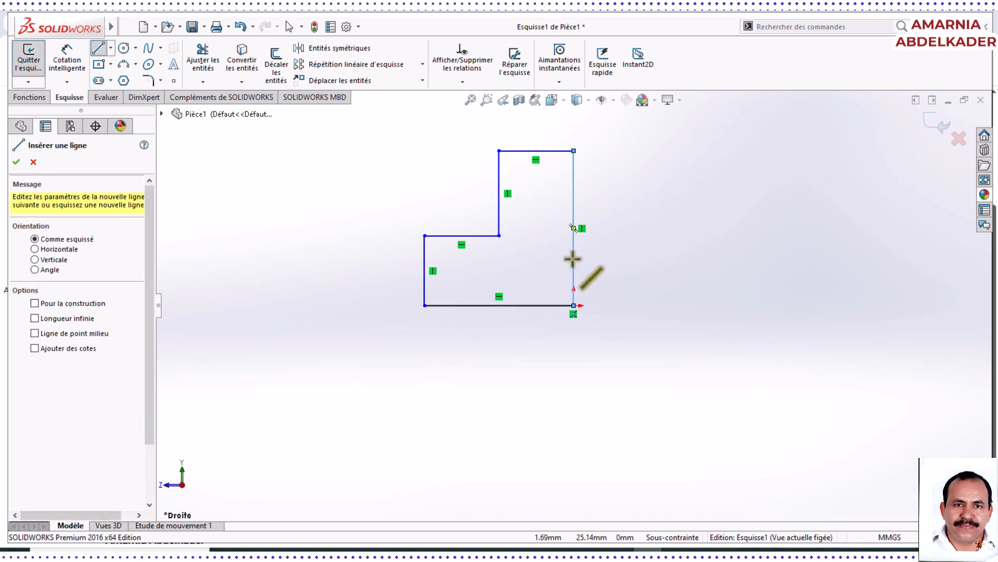
left_click(17, 162)
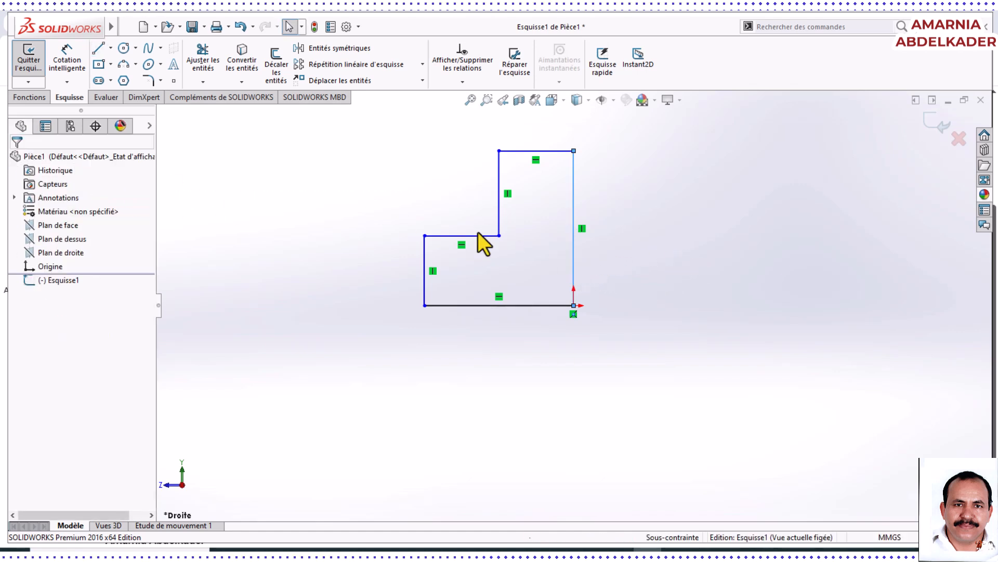
Convert the profile's vertical line through the origin into a construction line.
left_click(590, 255)
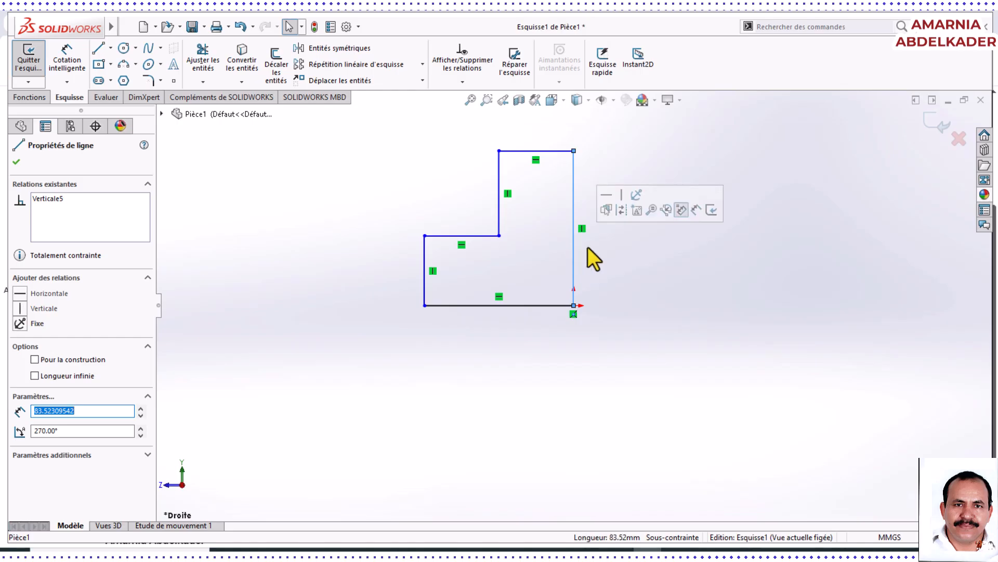
left_click(622, 209)
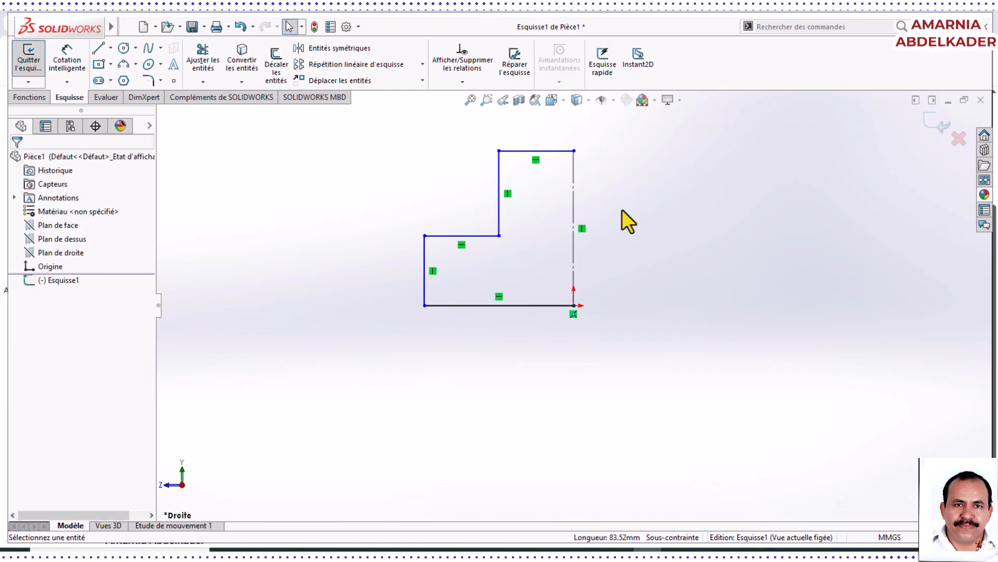
Dimension the lower step's outer vertical edge about the construction centerline as a doubled distance of 106 mm.
left_click(58, 60)
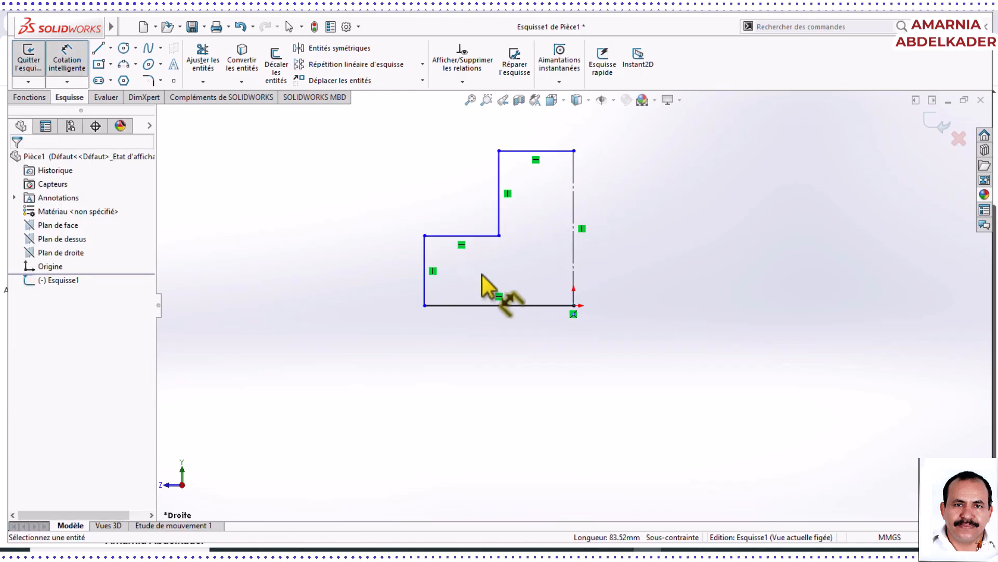
left_click(425, 289)
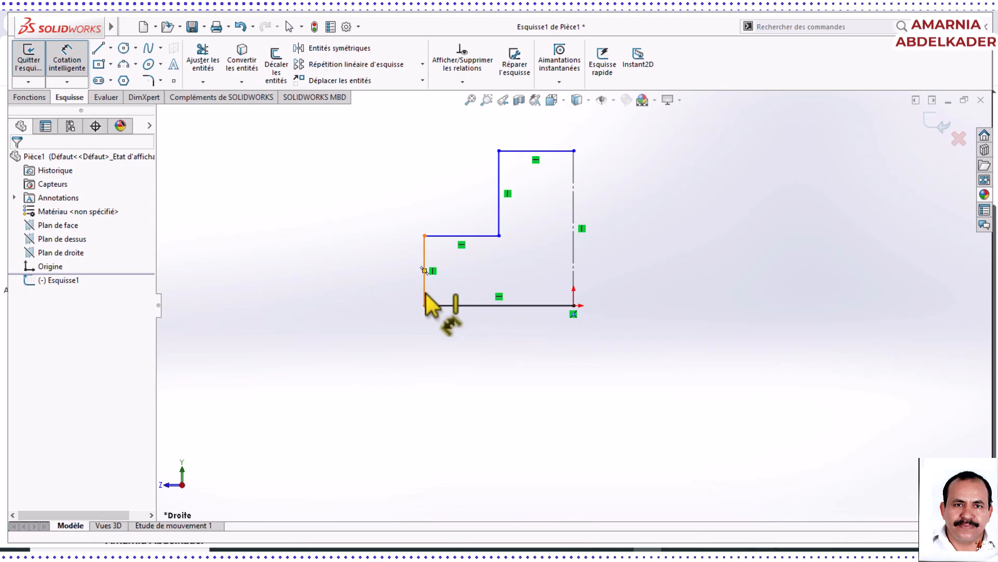
left_click(574, 287)
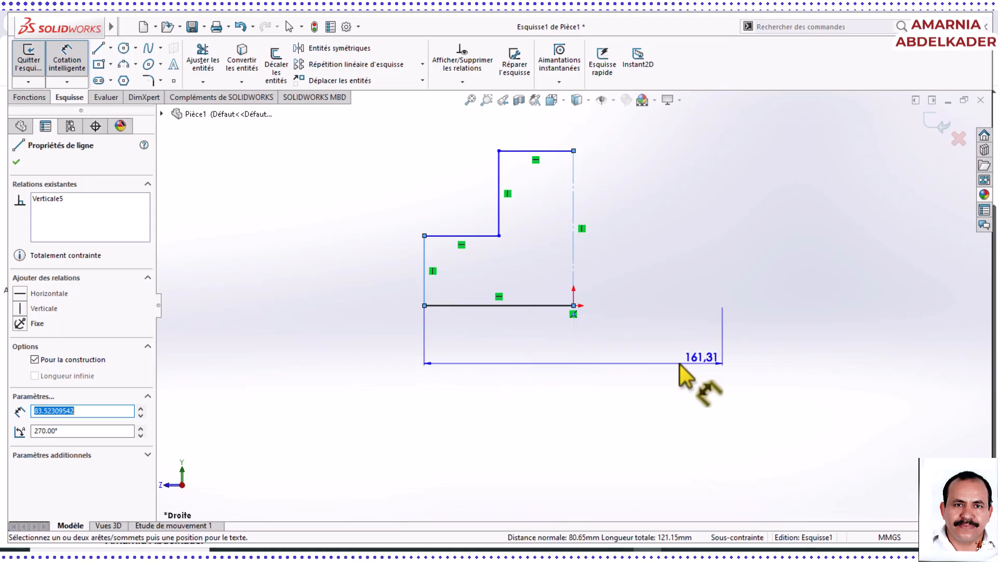
left_click(577, 364)
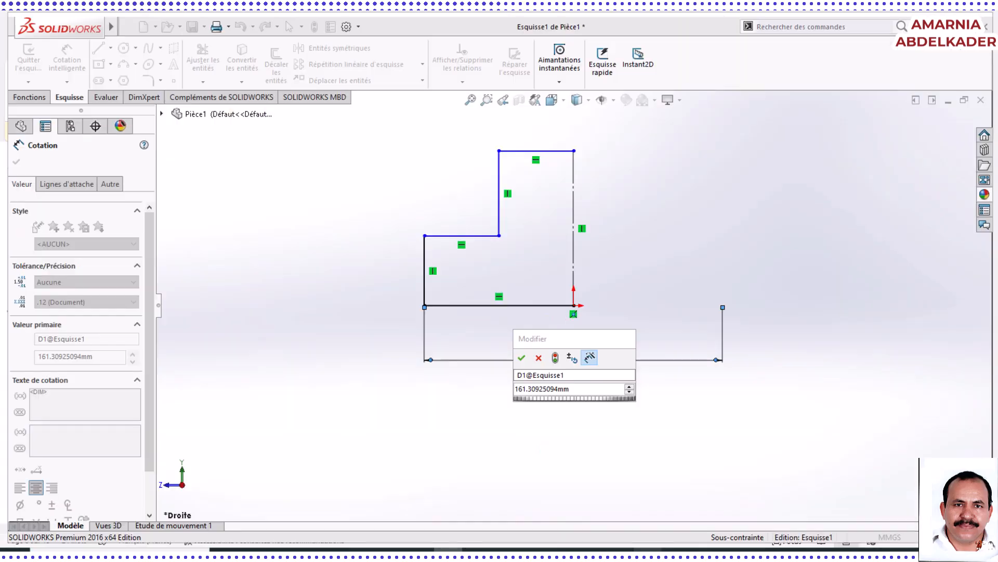
type("1060")
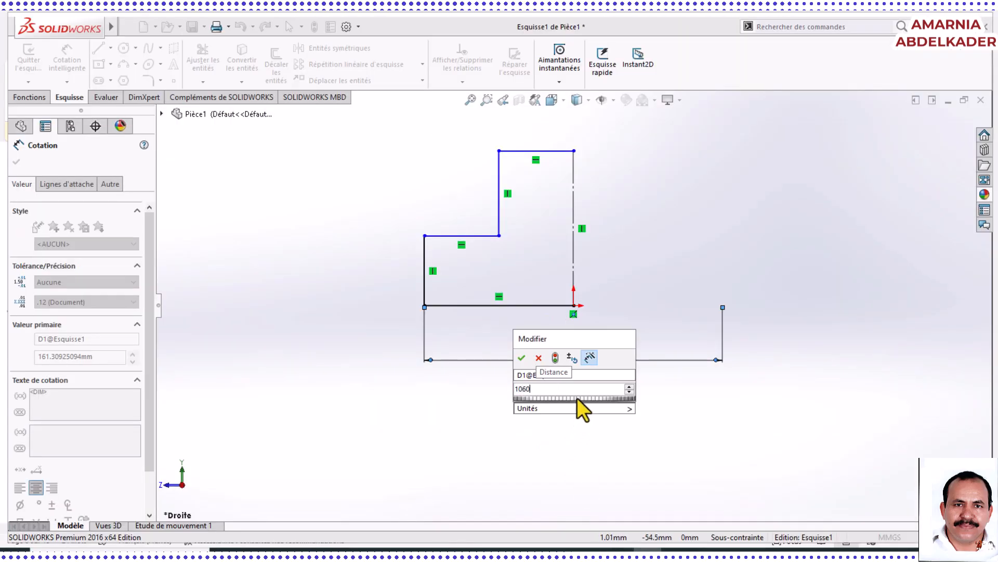
key("BackSpace")
key("Return")
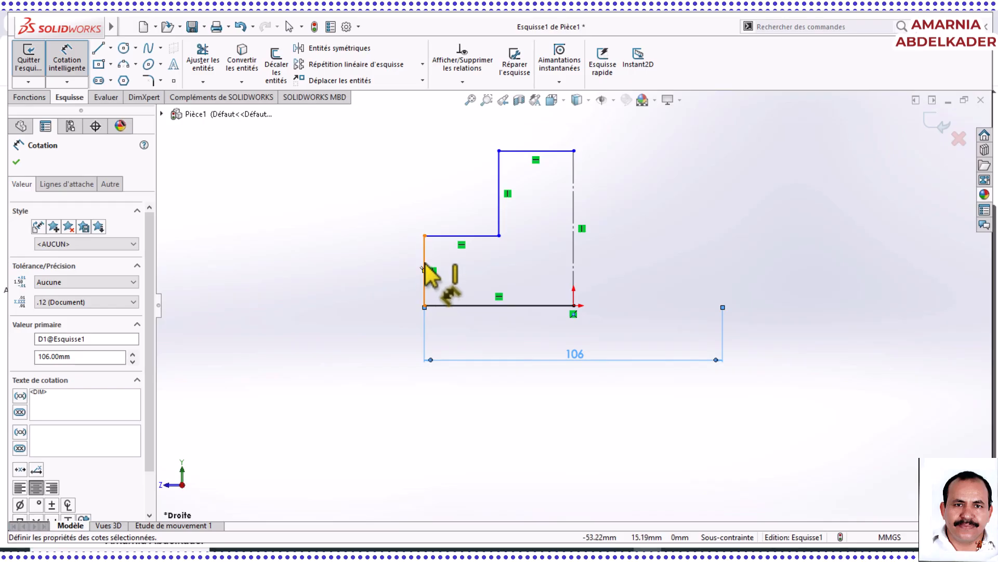
Dimension the height of the lower step's outer vertical edge as 6 mm.
left_click(424, 267)
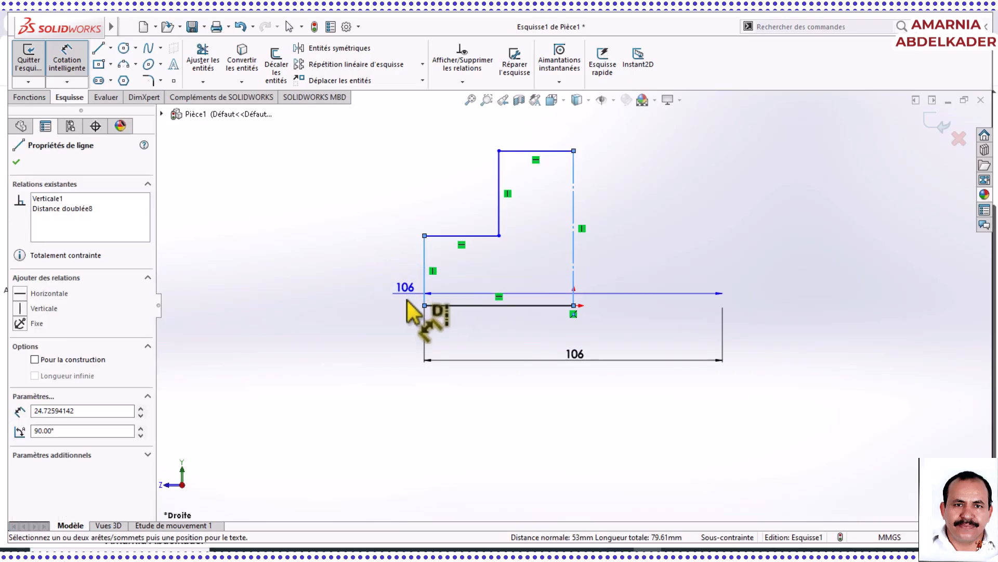
left_click(404, 304)
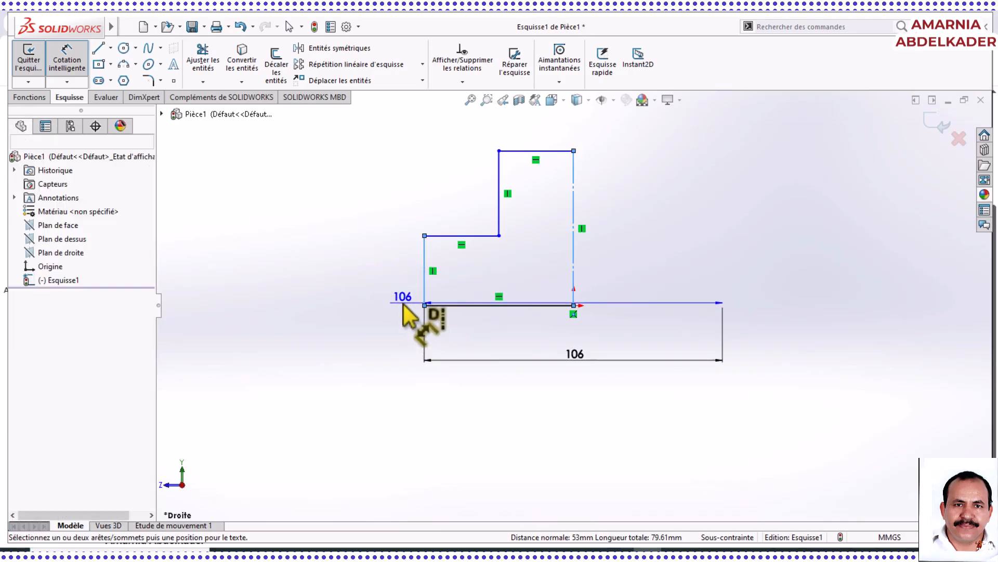
left_click(389, 285)
type("6")
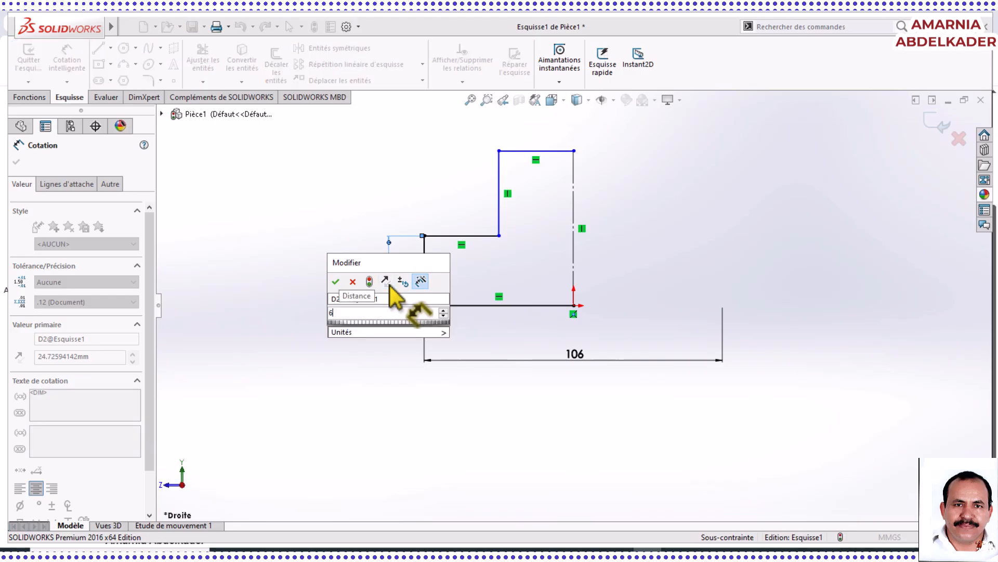
key("Return")
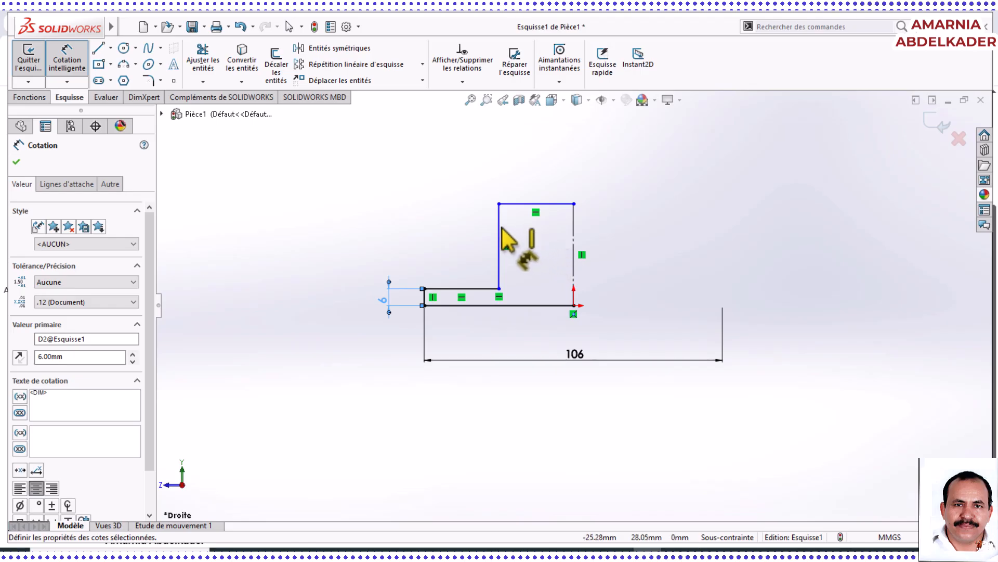
left_click(498, 239)
left_click(573, 262)
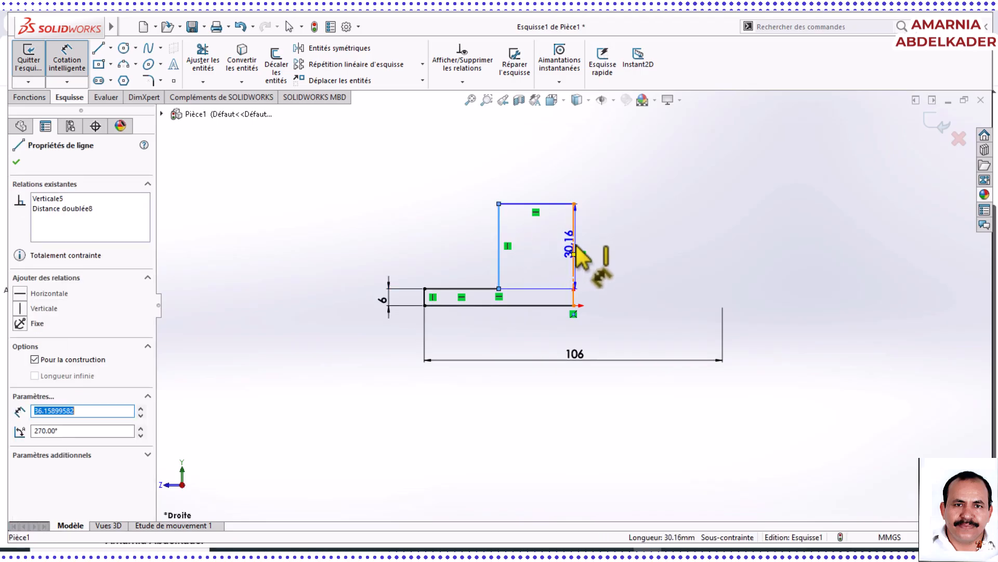
left_click(567, 159)
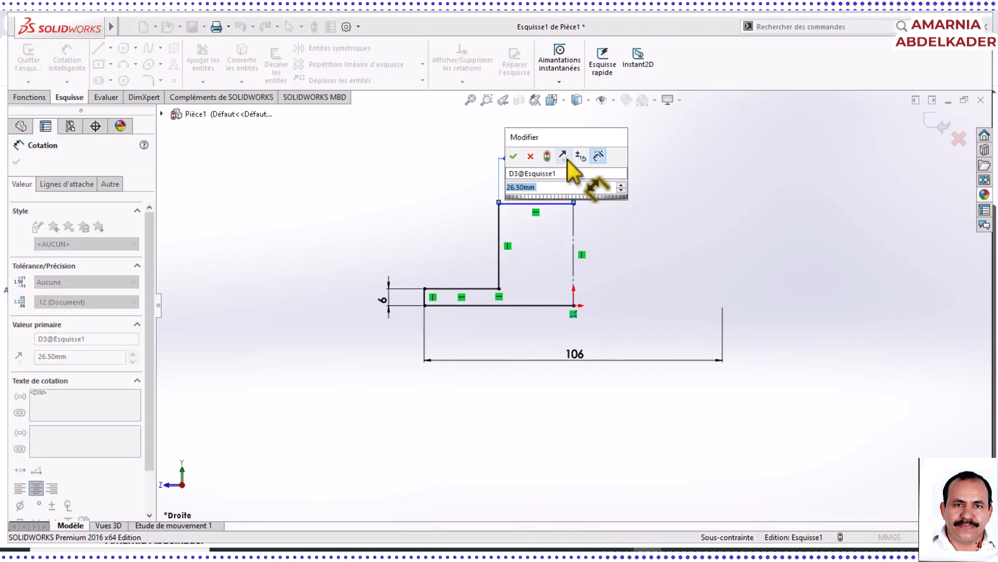
left_click(531, 155)
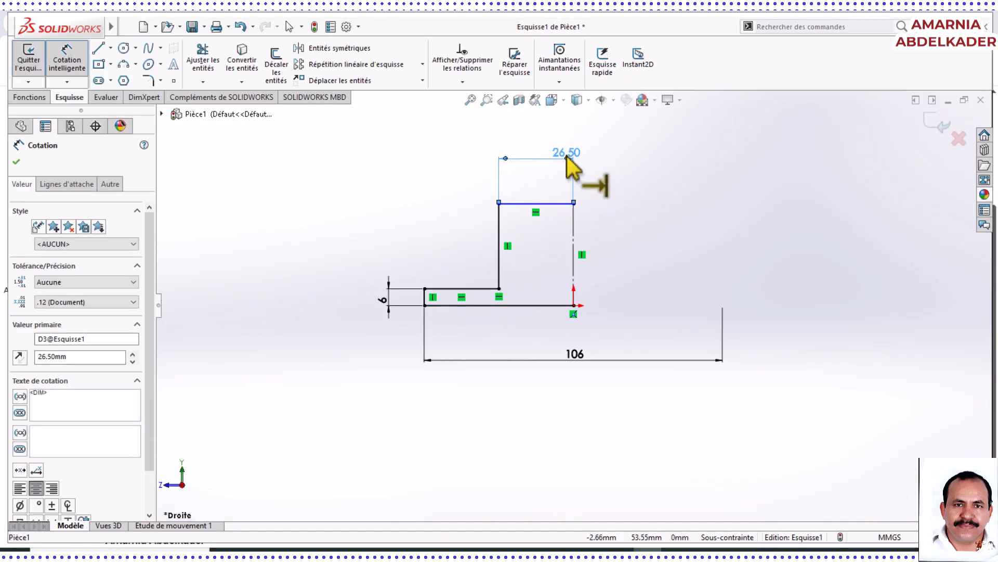
key("Delete")
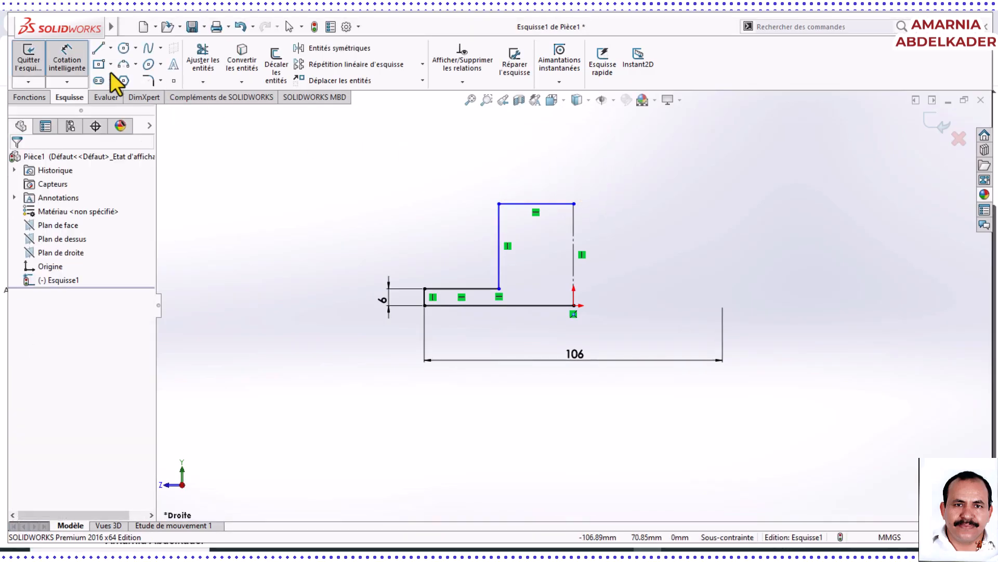
Dimension the upper step's vertical line about the construction centerline as a doubled distance of 50 mm.
left_click(500, 275)
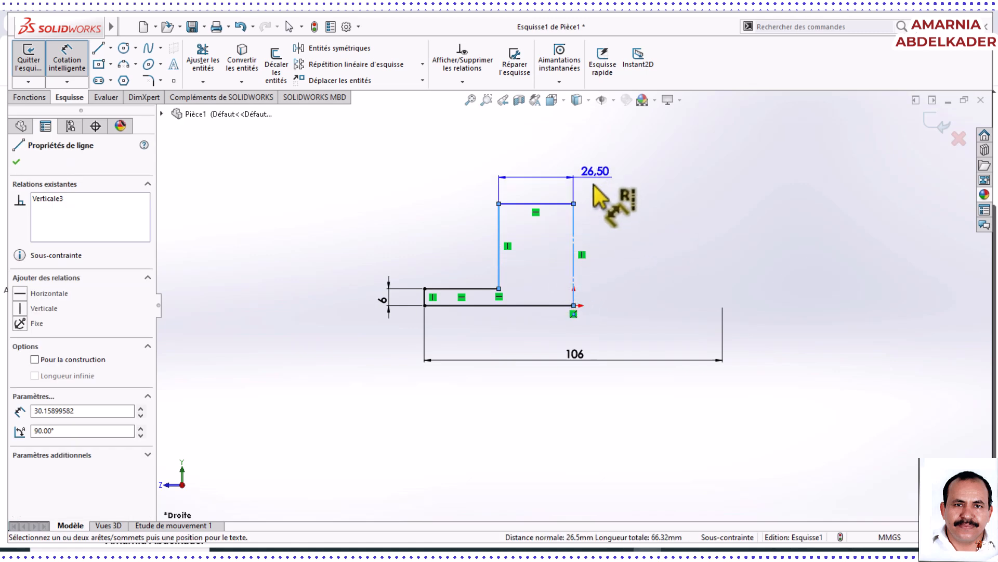
left_click(575, 272)
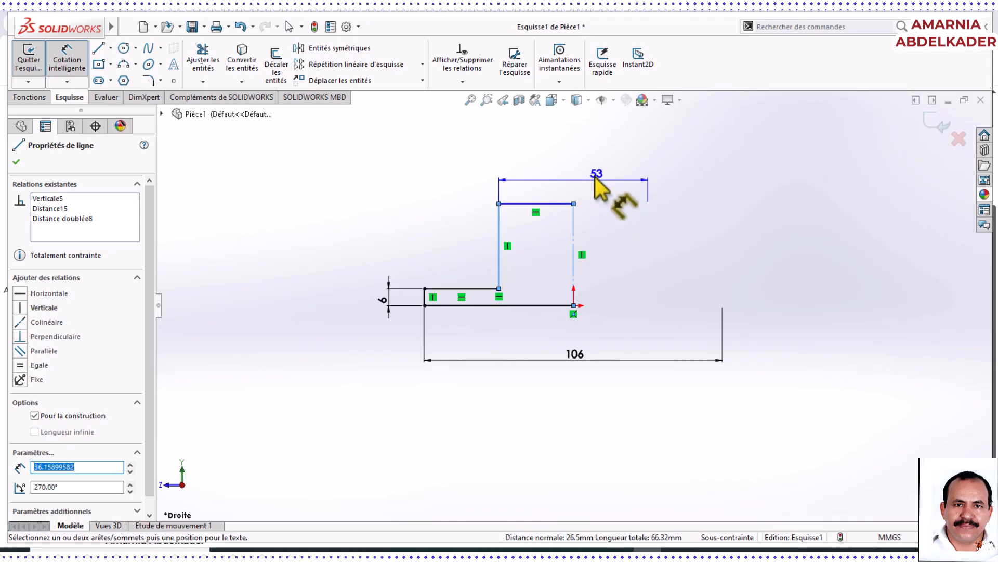
left_click(591, 177)
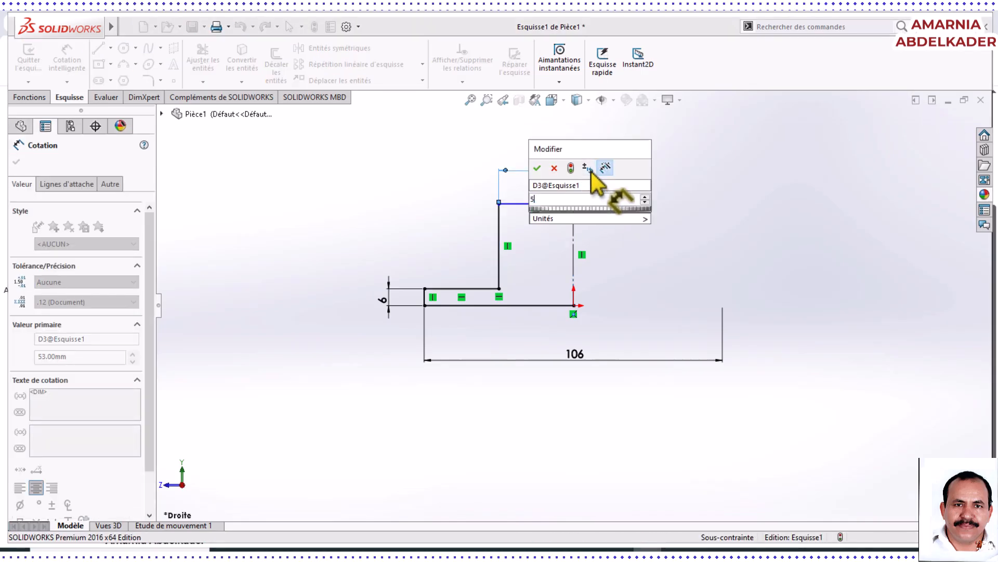
key("Return")
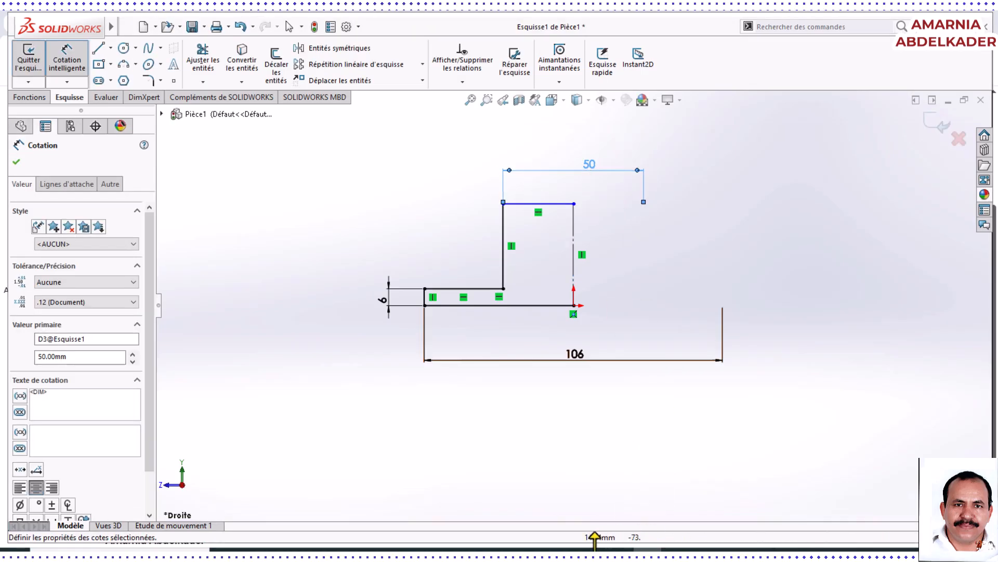
Consult the dimensioned sketch in Word and set the construction centerline's height to 63 mm in the SOLIDWORKS profile.
left_click(448, 552)
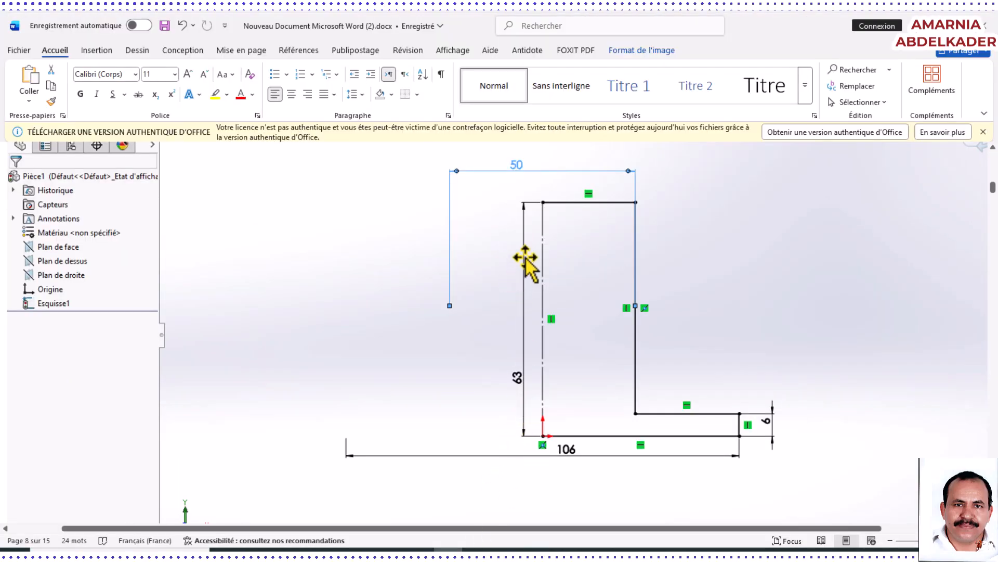
left_click(647, 552)
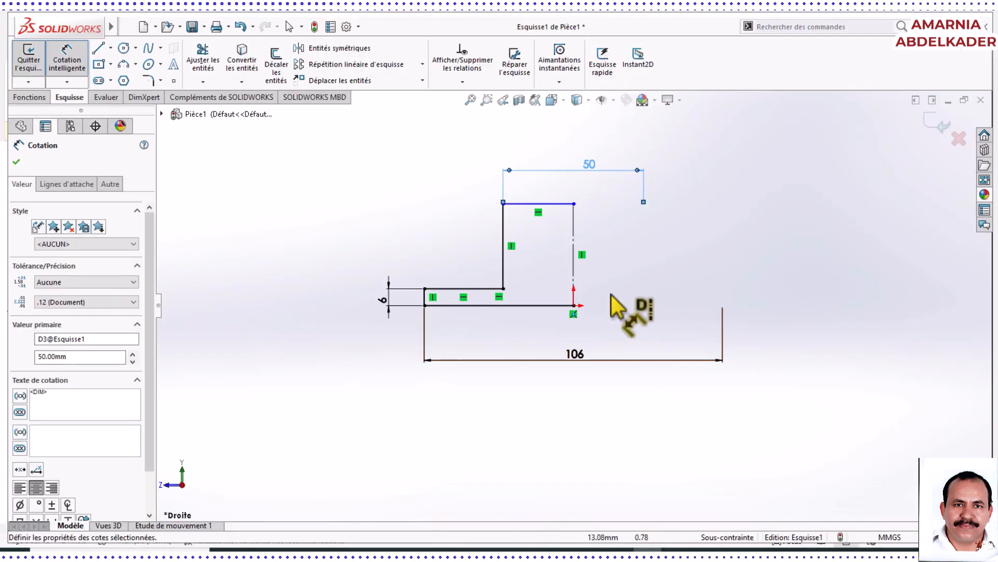
left_click(574, 242)
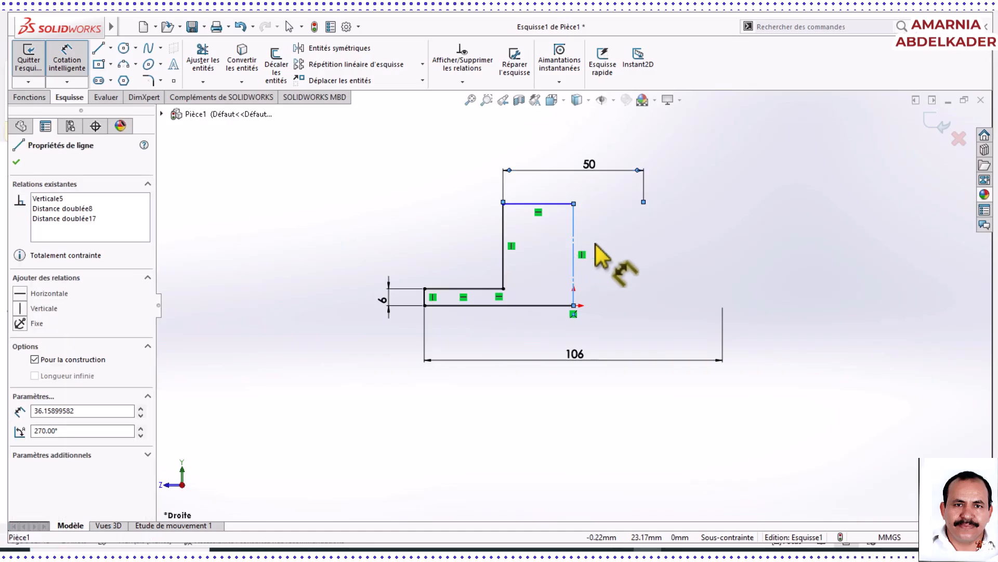
left_click(620, 256)
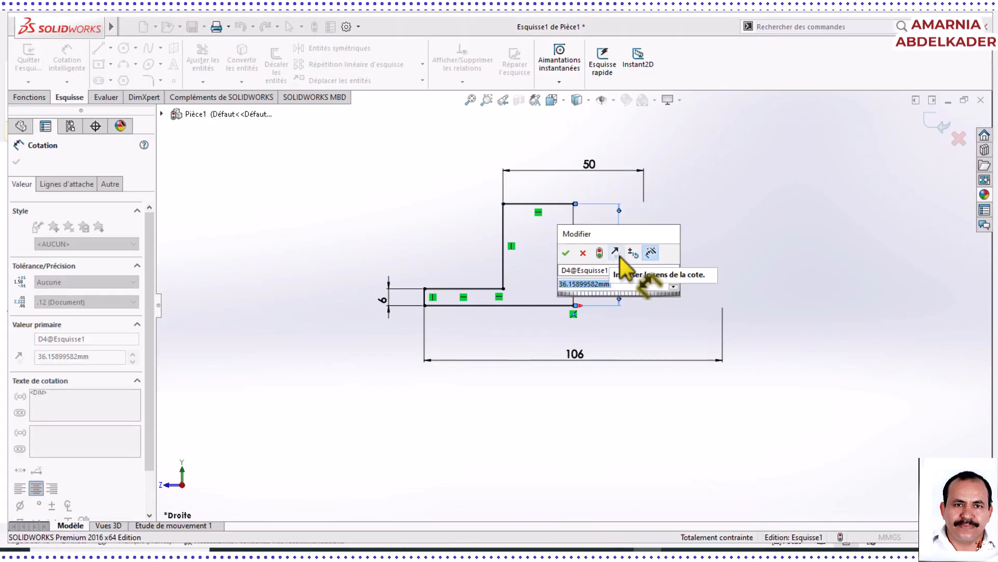
type("63")
key("Return")
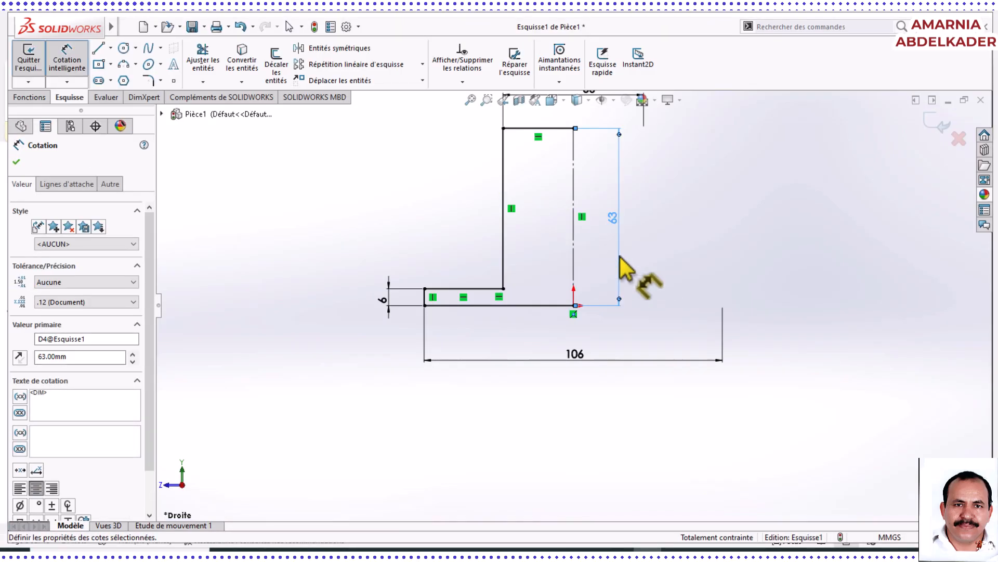
Revolve the profile 360° around the construction centerline as a solid boss, letting the open sketch be closed automatically.
scroll(620, 257, "up", 2)
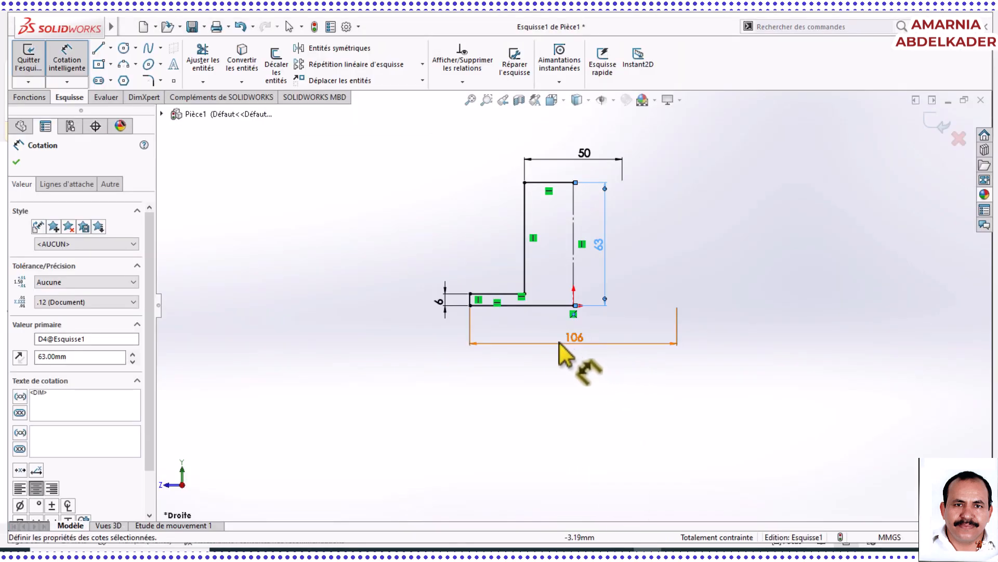
left_click(470, 300)
left_click(446, 295)
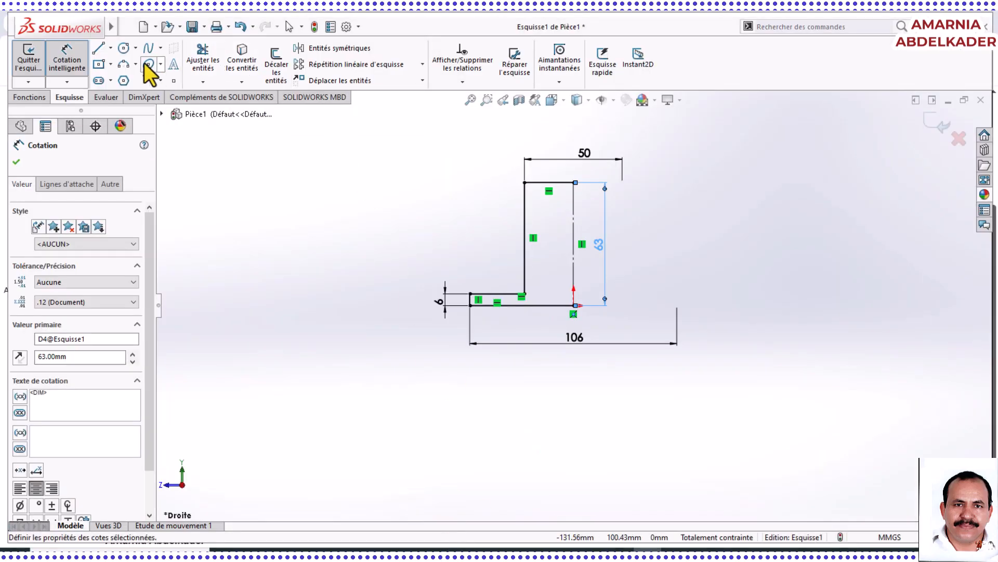
left_click(33, 98)
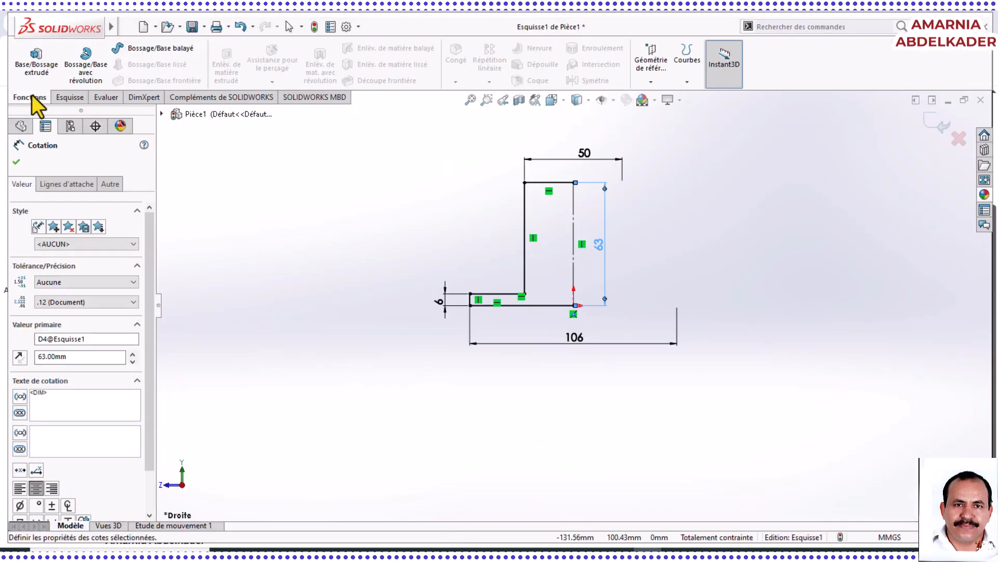
left_click(94, 79)
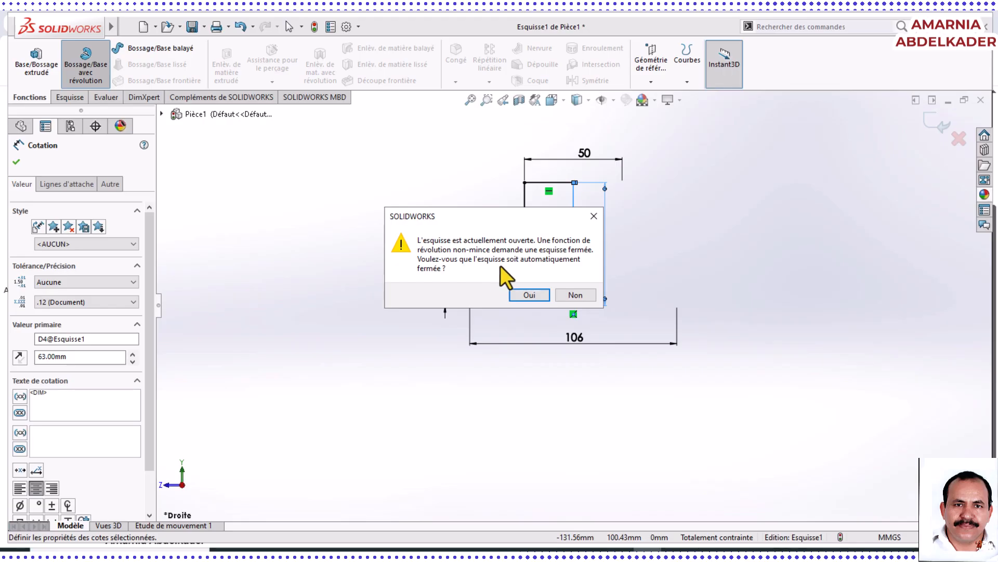
left_click(529, 295)
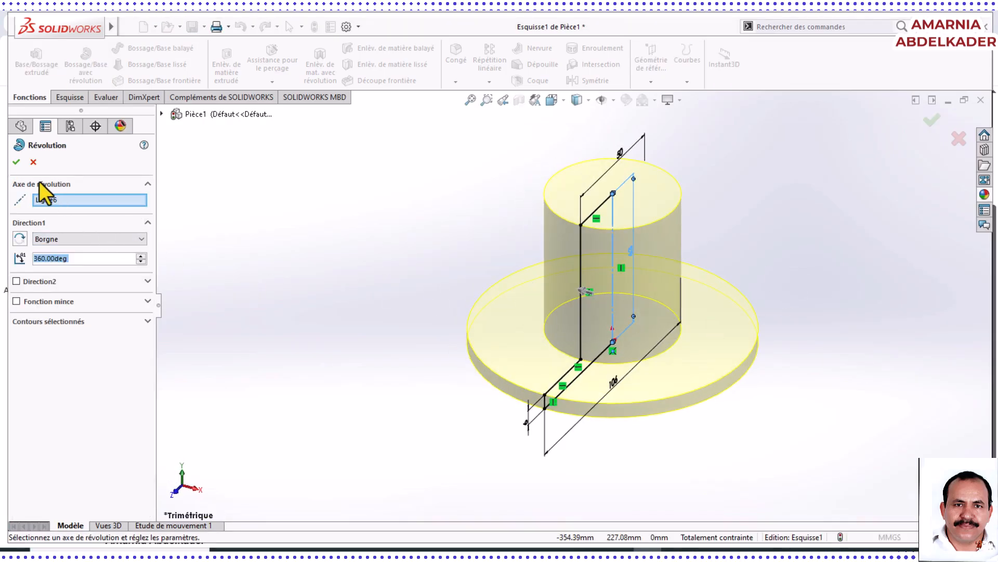
left_click(18, 162)
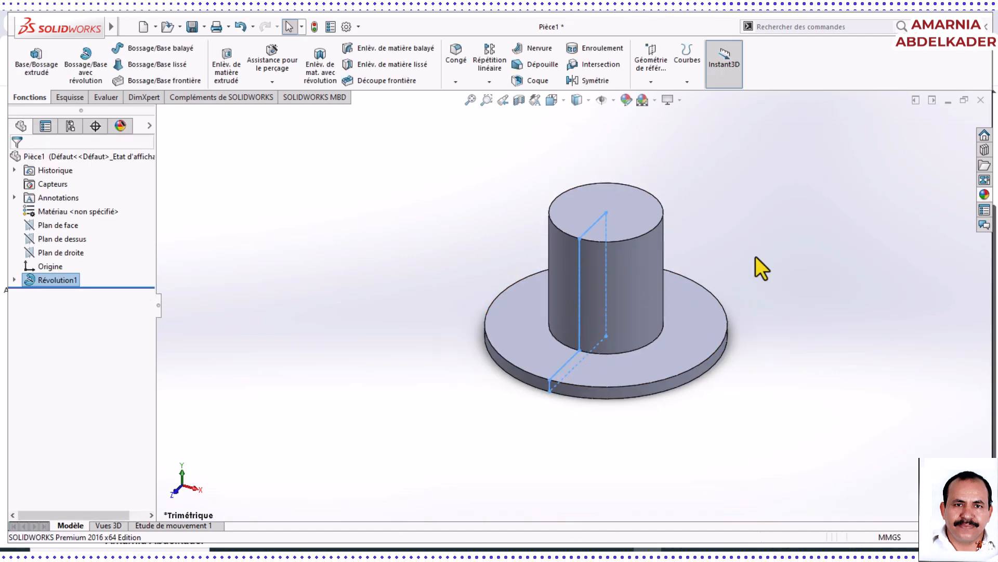
Switch to the part's PDF drawing in Foxit PhantomPDF and examine the fillet radii at the flange rim and the cylinder base.
scroll(756, 254, "down", 4)
scroll(644, 291, "up", 2)
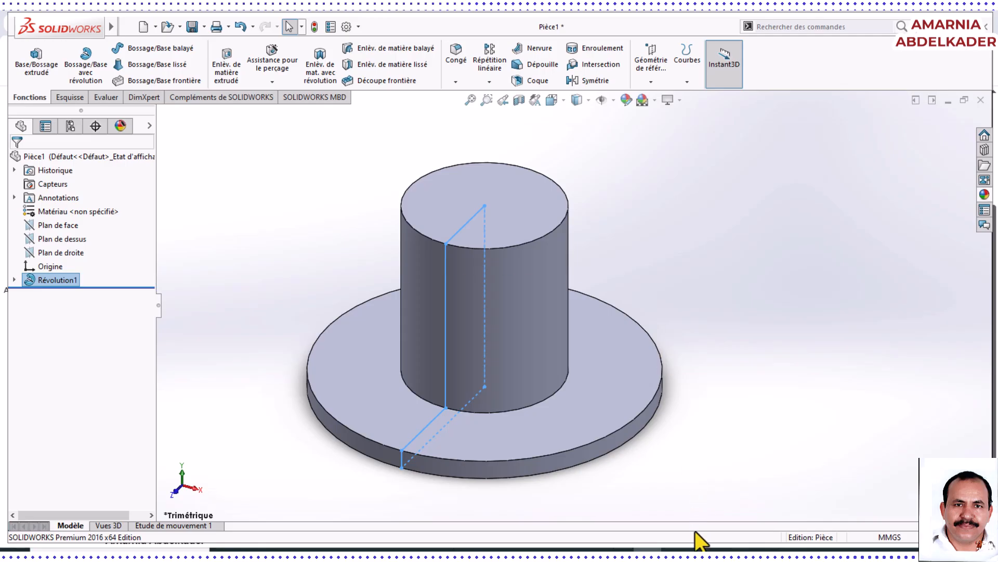
key("alt+Tab")
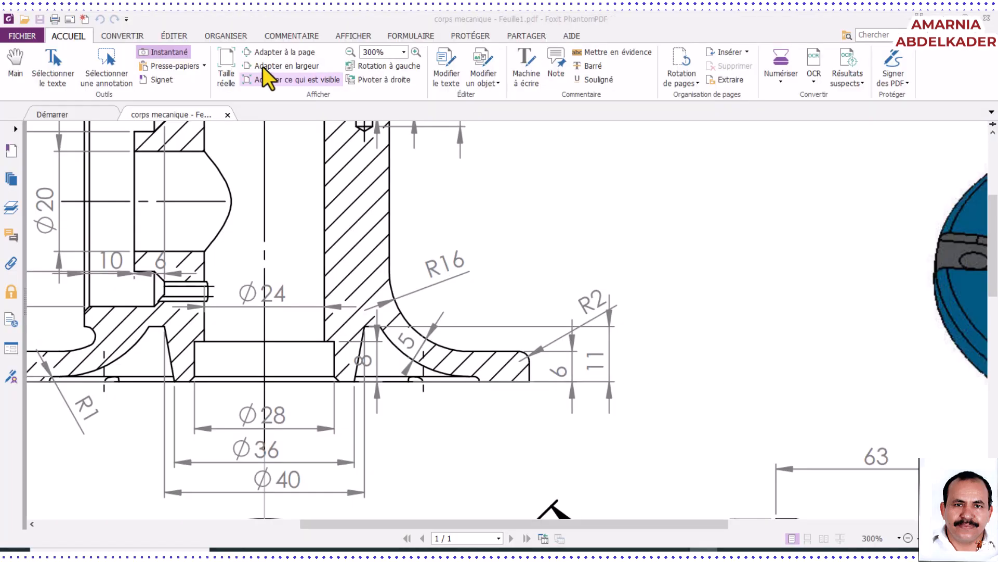
scroll(431, 286, "up", 3)
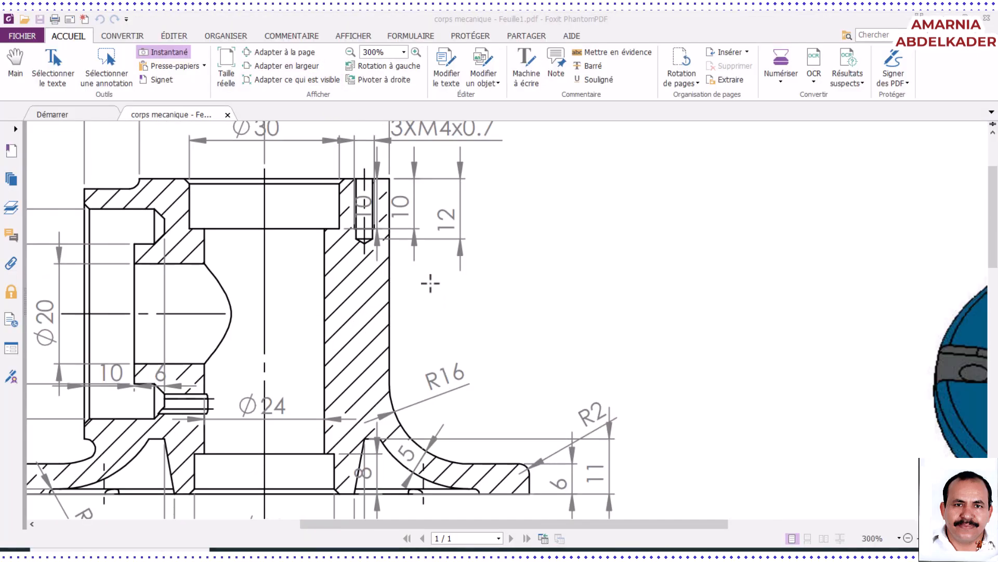
scroll(430, 284, "down", 2)
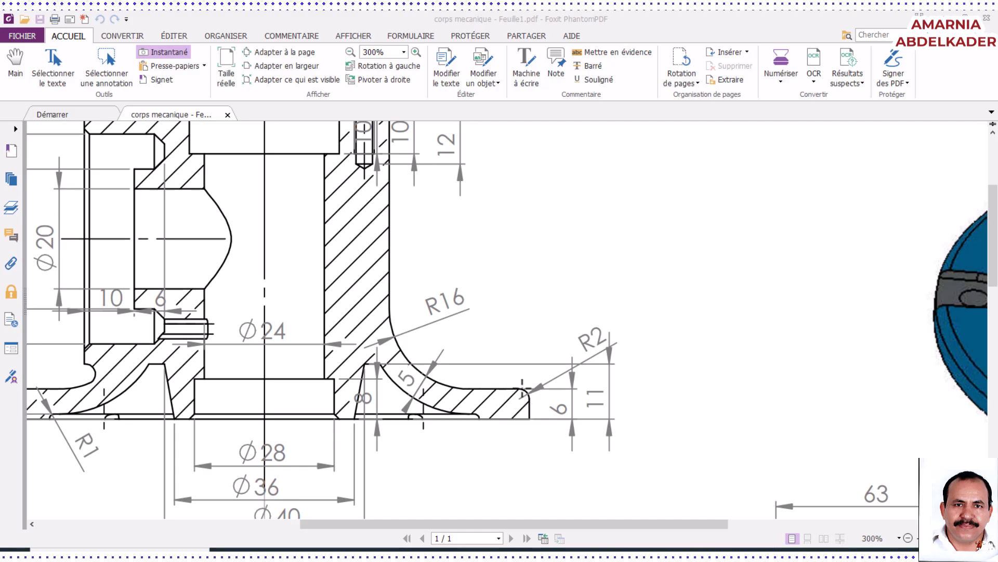
left_click_drag(541, 383, 512, 413)
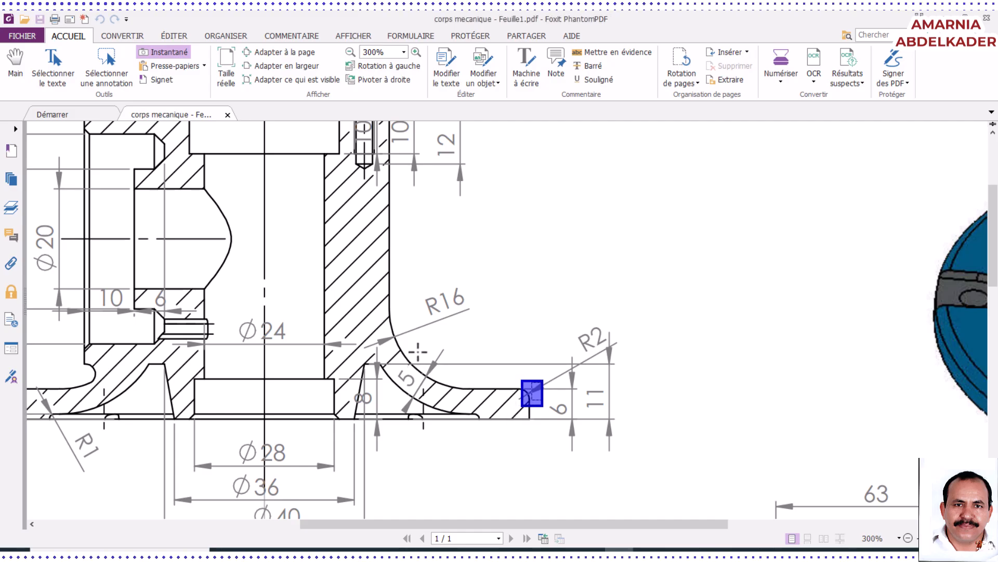
left_click(414, 330)
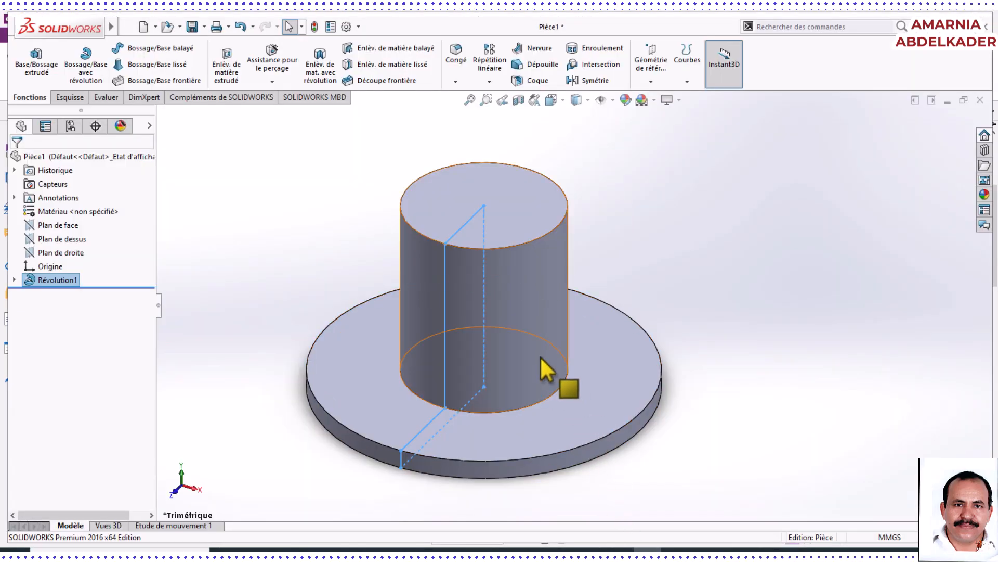
Start a constant-size fillet with a 2 mm radius on the flange's top outer edge.
middle_click_drag(546, 367, 585, 366)
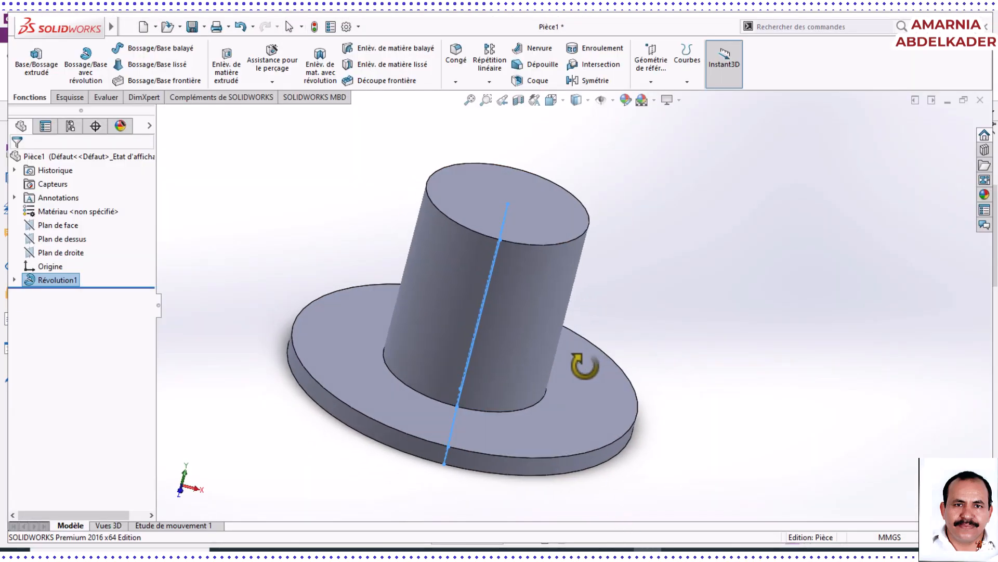
left_click(409, 139)
left_click(456, 55)
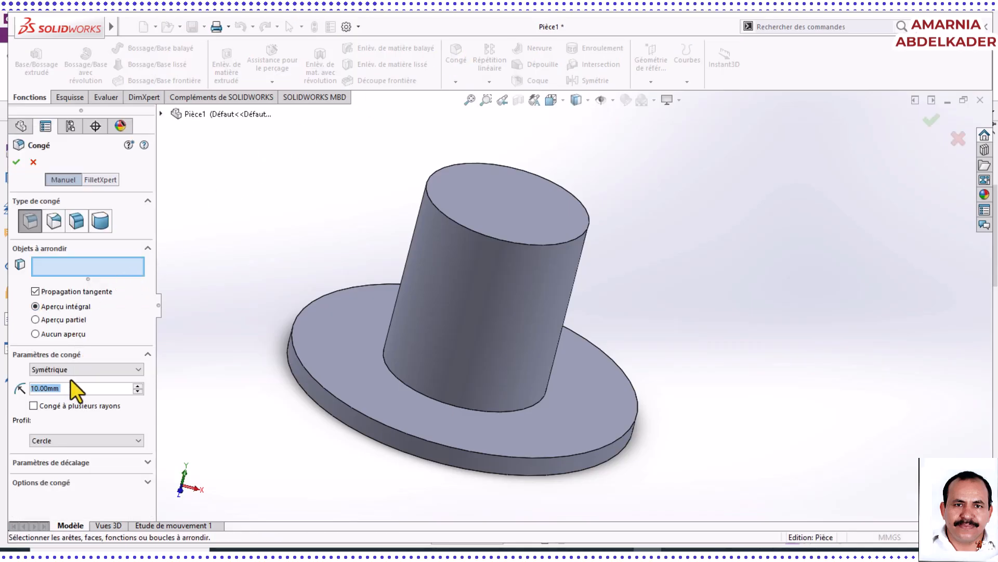
type("2")
left_click(74, 266)
left_click(366, 414)
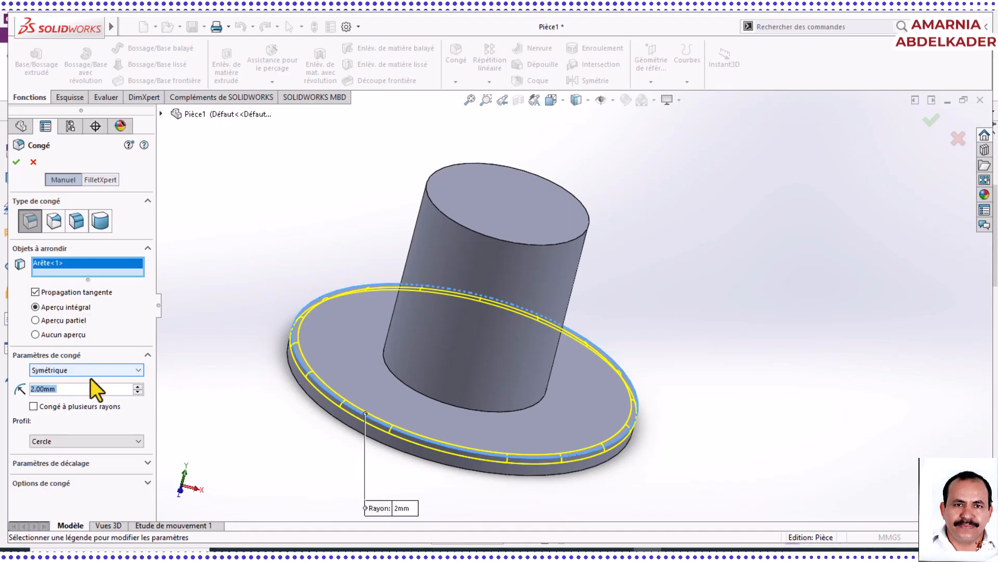
Enable multiple radii for the fillet, try 16 mm on the flange's top face, and remove that face from the selection.
left_click(34, 407)
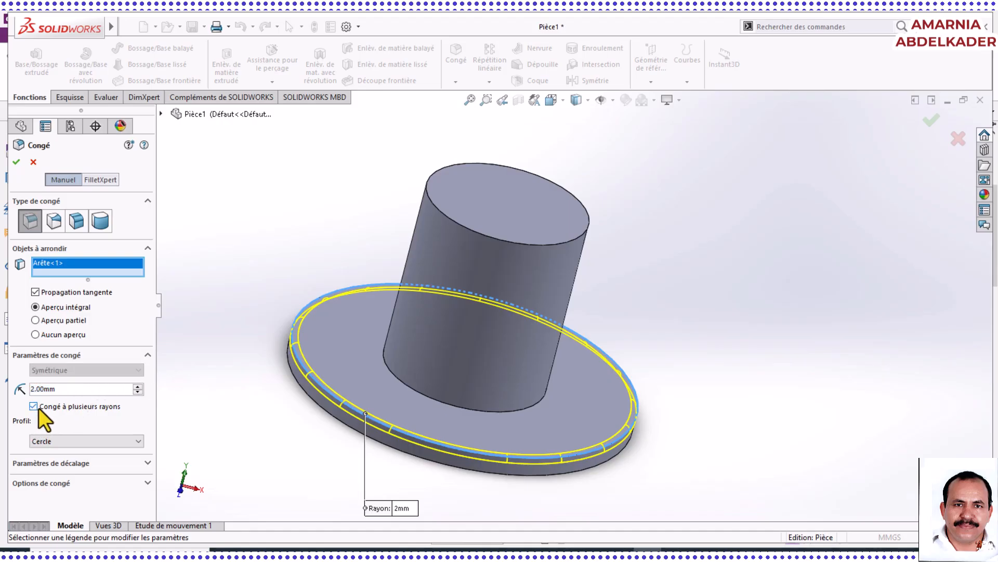
type("16")
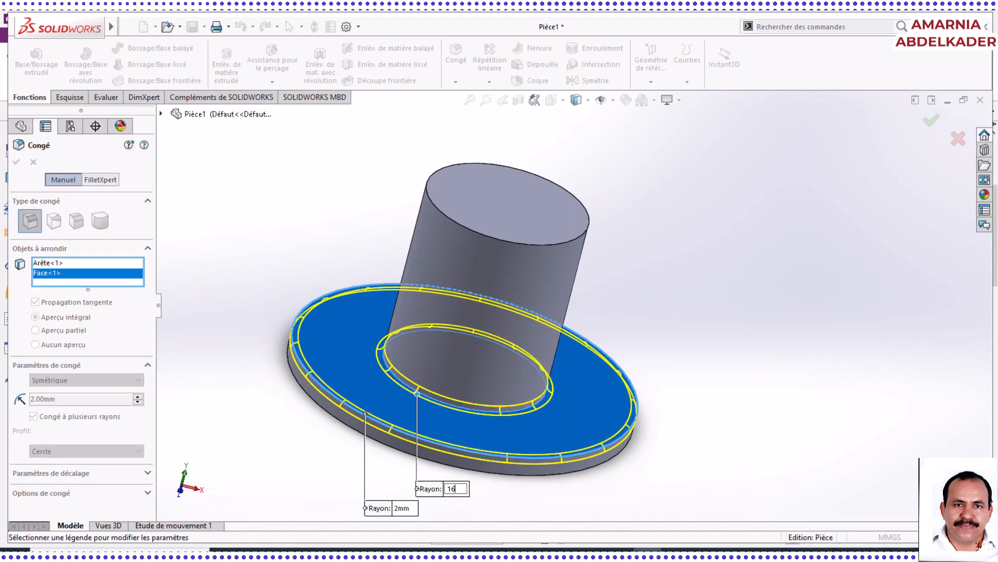
key("Return")
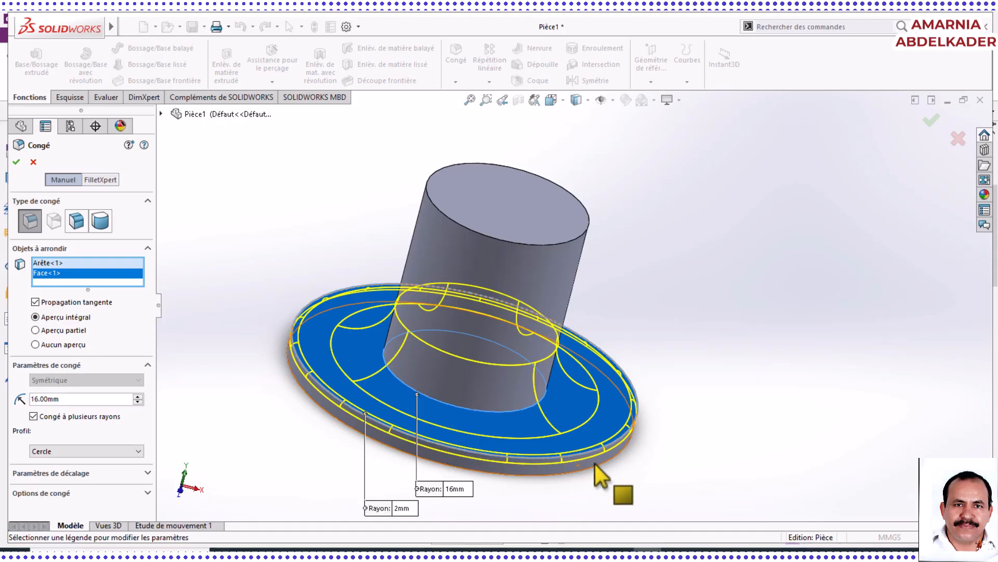
middle_click_drag(595, 466, 567, 403)
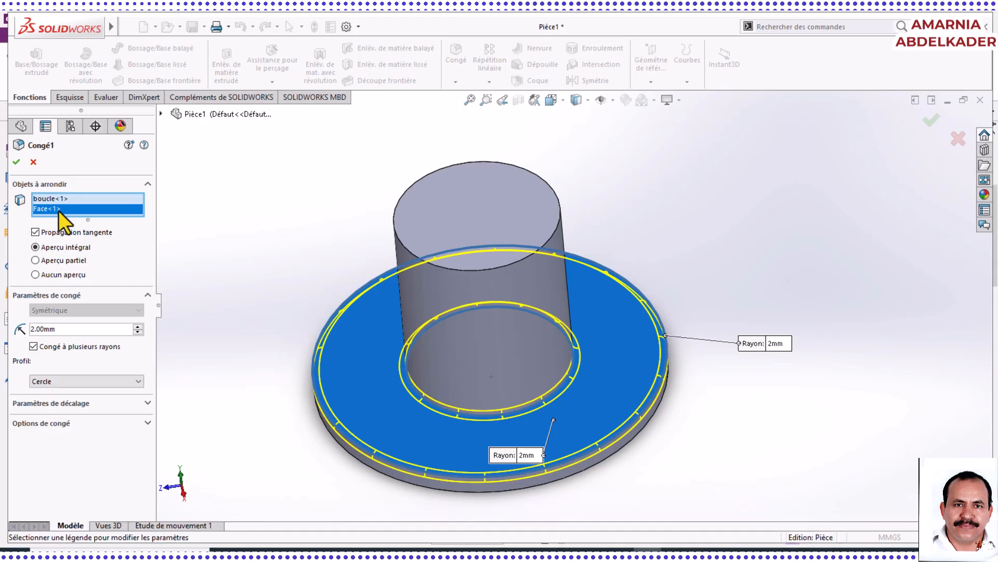
key("Delete")
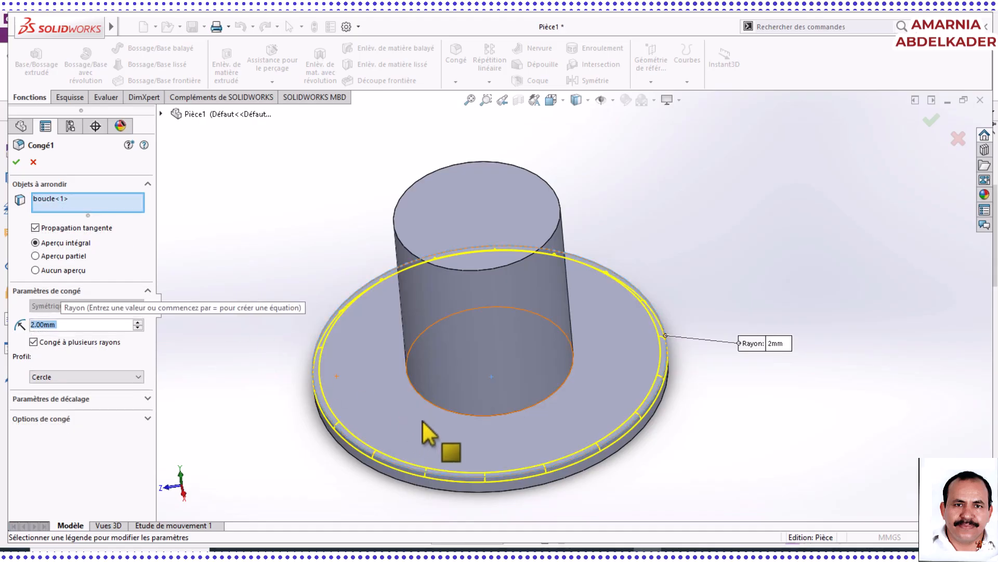
Add the cylinder's base edge to the fillet with its own 16 mm radius and finish the fillet.
left_click(448, 411)
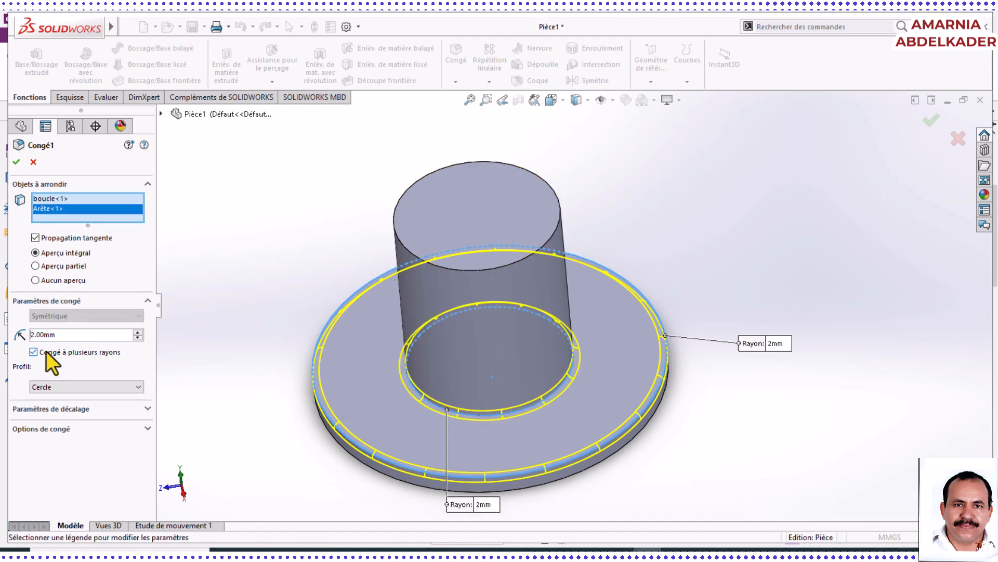
left_click(482, 507)
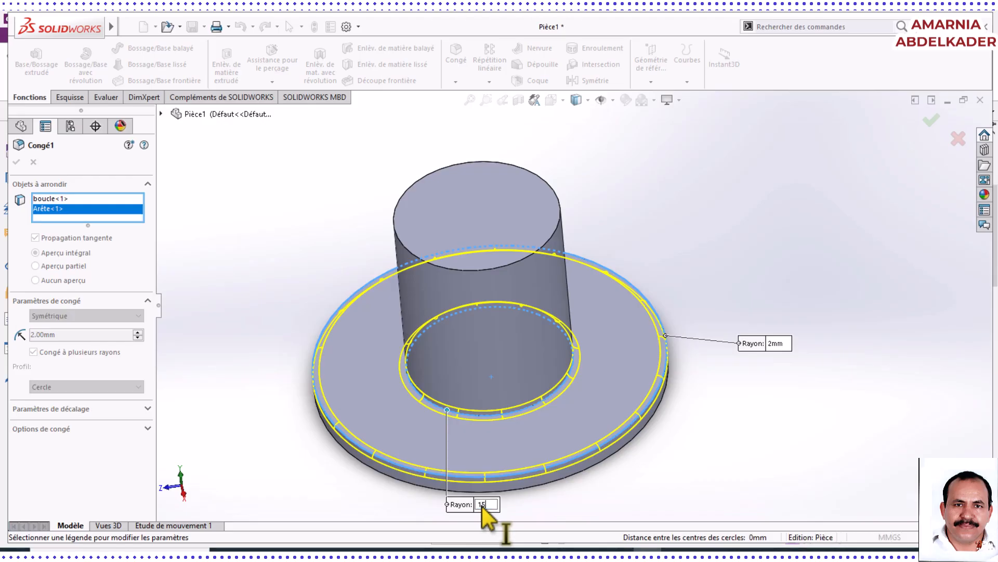
key("Return")
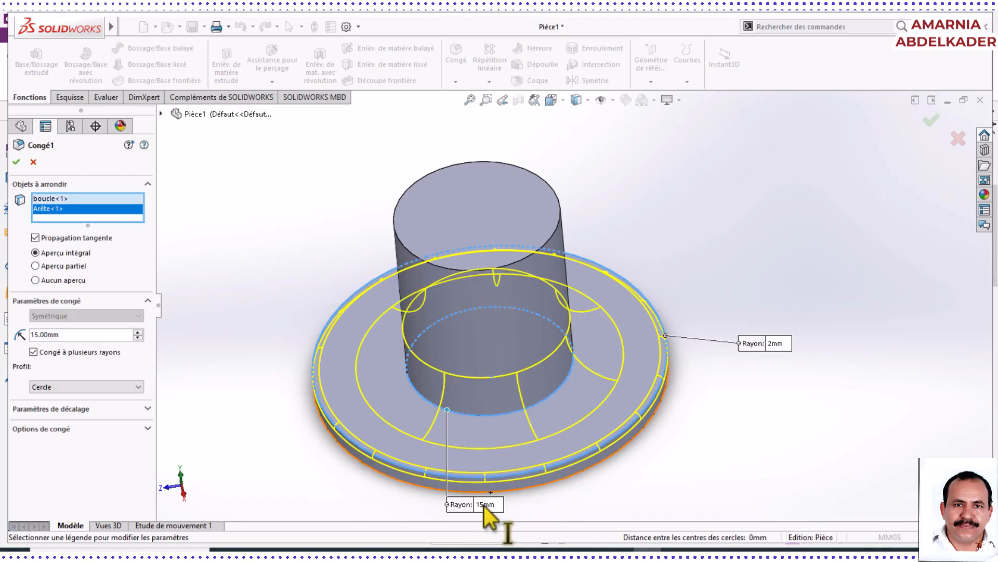
left_click(483, 504)
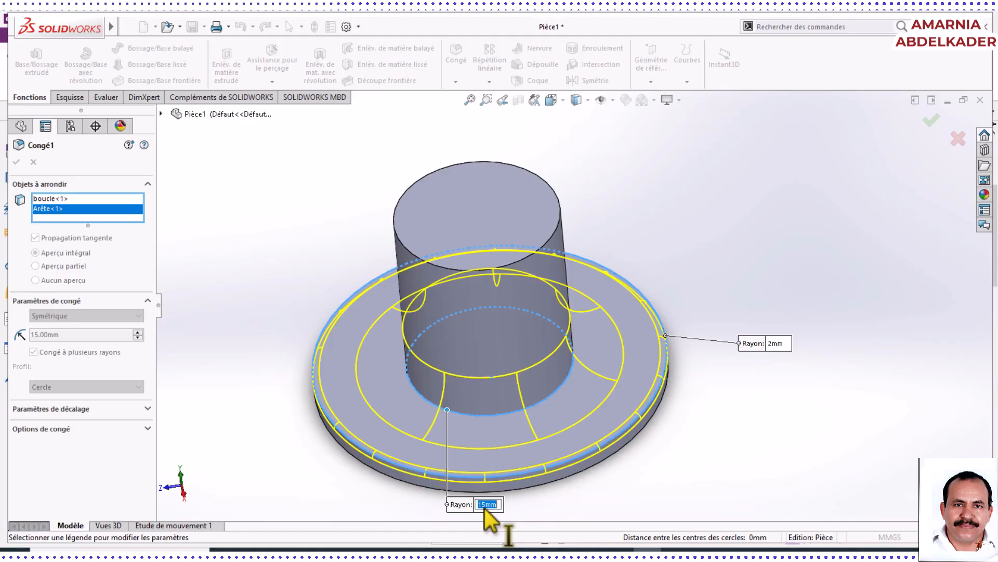
type("16")
key("Return")
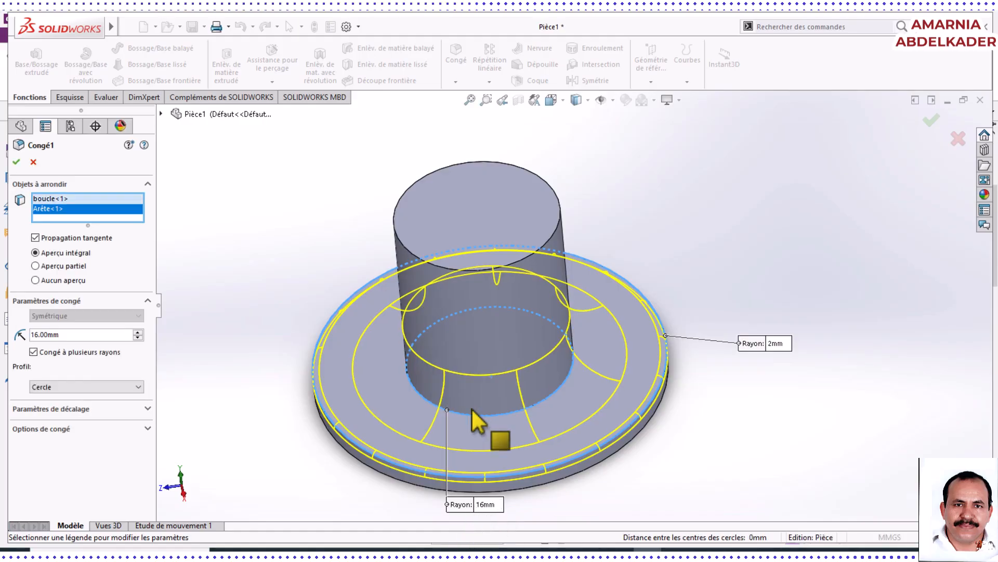
middle_click_drag(572, 327, 619, 390)
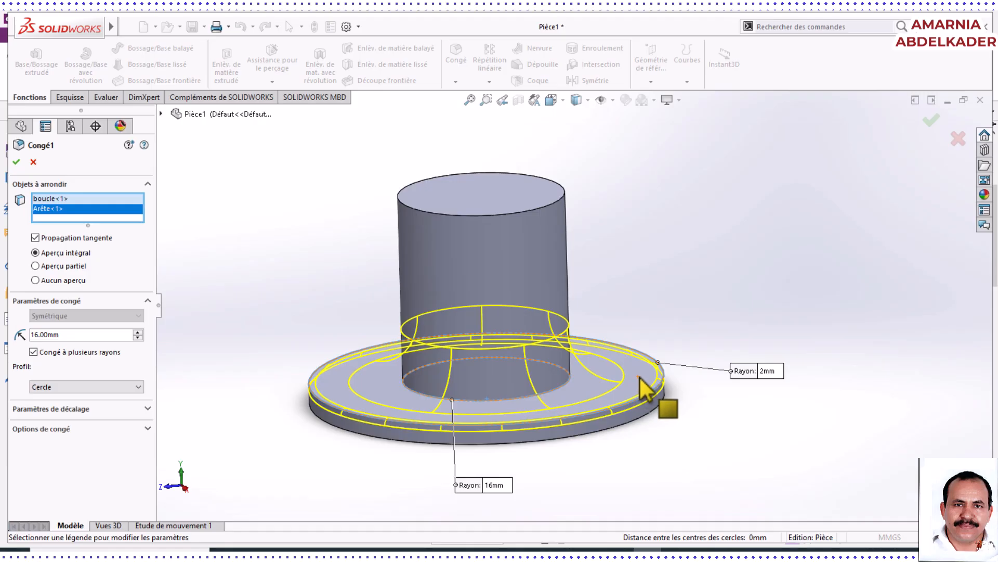
left_click(17, 161)
Switch to the part's PDF drawing in Foxit PhantomPDF and examine the central stepped bore's half-profile, diameters and depths in the section view.
middle_click_drag(733, 338, 724, 313)
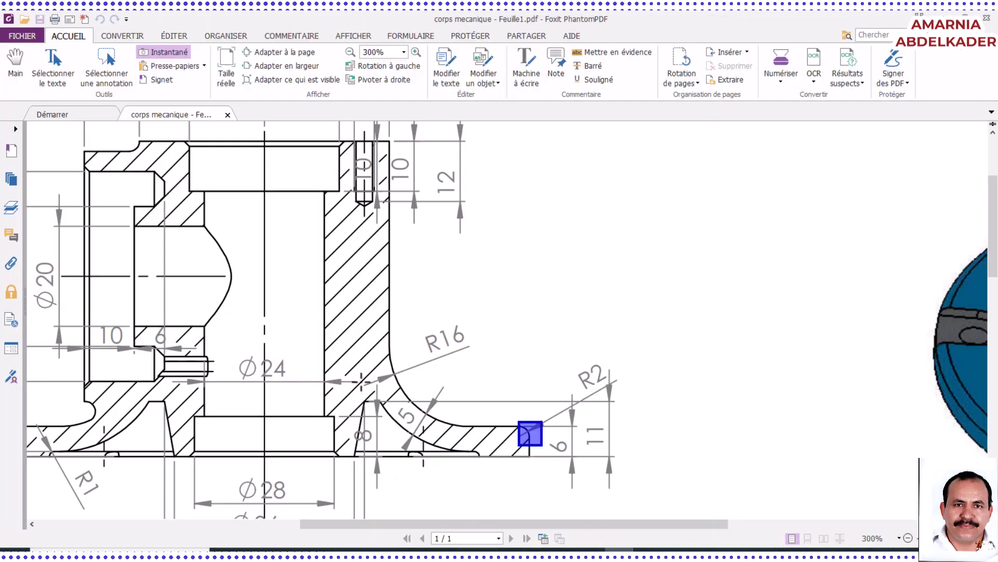
scroll(348, 354, "up", 1)
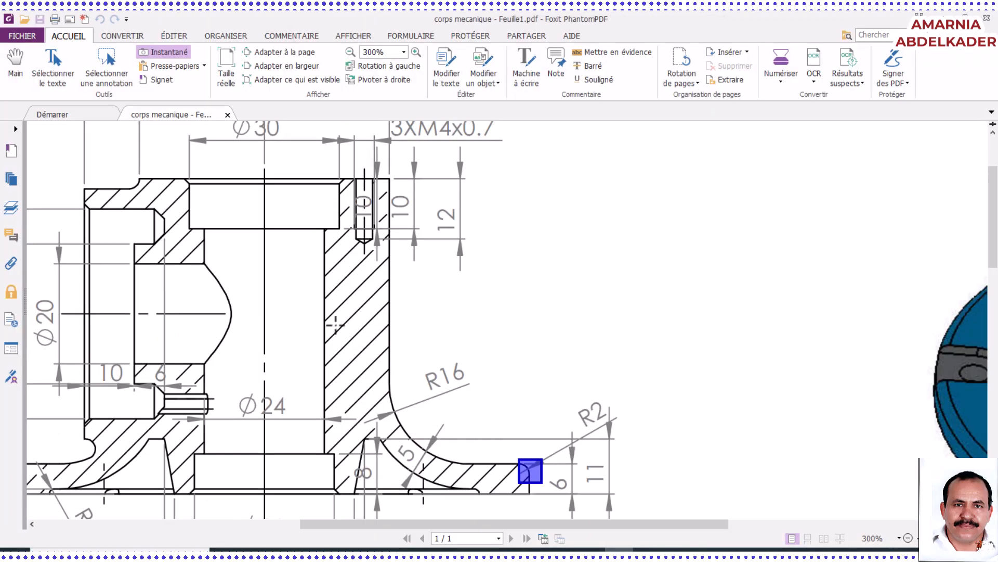
mouse_move(264, 173)
left_mouse_down()
mouse_move(326, 267)
mouse_move(321, 501)
left_mouse_up()
scroll(324, 498, "down", 2)
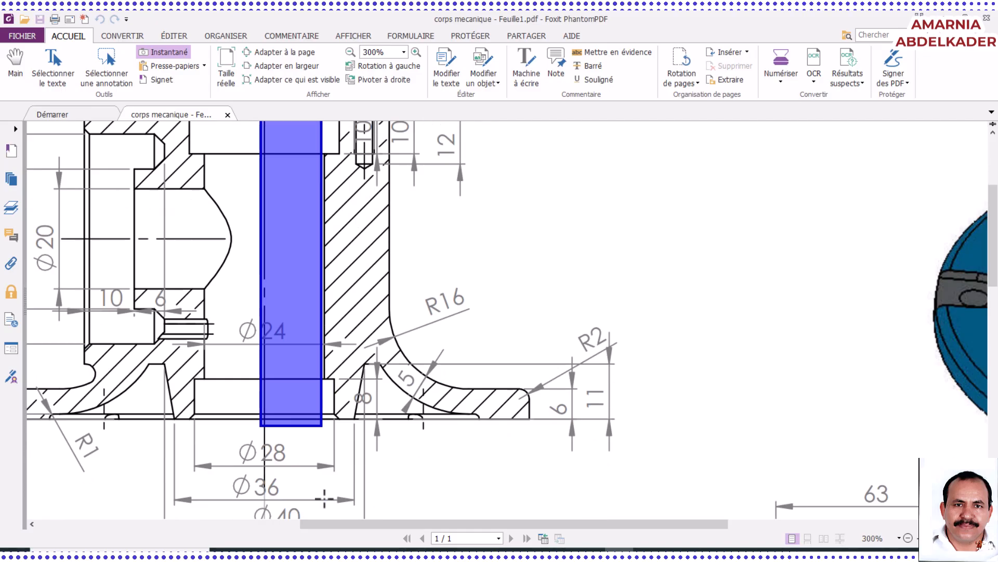
left_click_drag(281, 380, 433, 449)
left_click(375, 444)
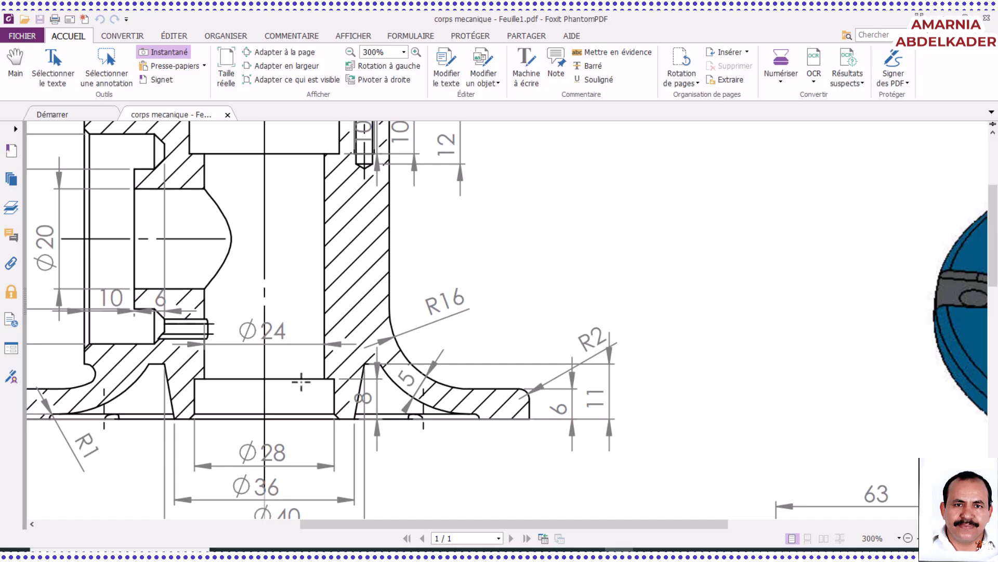
scroll(327, 169, "up", 2)
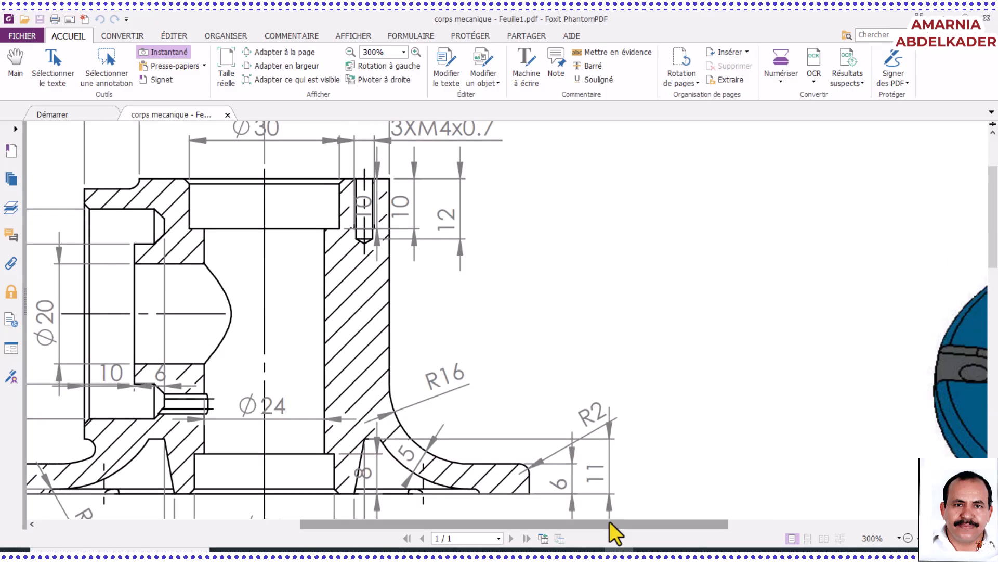
Return to SOLIDWORKS, open a sketch on the front plane (Plan de face), face it squarely, and show the body with hidden lines removed.
left_click(648, 554)
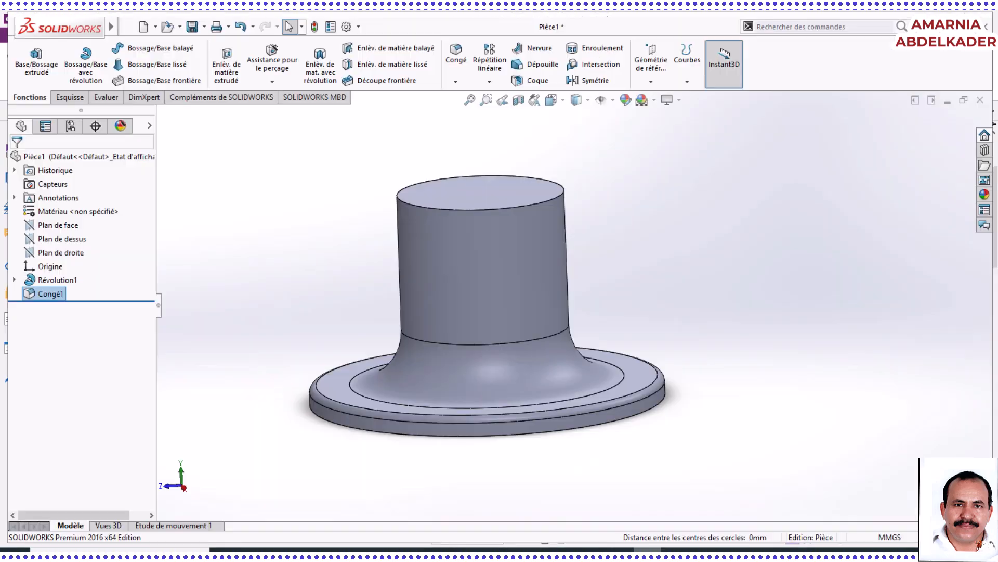
left_click(59, 227)
left_click(65, 211)
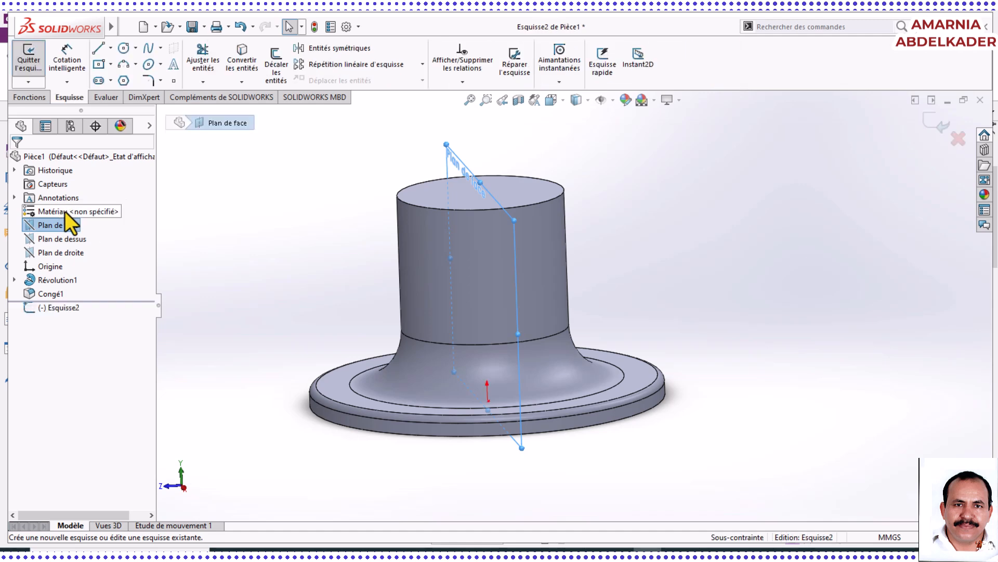
left_click(562, 104)
left_click(621, 172)
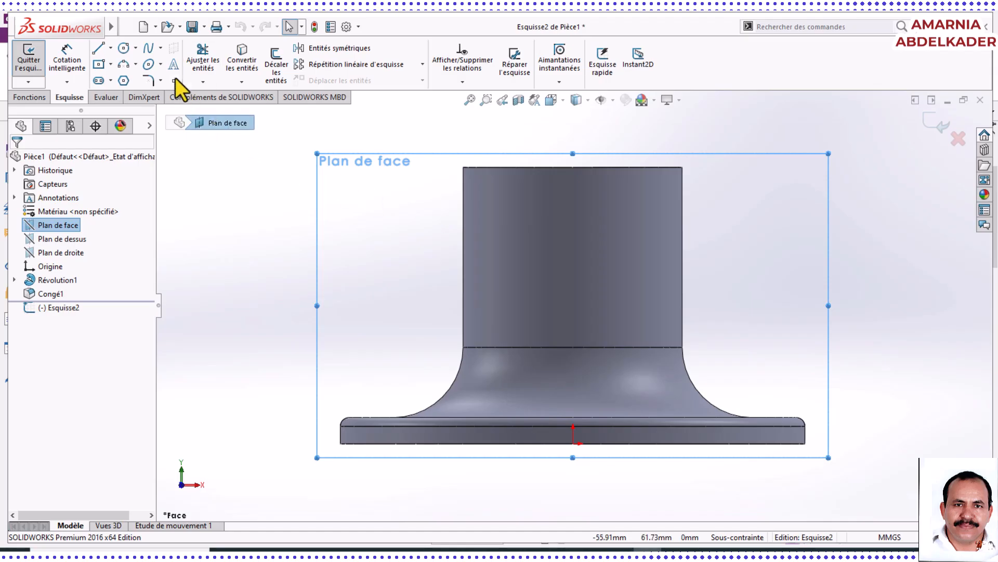
left_click(587, 102)
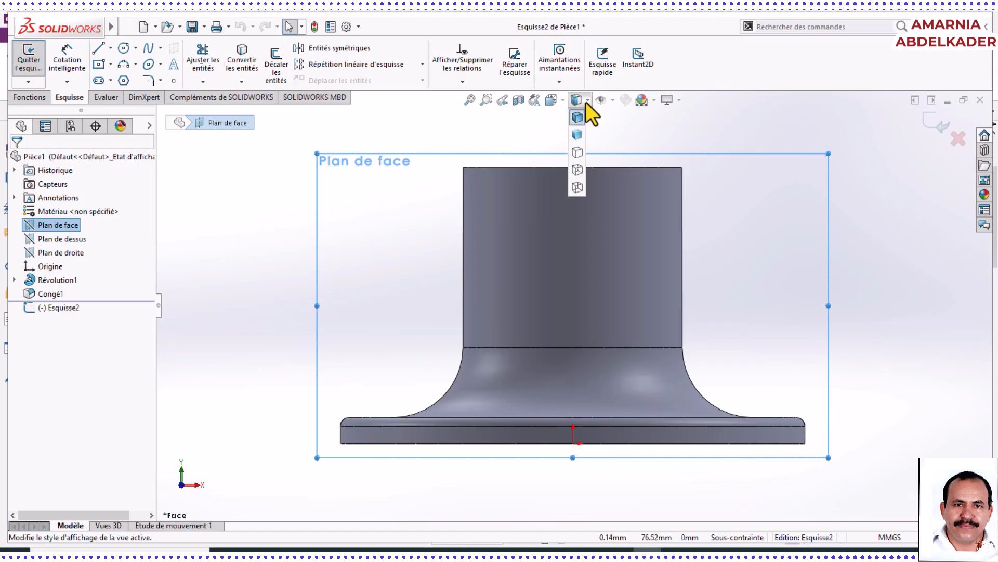
left_click(580, 156)
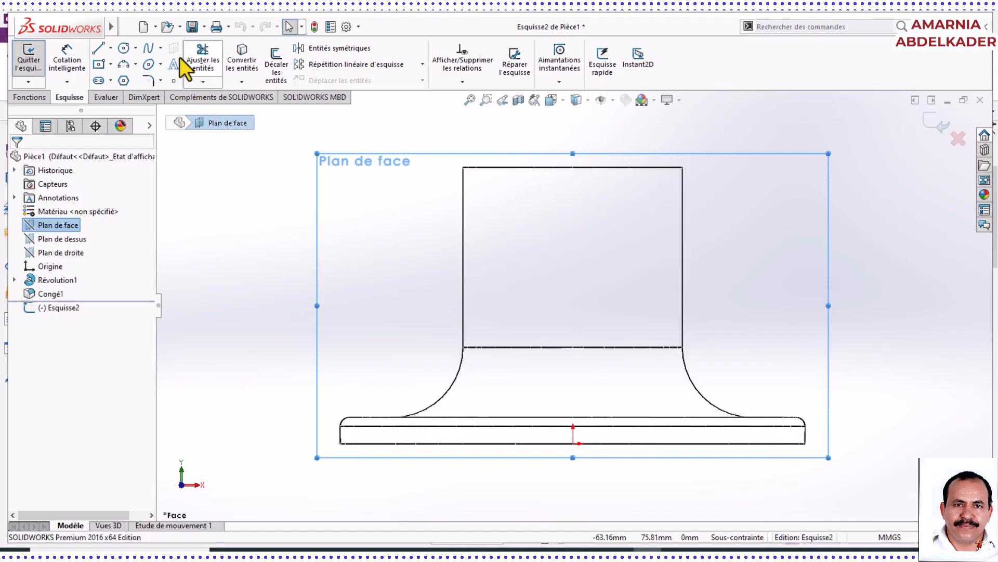
Draw the axis line from the origin to the body's top edge and outline an upper counterbore about 15 mm wide and 10 mm deep.
left_click(99, 50)
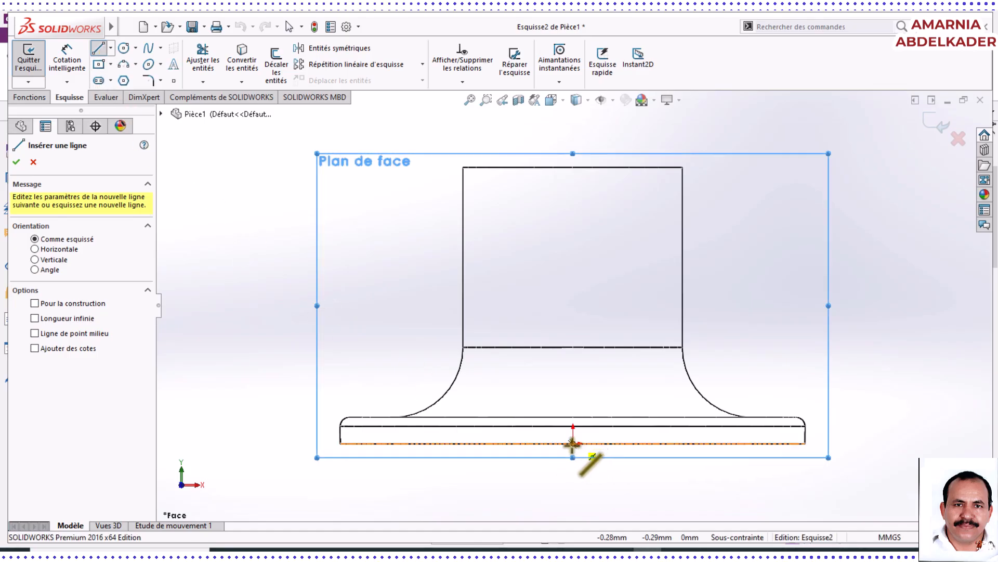
left_click(573, 427)
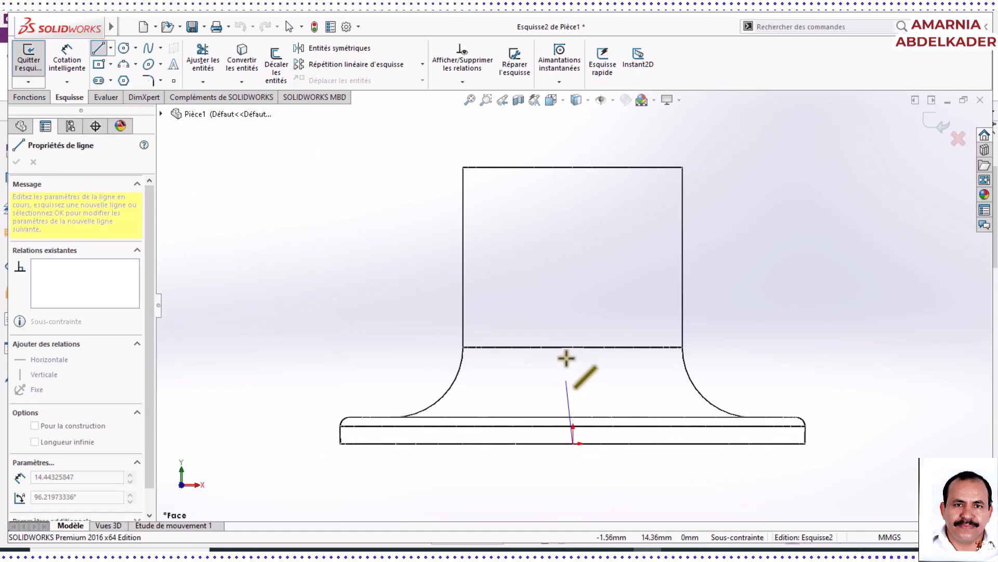
left_click(572, 167)
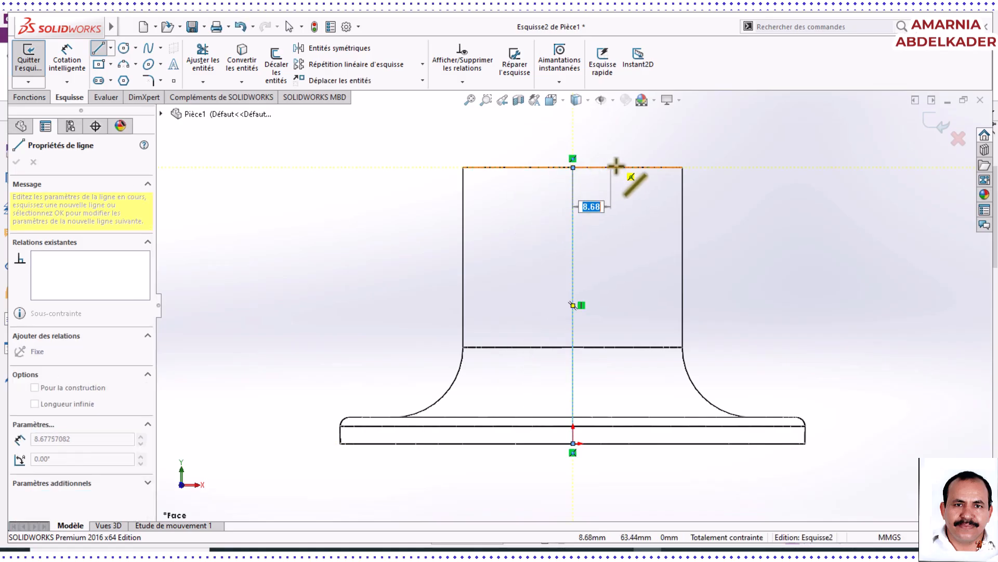
left_click(638, 167)
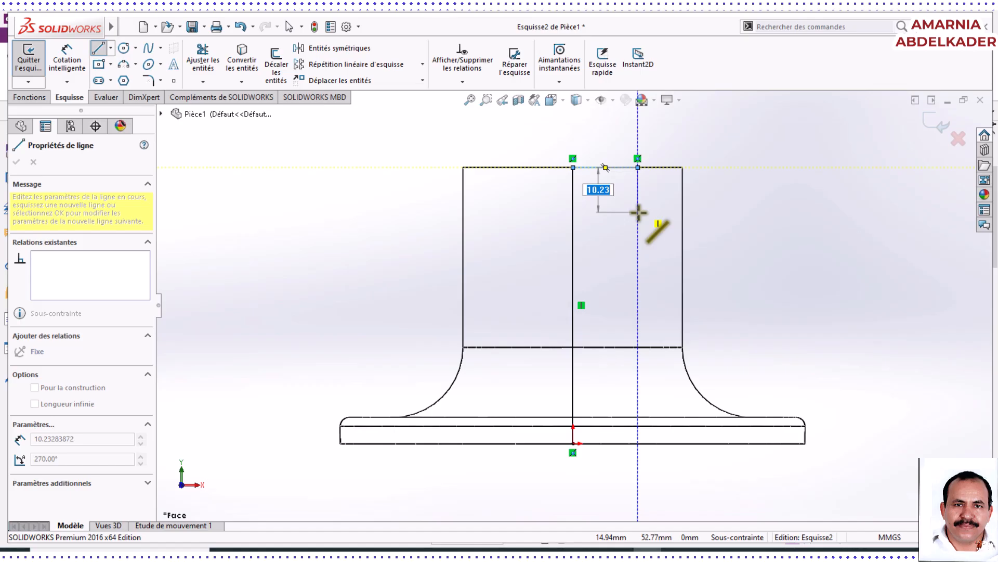
left_click(638, 212)
left_click(610, 212)
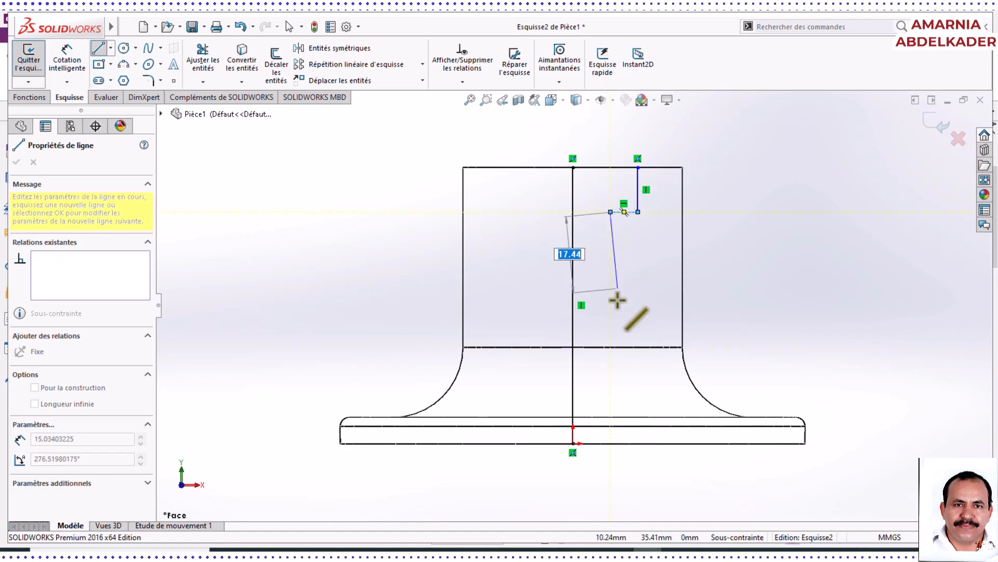
Continue the outline down the bore wall into a lower counterbore about 18 mm wide and 16 mm high, closing it at the origin.
left_click(609, 374)
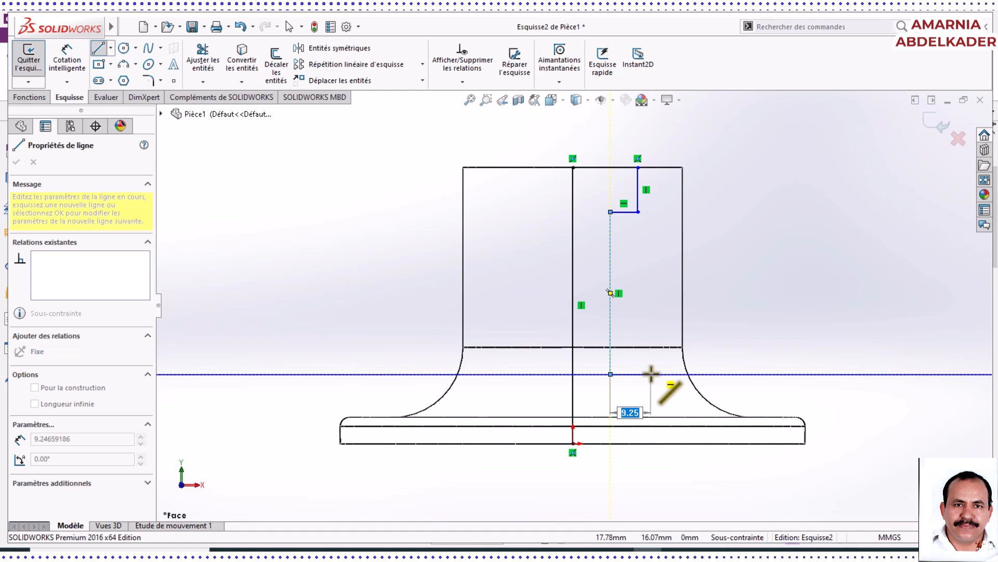
left_click(651, 374)
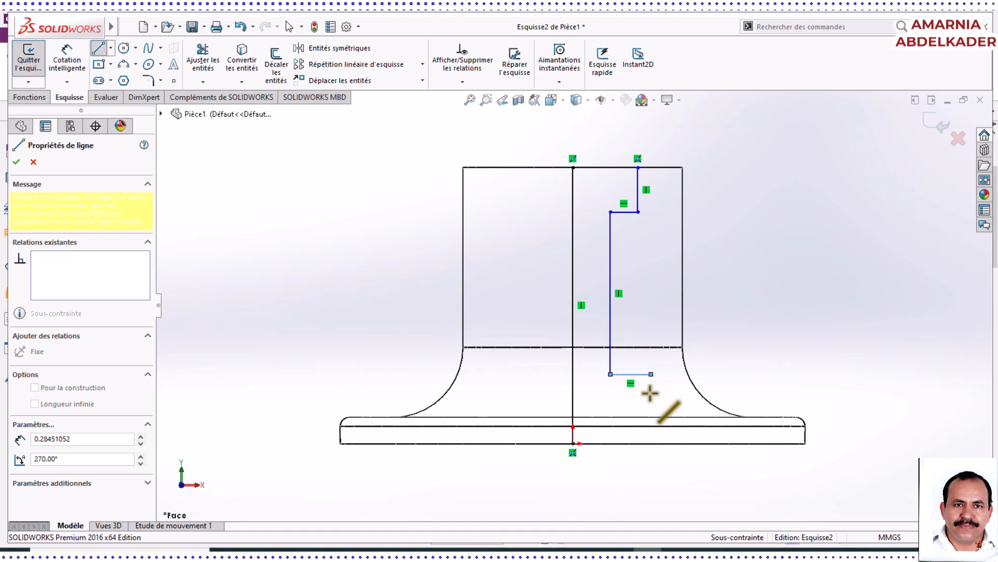
left_click(651, 443)
left_click(573, 444)
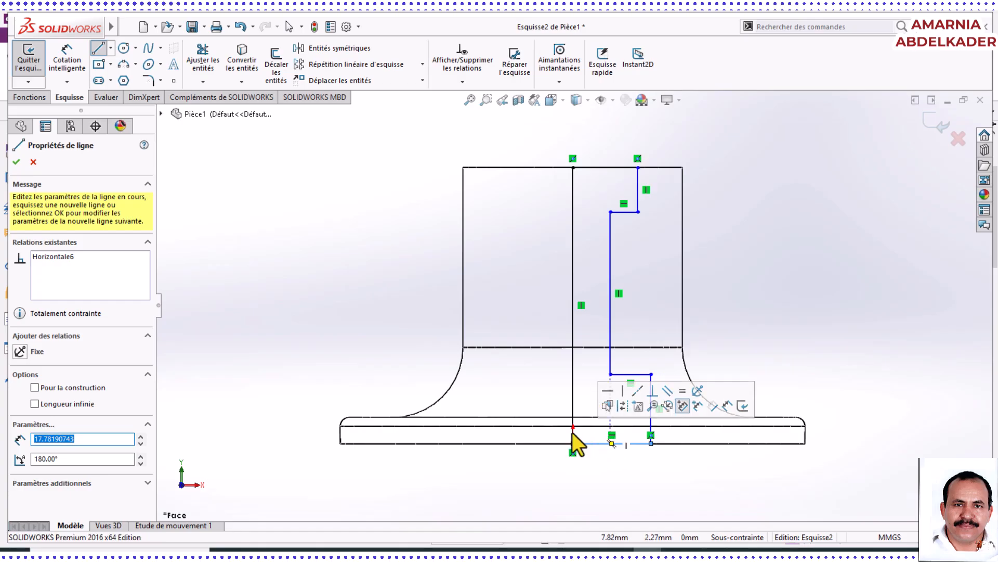
left_click(17, 162)
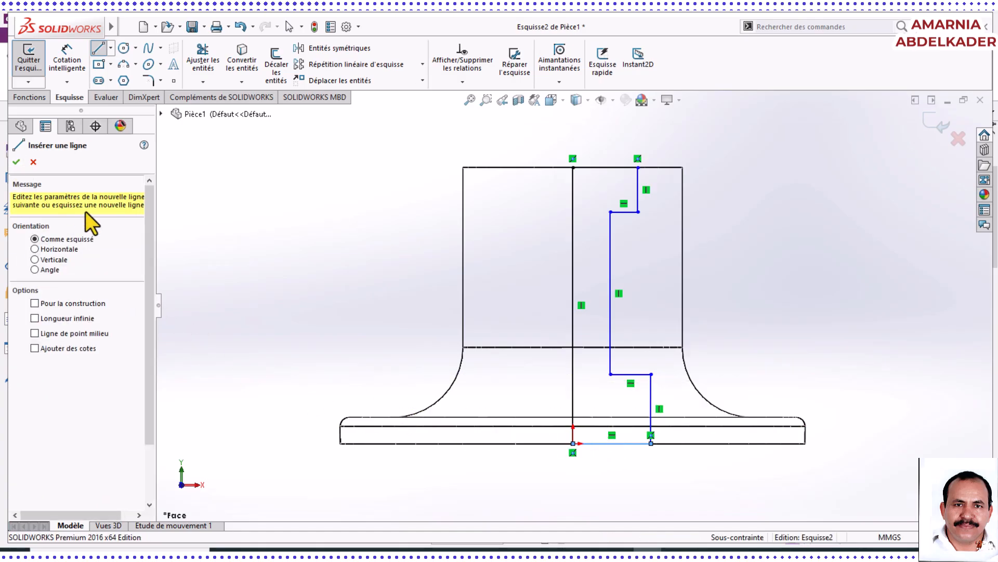
left_click(16, 162)
Convert the profile's vertical axis line to construction geometry.
left_click(574, 335)
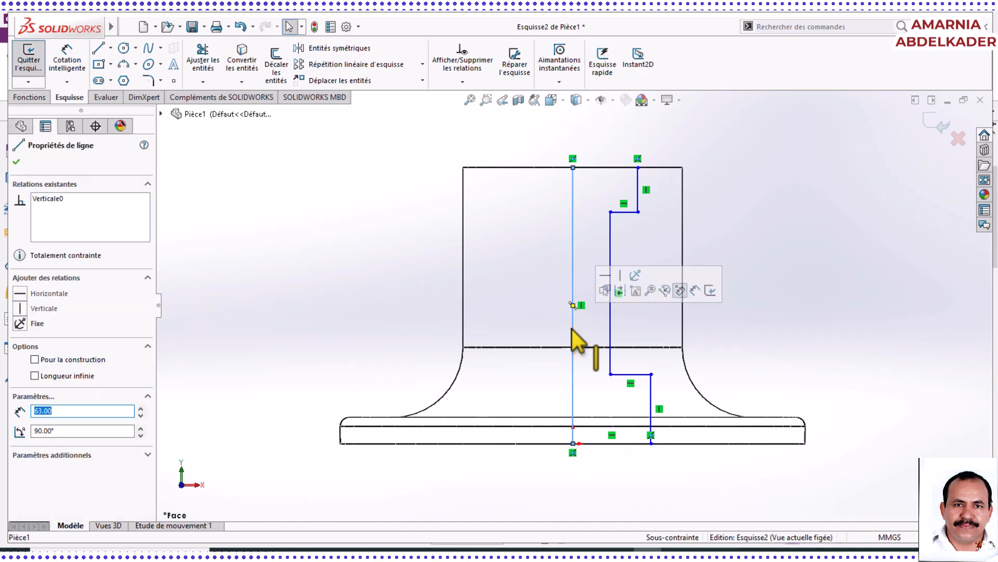
left_click(621, 291)
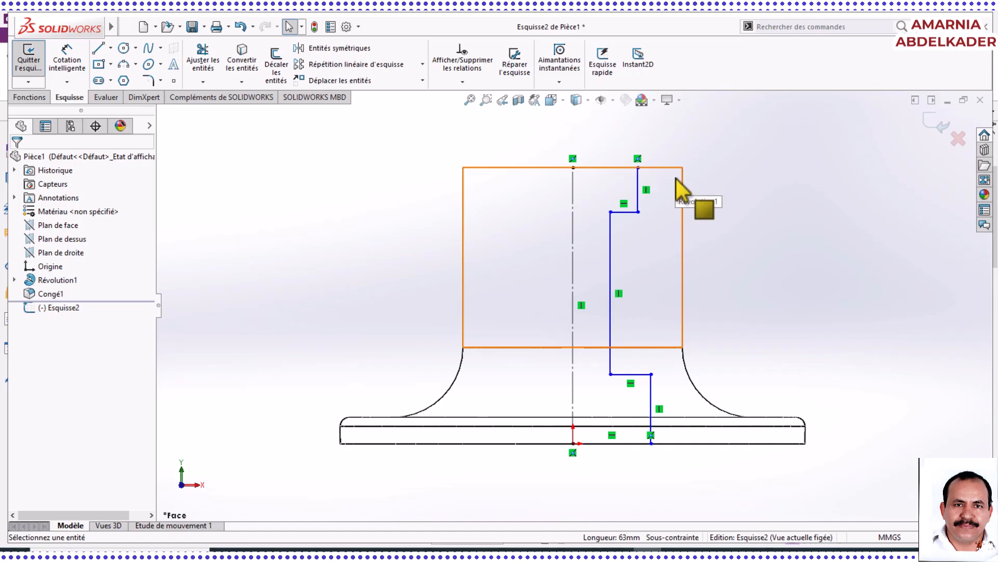
Switch to the PDF drawing in Foxit PhantomPDF, examine the central bore's diameter in section A-A, and return to SOLIDWORKS.
scroll(651, 341, "down", 2)
scroll(651, 341, "up", 2)
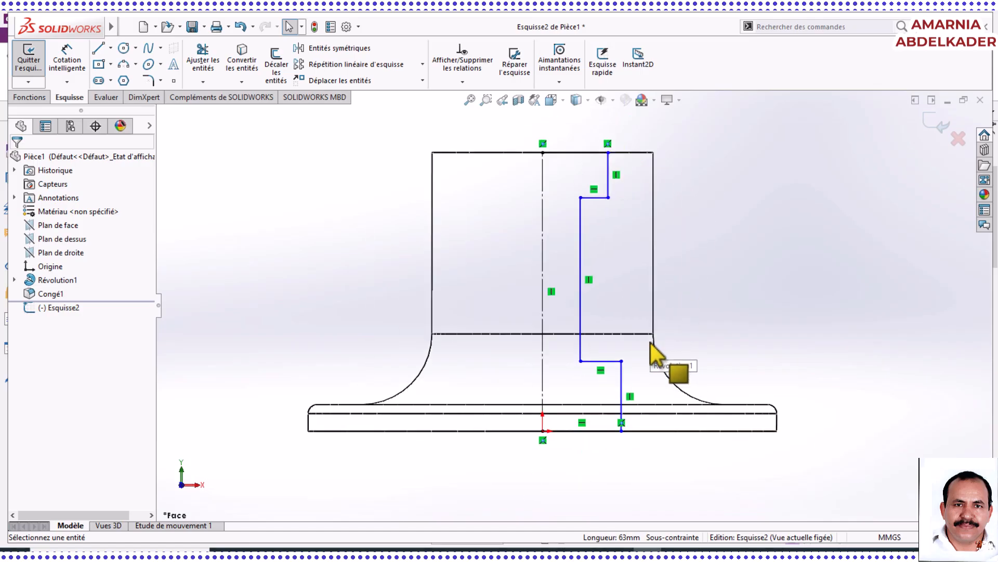
left_click(630, 546)
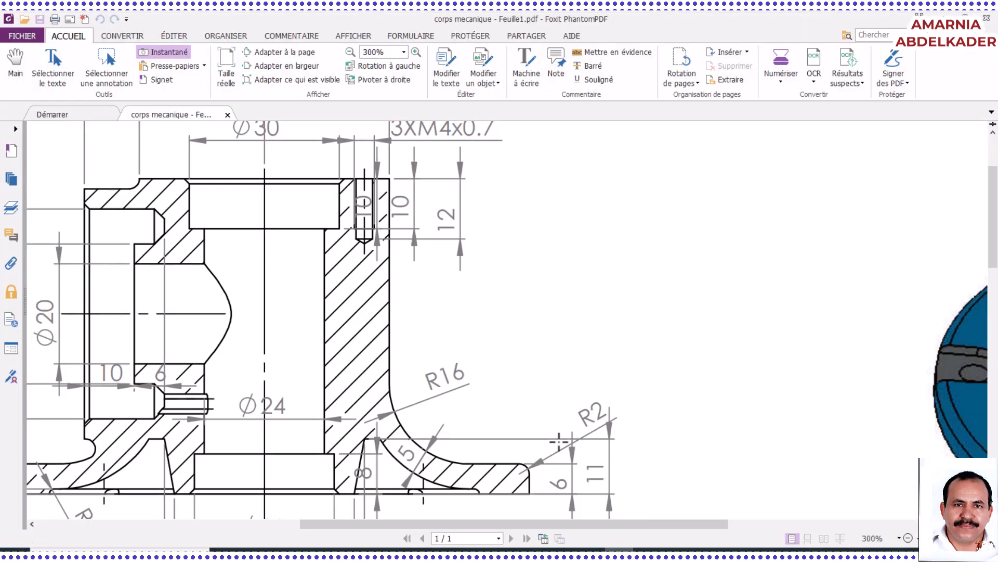
scroll(497, 391, "down", 3)
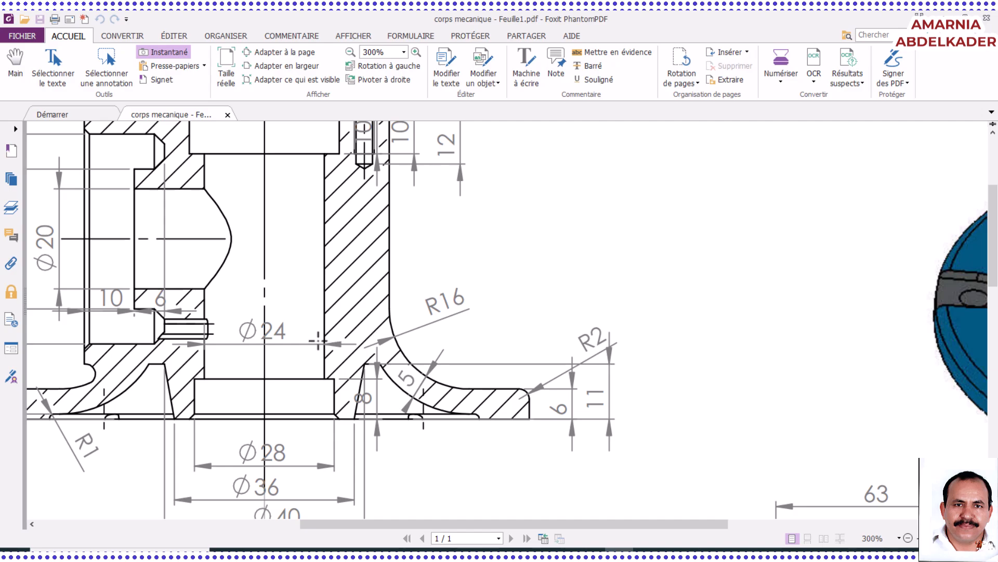
scroll(298, 349, "up", 5)
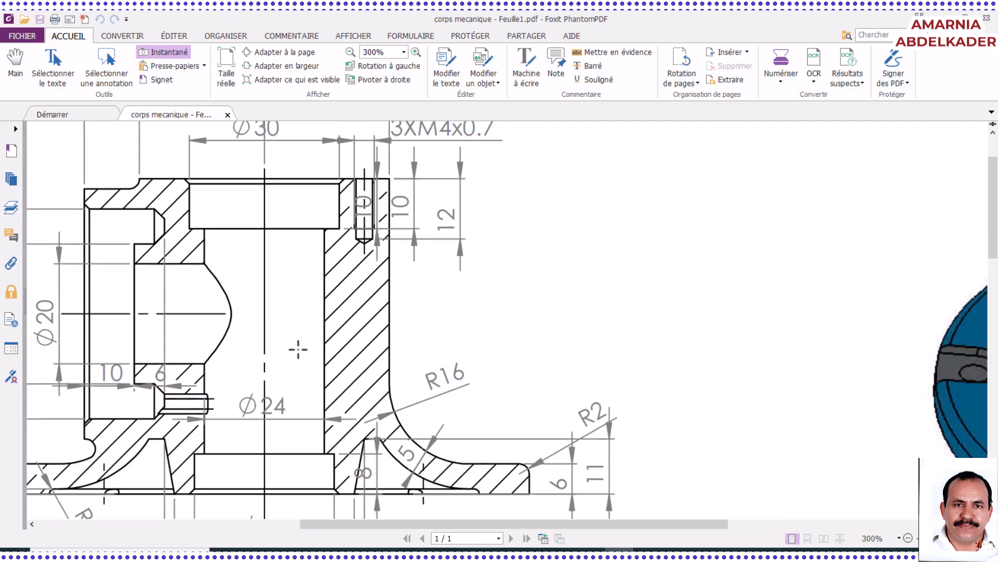
scroll(298, 350, "down", 3)
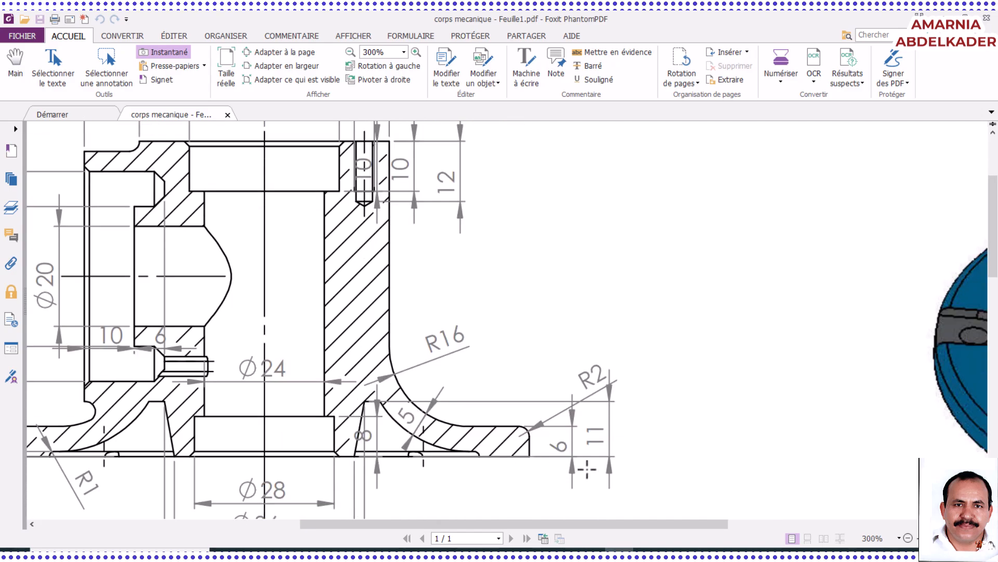
left_click(646, 554)
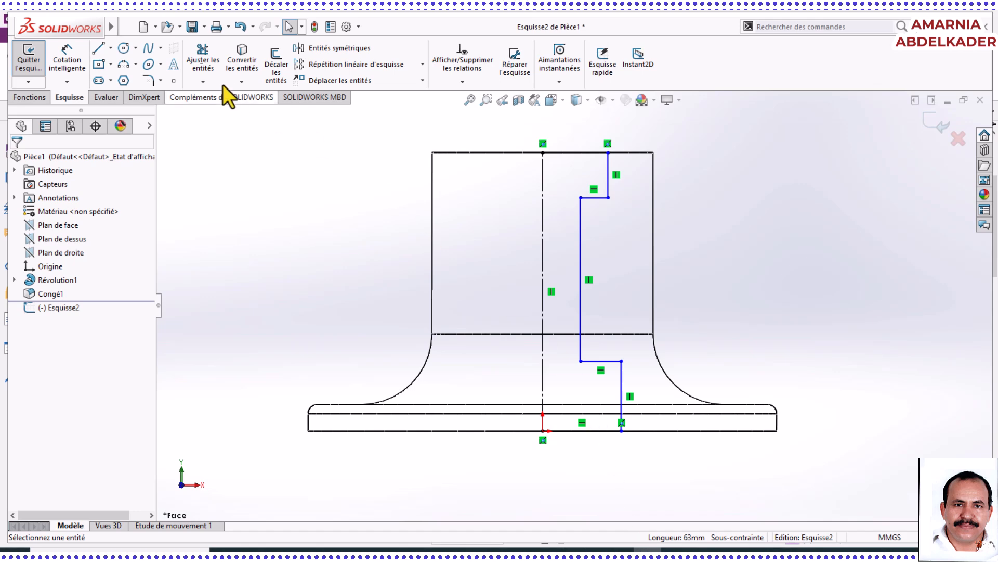
Dimension the central bore wall about the axis line as a 24 mm diameter, placed below the base.
left_click(78, 60)
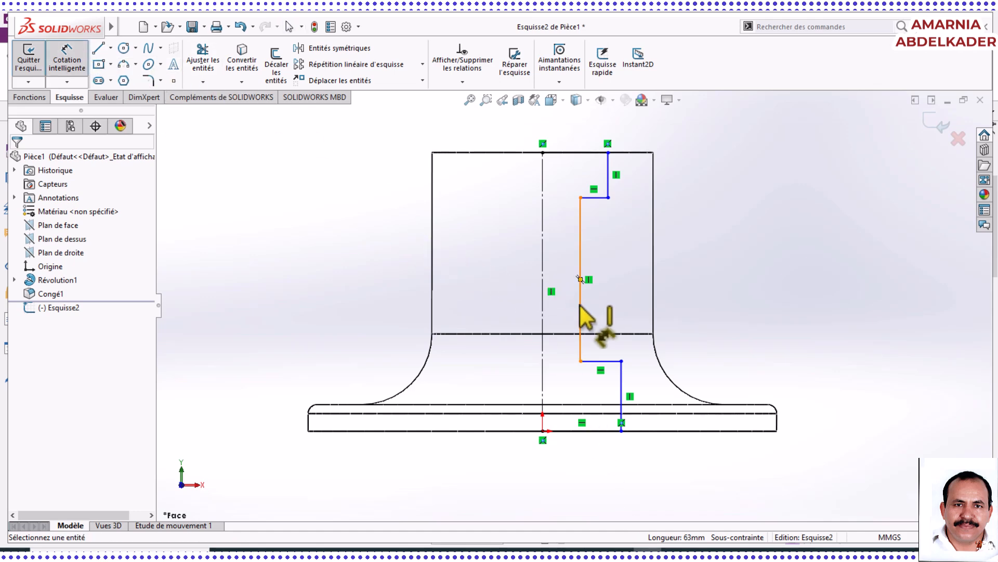
left_click(580, 310)
left_click(544, 306)
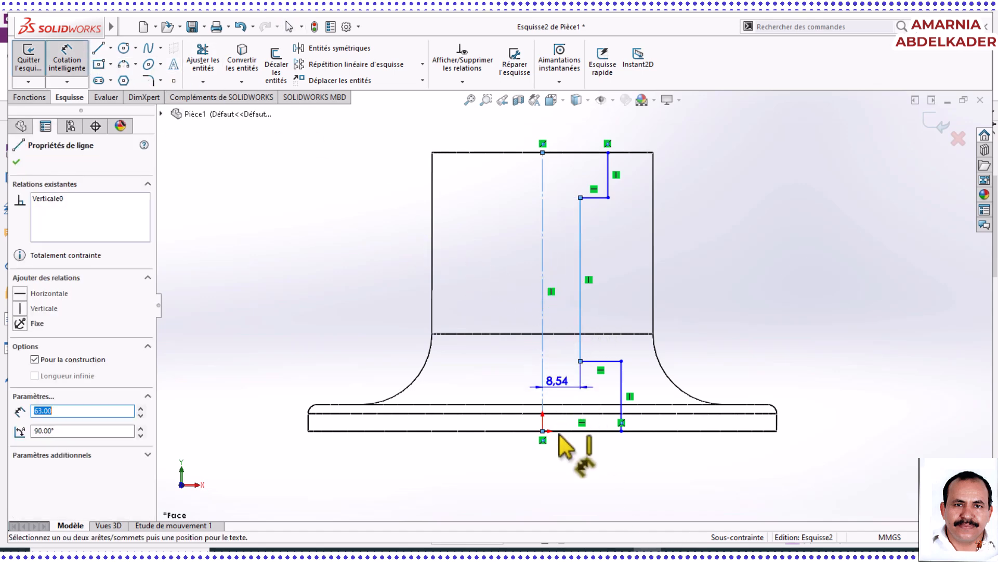
left_click(540, 476)
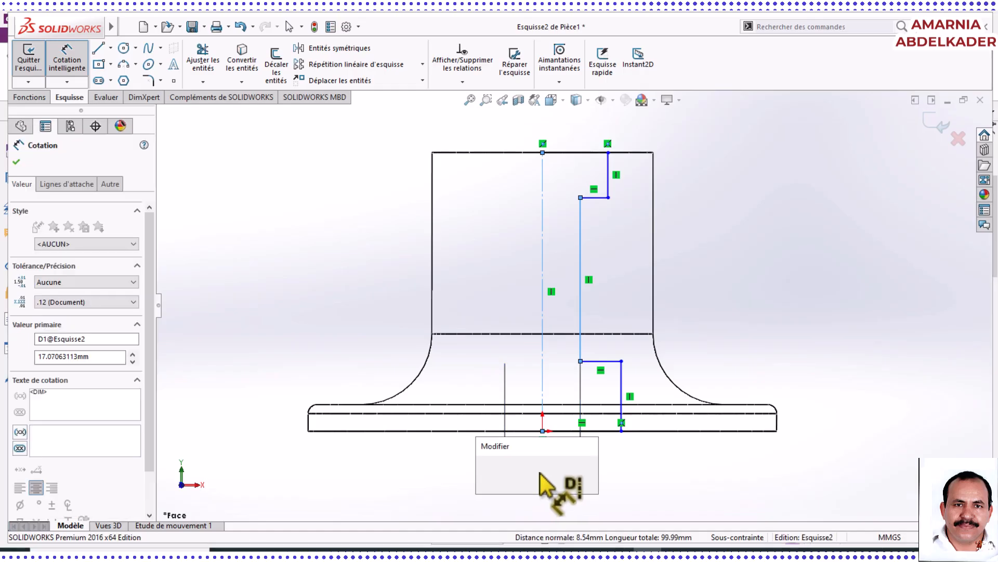
type("24")
key("Return")
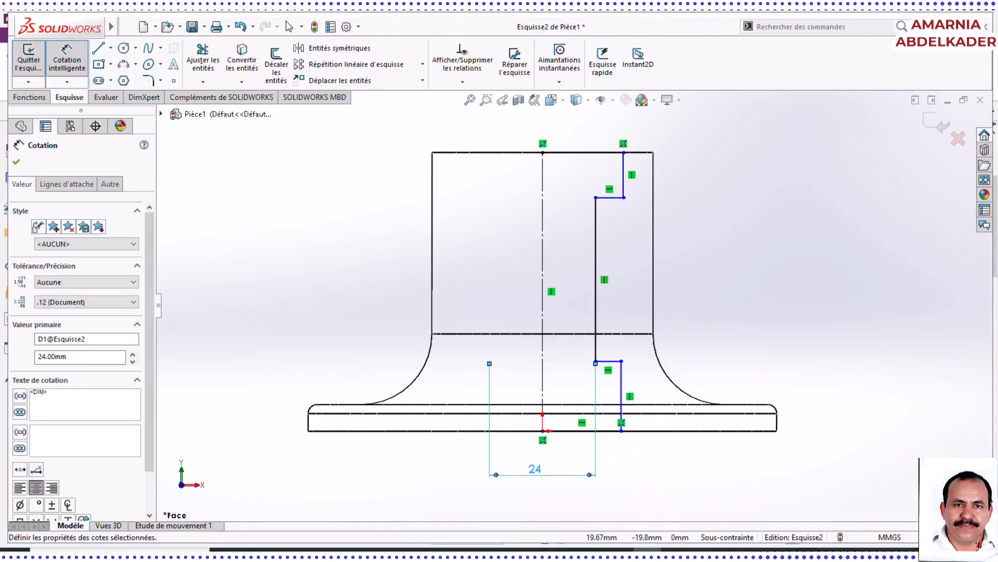
Check the diameters of the upper and lower counterbores in the PDF drawing's section A-A, returning to SOLIDWORKS.
left_click(619, 550)
scroll(344, 302, "up", 3)
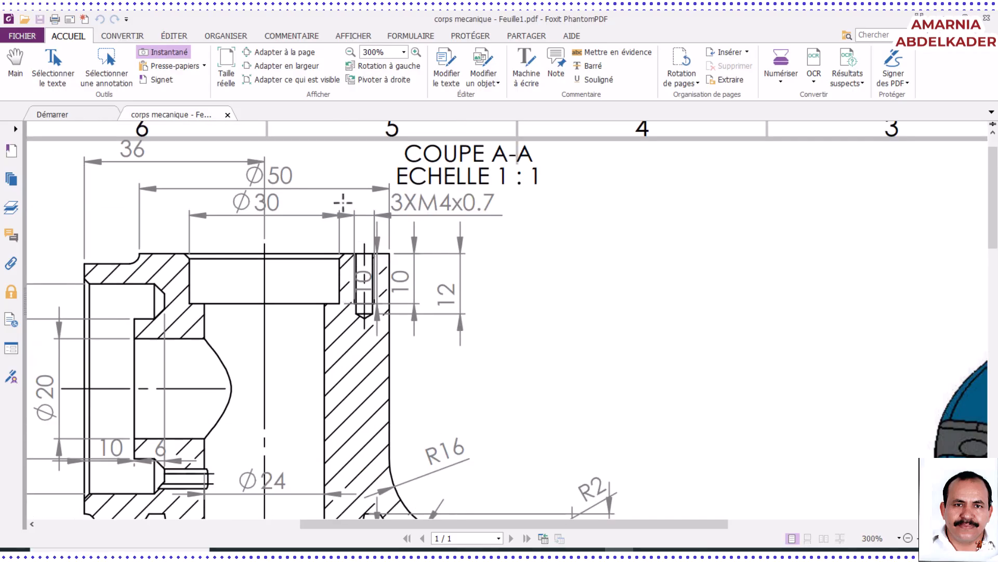
left_click_drag(200, 283, 184, 302)
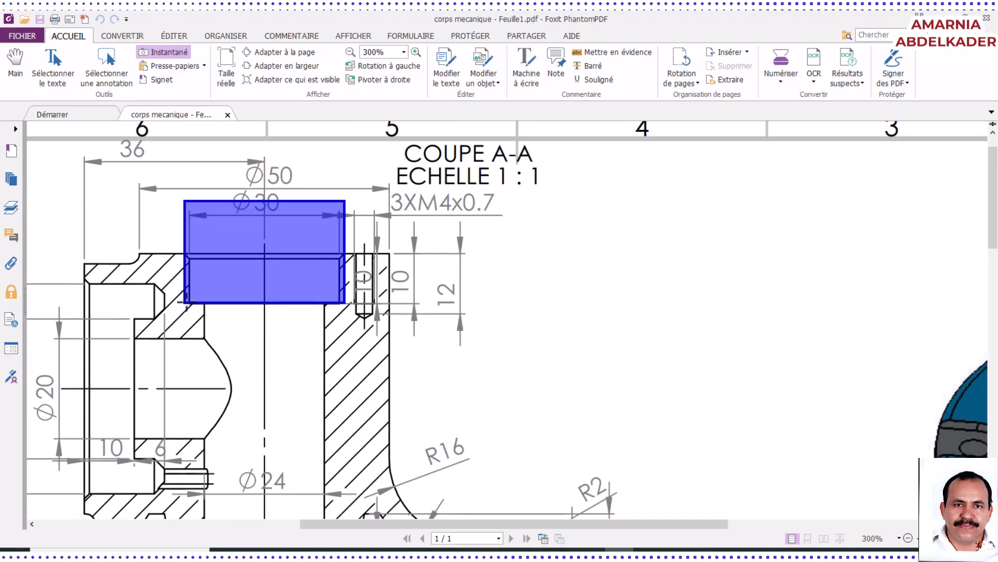
left_click(250, 319)
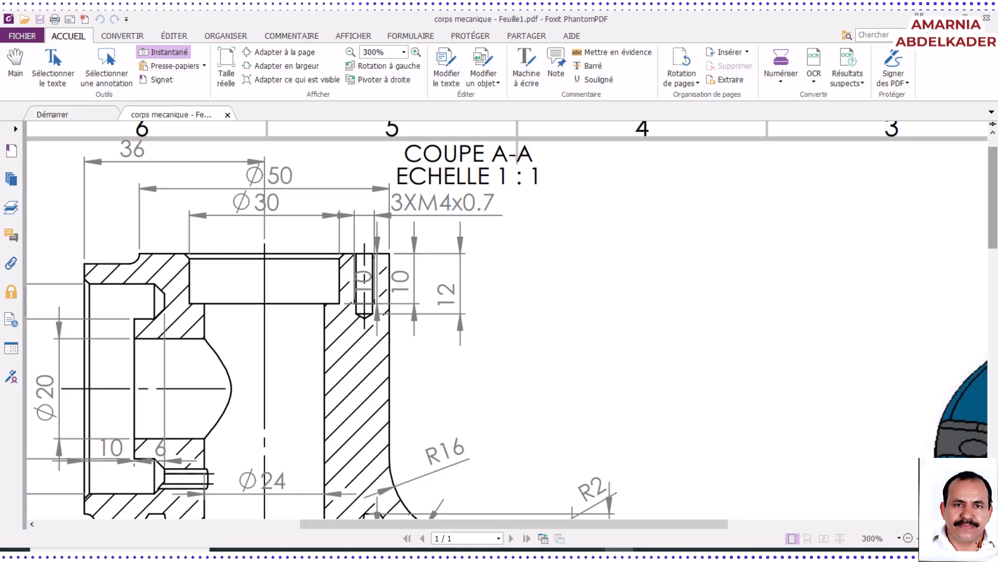
scroll(815, 290, "up", 1)
scroll(740, 314, "down", 8)
scroll(740, 263, "down", 3)
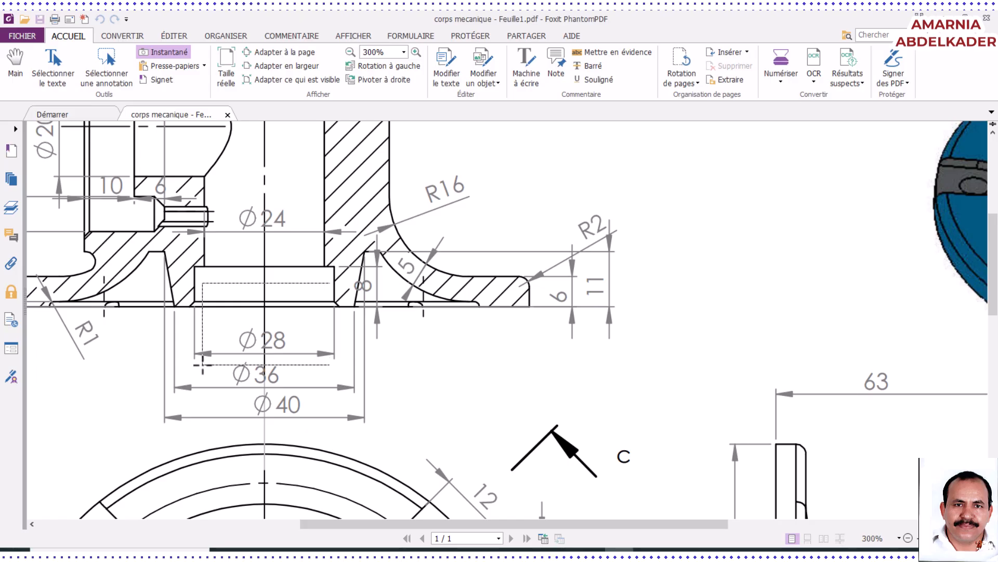
left_click_drag(197, 365, 197, 365)
scroll(291, 224, "up", 12)
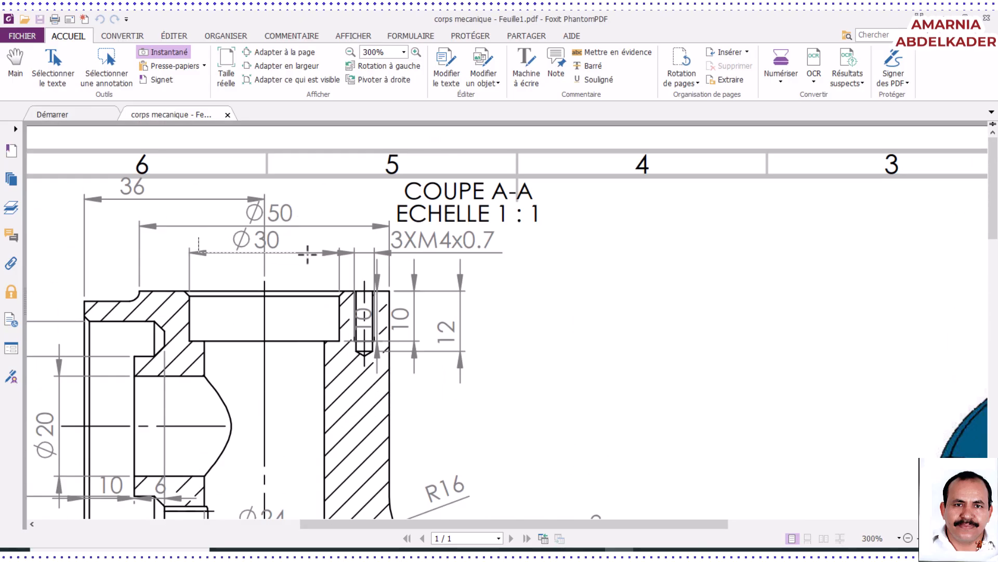
left_click_drag(333, 326, 197, 236)
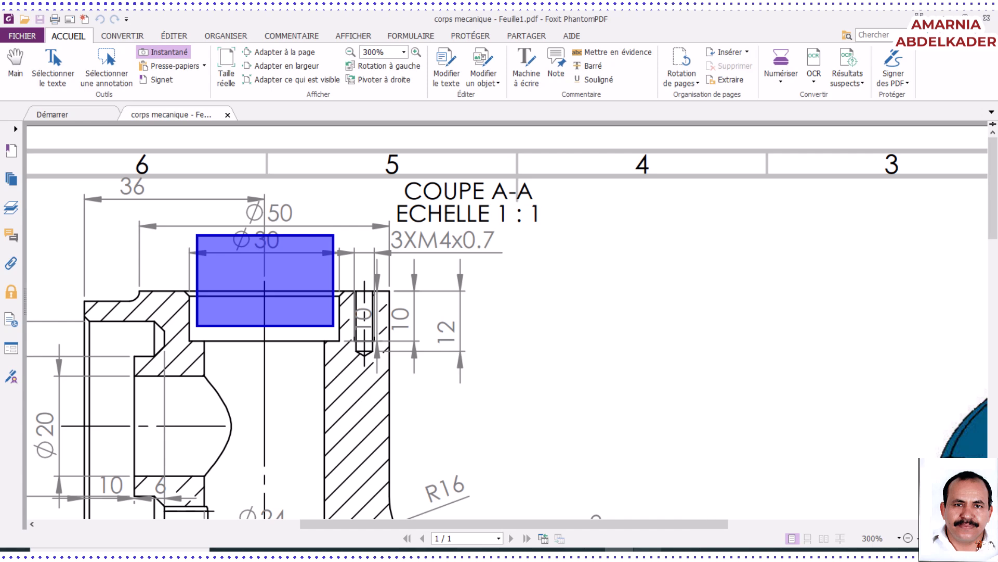
left_click(648, 549)
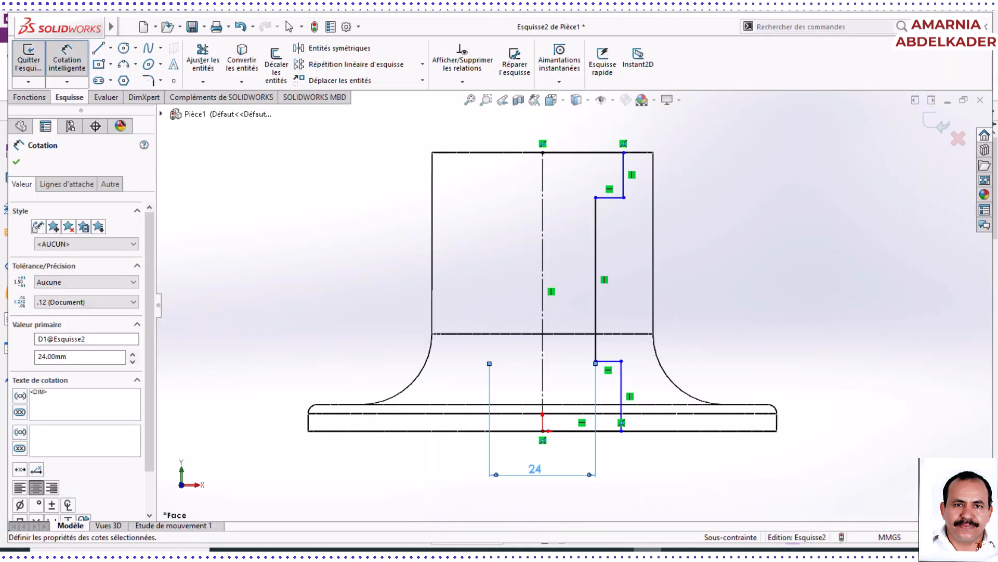
Dimension the upper counterbore wall about the axis as a 30 mm diameter, placed above the body.
left_click(624, 169)
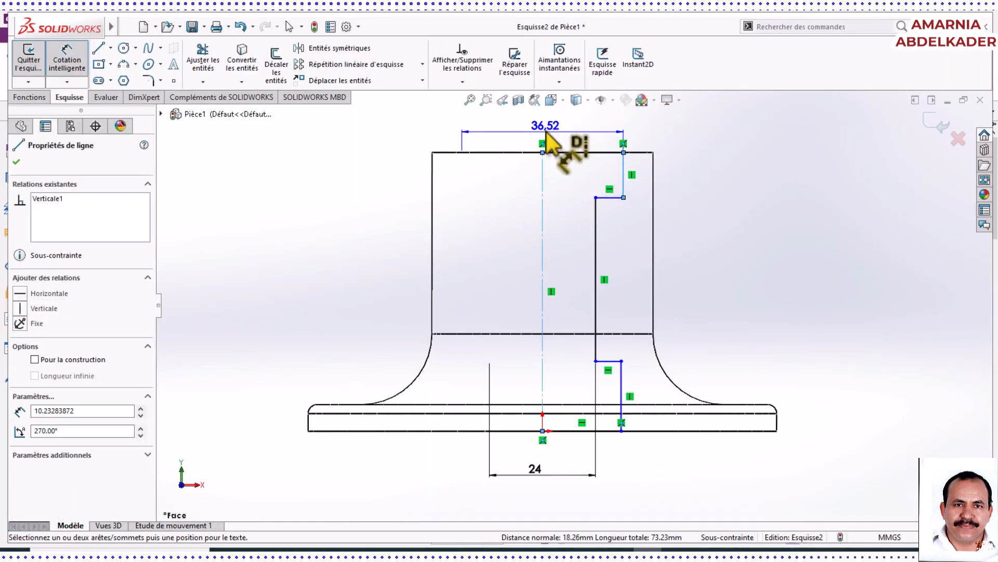
left_click(545, 125)
type("30")
key("Return")
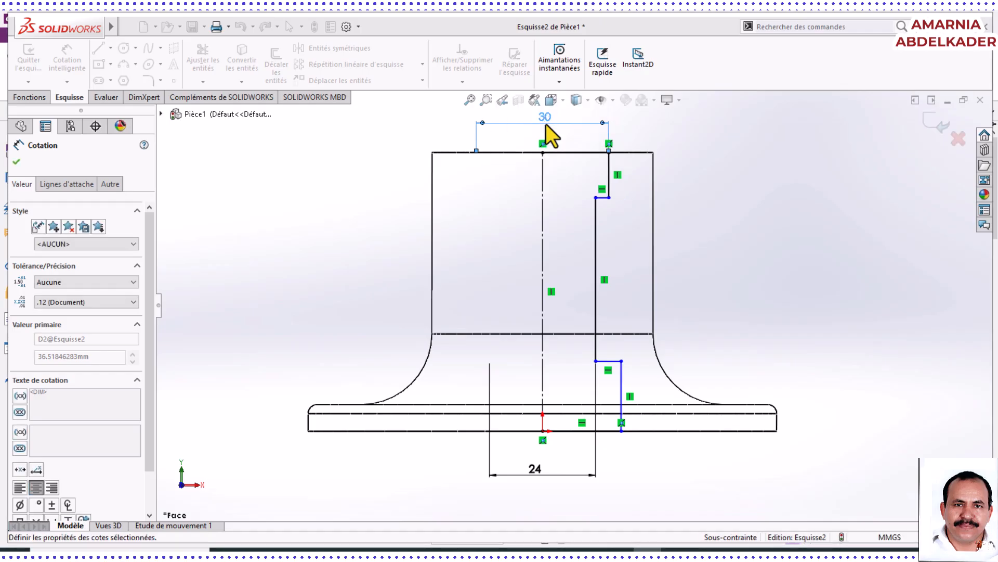
Dimension the lower counterbore wall about the axis as a 28 mm diameter, placed below the bore's diameter dimension.
left_click(622, 411)
left_click(555, 513)
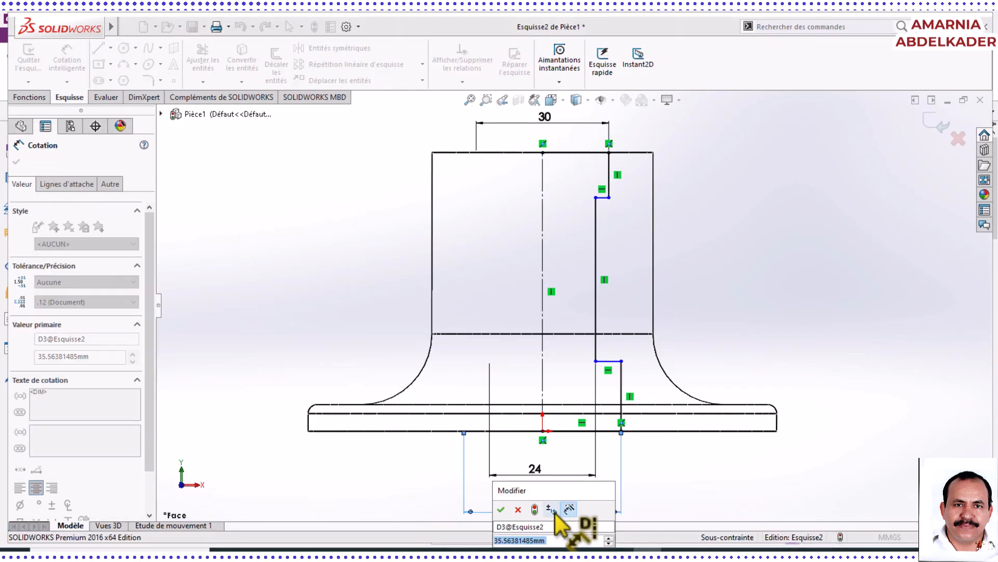
type("28")
key("Return")
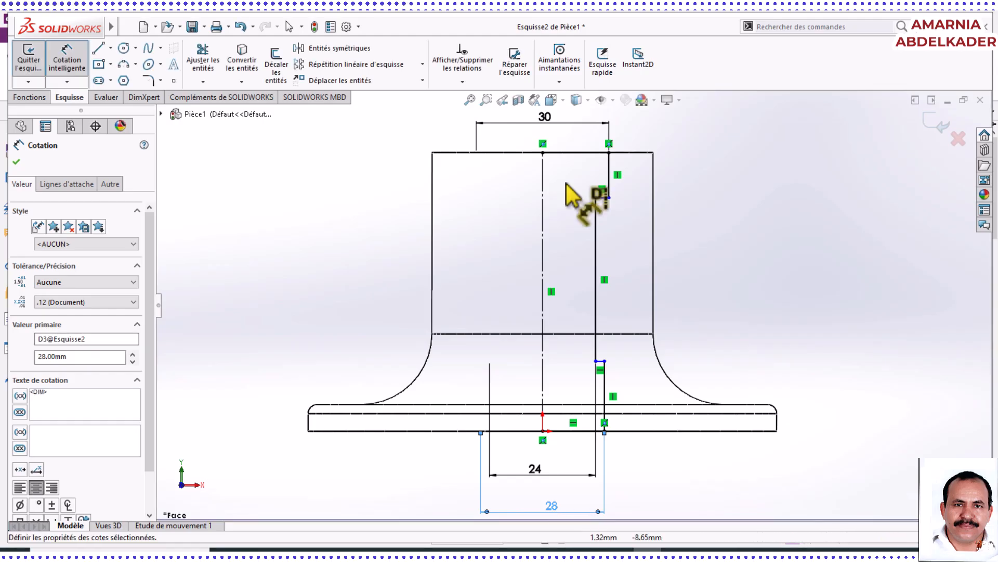
Switch to the PDF drawing and examine the depths of the lower and upper counterbores in section A-A.
scroll(603, 382, "up", 1)
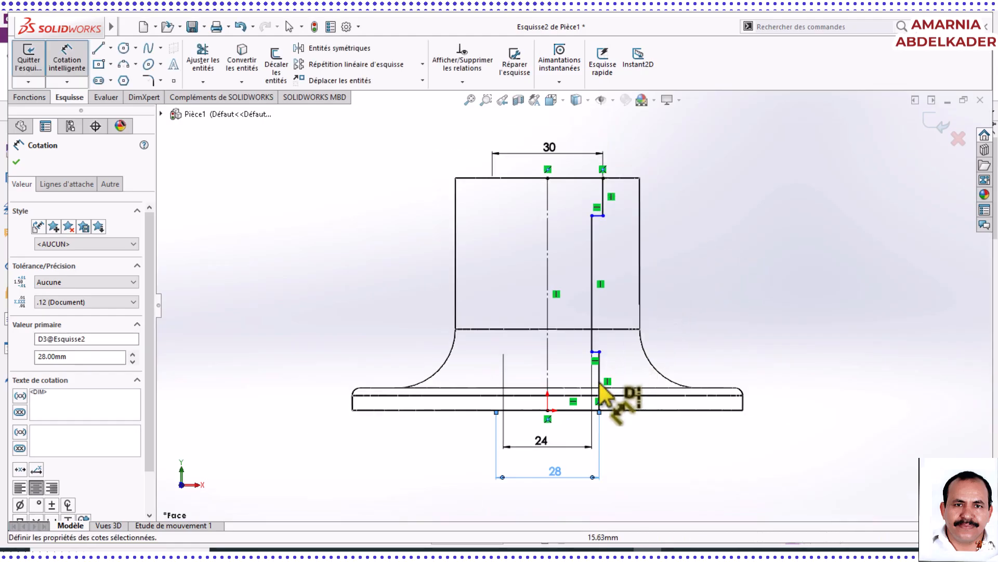
scroll(600, 385, "down", 5)
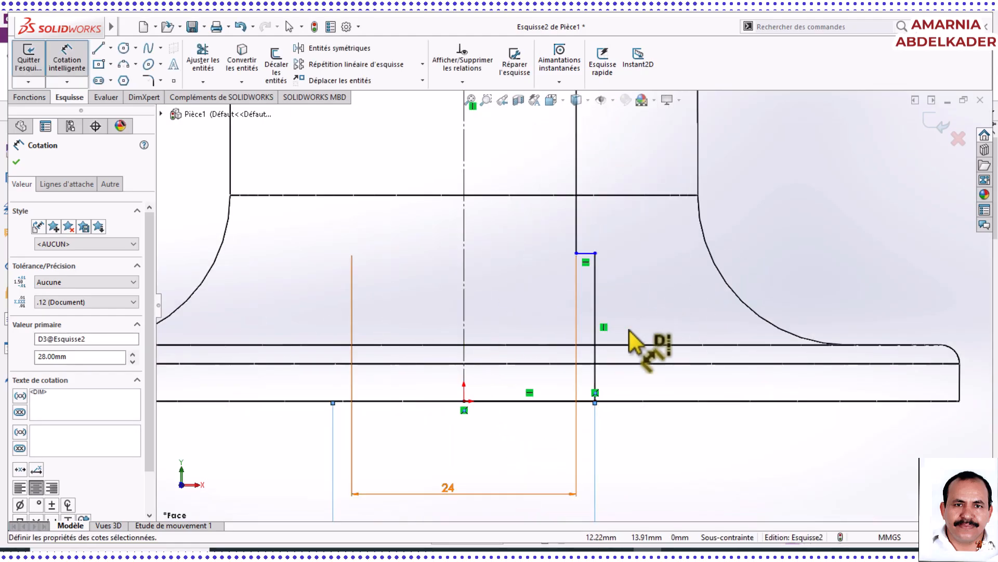
scroll(631, 333, "up", 3)
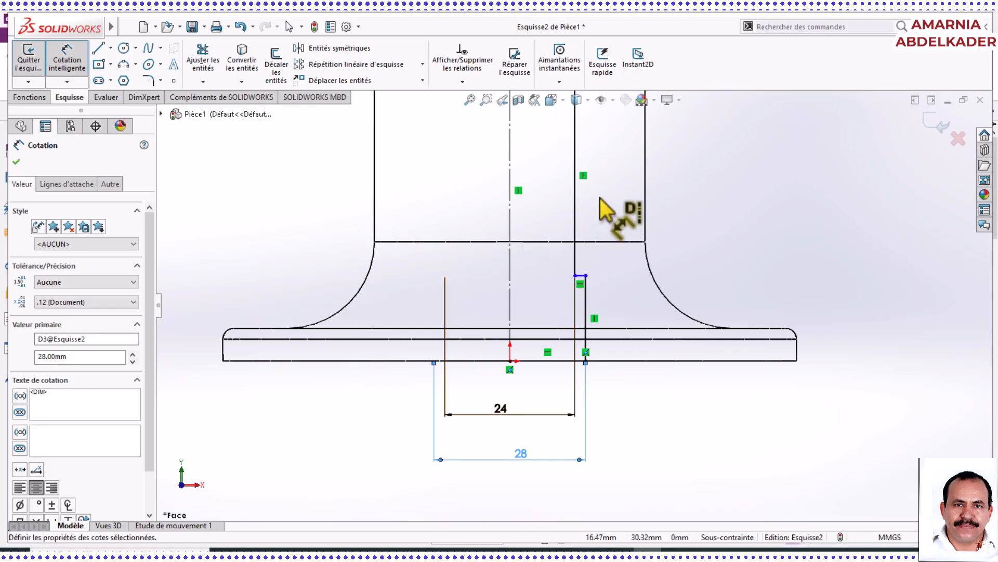
scroll(600, 199, "up", 2)
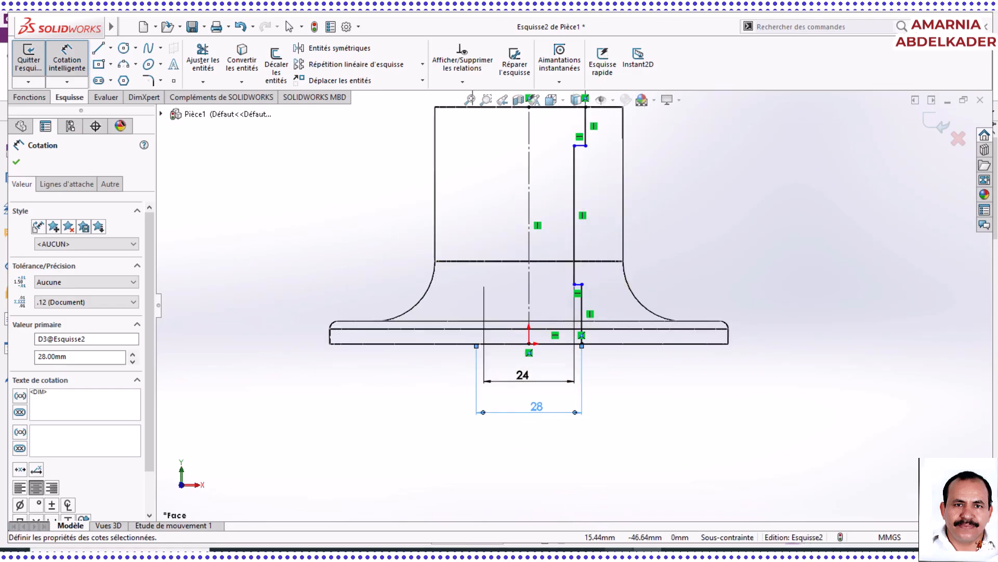
left_click(618, 554)
scroll(411, 372, "down", 5)
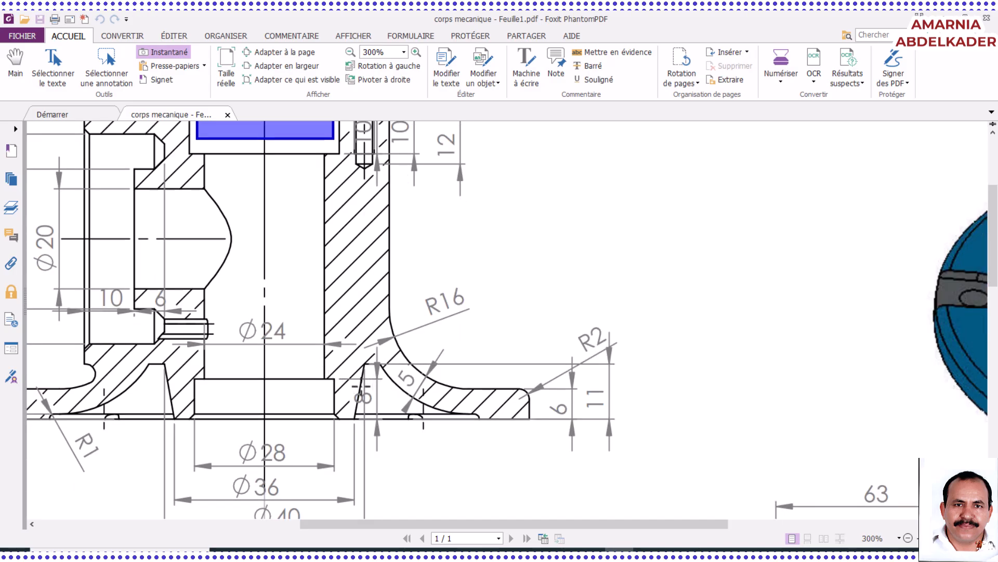
left_click(338, 382)
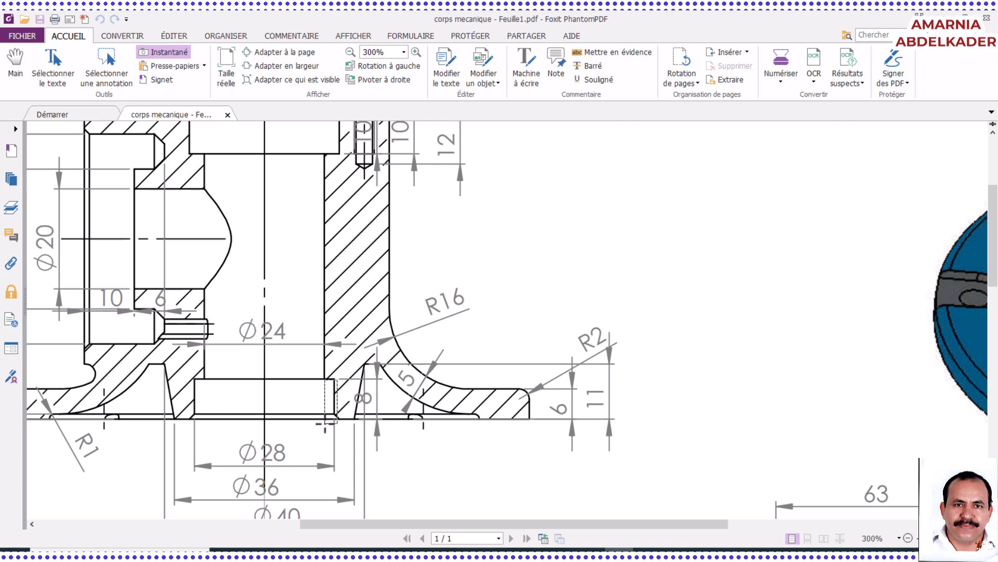
left_click_drag(324, 424, 325, 424)
scroll(359, 317, "up", 4)
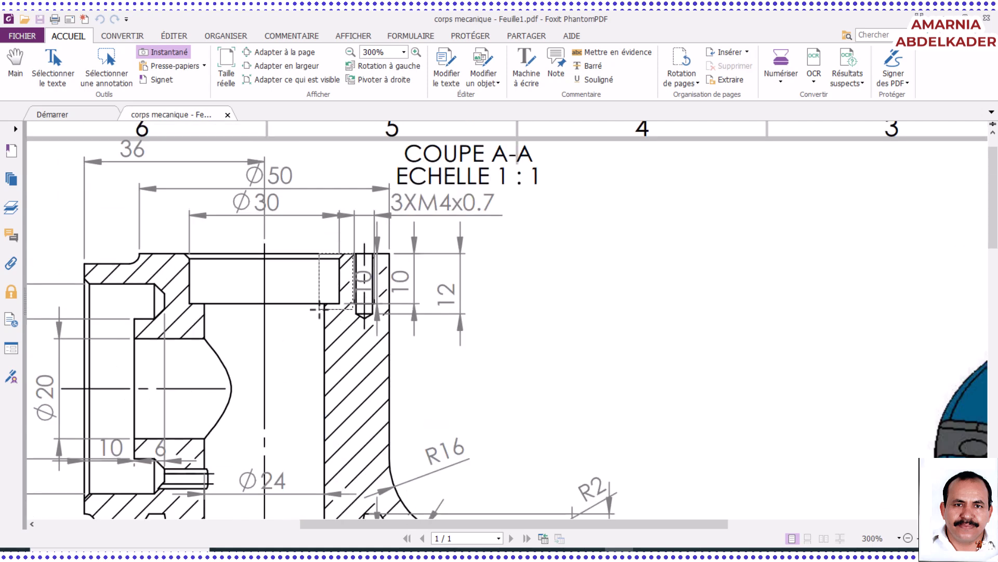
left_click_drag(318, 311, 318, 310)
Compare the bore profile with the dimensioned reference sketch in the Word document, and return to SOLIDWORKS.
scroll(468, 416, "up", 1)
scroll(539, 494, "down", 3)
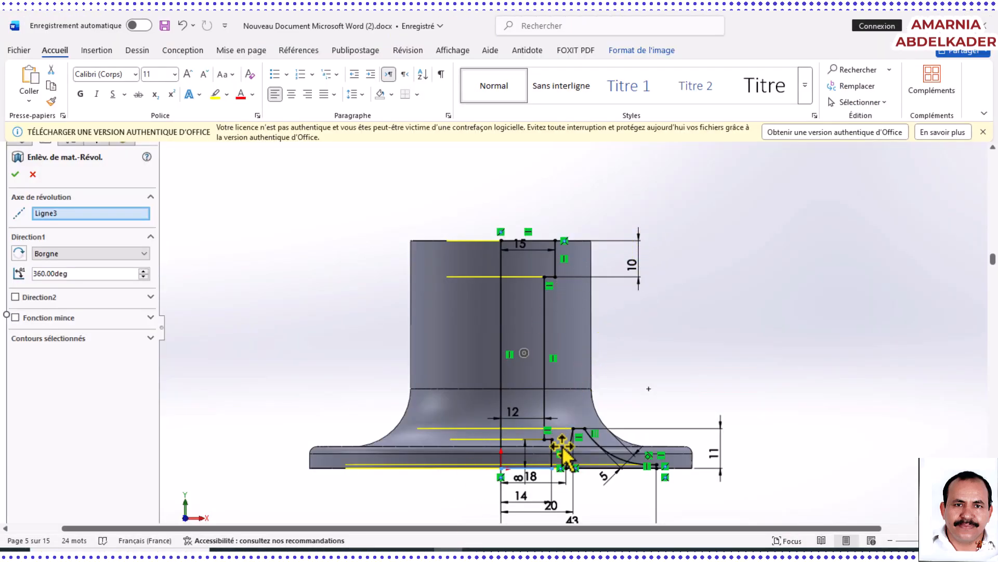
scroll(565, 452, "down", 3)
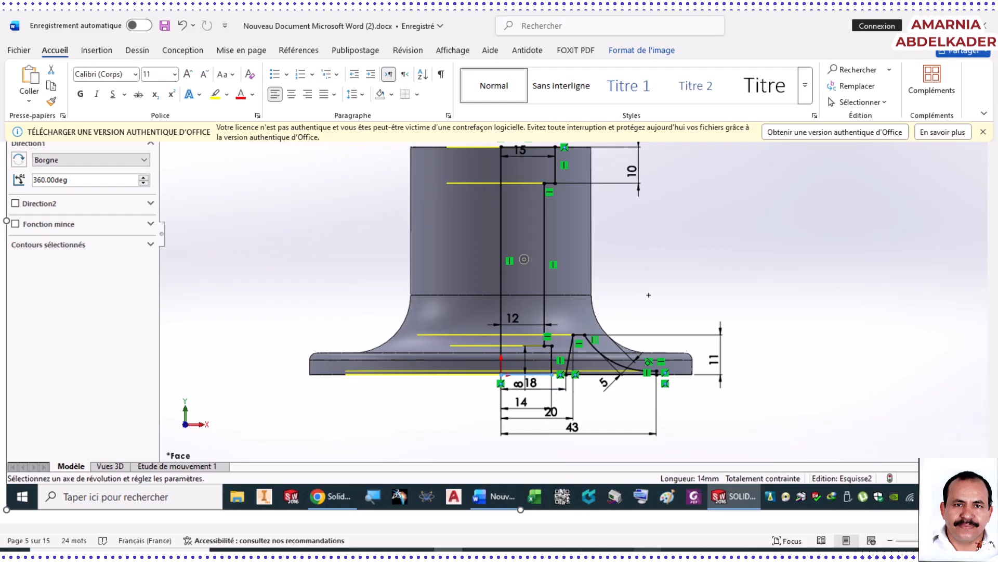
key("alt+Tab")
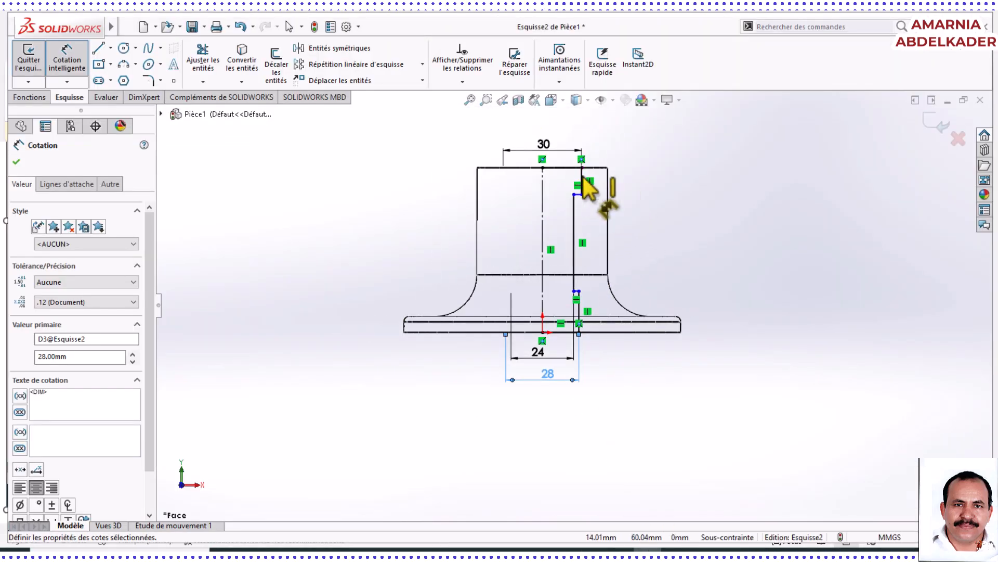
Dimension the upper counterbore wall's depth as 10 mm, placing the dimension outside the body on the same side as the wall.
scroll(582, 176, "down", 3)
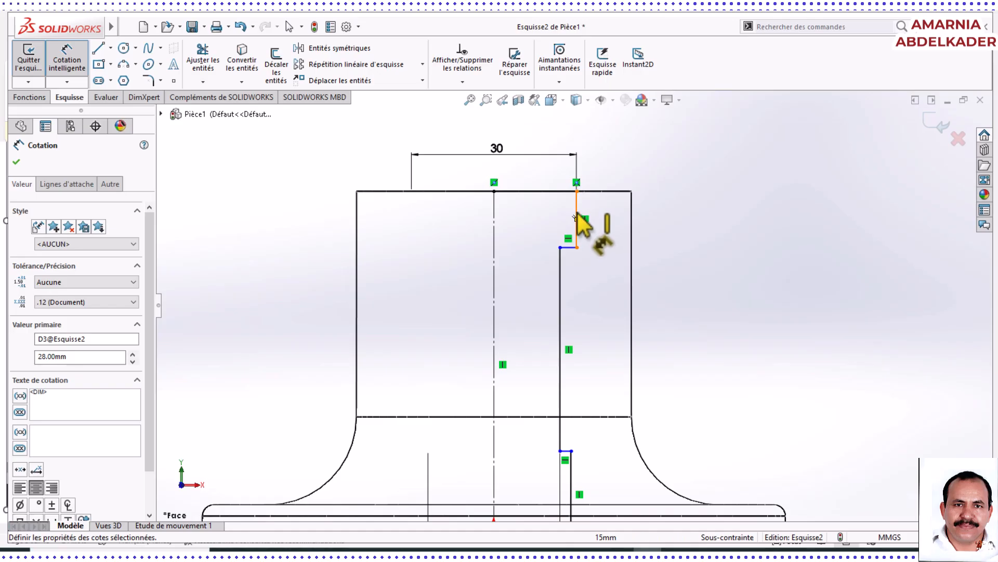
left_click(578, 219)
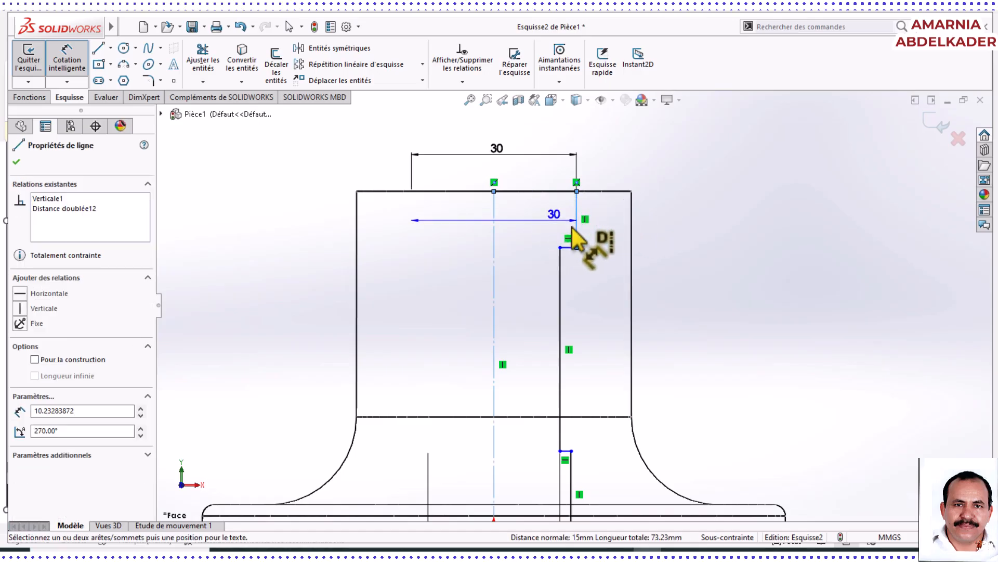
left_click(622, 235)
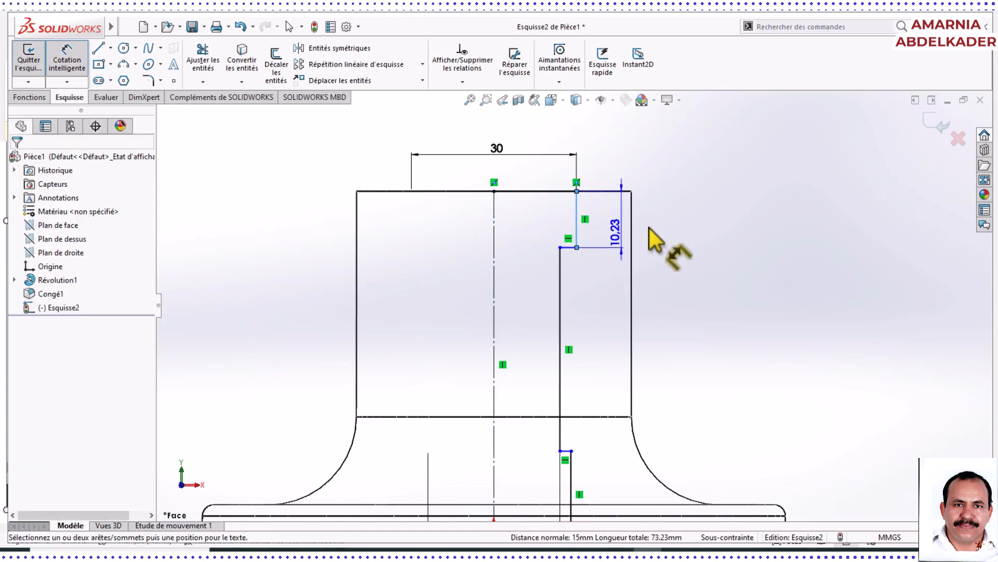
left_click(684, 225)
type("10")
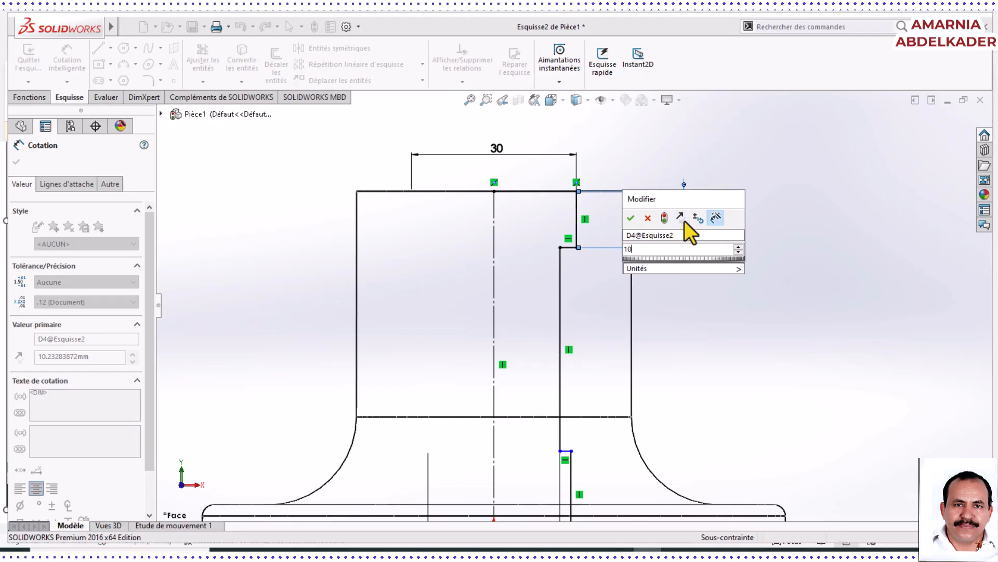
key("Return")
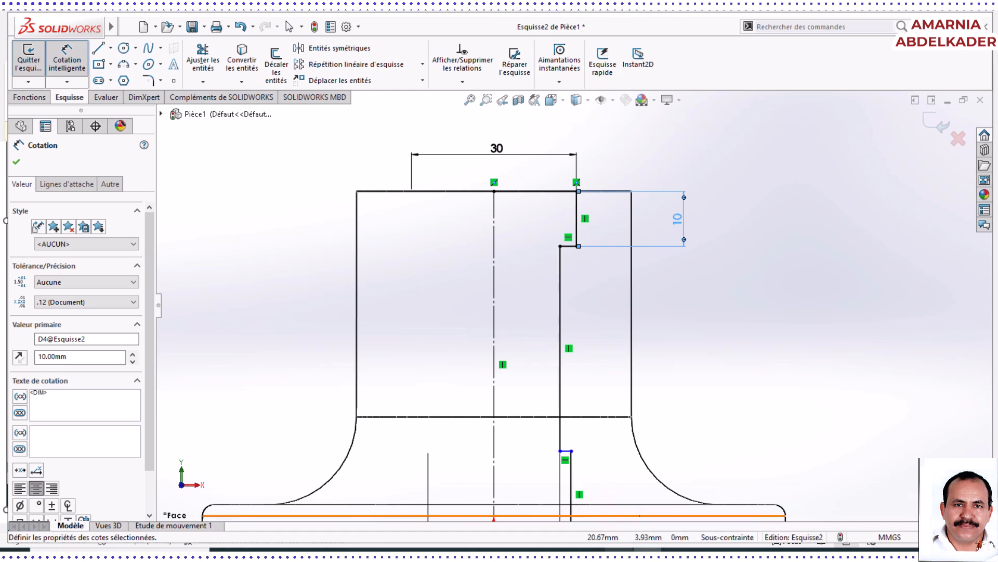
Switch to the PDF drawing and examine the lower counterbore's depth in the section view.
key("alt+Tab")
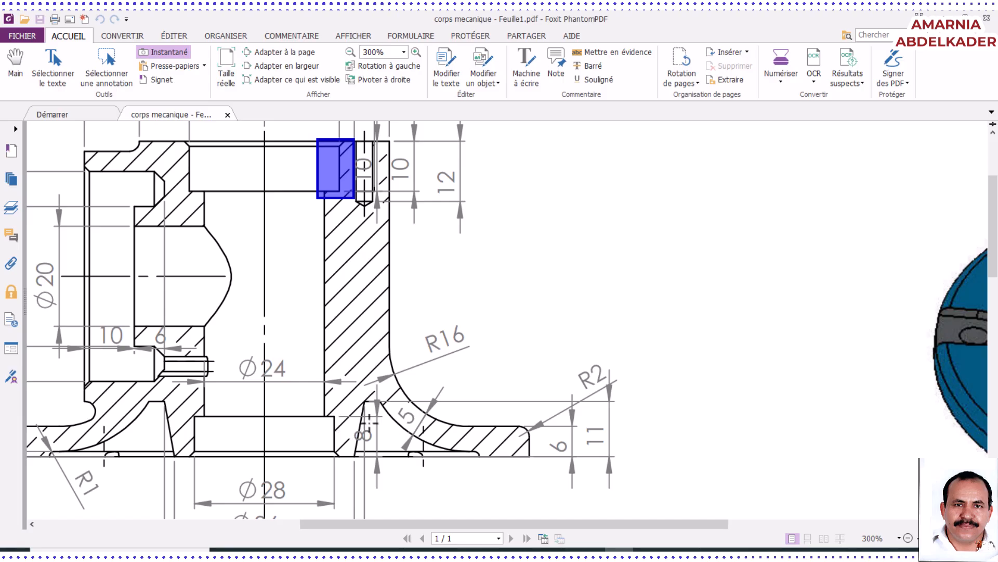
left_click_drag(382, 418, 346, 457)
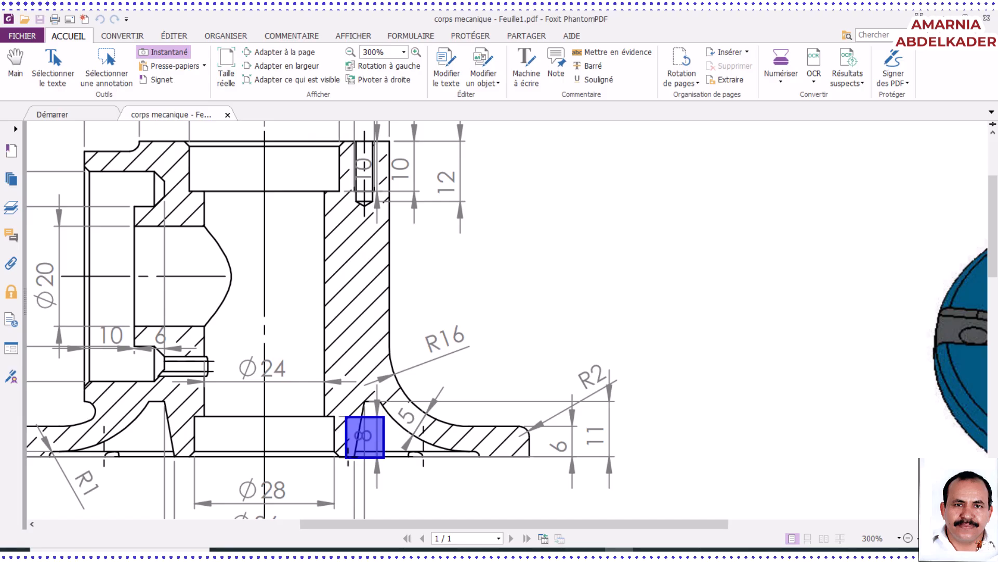
mouse_move(648, 550)
Switch to the Word document, examine the lower counterbore and underside groove profile in the reference sketch, and return to SOLIDWORKS.
left_click(449, 549)
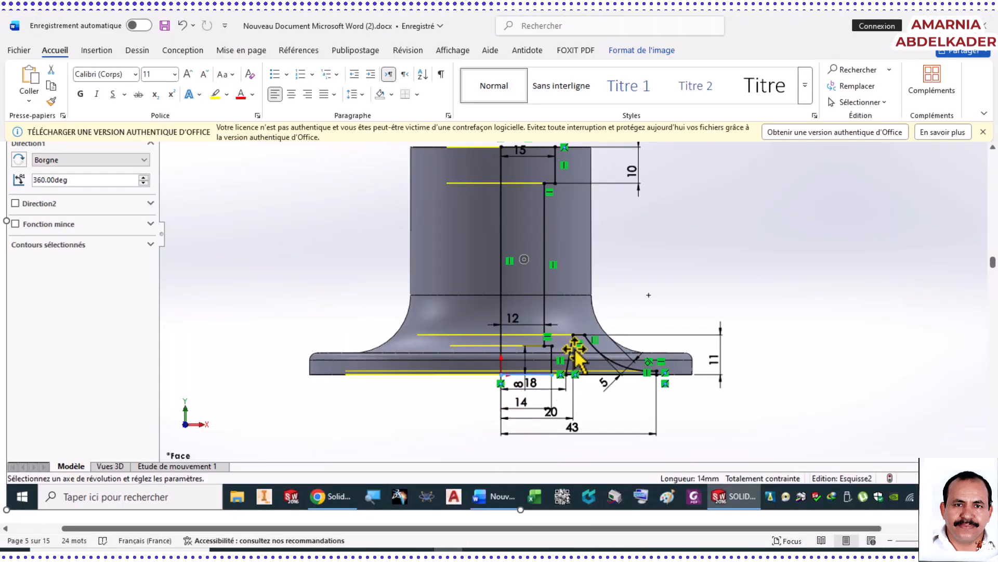
scroll(578, 343, "down", 4)
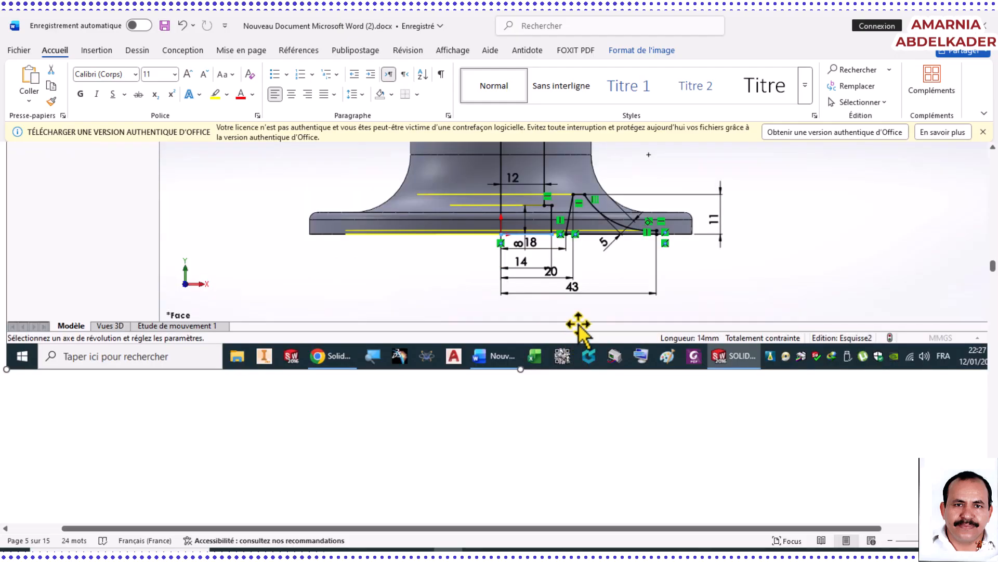
scroll(577, 328, "up", 4)
scroll(581, 333, "up", 2, "ctrl")
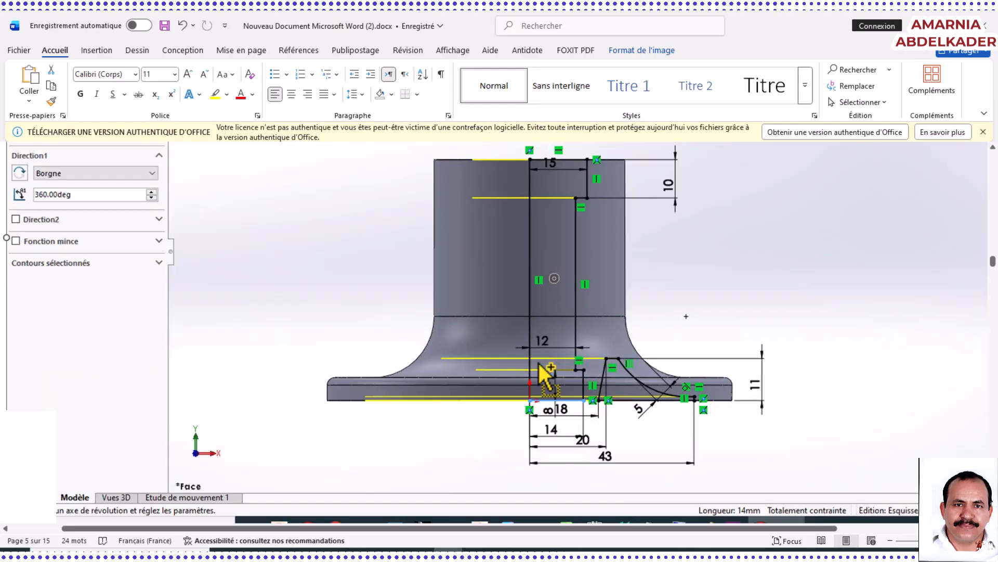
scroll(720, 455, "down", 3, "ctrl")
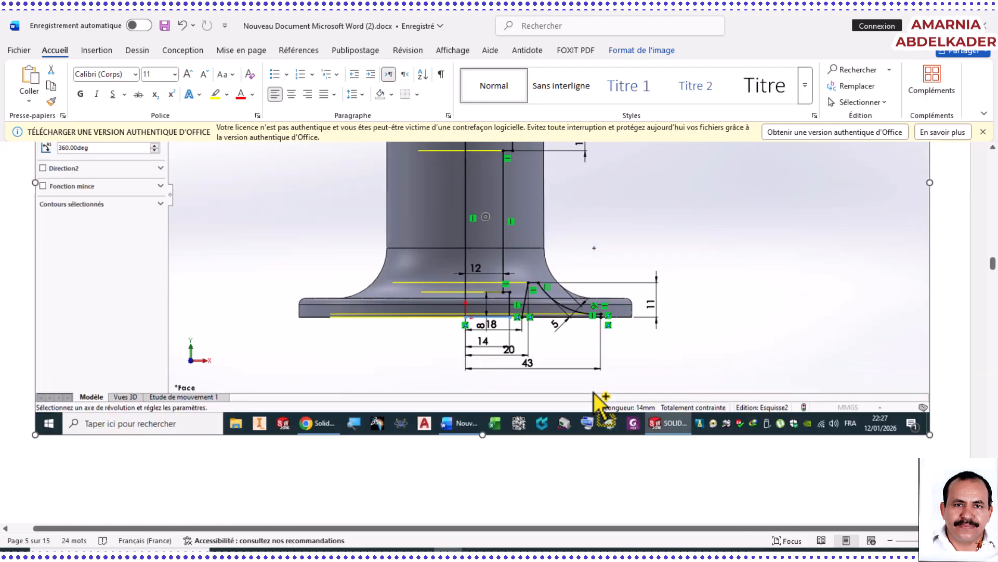
scroll(535, 323, "down", 1, "ctrl")
scroll(528, 283, "up", 3, "ctrl")
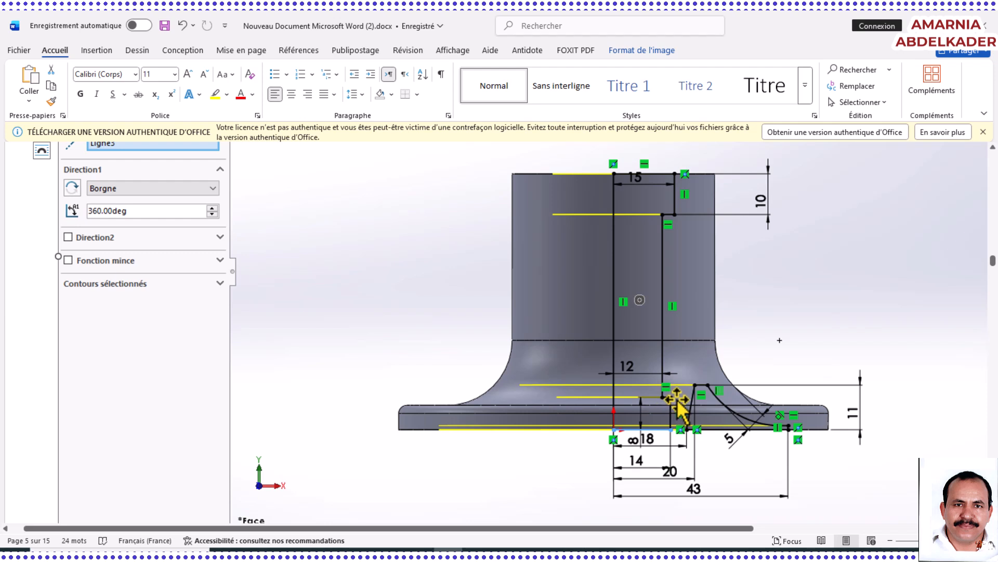
left_click_drag(682, 407, 683, 433)
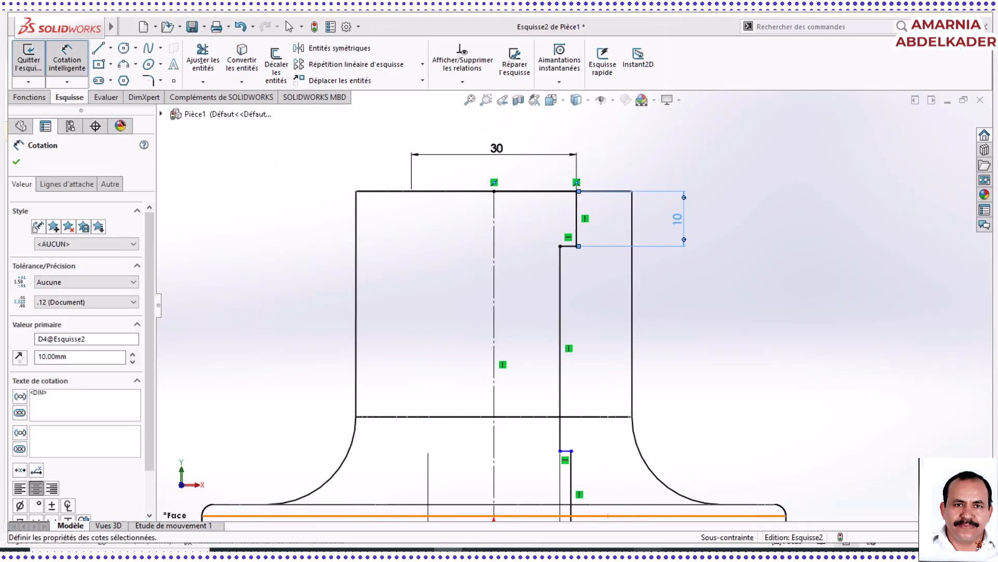
Dimension the lower counterbore wall's depth as 8 mm, with its text close beside the wall and below the base.
scroll(577, 471, "up", 5)
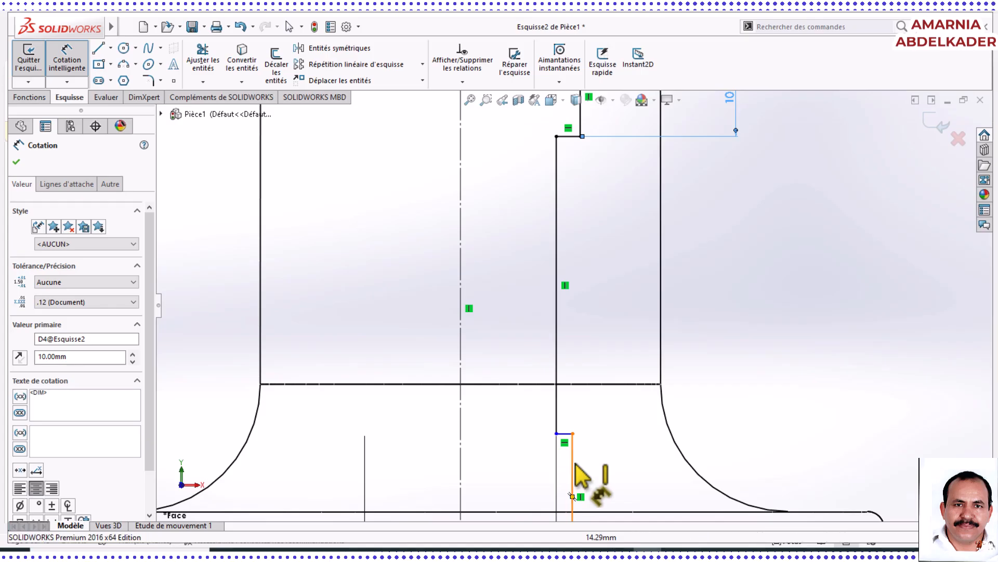
left_click(573, 468)
left_click(740, 453)
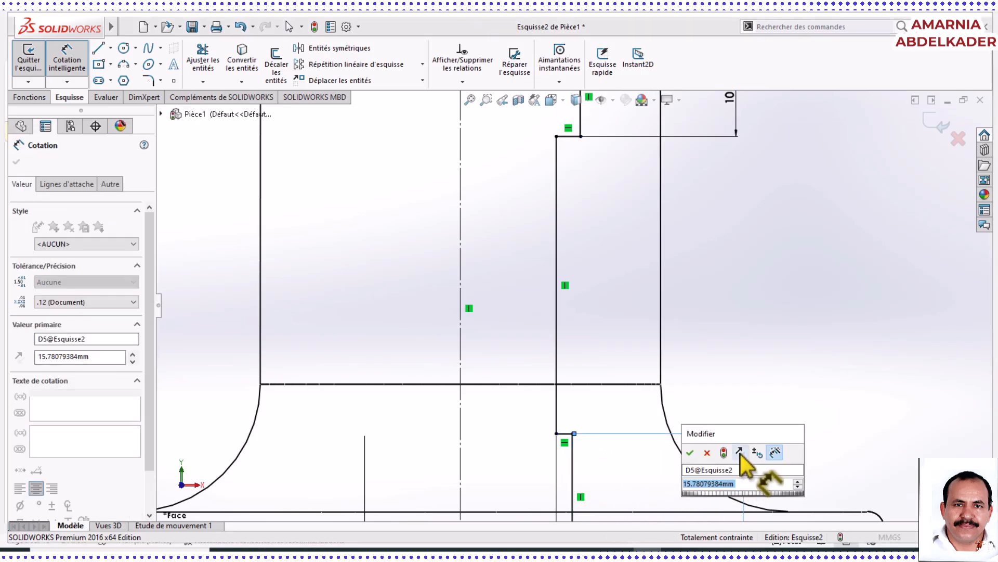
type("8")
key("Return")
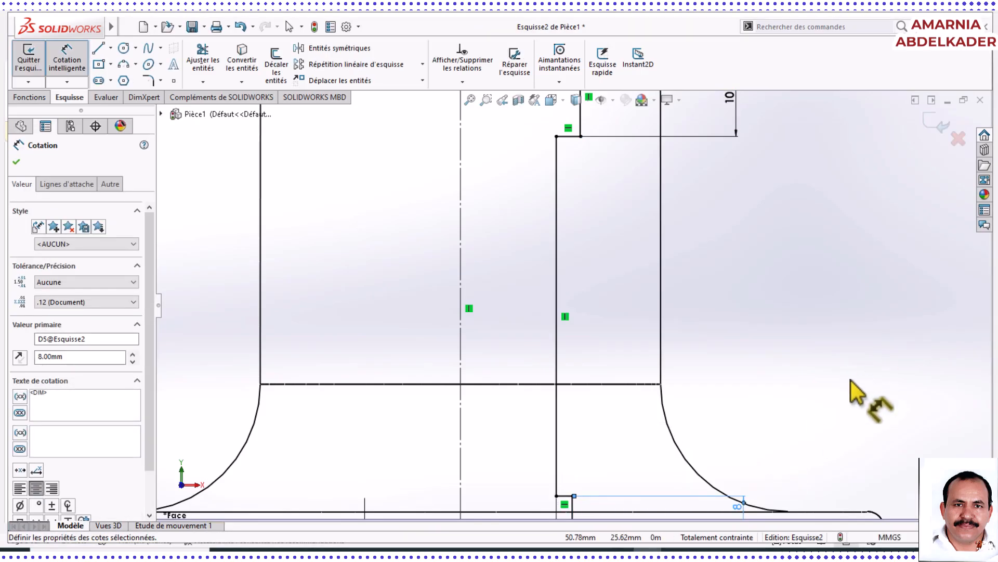
scroll(694, 447, "up", 2)
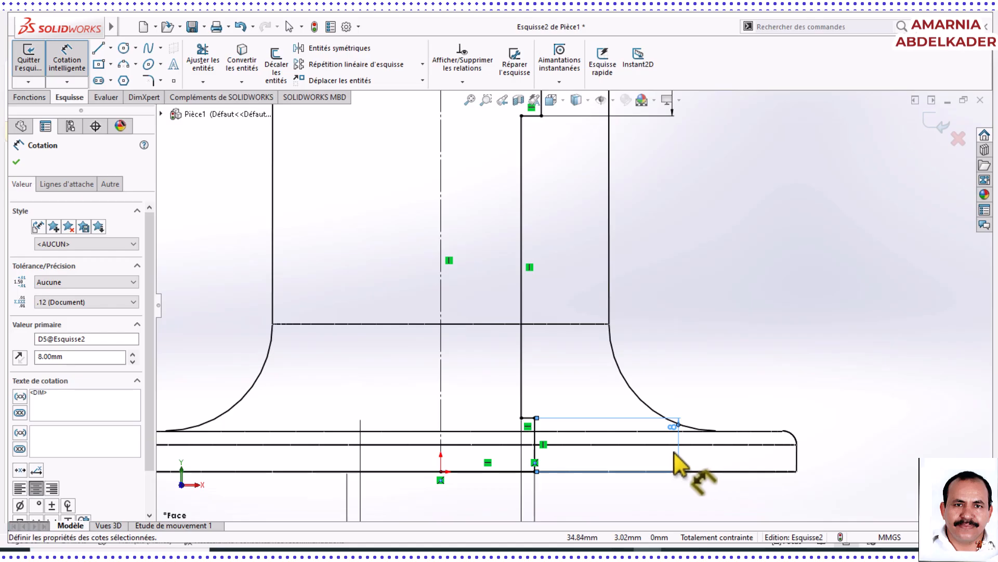
left_click_drag(673, 426, 550, 502)
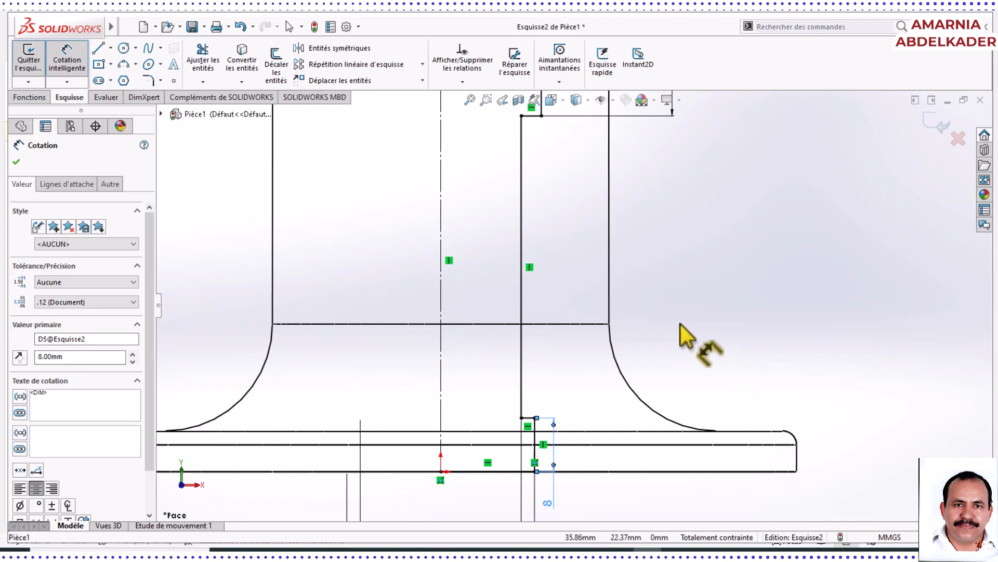
scroll(651, 372, "up", 2)
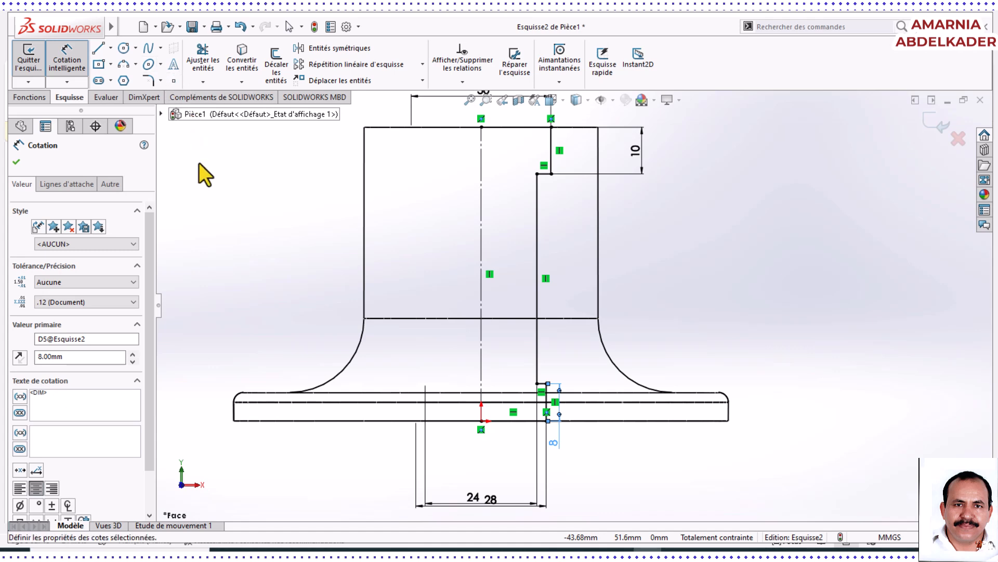
left_click(17, 164)
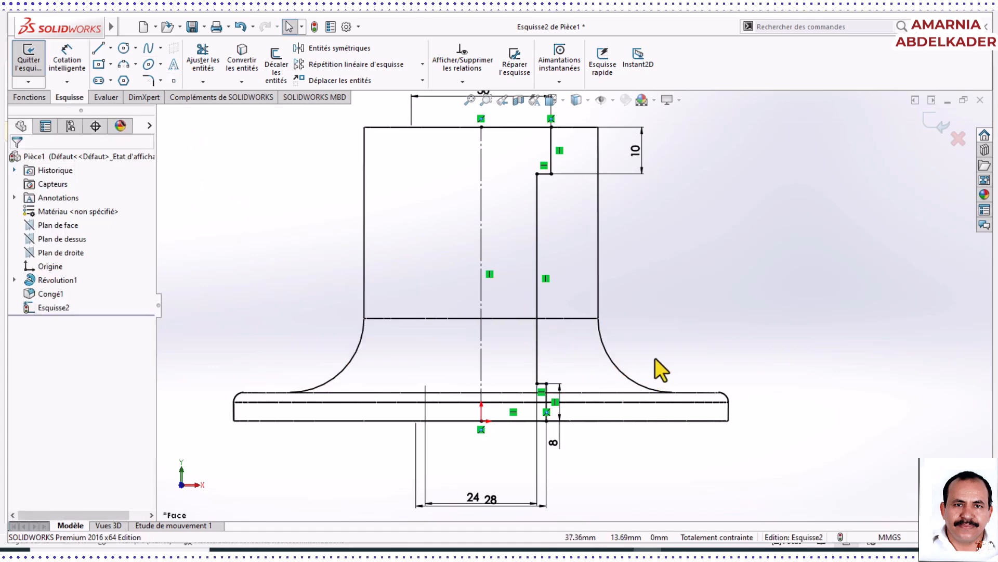
Check the wall thickness in the PDF drawing and offset the flange's R16 fillet arc 5 mm toward the inside of the body.
left_click(628, 368)
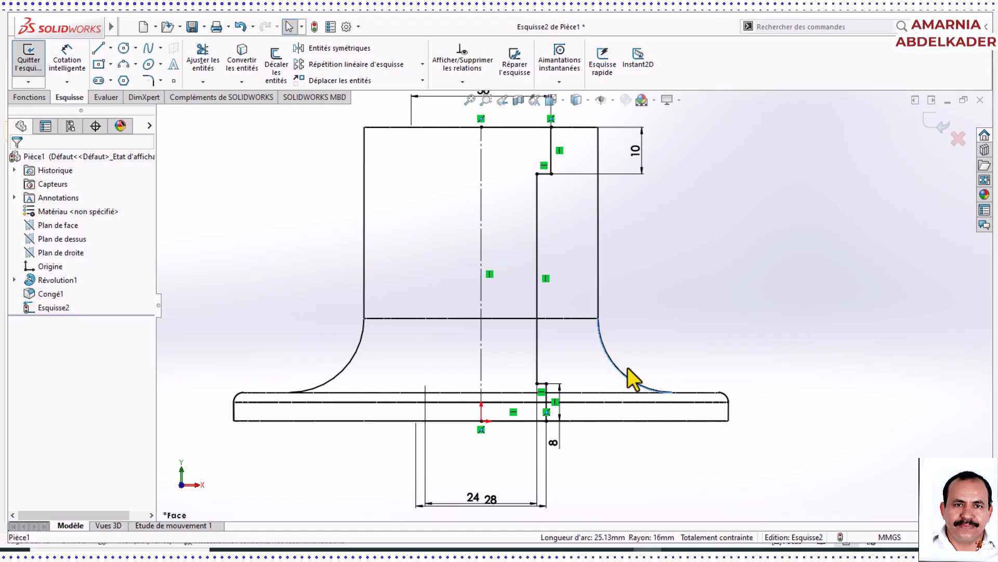
left_click(282, 78)
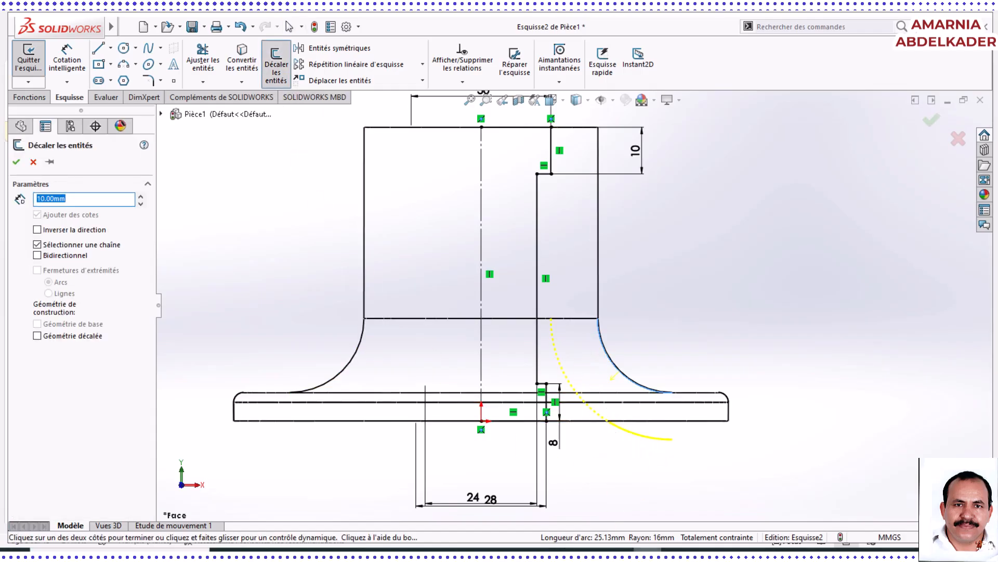
mouse_move(620, 551)
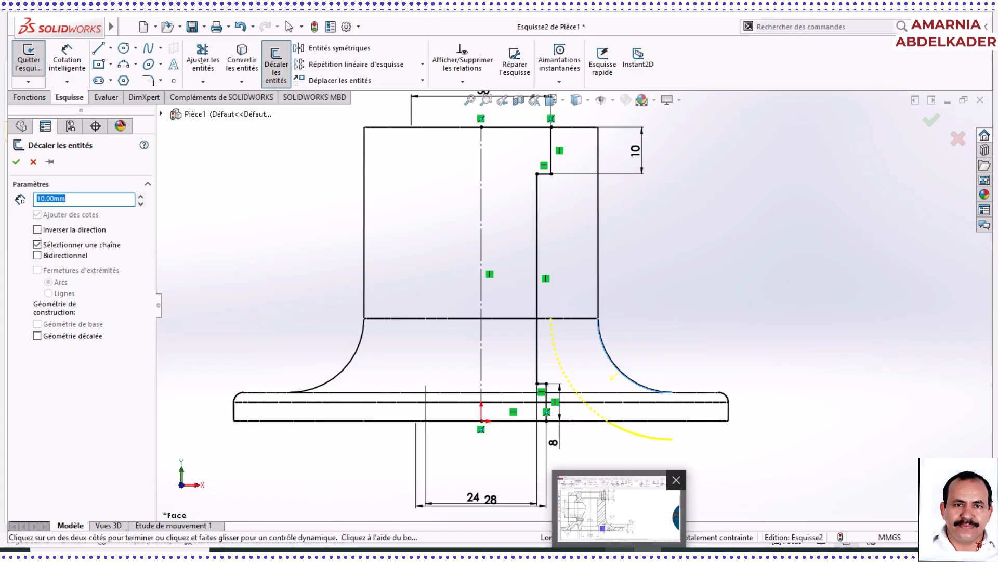
left_click(619, 507)
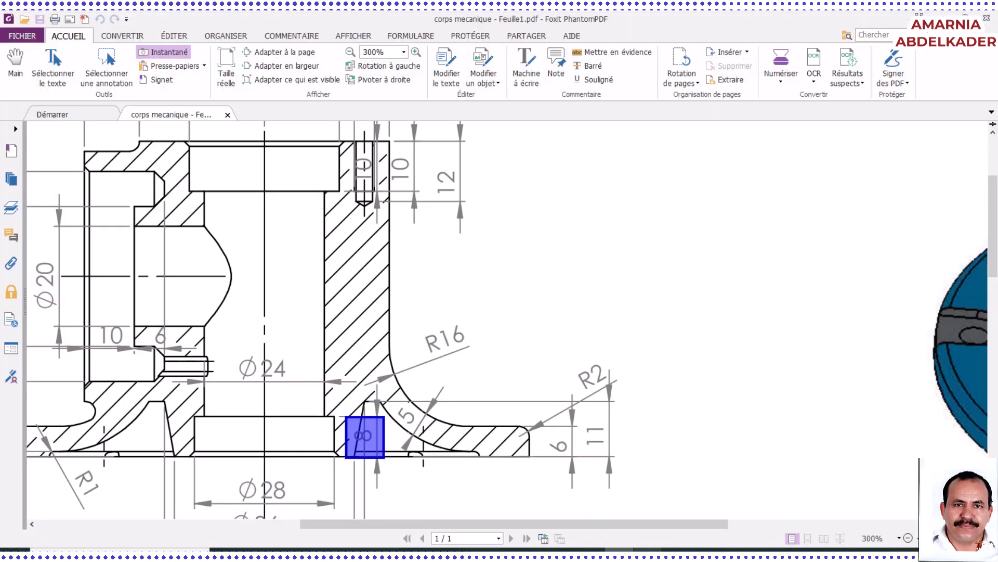
left_click(646, 553)
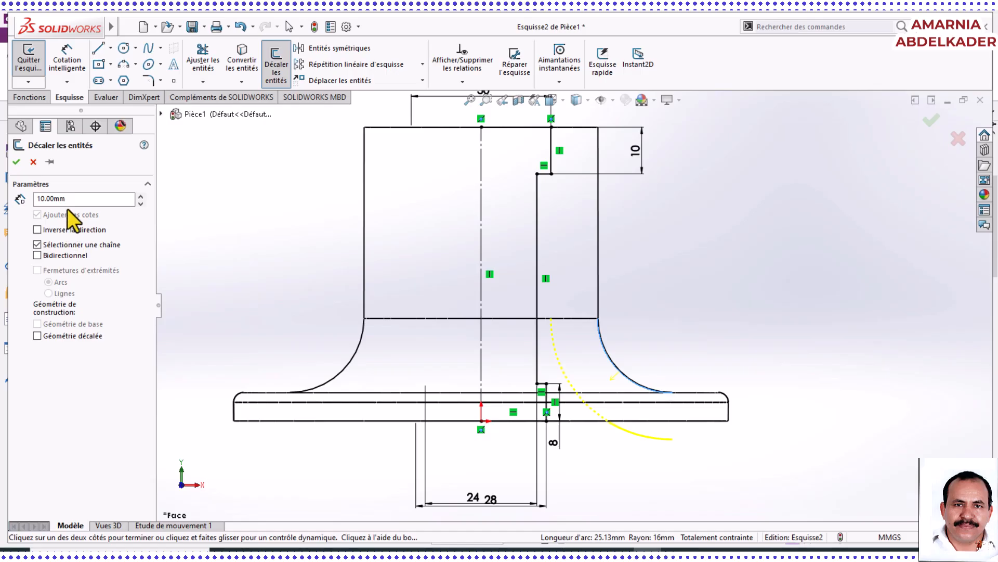
left_click_drag(76, 199, 25, 200)
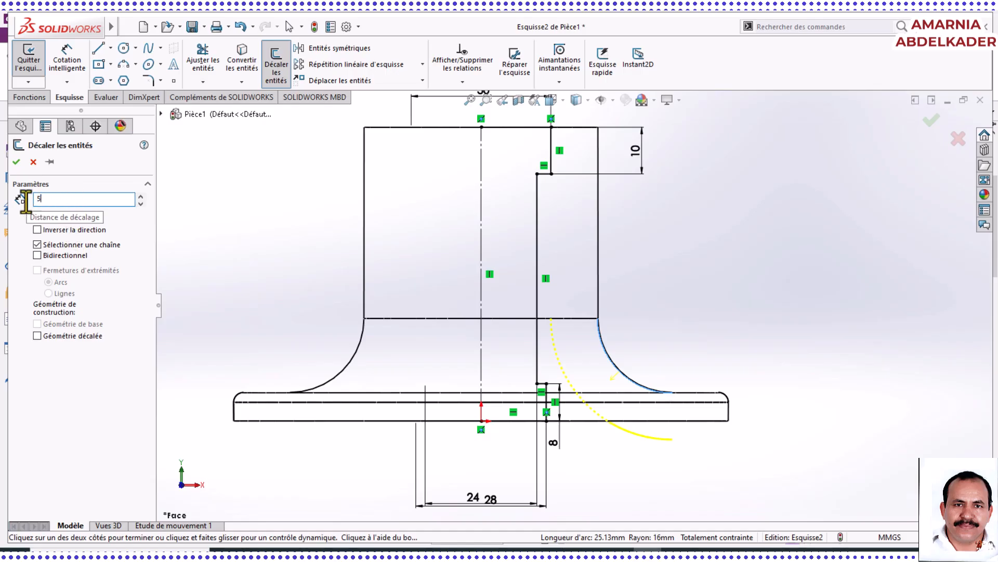
key("Return")
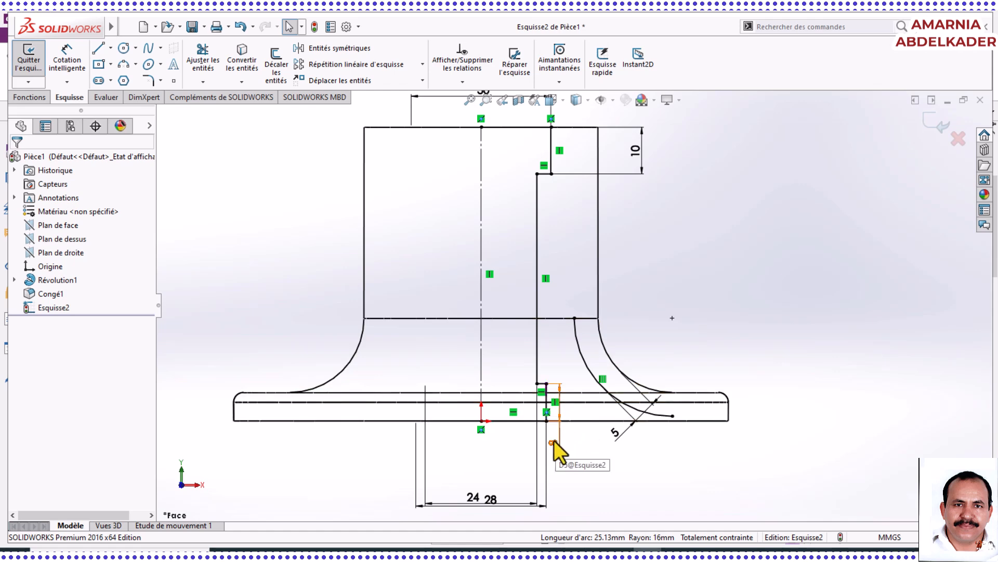
Move the 8 mm dimension inside the bore and sketch a vertical line from the base edge about 17.7 mm off-axis, topped by a 2.3 mm outward horizontal.
left_click_drag(555, 442, 500, 454)
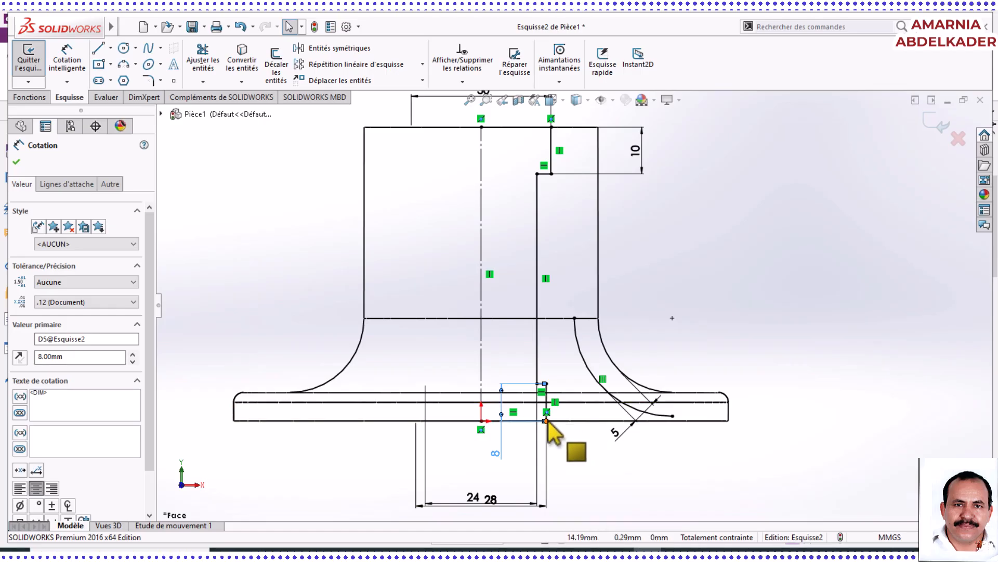
left_click(98, 49)
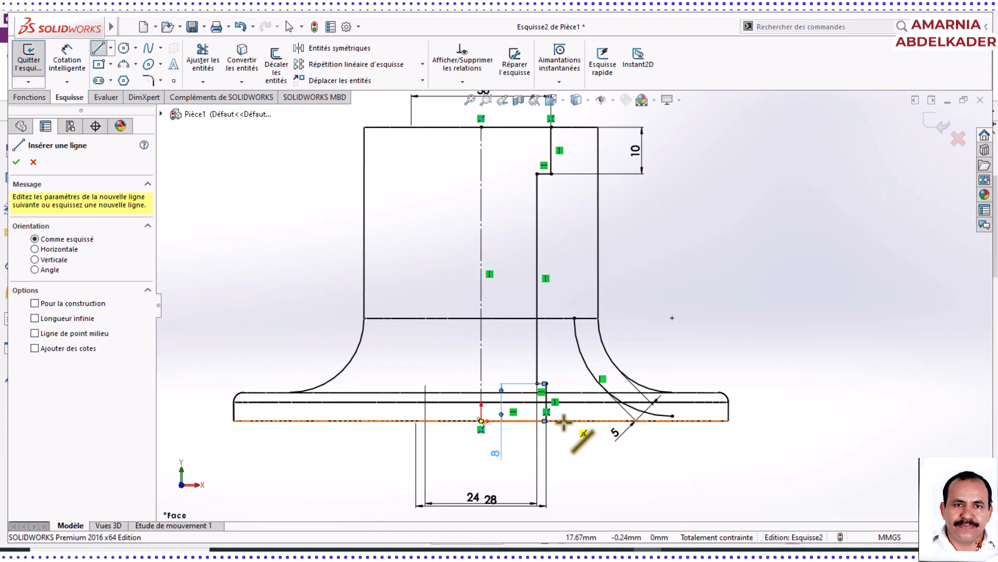
left_click(563, 420)
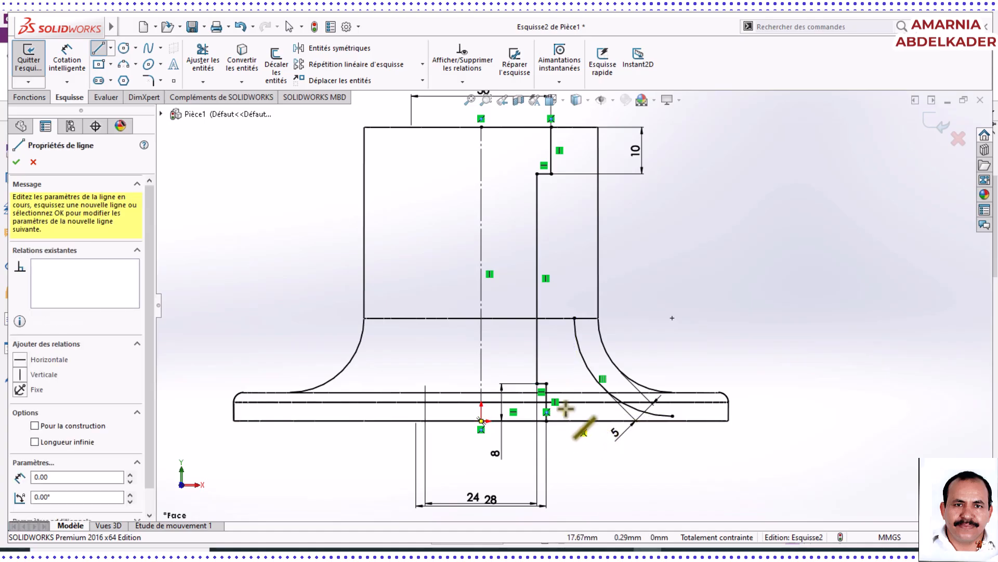
left_click(564, 374)
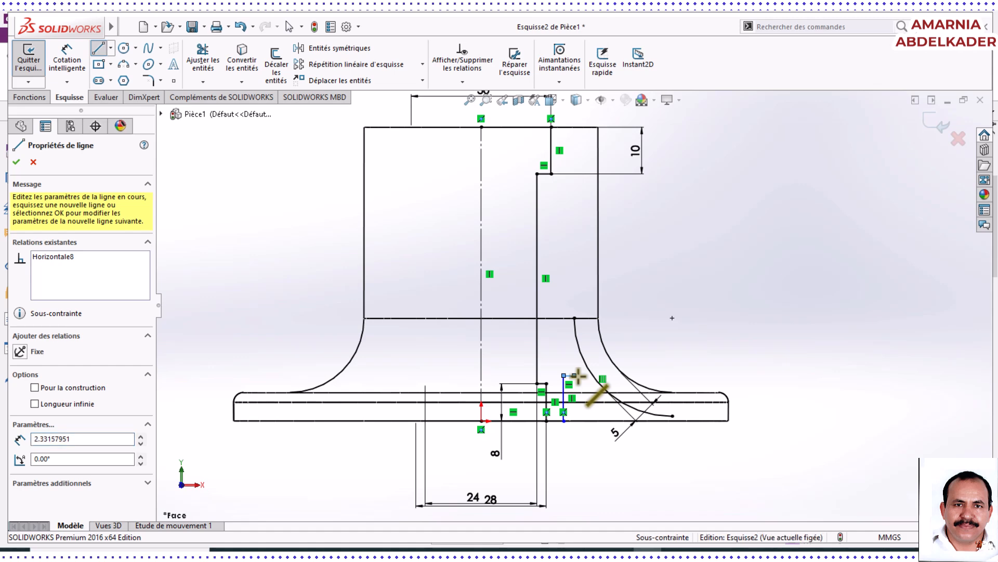
right_click(578, 377)
left_click(587, 402)
scroll(567, 406, "down", 8)
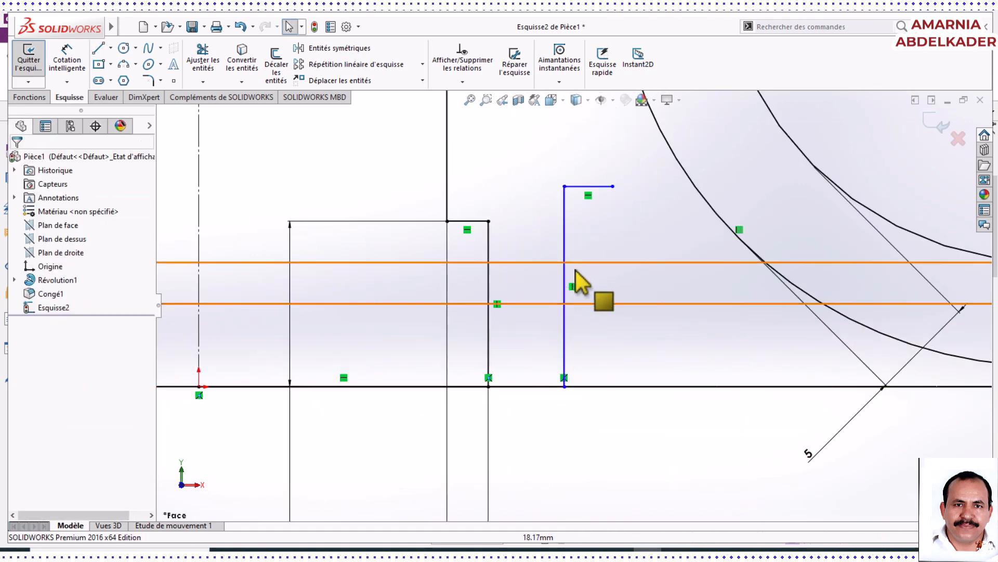
left_click(545, 381)
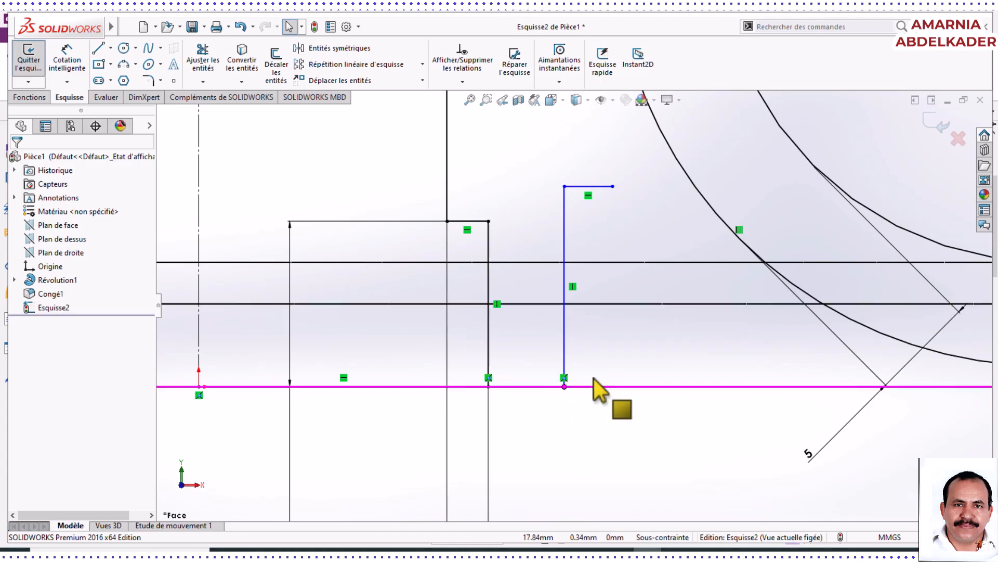
scroll(596, 376, "up", 5)
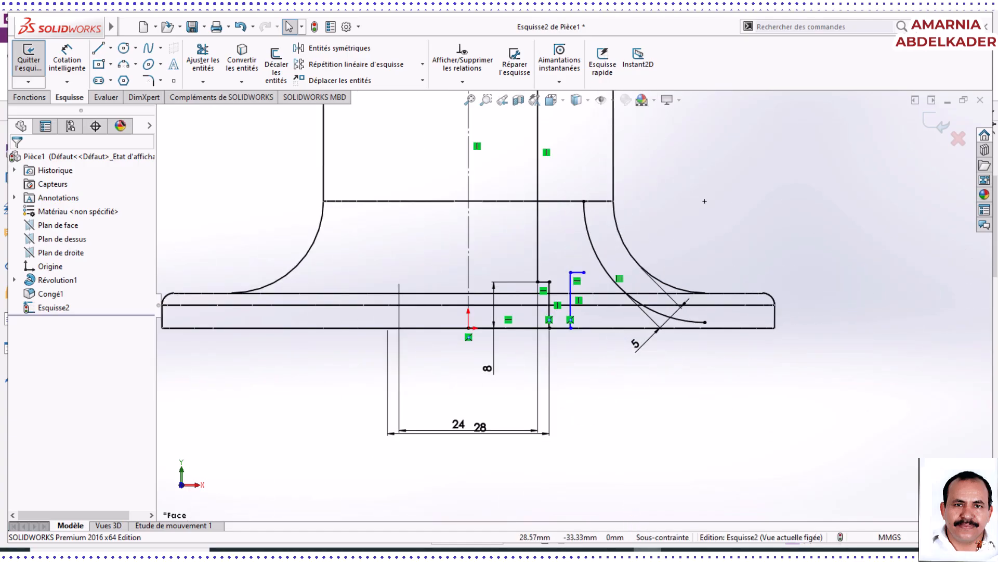
mouse_move(647, 550)
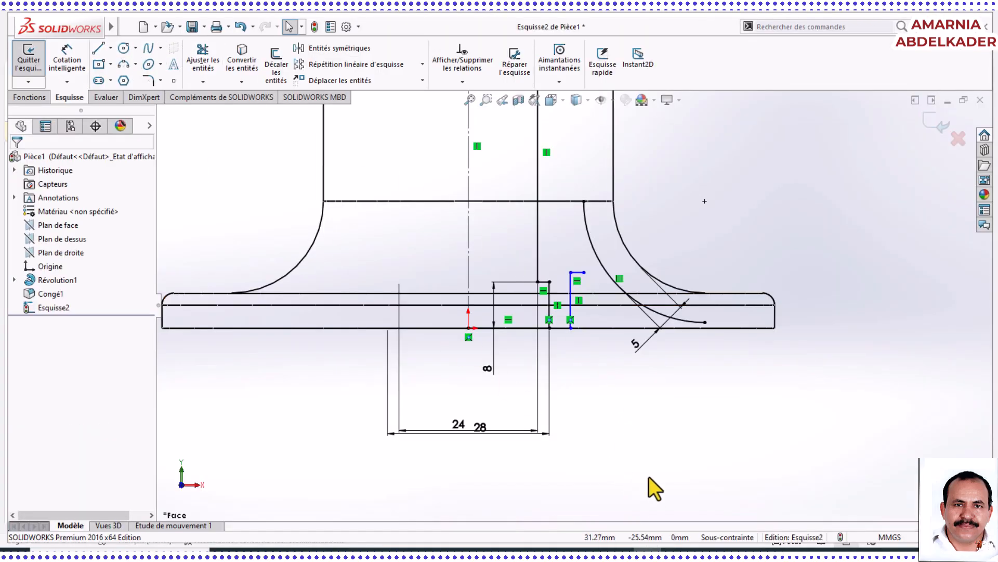
Dimension the foot of the groove's inner wall at 18 mm from the origin, with the text below the base.
left_click(64, 51)
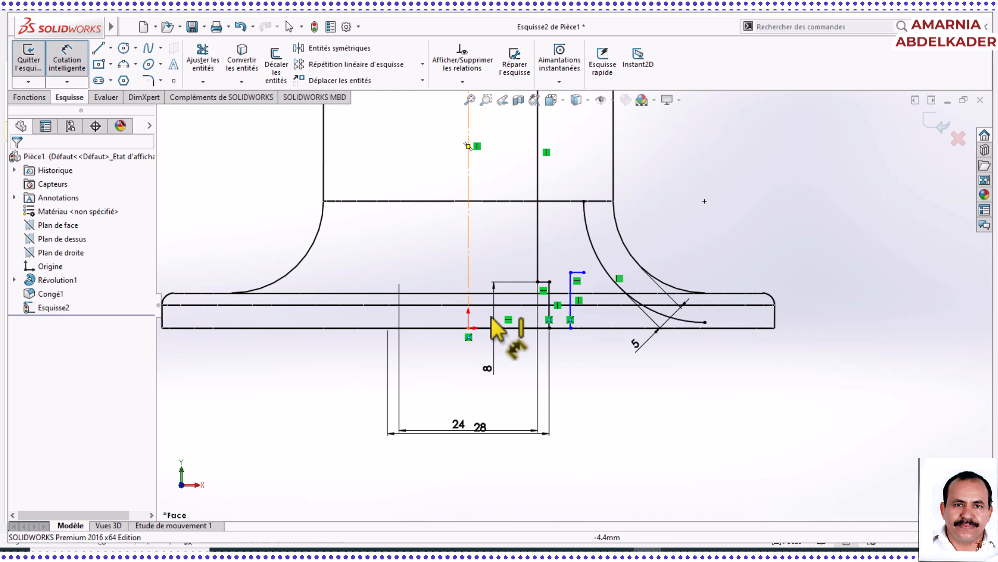
left_click(570, 327)
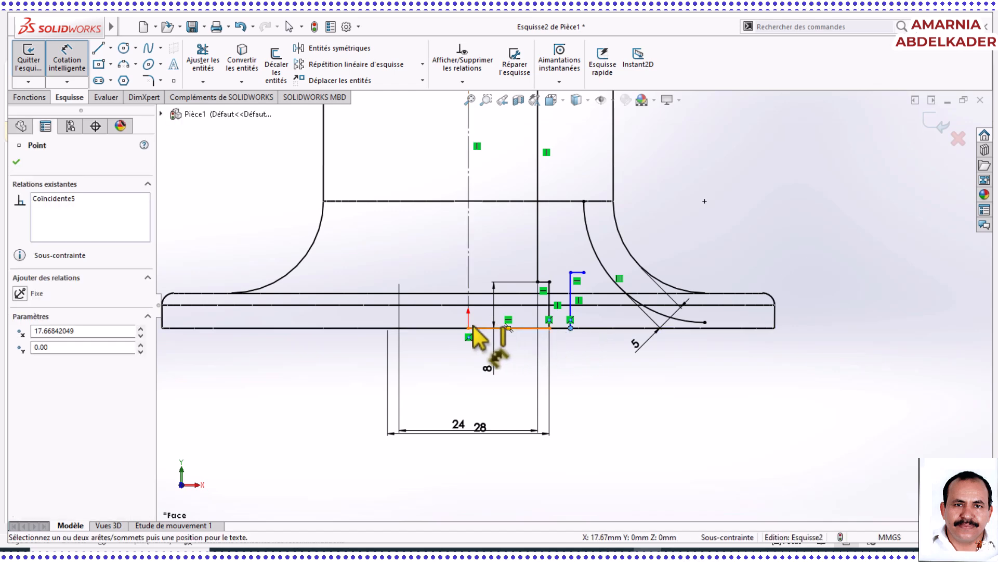
left_click(468, 328)
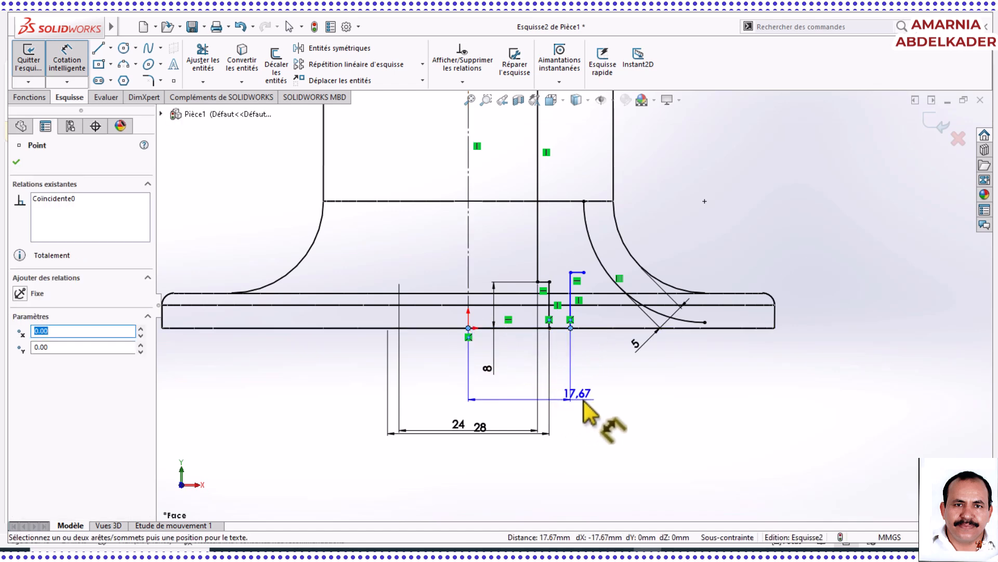
left_click(503, 391)
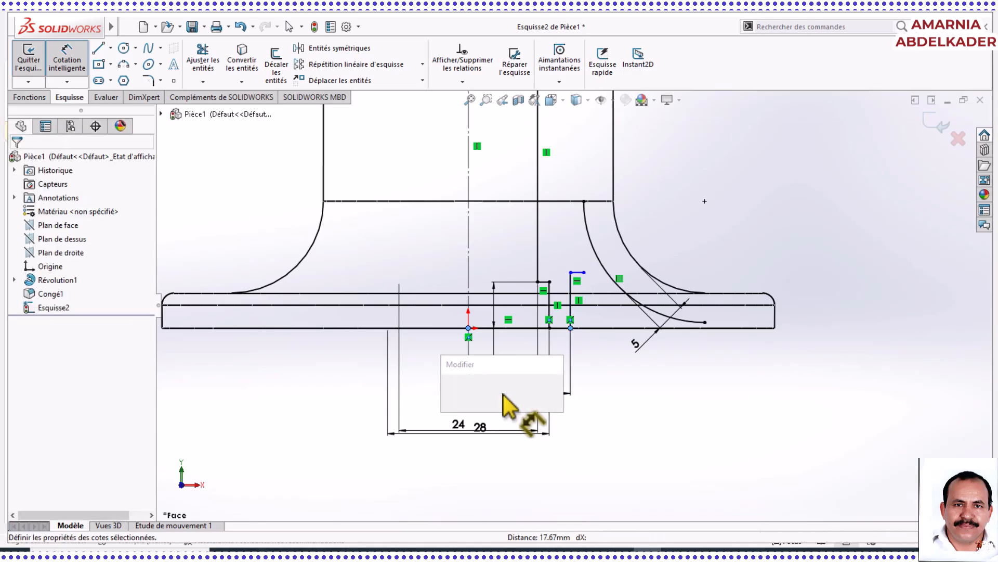
type("18")
key("Return")
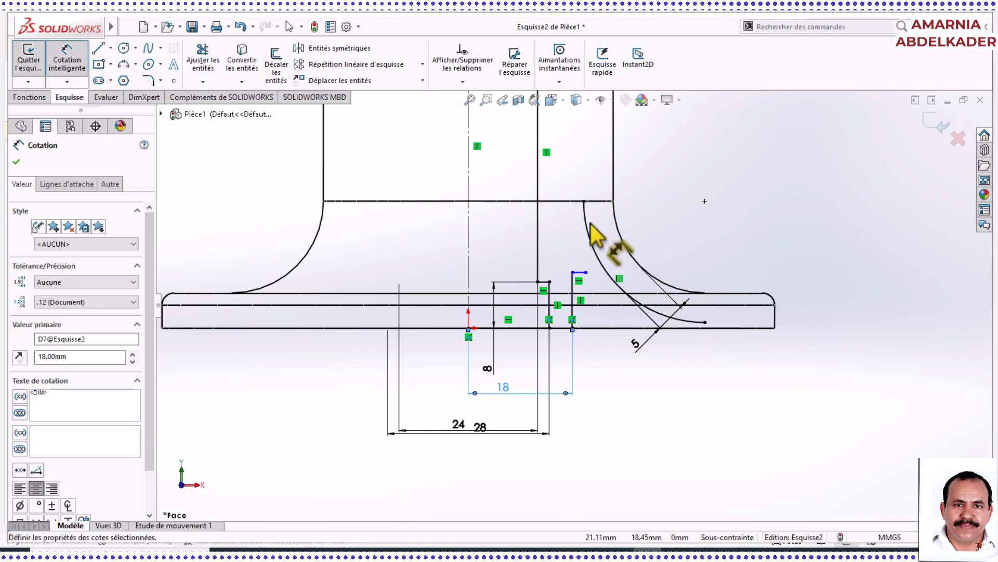
Extend the groove's top horizontal line to the offset arc and trim away the arc portion above it.
left_click(204, 83)
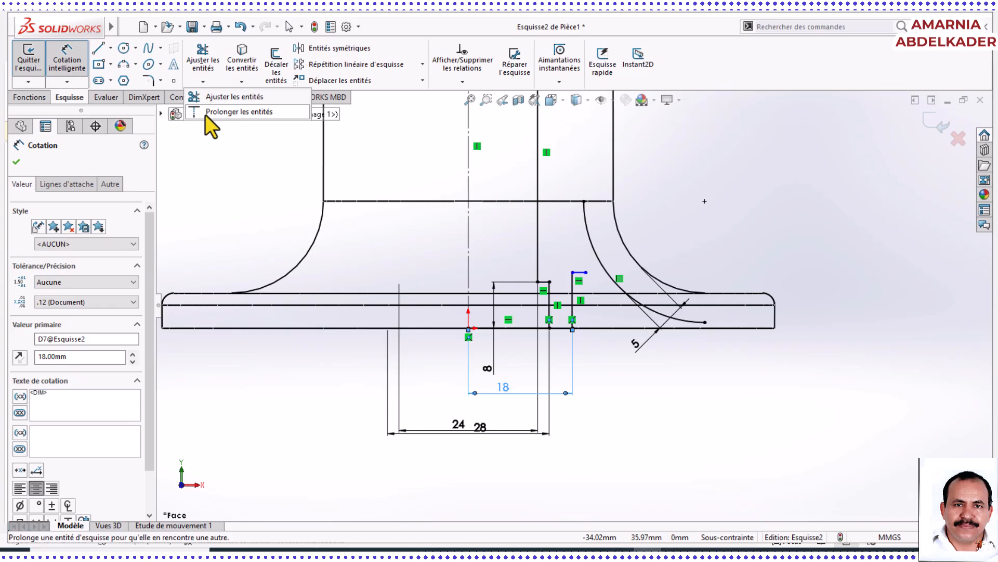
left_click(218, 112)
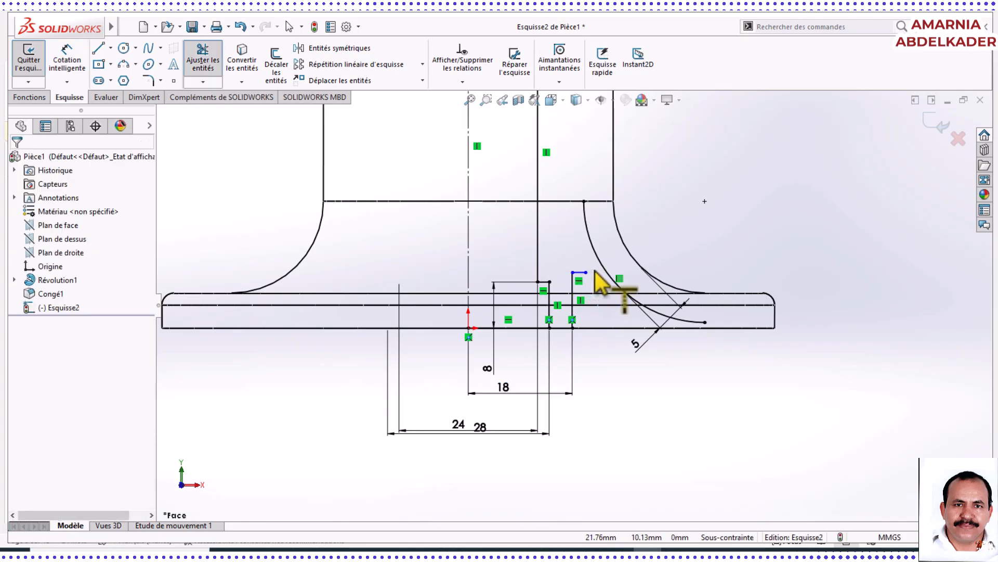
left_click(589, 273)
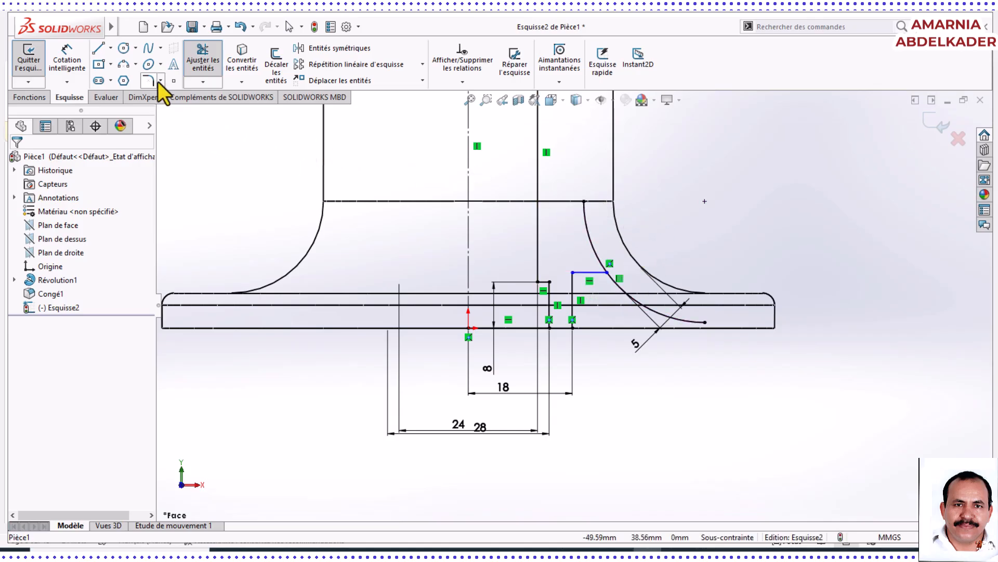
left_click(215, 84)
left_click(213, 98)
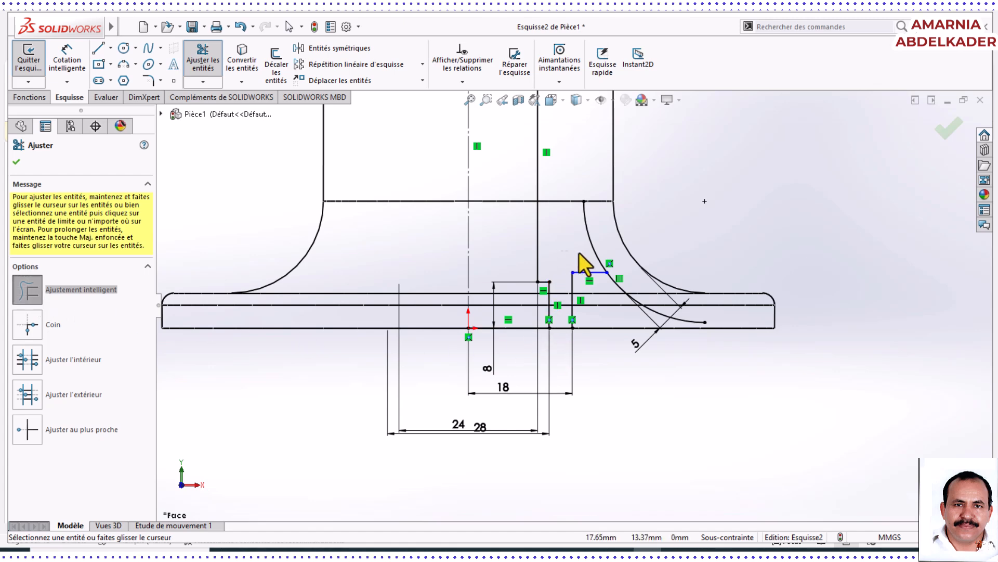
left_click_drag(584, 260, 612, 210)
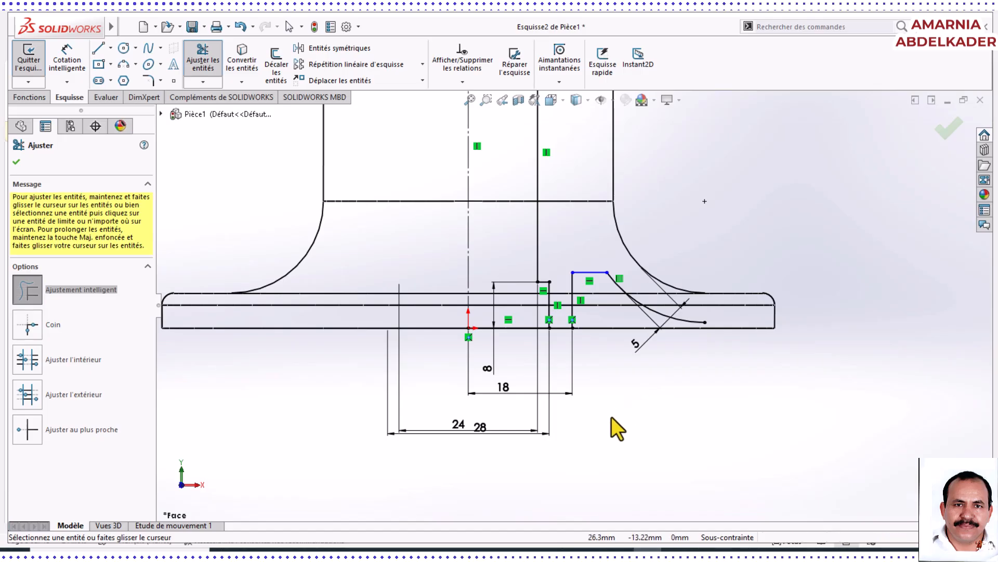
left_click(16, 162)
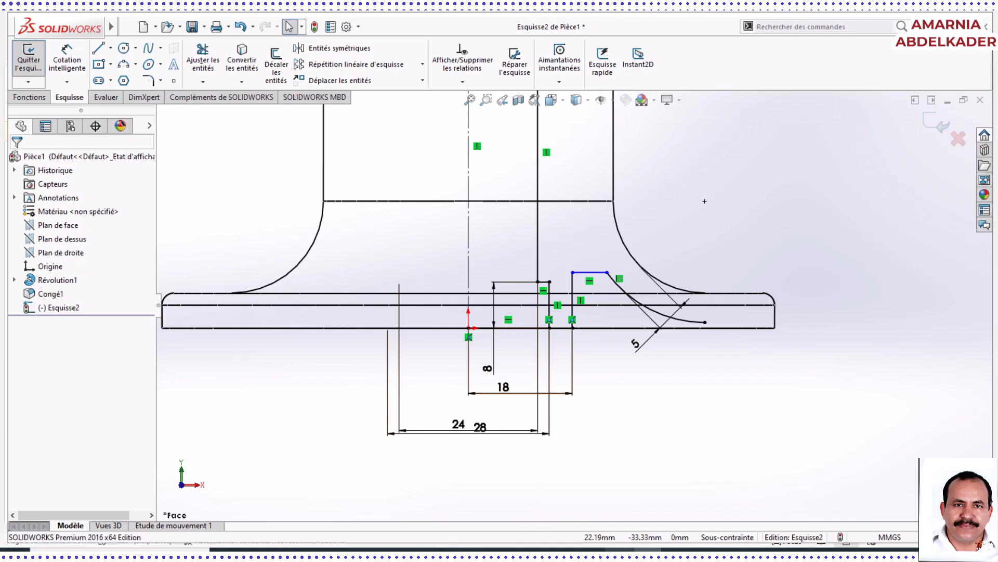
Check the underside groove profile in the Word document's reference sketch and return to SOLIDWORKS.
mouse_move(629, 548)
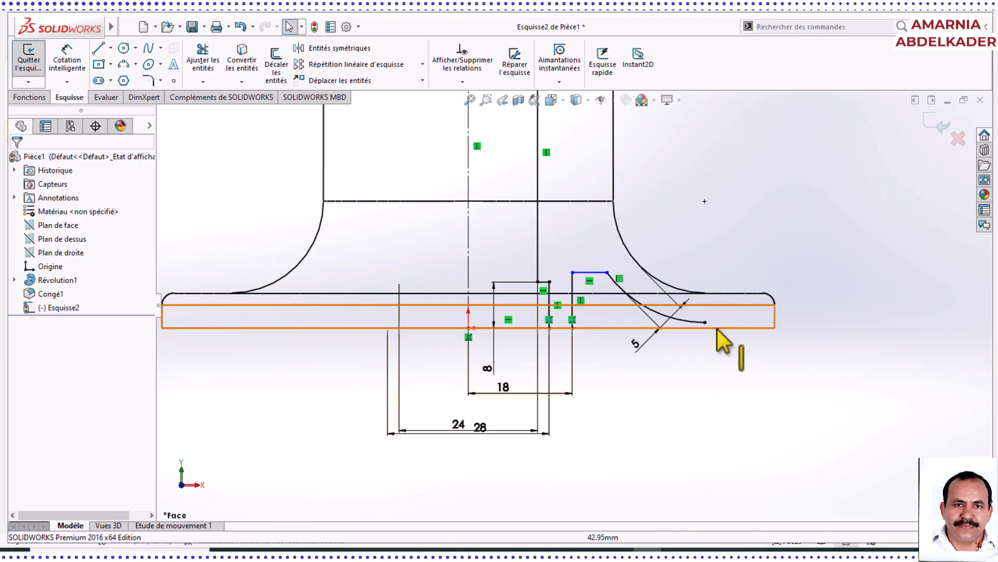
scroll(716, 329, "down", 5)
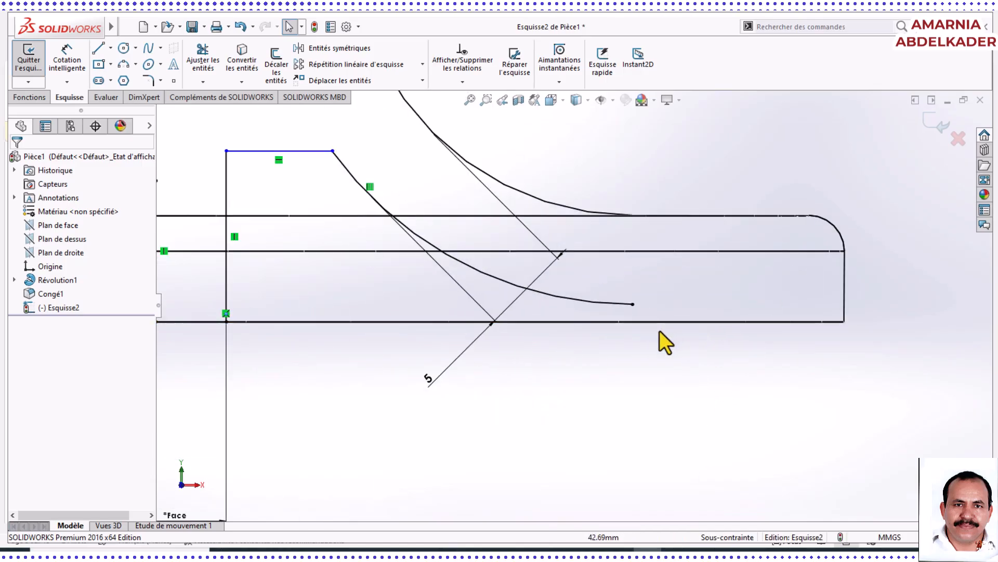
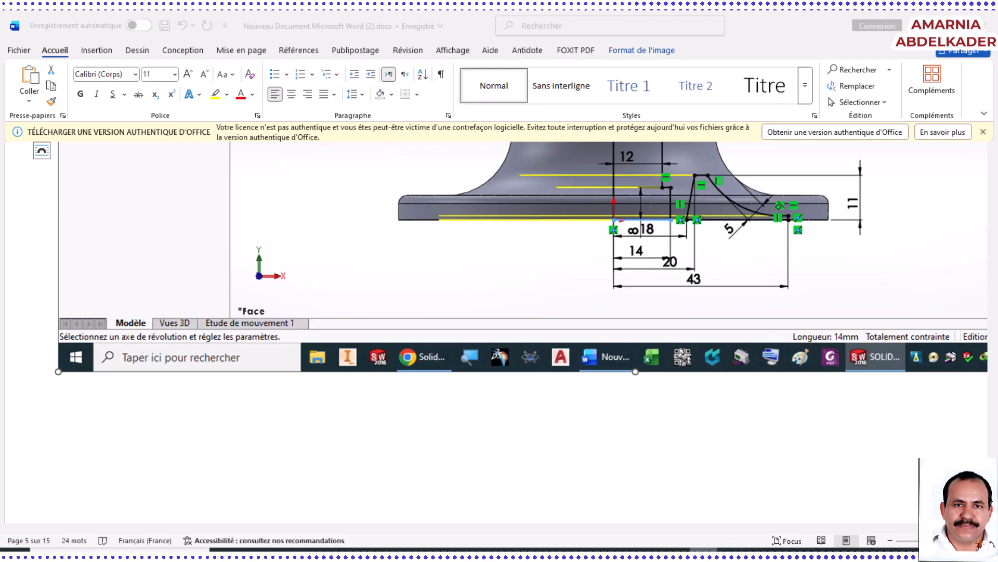
mouse_move(647, 554)
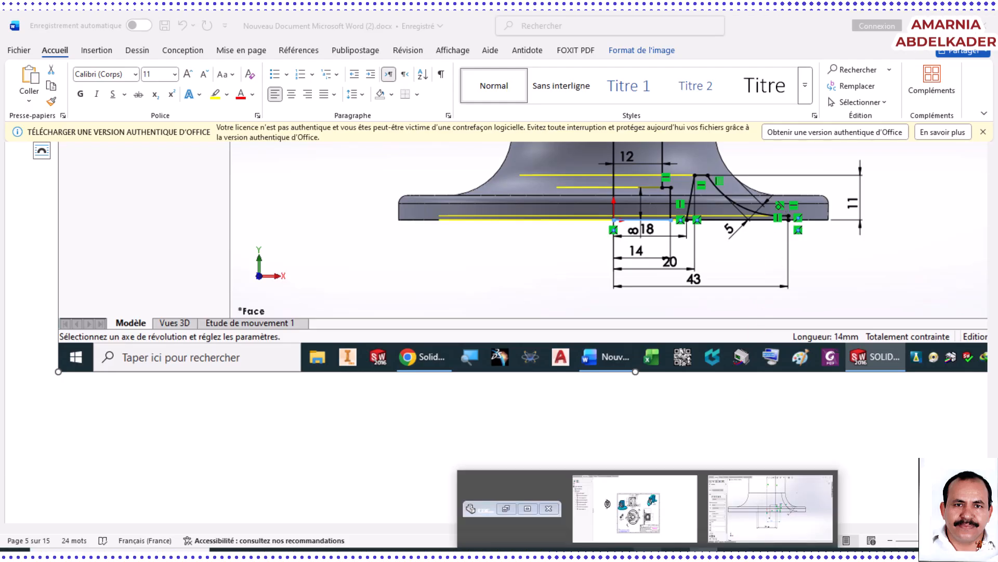
left_click(771, 508)
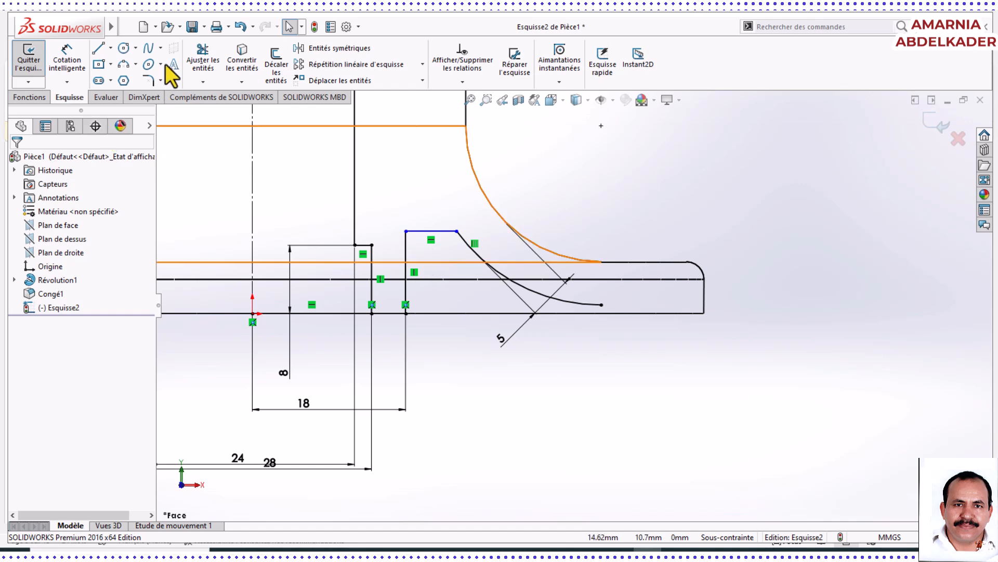
Try to dimension the groove's upper inner corner from the centerline, and delete that dimension.
left_click(256, 69)
left_click(67, 57)
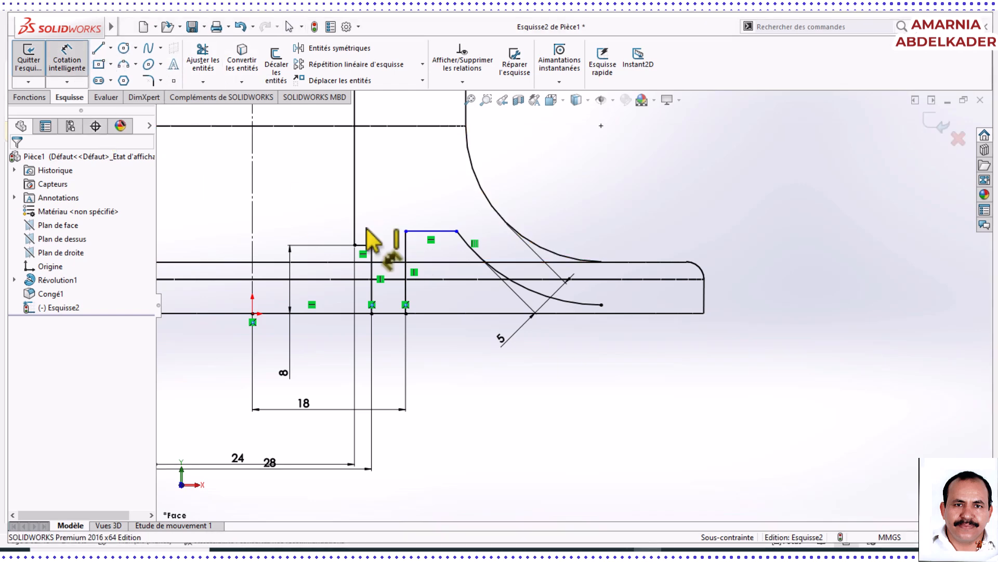
left_click(407, 232)
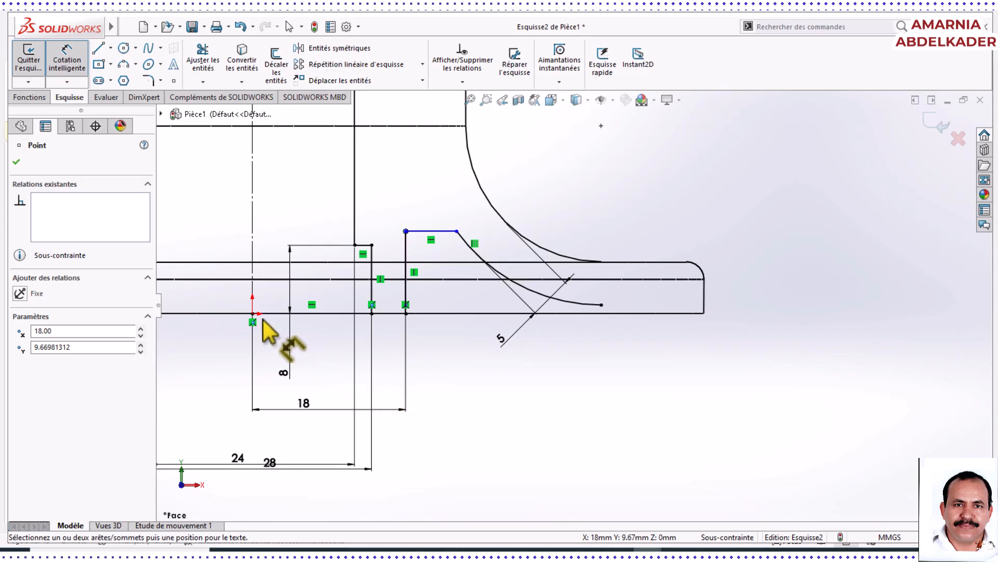
left_click(252, 272)
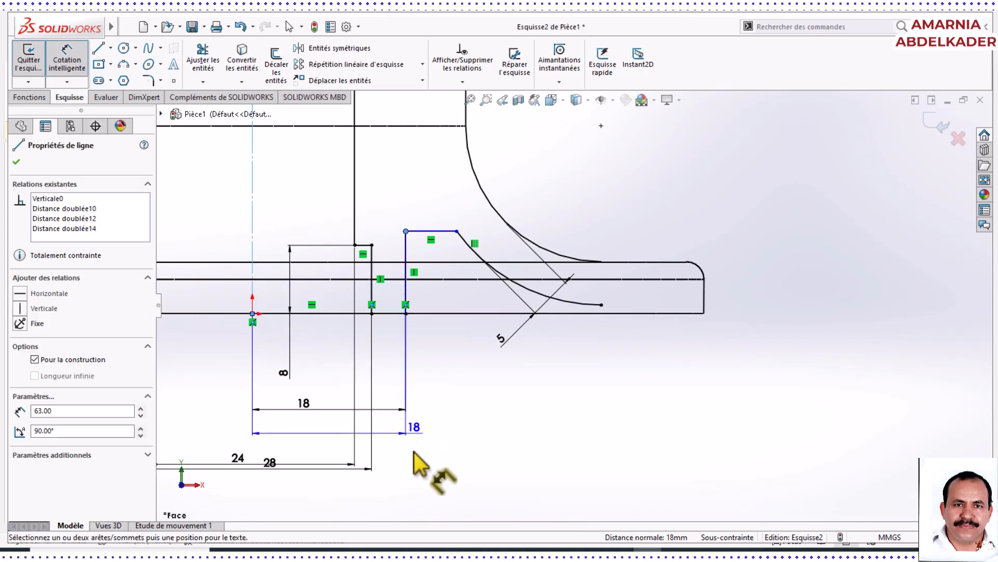
left_click(352, 507)
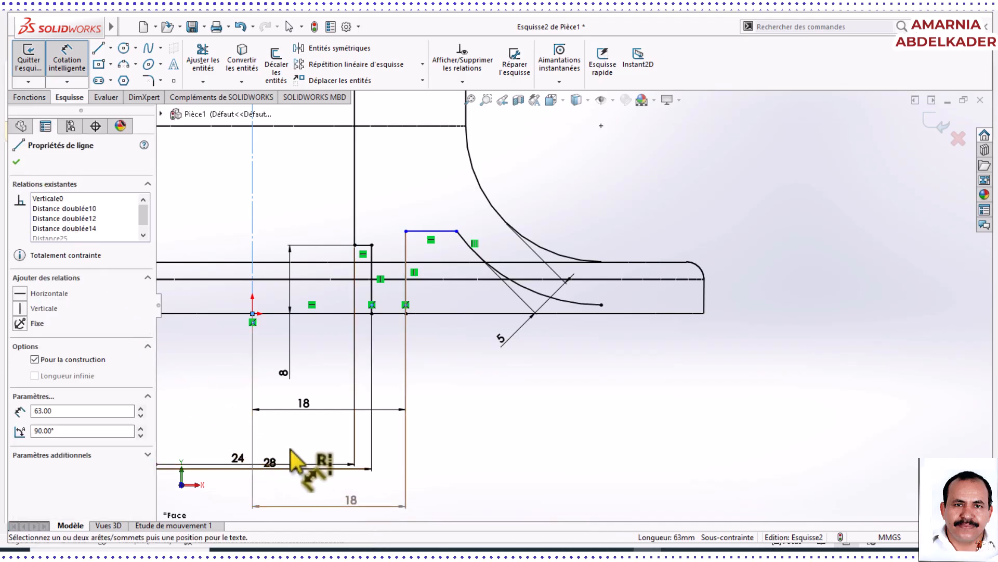
key("Escape")
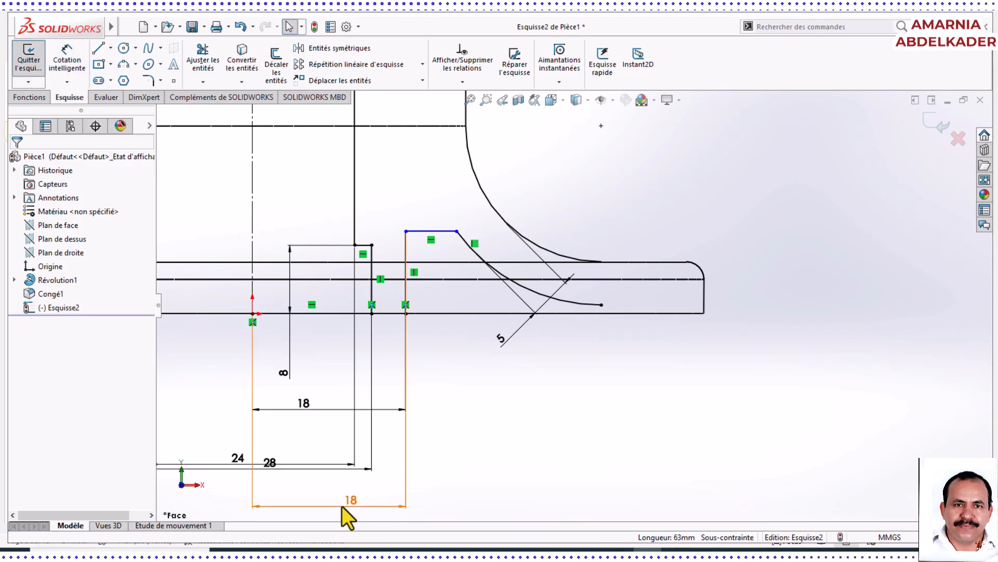
left_click(342, 506)
key("Delete")
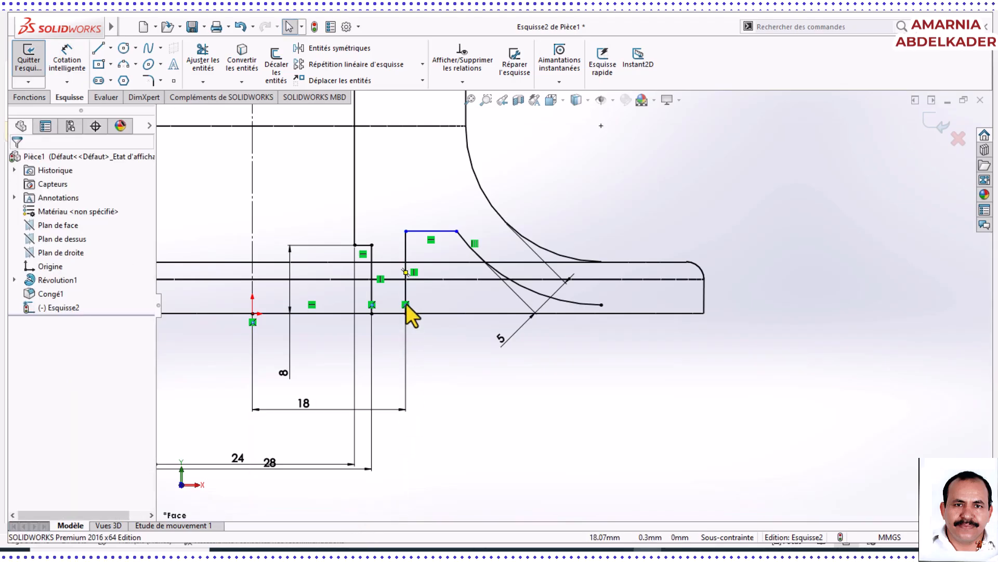
Remove the vertical relation from the groove's inner wall and slant it by moving its upper end to about 19 mm off-axis.
left_click(414, 272)
key("Delete")
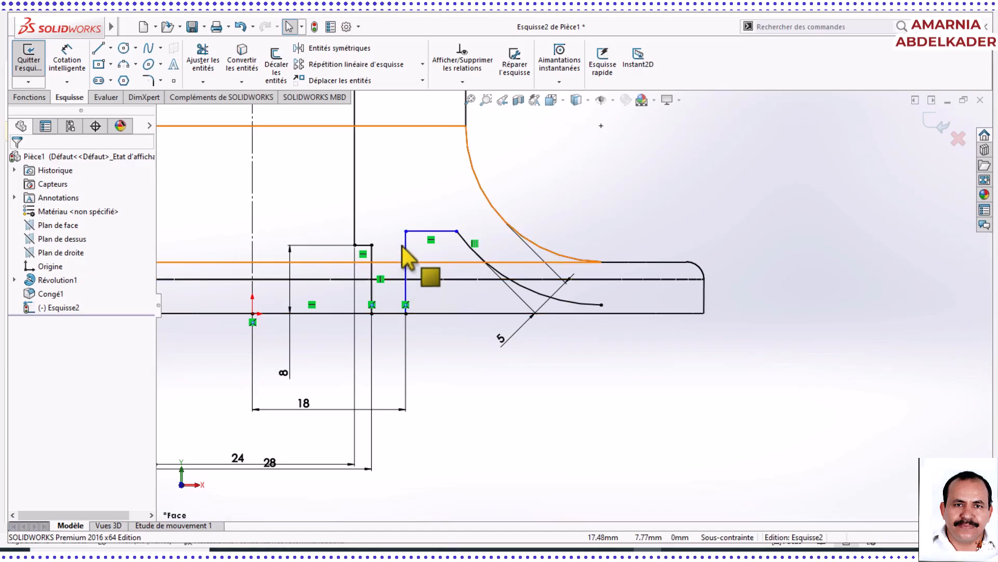
left_click(406, 231)
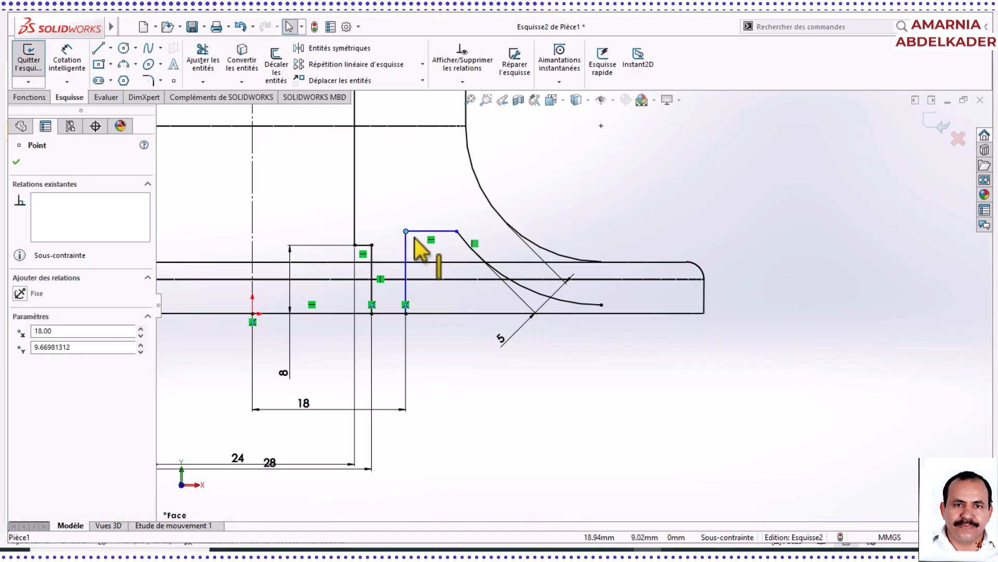
left_click_drag(406, 232, 414, 233)
key("Escape")
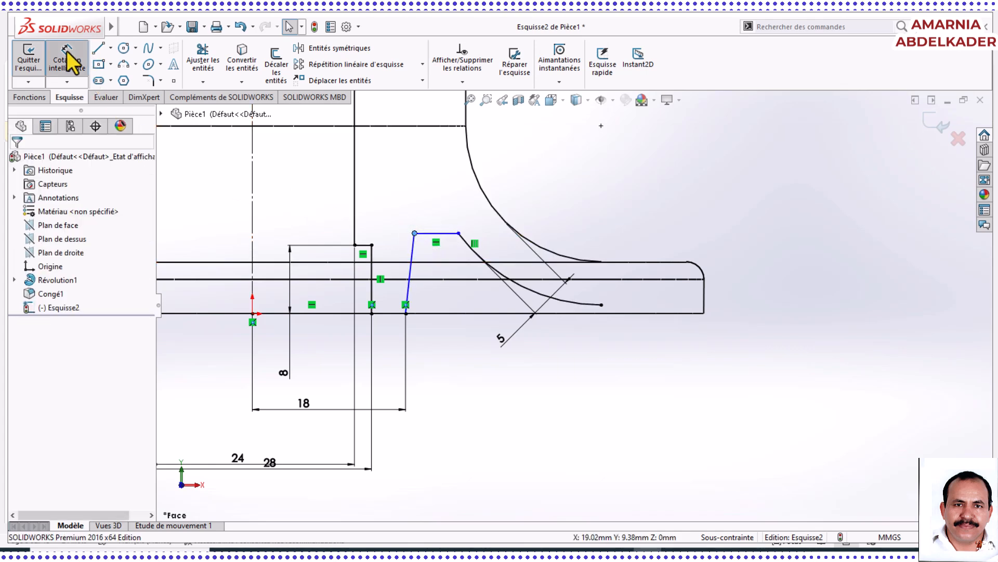
Dimension the groove's upper inner corner at 20 mm from the centerline, checking the value in the Word reference sketch.
left_click(415, 233)
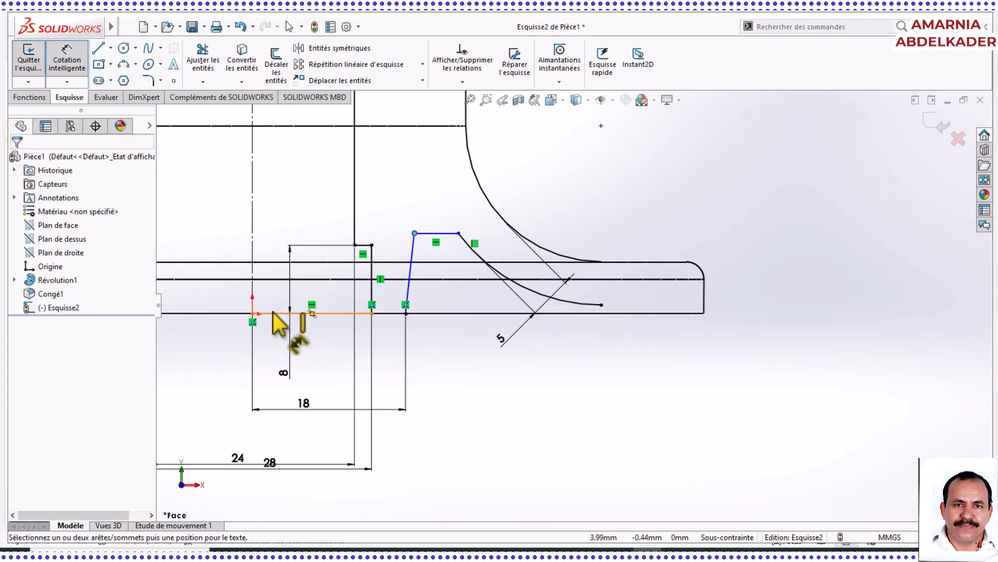
left_click(253, 296)
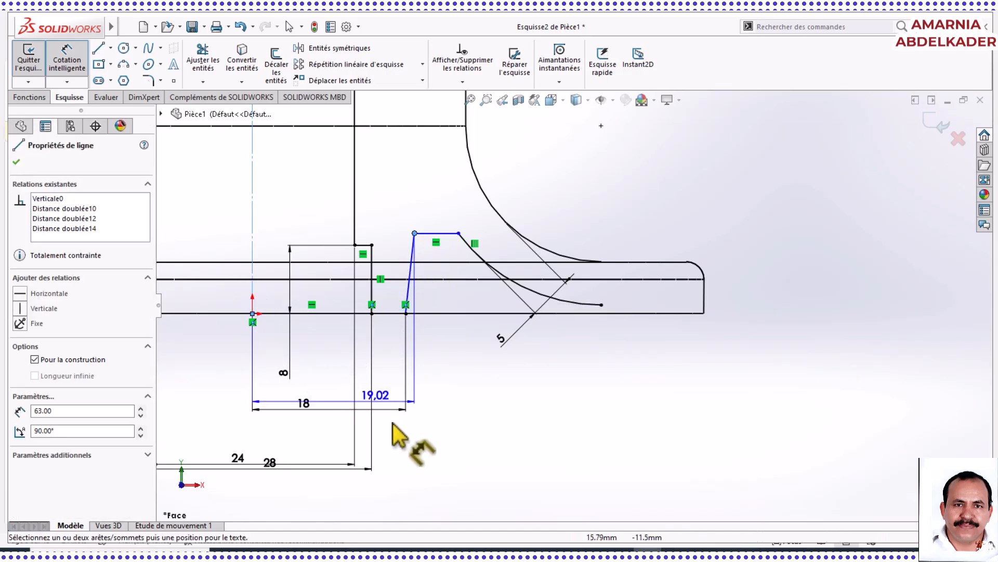
left_click(364, 510)
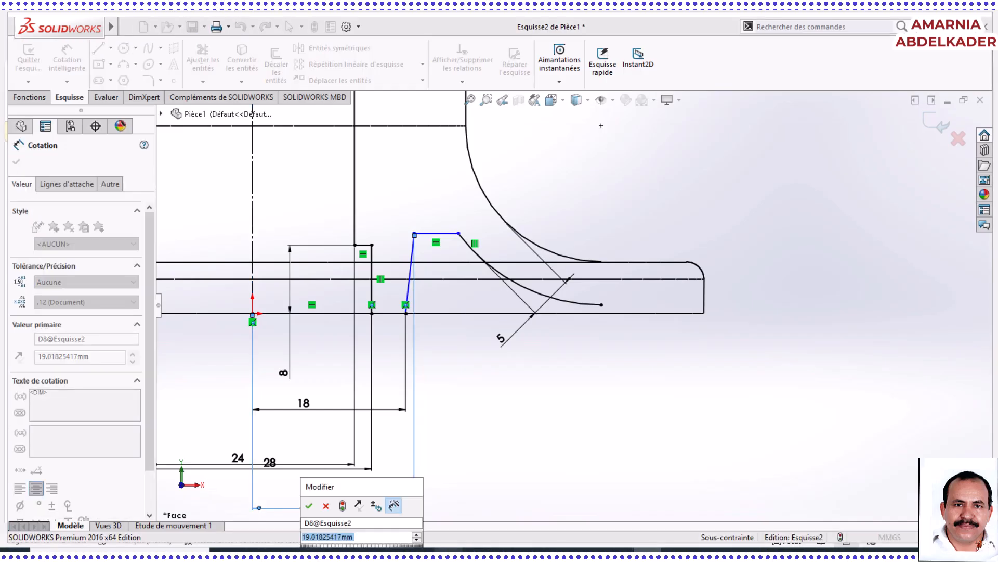
left_click(447, 494)
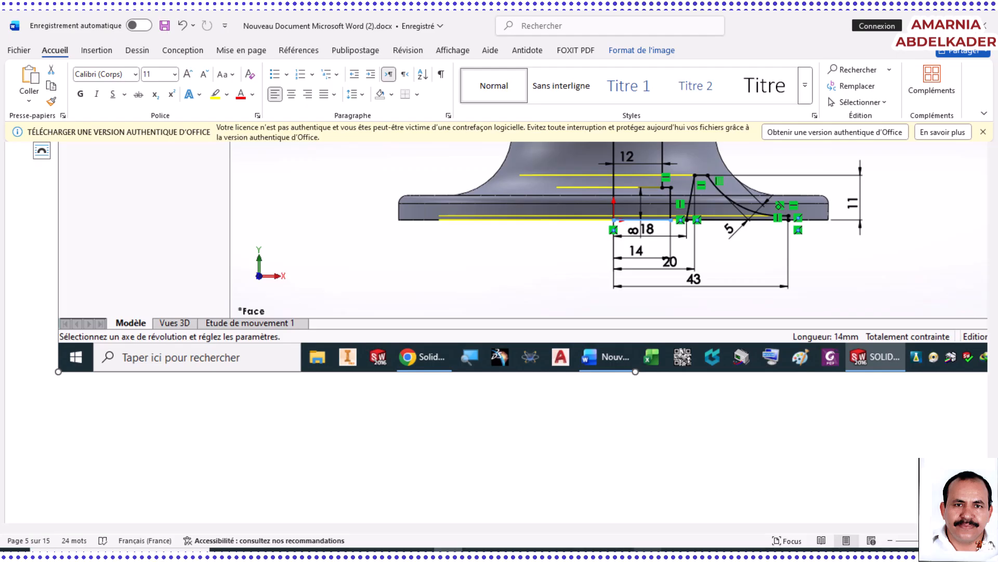
left_click(648, 552)
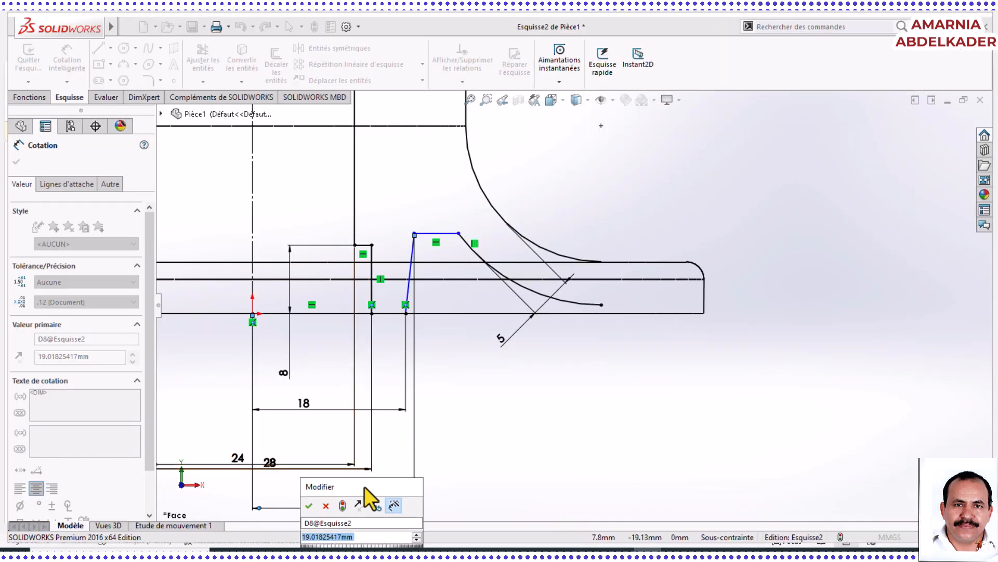
left_click_drag(367, 489, 583, 423)
type("20")
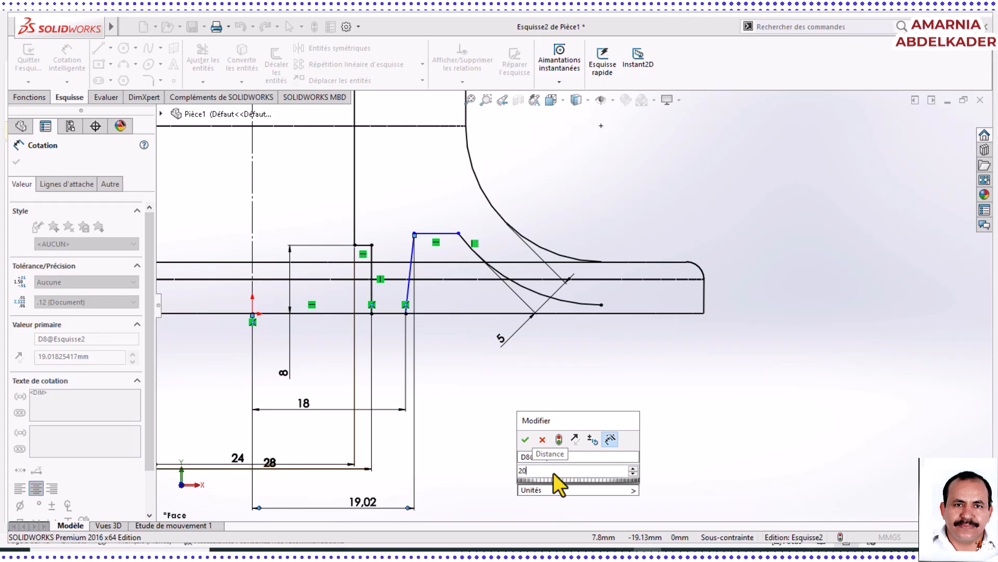
key("Return")
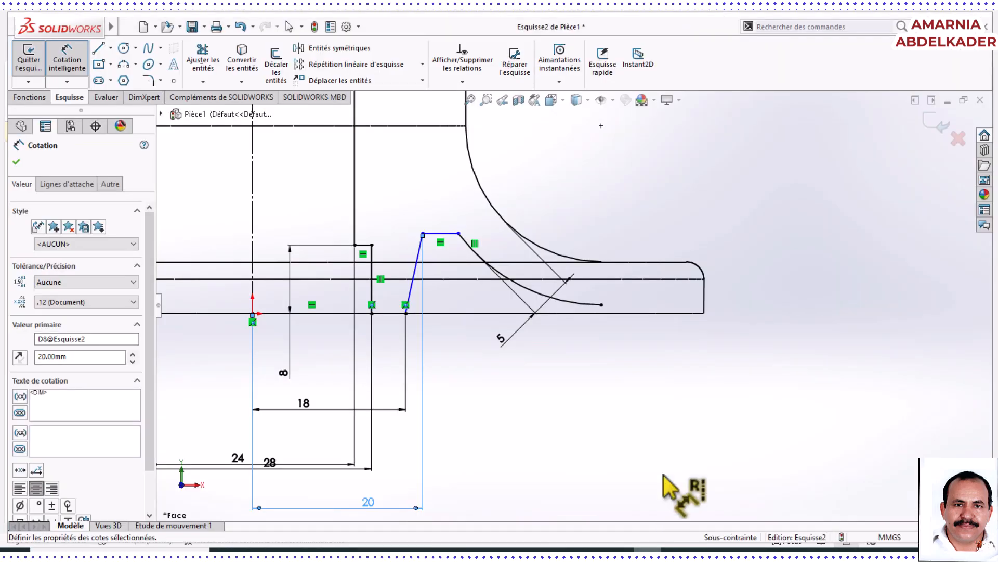
Try to dimension the groove's top edge against the vertical centerline, and delete the resulting angle dimension.
left_click(450, 234)
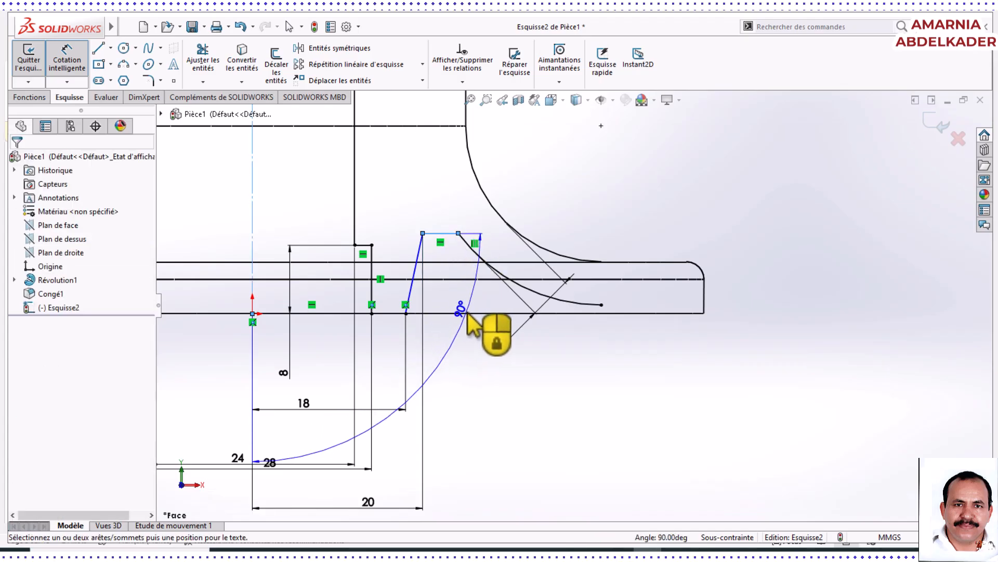
left_click(467, 312)
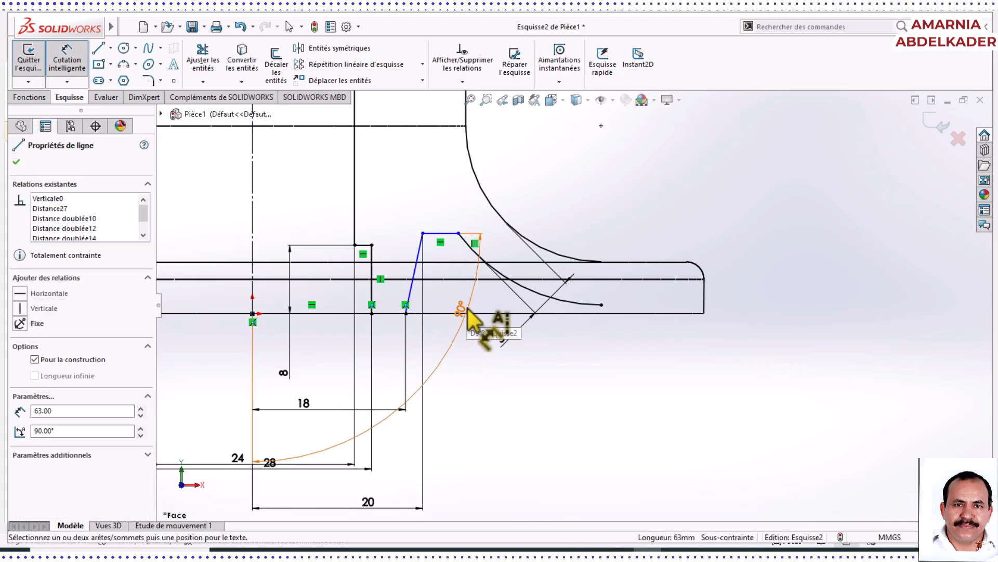
key("Escape")
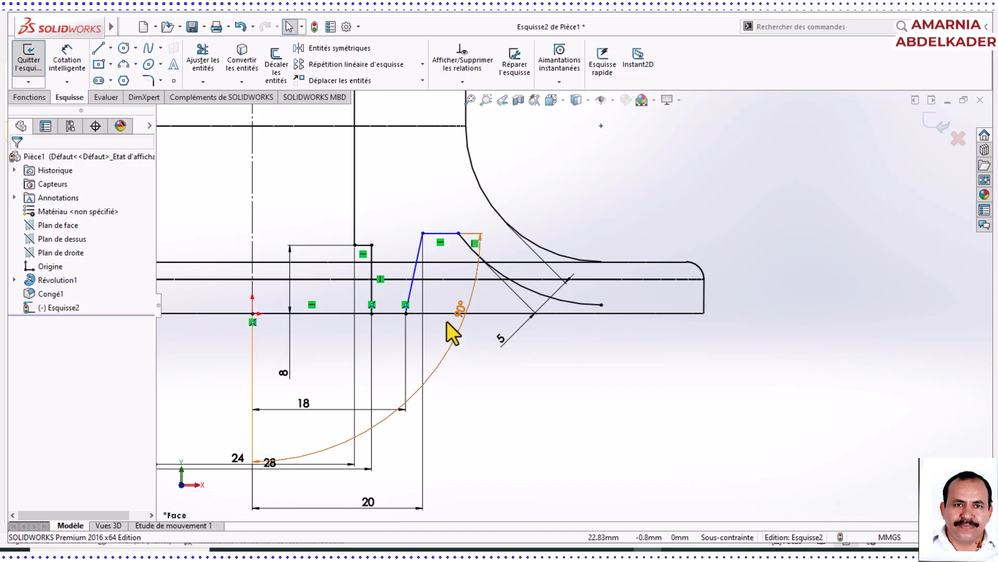
left_click(460, 319)
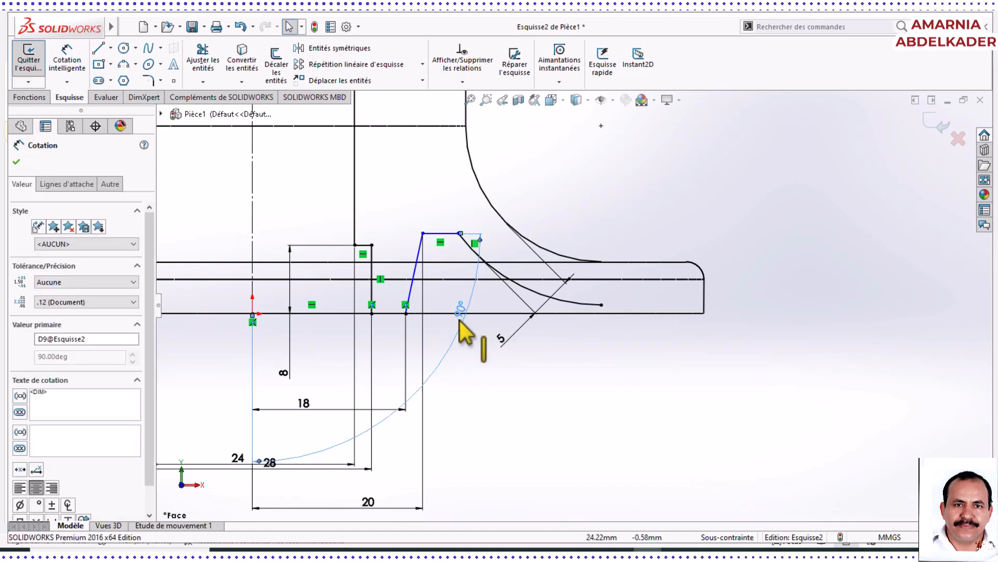
key("Delete")
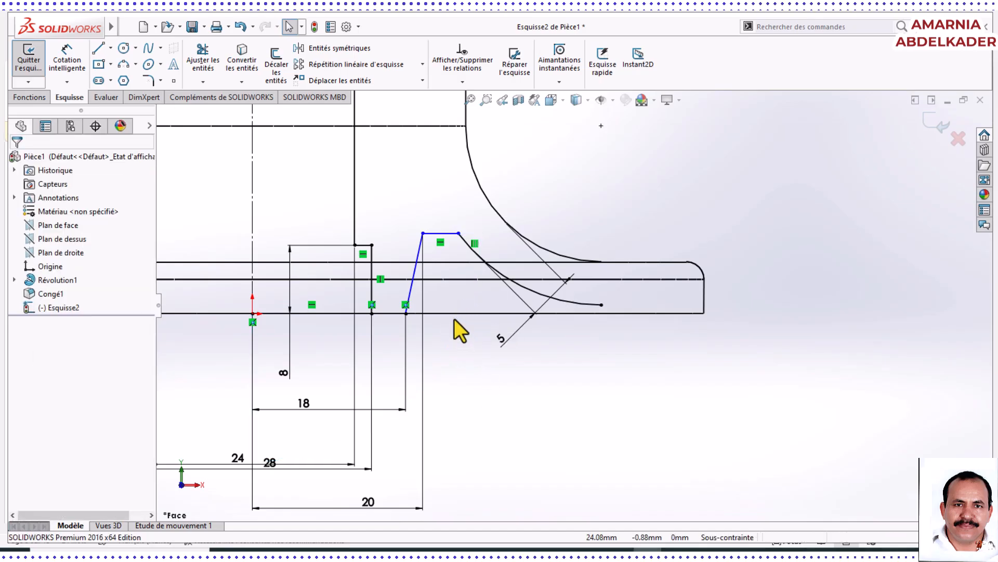
Try to dimension the length of the groove's short top edge, and delete that length dimension.
left_click(67, 62)
left_click(452, 234)
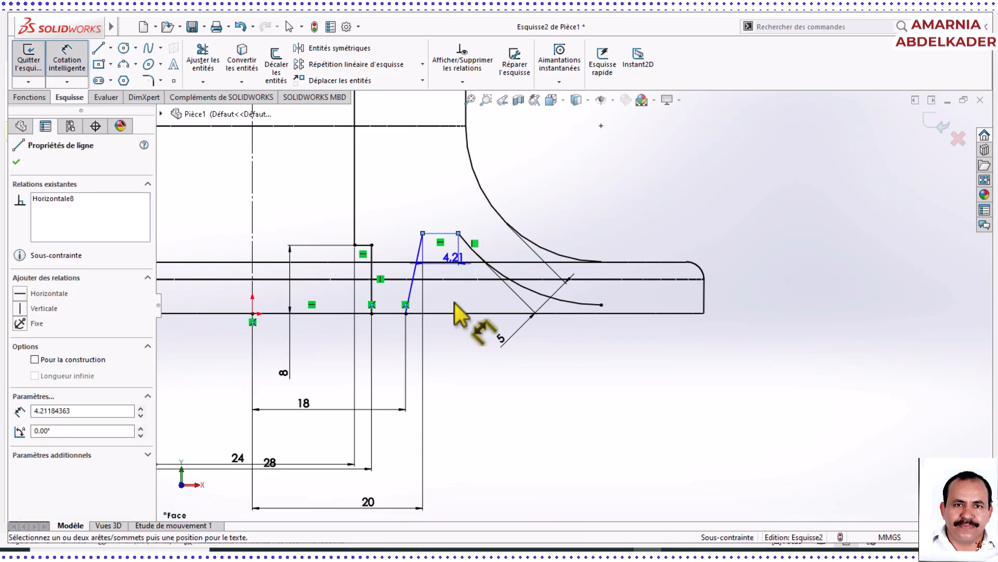
left_click(457, 324)
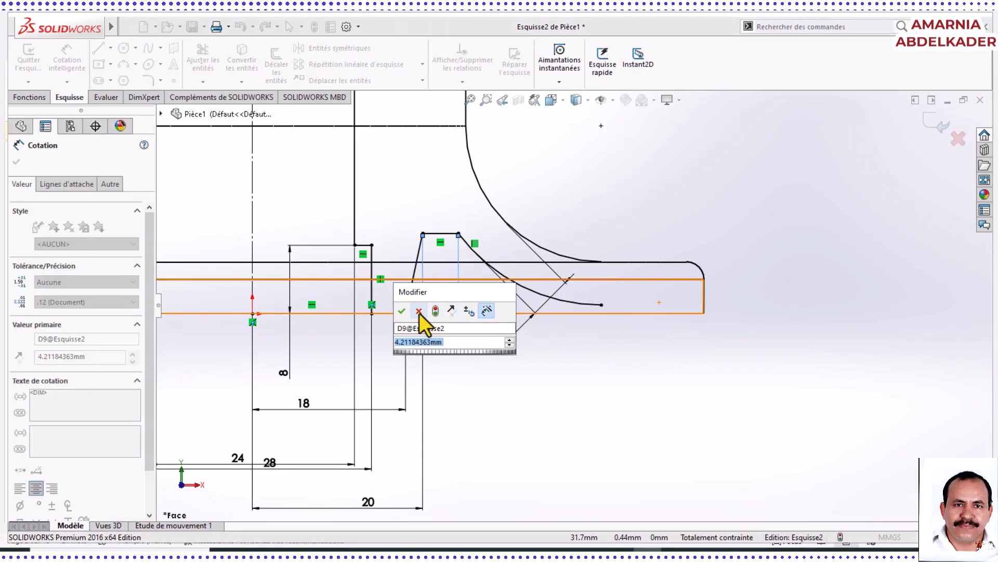
left_click(419, 312)
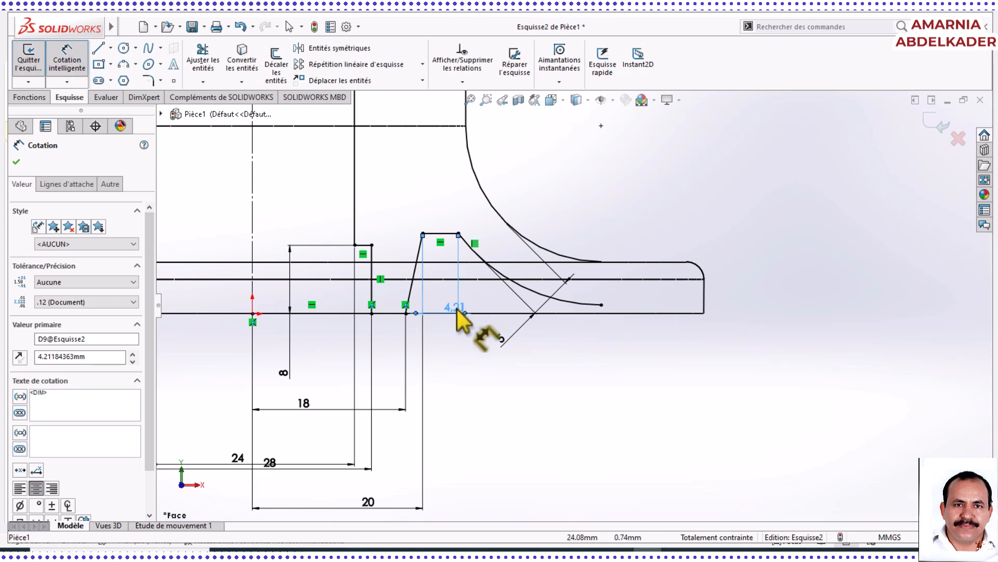
key("Delete")
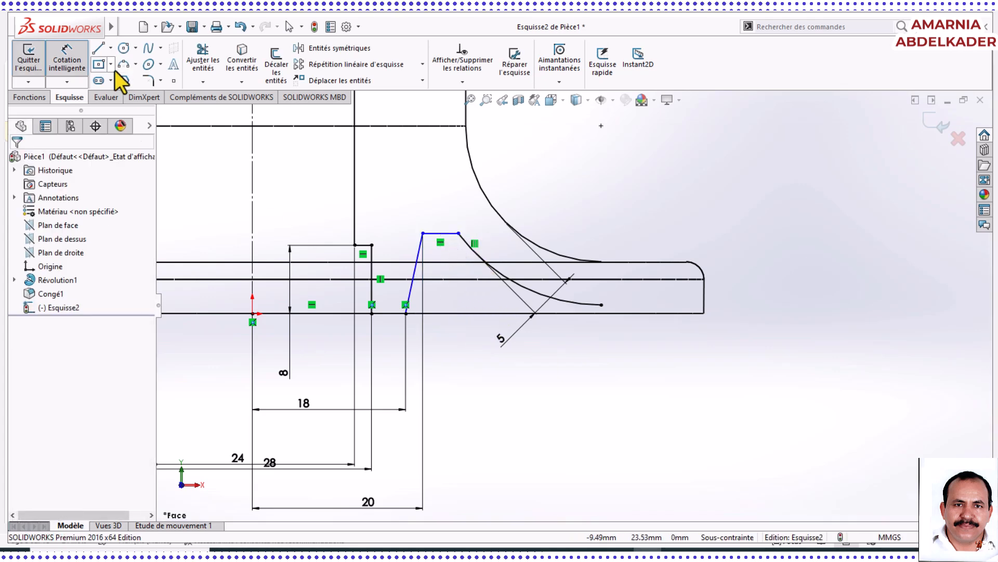
Dimension the groove's top edge at 11 mm above the part's bottom edge.
left_click(472, 314)
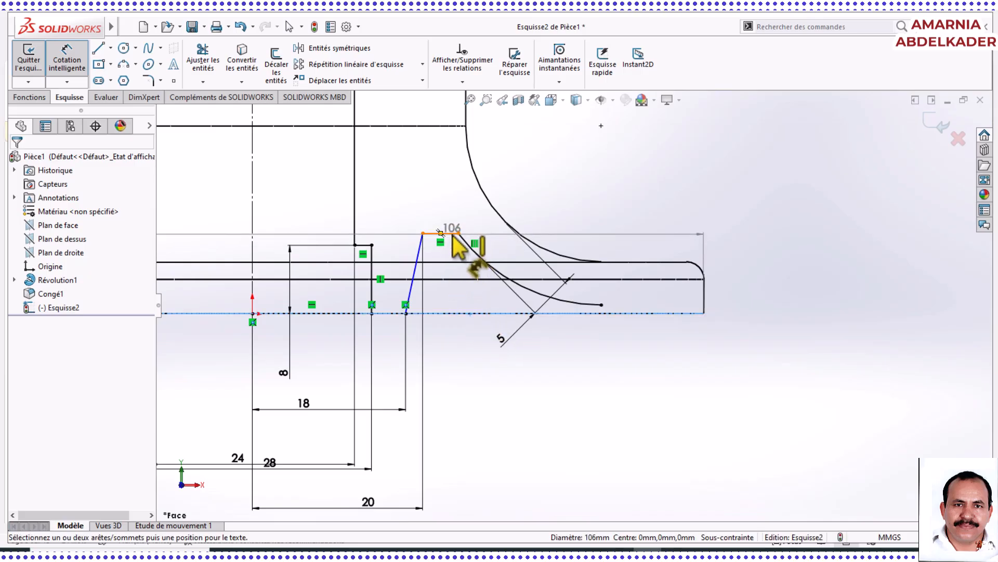
left_click(450, 233)
left_click(793, 282)
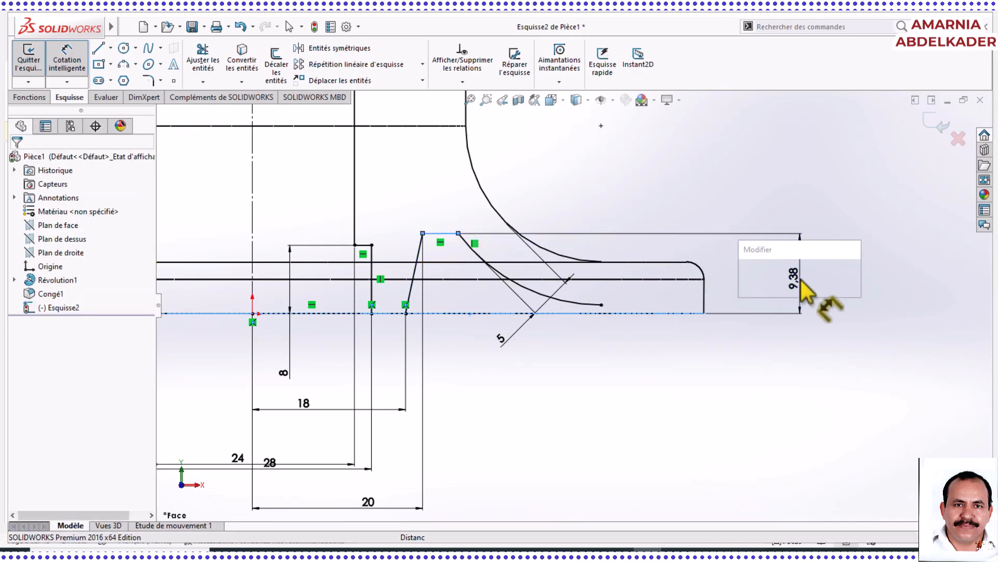
type("11")
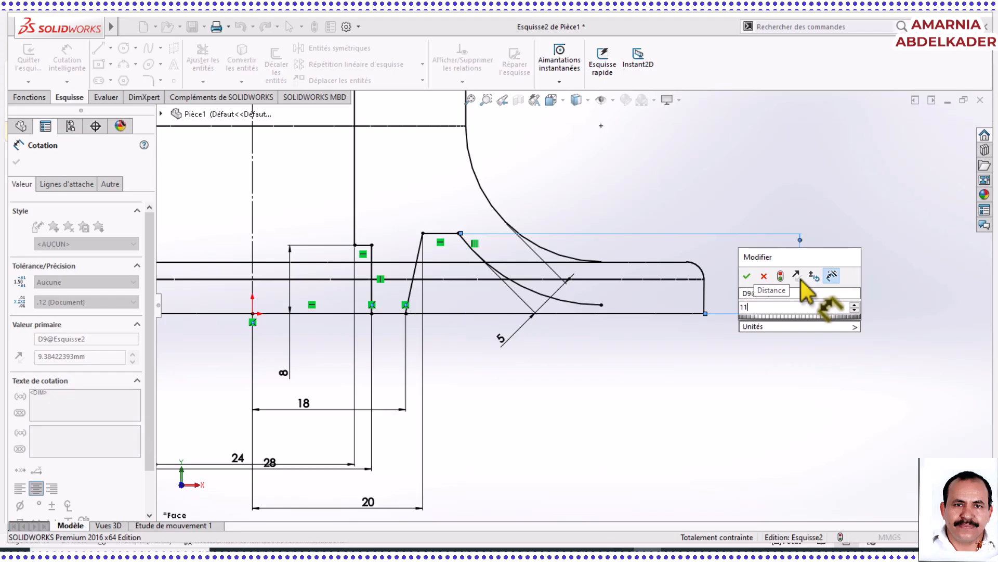
key("Return")
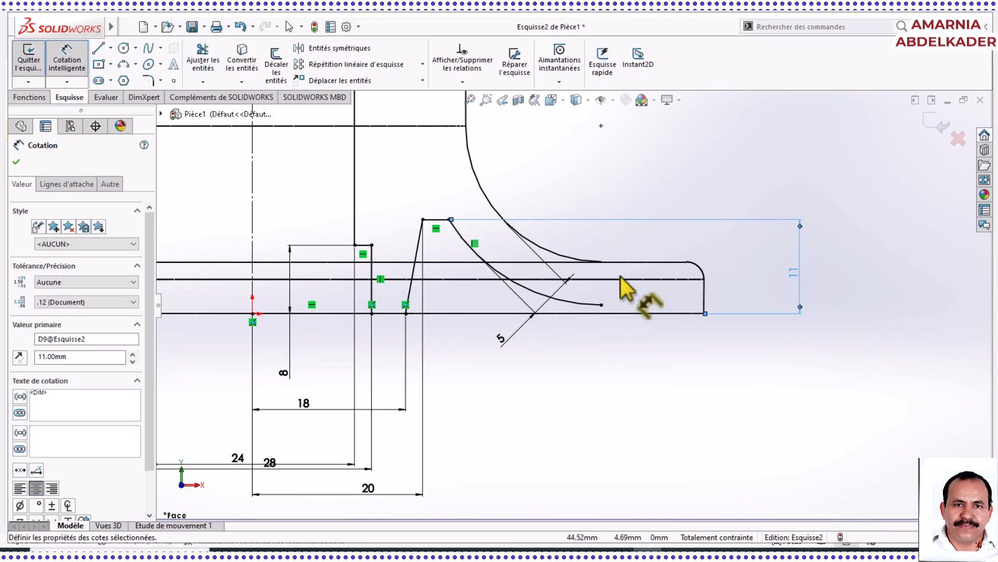
Close the groove profile with lines about 26 mm outward along the bottom edge, 1 mm up, and horizontally back to the arc's end.
left_click(97, 52)
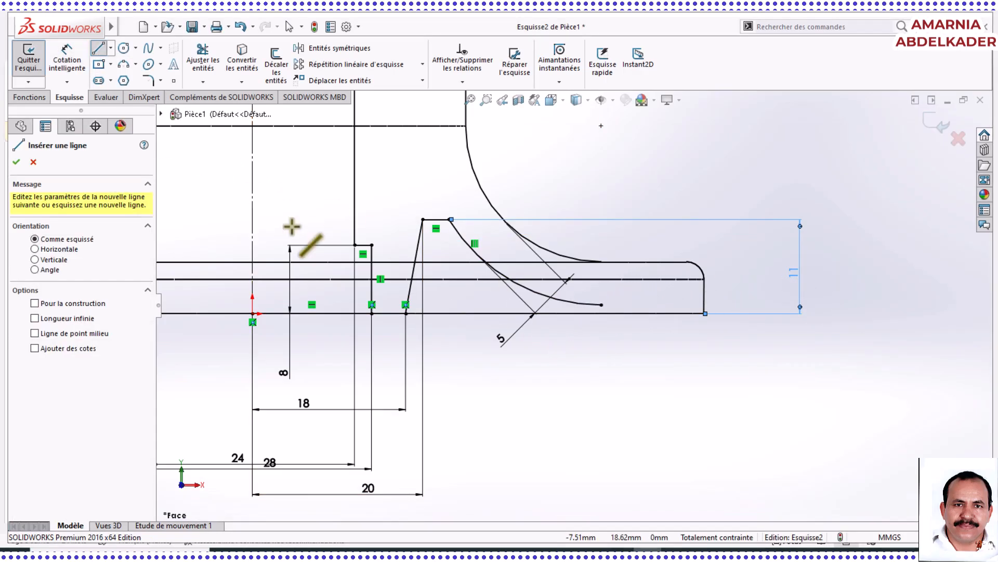
left_click(406, 313)
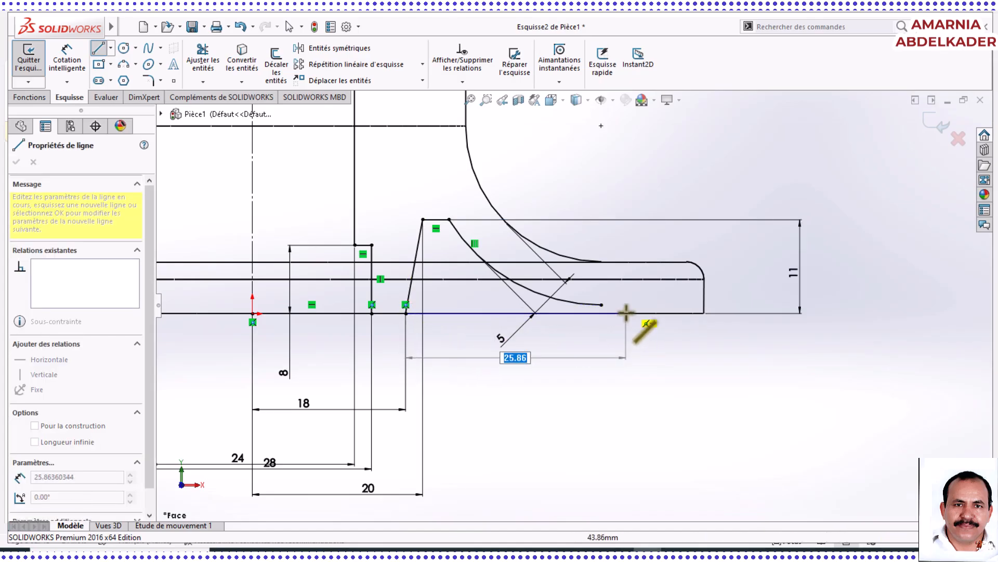
left_click(626, 313)
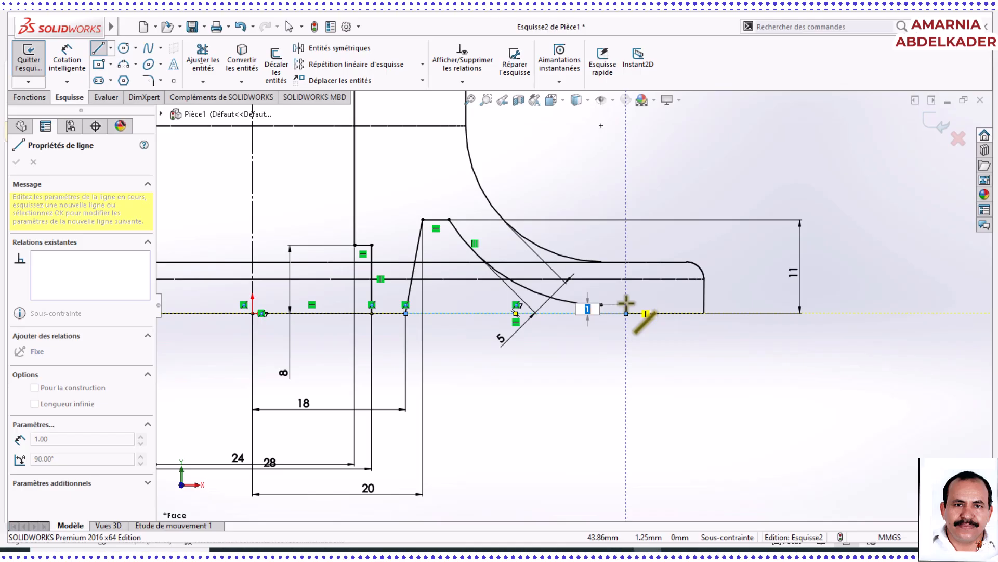
scroll(626, 303, "down", 6)
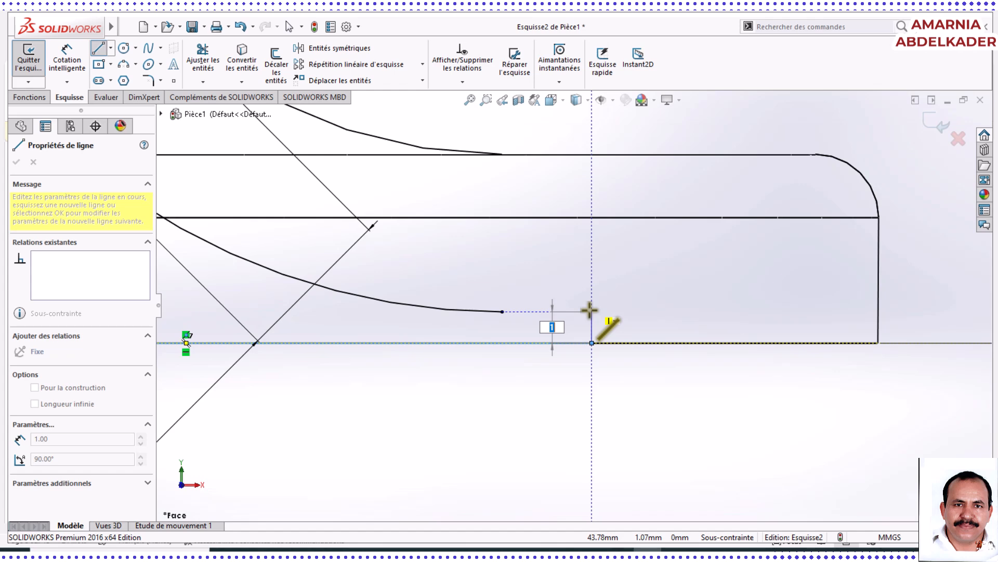
left_click(590, 311)
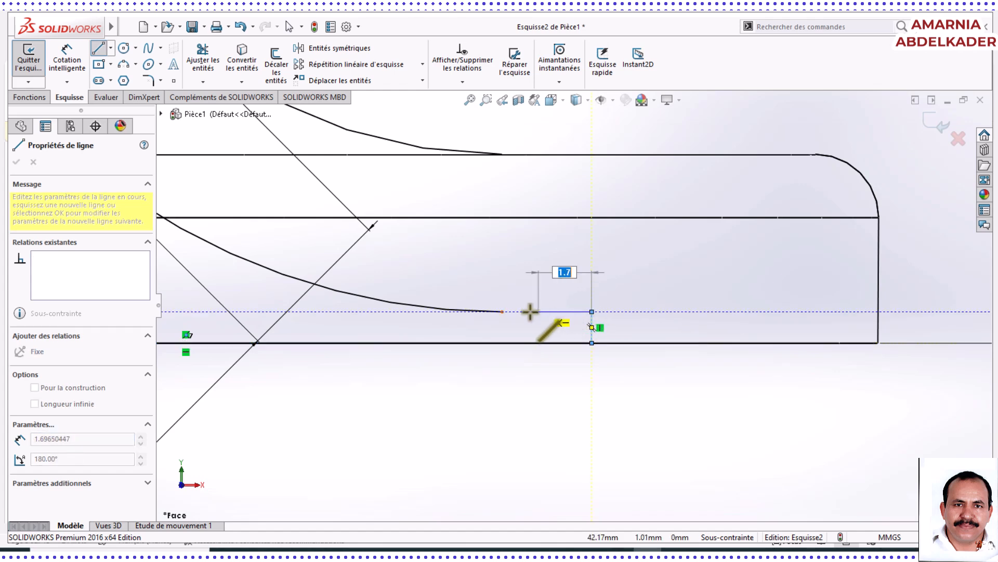
left_click(503, 312)
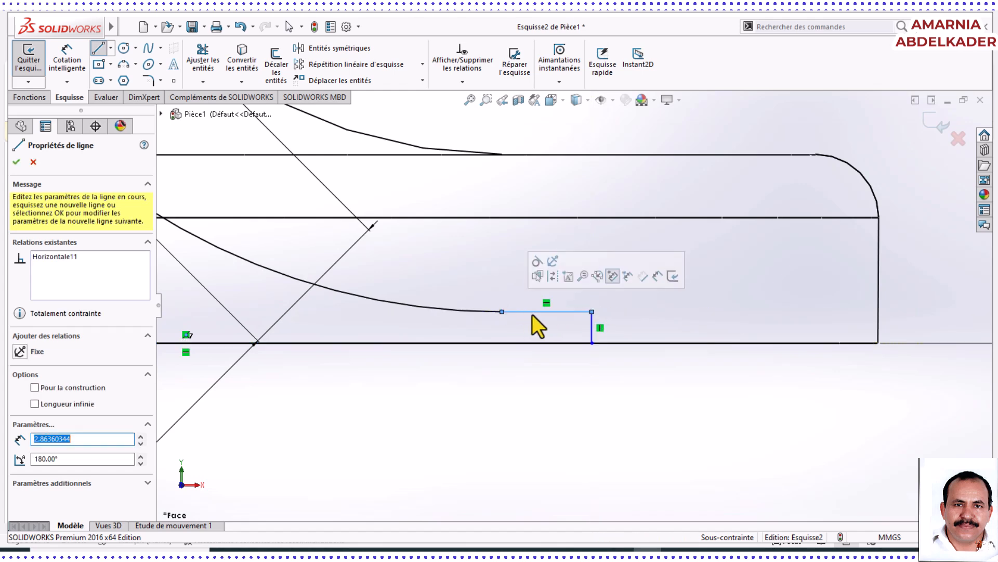
right_click(534, 314)
left_click(553, 327)
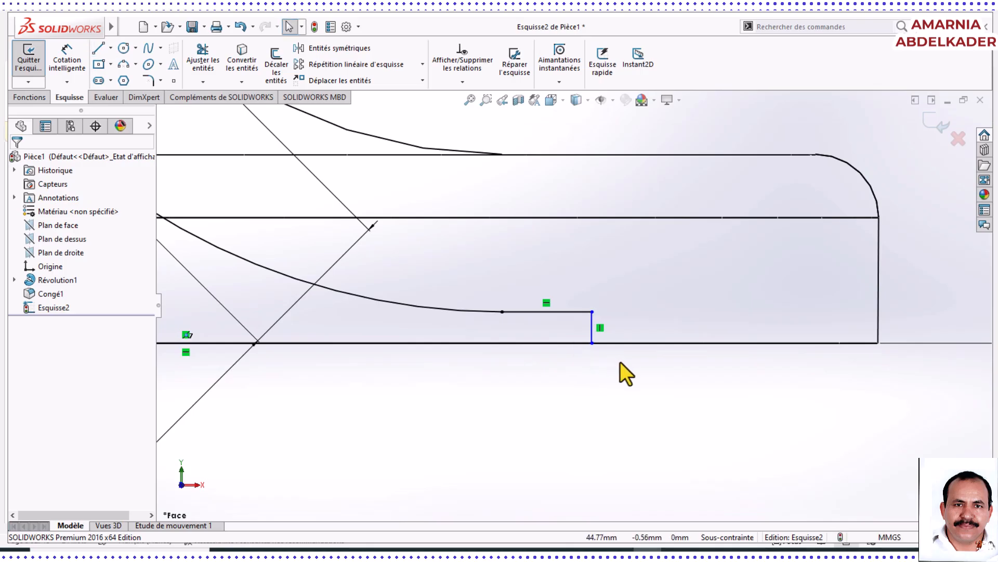
Dimension the groove's outer lower corner at 43 mm from the centerline, checking the value in the Word reference sketch.
scroll(620, 361, "up", 8)
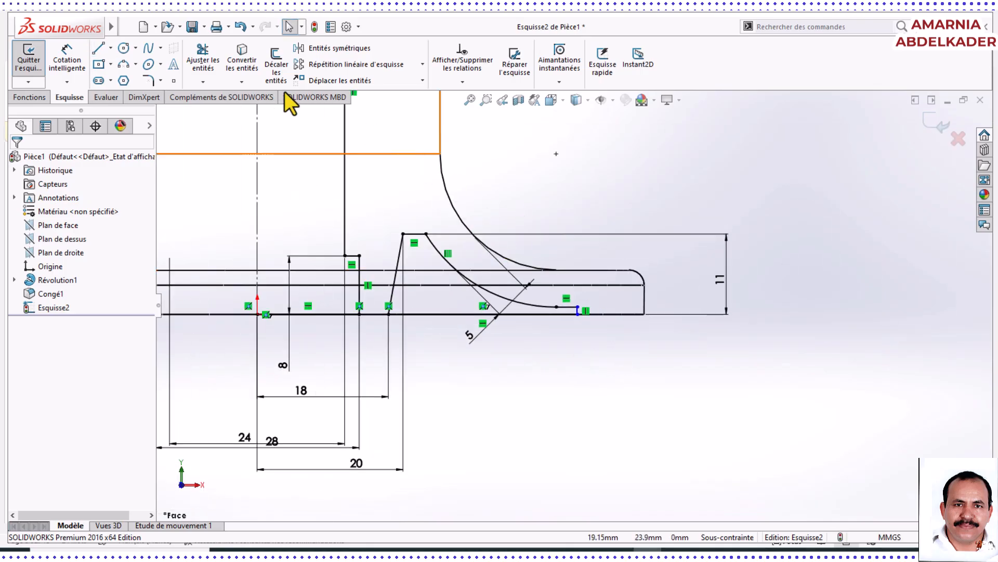
left_click(67, 58)
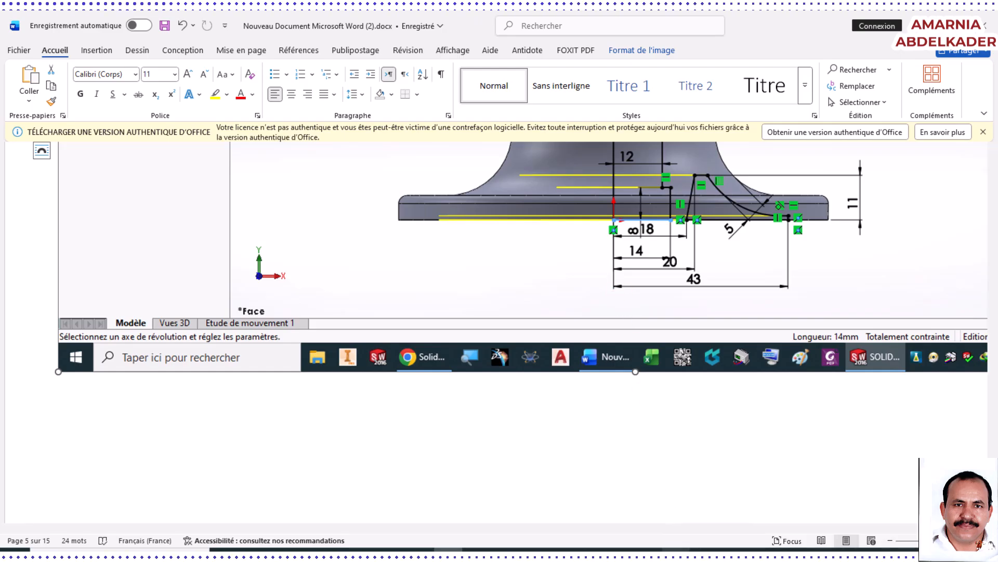
key("alt+Tab")
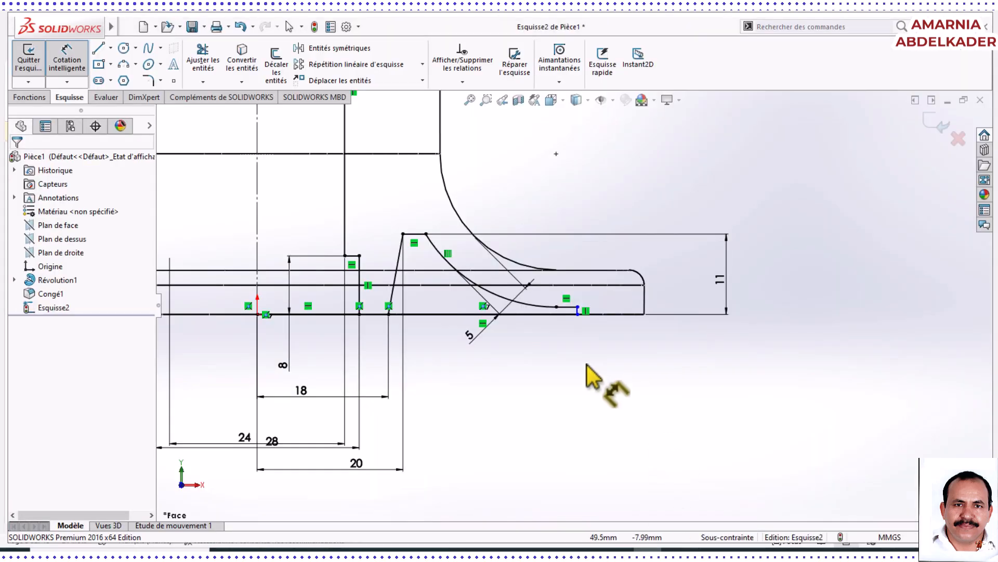
left_click(577, 314)
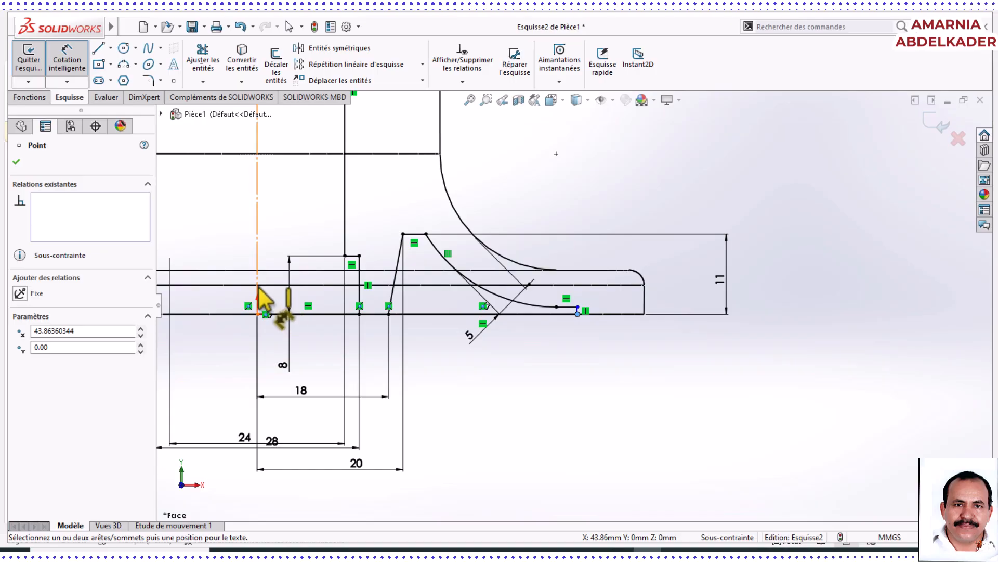
left_click(258, 304)
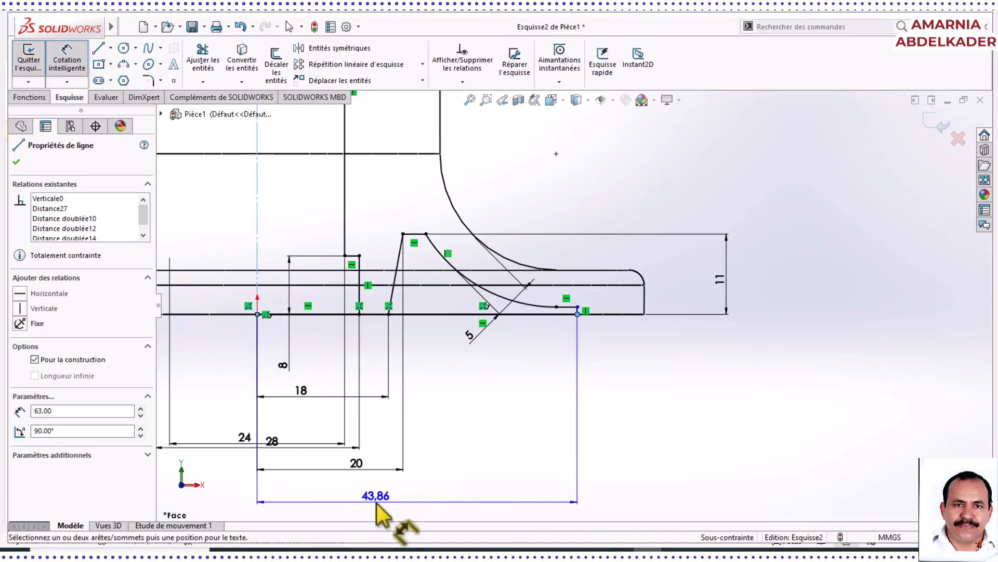
left_click(377, 503)
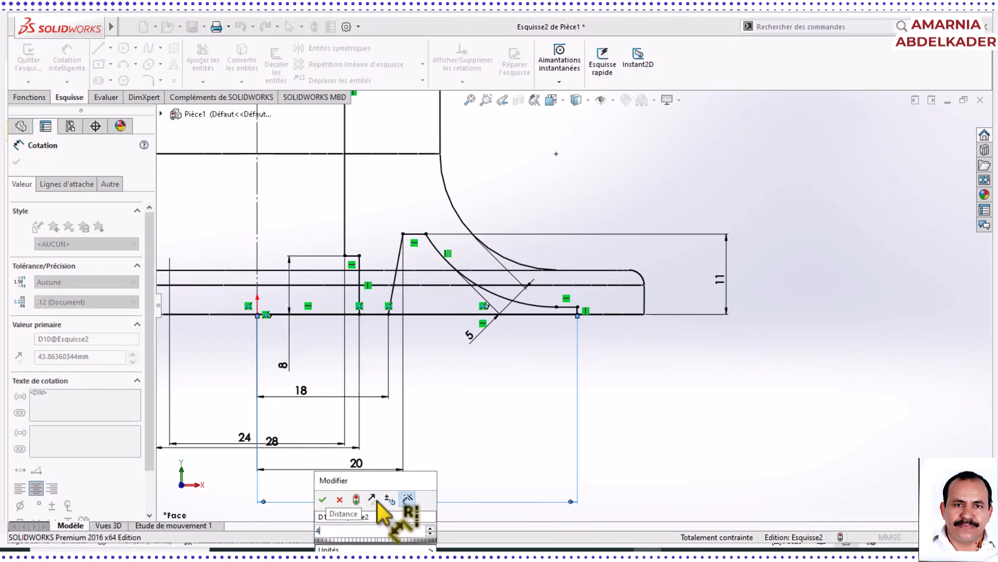
type("43")
key("Return")
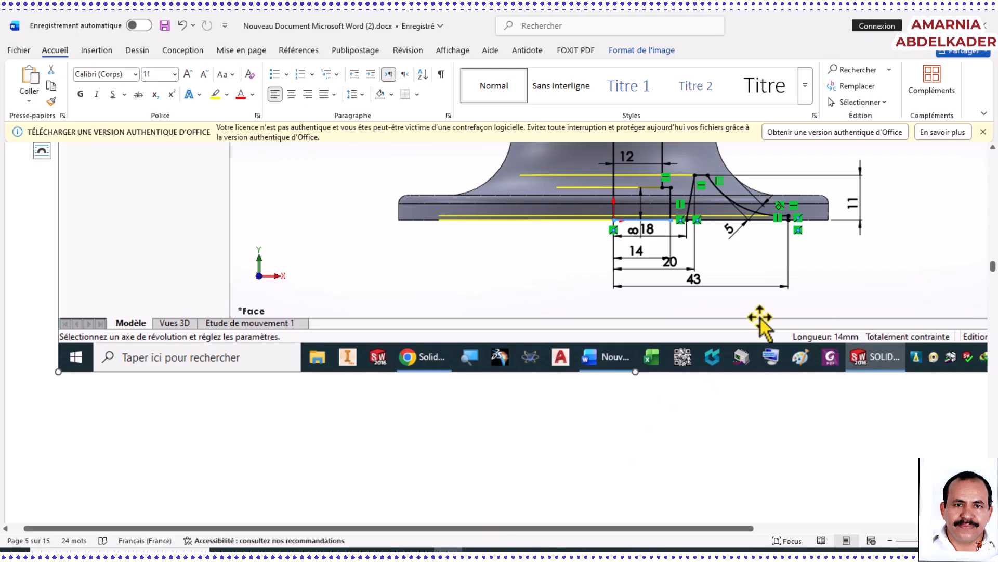
Paste the screenshot of the radius-dimensioned groove sketch into the Word document, examine the profile's outer end, and return to SOLIDWORKS.
scroll(826, 227, "down", 1)
scroll(814, 223, "up", 3)
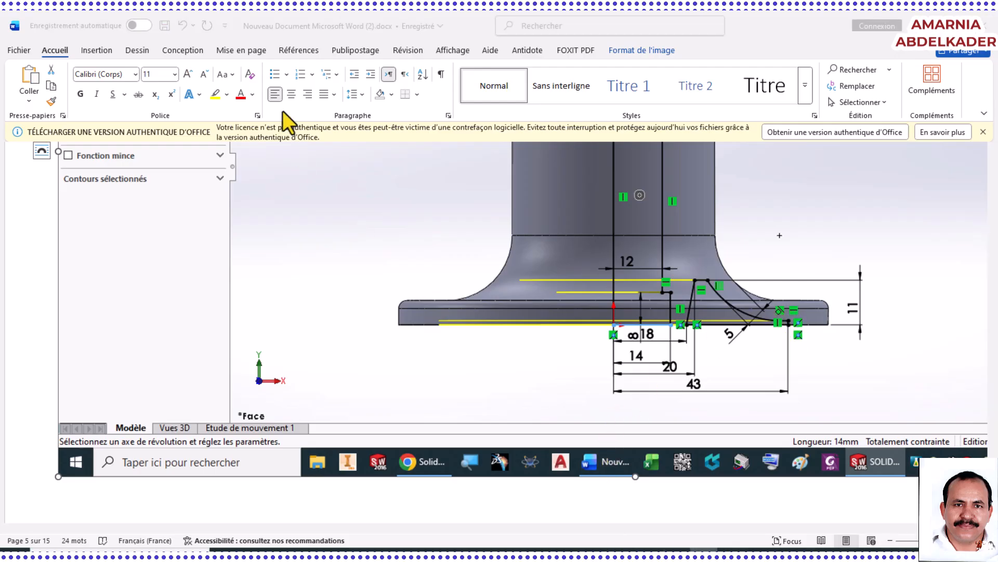
key("ctrl+v")
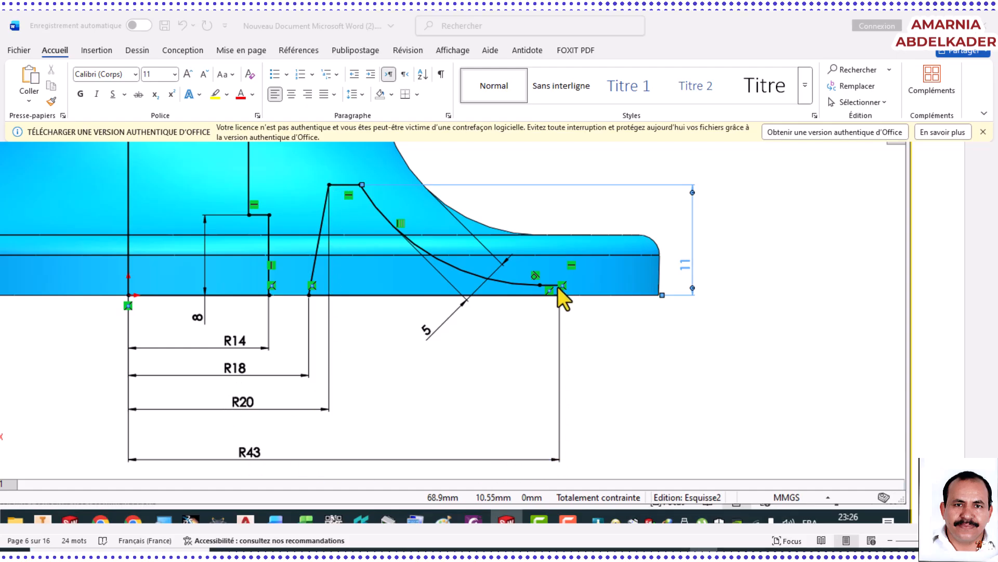
scroll(557, 286, "down", 2)
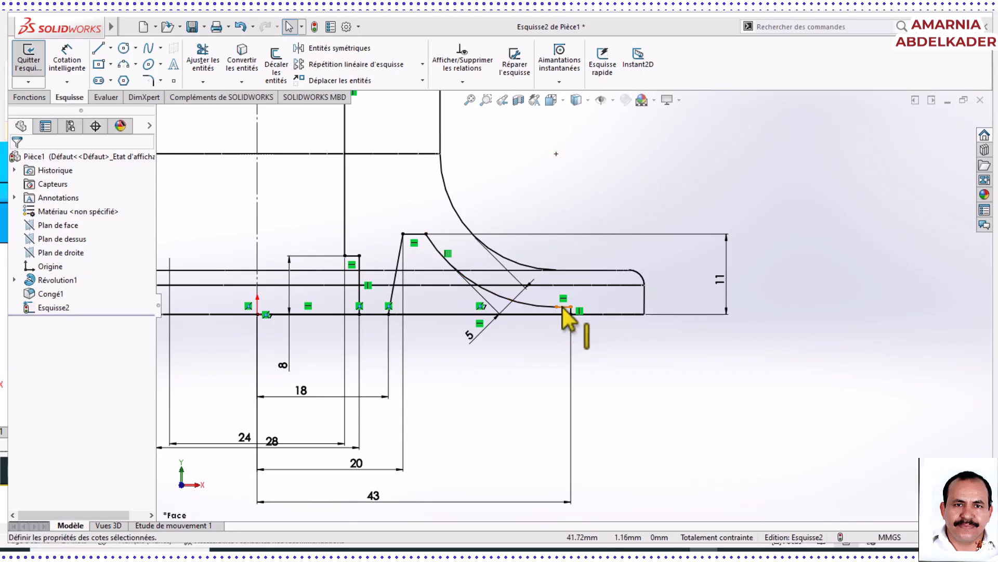
Tidy the sketch by repositioning the 8, 24, 28 and 18 mm dimensions so they stack in order below the part.
left_click_drag(283, 367, 282, 333)
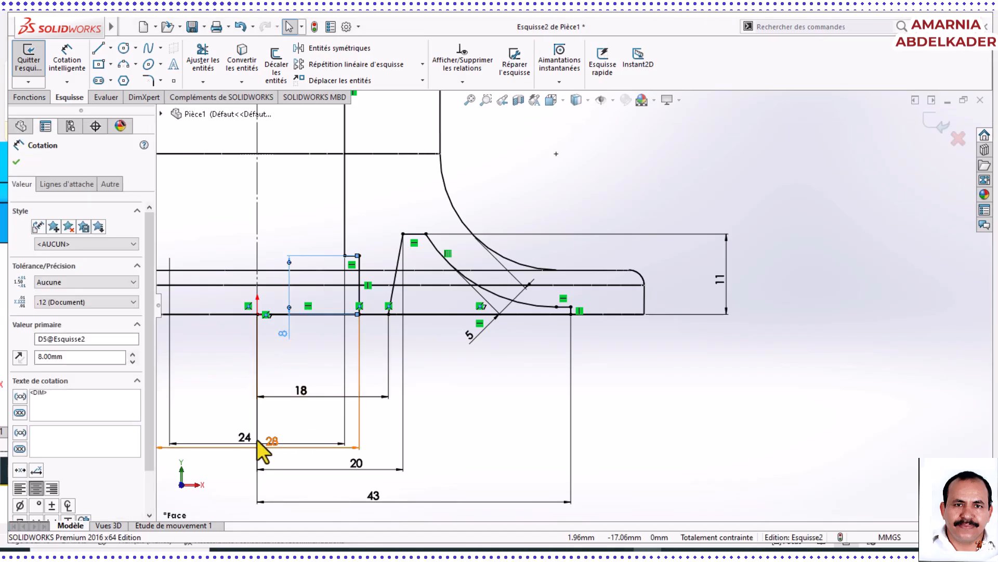
left_click_drag(243, 439, 283, 365)
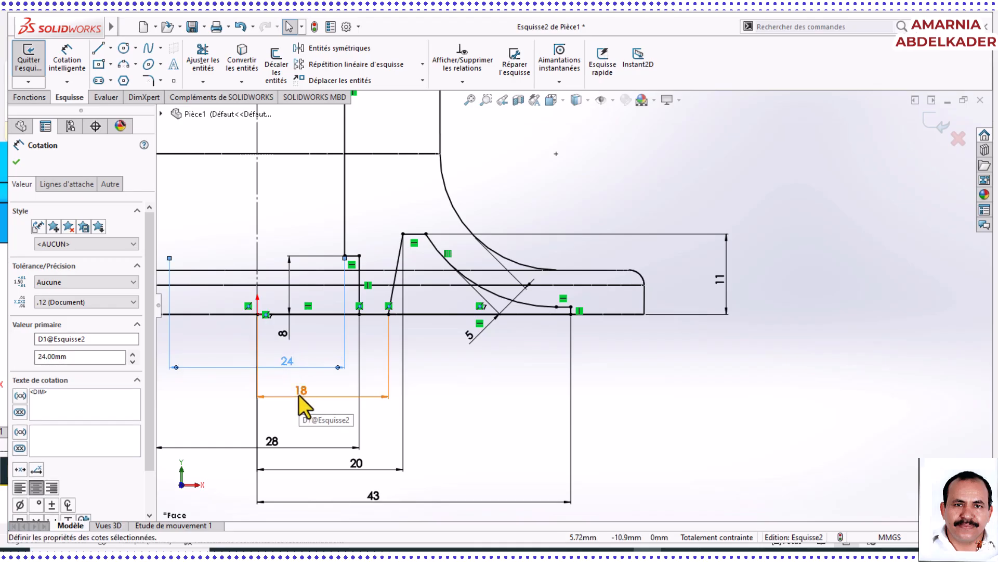
left_click_drag(299, 392, 298, 387)
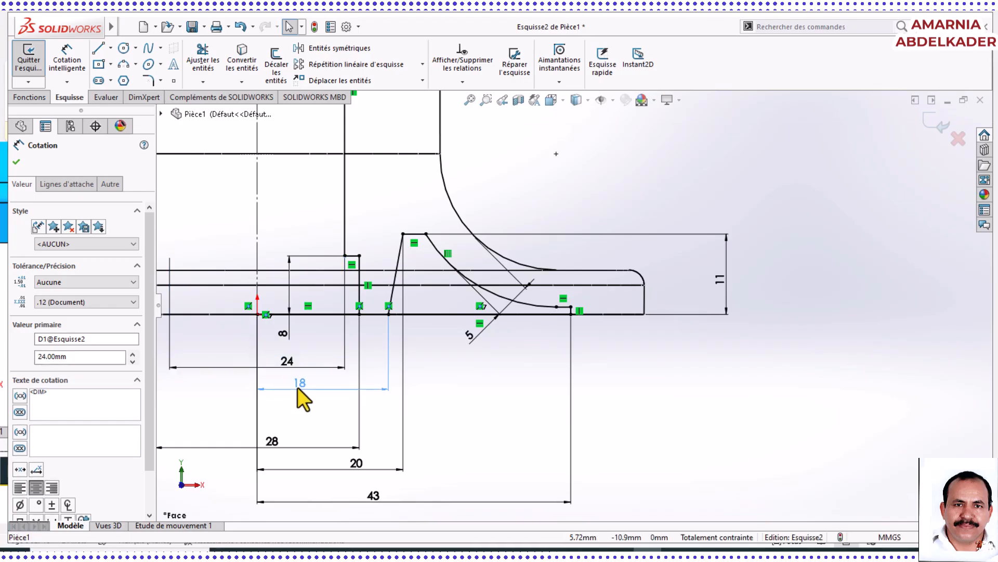
left_click(271, 442)
mouse_move(270, 445)
left_mouse_down()
mouse_move(280, 414)
mouse_move(267, 380)
mouse_move(301, 397)
mouse_move(297, 416)
left_mouse_up()
scroll(338, 302, "up", 5)
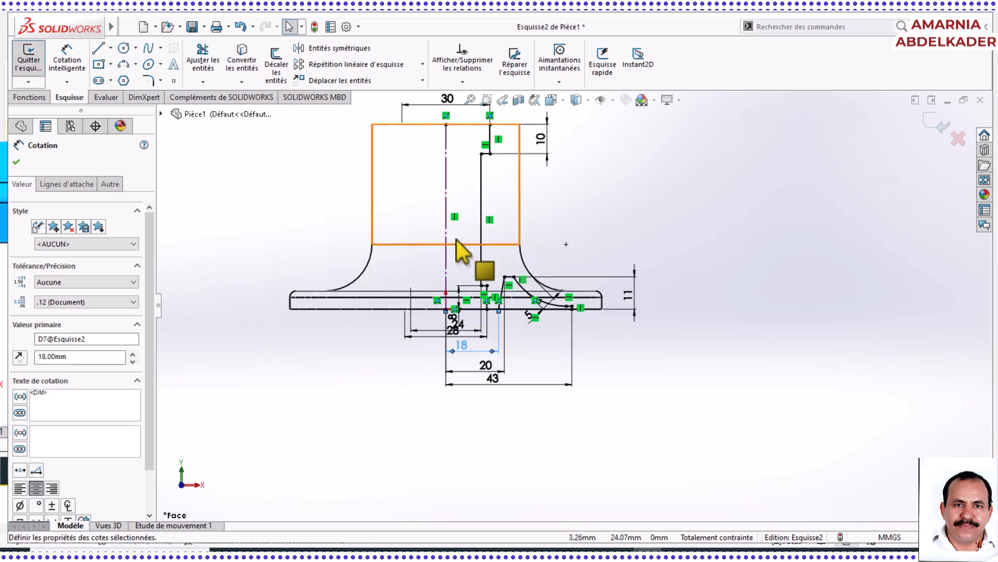
scroll(457, 239, "down", 3)
scroll(468, 335, "down", 2)
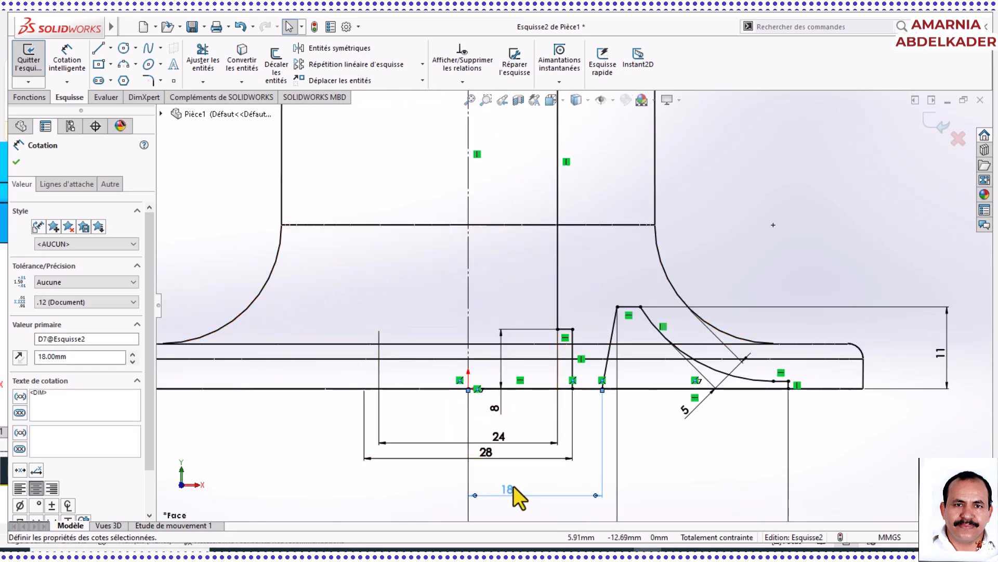
Make the groove's large arc tangent to the short horizontal line at the profile's outer end.
scroll(567, 493, "up", 1)
scroll(571, 504, "up", 2)
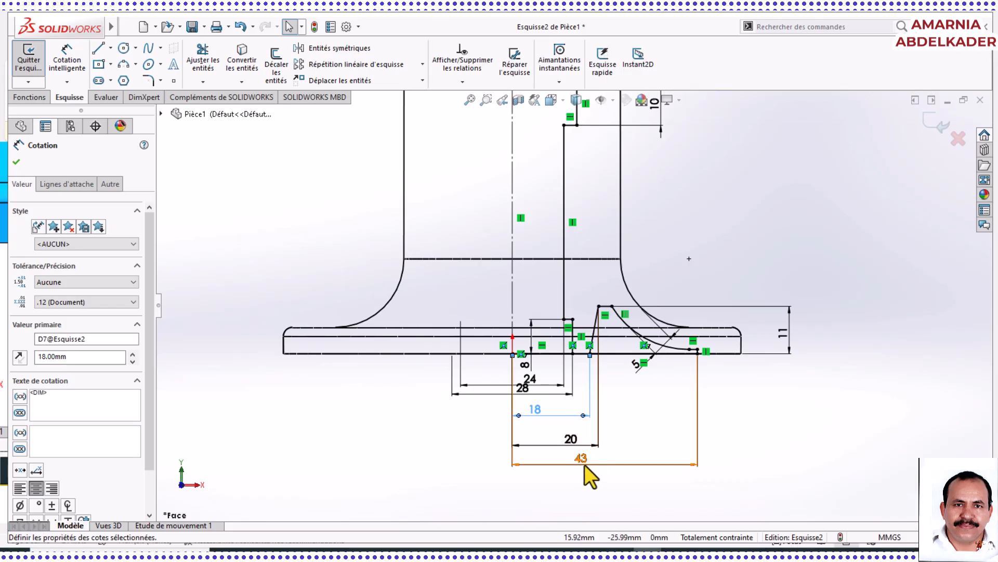
scroll(695, 351, "down", 5)
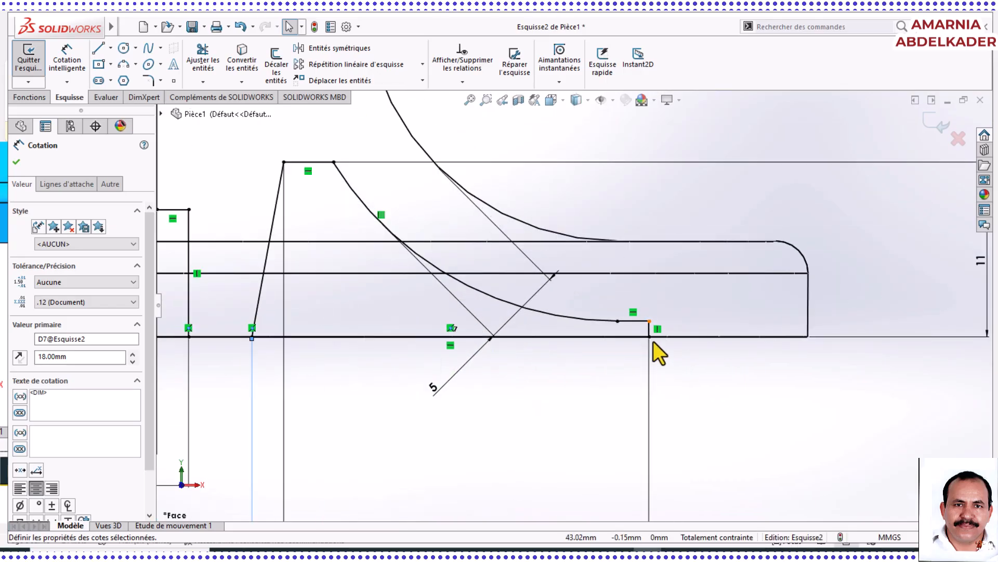
left_click(587, 304)
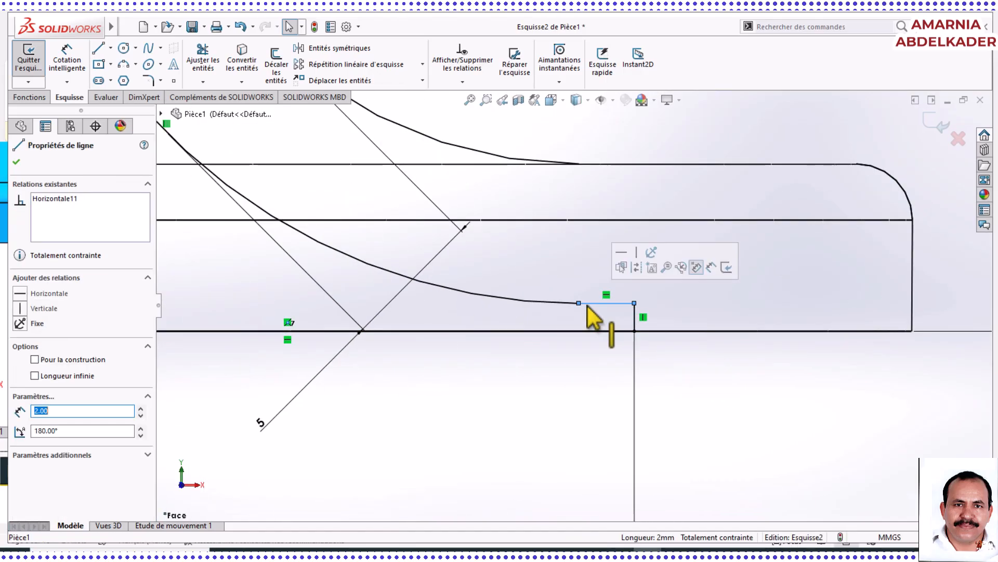
left_click(542, 305)
left_click(541, 305, "ctrl")
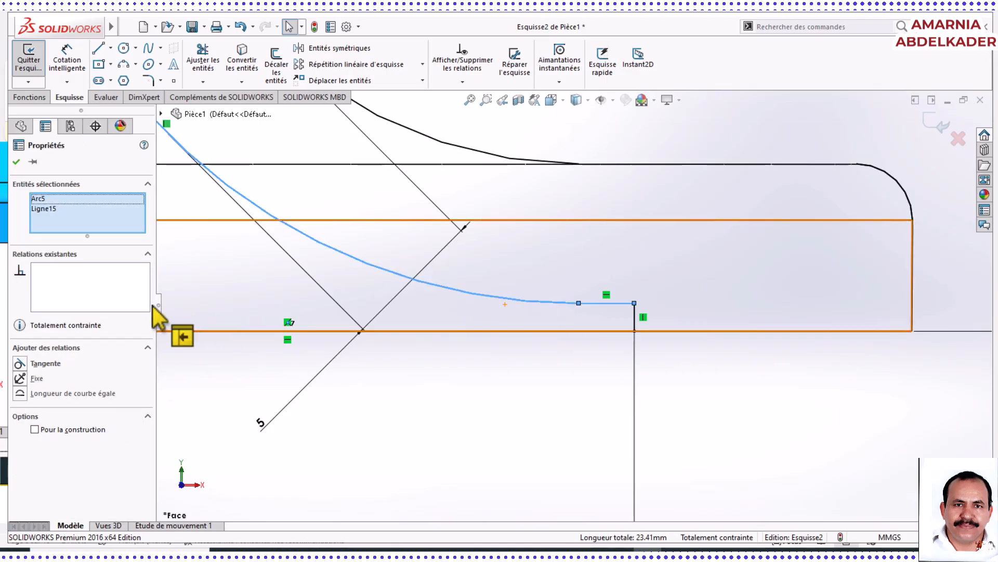
left_click(19, 364)
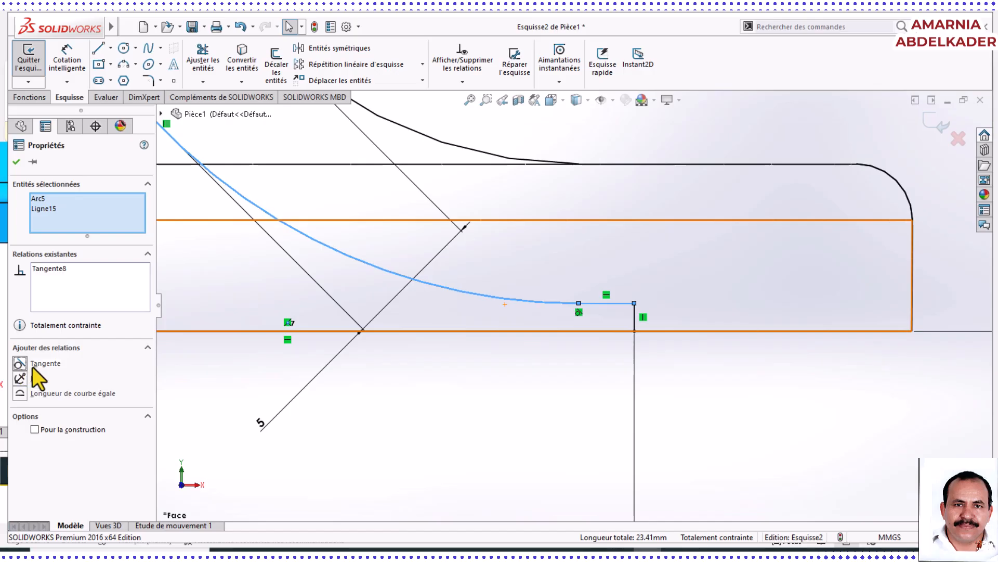
left_click(16, 162)
Convert the vertical construction centerline through the origin into a solid line closing the bore profile.
scroll(659, 350, "up", 4)
scroll(581, 310, "up", 3)
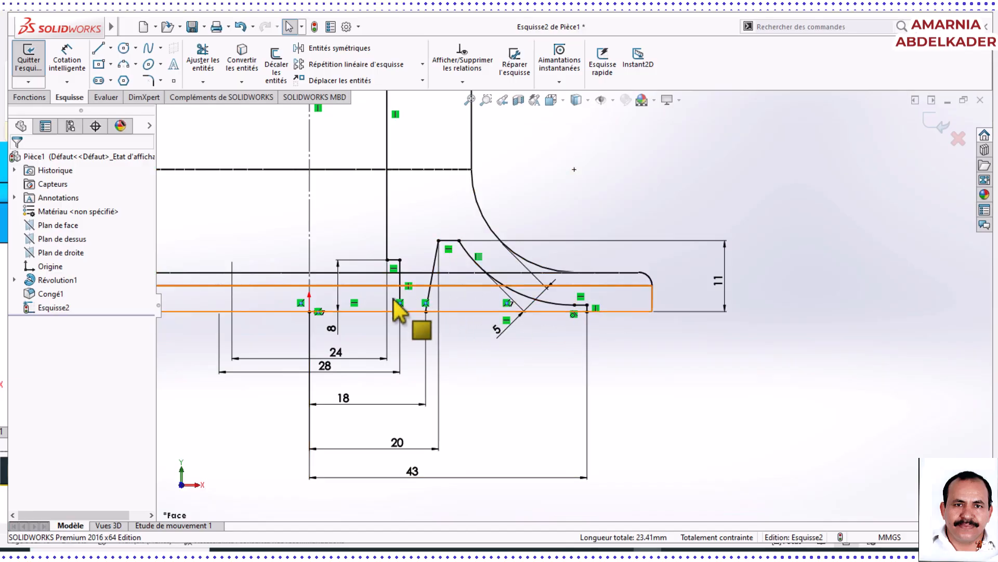
scroll(393, 300, "up", 2)
scroll(457, 290, "up", 2)
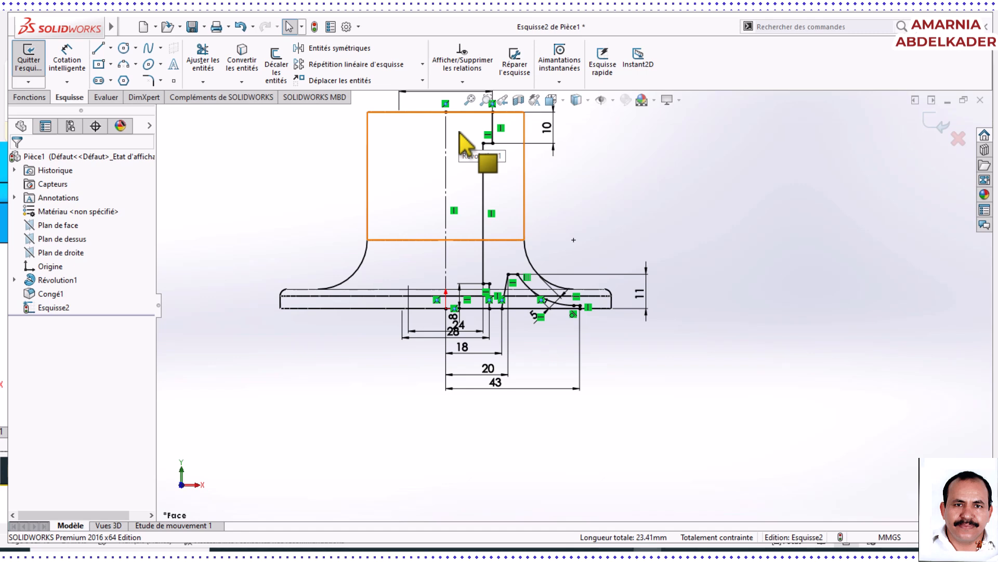
left_click(445, 177)
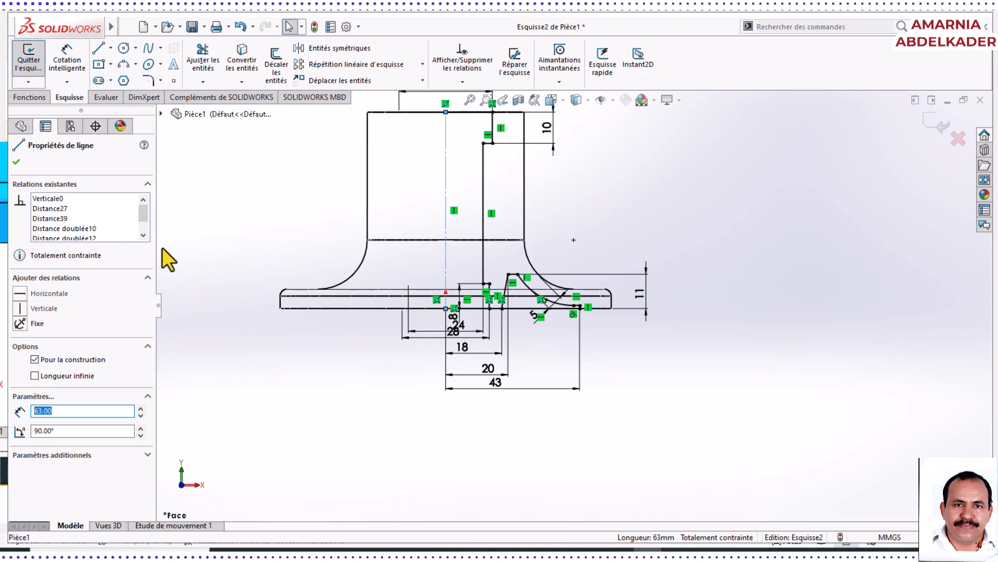
left_click(34, 360)
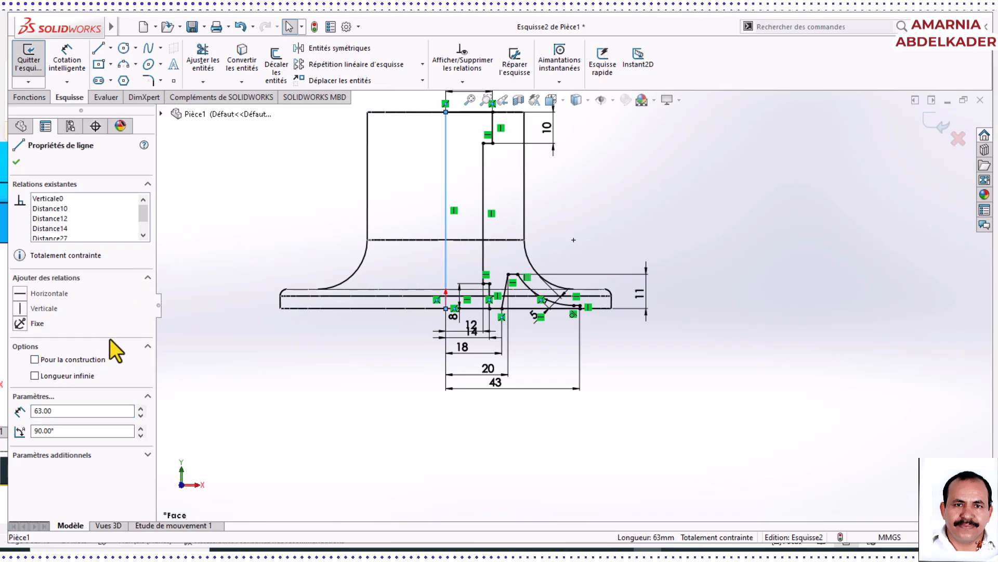
Start a revolved cut from the fully constrained sketch, using its 63 mm vertical line at the part's centre as the axis of revolution.
left_click(17, 162)
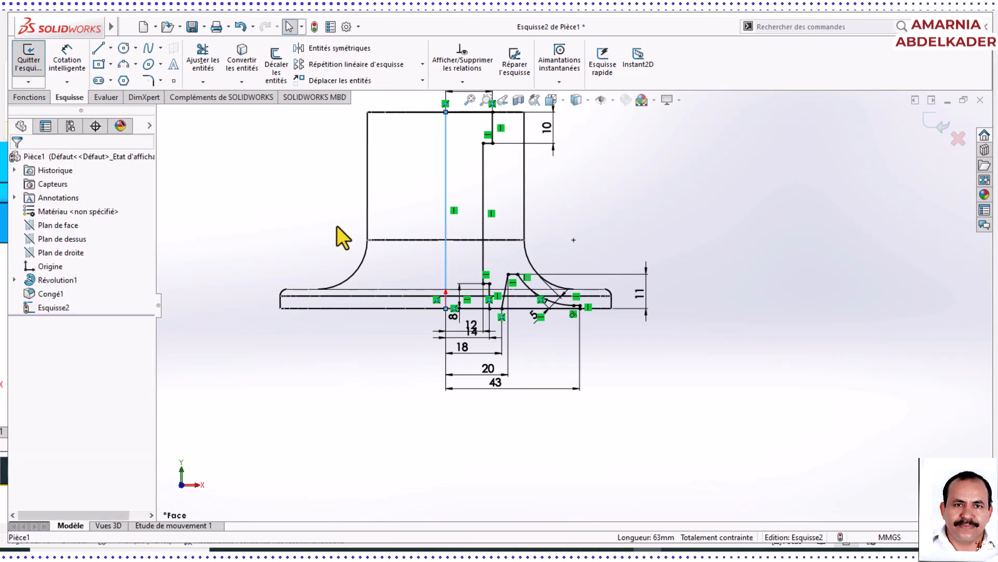
left_click(297, 192)
scroll(566, 267, "down", 2)
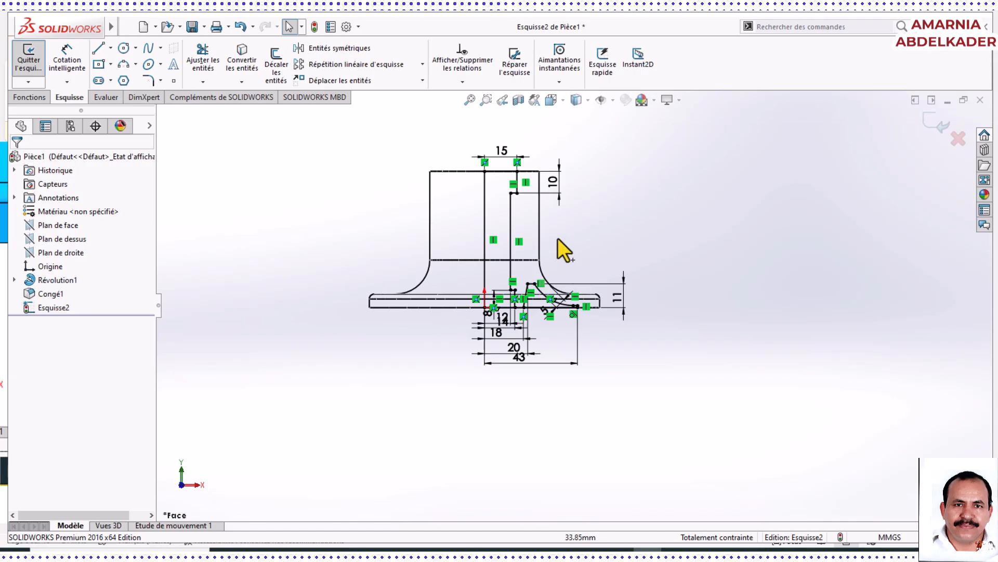
scroll(557, 237, "down", 1)
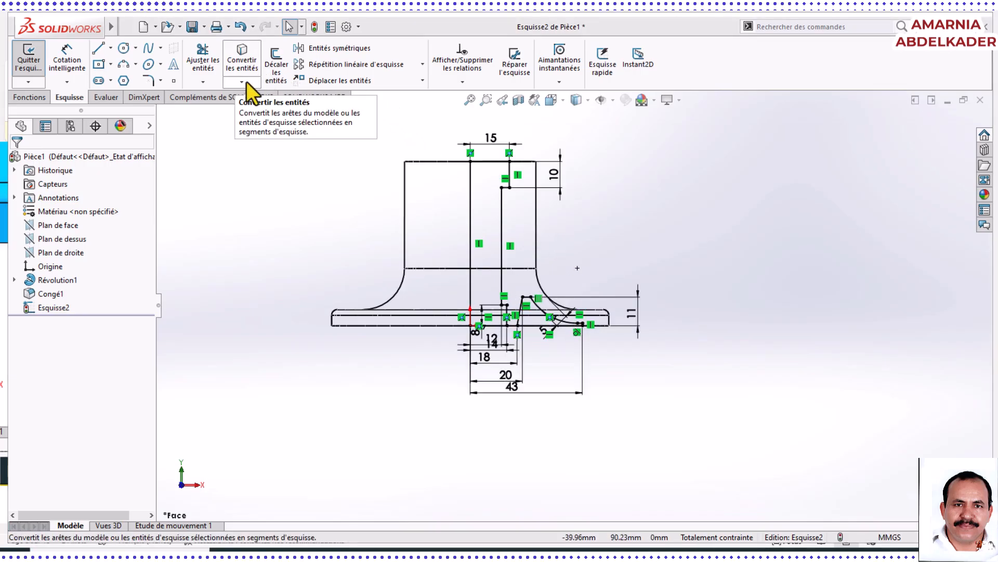
left_click(37, 98)
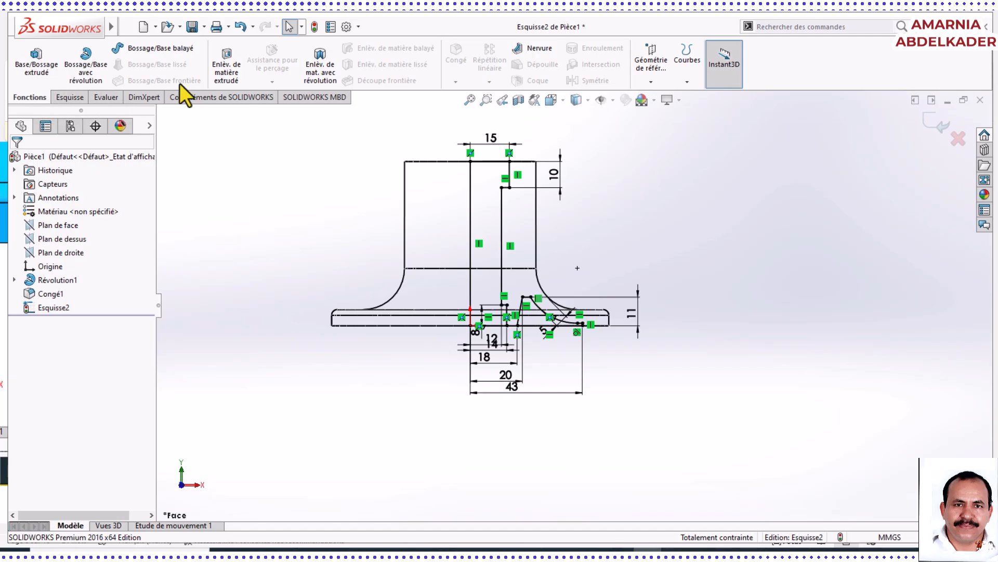
left_click(330, 79)
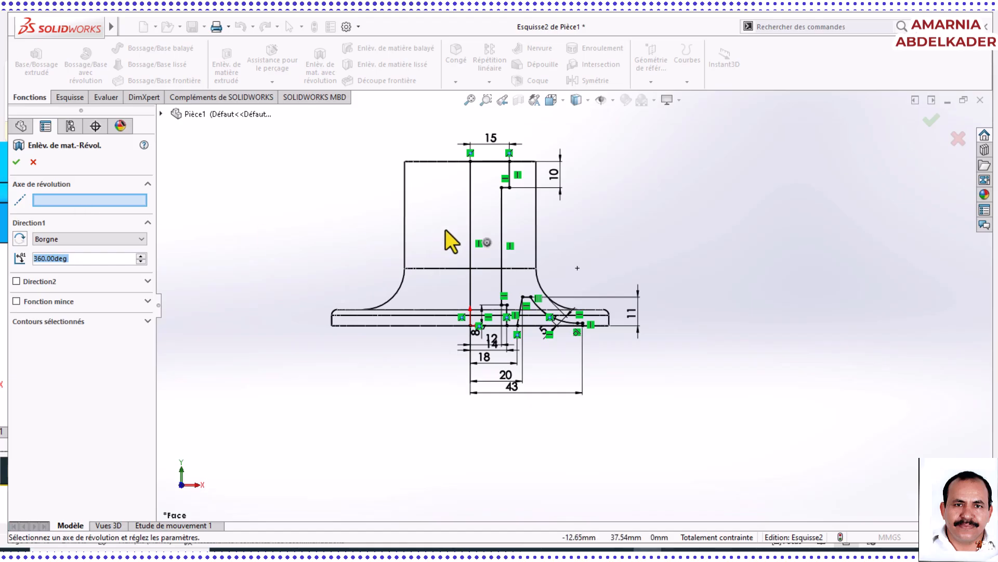
left_click(471, 231)
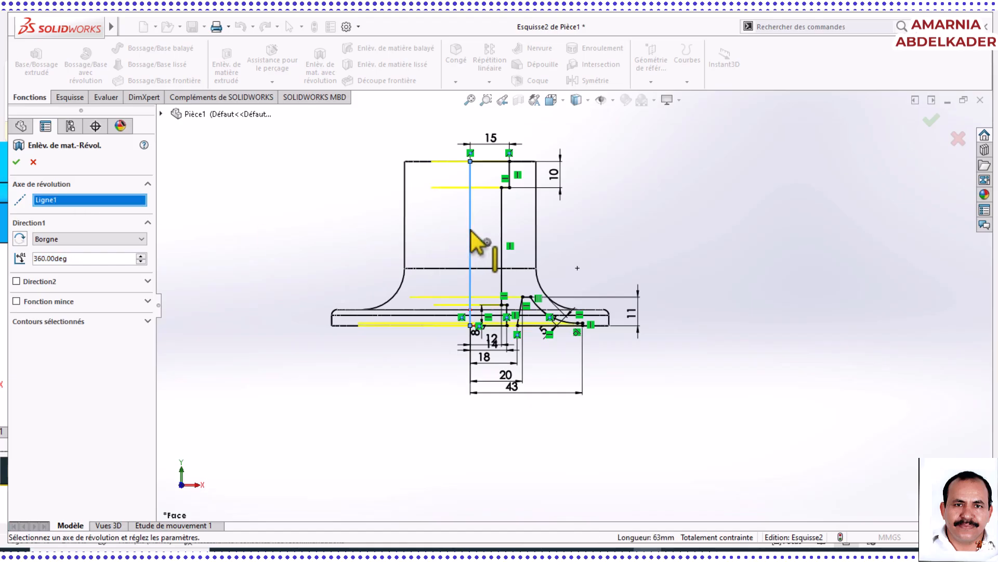
Show the part shaded with edges in isometric orientation and complete the revolved cut through 360 degrees.
mouse_move(577, 242)
middle_mouse_down()
mouse_move(530, 299)
mouse_move(586, 290)
mouse_move(626, 170)
mouse_move(590, 258)
middle_mouse_up()
left_click(562, 98)
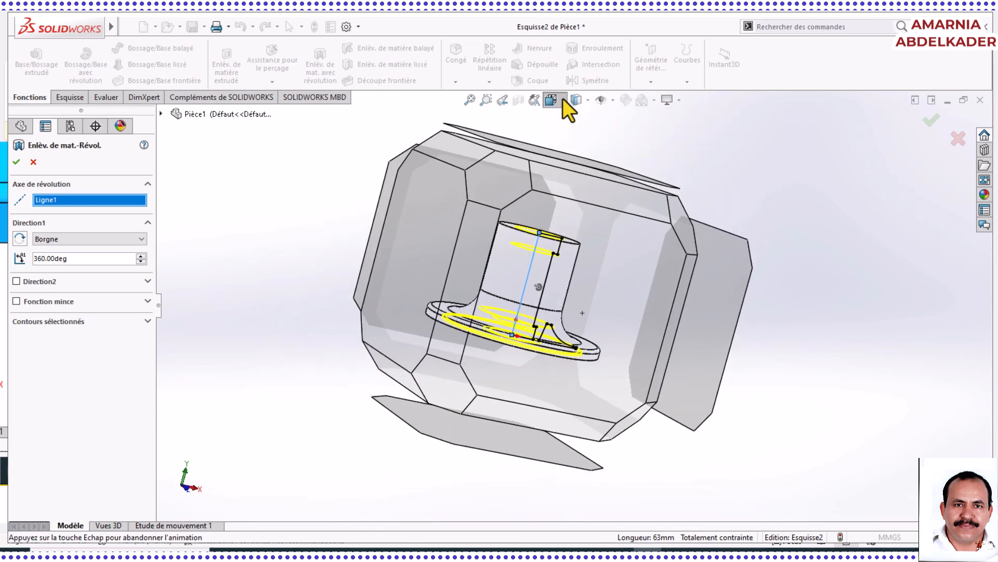
left_click(622, 136)
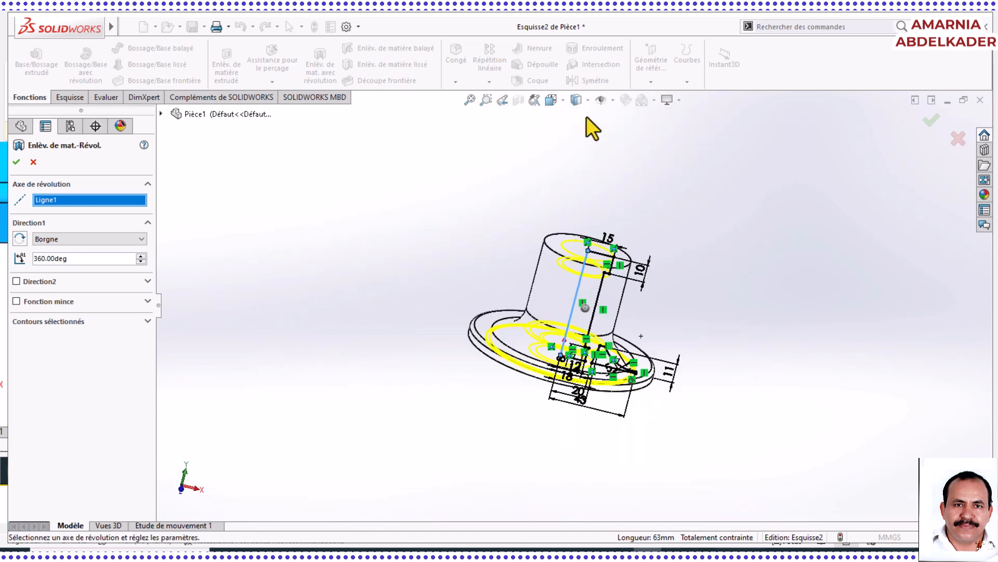
left_click(578, 100)
left_click(578, 118)
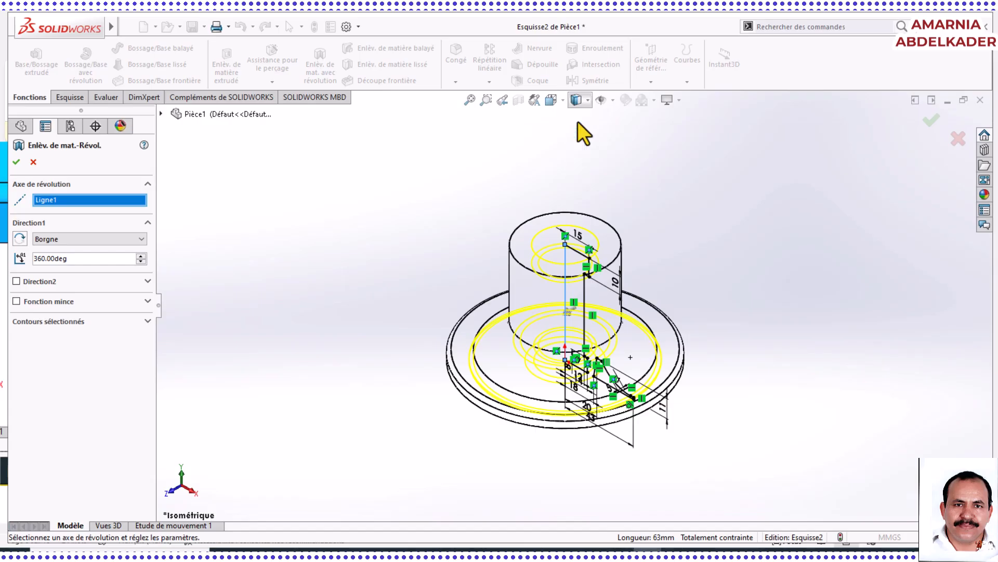
middle_click_drag(633, 252, 581, 213)
left_click(16, 163)
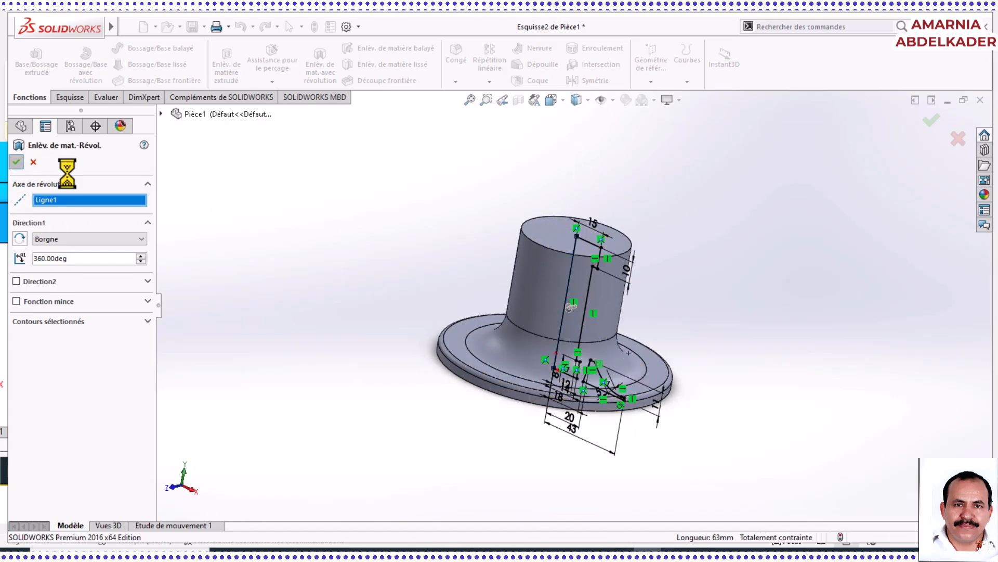
middle_click_drag(621, 278, 578, 367)
scroll(585, 349, "down", 3)
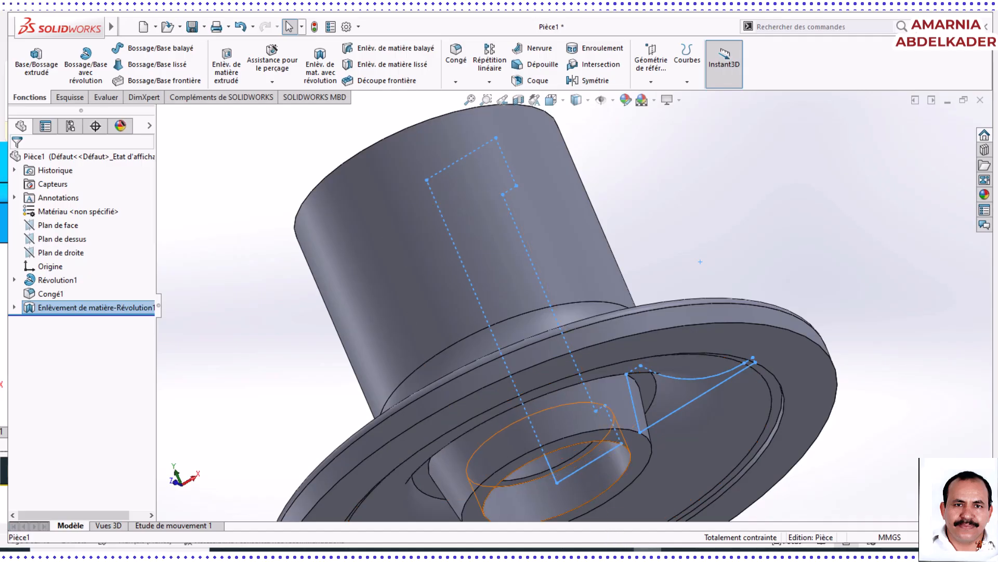
middle_click_drag(574, 434, 585, 440)
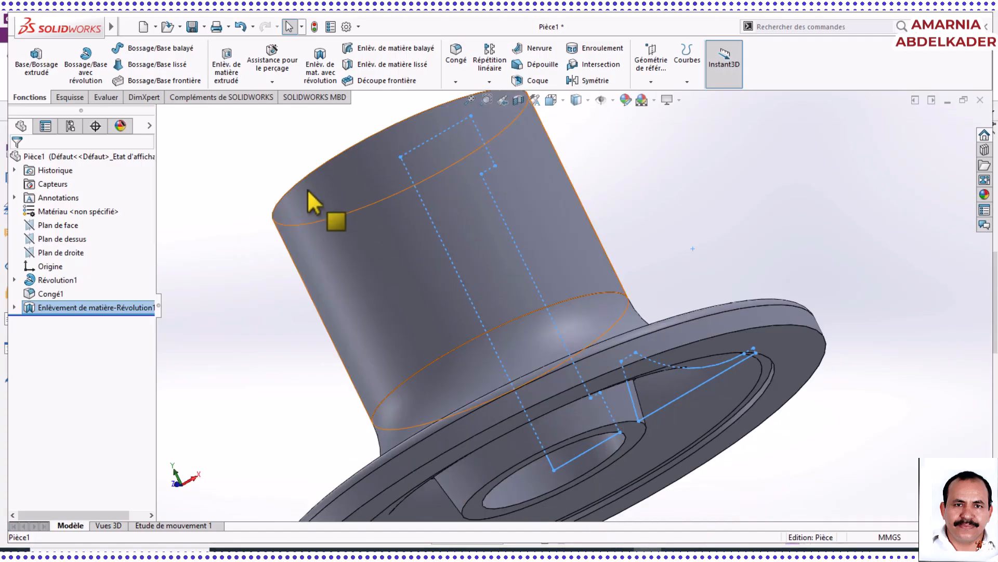
Save the part in the solidworks folder under the name corps mecanique1.
left_click(192, 28)
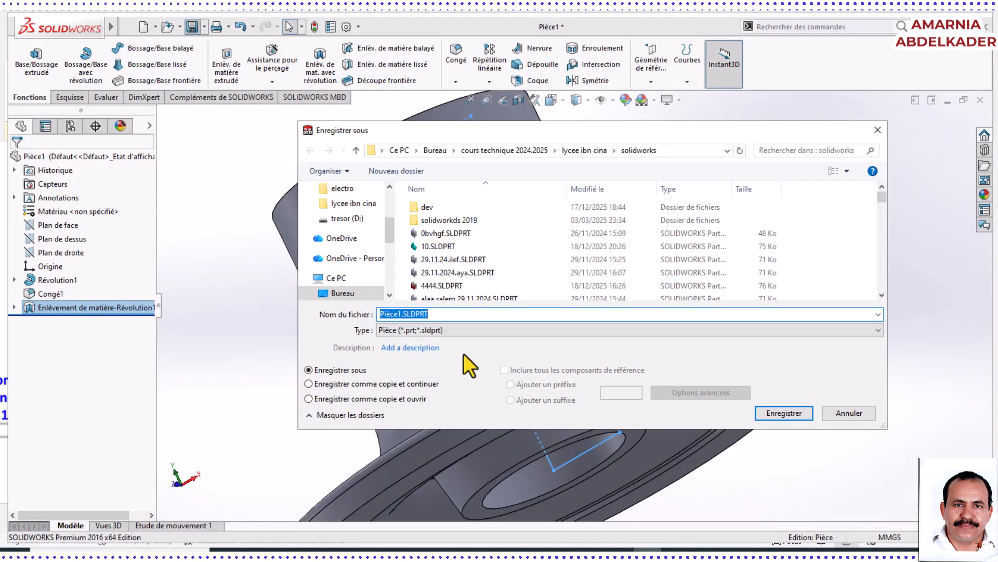
type("cor")
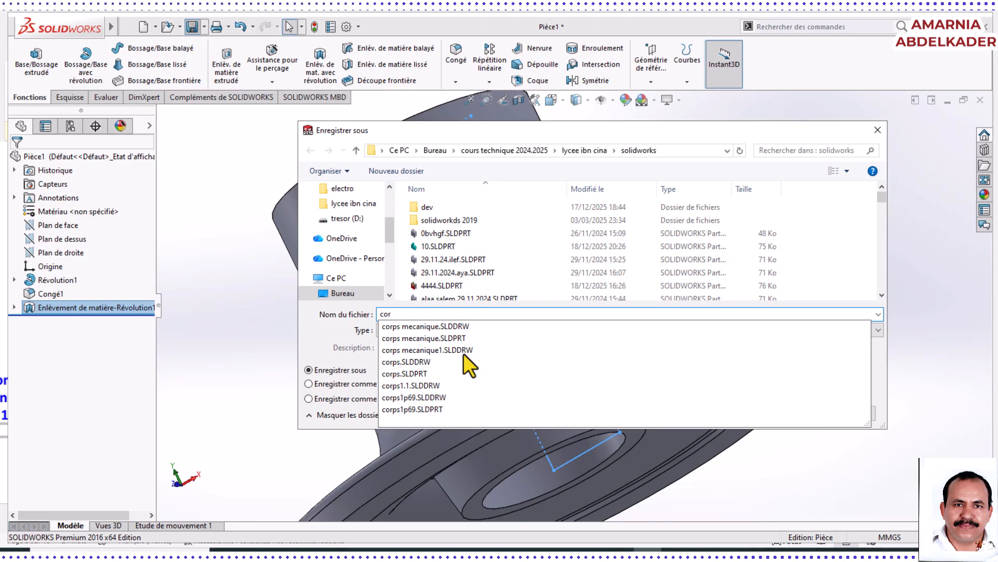
type("ps m")
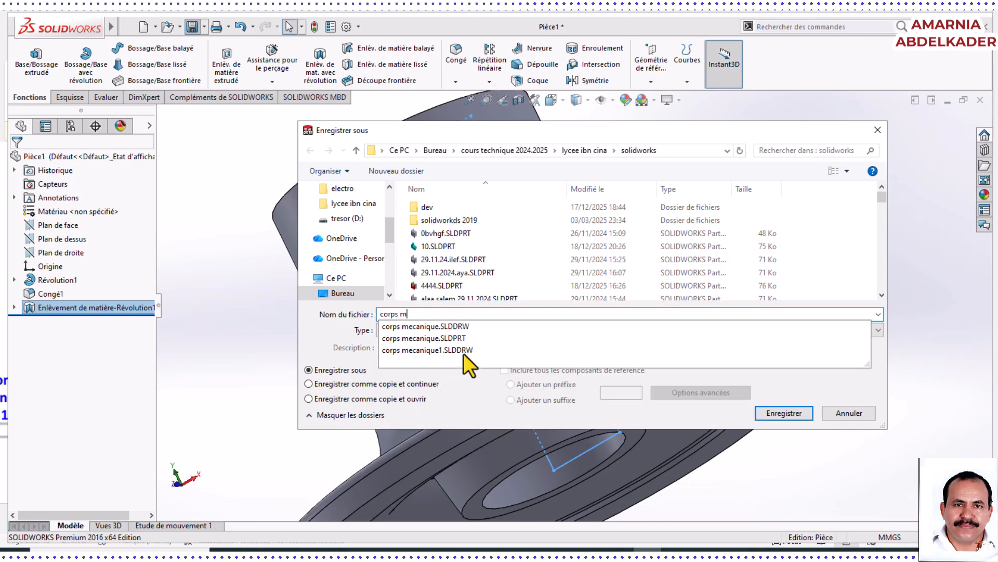
type("eca,")
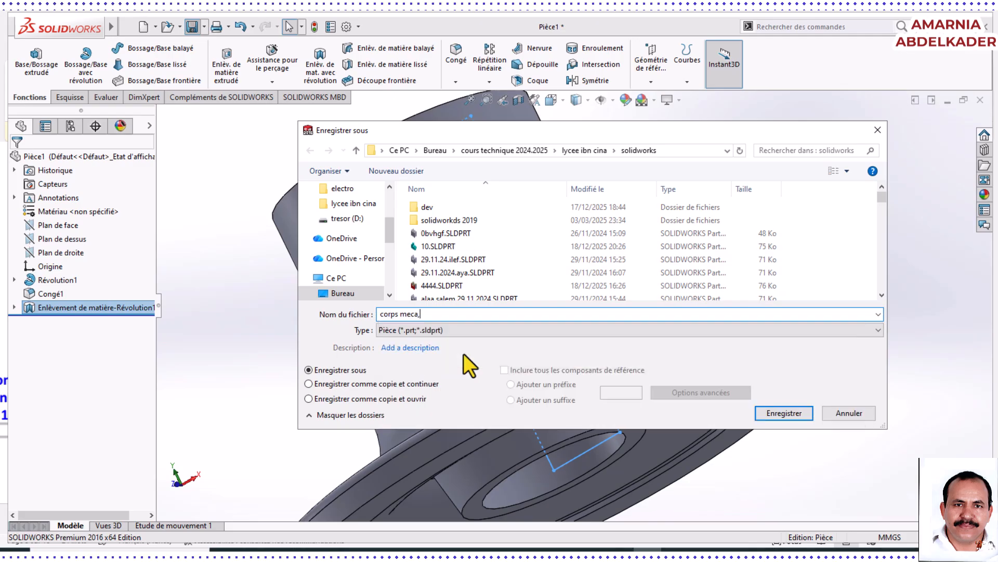
key("BackSpace")
type("niq")
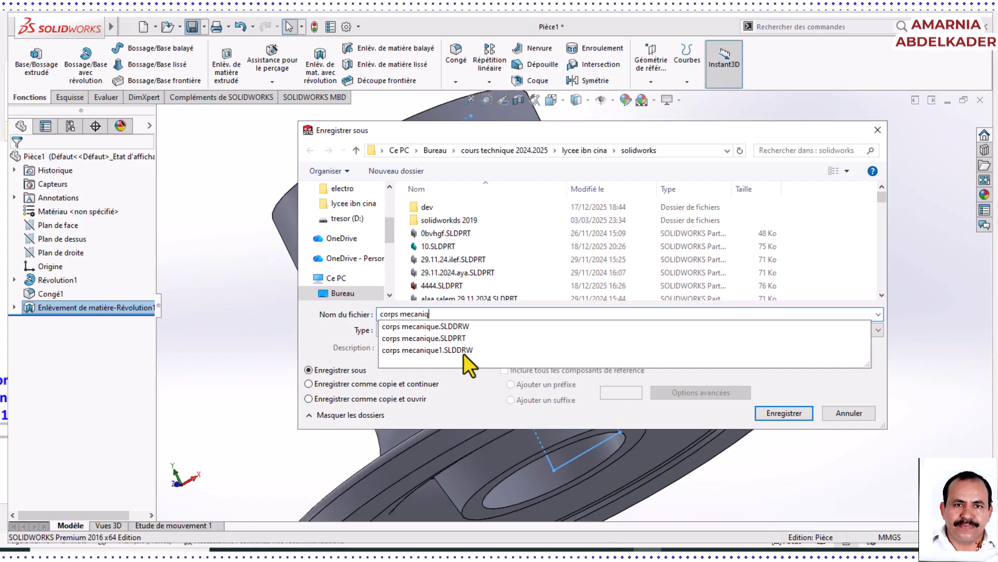
type("ue1")
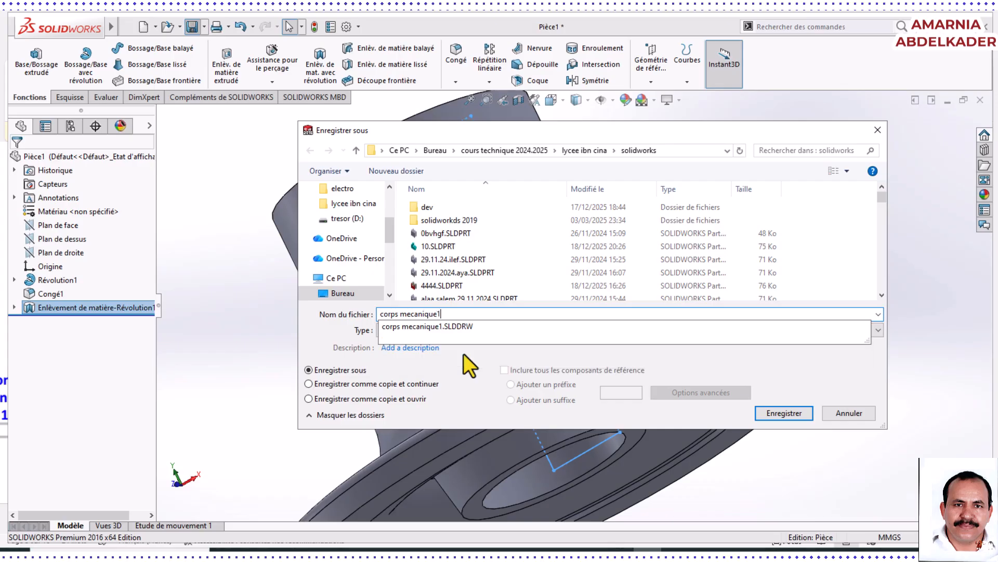
left_click(772, 418)
Examine the part's interior with a temporary section view on Plan de face, and discard the section.
middle_click_drag(579, 269, 662, 280)
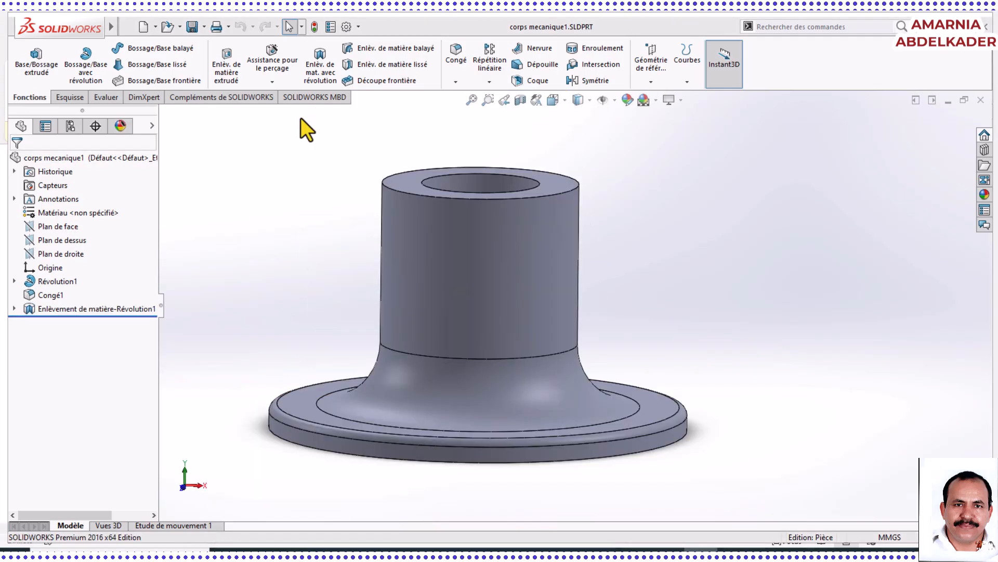
left_click(520, 100)
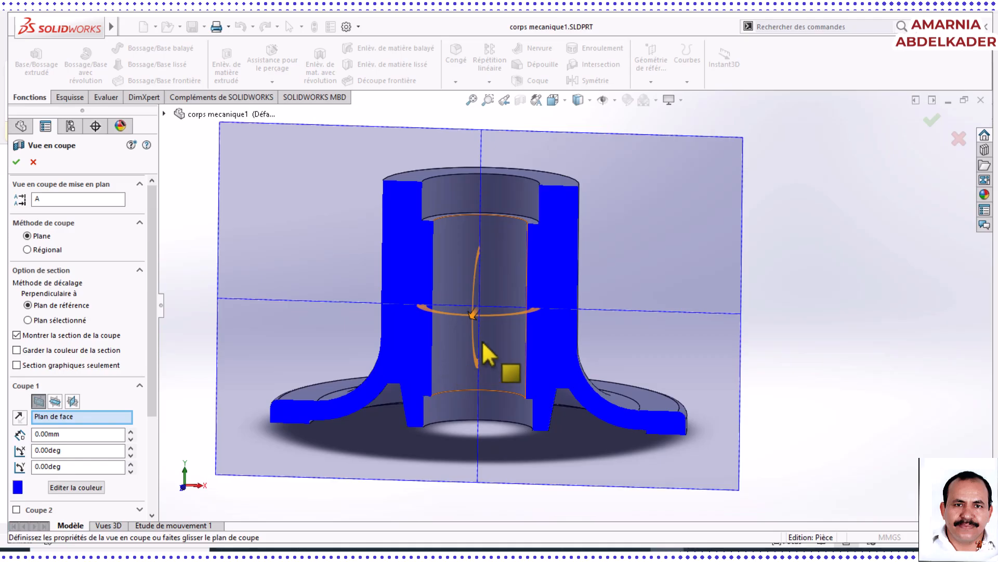
scroll(486, 349, "down", 4)
scroll(533, 330, "up", 3)
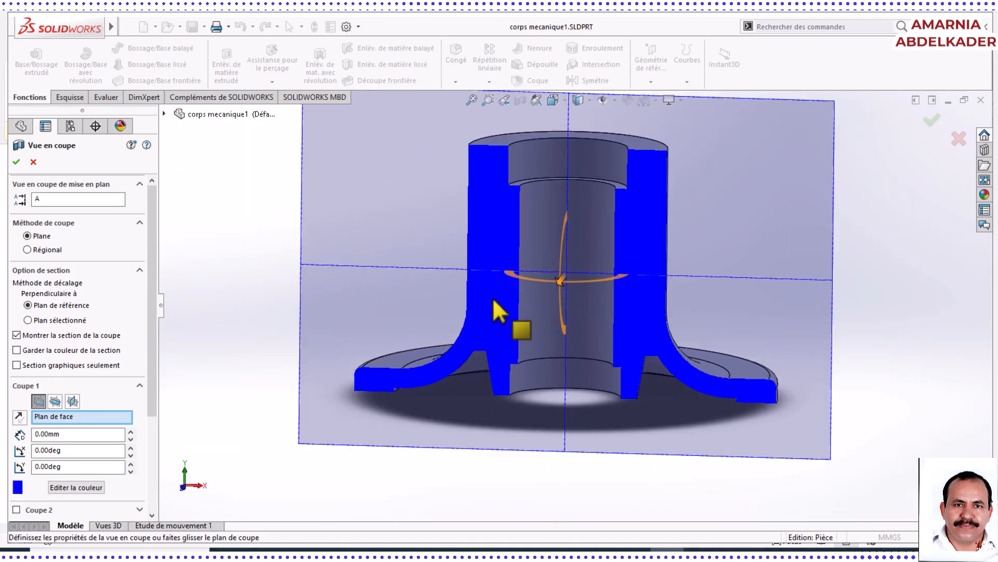
left_click(34, 162)
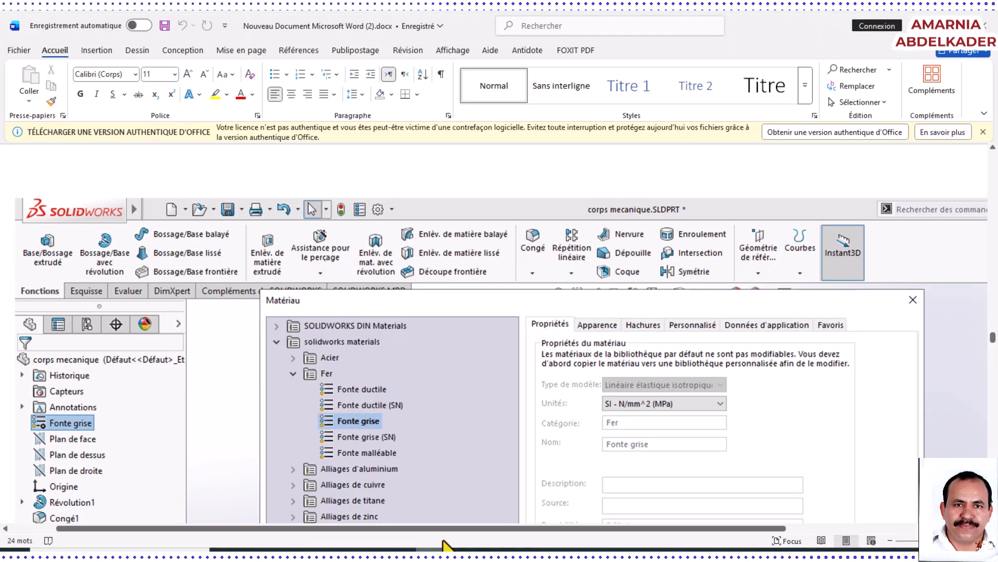
Consult the material settings shown in the Word reference document and return to SOLIDWORKS.
scroll(464, 414, "up", 2)
scroll(465, 414, "down", 3)
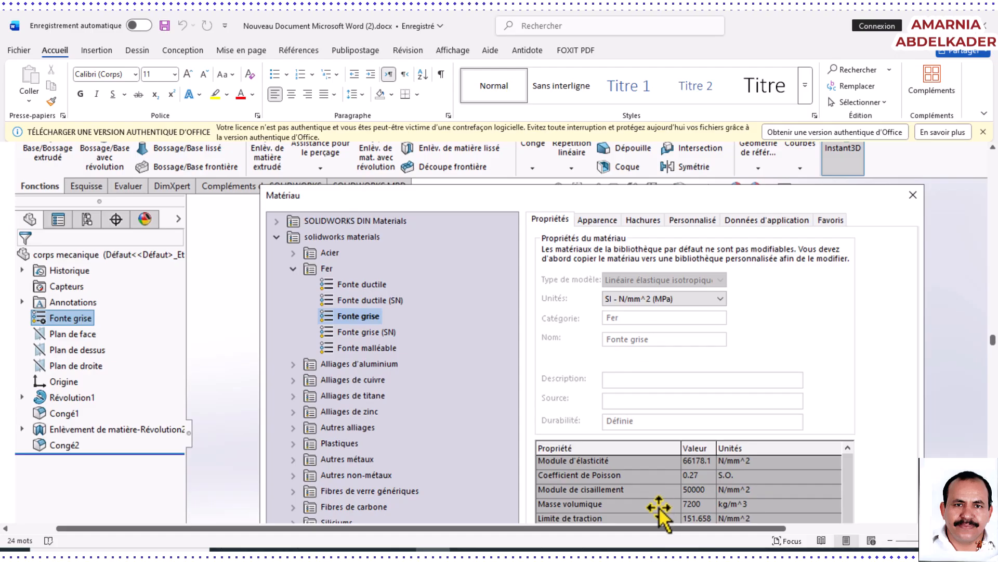
left_click(667, 548)
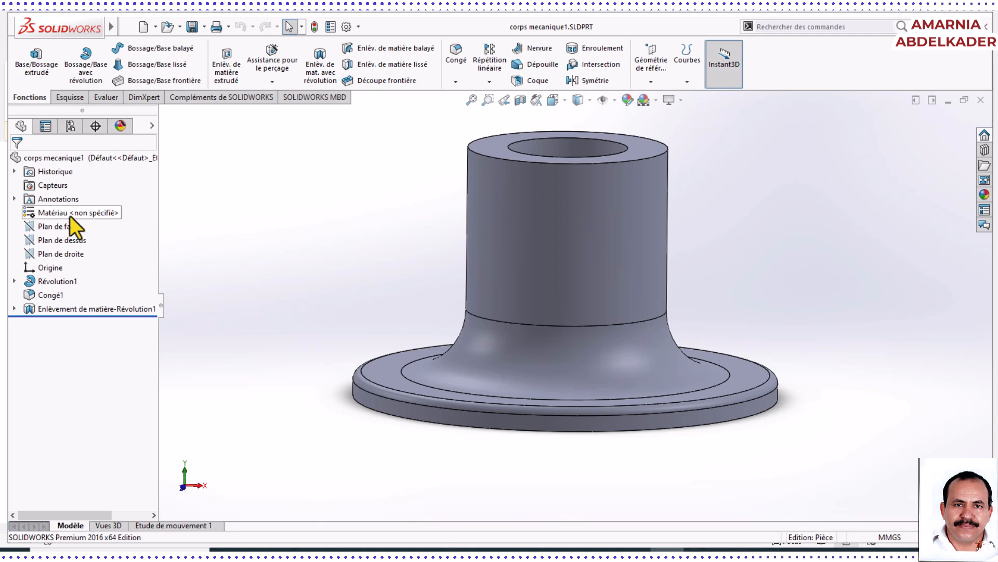
Open the part's material library and check the DIN Fer category against the reference document.
left_click(85, 215)
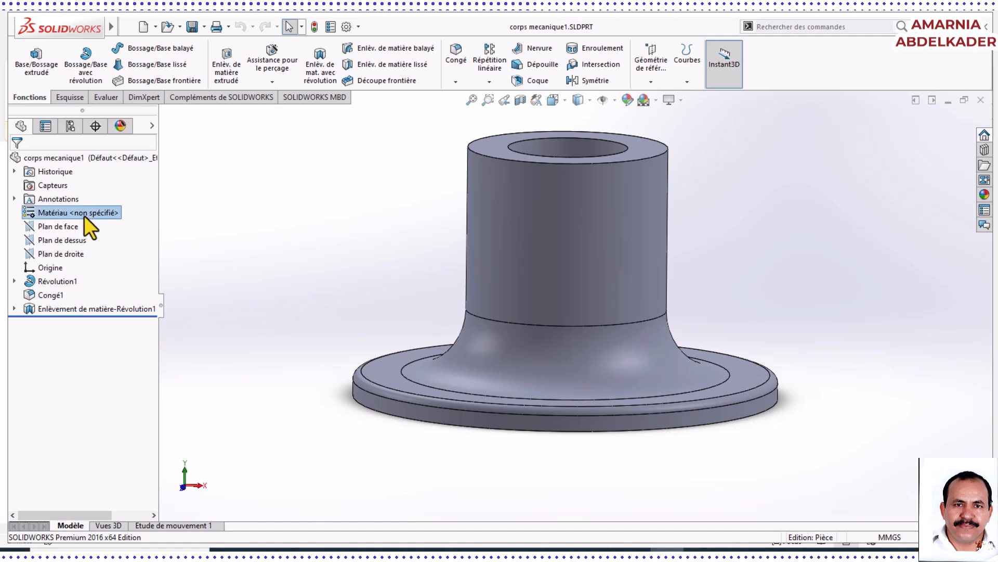
right_click(40, 216)
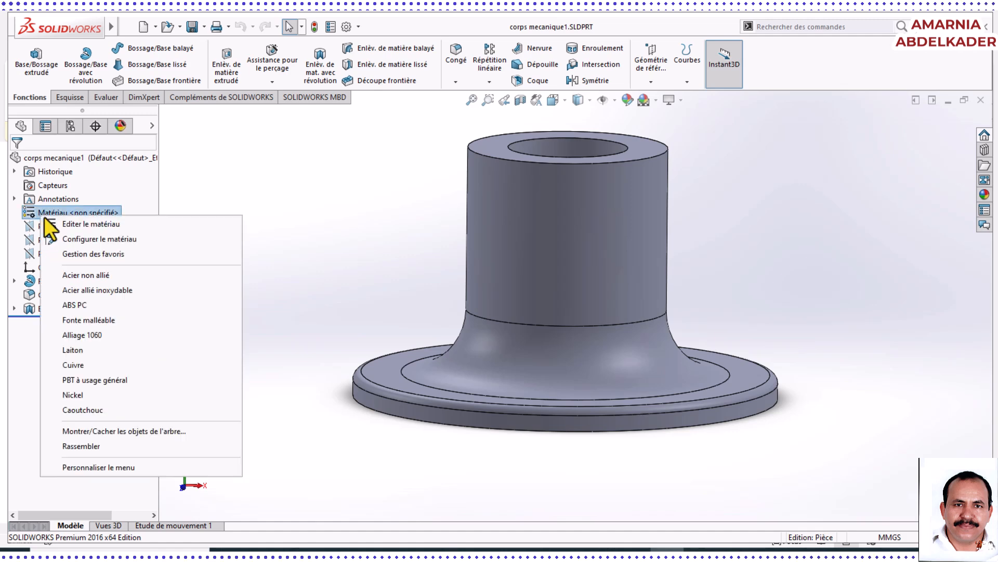
left_click(81, 224)
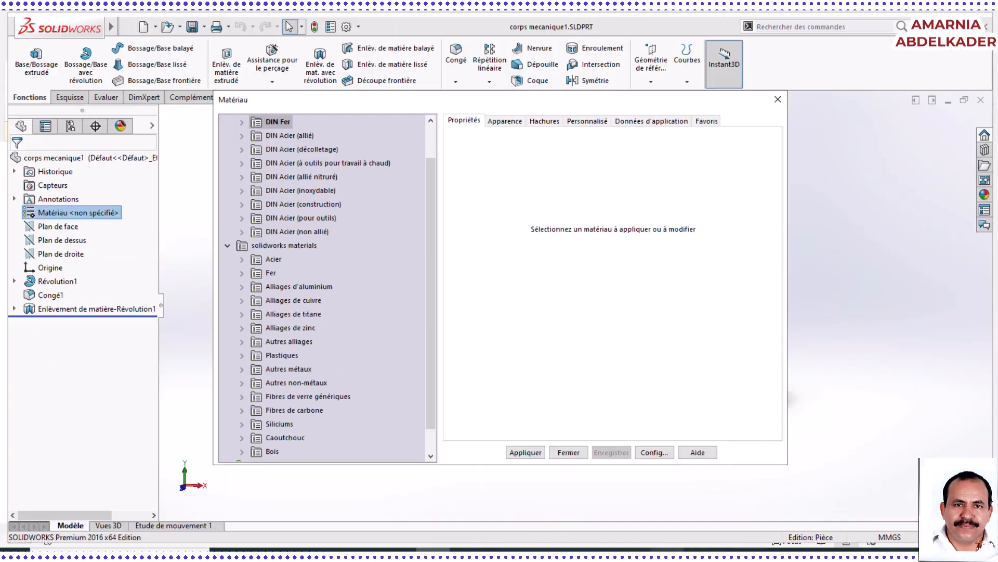
scroll(314, 263, "up", 1)
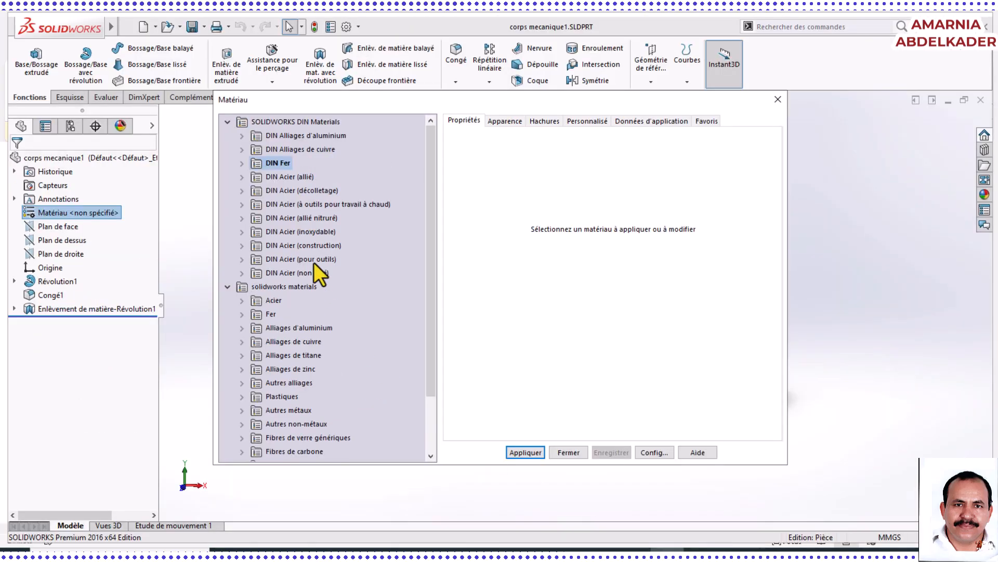
left_click(244, 164)
left_click(247, 163)
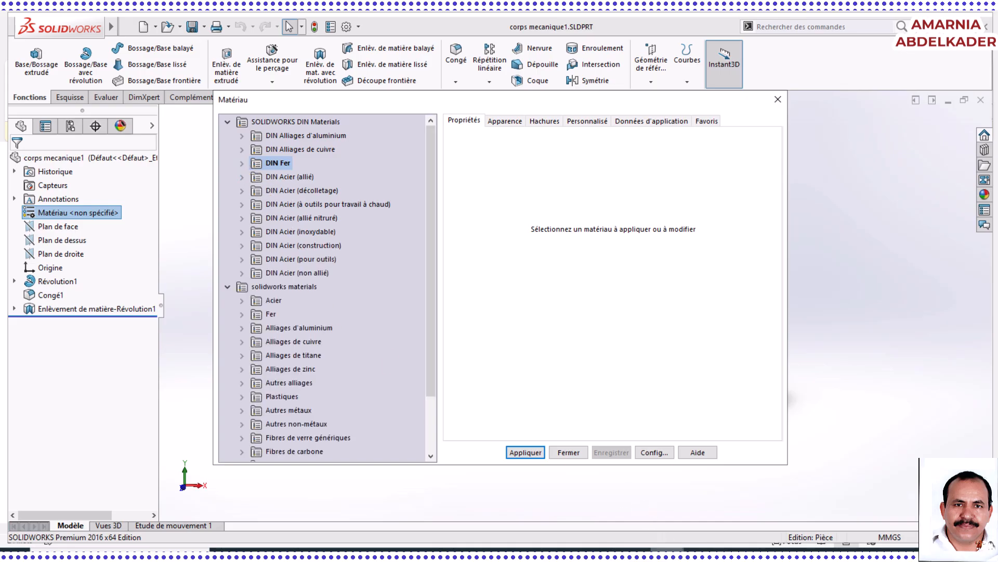
left_click(634, 550)
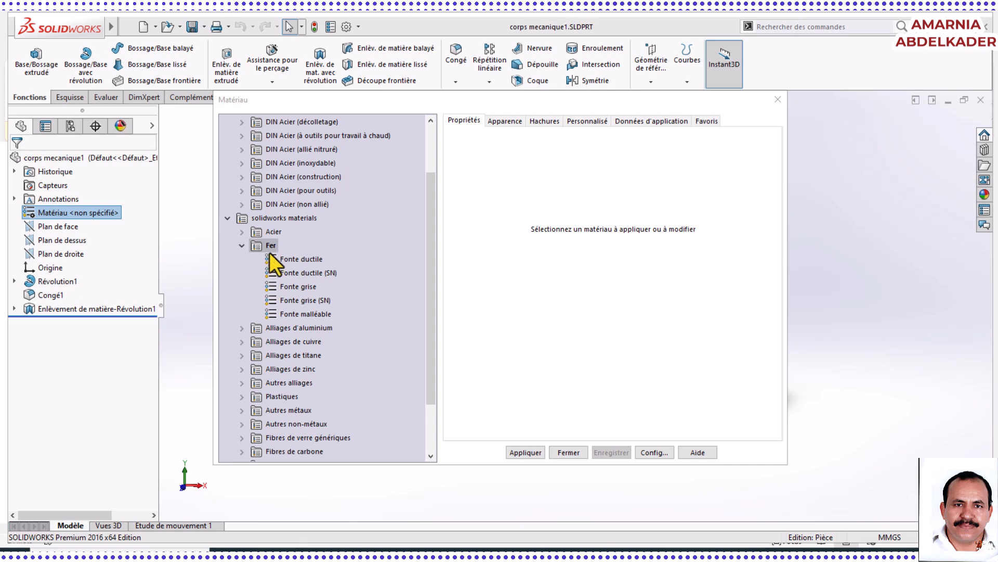
Apply the Fonte grise material from the Fer category of solidworks materials to the part and close the material library.
left_click(284, 287)
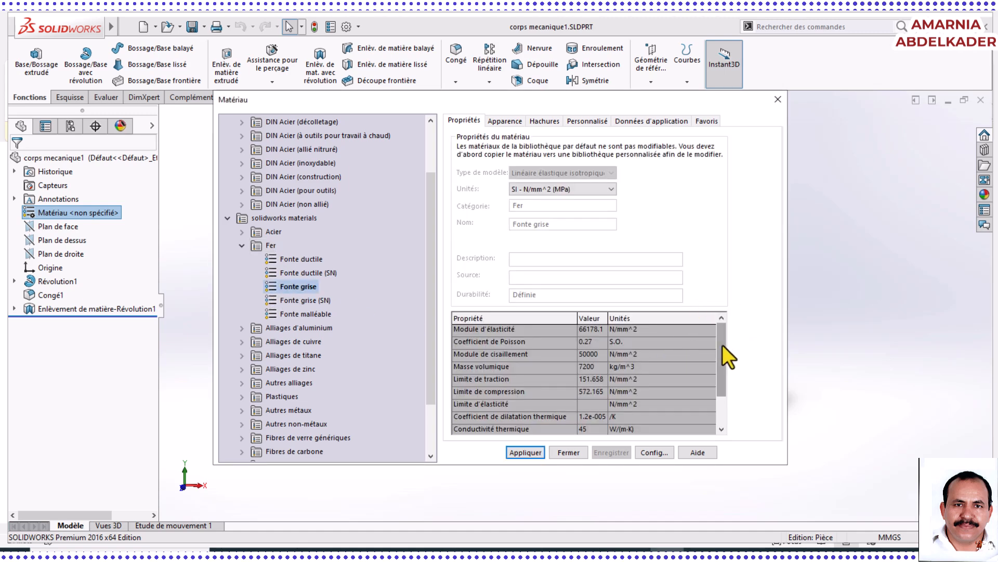
mouse_move(722, 346)
left_mouse_down()
mouse_move(723, 385)
mouse_move(722, 355)
left_mouse_up()
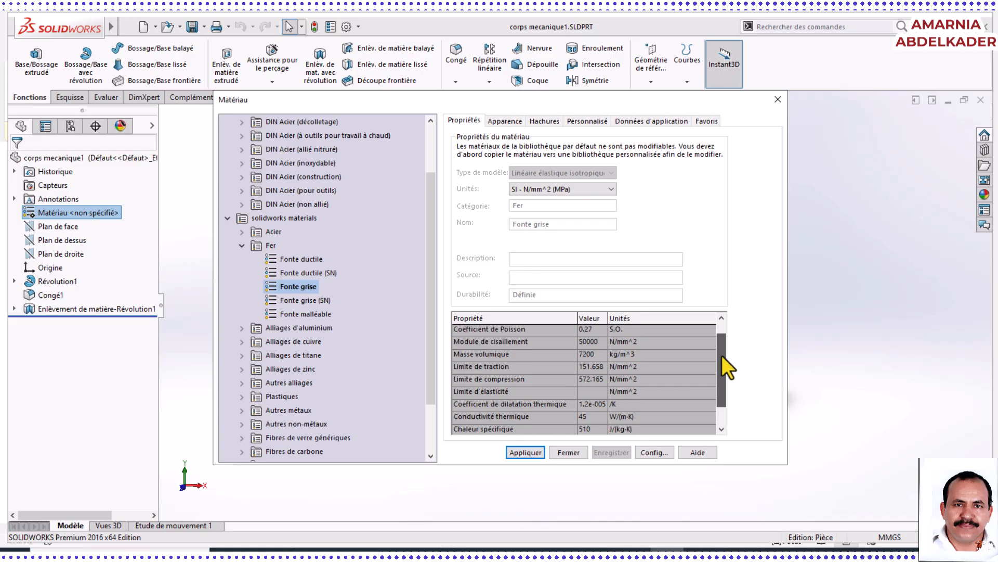
left_click(588, 356)
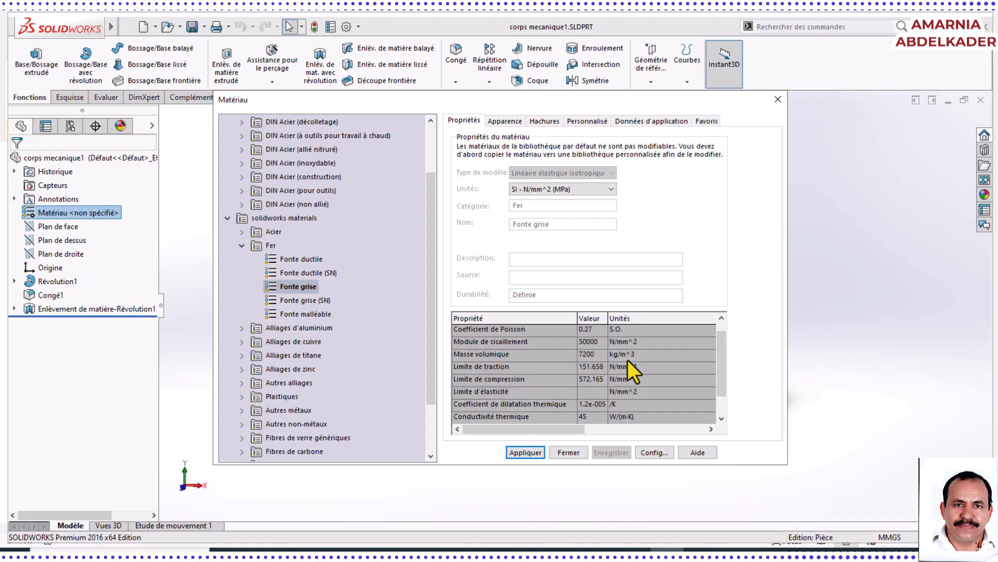
left_click(525, 452)
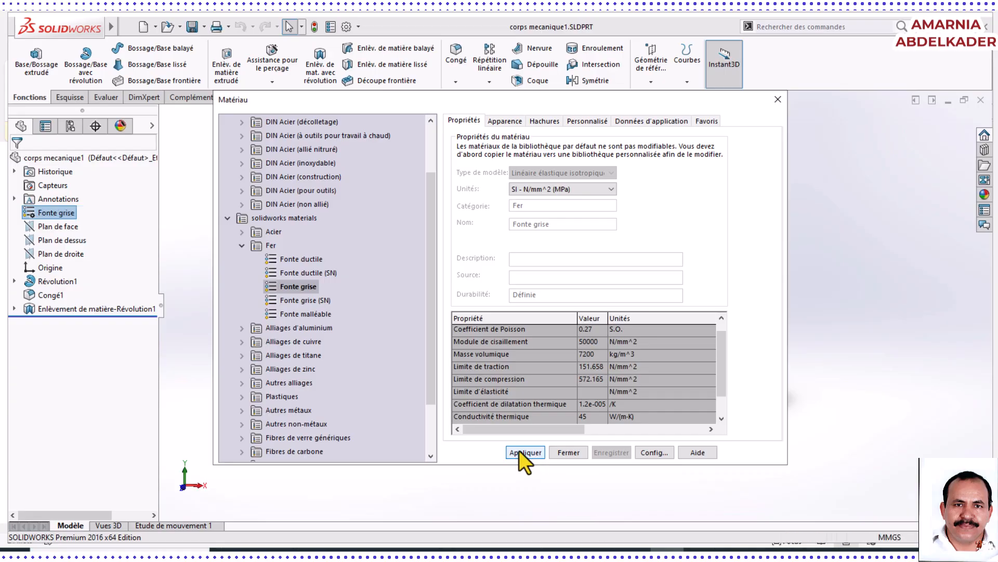
left_click(569, 451)
middle_click_drag(685, 270, 724, 252)
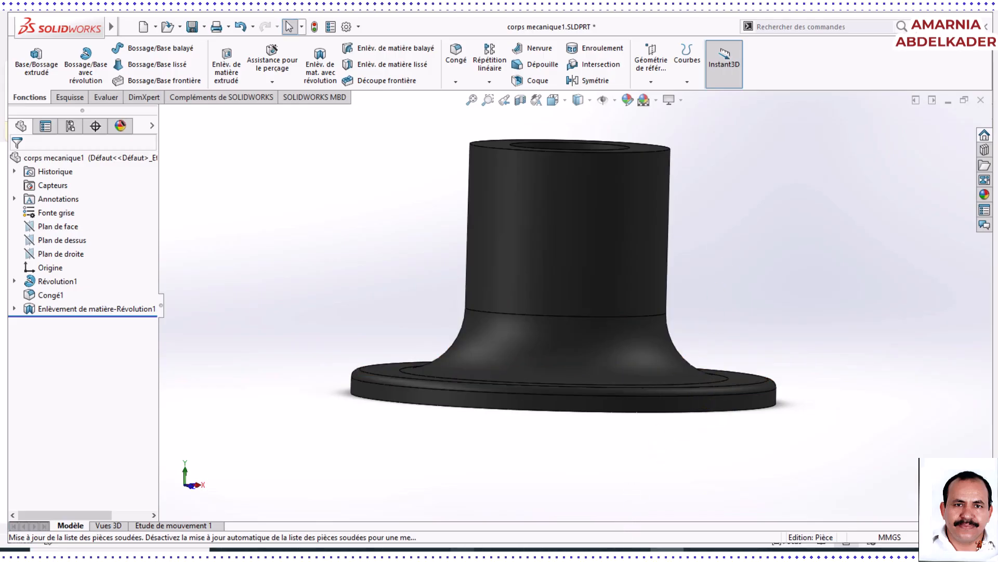
Consult the appearance colour settings shown in the Word reference document and return to SOLIDWORKS.
left_click(439, 551)
scroll(377, 295, "down", 10)
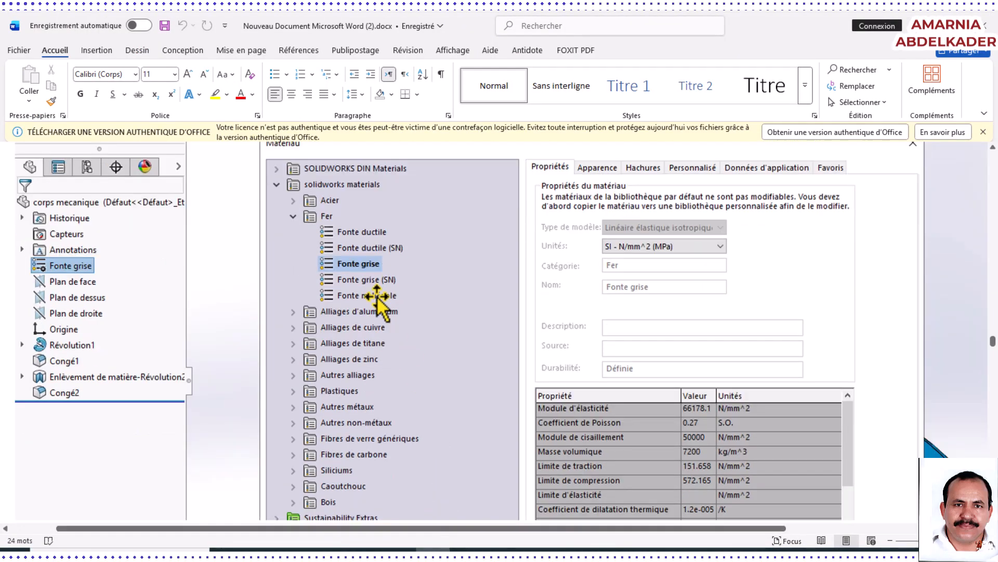
scroll(377, 296, "down", 8)
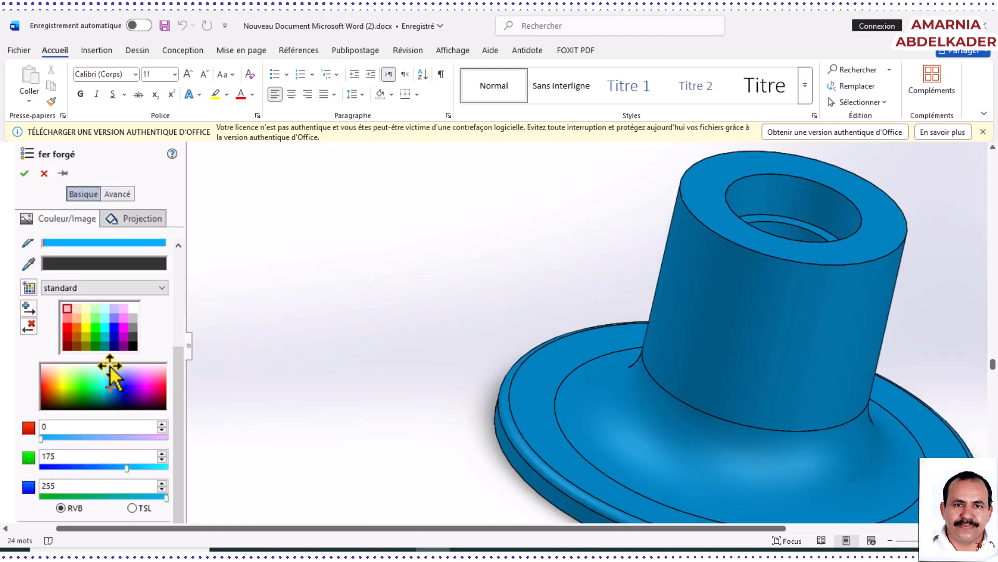
scroll(130, 359, "down", 3)
scroll(725, 272, "up", 3)
scroll(758, 321, "down", 3)
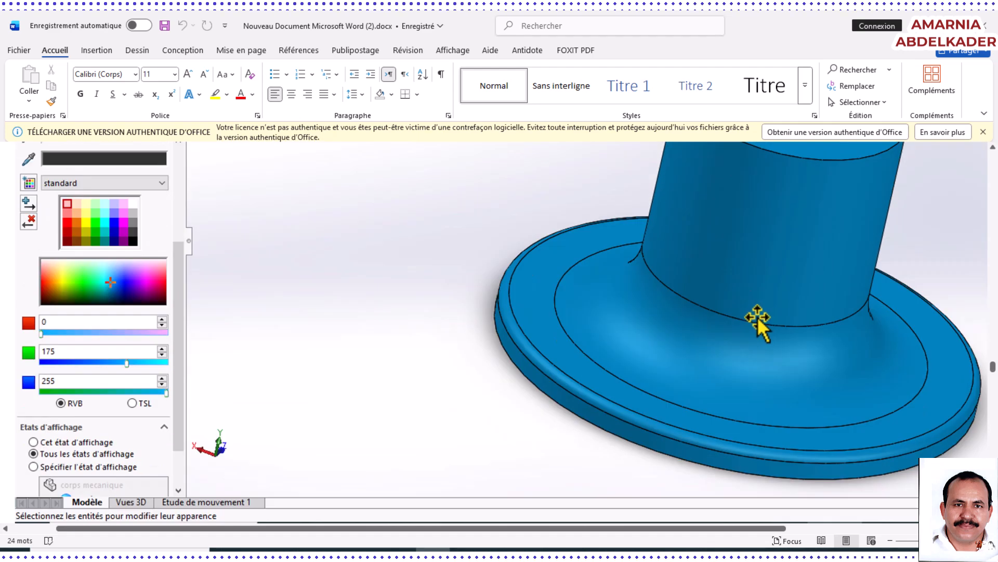
scroll(131, 296, "up", 3)
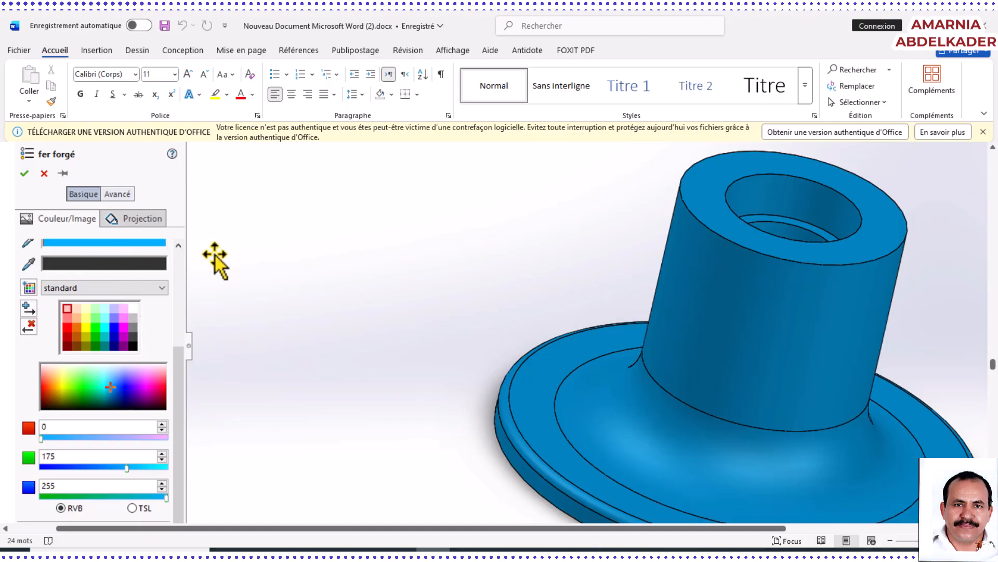
scroll(223, 265, "down", 2)
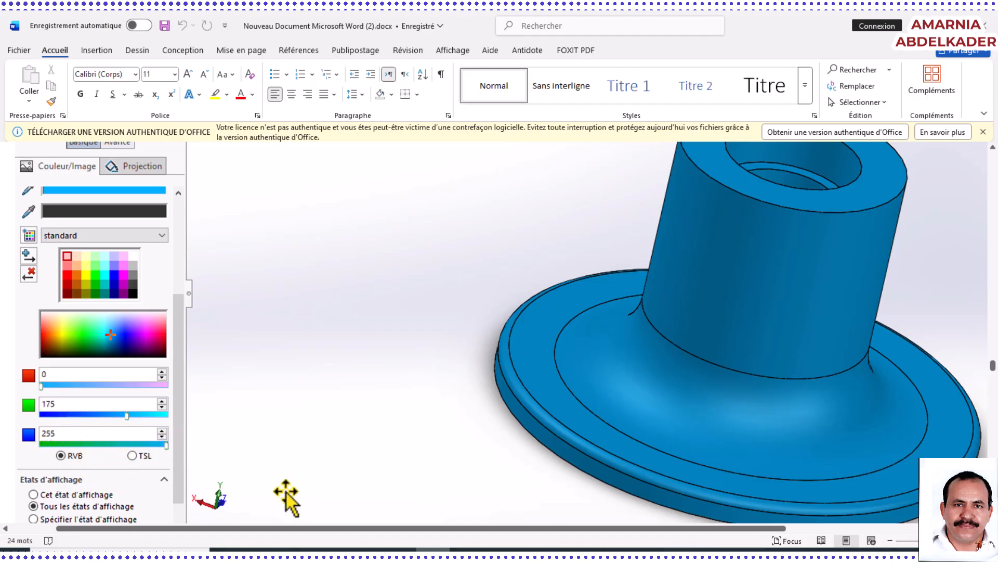
left_click(631, 496)
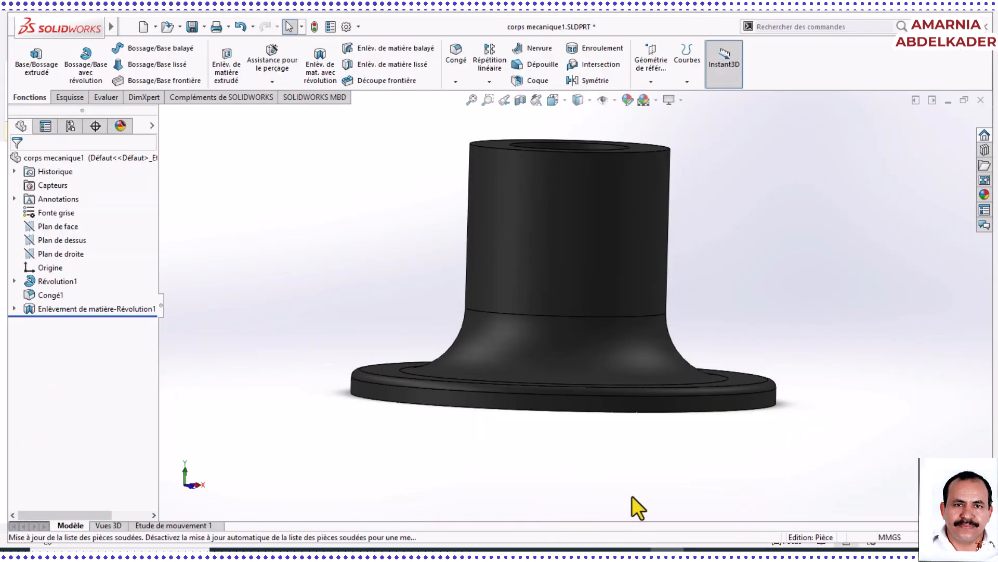
Edit the whole part's appearance and set its colour to RGB 0, 175, 255.
left_click(626, 99)
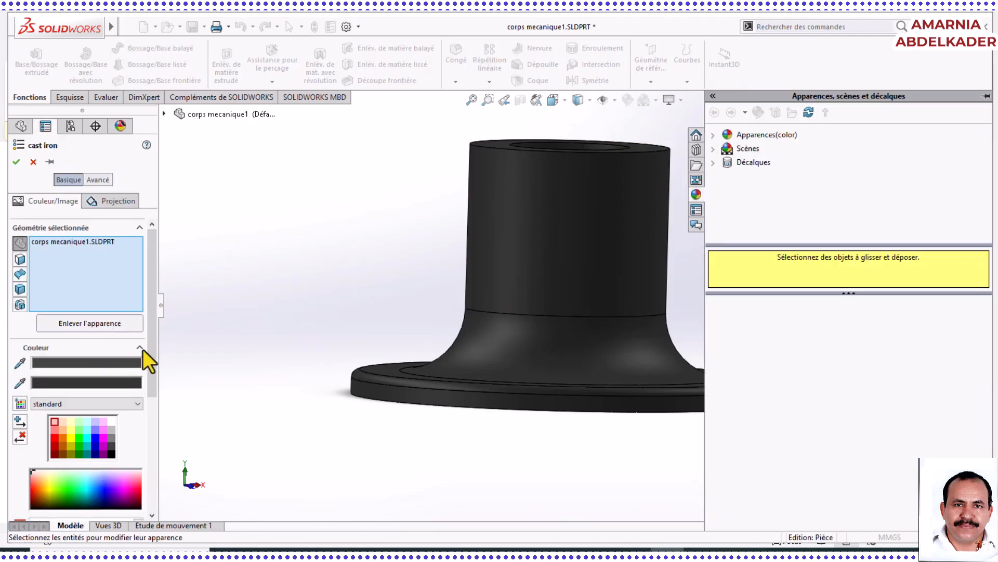
left_click_drag(149, 364, 145, 437)
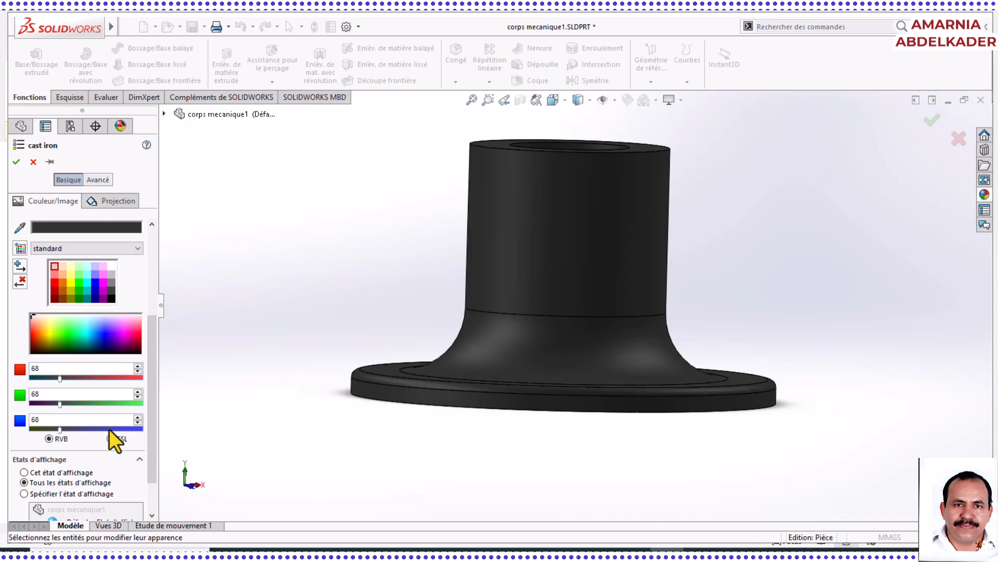
left_click_drag(39, 368, 4, 368)
type("0")
key("Return")
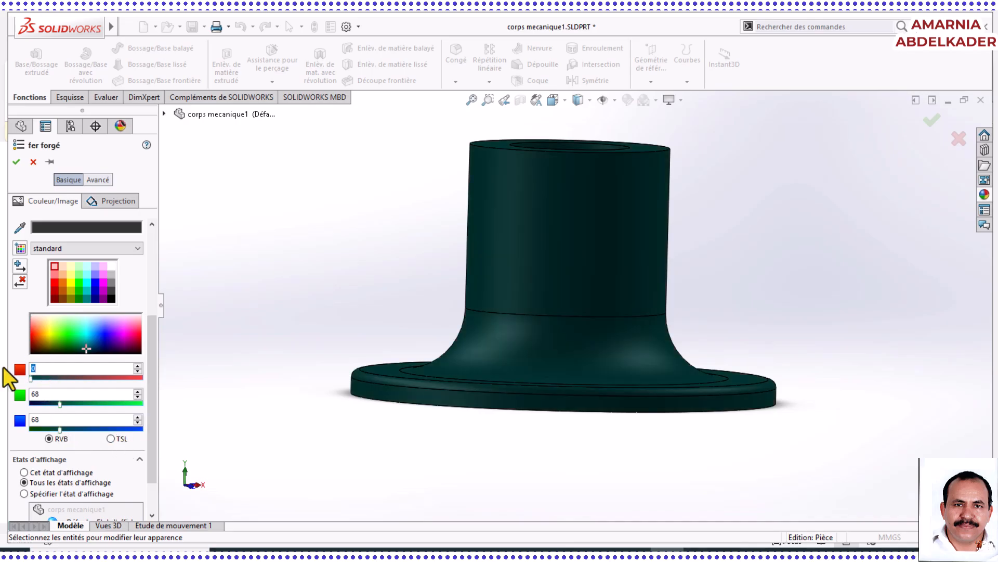
left_click_drag(56, 392, 23, 392)
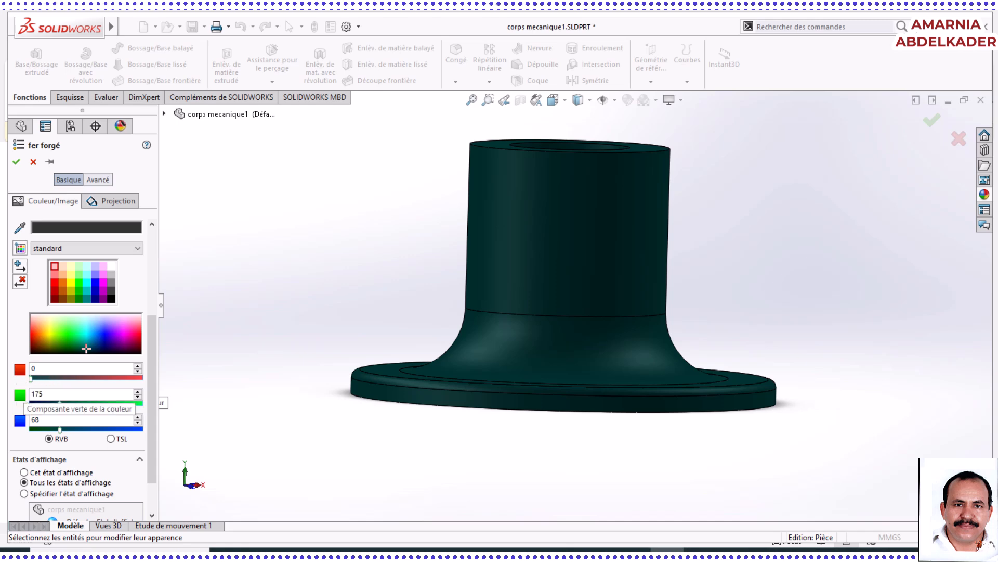
left_click(42, 419)
left_click_drag(49, 420, 8, 418)
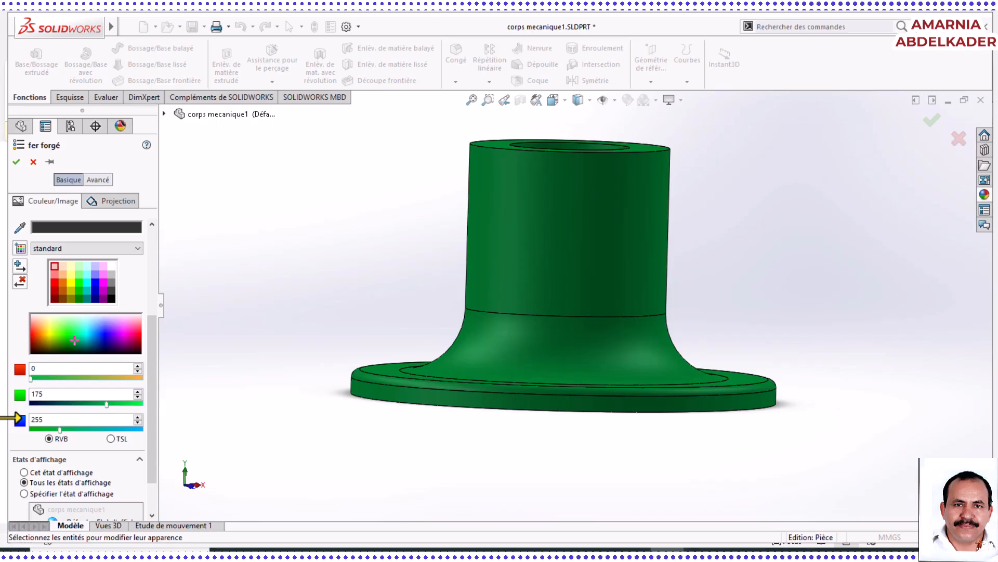
left_click(63, 394)
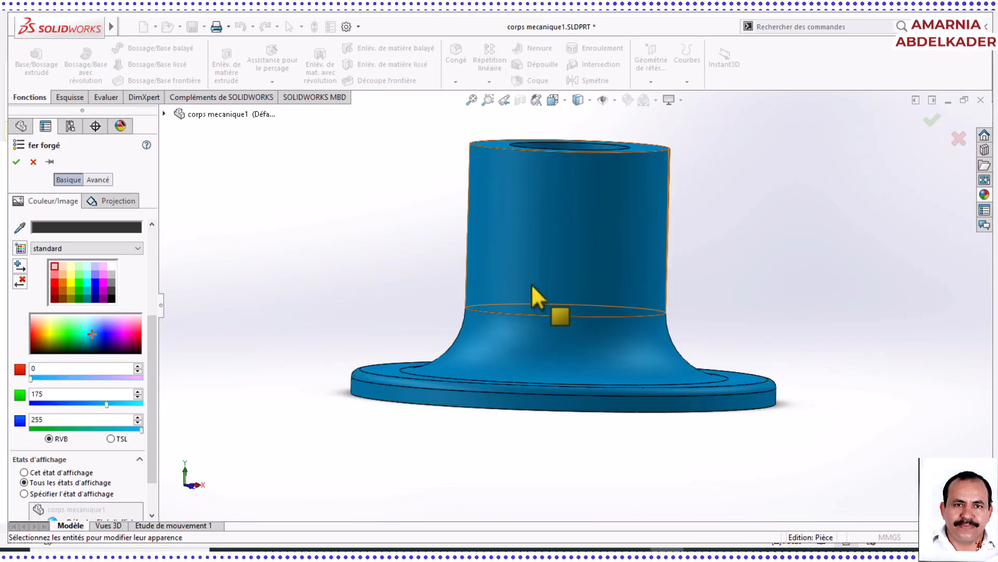
middle_click_drag(731, 271, 706, 389)
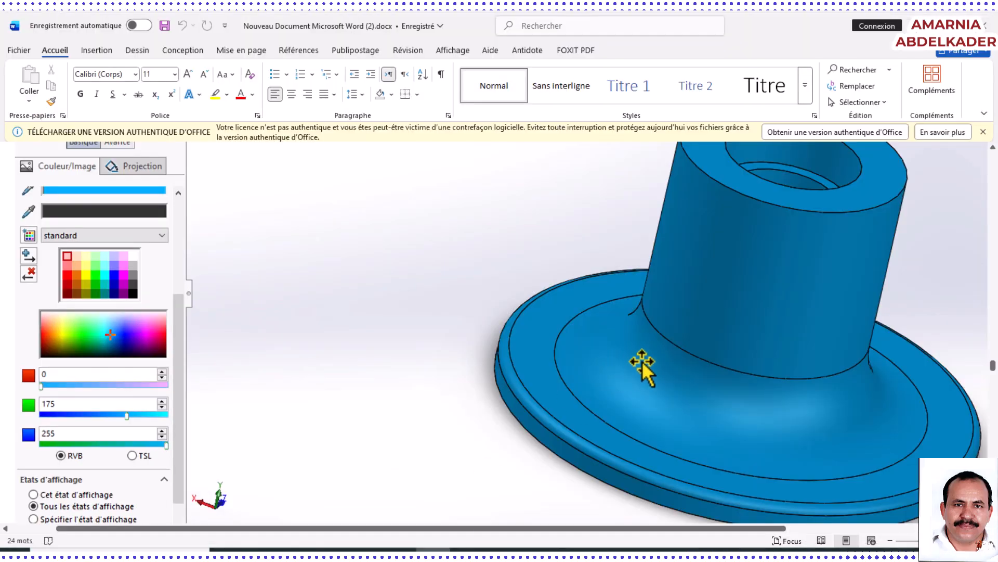
Check the plane settings in the Word reference document, return to SOLIDWORKS and accept the part's new appearance.
scroll(641, 364, "down", 4)
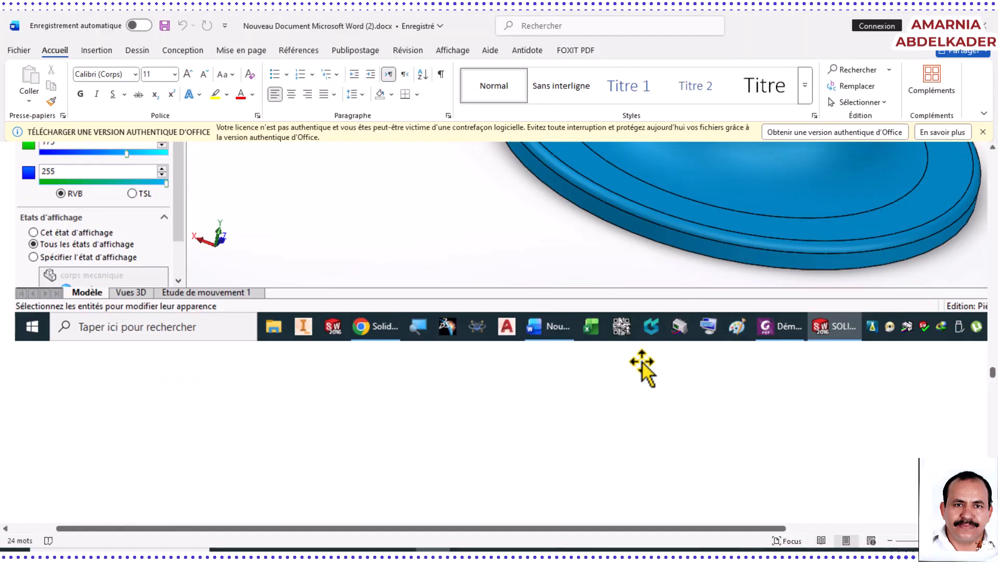
scroll(641, 364, "down", 6)
scroll(641, 364, "up", 1)
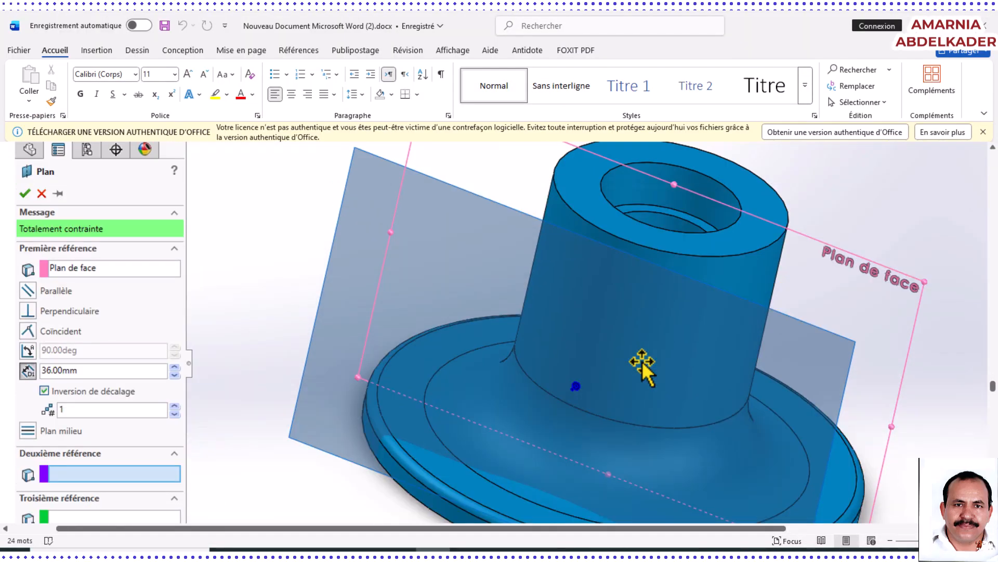
scroll(643, 367, "up", 1)
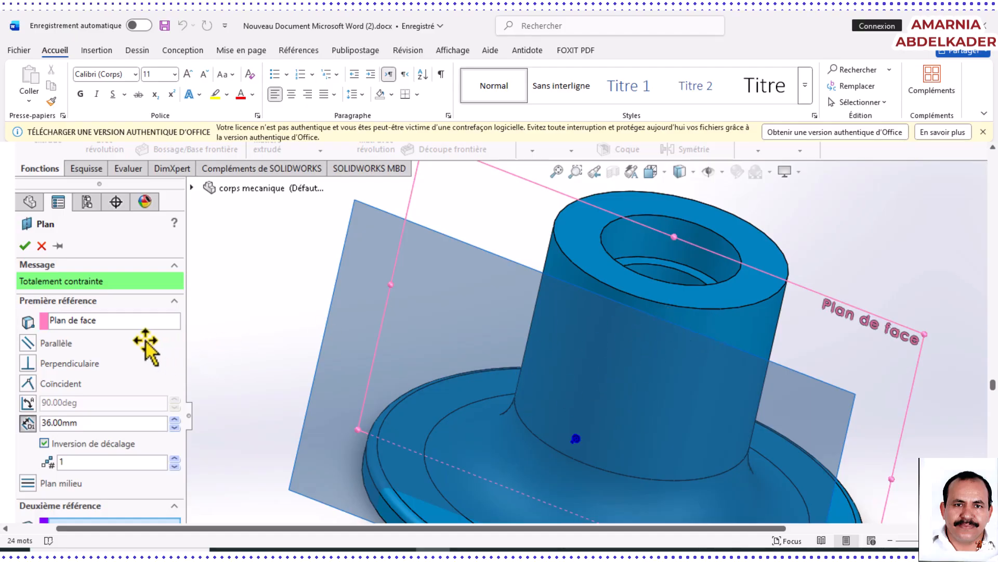
scroll(145, 346, "down", 1)
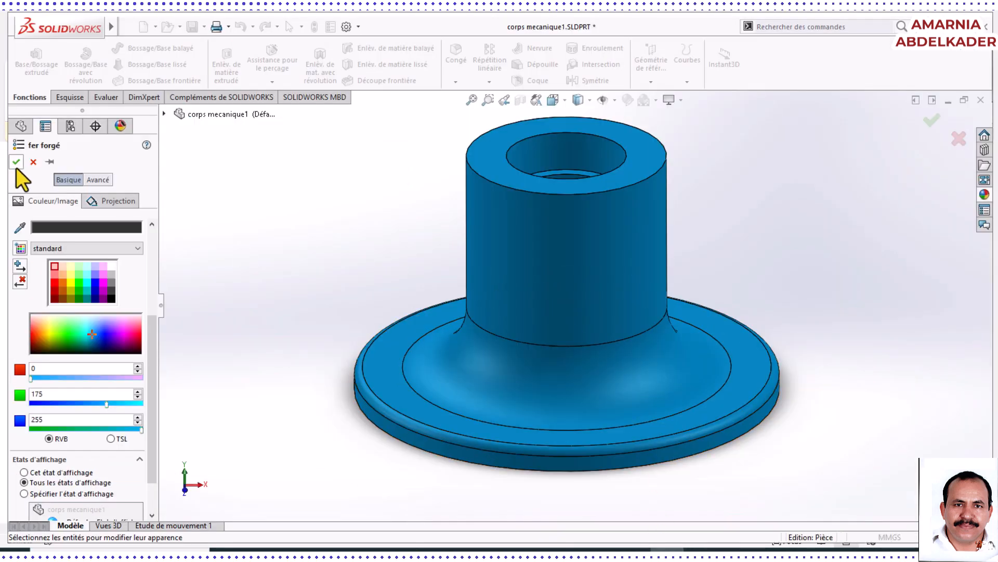
left_click(16, 165)
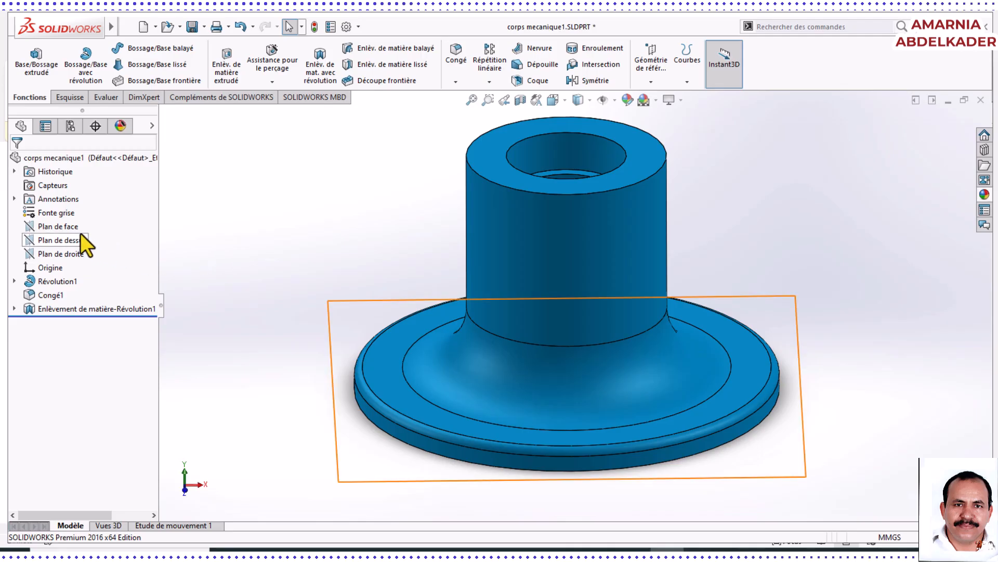
Create a reference plane offset 36 mm from Plan de face.
left_click(64, 229)
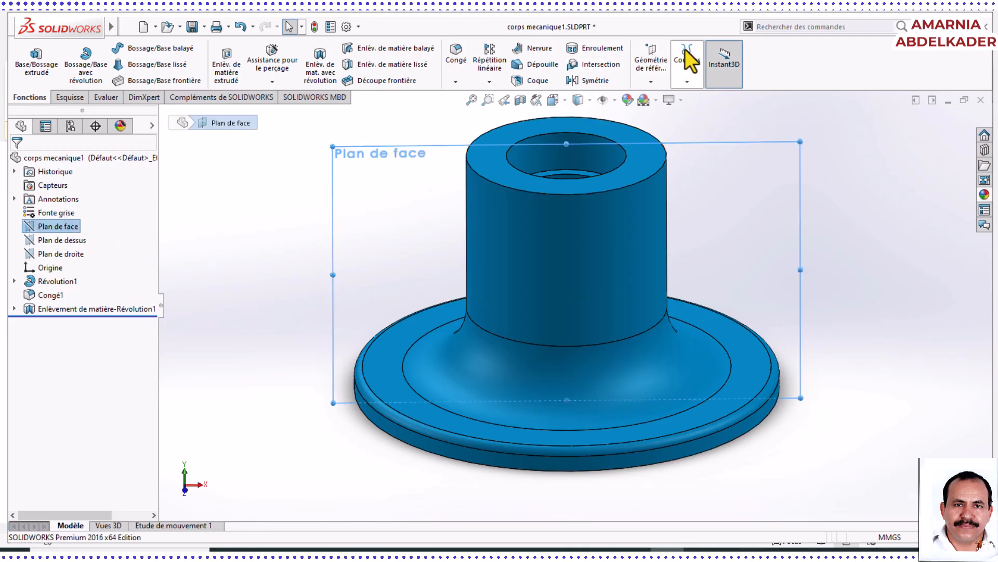
left_click(692, 81)
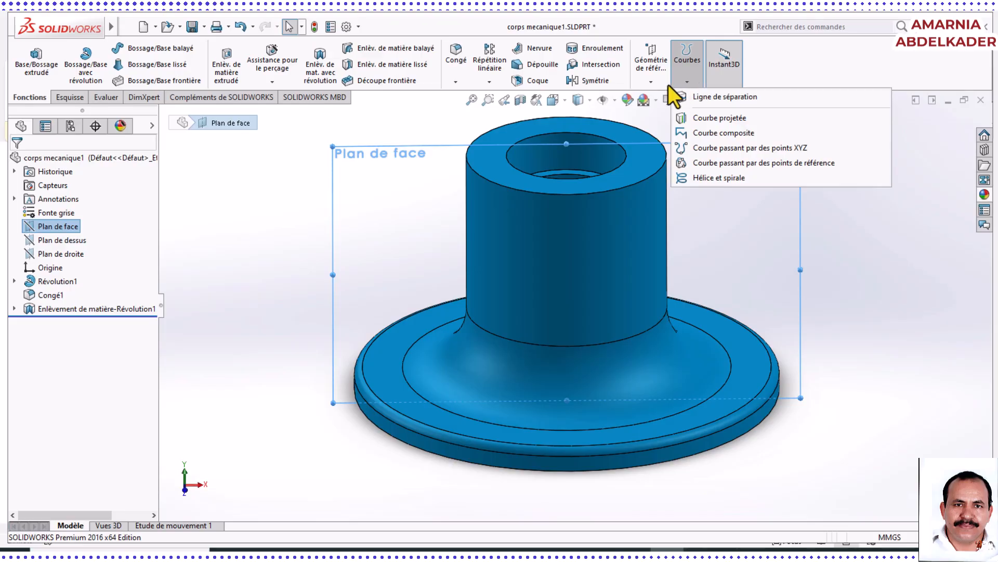
left_click(651, 82)
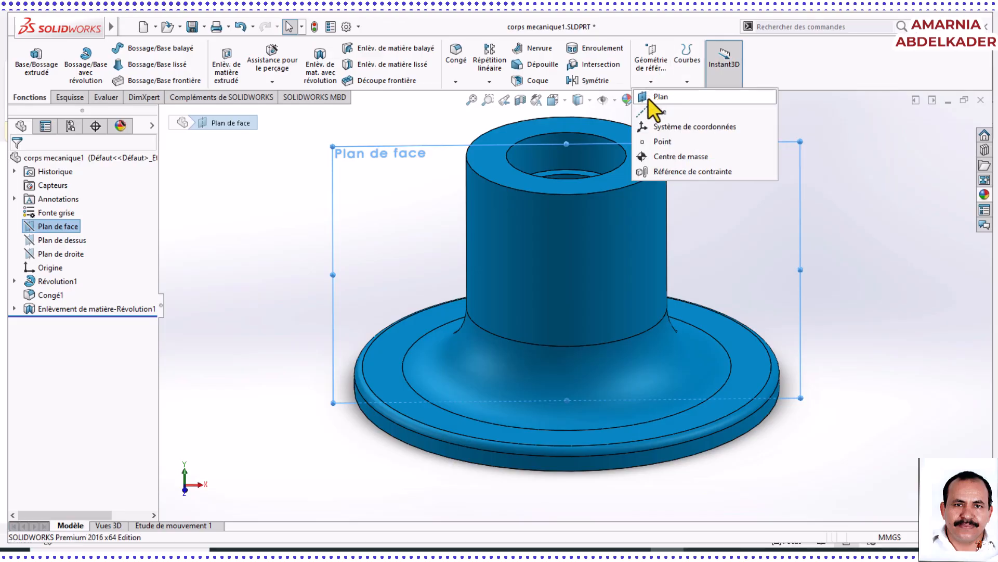
left_click(657, 97)
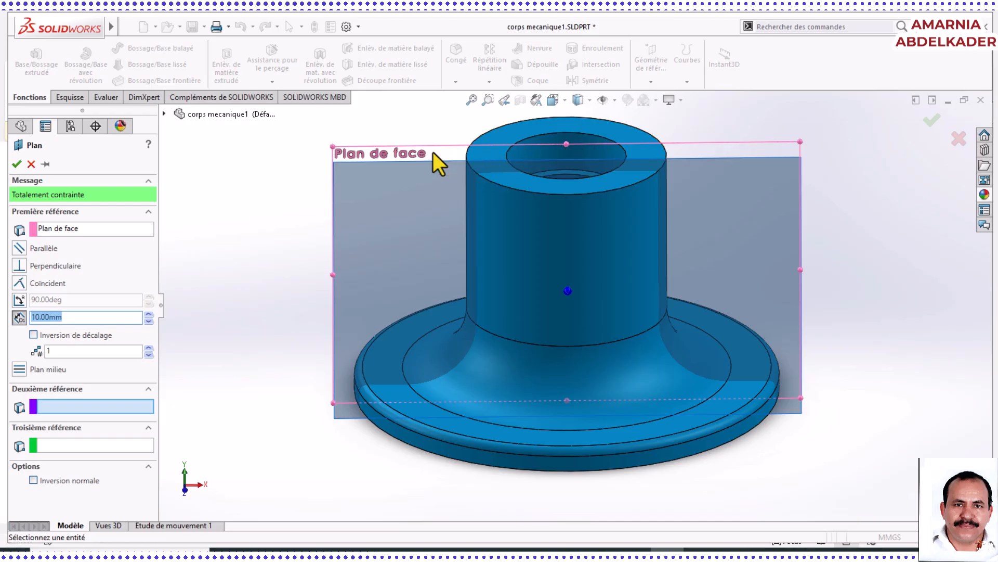
middle_click_drag(656, 260, 696, 317)
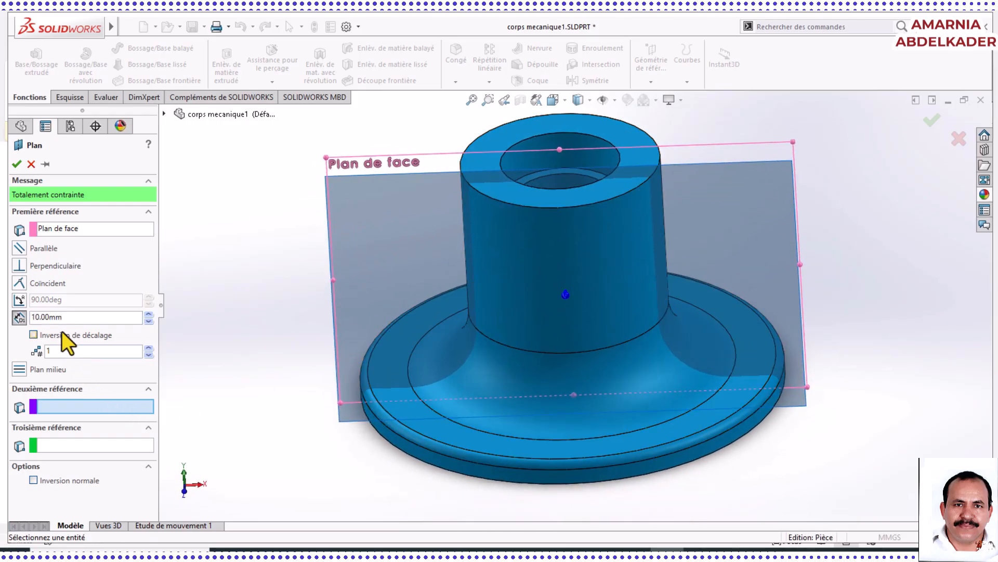
double_click(67, 316)
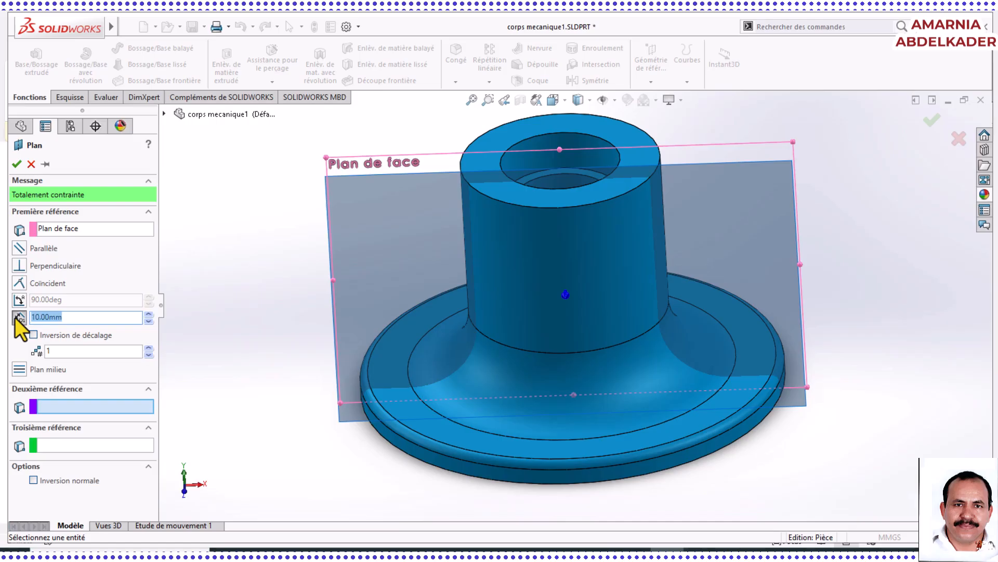
type("36")
key("Return")
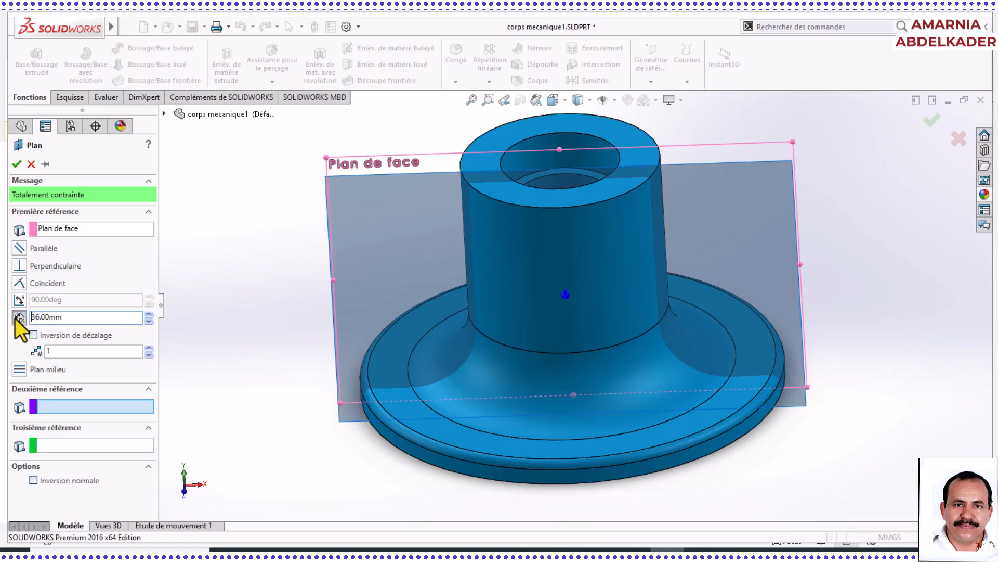
middle_click_drag(689, 396, 685, 310)
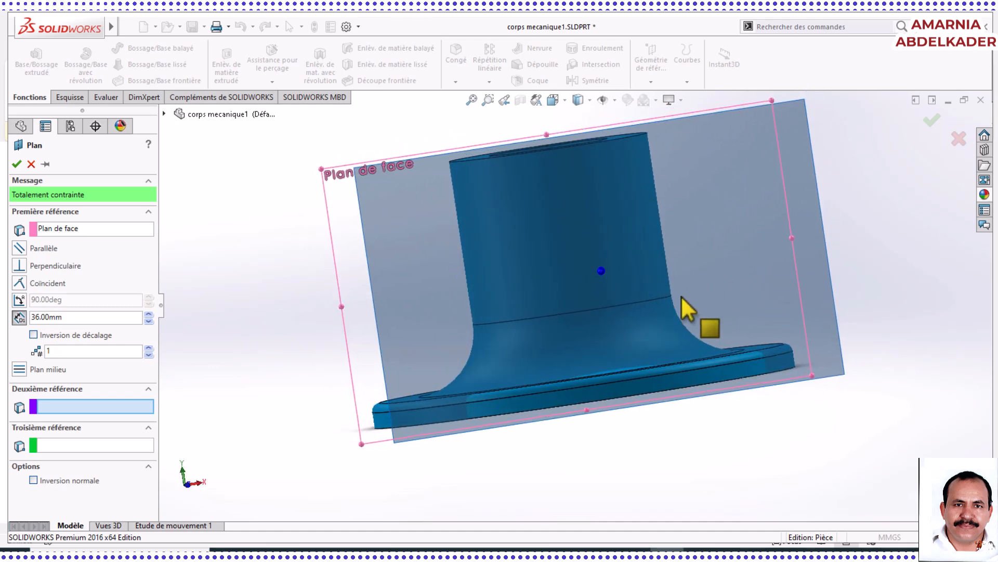
left_click(16, 165)
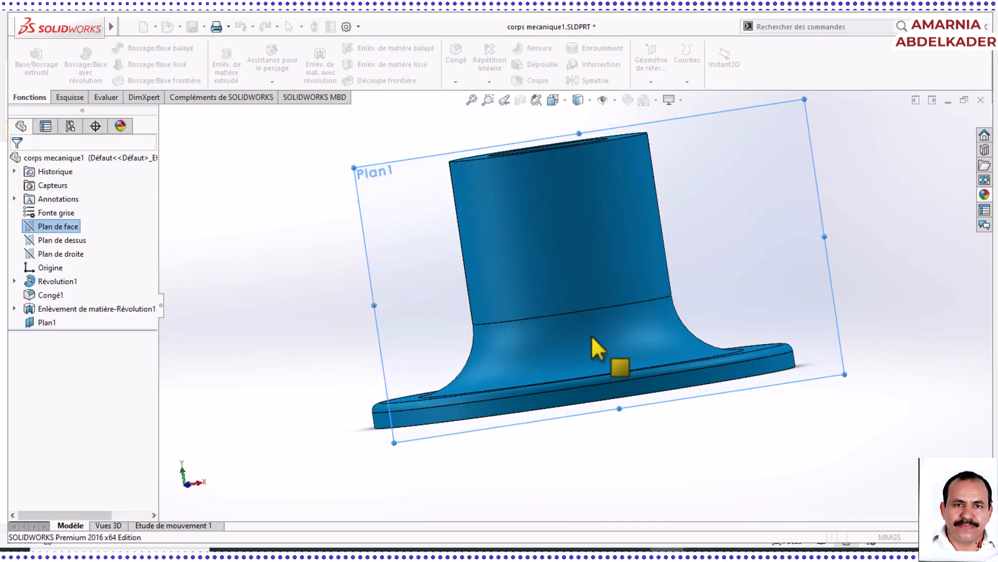
Check the circular sketch in the Word reference document, return to SOLIDWORKS and open a new sketch on Plan1.
middle_click_drag(603, 350, 564, 310)
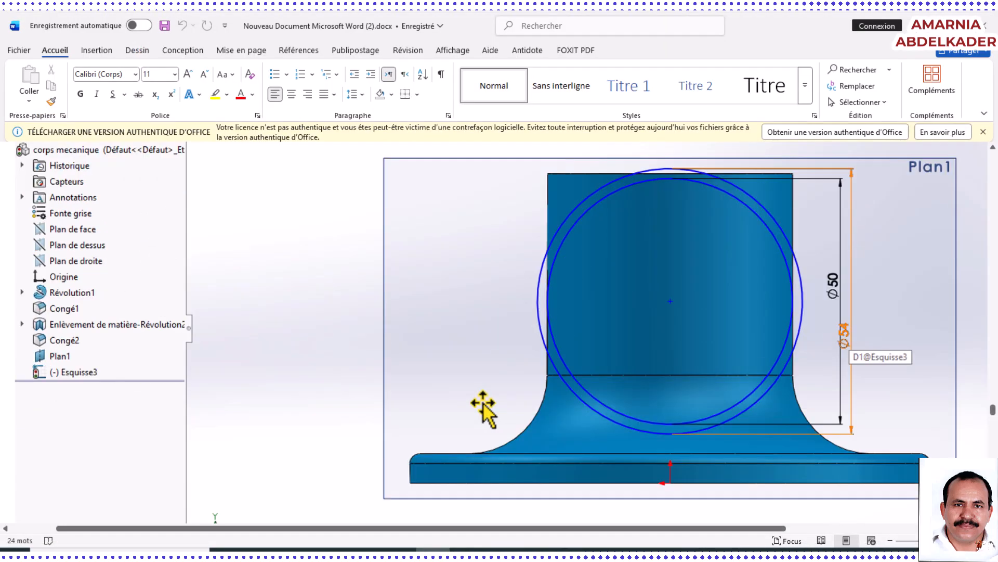
scroll(483, 403, "down", 1)
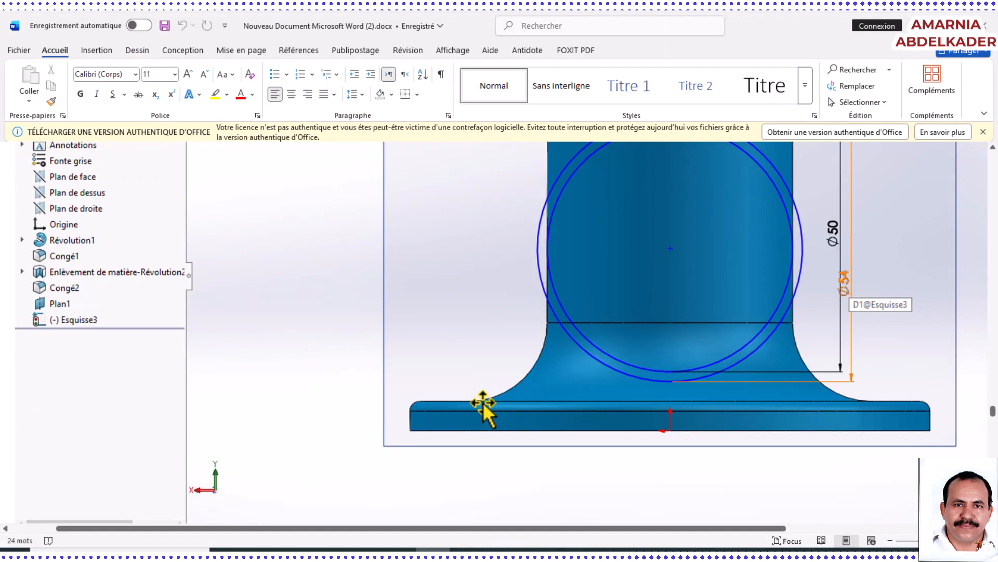
scroll(483, 403, "up", 1)
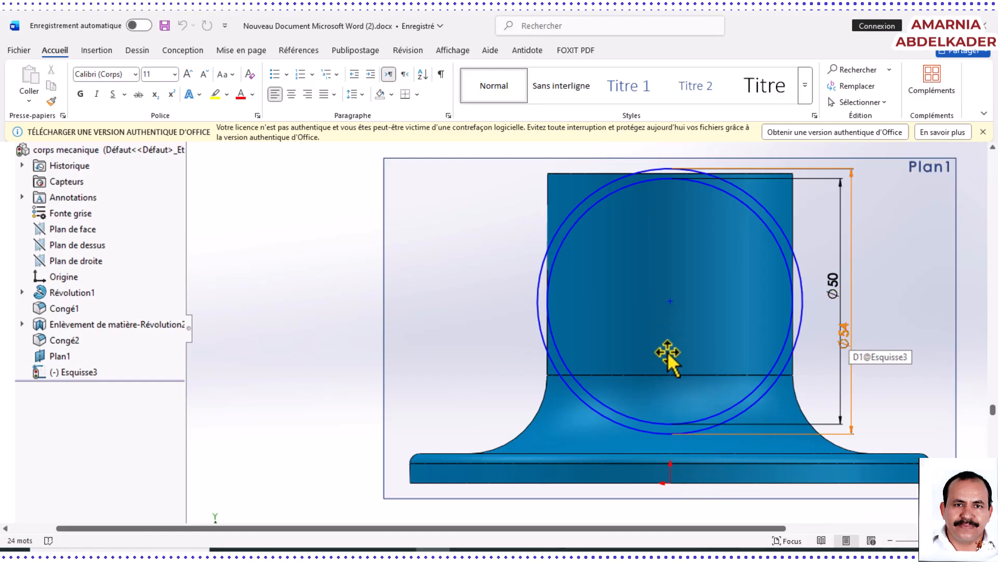
scroll(671, 388, "down", 15)
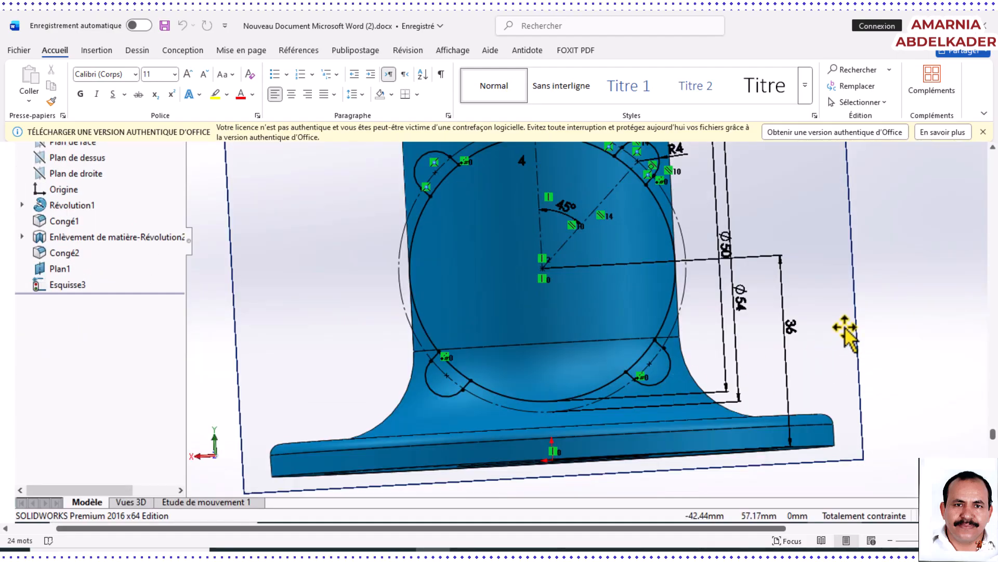
scroll(845, 333, "up", 10)
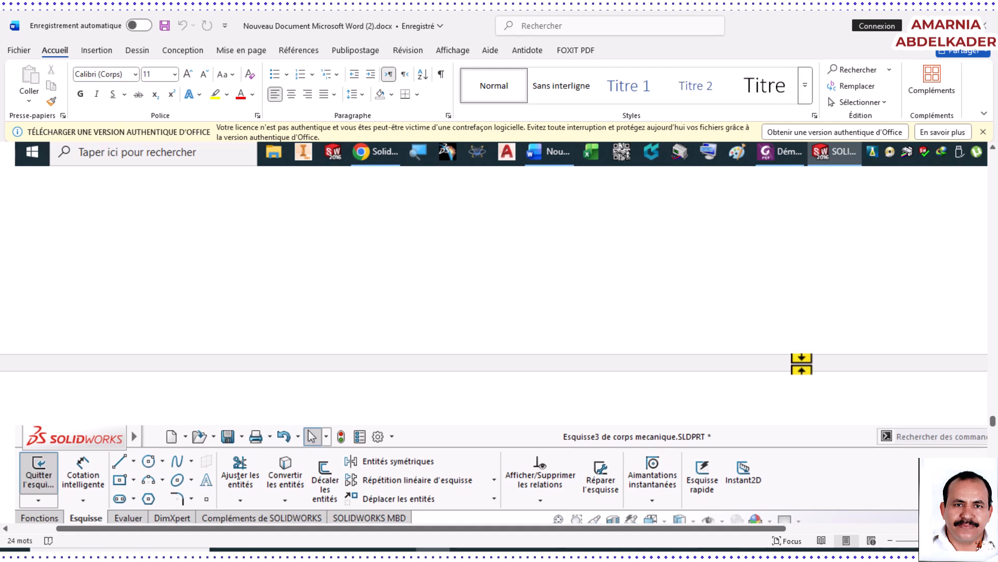
key("alt+Tab")
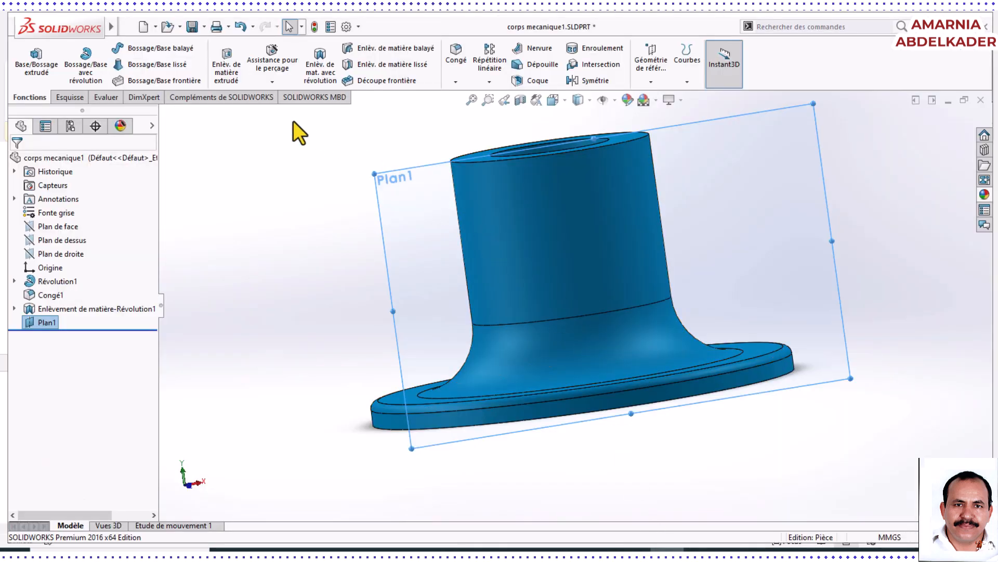
left_click(69, 97)
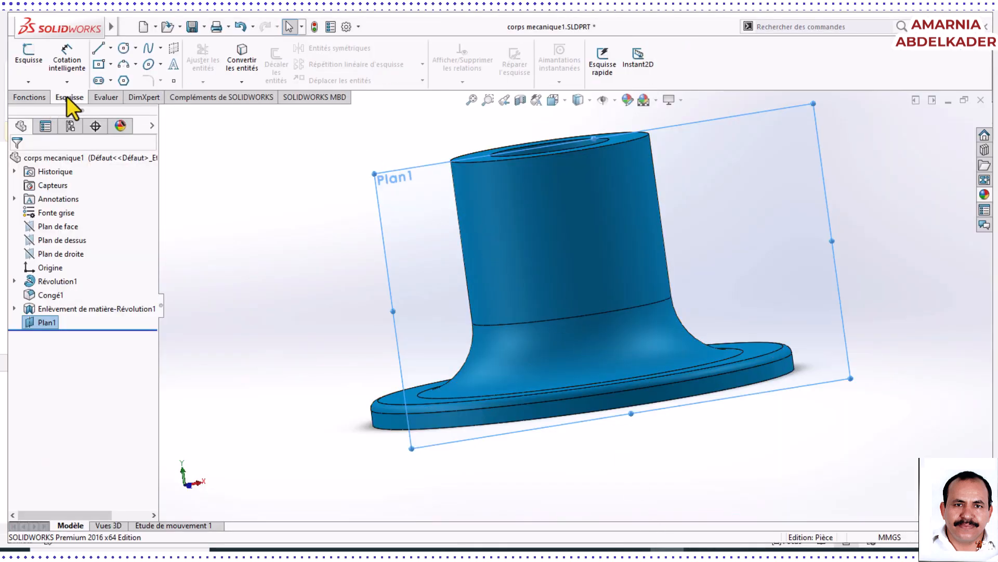
left_click(23, 58)
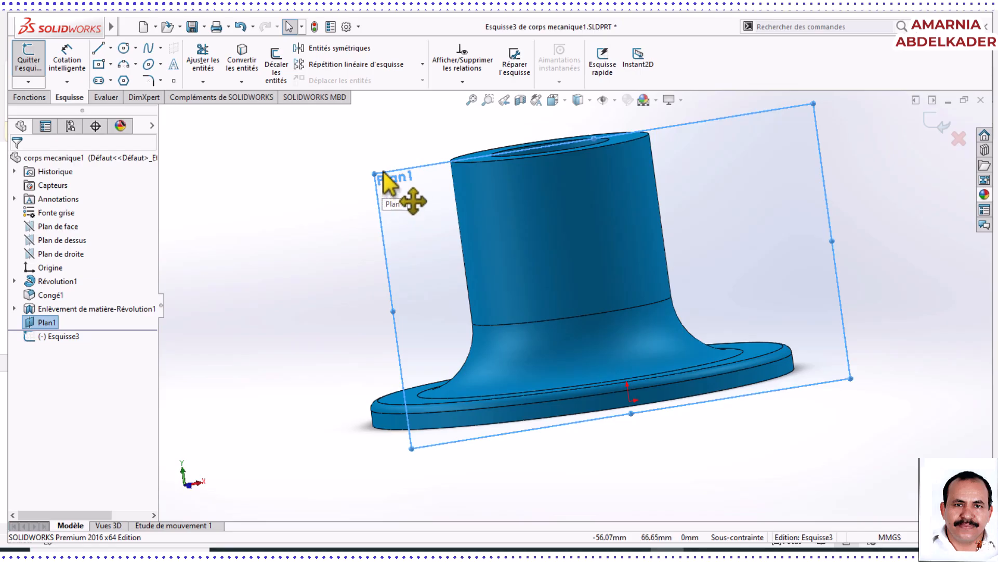
Orient the view normal to Plan1 and display the part with hidden lines removed, with the Circle tool active.
left_click(565, 99)
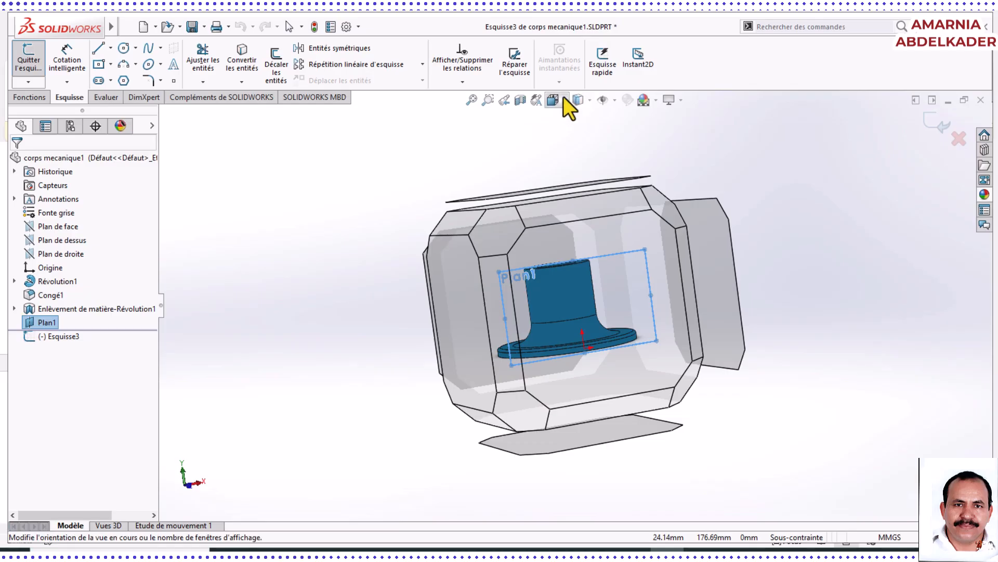
left_click(564, 98)
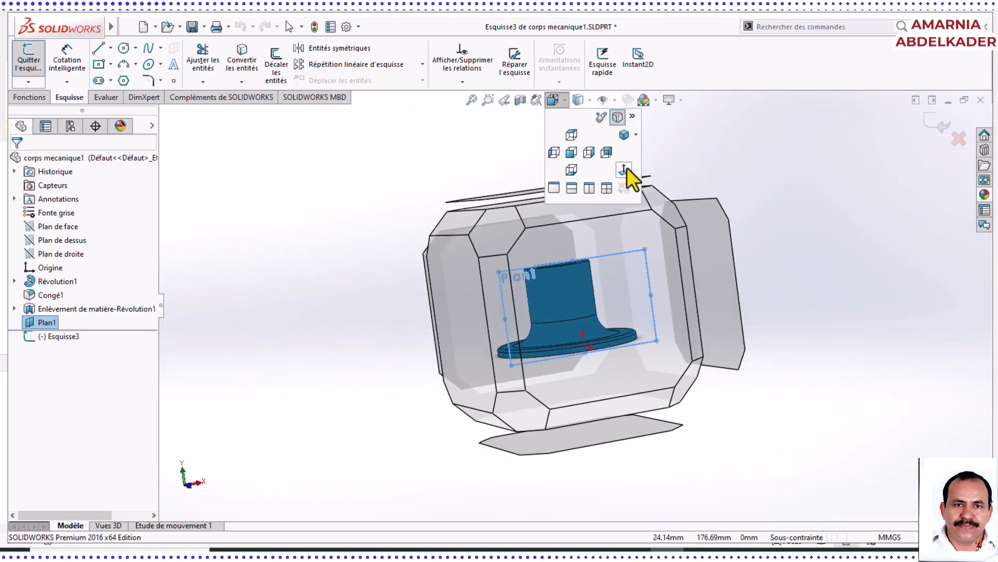
left_click(624, 169)
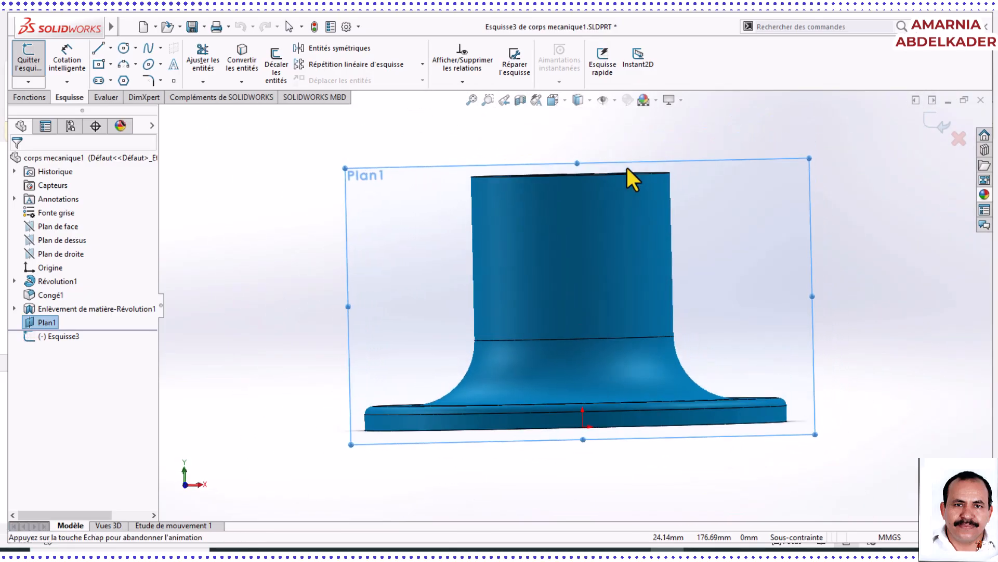
left_click(124, 51)
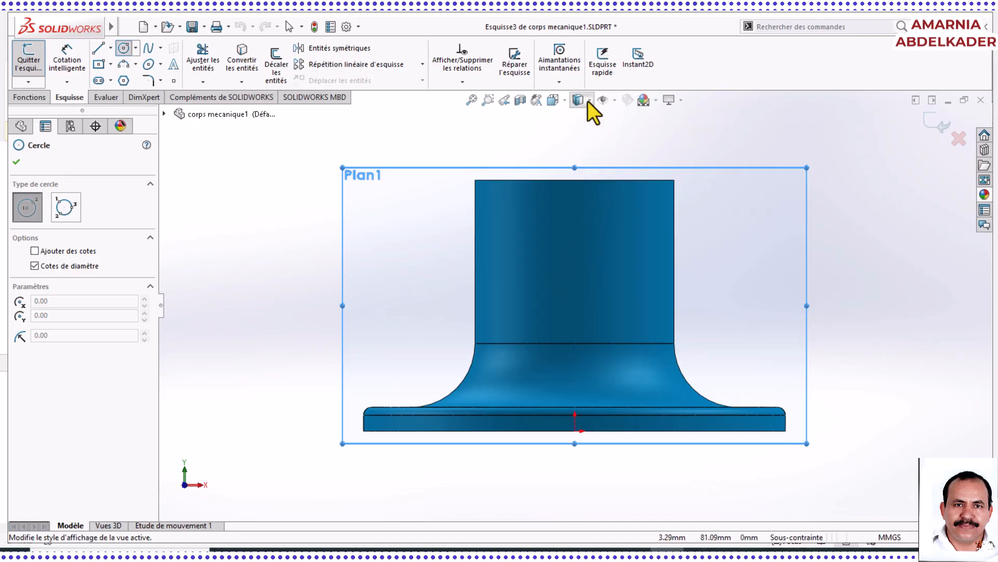
left_click(589, 100)
left_click(579, 149)
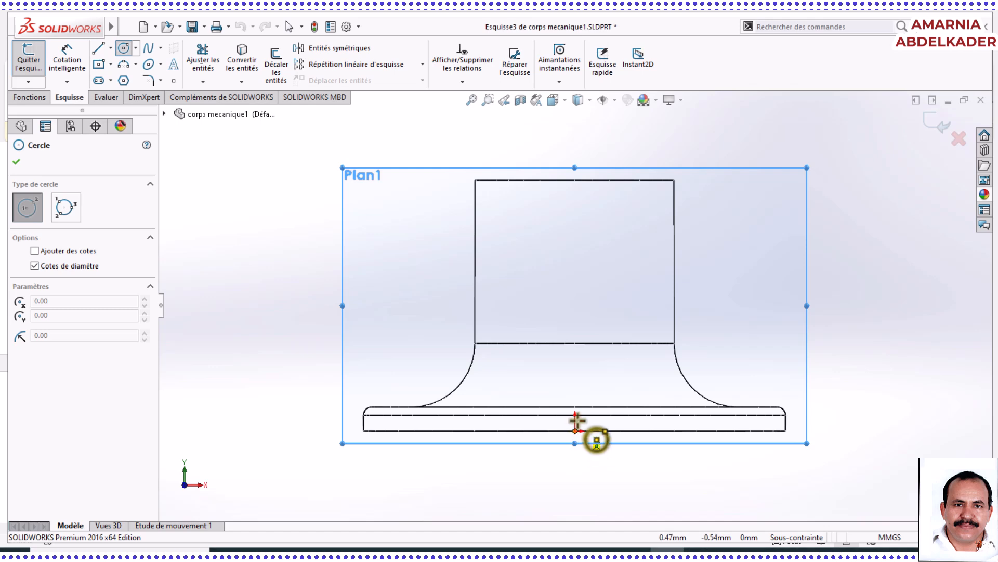
Sketch two concentric circles about 46 mm and 27 mm in diameter, centred vertically above the origin.
left_click(575, 297)
left_click(615, 216)
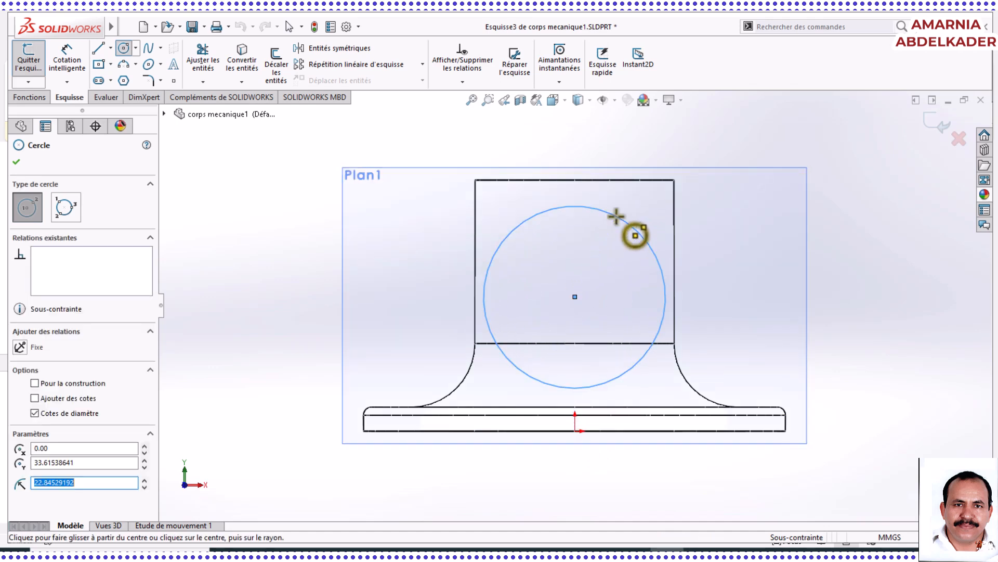
left_click(574, 296)
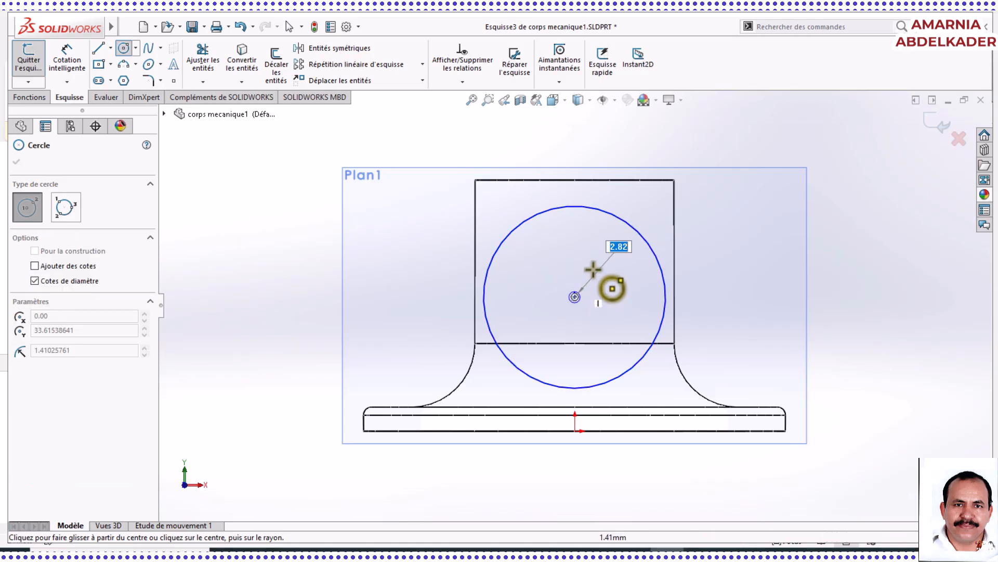
left_click(620, 267)
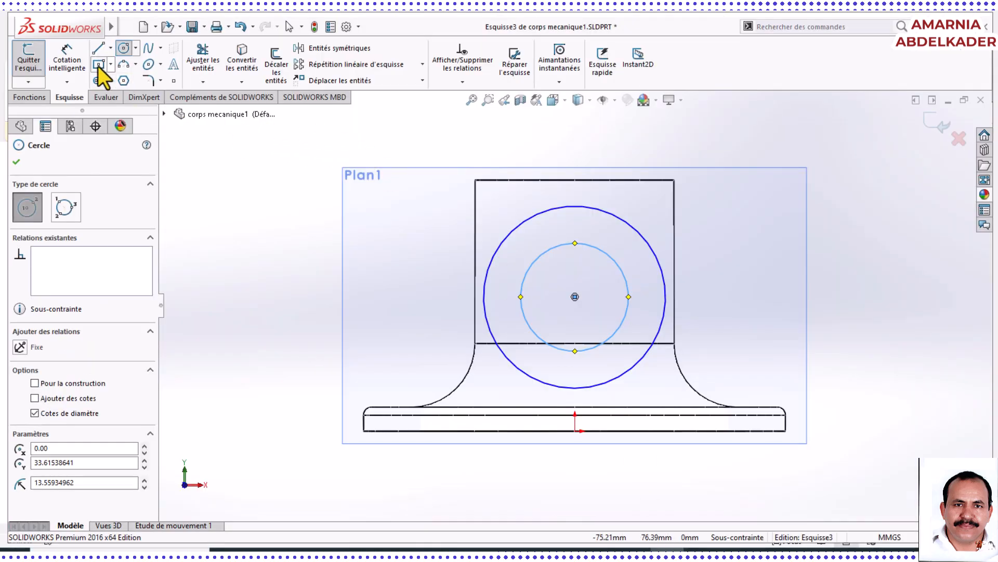
Dimension the outer circle's diameter as 54 mm and the inner circle's diameter as 50 mm.
left_click(66, 58)
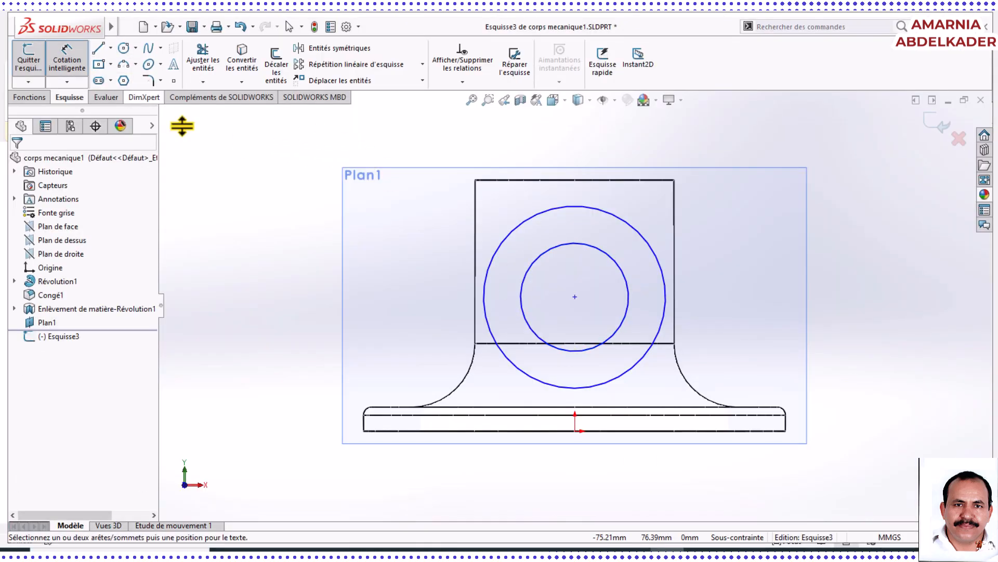
left_click(660, 263)
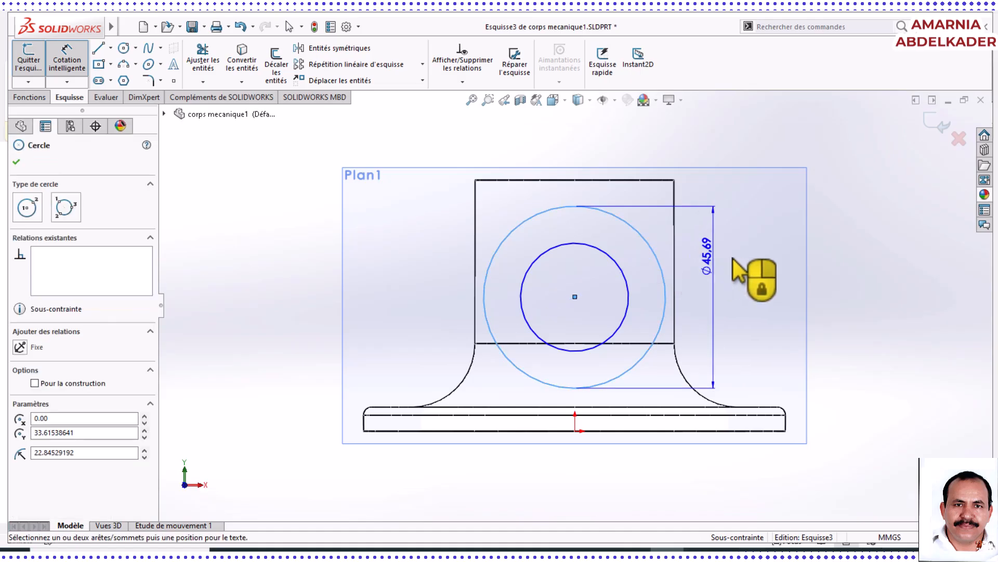
left_click(770, 260)
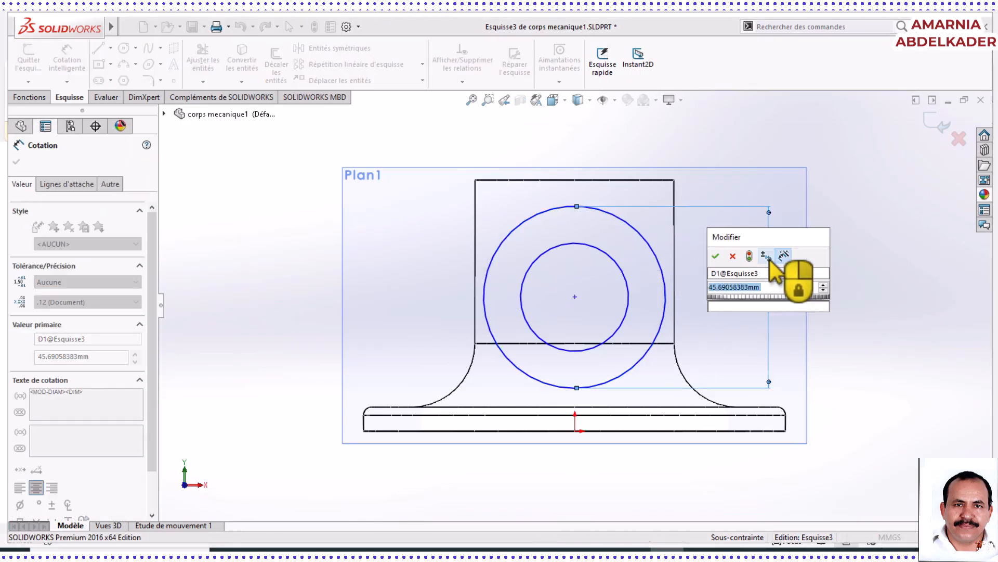
key("Return")
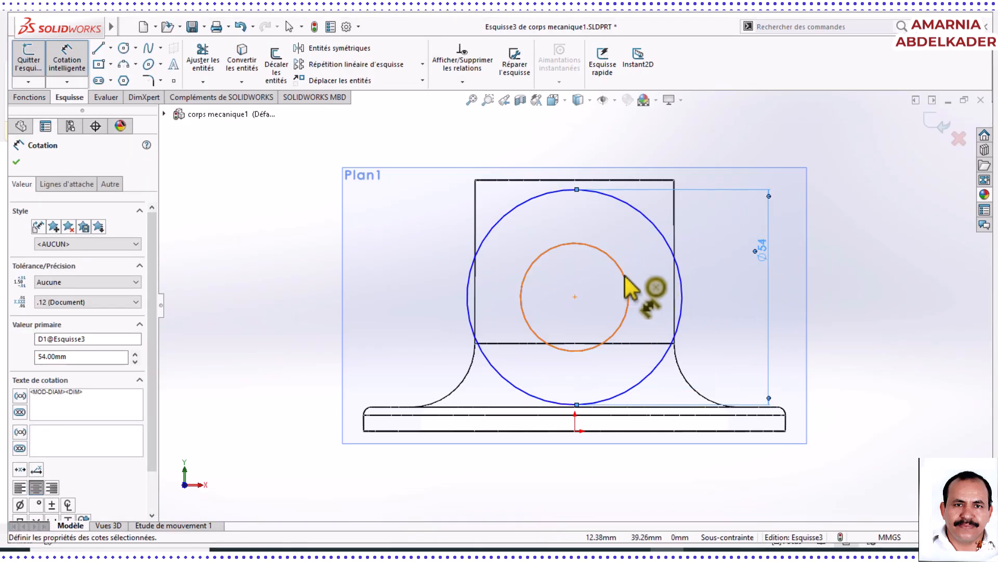
left_click(636, 283)
left_click(757, 308)
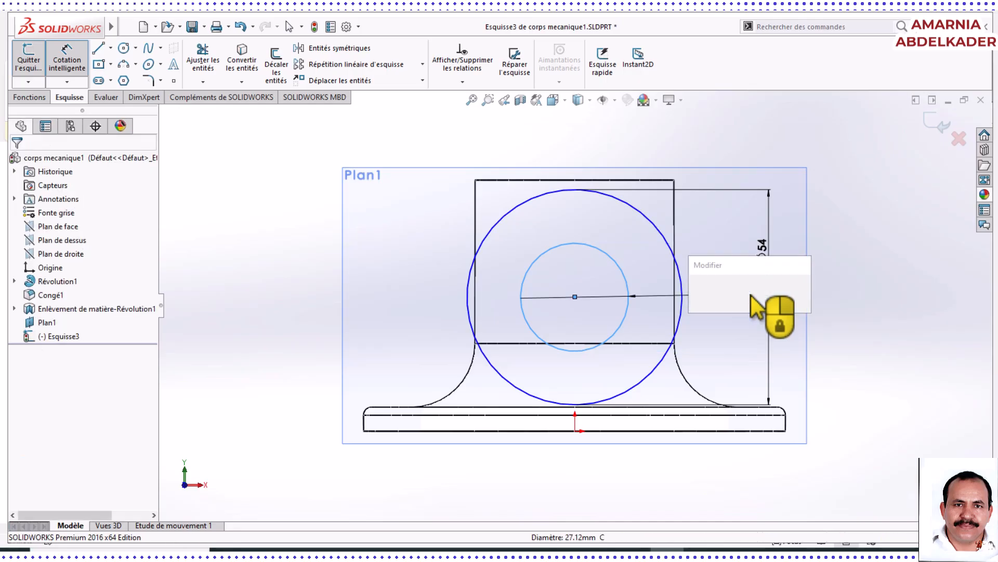
type("50")
key("Return")
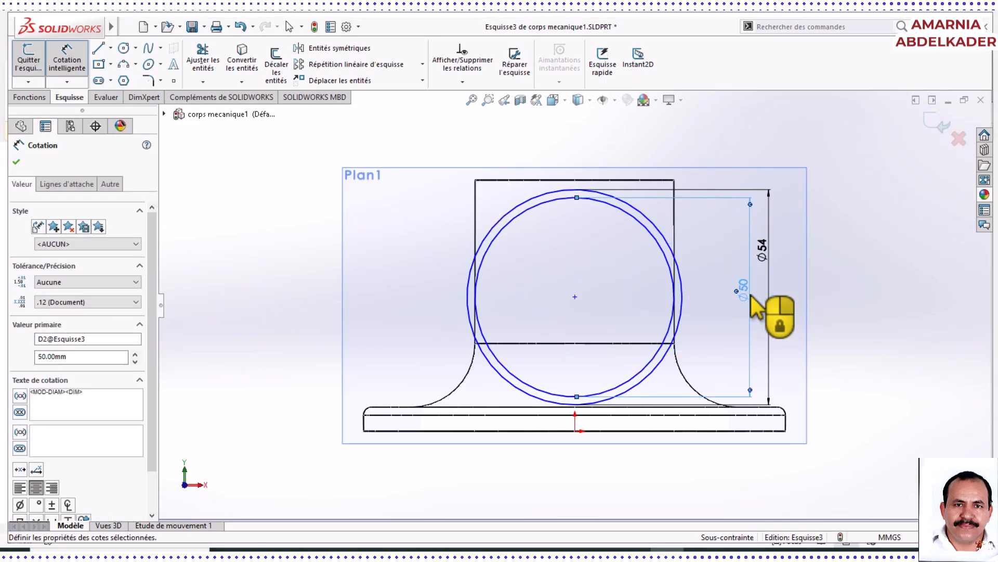
Dimension the circles' centre 36 mm above the origin, consulting the Word reference document for the value.
mouse_move(685, 296)
middle_mouse_down()
mouse_move(769, 338)
mouse_move(710, 343)
mouse_move(686, 260)
middle_mouse_up()
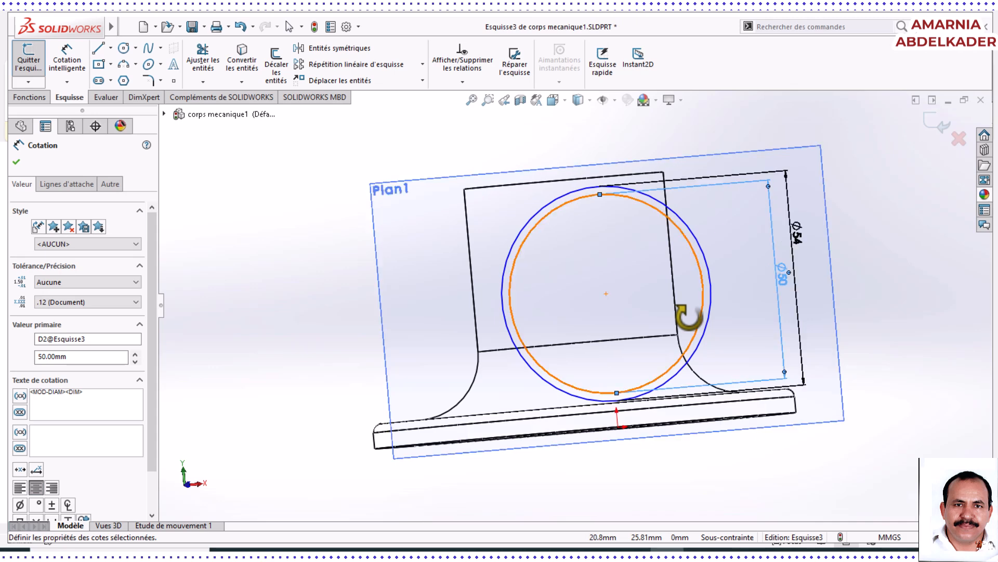
left_click(561, 100)
left_click(625, 177)
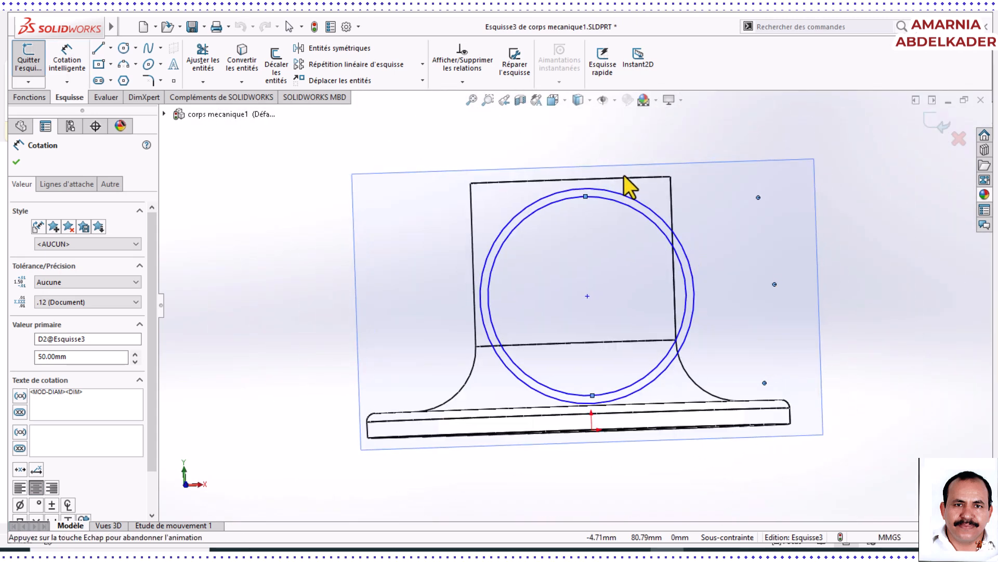
left_click(576, 431)
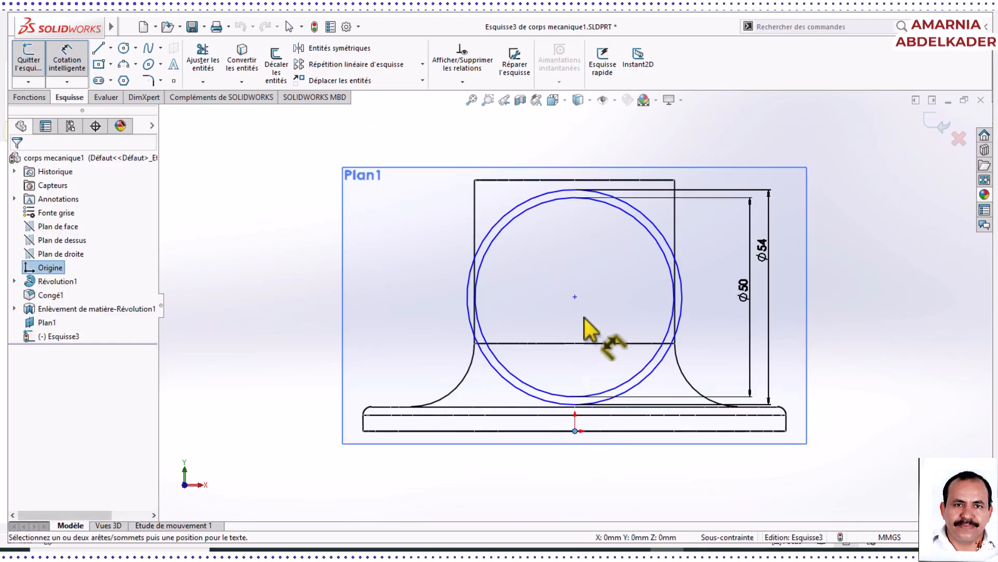
left_click(575, 296)
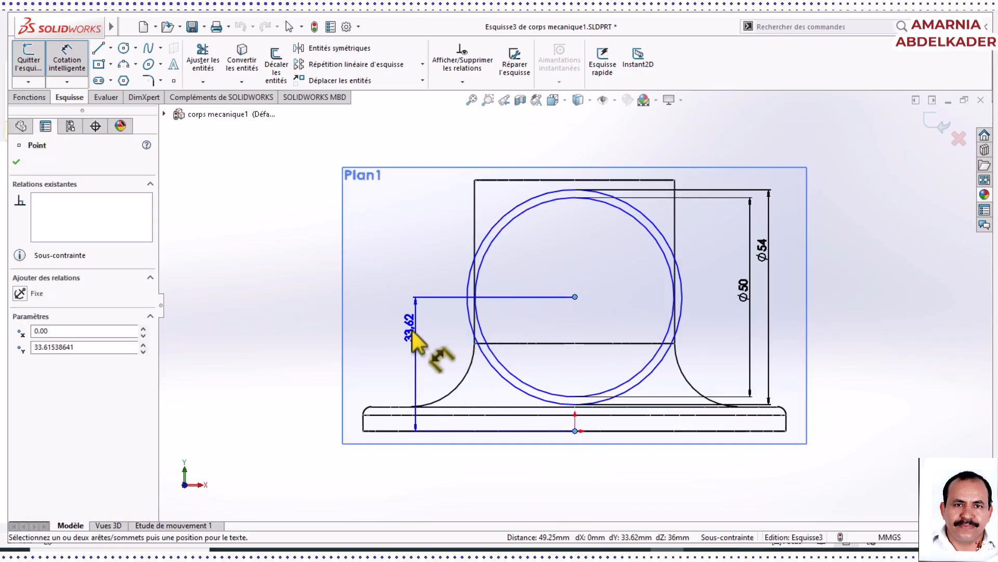
left_click(404, 330)
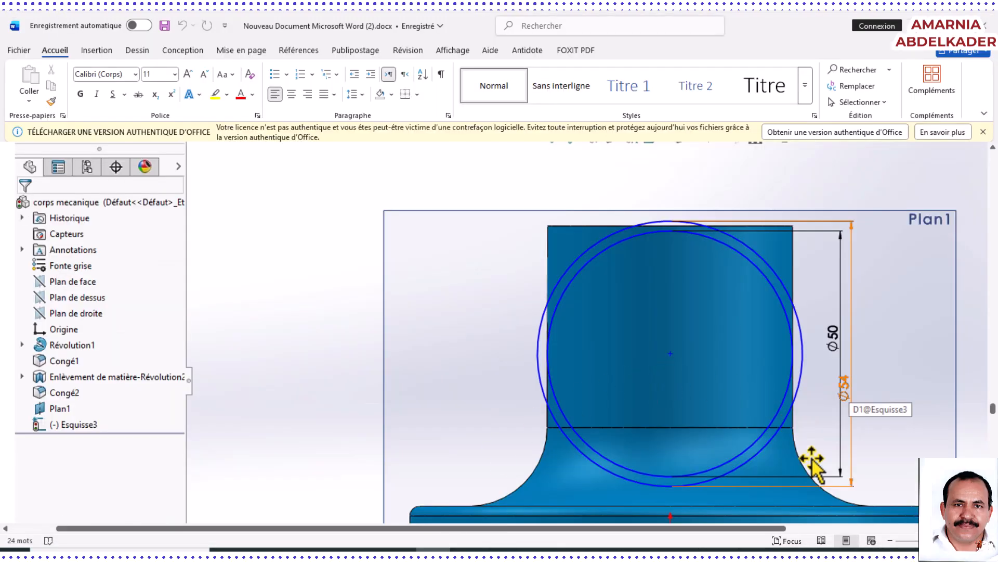
scroll(810, 473, "down", 10)
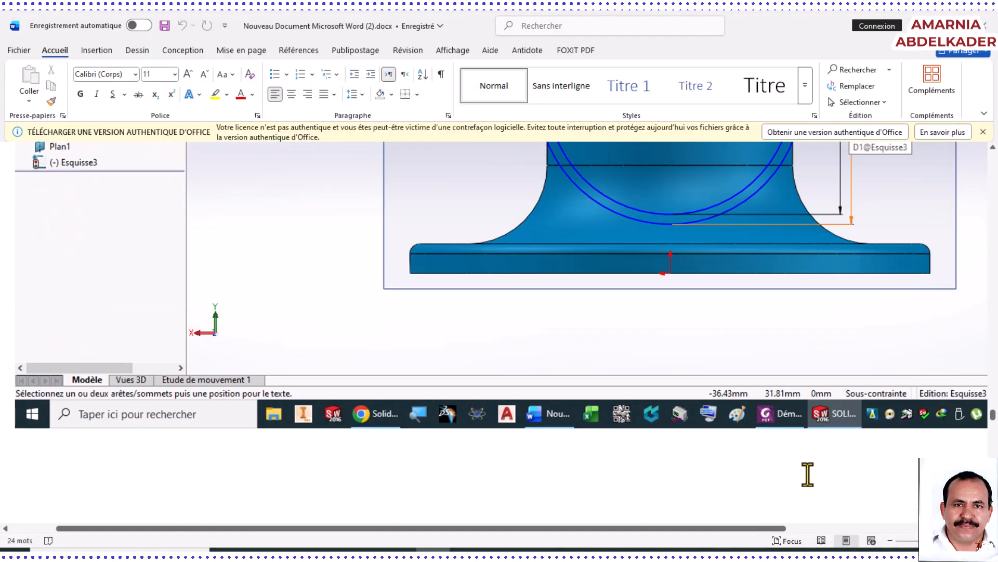
scroll(809, 473, "down", 5)
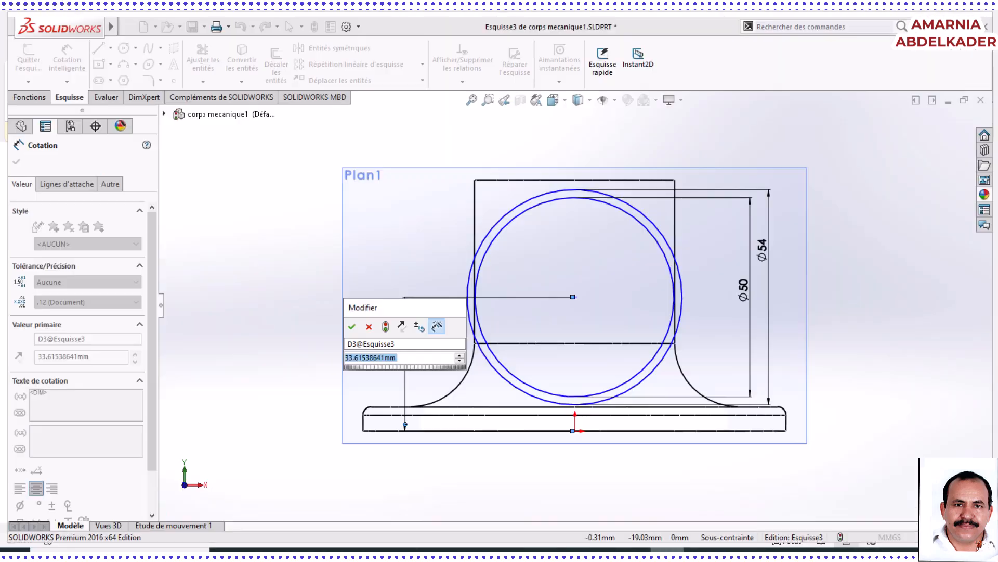
type("36")
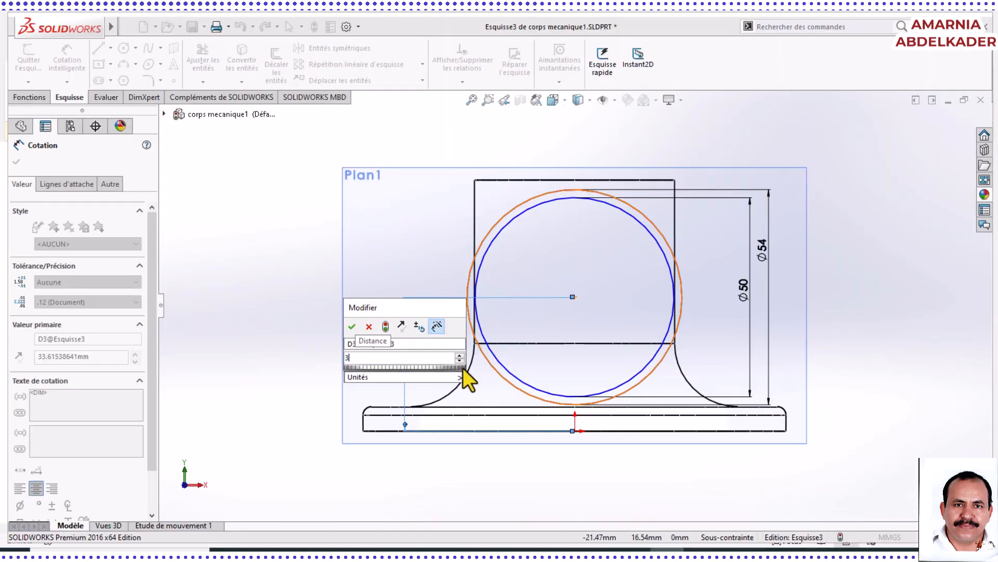
key("Return")
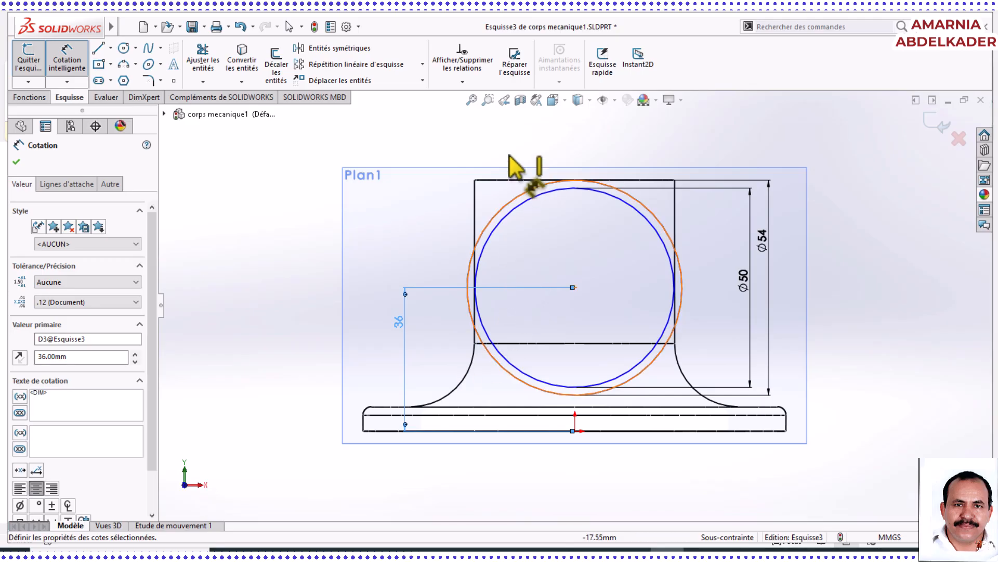
left_click(16, 162)
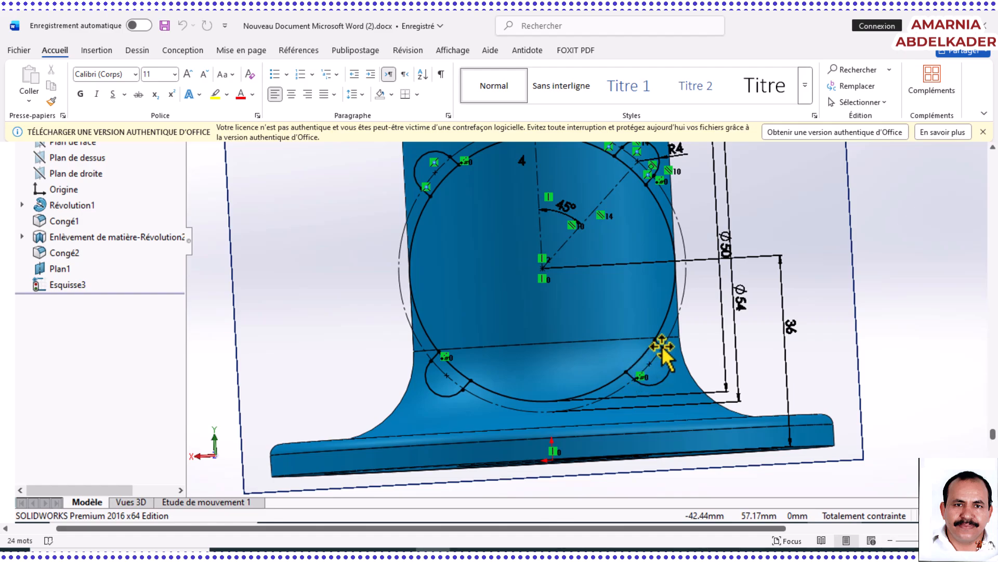
Examine the lobes, angle and construction lines of the circular sketch in the Word reference document, and return to SOLIDWORKS.
scroll(650, 321, "down", 2)
scroll(644, 272, "up", 2)
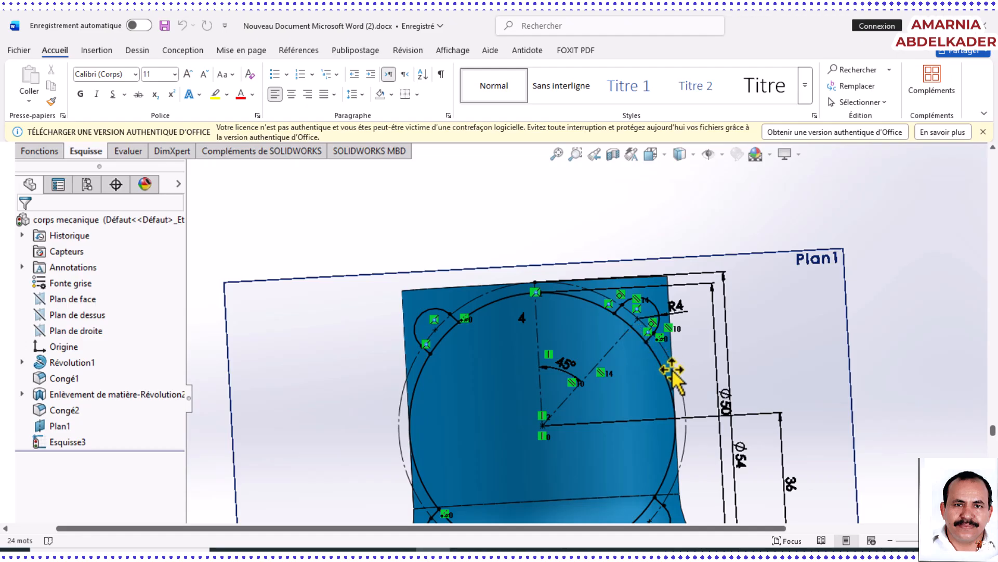
scroll(673, 370, "down", 2)
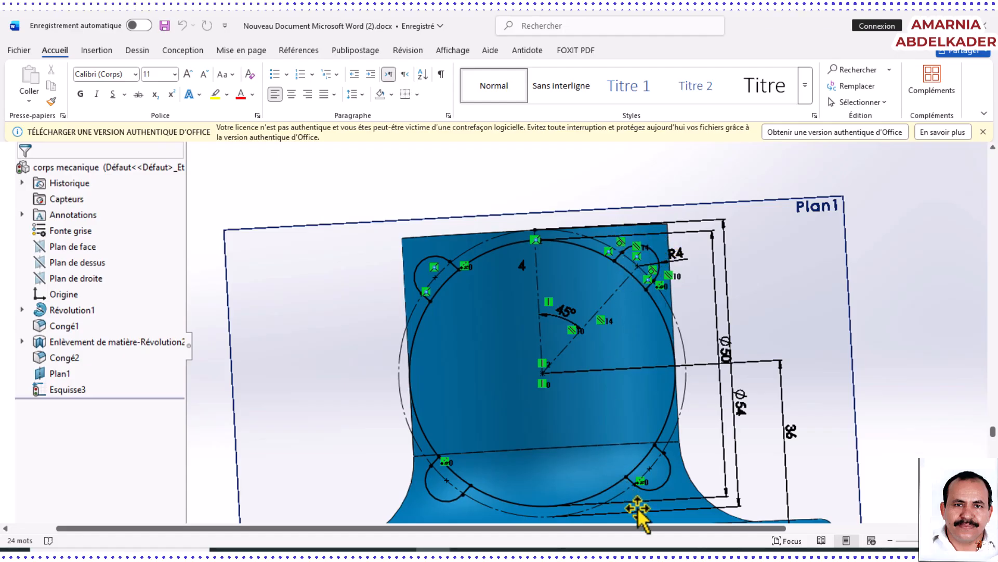
mouse_move(669, 550)
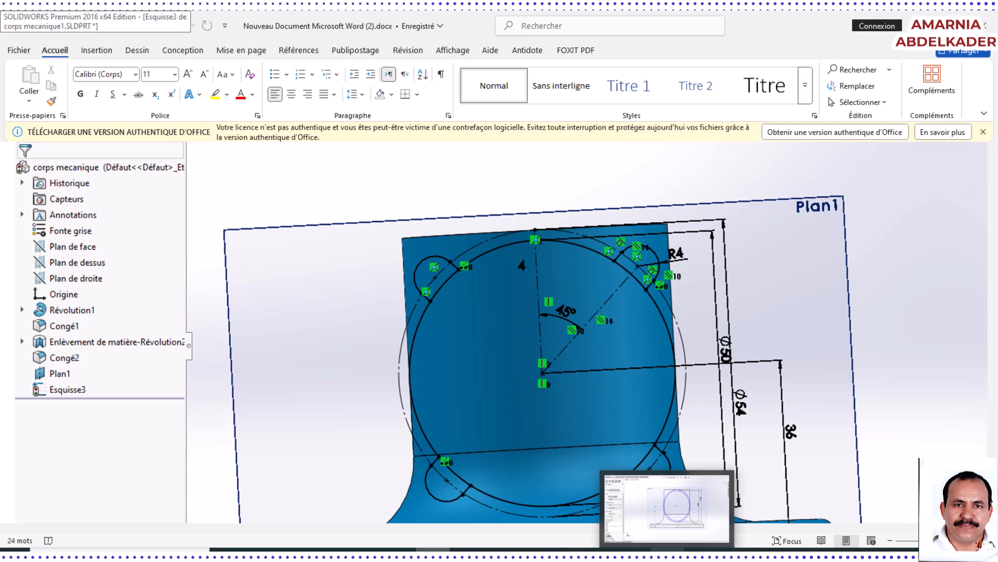
left_click(635, 508)
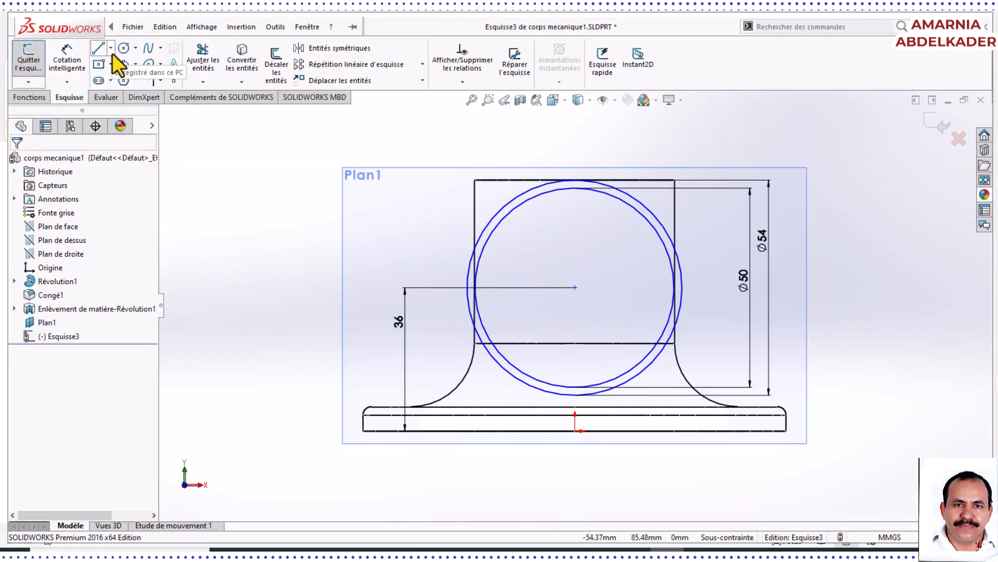
Convert the outer 54 mm circle to construction geometry.
left_click(473, 251)
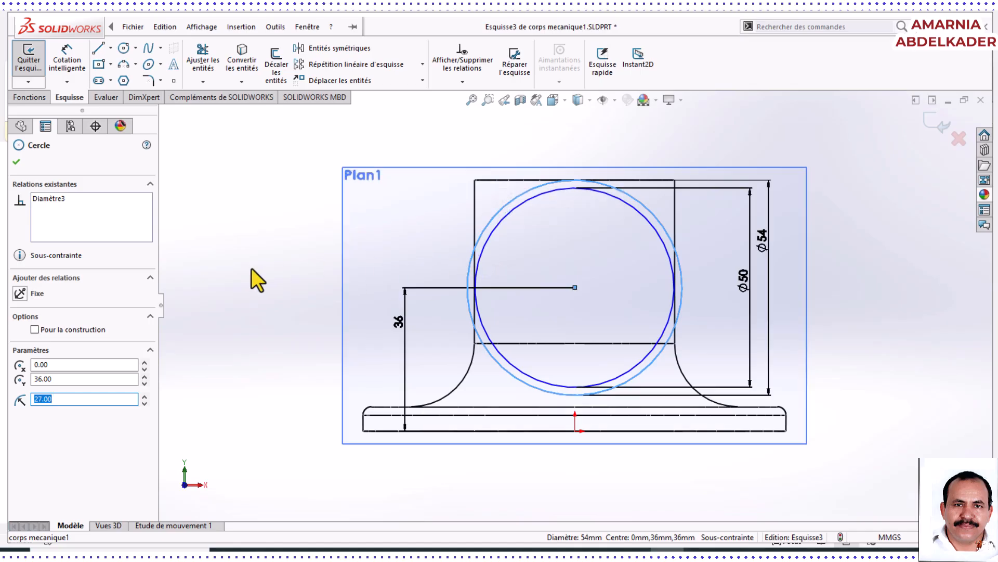
left_click(34, 329)
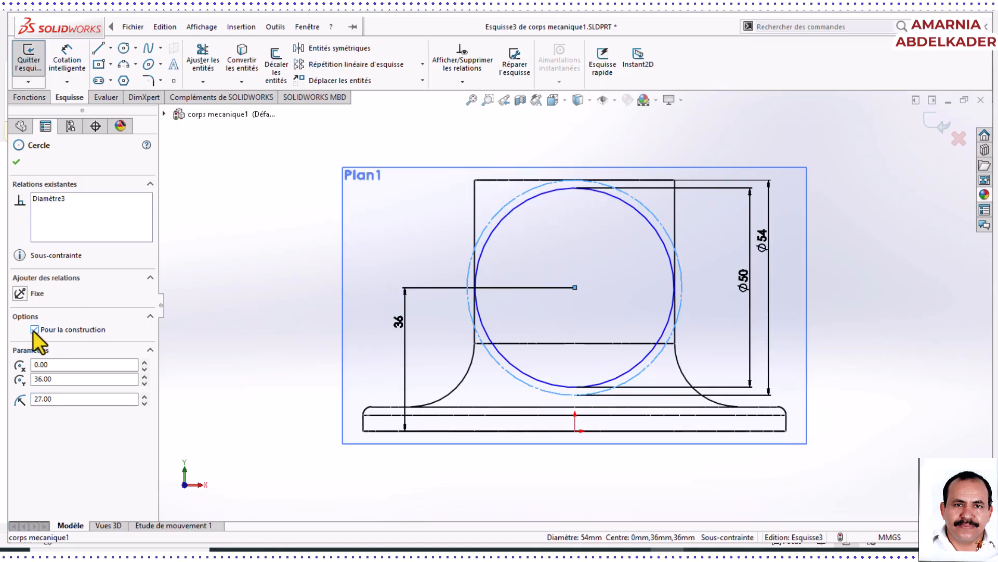
left_click(15, 164)
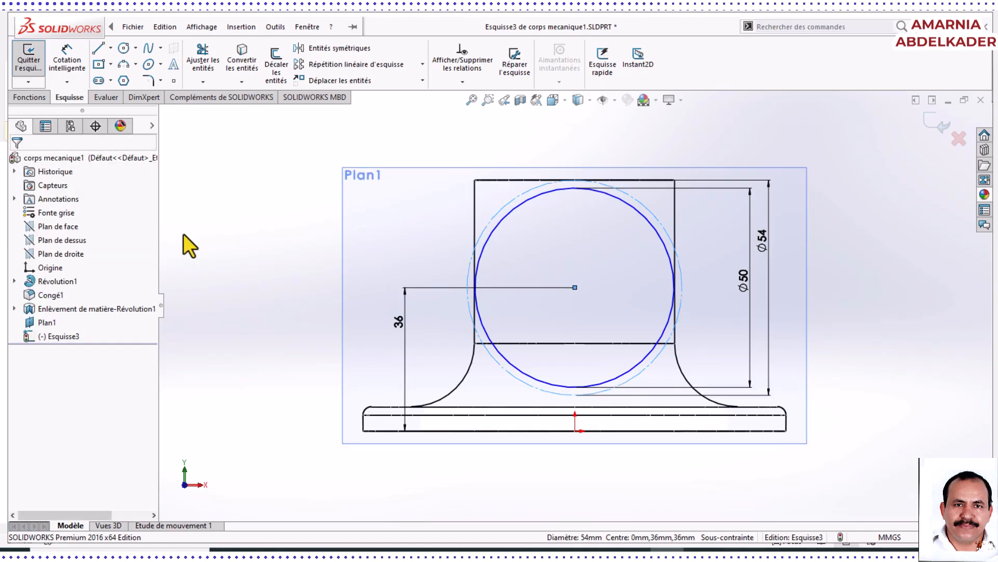
Draw a vertical centerline from the circles' centre up to the top of the 54 mm construction circle.
left_click(110, 48)
left_click(114, 79)
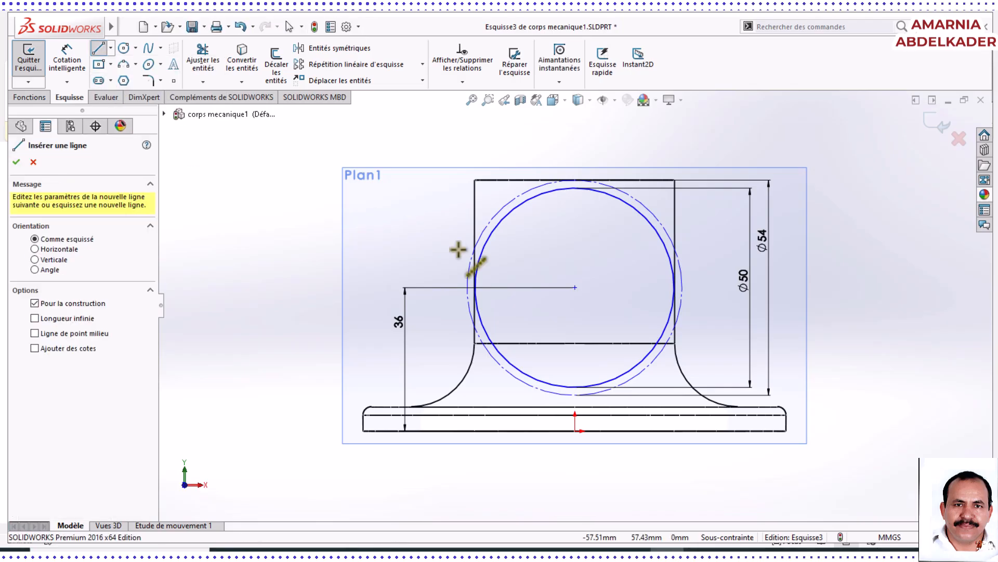
left_click(574, 287)
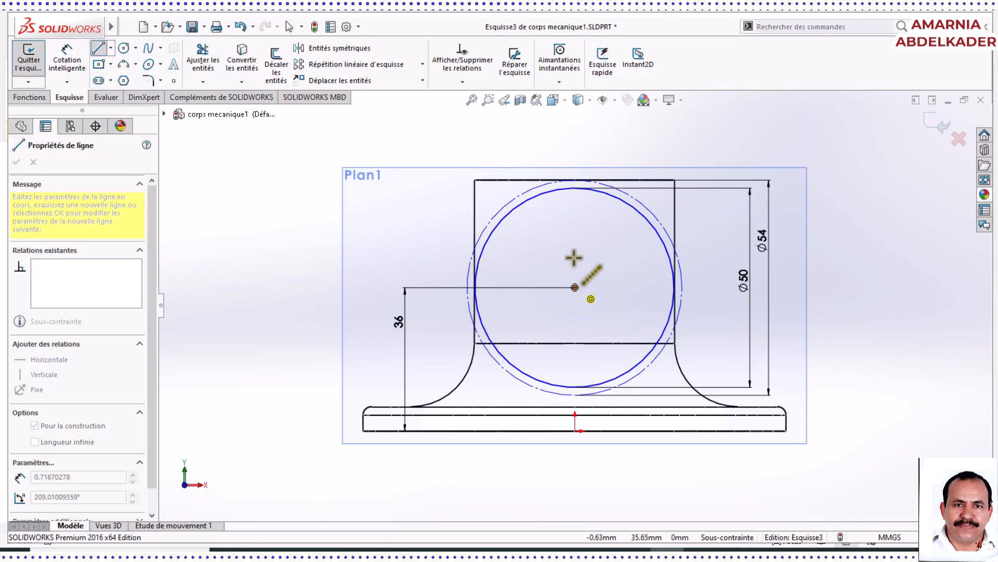
left_click(576, 183)
right_click(576, 183)
left_click(593, 198)
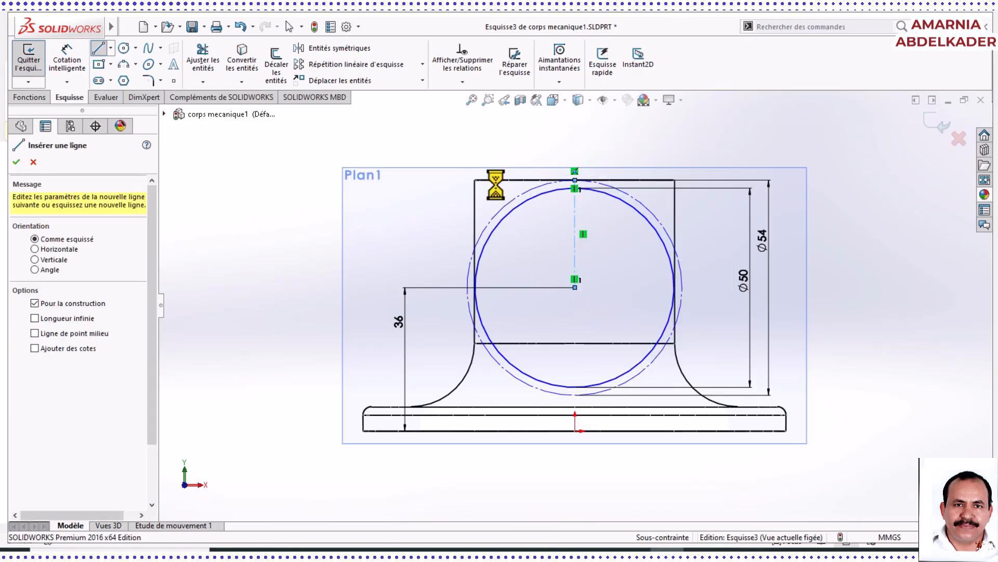
Draw a construction line at 45° from the circles' centre out to the 54 mm construction circle, on the right of the vertical centerline.
left_click(111, 48)
left_click(117, 82)
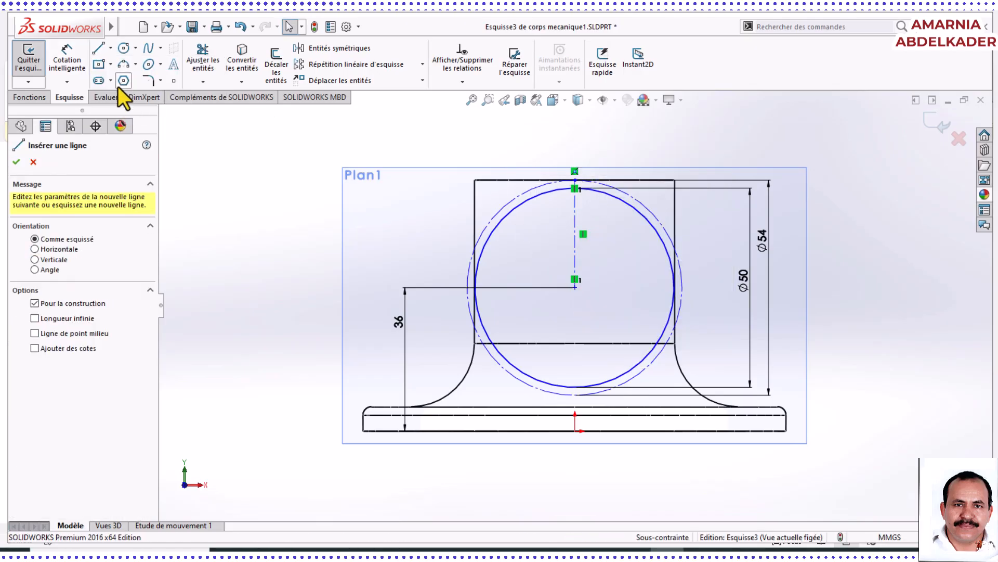
left_click(111, 48)
left_click(115, 81)
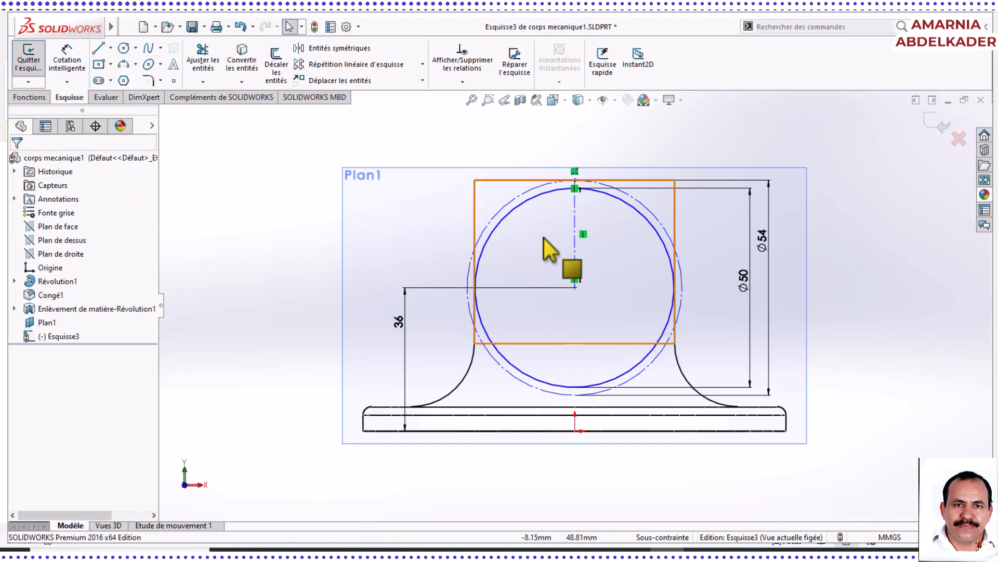
left_click(111, 48)
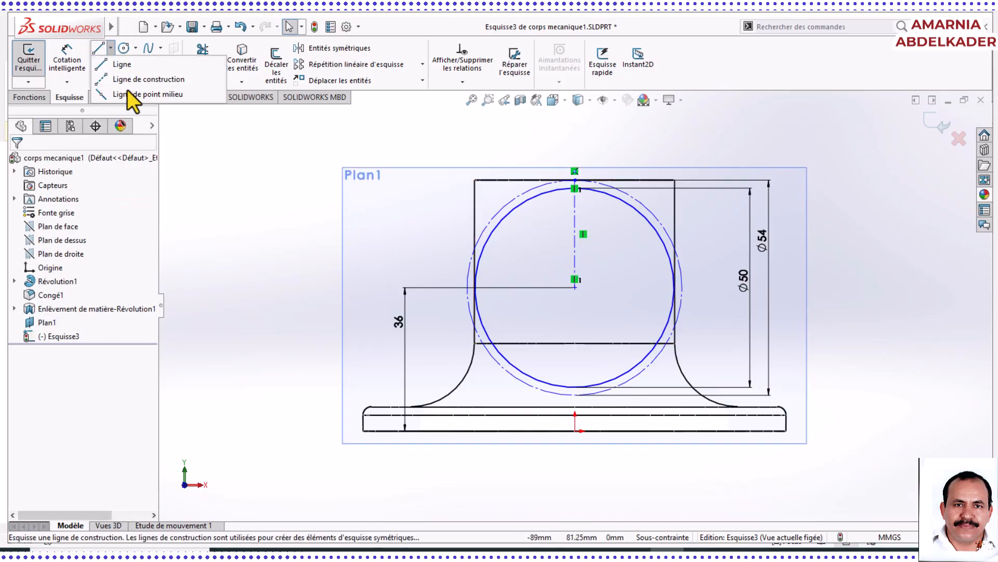
left_click(123, 82)
left_click(575, 281)
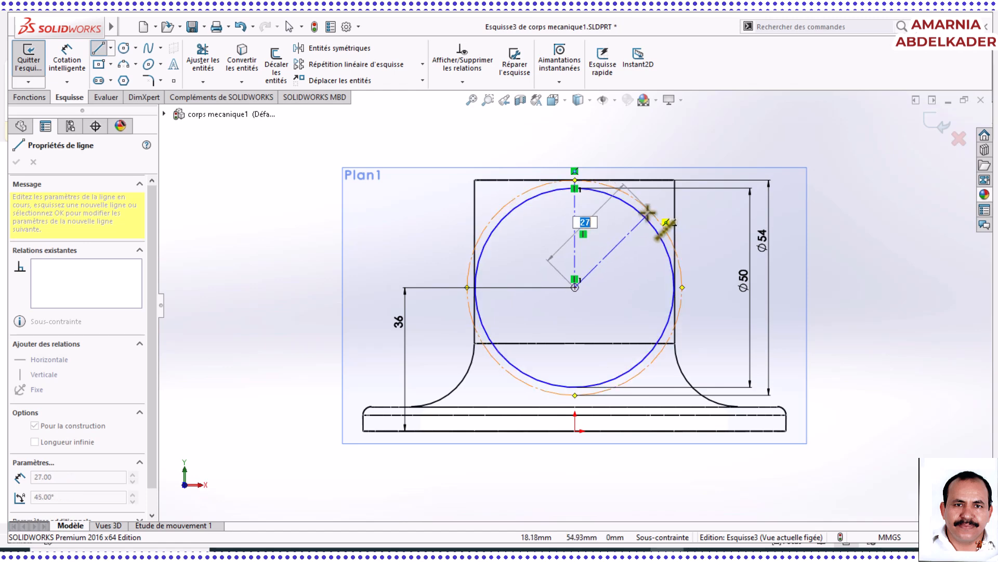
left_click(648, 213)
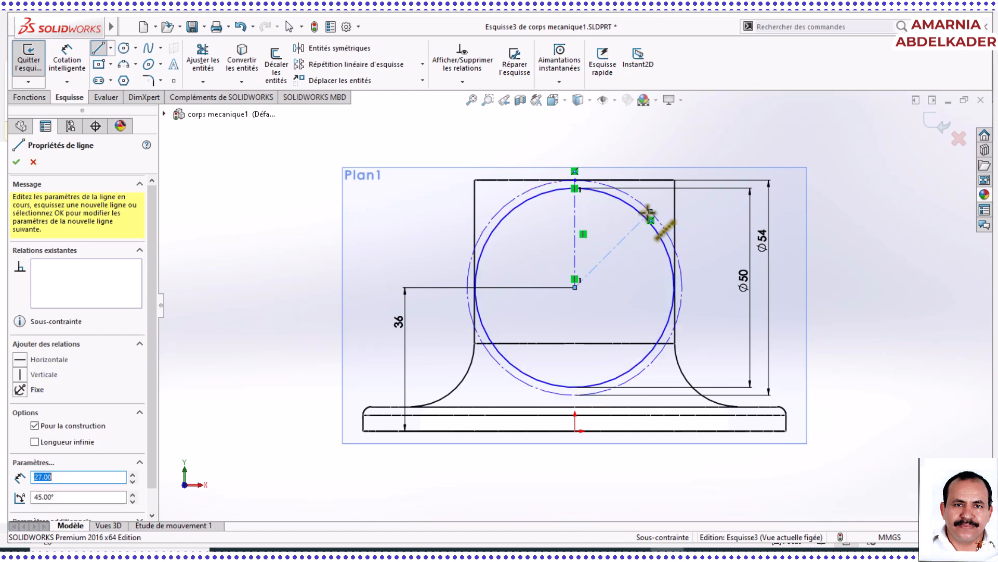
right_click(624, 281)
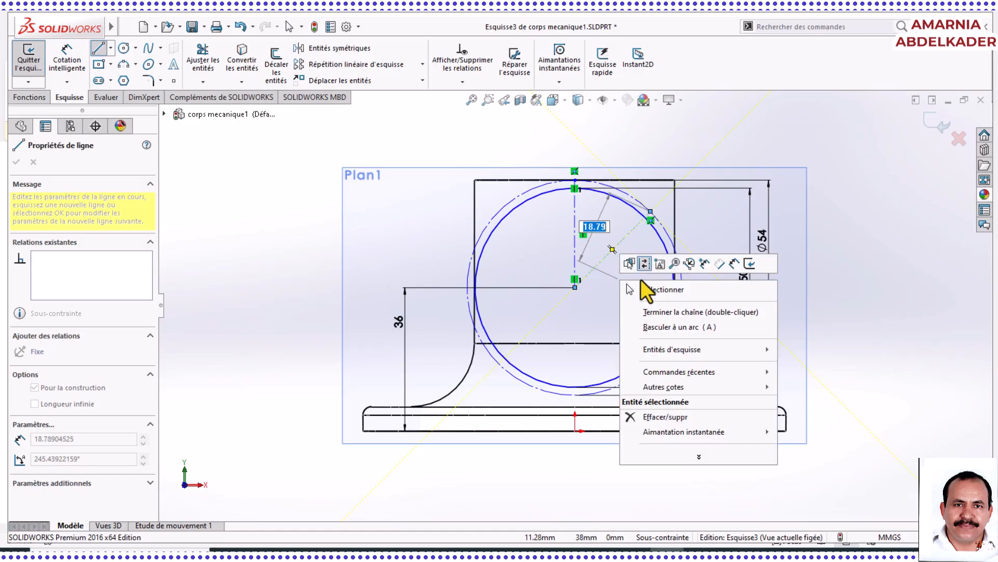
left_click(644, 290)
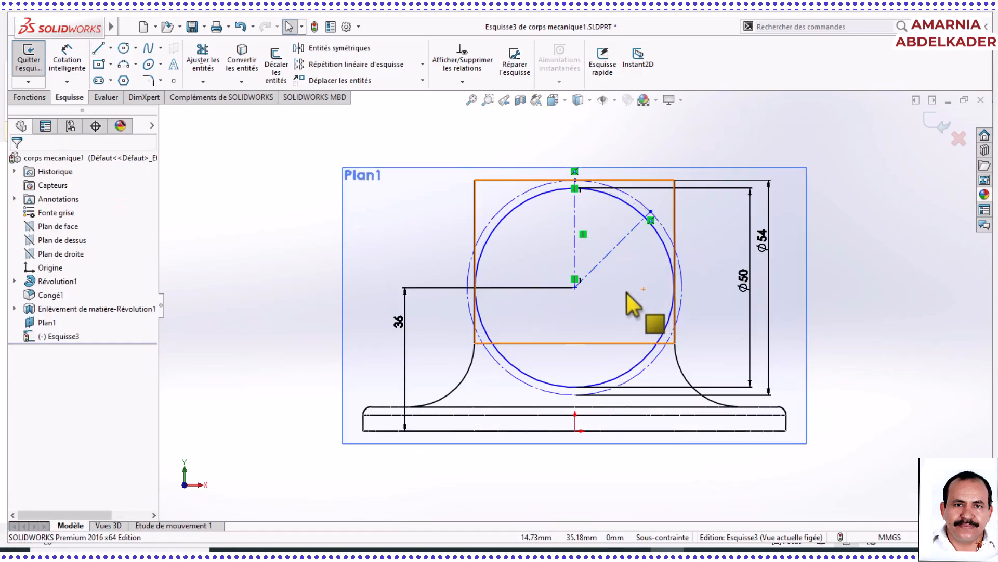
Dimension the angle between the vertical centerline and the slanted construction line at 45°.
left_click(67, 58)
left_click(601, 262)
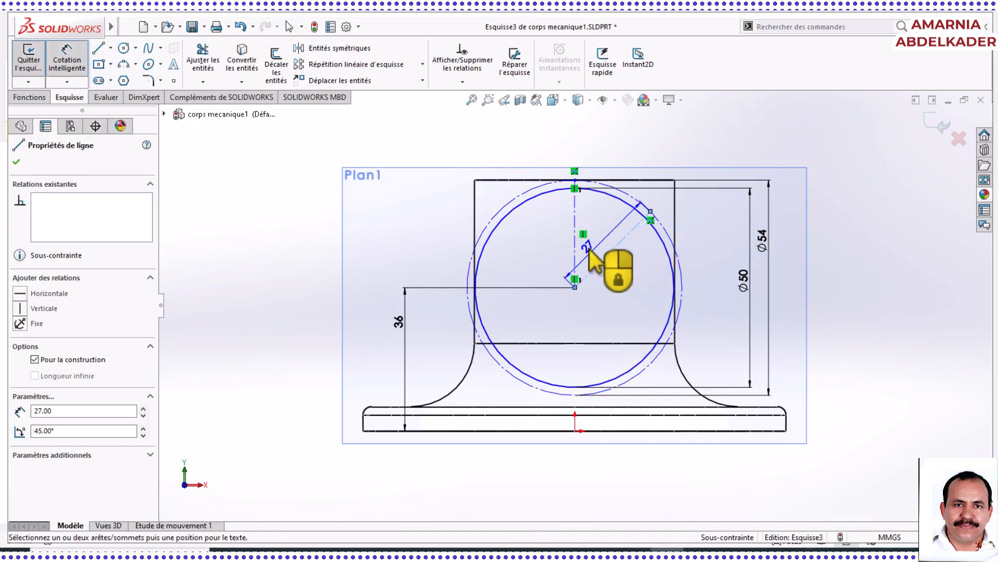
left_click(575, 243)
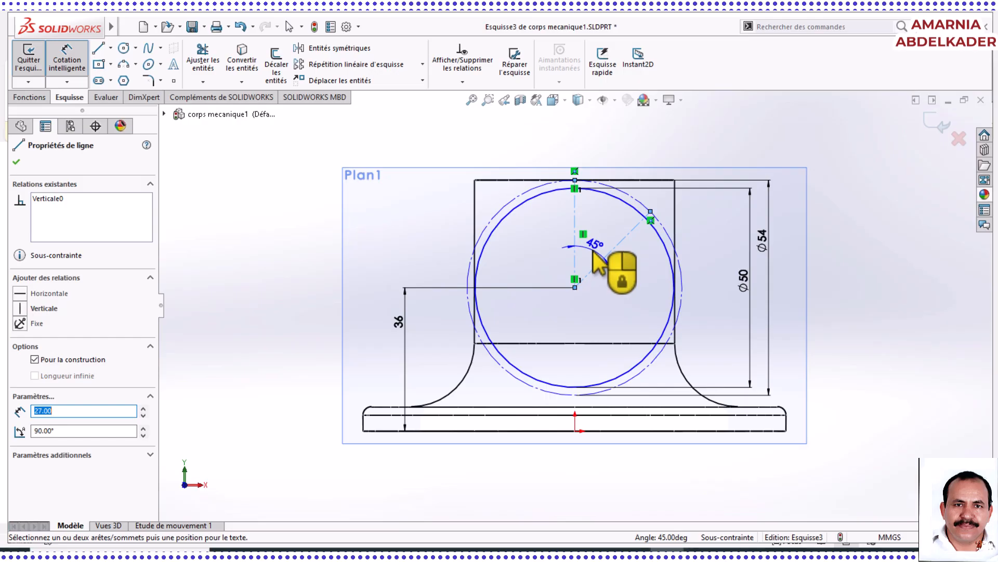
left_click(593, 251)
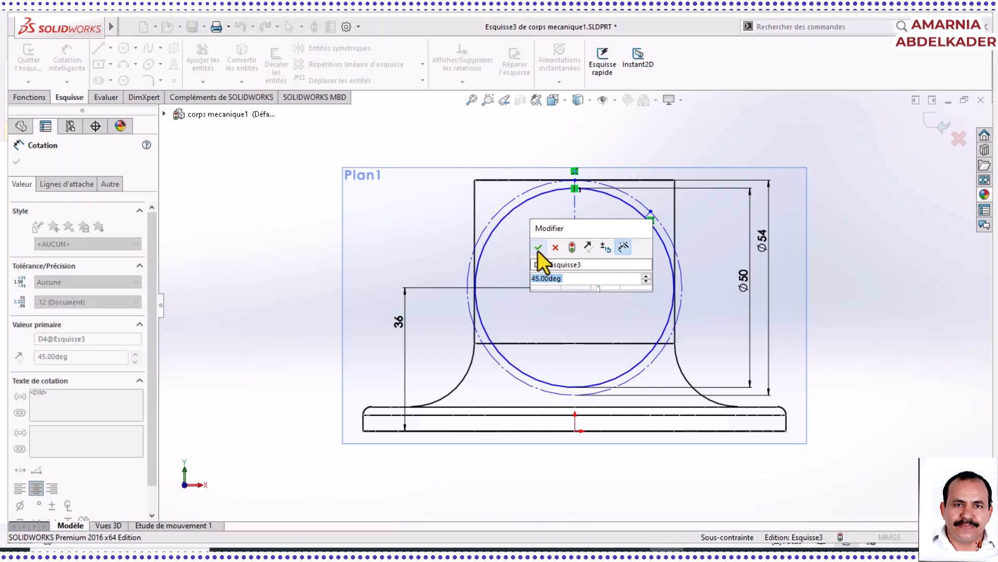
left_click(538, 247)
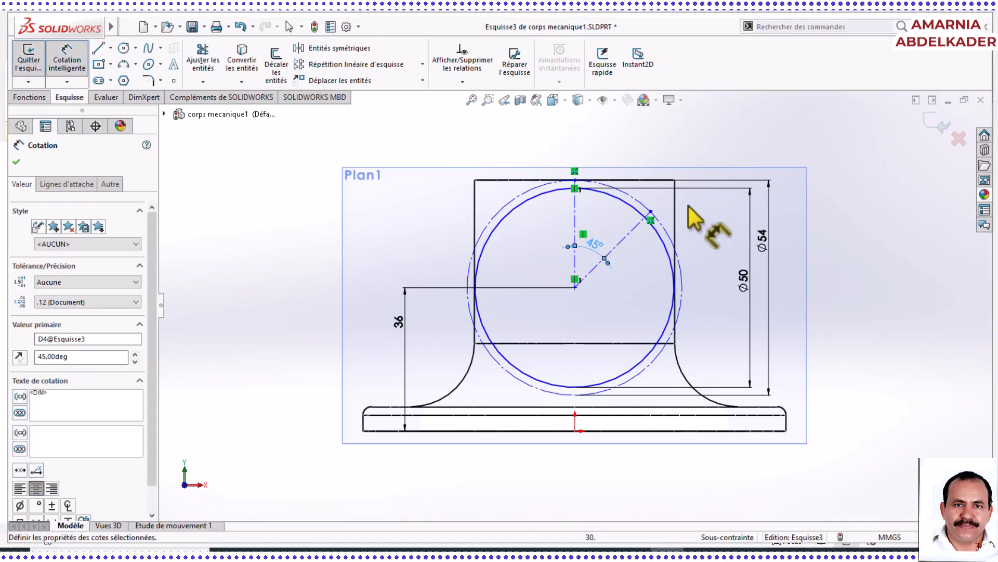
Examine the outline and relations of the lobe on the slanted construction line in the Word reference document, and return to SOLIDWORKS.
scroll(660, 216, "down", 4)
scroll(653, 213, "down", 2)
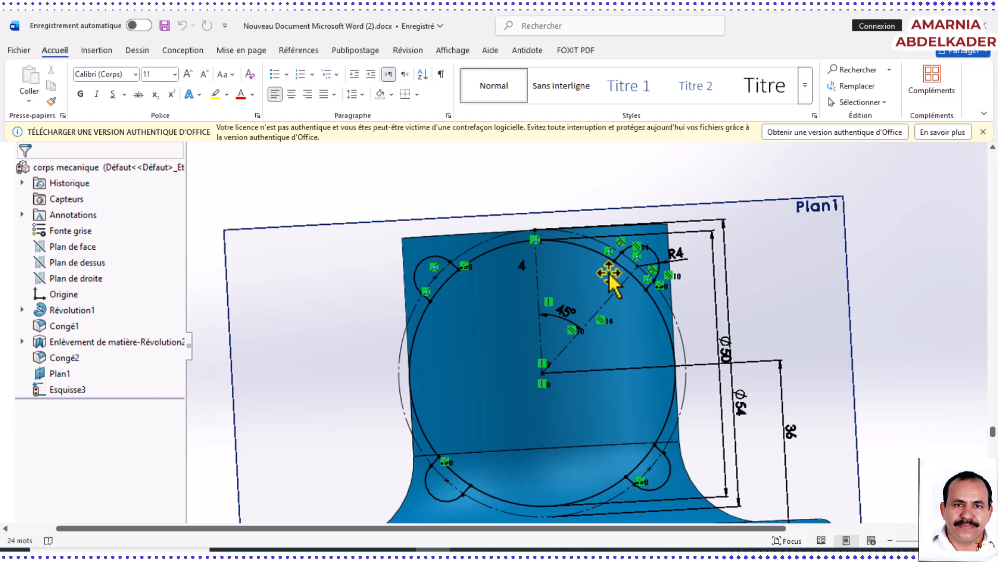
scroll(609, 272, "up", 5, "ctrl")
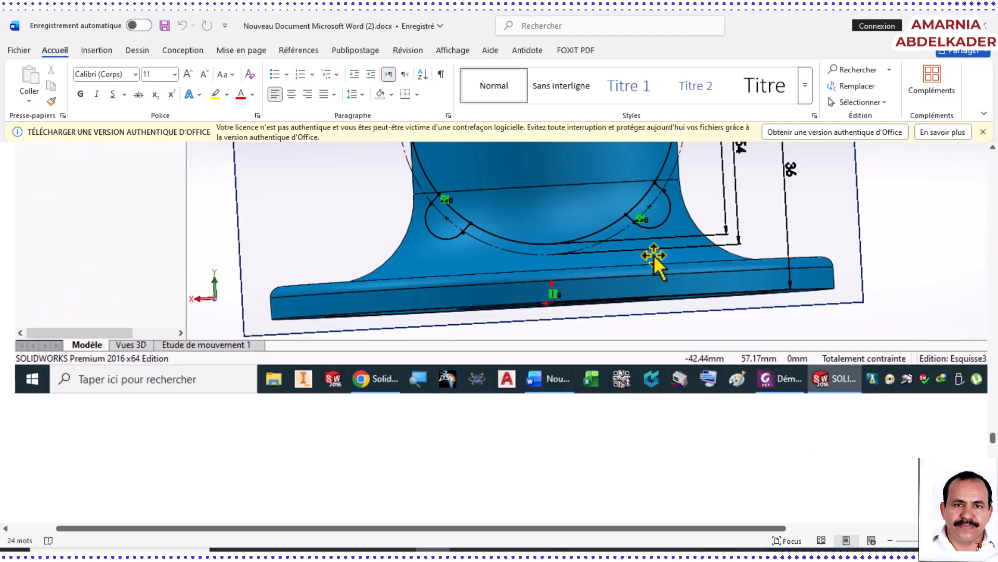
scroll(655, 262, "up", 5)
scroll(631, 289, "up", 5, "ctrl")
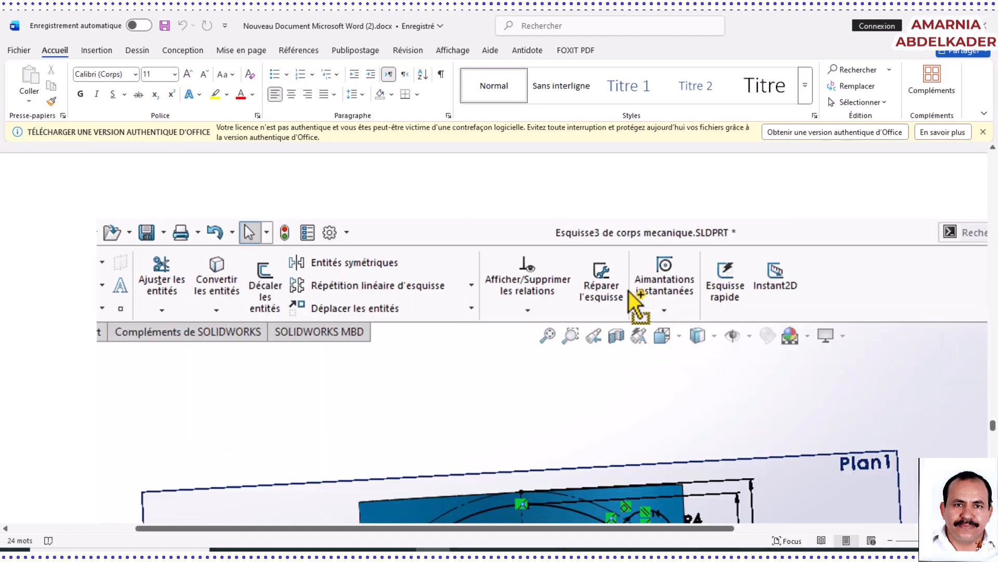
scroll(711, 372, "down", 4)
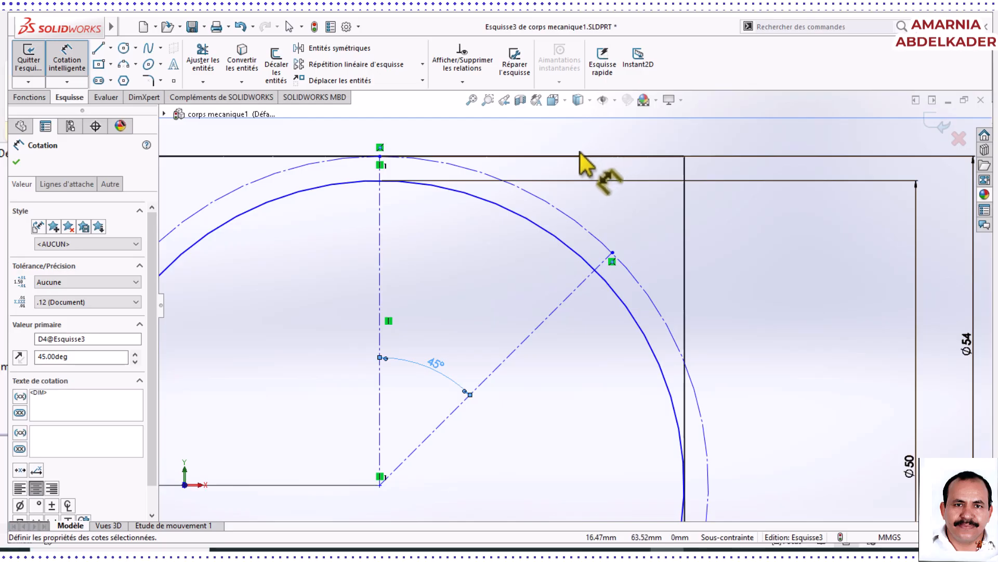
left_click(123, 48)
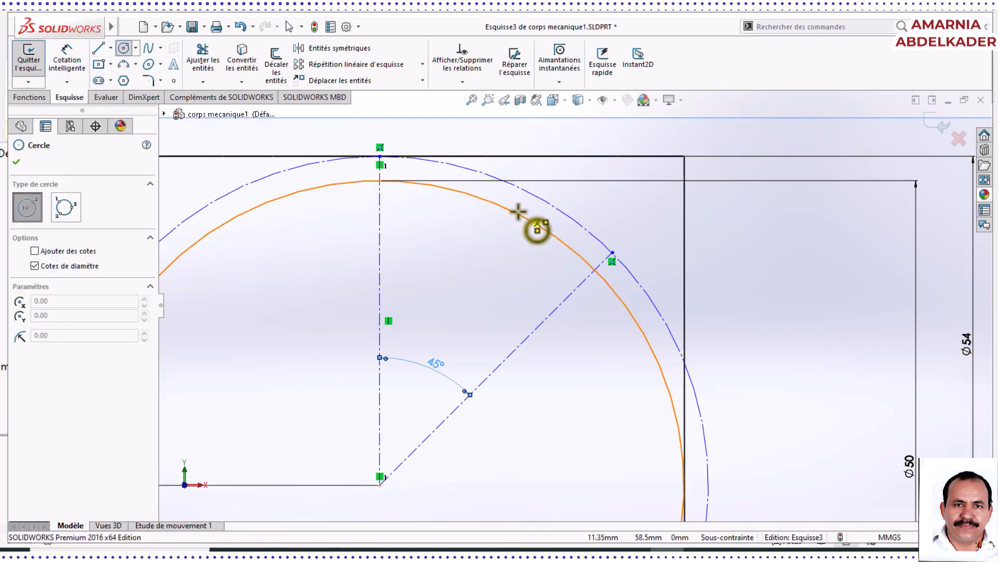
left_click(99, 48)
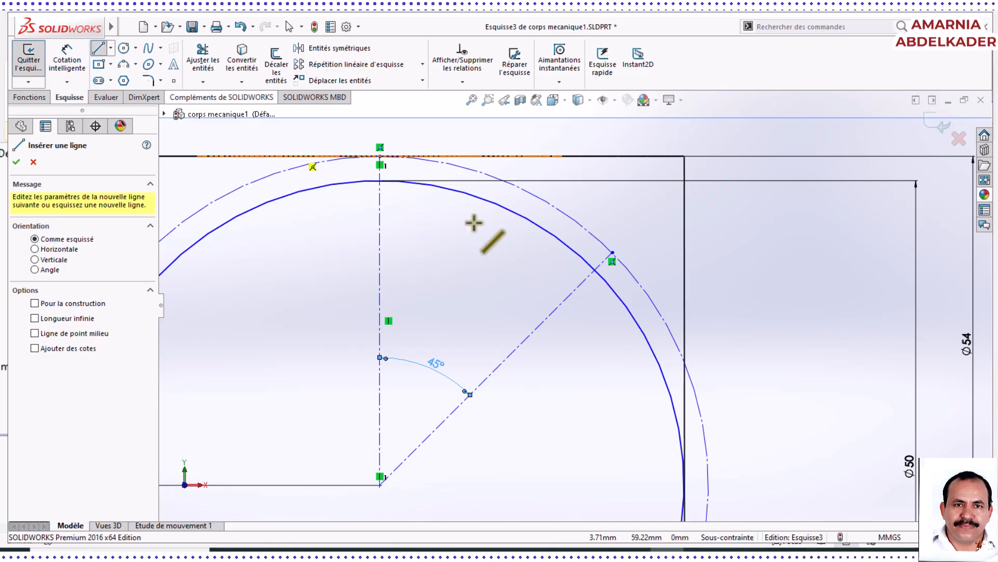
left_click(566, 243)
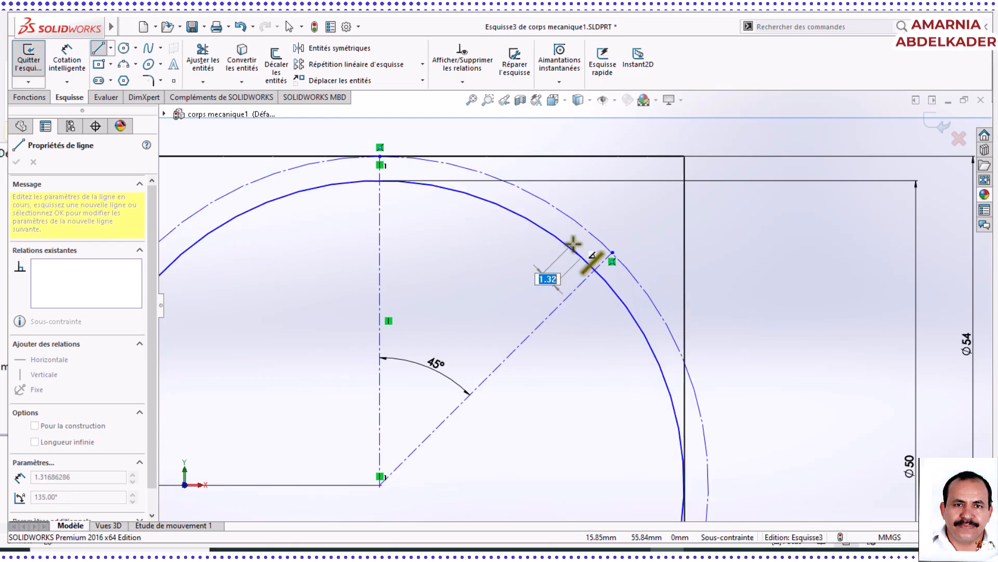
key("Escape")
Draw a short slanted line about 2.45 mm long from the 50 mm circle outward across the construction circle, above the 45° construction line.
left_click(111, 48)
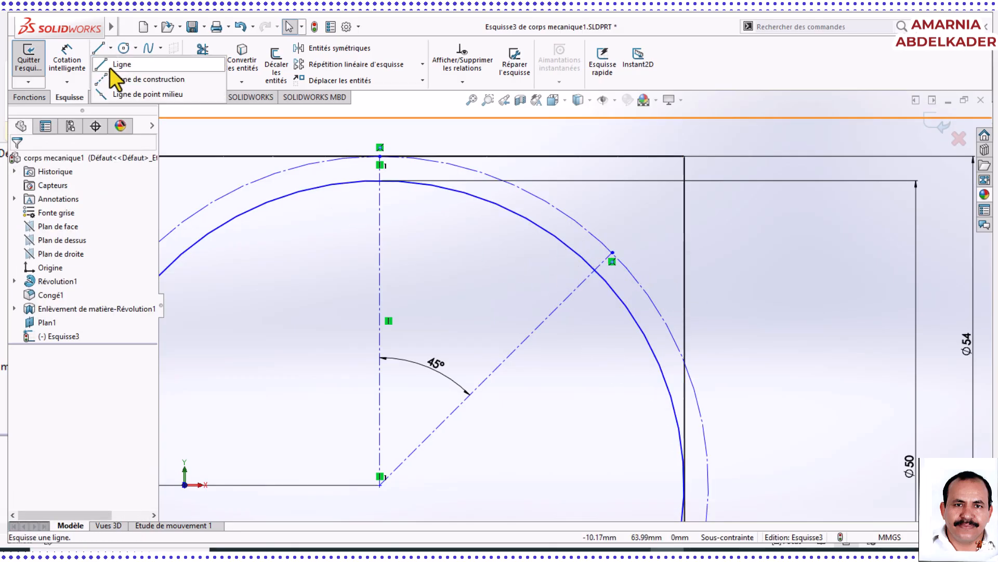
left_click(116, 66)
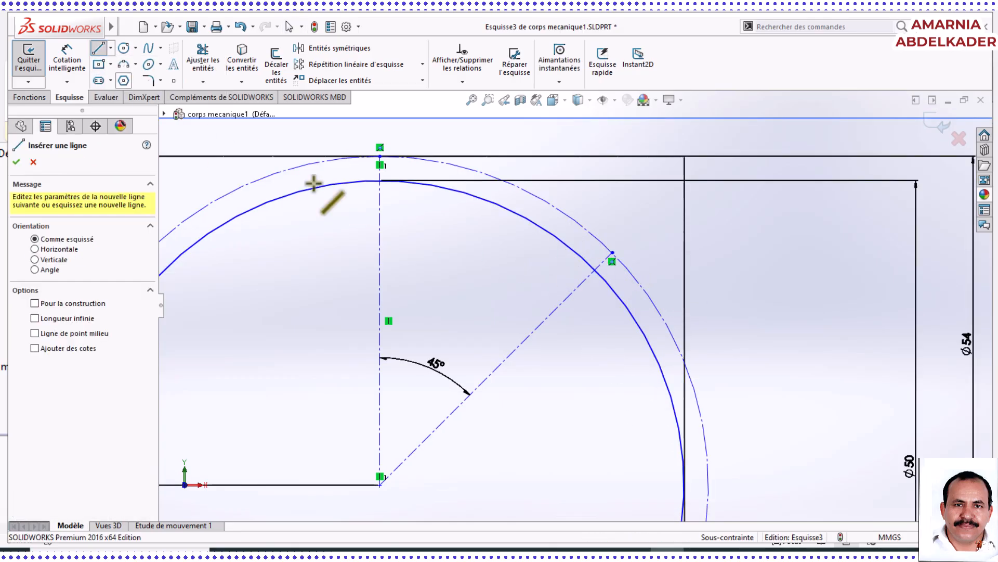
left_click(548, 234)
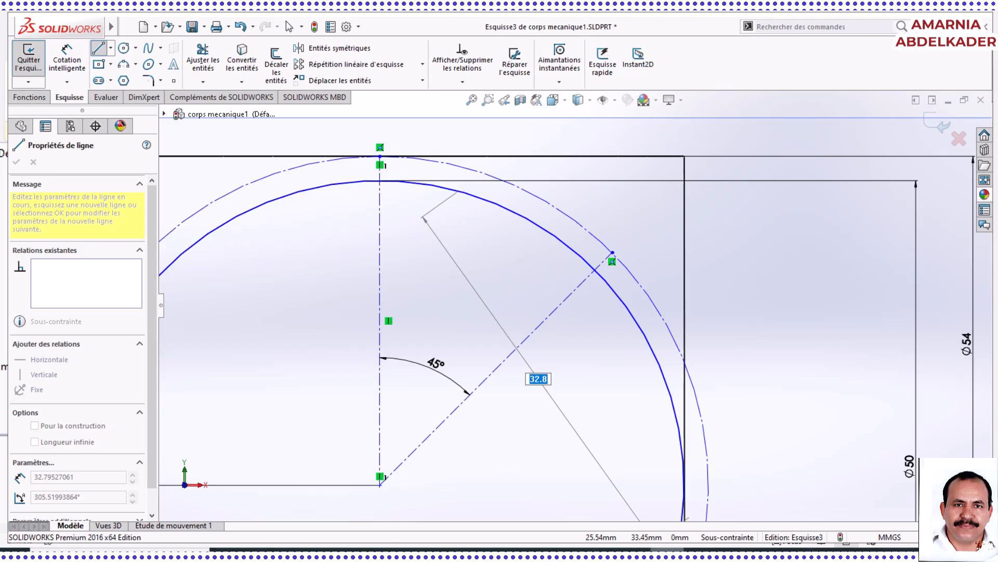
left_click(634, 470)
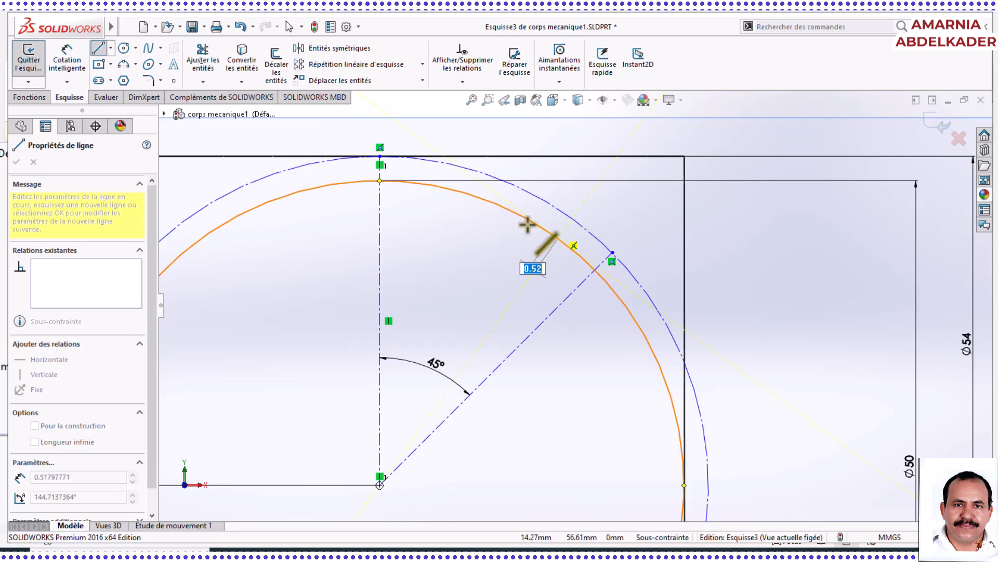
scroll(551, 223, "down", 3)
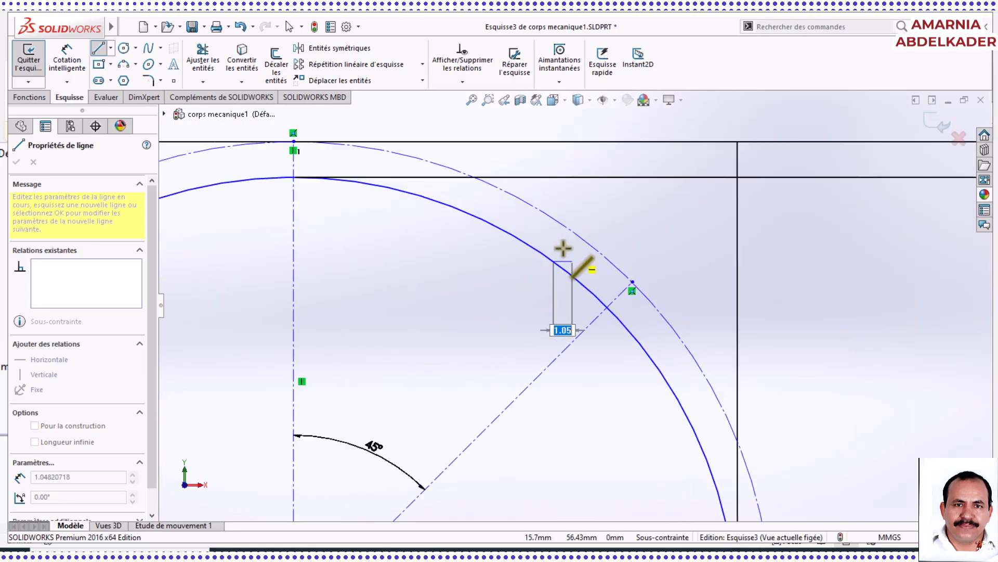
scroll(563, 248, "down", 3)
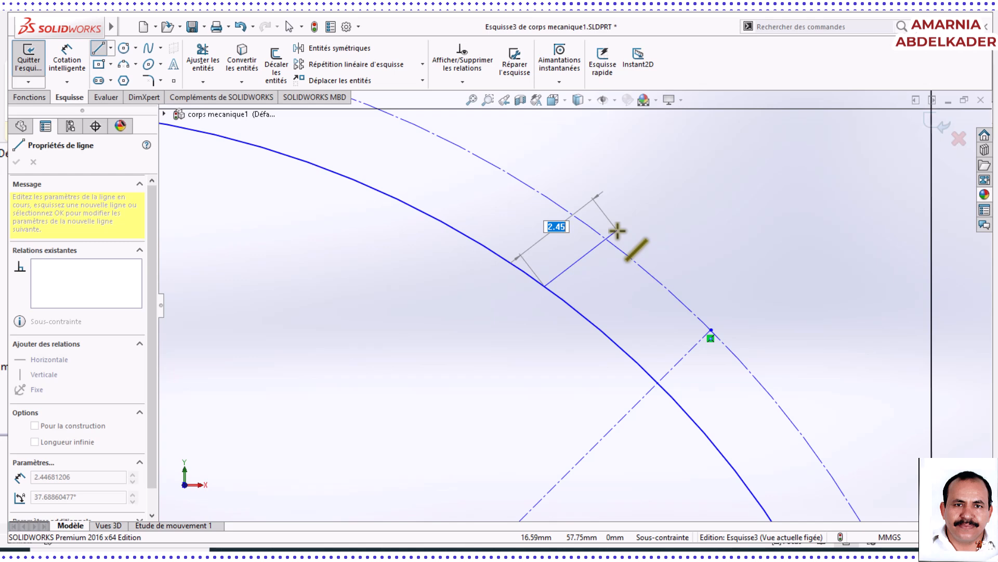
left_click(617, 231)
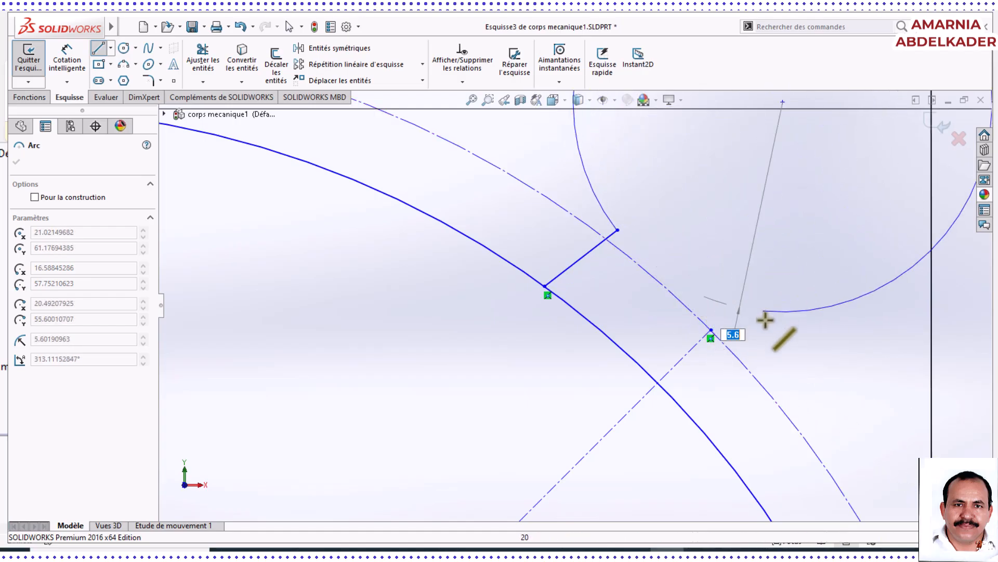
Try to sketch a tangent arc from the outer end of the short slanted line.
left_click(129, 67)
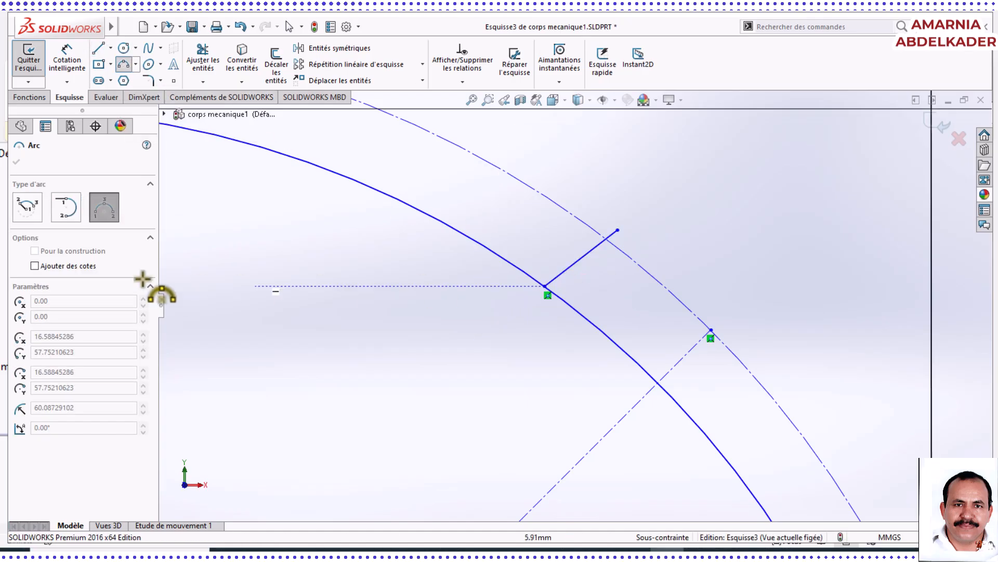
left_click(68, 213)
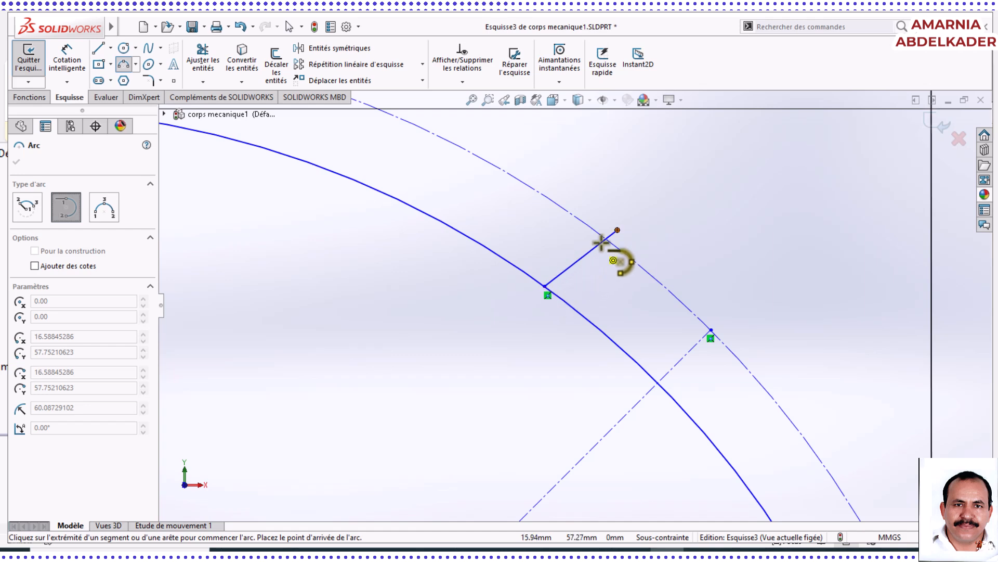
left_click(616, 225)
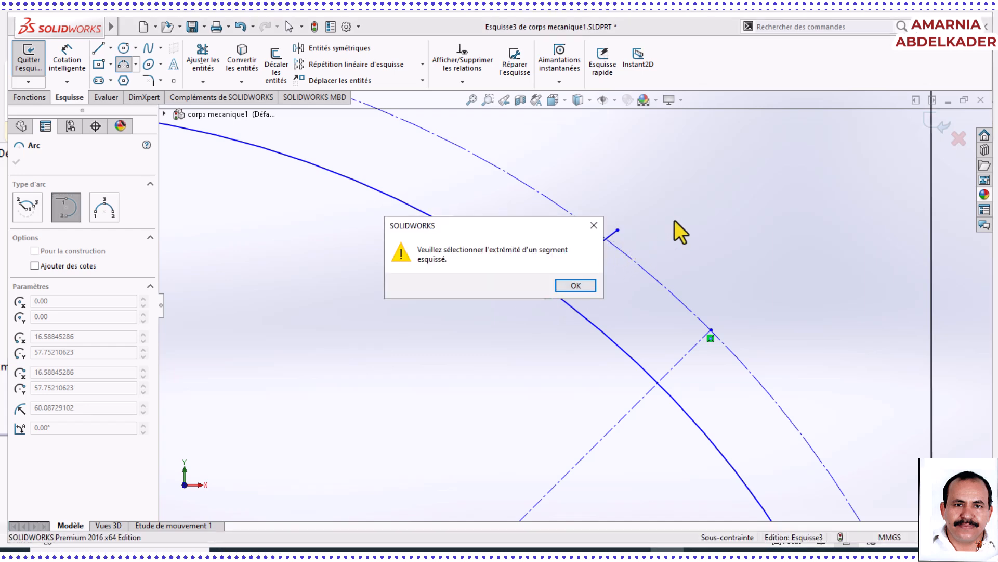
left_click(577, 286)
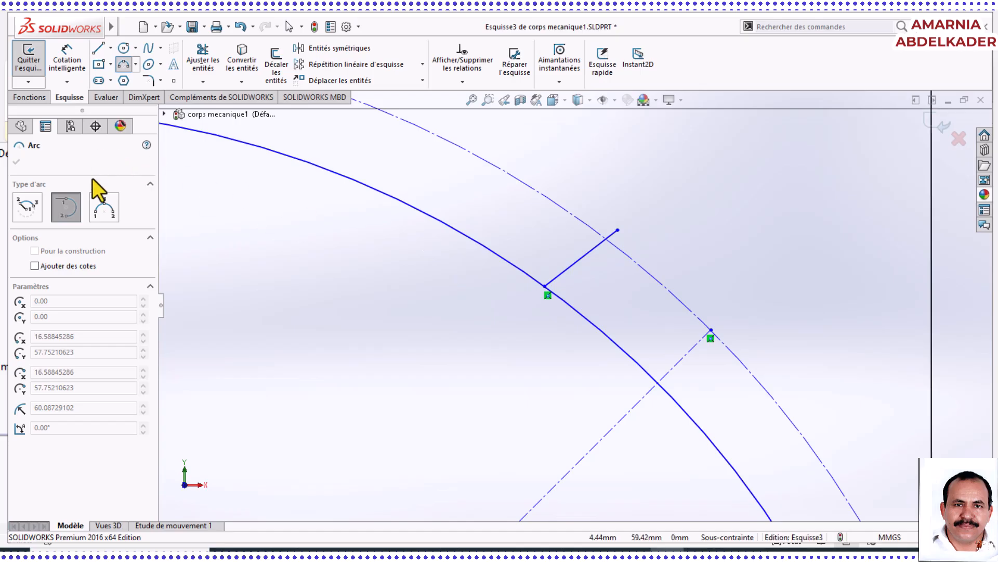
left_click(618, 230)
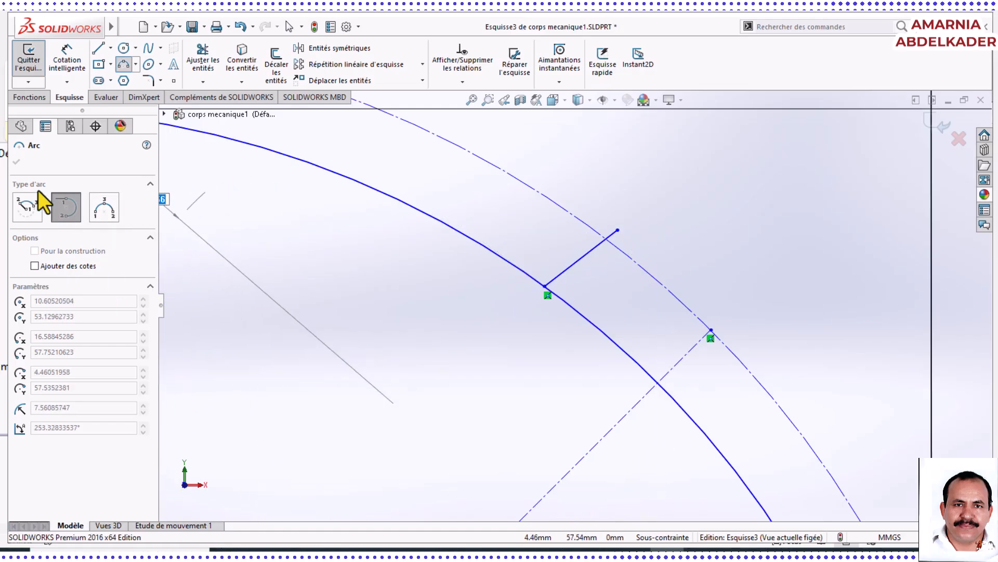
key("Escape")
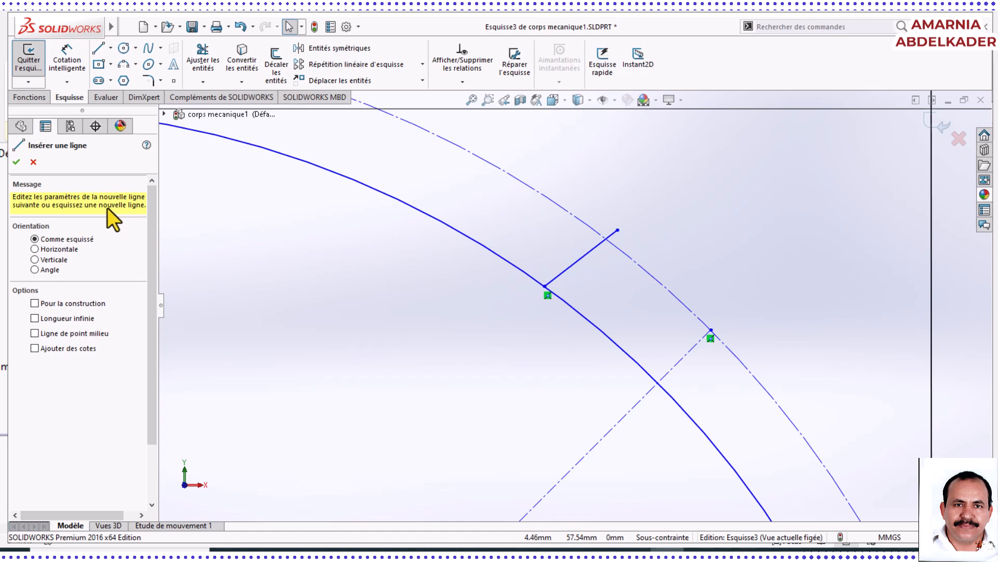
Draw a center-point arc of about 3.95 mm radius from the short slanted line's outer end around to below the 45° construction line.
left_click(114, 49)
left_click(134, 48)
left_click(203, 81)
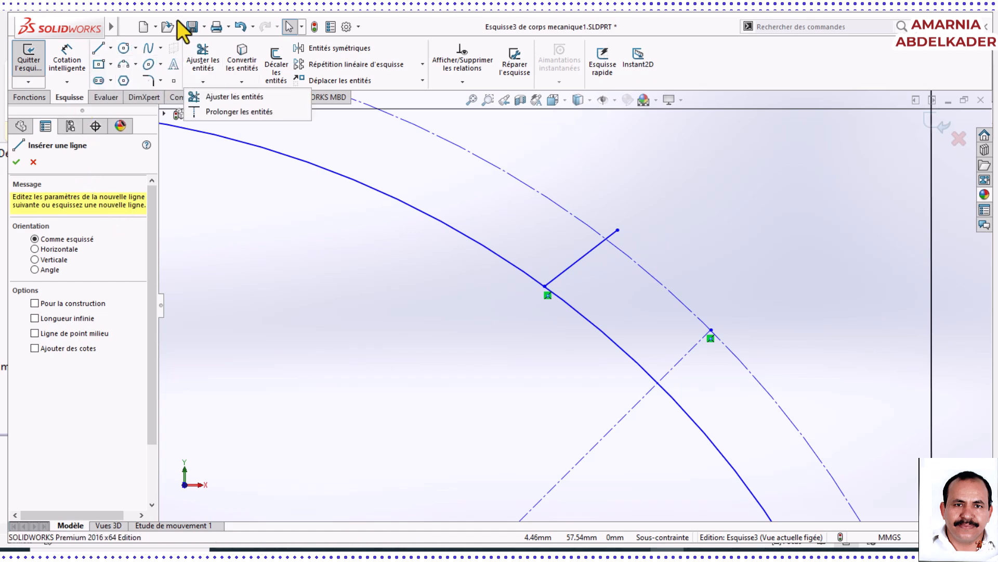
left_click(135, 65)
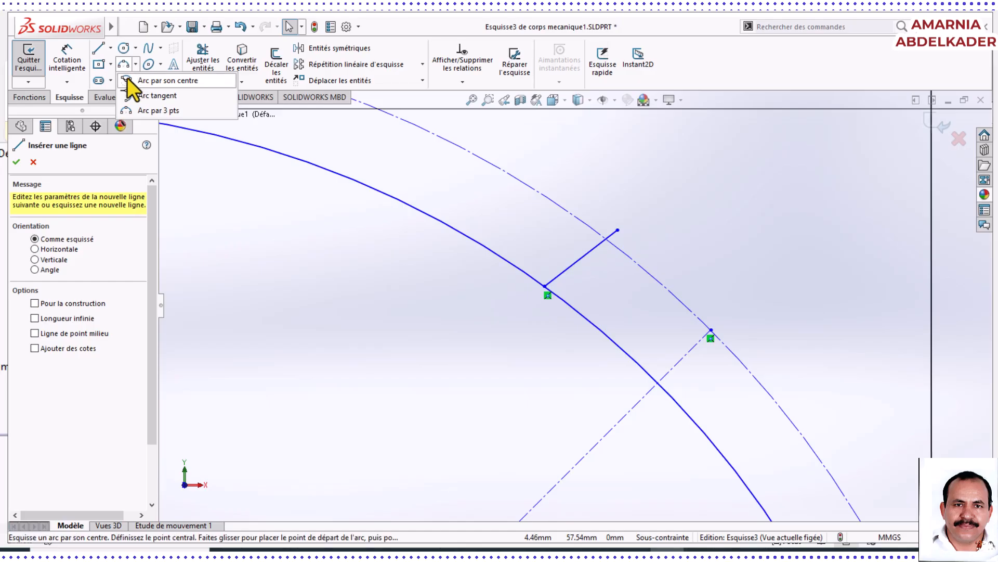
left_click(128, 79)
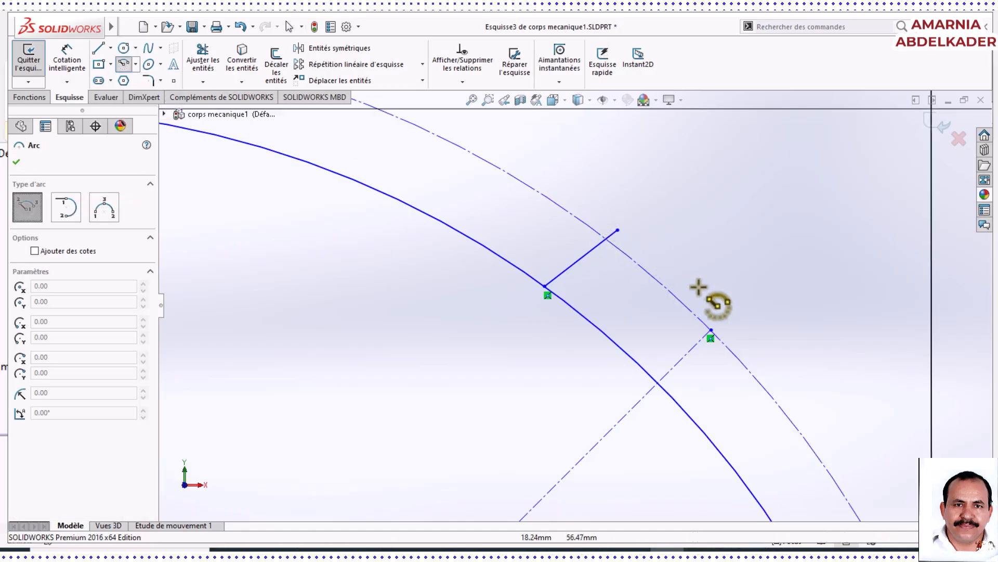
left_click(738, 314)
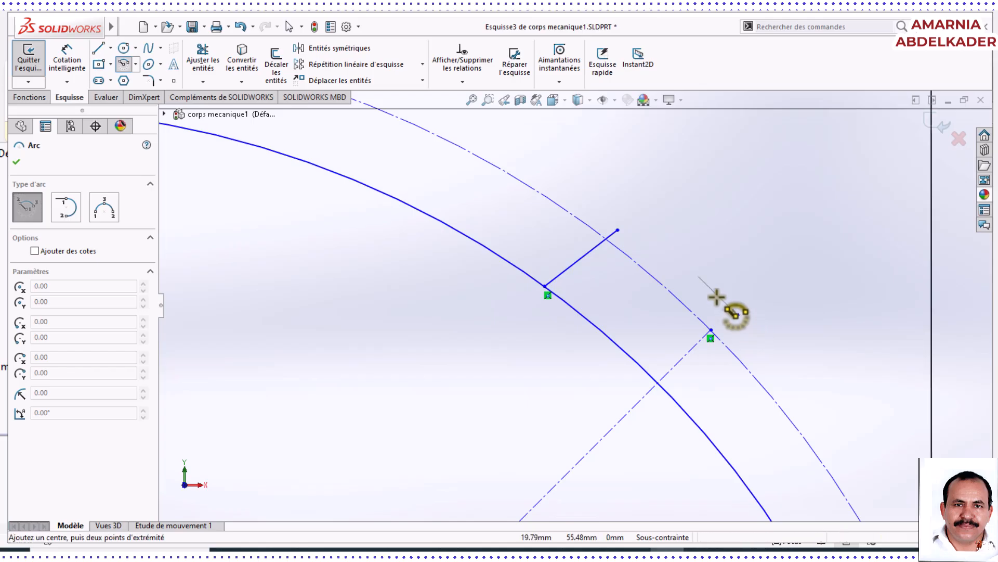
left_click(616, 230)
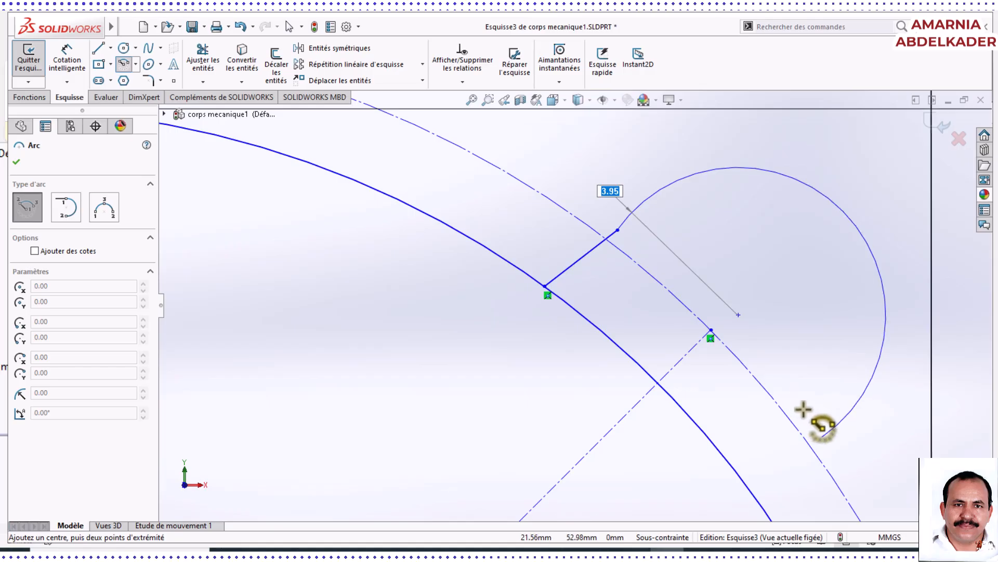
left_click(822, 436)
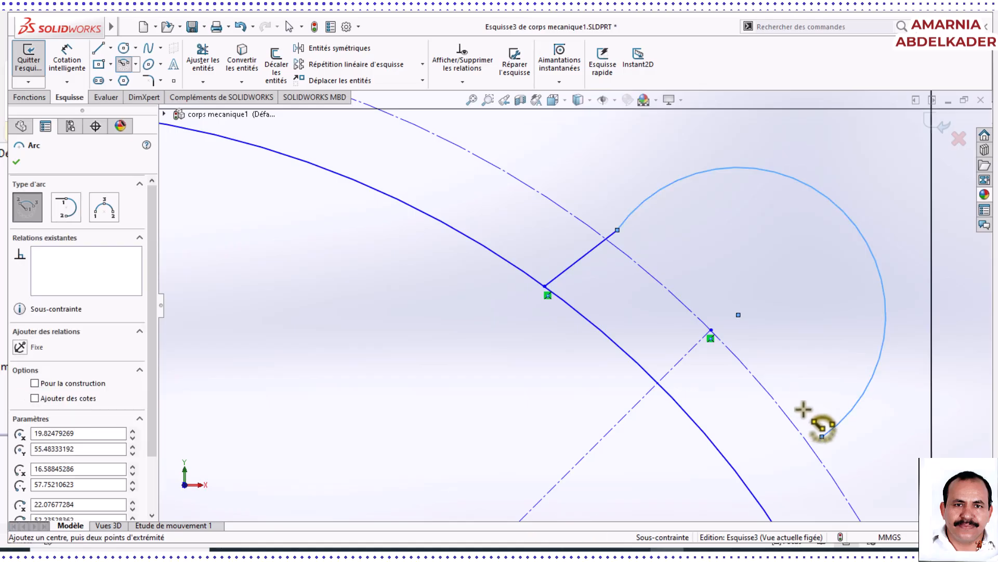
Draw a line about 2.42 mm long from the arc's free end back to the 50 mm circle.
left_click(98, 49)
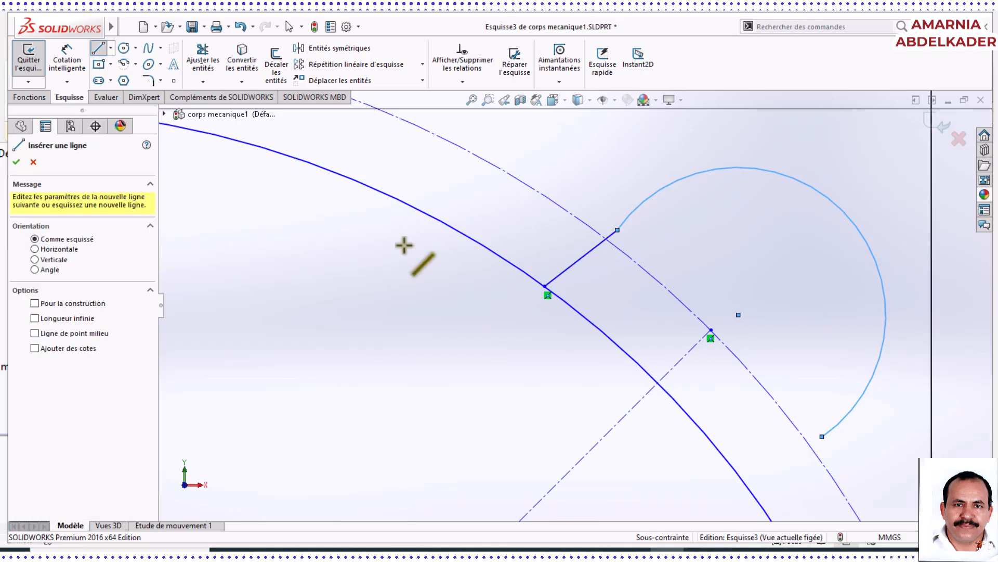
left_click(821, 438)
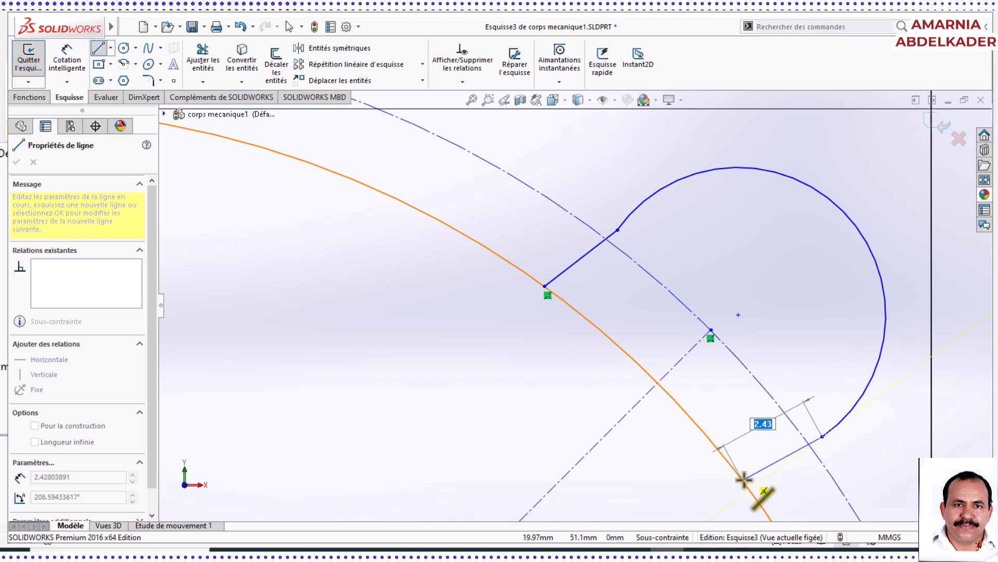
left_click(744, 482)
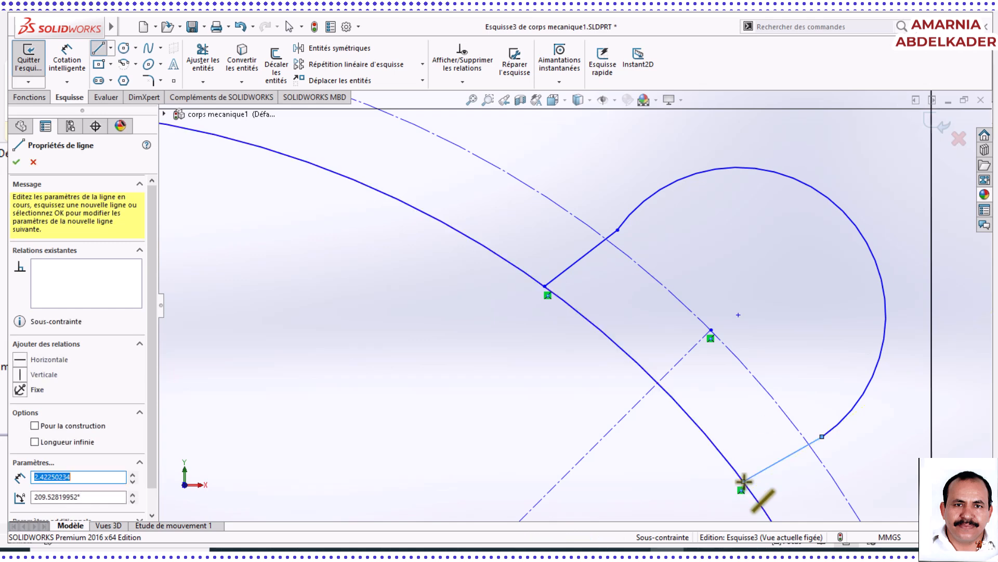
right_click(744, 482)
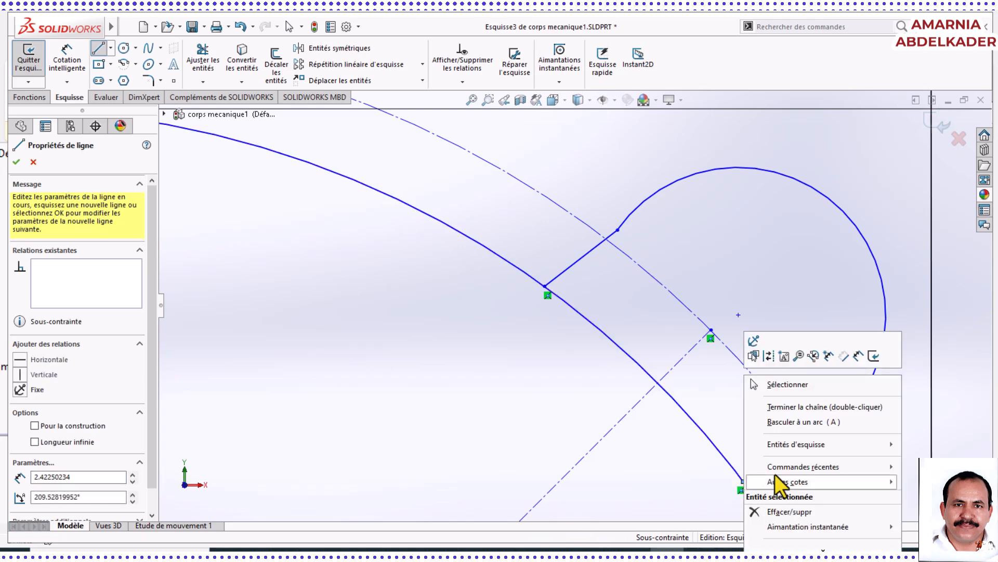
left_click(777, 386)
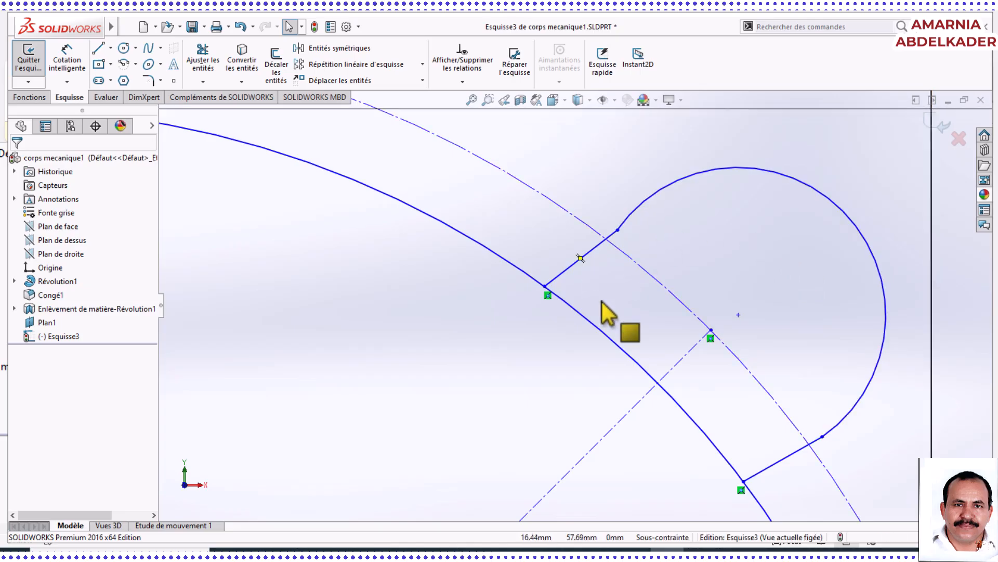
Merge the arc's center point with the outer end of the 45° construction line.
scroll(773, 359, "up", 2)
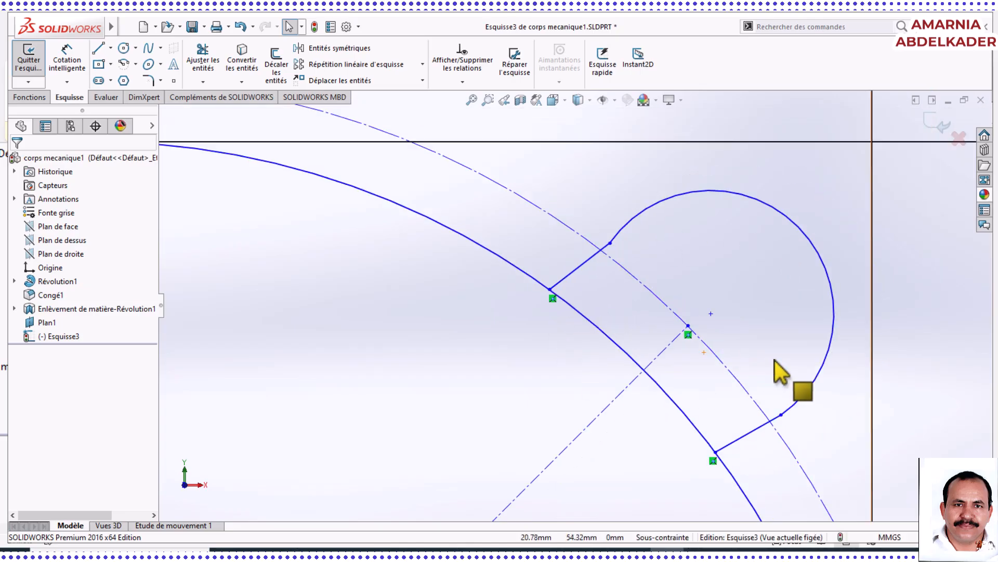
scroll(749, 348, "up", 1)
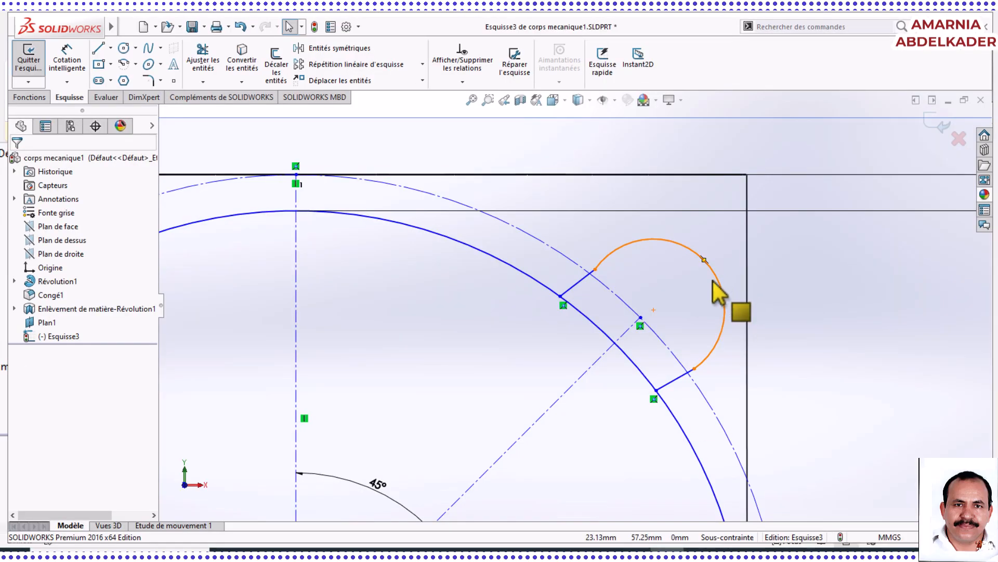
left_click(654, 311)
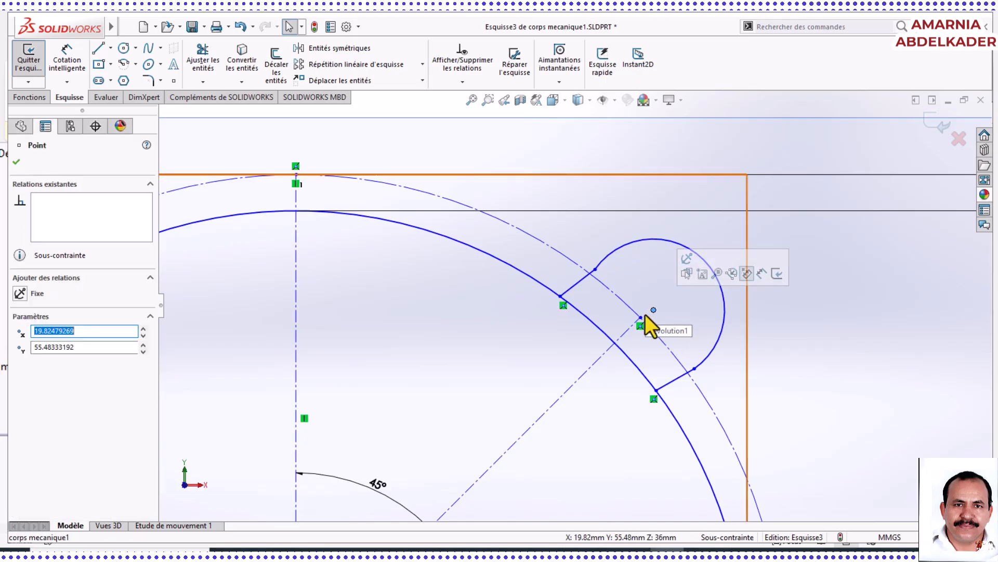
left_click(642, 317, "ctrl")
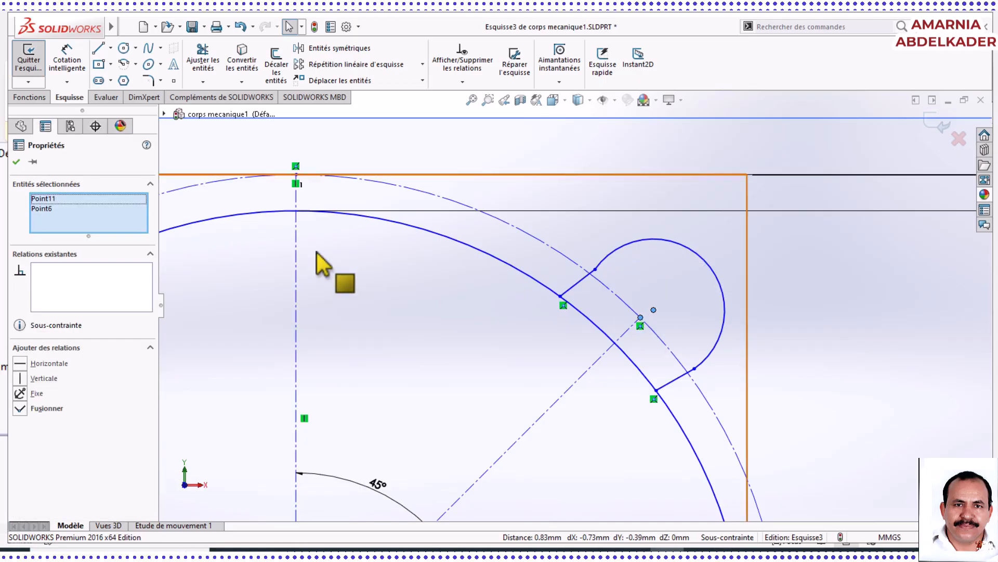
left_click(21, 409)
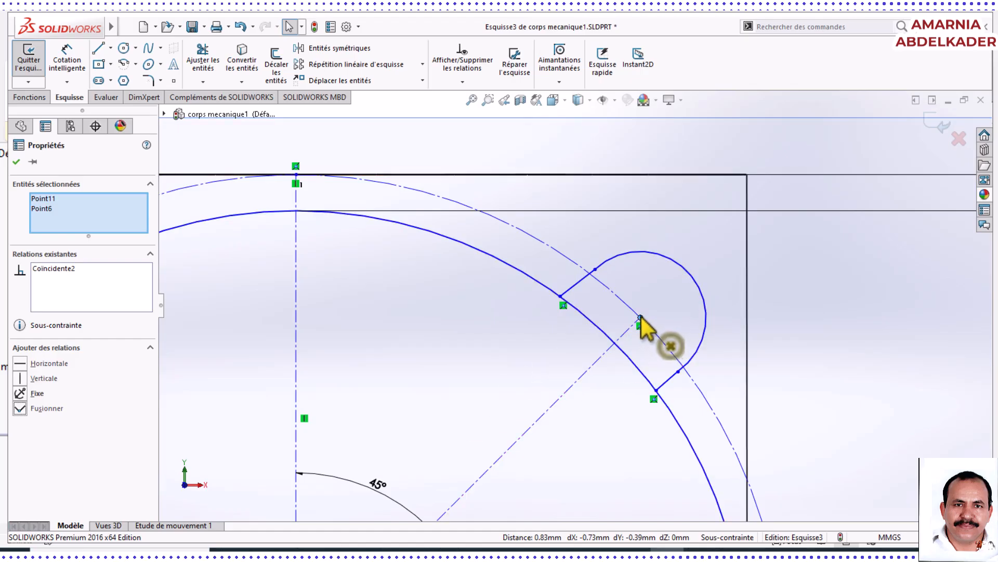
left_click(63, 65)
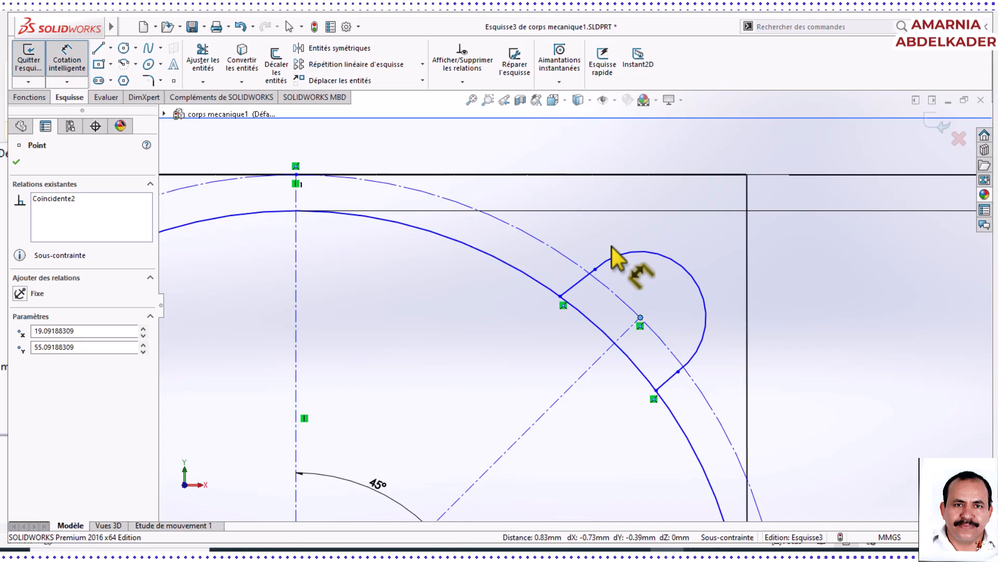
left_click(690, 272)
left_click(713, 272)
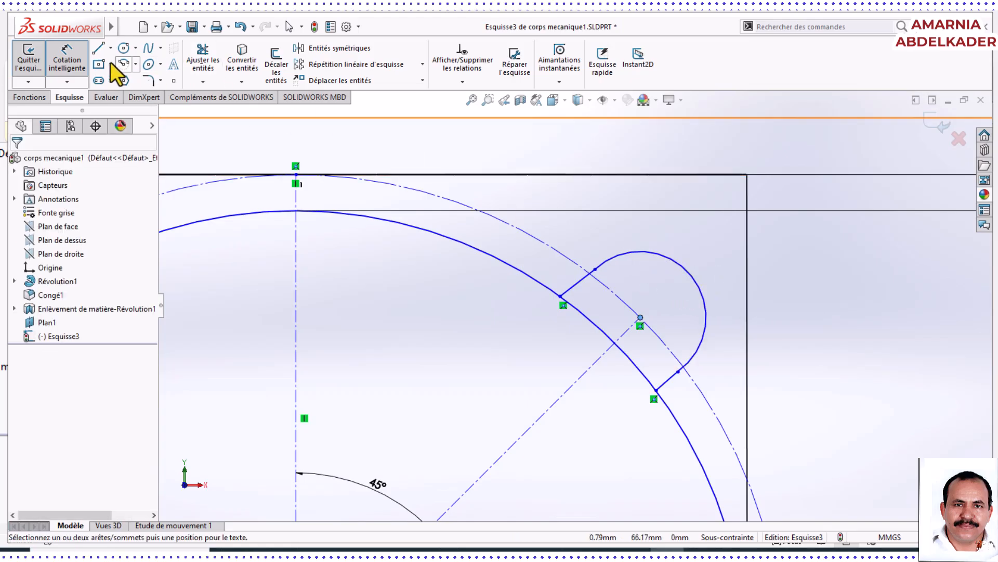
left_click(67, 62)
left_click(67, 61)
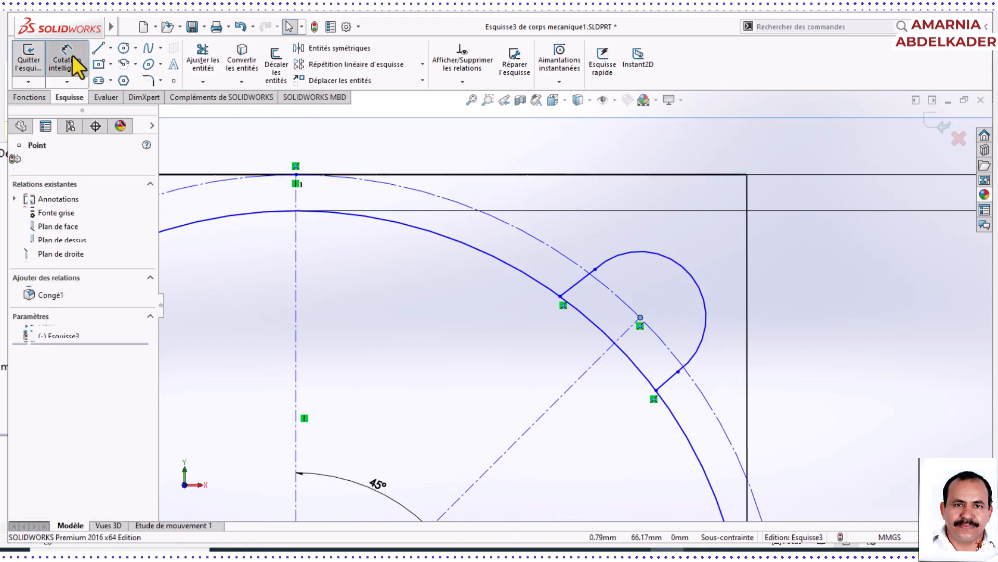
left_click(691, 275)
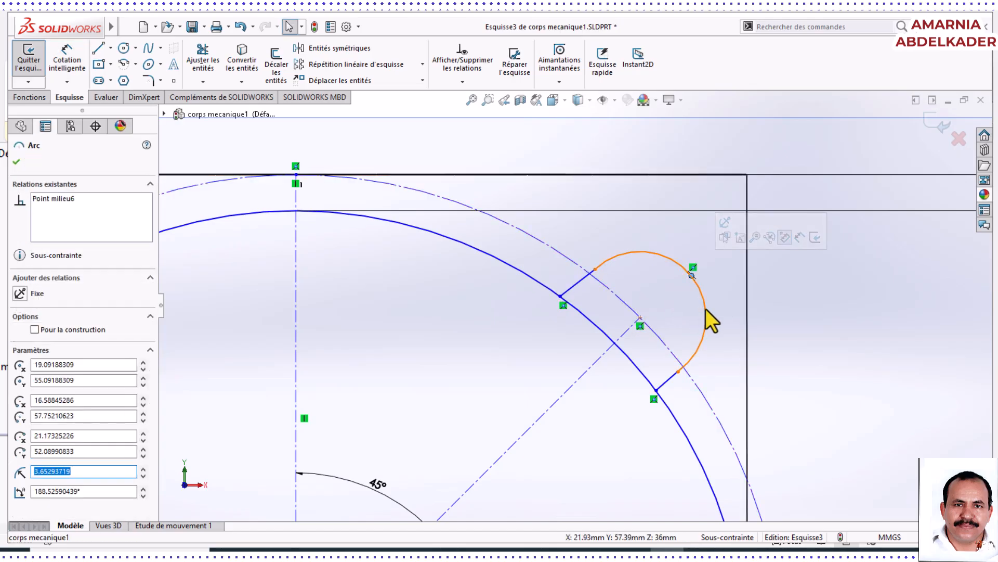
left_click(705, 292)
left_click(703, 297)
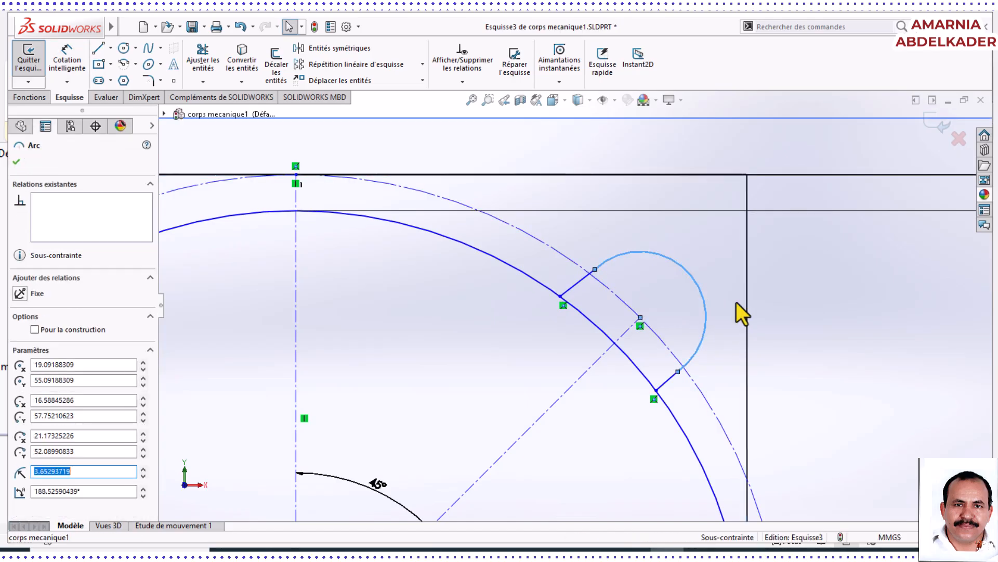
Dimension the lobe arc's radius at 4 mm.
left_click(77, 68)
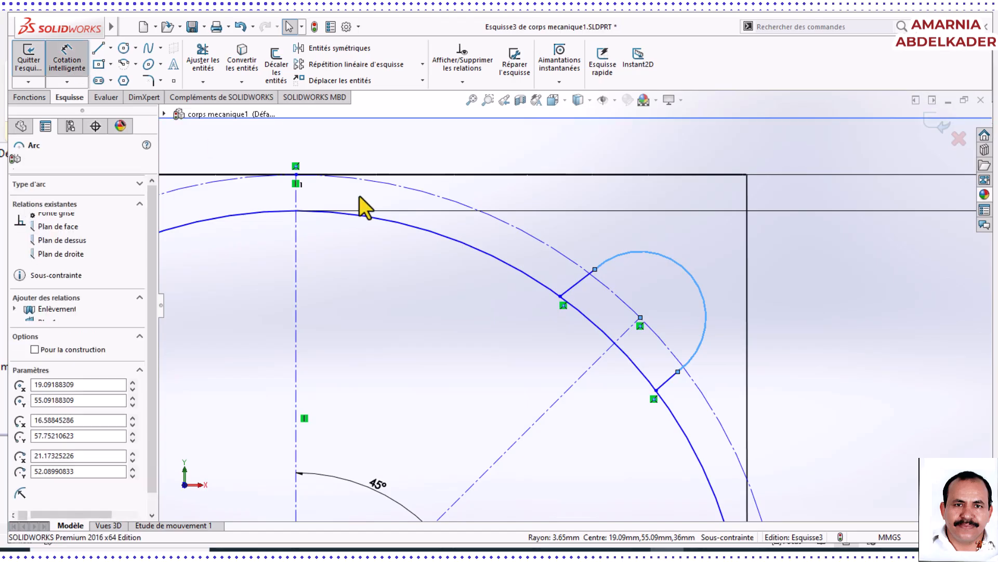
left_click(699, 290)
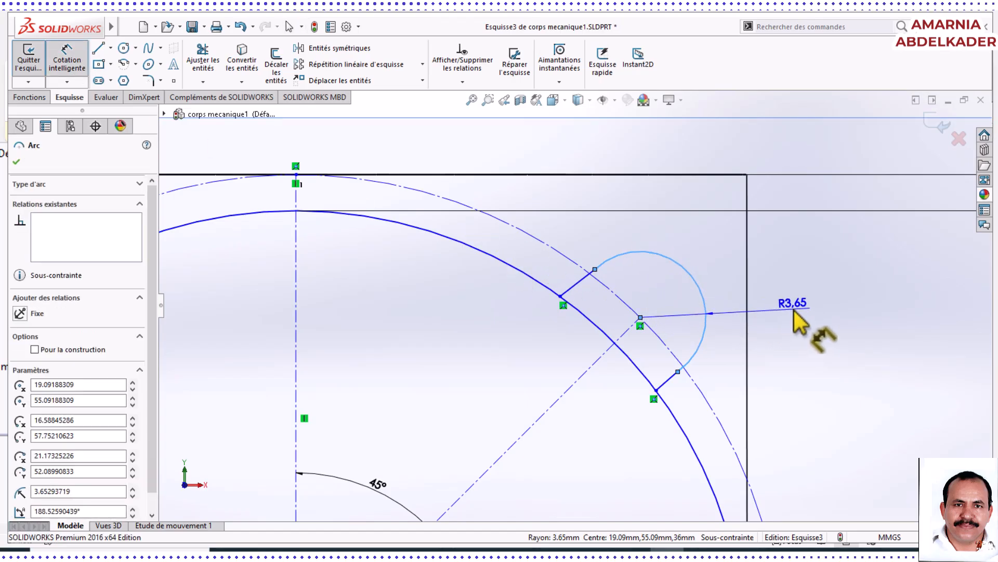
left_click(789, 312)
type("4")
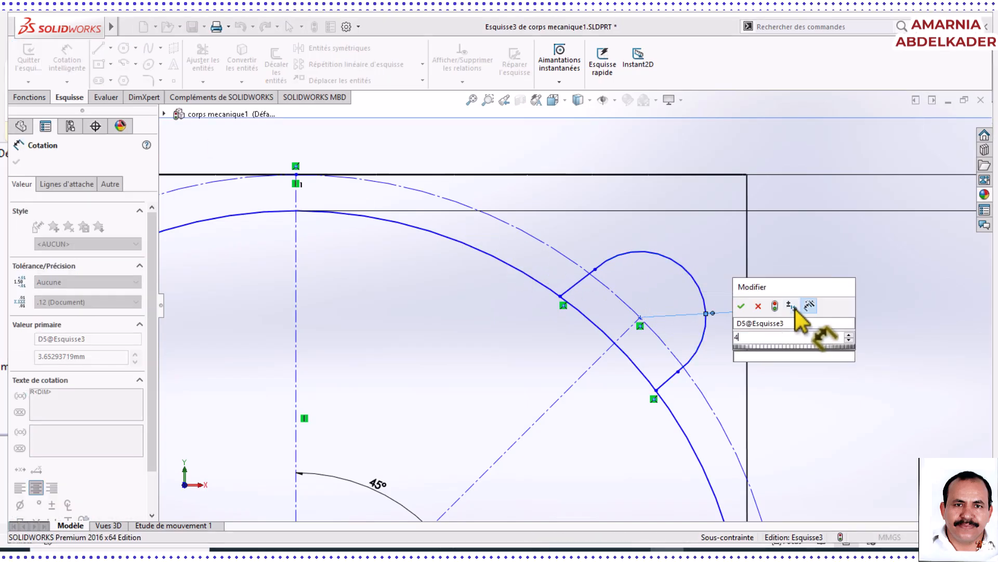
key("Return")
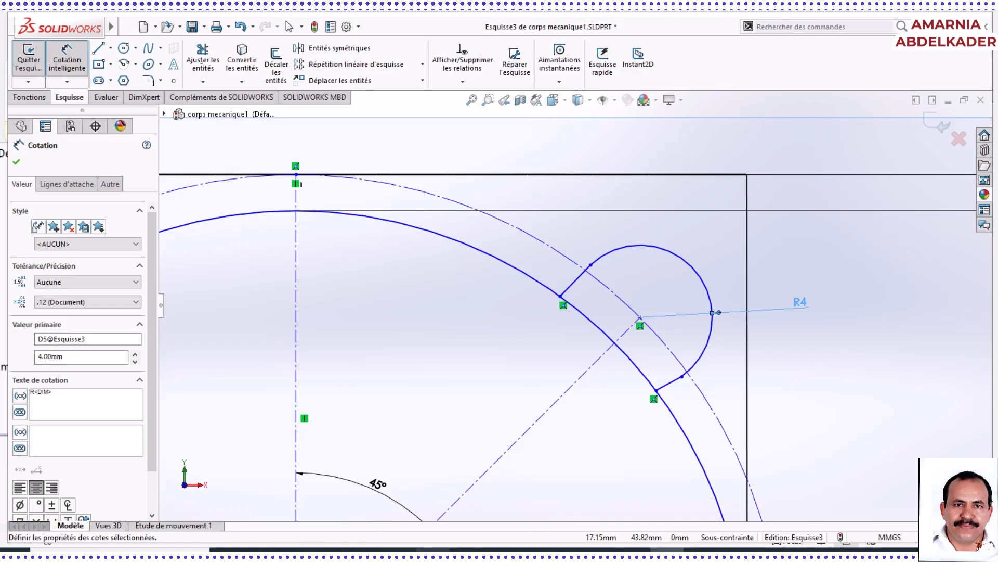
left_click(434, 551)
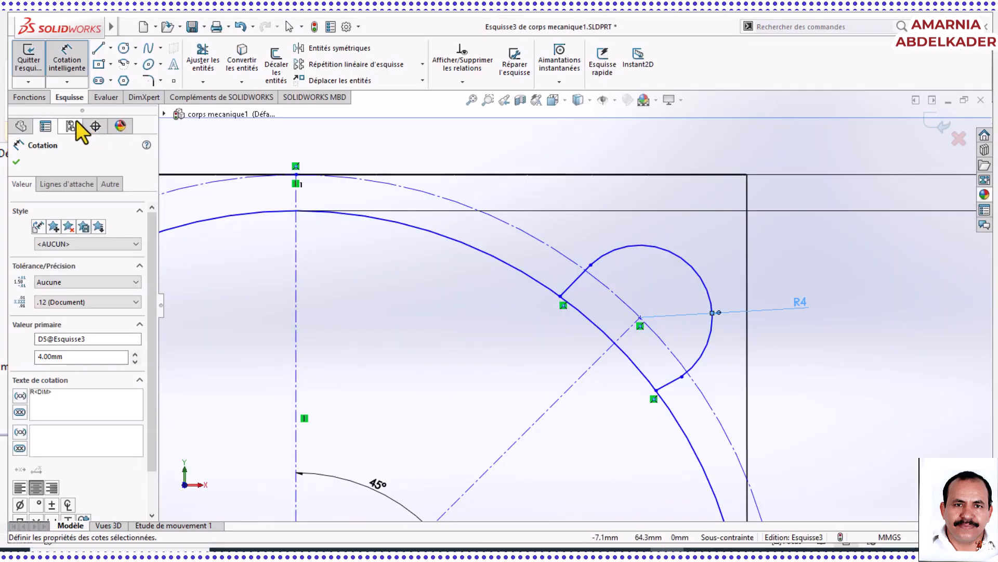
left_click(16, 162)
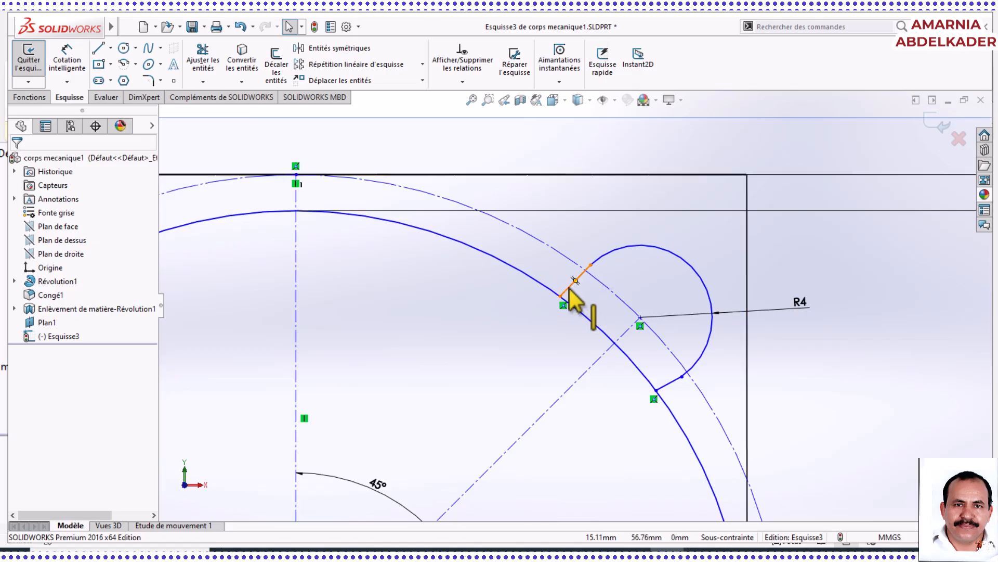
Make the lobe's two short side lines symmetric about the 45° construction line.
left_click(624, 335)
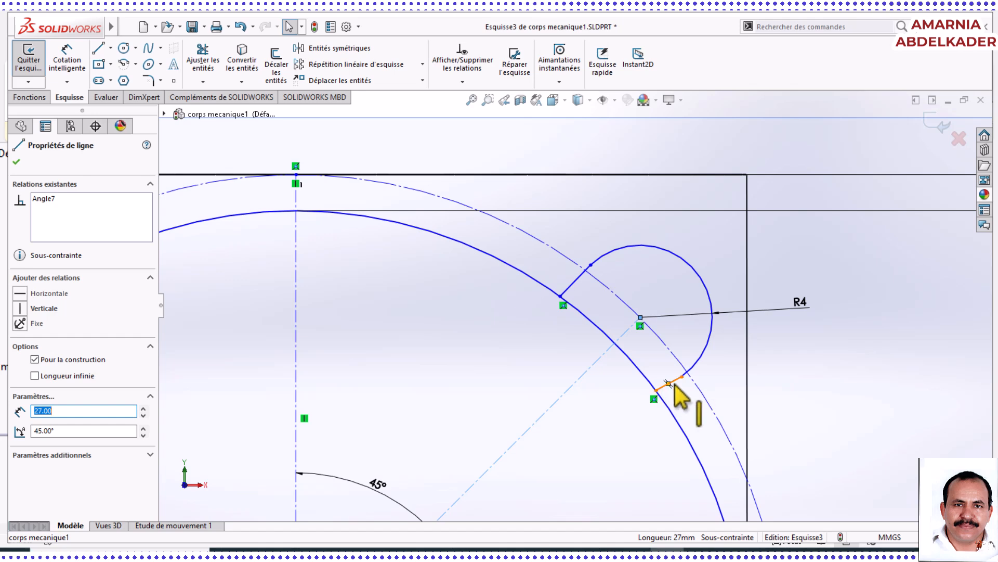
scroll(673, 381, "down", 5)
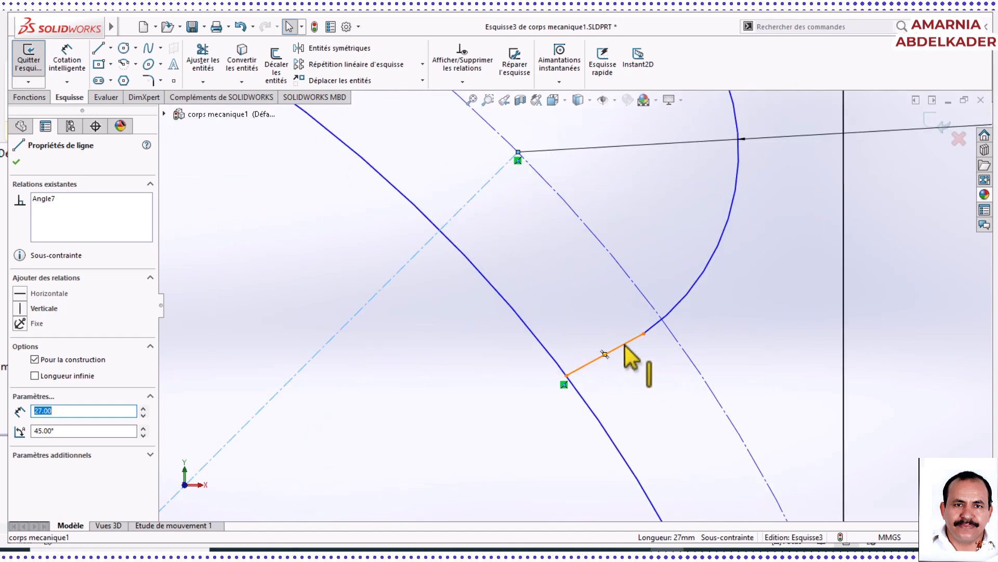
left_click(625, 345, "ctrl")
scroll(427, 190, "up", 4)
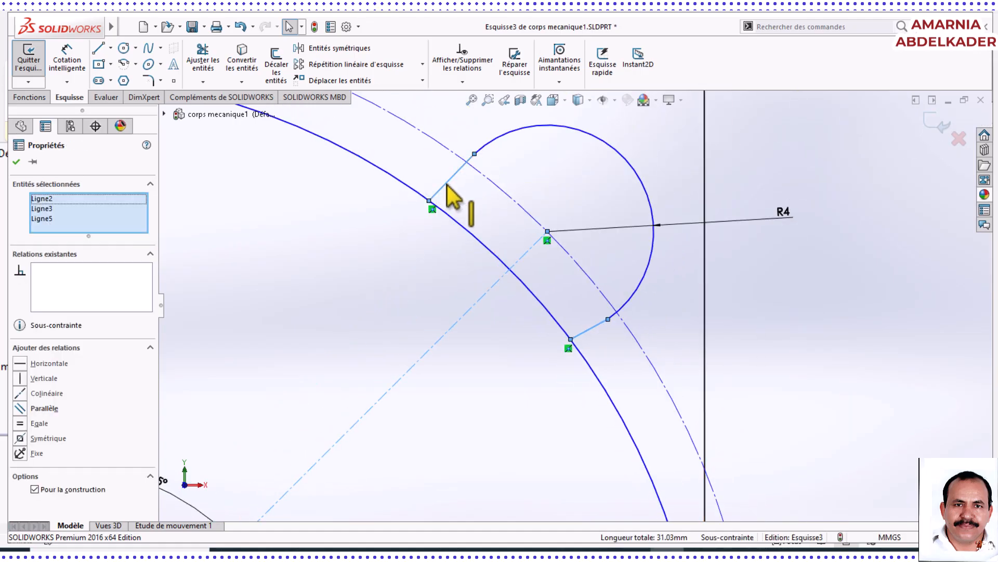
left_click(448, 183, "ctrl")
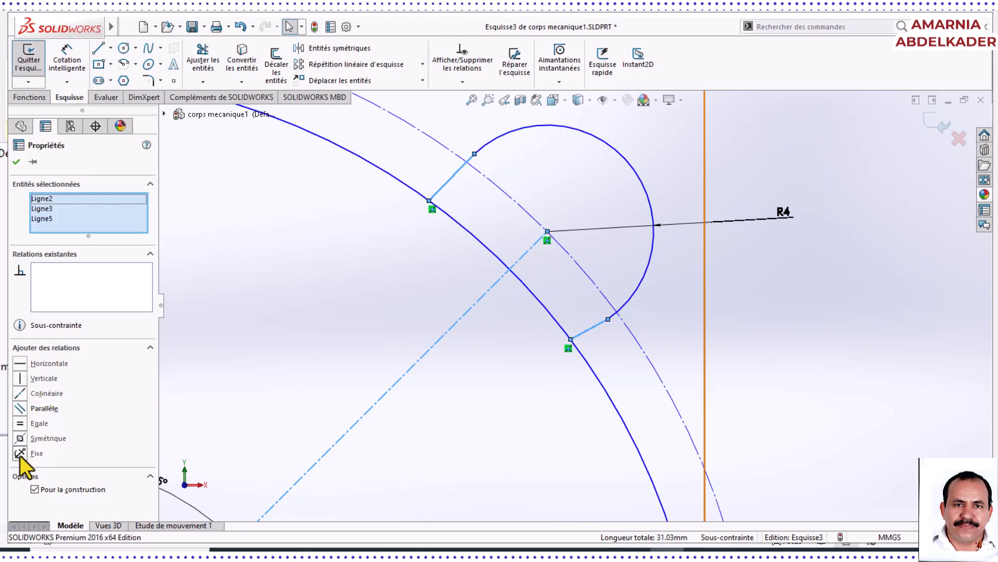
left_click(21, 439)
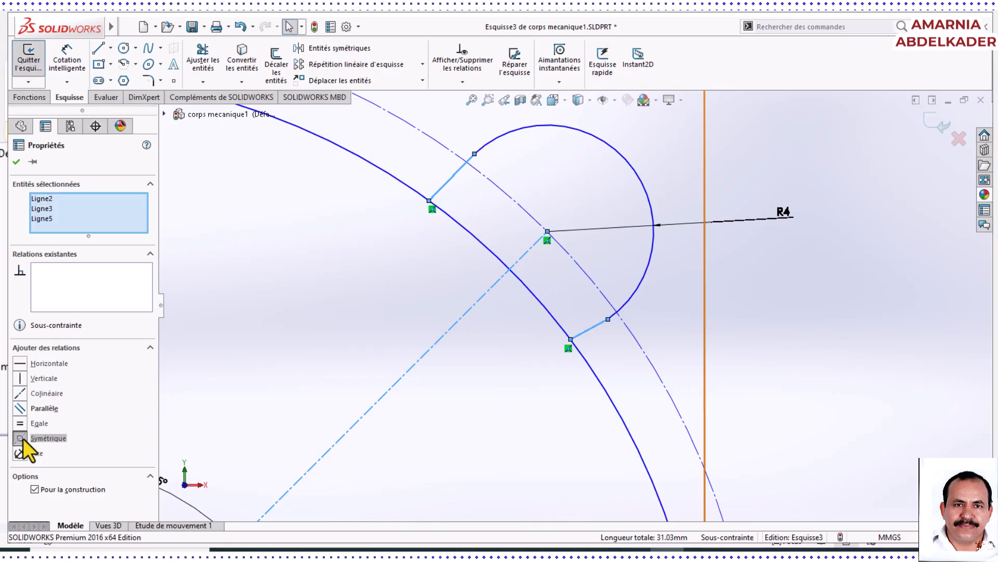
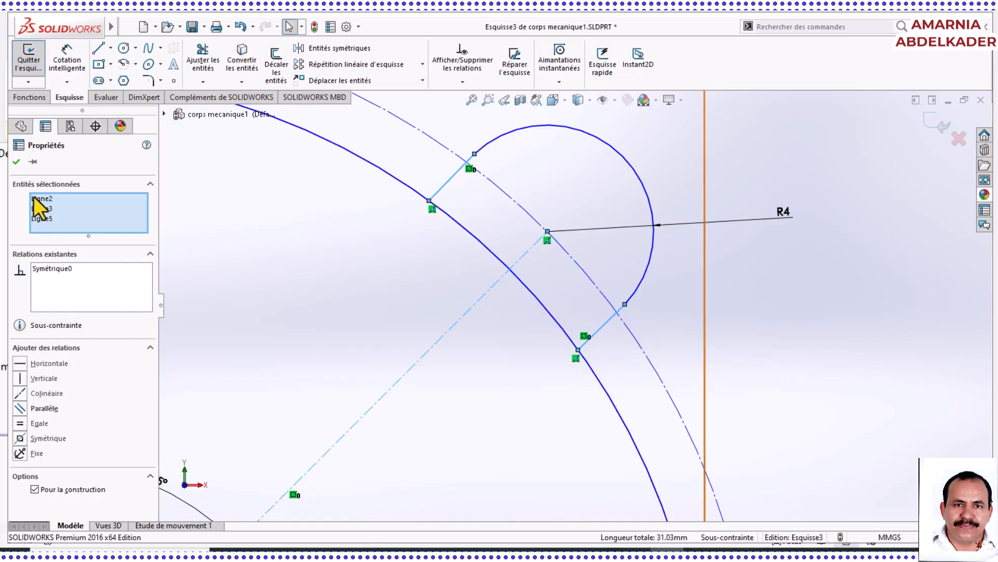
left_click(15, 161)
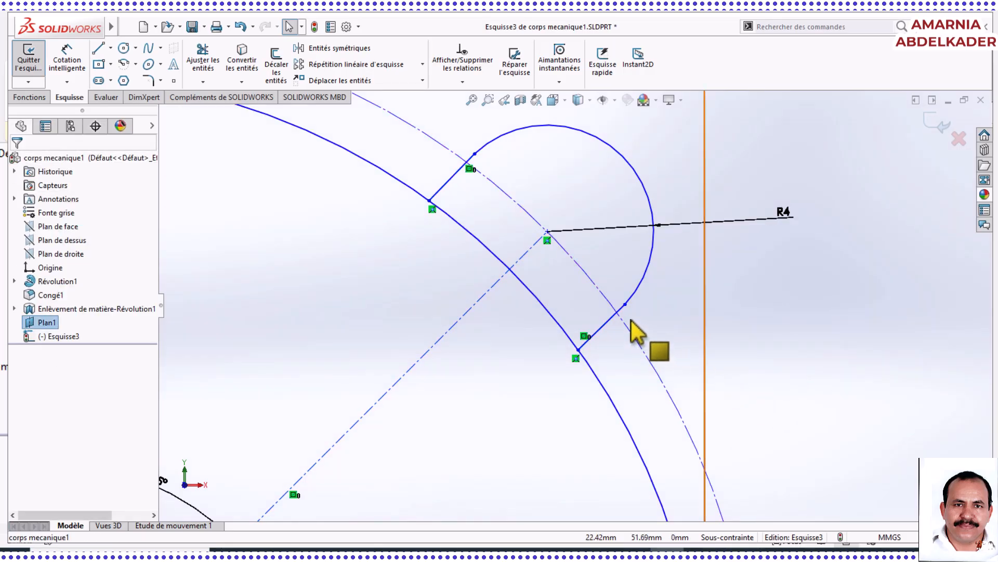
Make both of the lobe's short side lines tangent to the 4 mm radius arc.
left_click(621, 308)
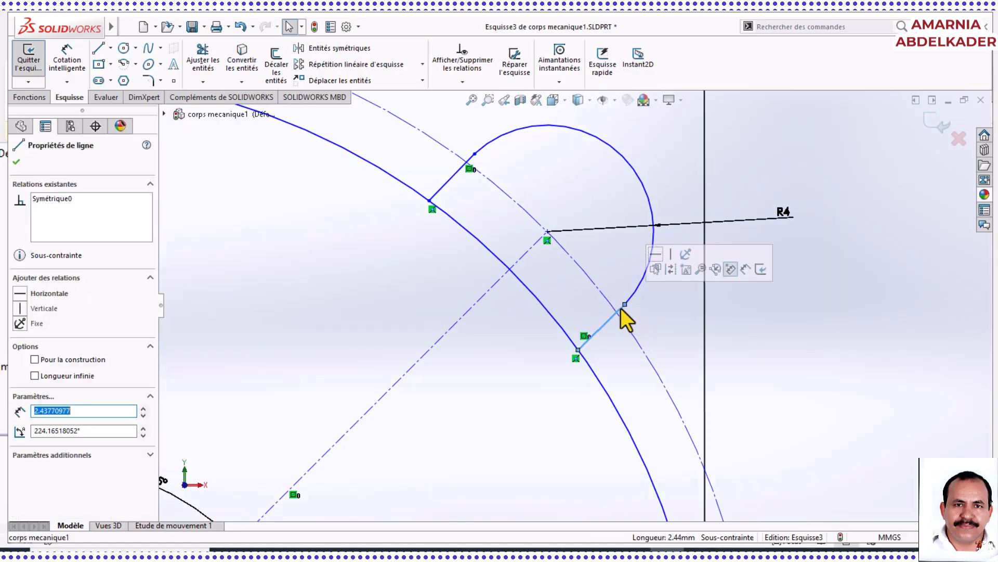
left_click(642, 278, "ctrl")
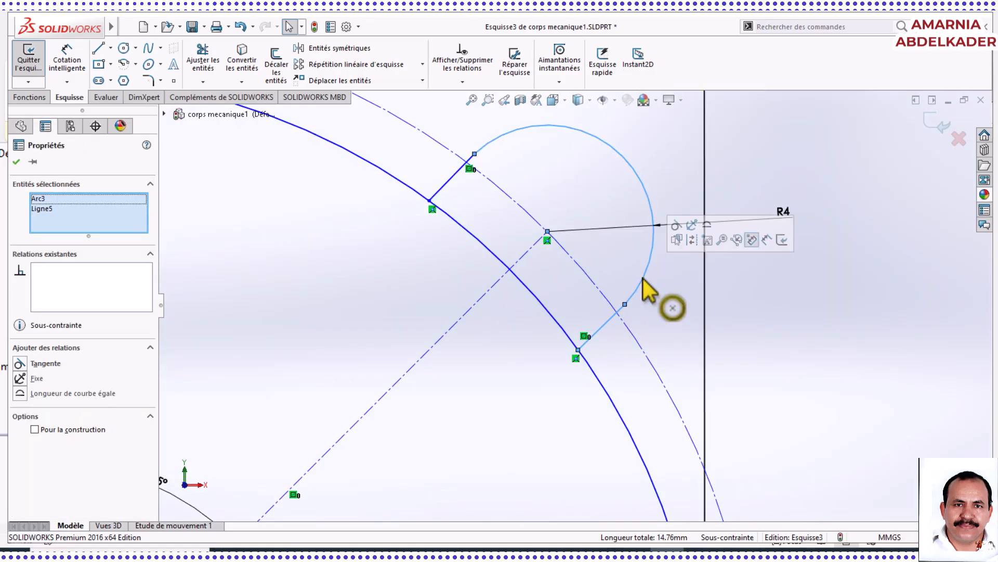
left_click(20, 364)
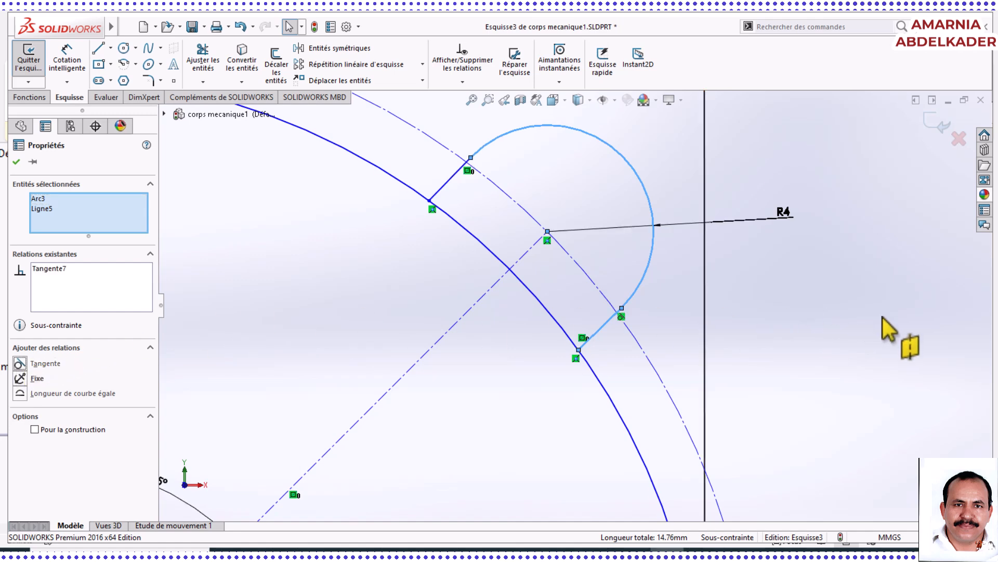
left_click(16, 163)
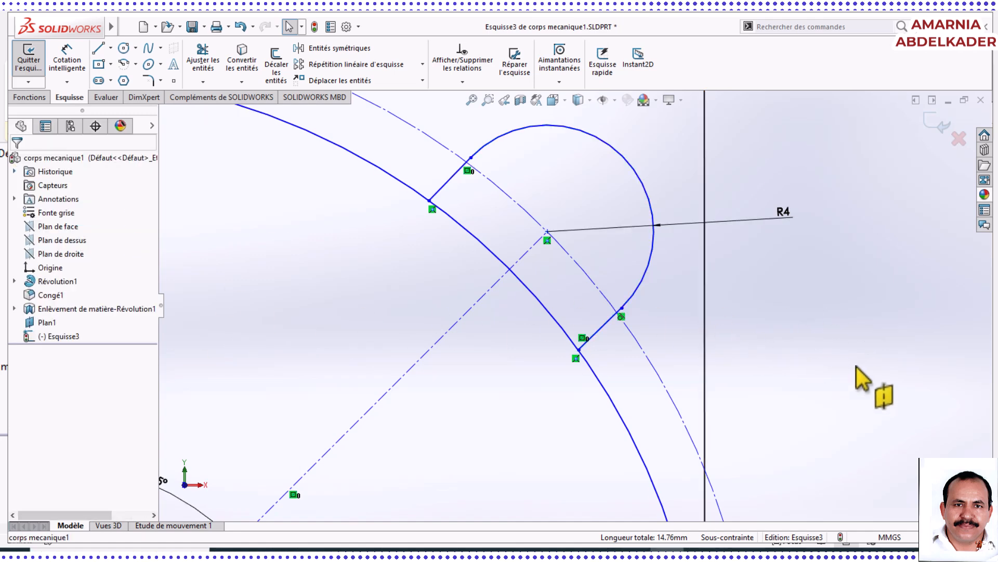
left_click(459, 171)
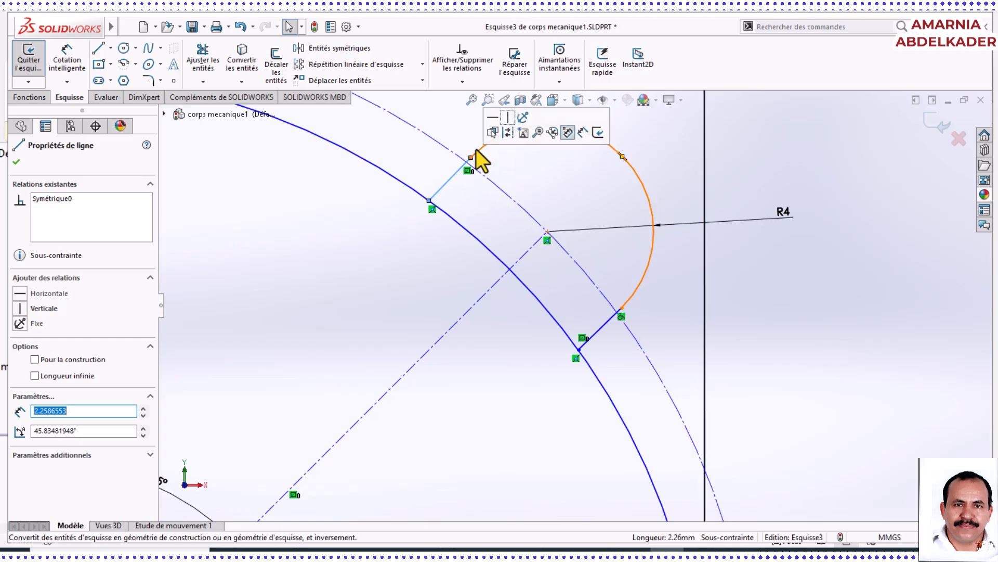
left_click(476, 152, "ctrl")
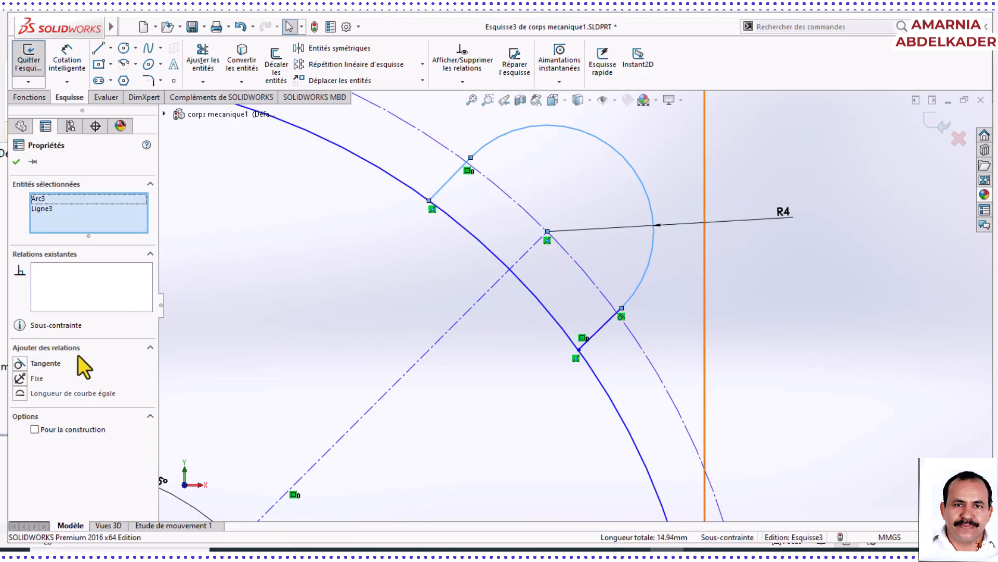
left_click(20, 363)
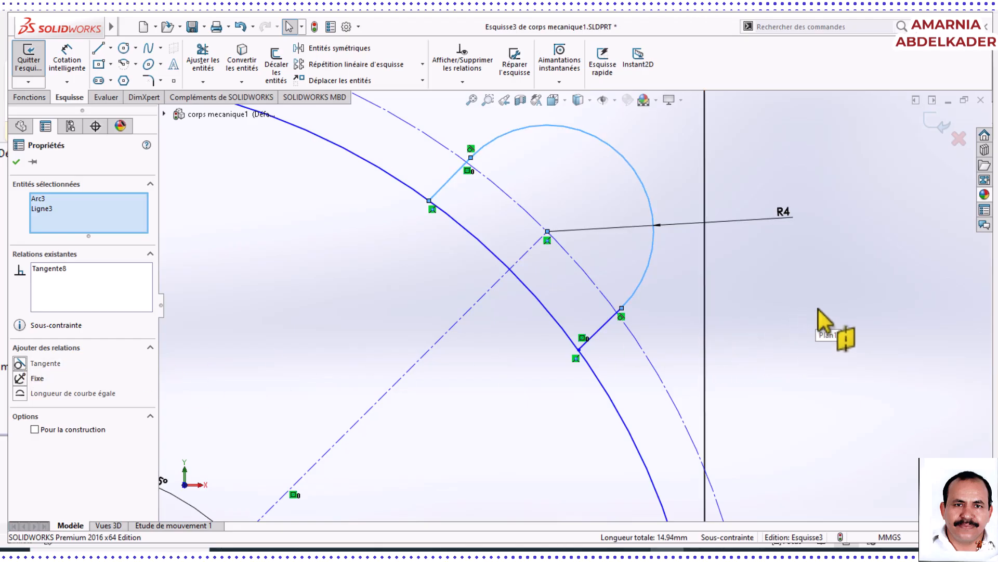
left_click(17, 162)
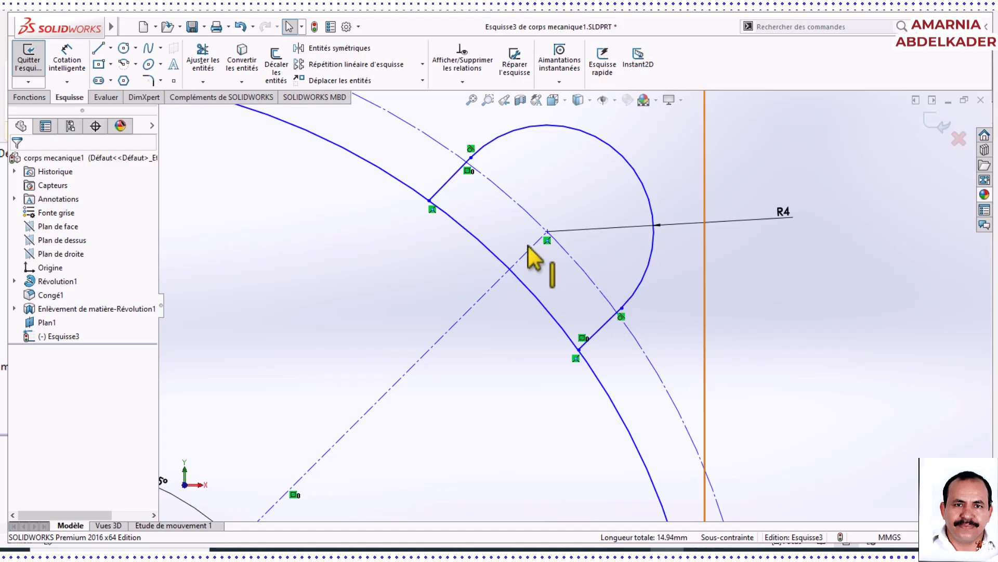
Inspect the lobe's ends where they meet the construction circle and compare them with the reference sketch in the Word document.
scroll(562, 224, "down", 5)
scroll(539, 300, "down", 2)
scroll(575, 294, "up", 4)
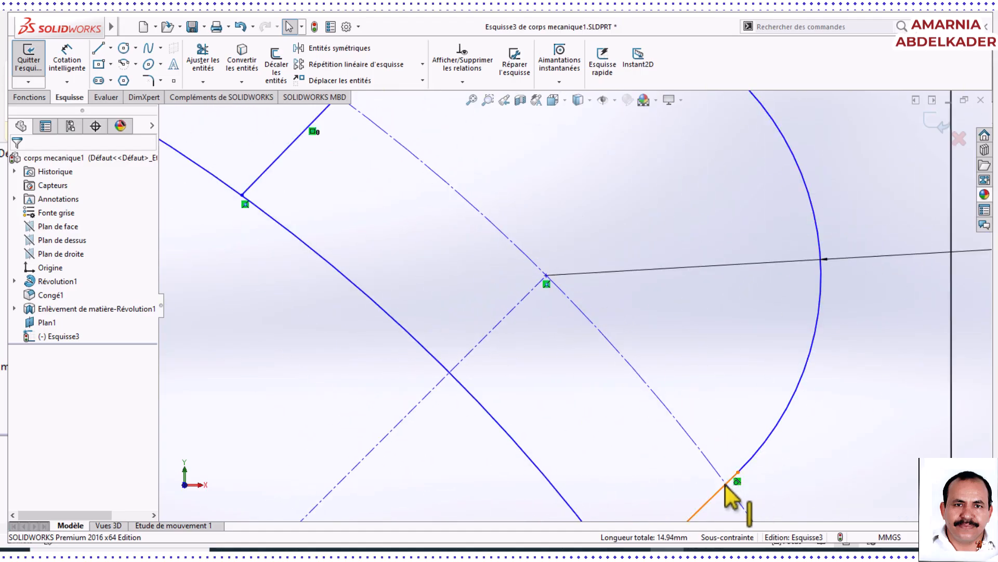
scroll(722, 492, "up", 3)
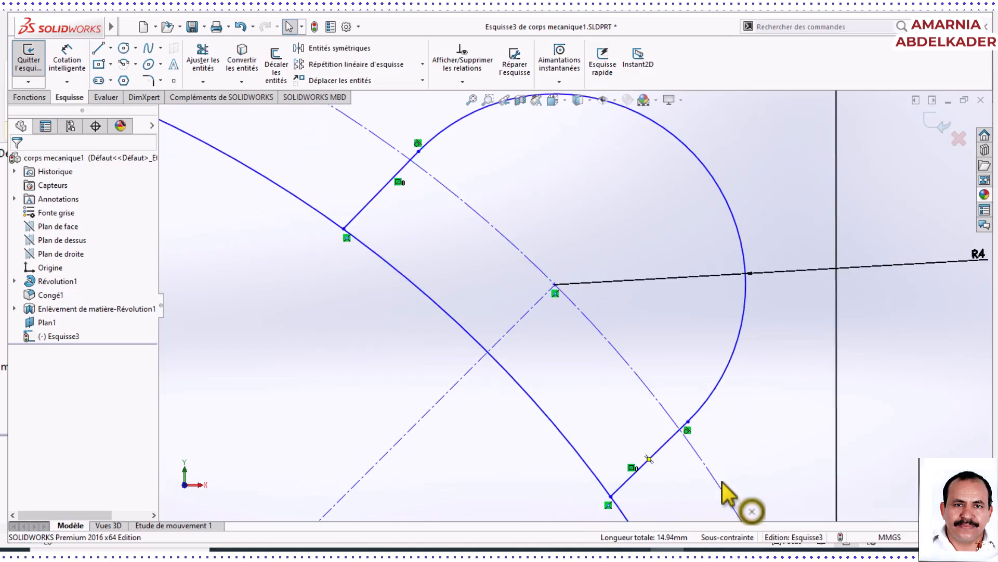
scroll(687, 421, "up", 3)
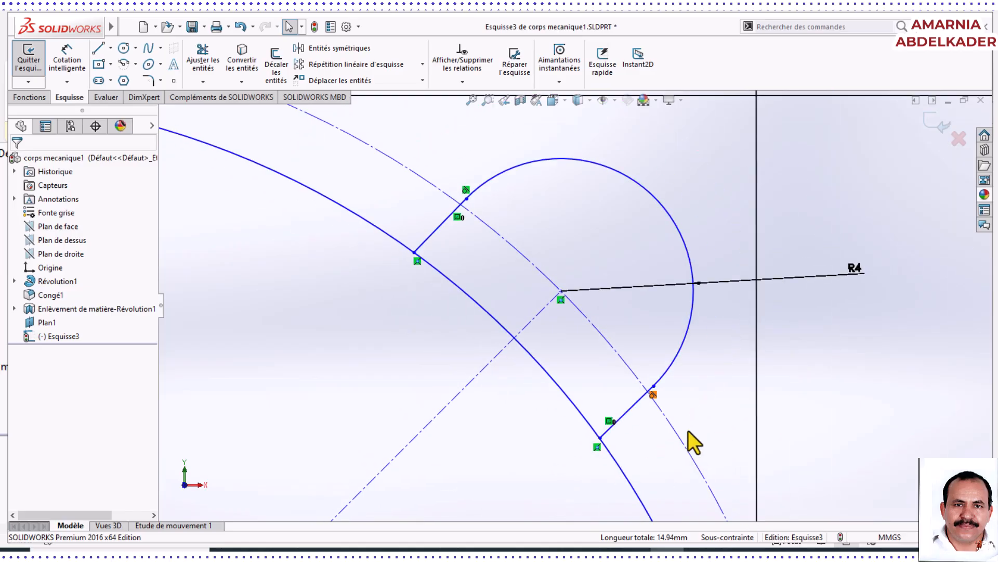
scroll(679, 442, "down", 2)
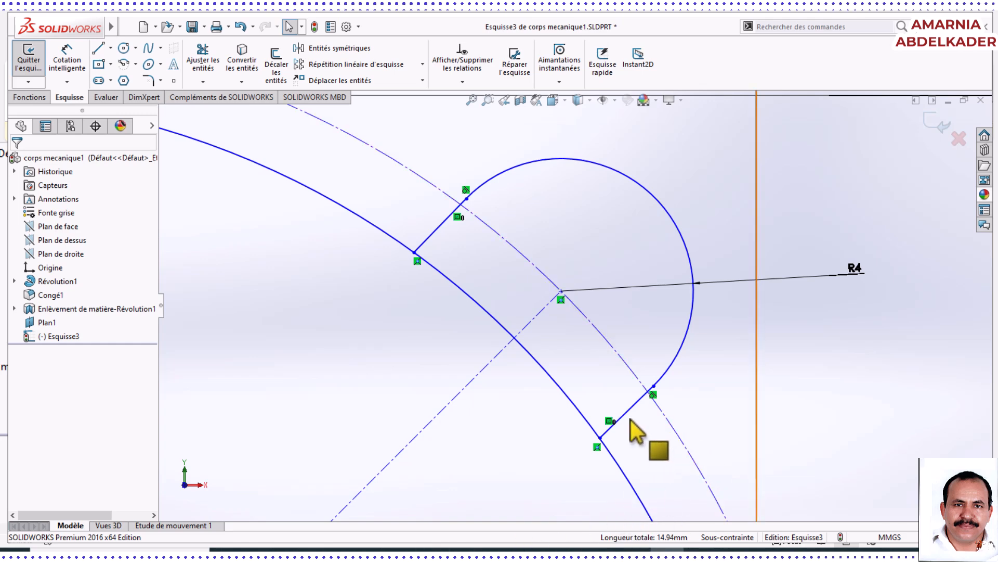
left_click(432, 549)
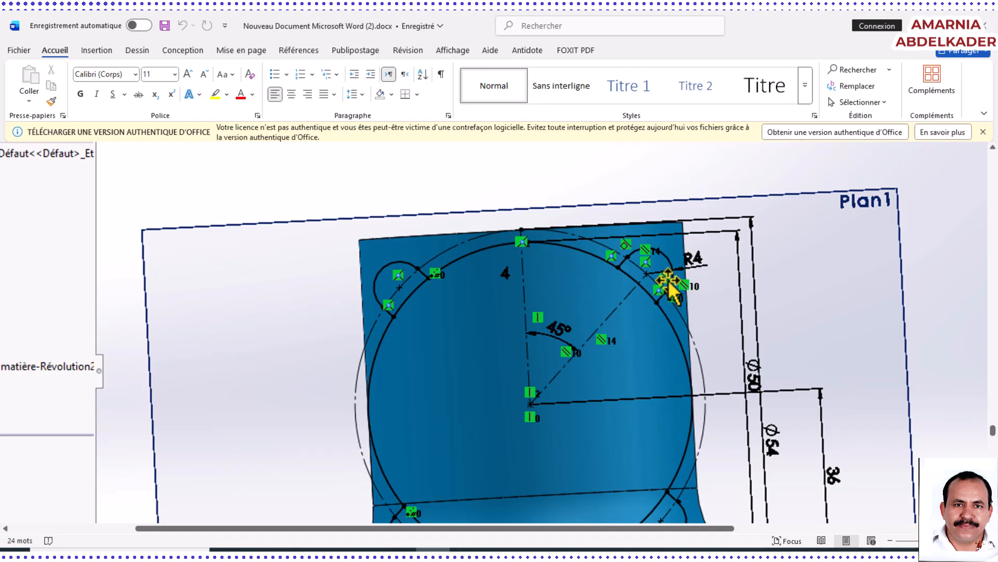
mouse_move(669, 283)
left_mouse_down()
mouse_move(644, 276)
mouse_move(671, 289)
mouse_move(677, 307)
mouse_move(626, 265)
mouse_move(629, 250)
mouse_move(680, 297)
mouse_move(651, 259)
mouse_move(691, 287)
mouse_move(676, 300)
mouse_move(626, 264)
mouse_move(682, 299)
mouse_move(639, 265)
left_mouse_up()
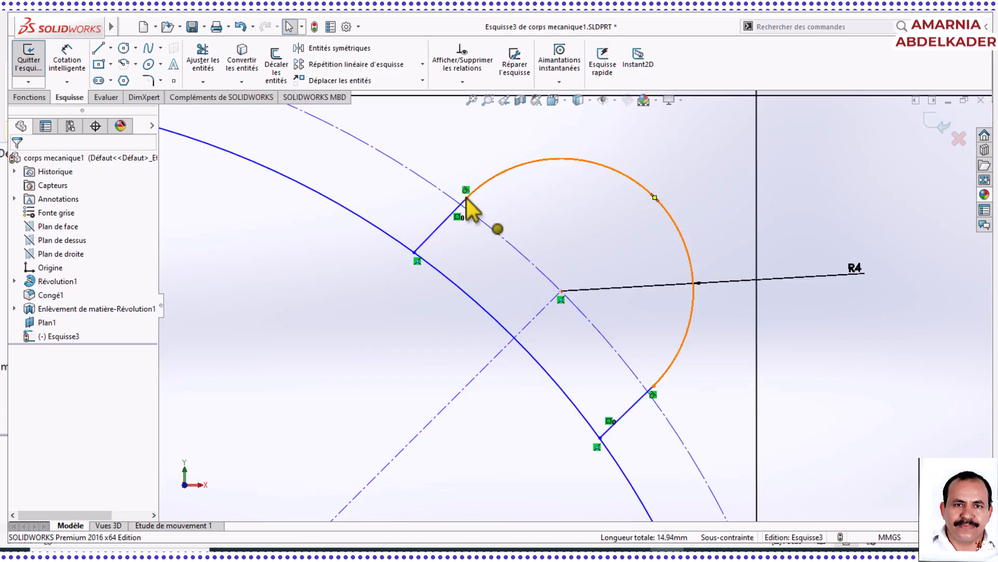
Make the junction of the lobe arc and its upper side line coincident with the 54 mm construction circle.
left_click(467, 199)
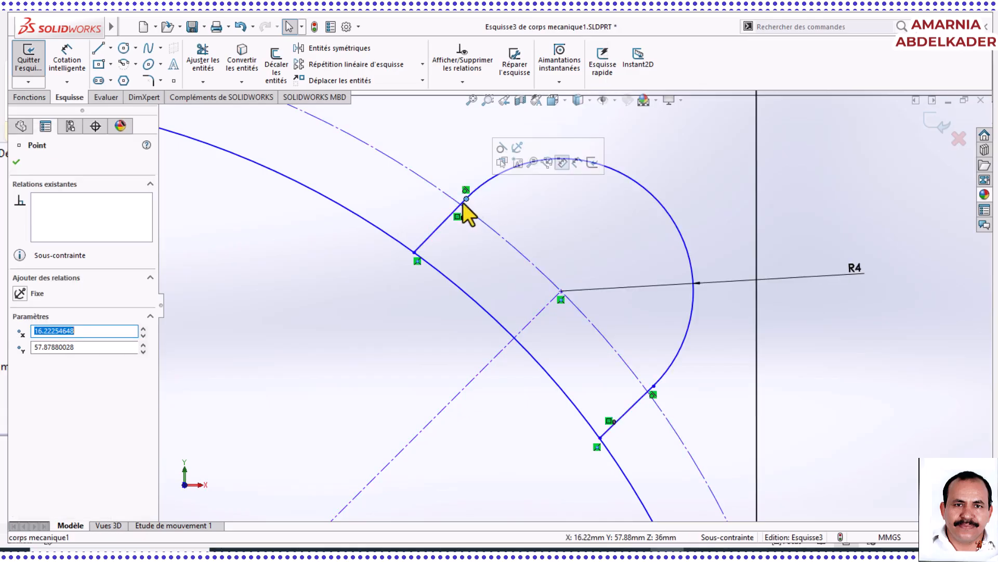
left_click(437, 196, "ctrl")
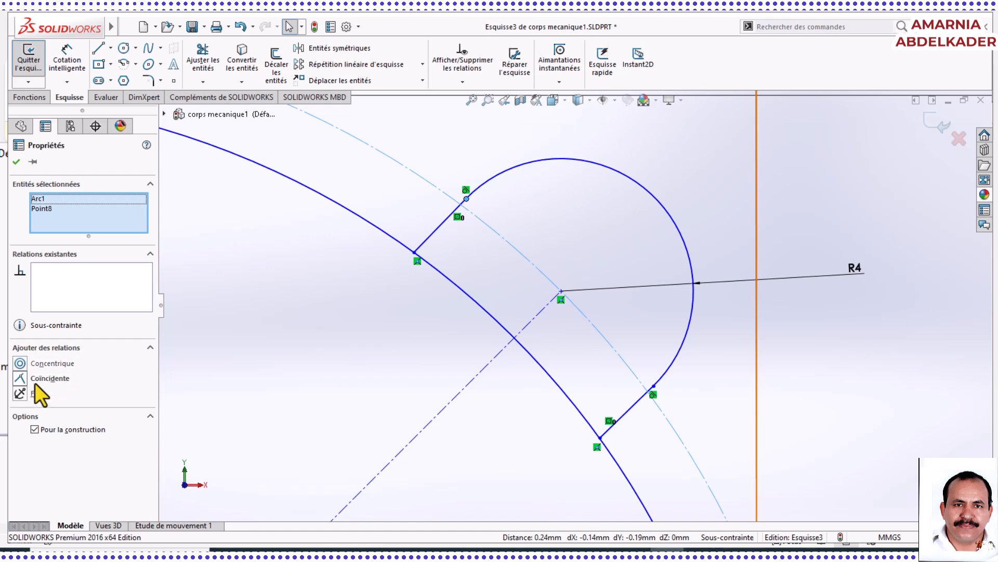
left_click(19, 380)
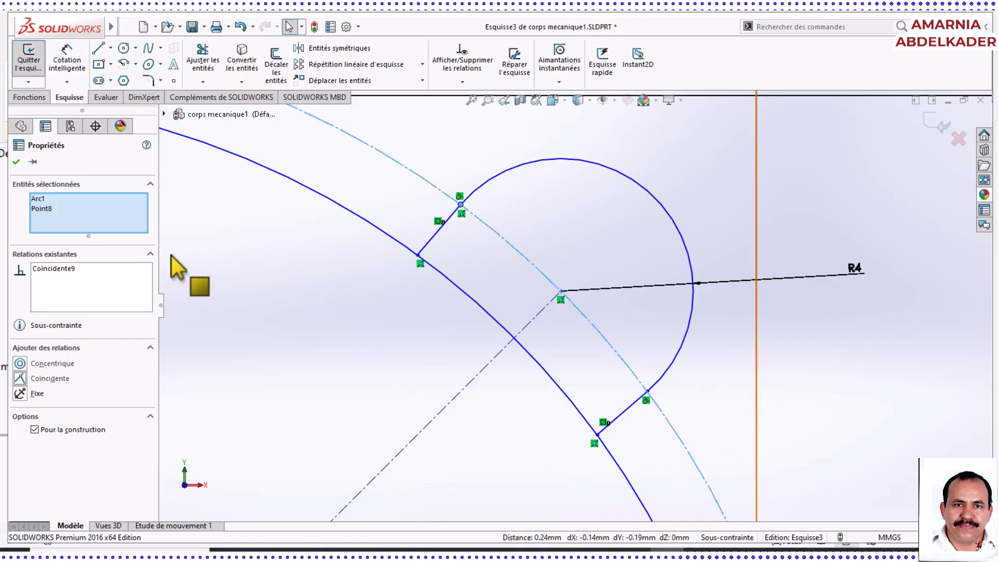
left_click(16, 162)
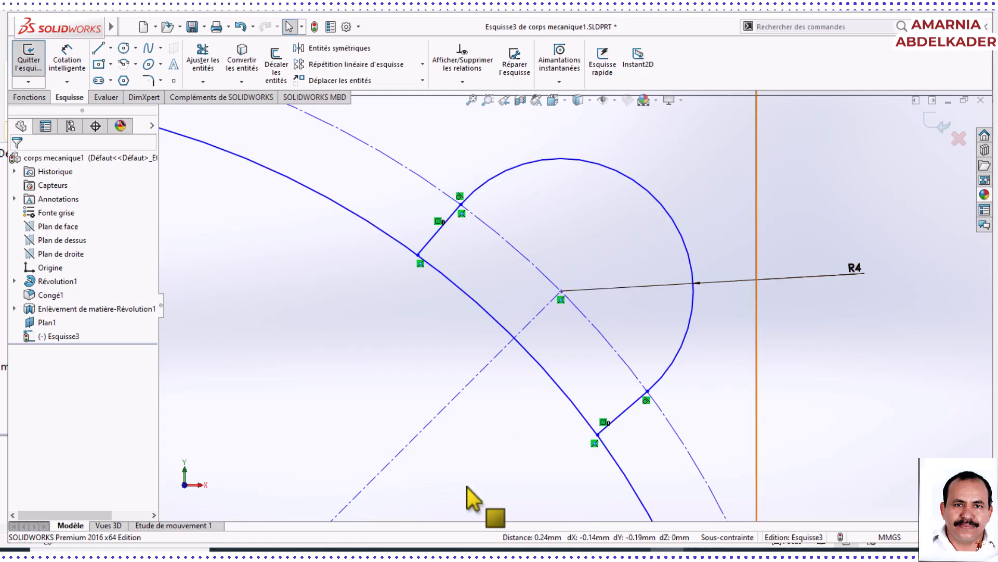
Try to fix the lobe arc's center point in place, and undo the fixed relation.
scroll(485, 475, "up", 2)
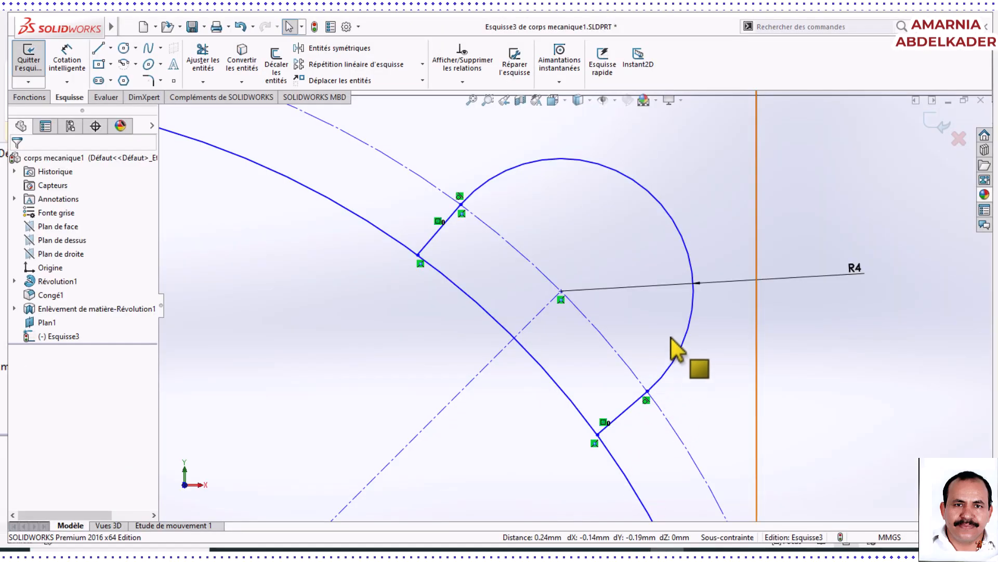
left_click(561, 291)
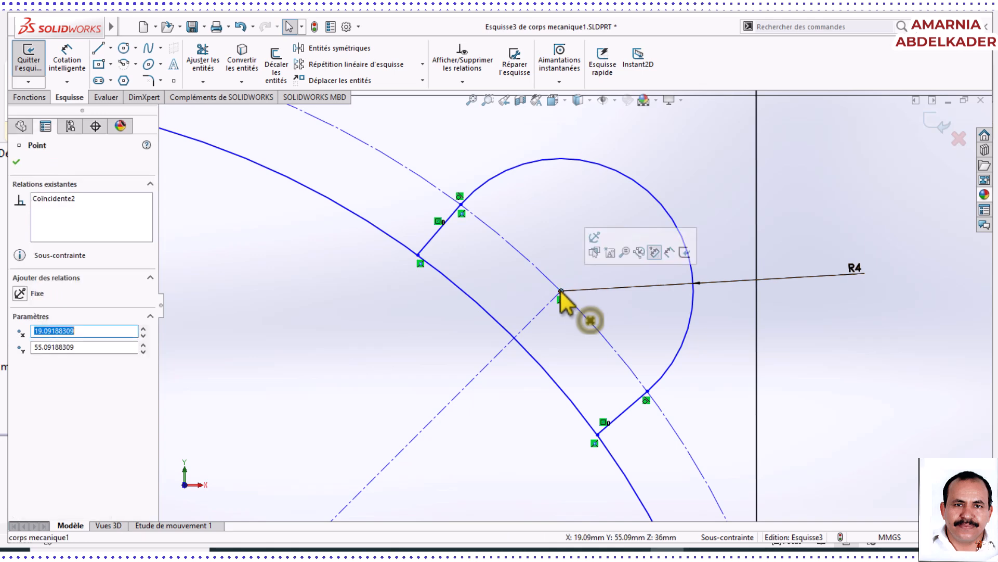
left_click(596, 238)
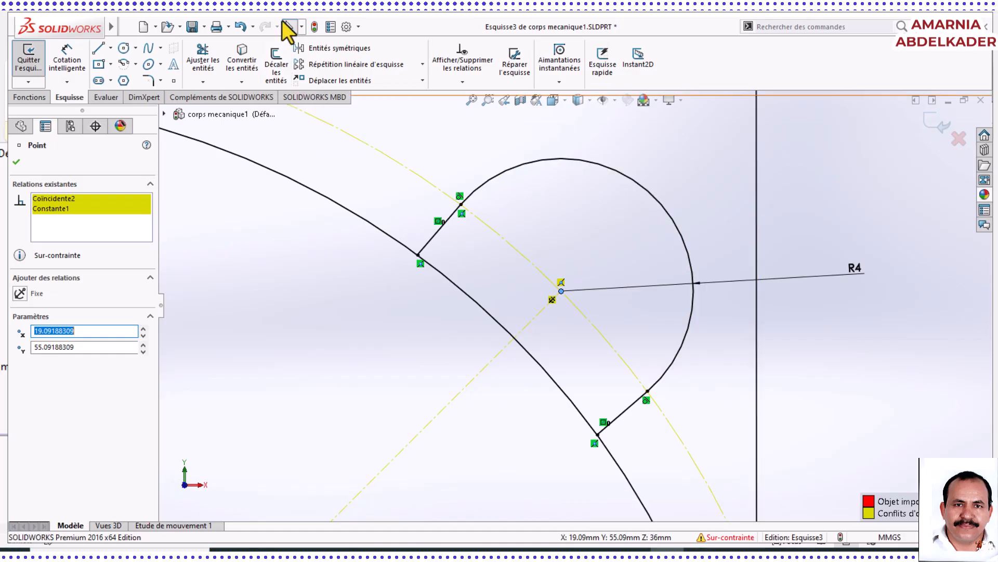
left_click(241, 27)
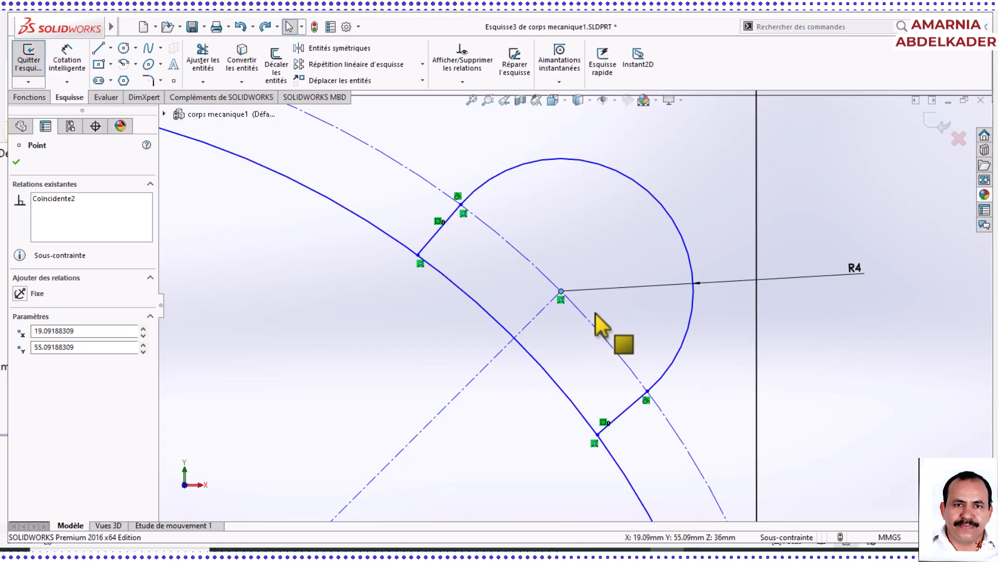
Check the upper lobe's relations in the Word reference image against the lobe and construction circle in the SolidWorks sketch.
left_click(433, 551)
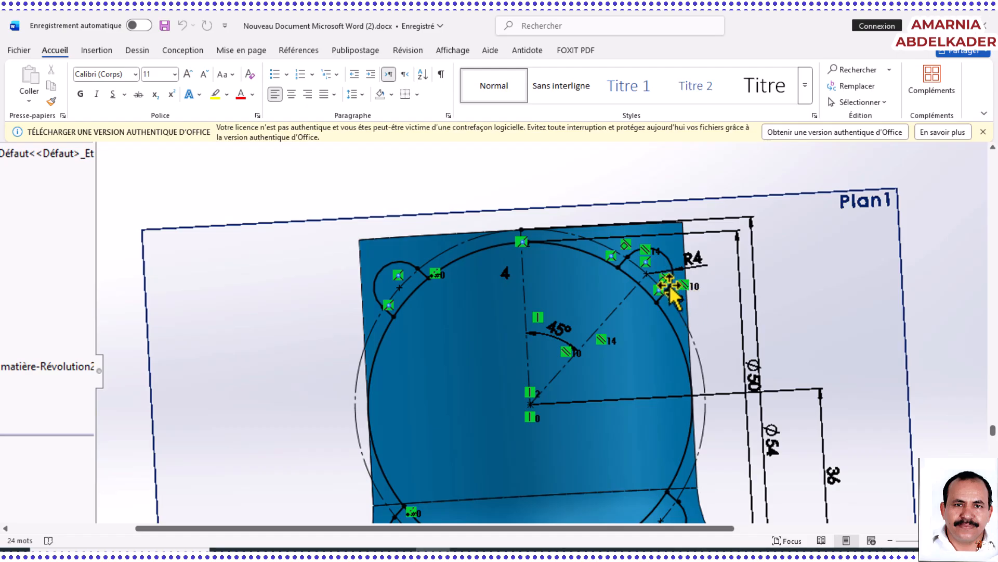
mouse_move(646, 268)
left_mouse_down()
mouse_move(607, 268)
mouse_move(647, 290)
left_mouse_up()
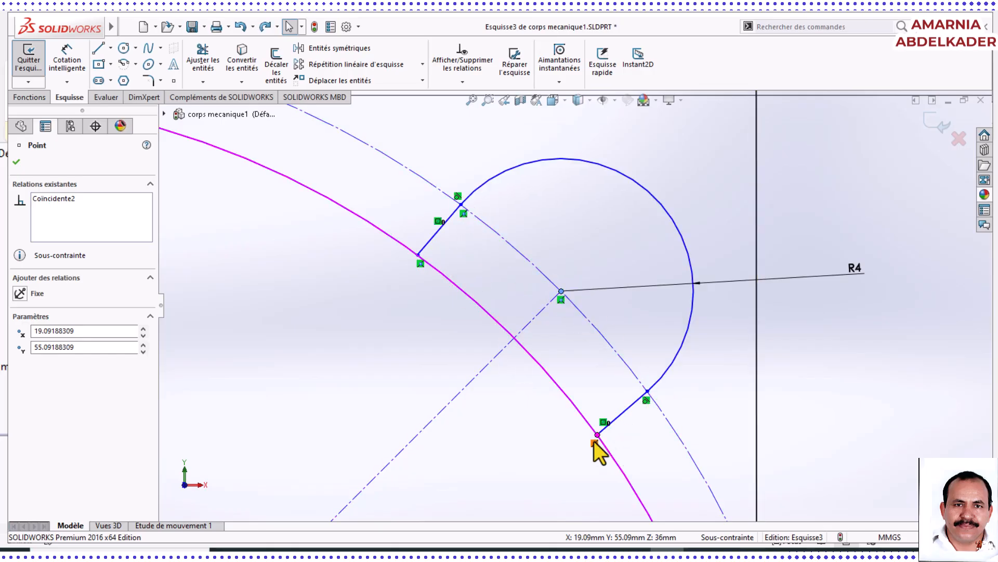
scroll(542, 305, "up", 4)
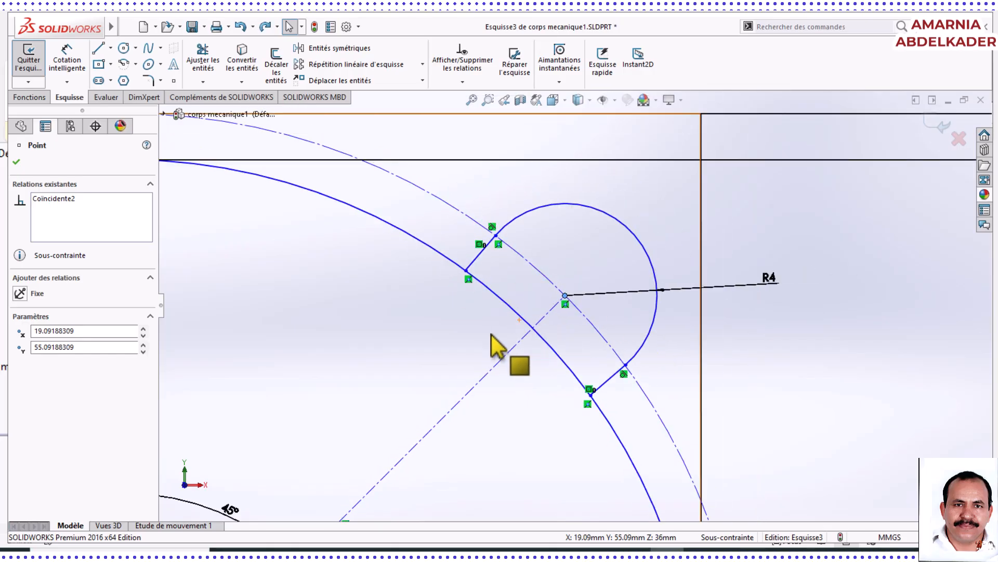
scroll(539, 312, "up", 2)
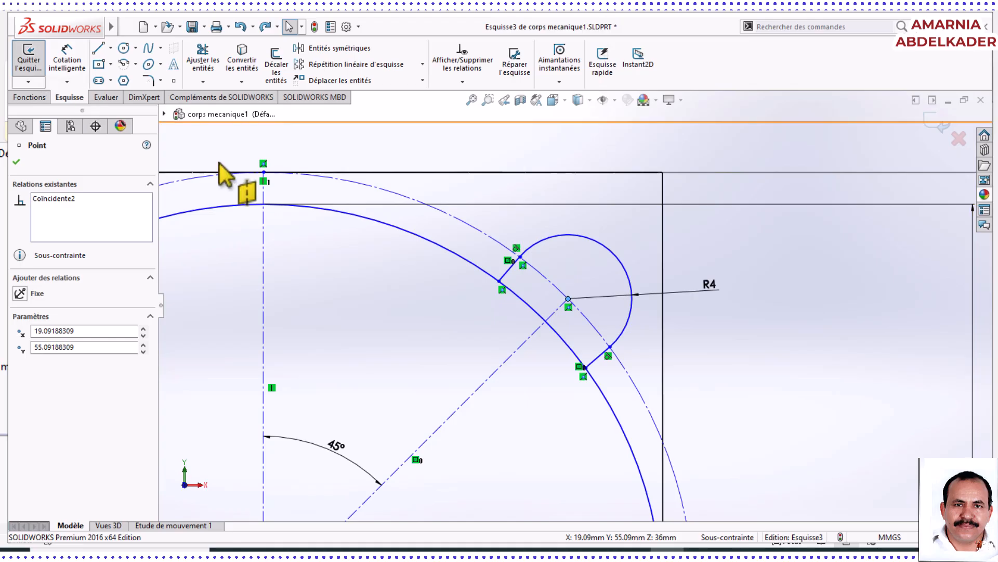
scroll(503, 337, "down", 3)
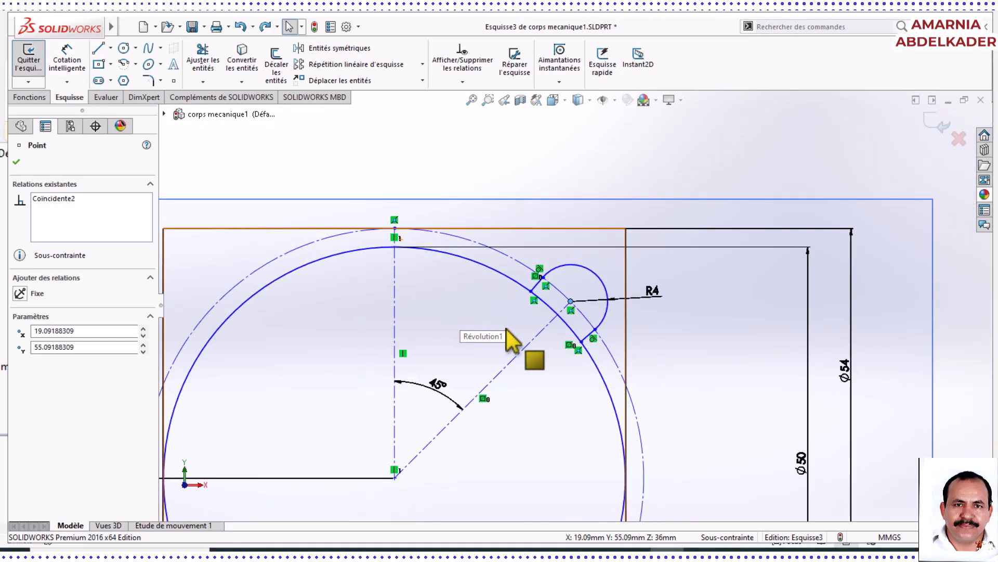
scroll(511, 335, "up", 1)
scroll(512, 338, "down", 2)
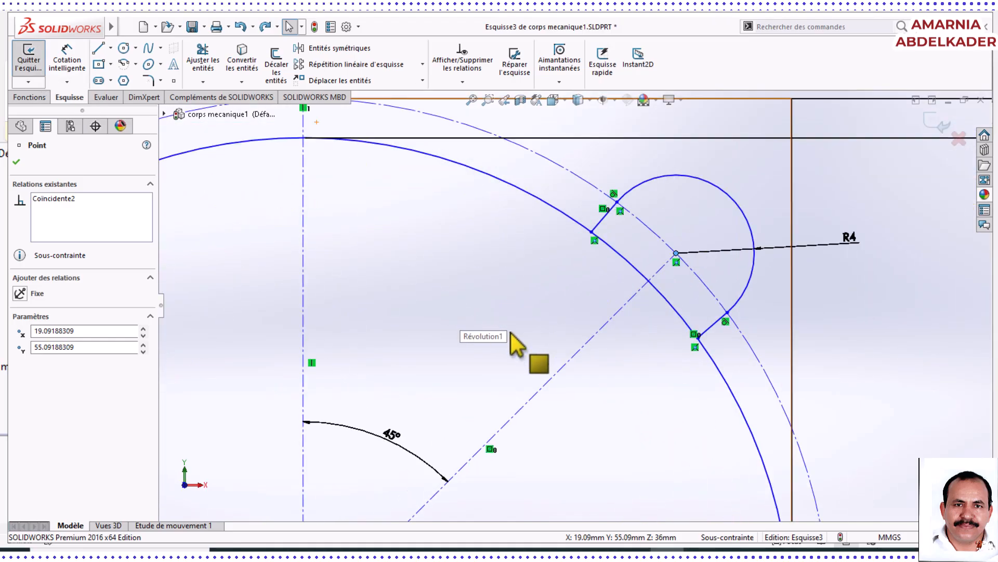
scroll(629, 357, "up", 2)
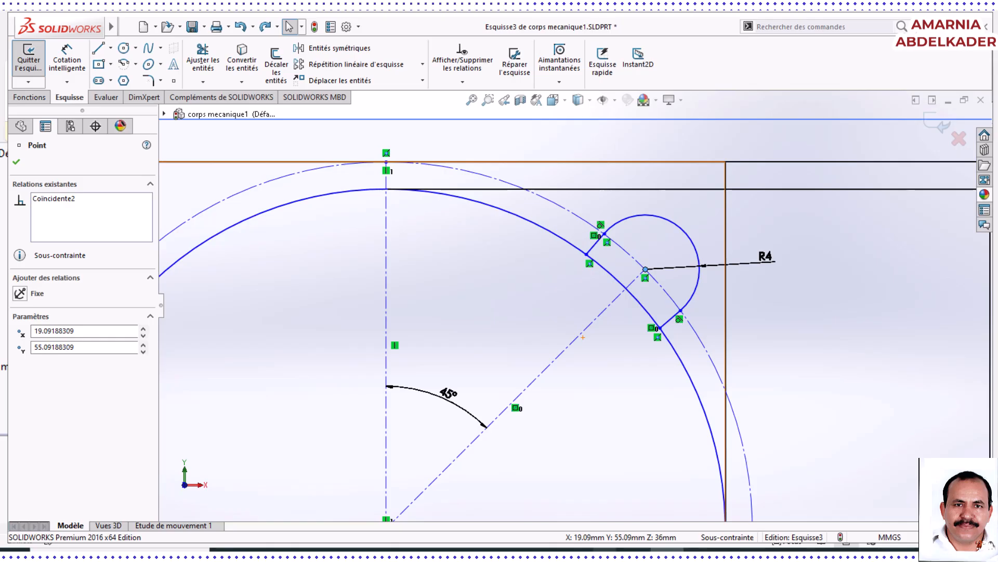
Examine the four lobes, the feature tree and the sketch tools in the Word reference image, and return to SolidWorks.
left_click(432, 554)
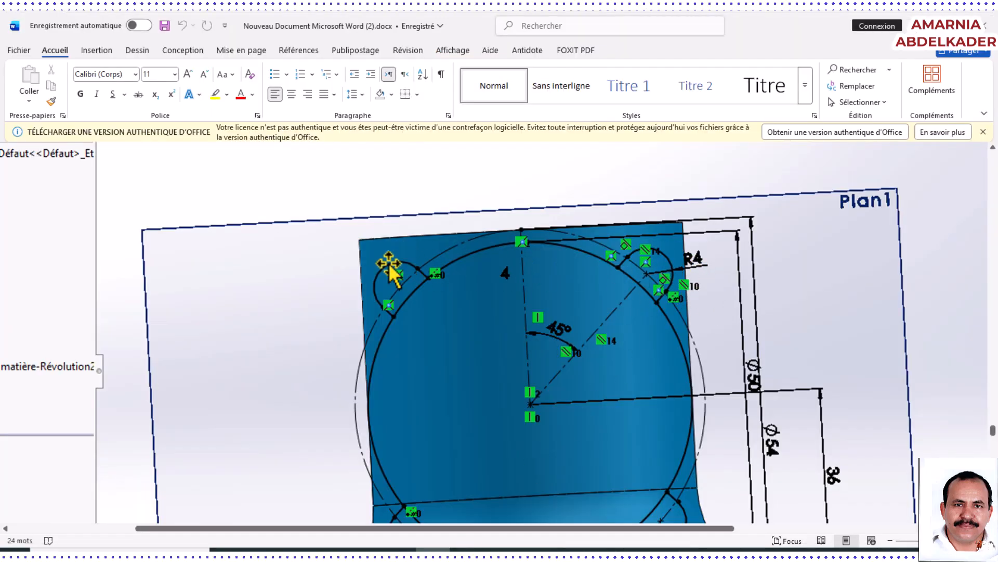
scroll(485, 346, "up", 2)
scroll(512, 428, "down", 6)
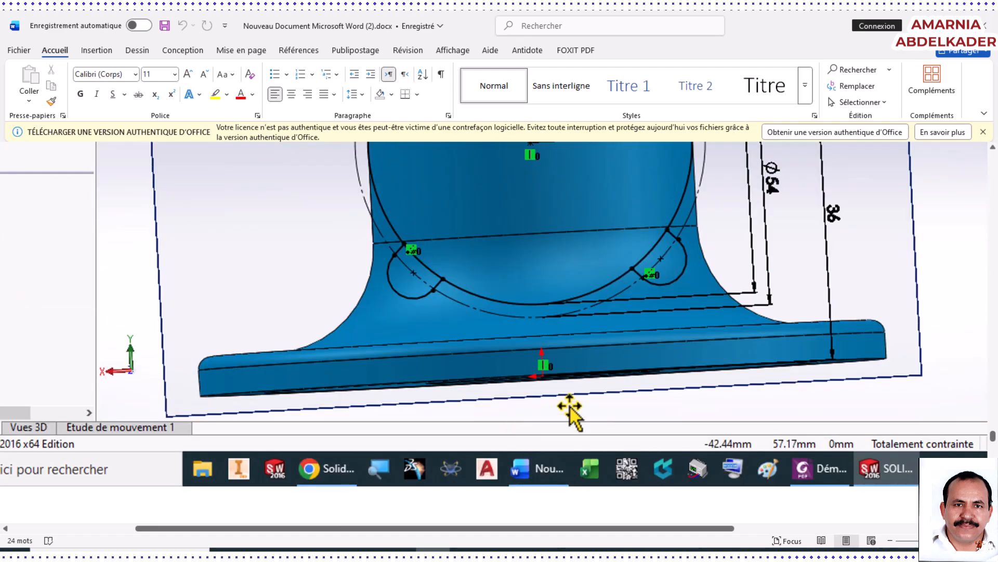
scroll(681, 263, "up", 3)
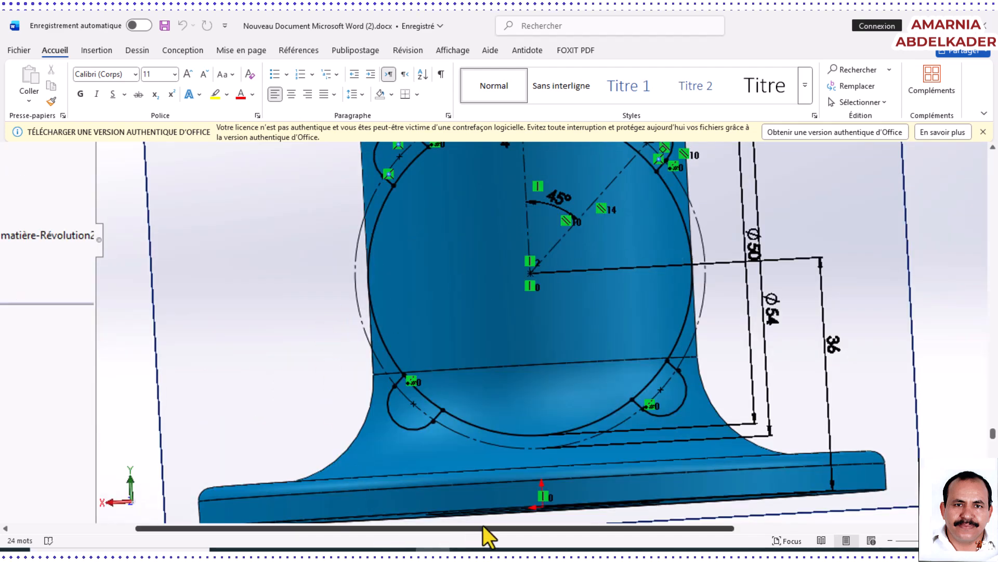
left_click_drag(482, 526, 349, 528)
scroll(367, 441, "up", 4)
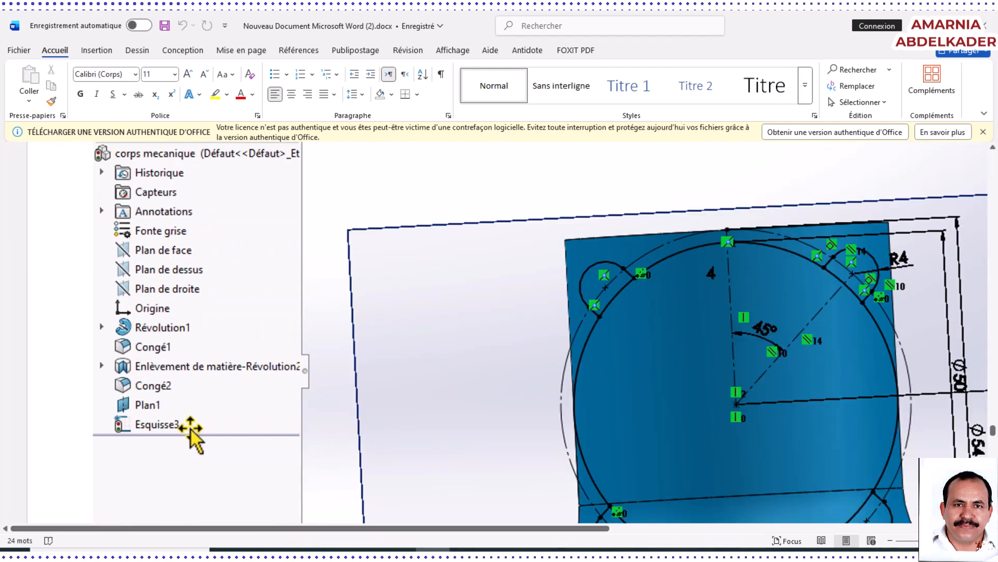
scroll(224, 406, "up", 6)
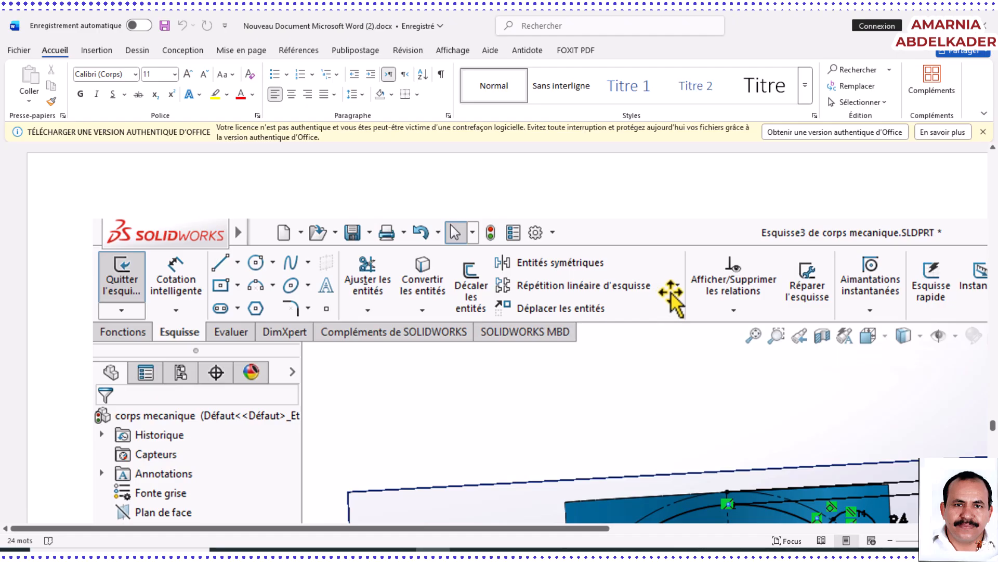
left_click(667, 551)
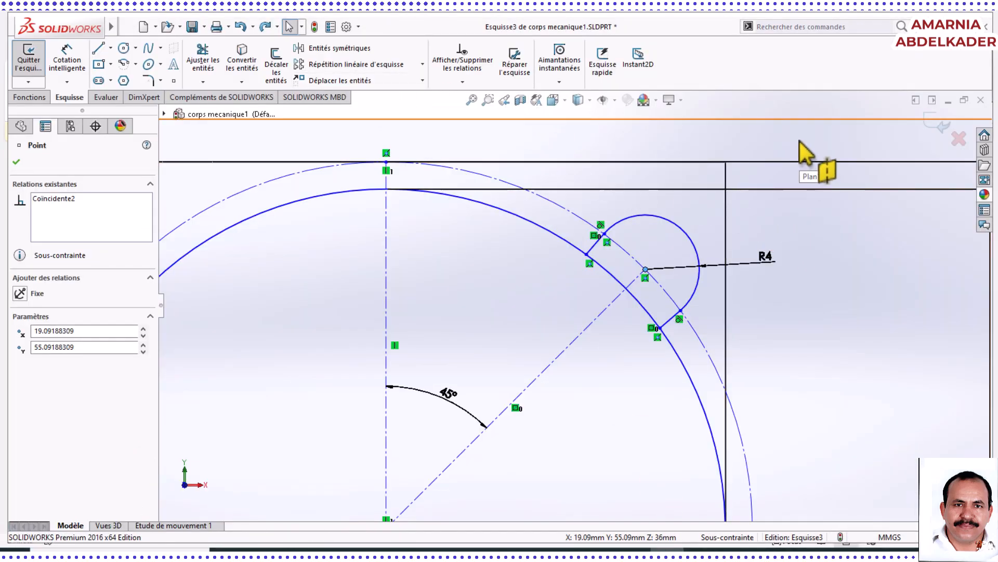
Start a circular sketch pattern of 4 instances over 360° with the lobe's R4 arc and its two side lines as entities.
left_click(774, 161)
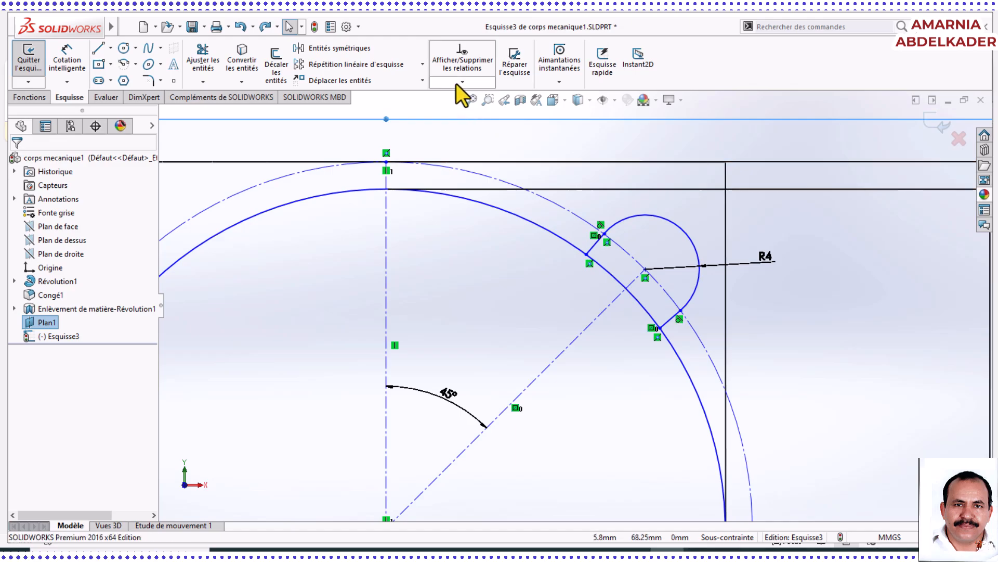
left_click(412, 67)
left_click(423, 65)
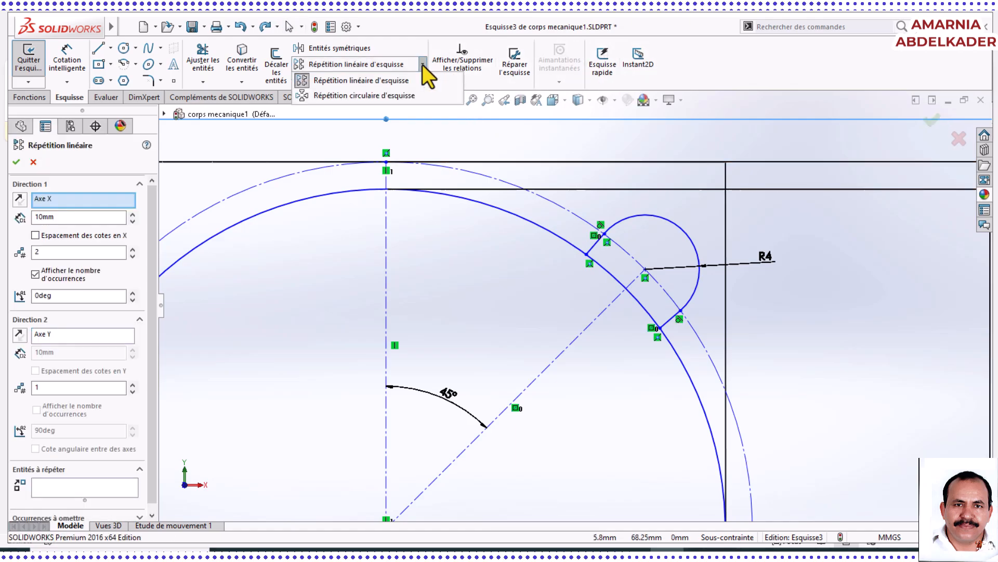
left_click(388, 96)
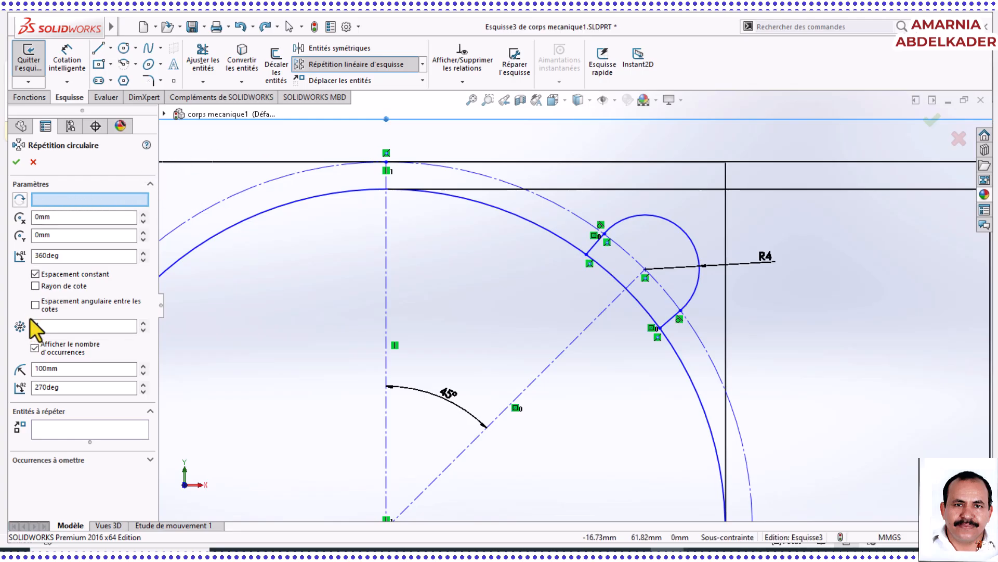
left_click(45, 431)
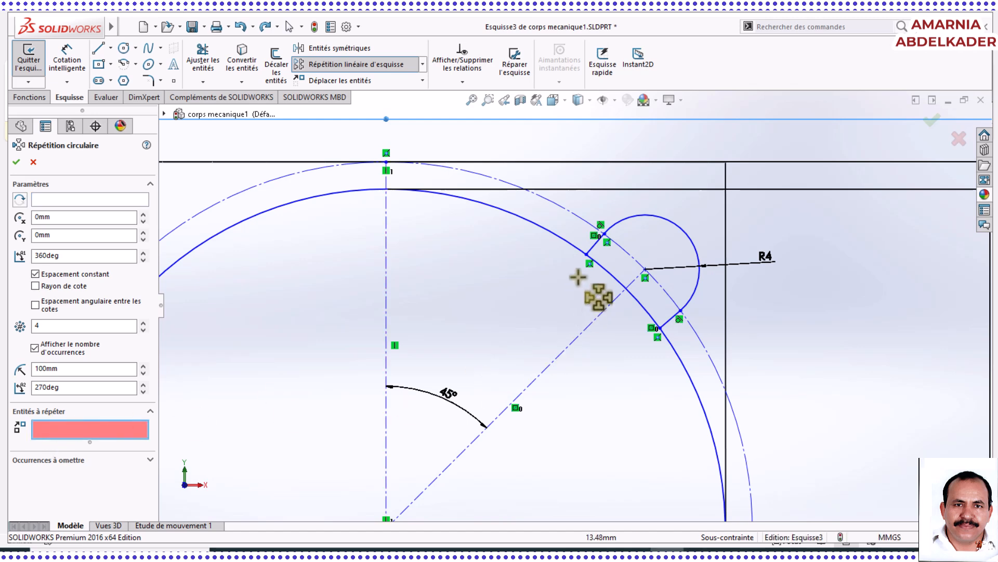
left_click(606, 242)
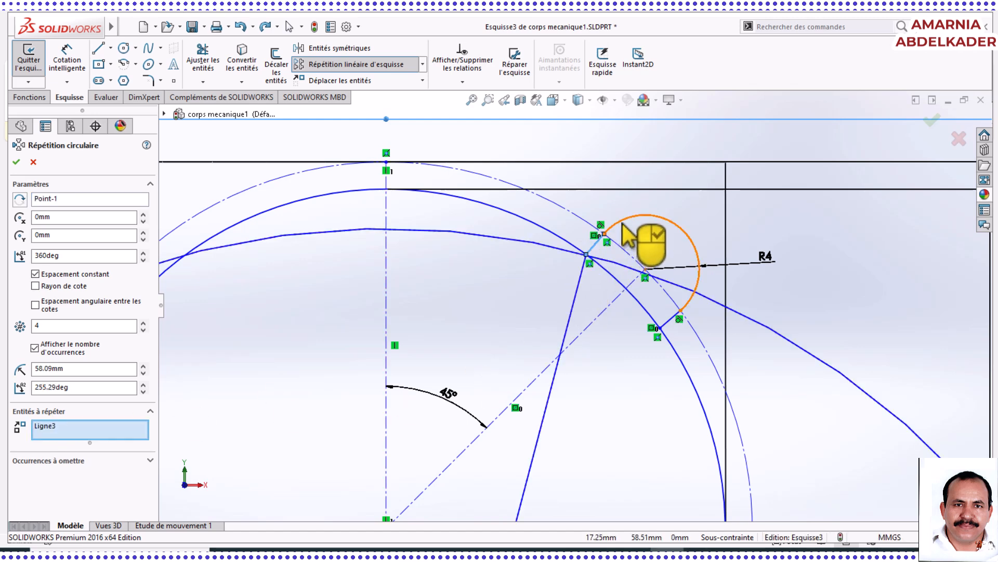
left_click(619, 227)
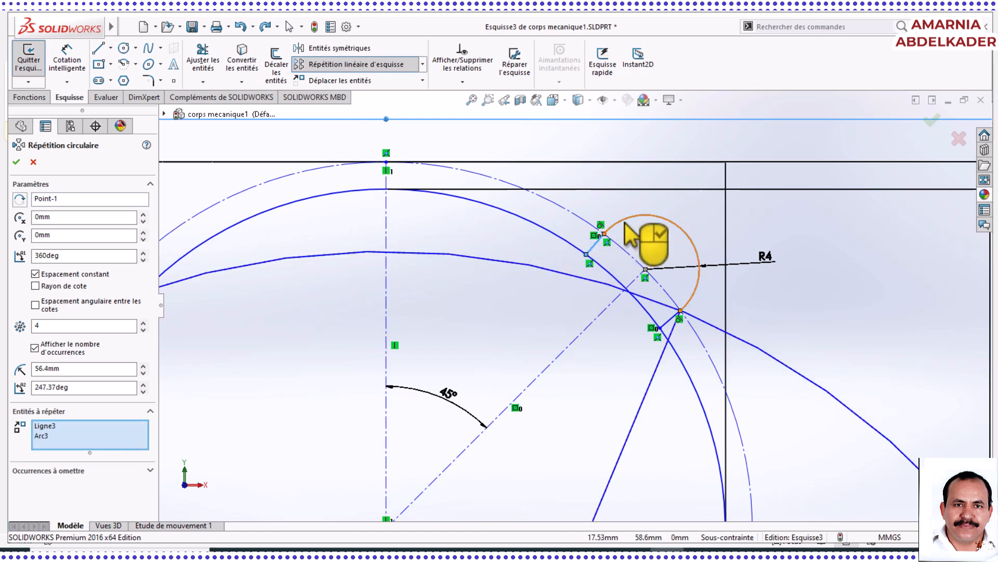
left_click(669, 320)
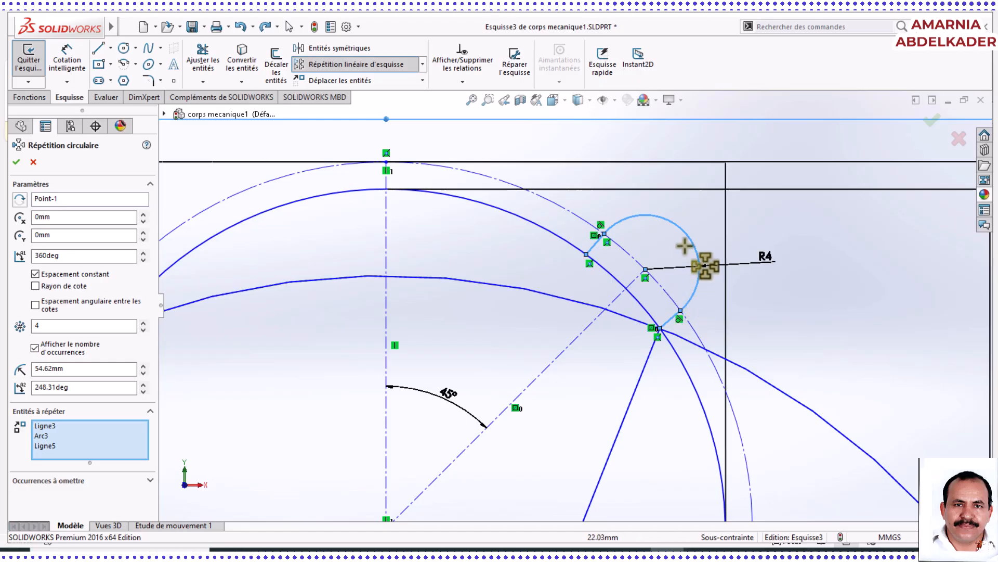
scroll(598, 292, "up", 8)
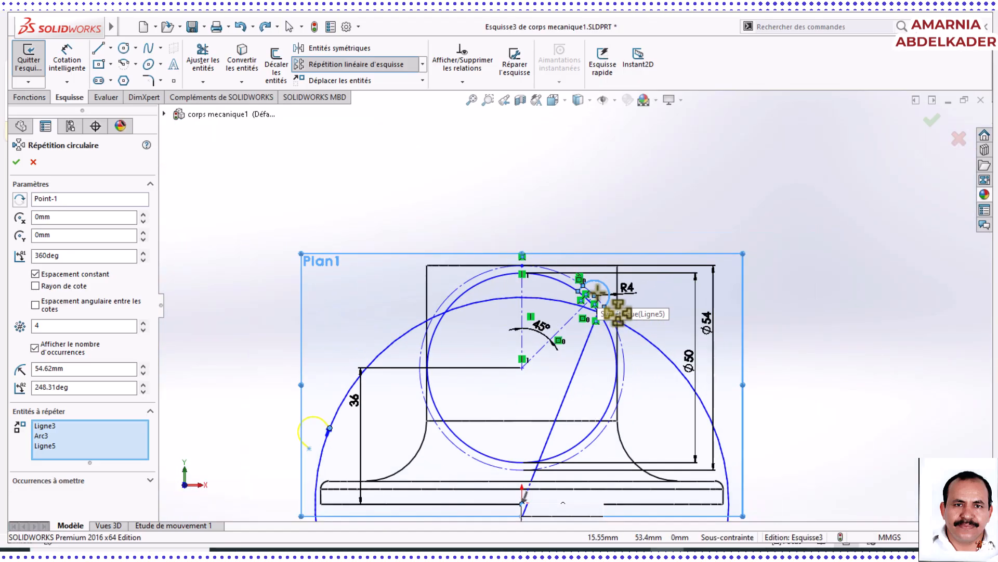
scroll(598, 292, "down", 8)
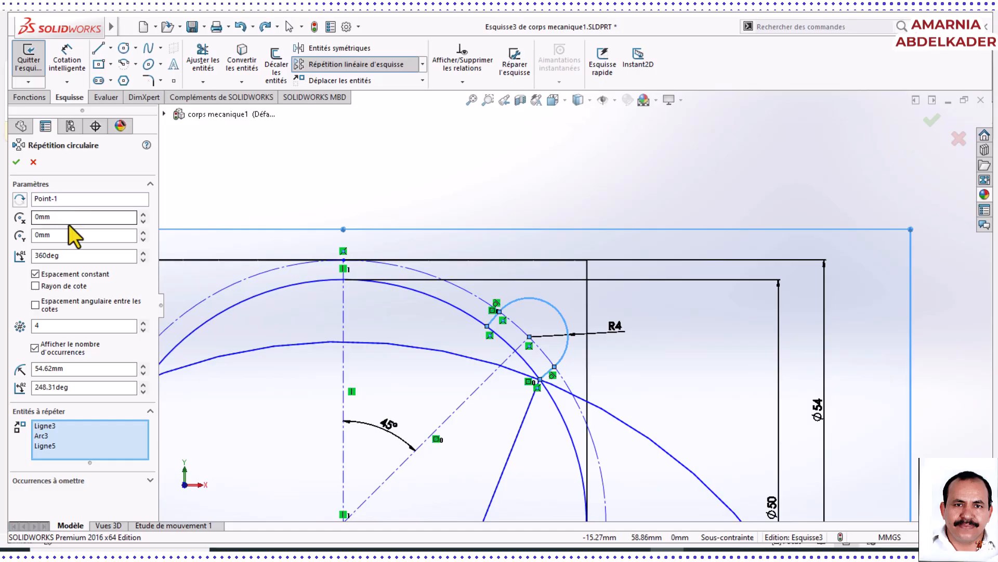
Add the 50 mm circle to the entities of the circular sketch pattern.
scroll(384, 452, "up", 1)
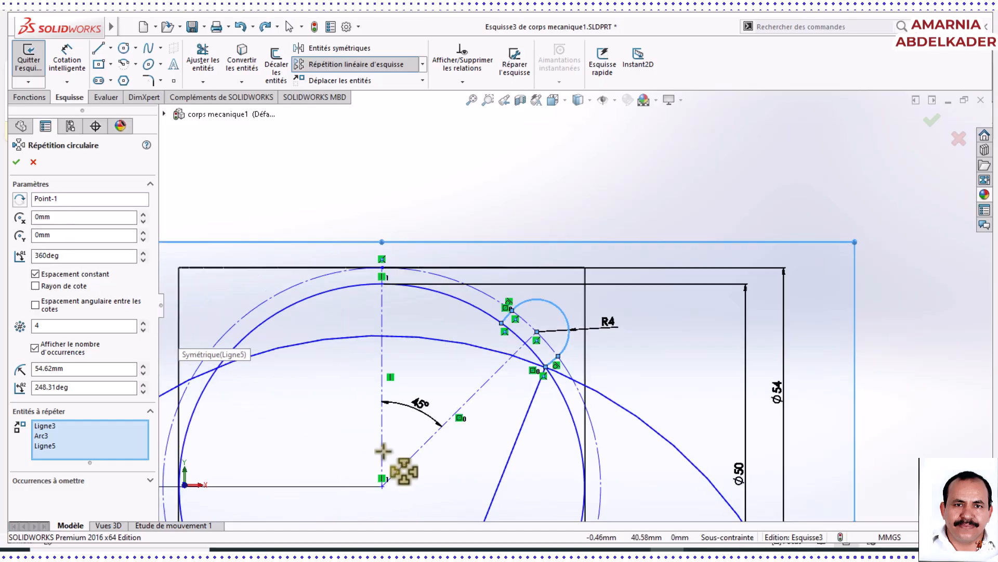
scroll(383, 452, "up", 1)
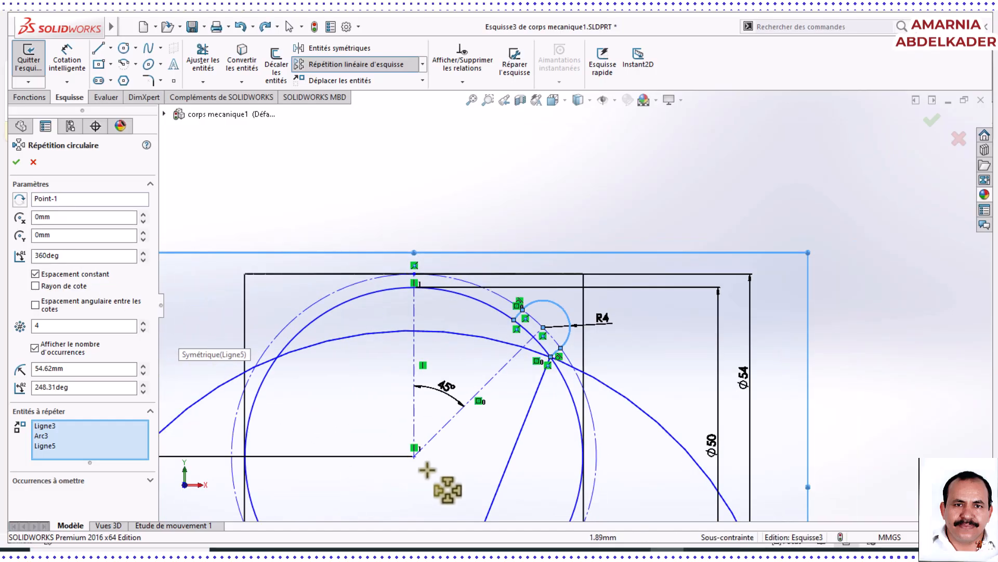
left_click(356, 299)
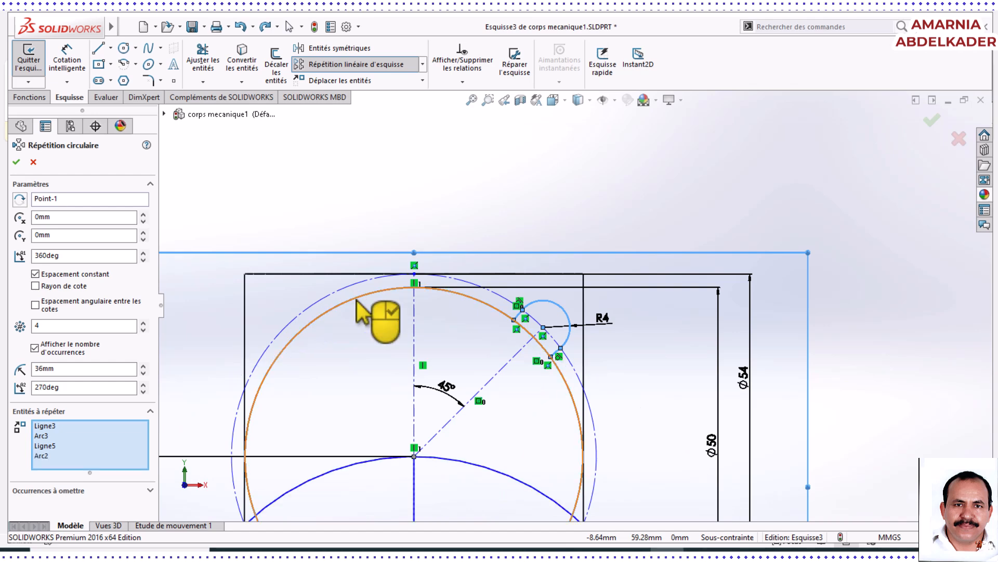
scroll(447, 408, "up", 1)
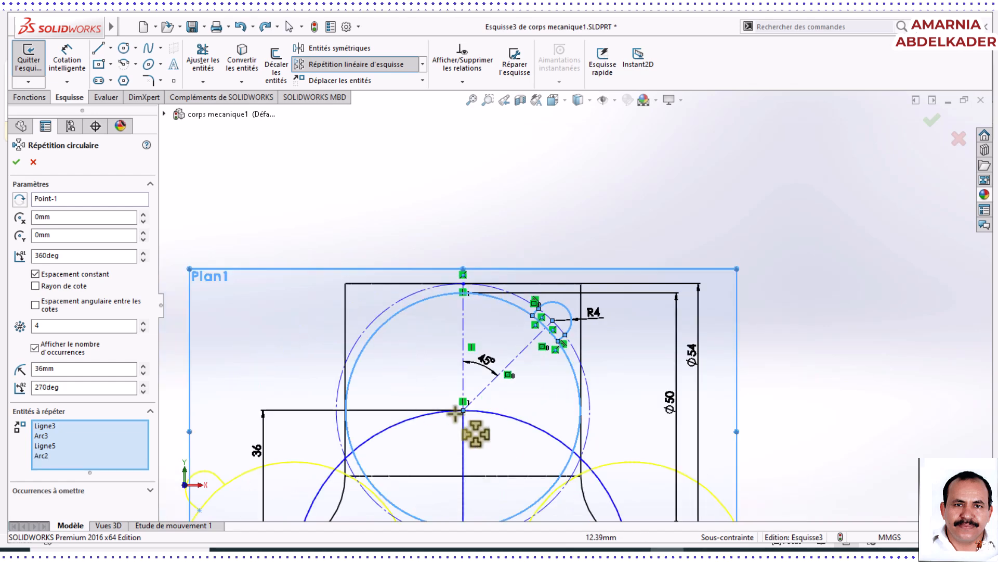
scroll(526, 456, "up", 1)
scroll(517, 451, "up", 1)
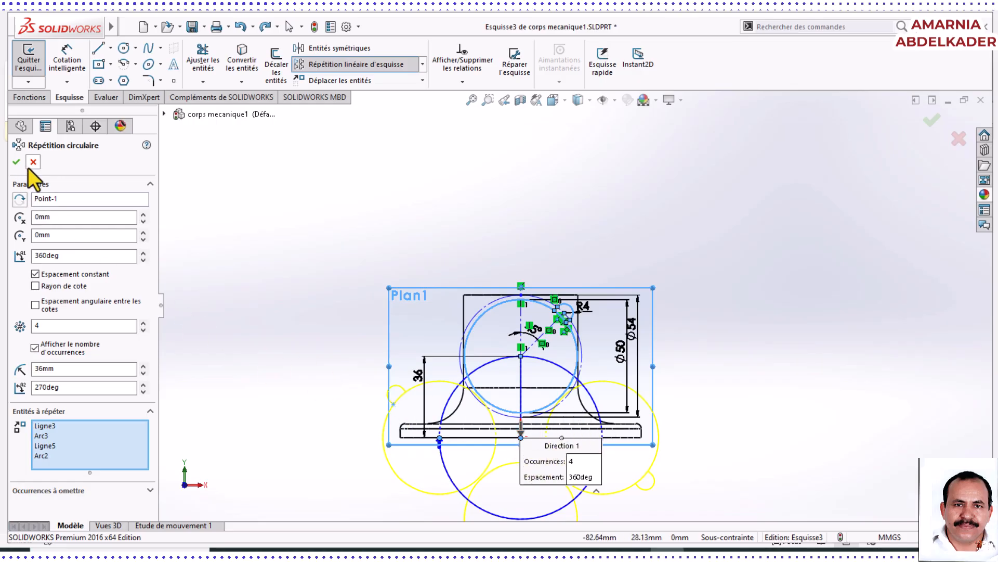
Replace the pattern's center with the center point of the 50 mm circle and create the four-instance circular pattern.
left_click(73, 200)
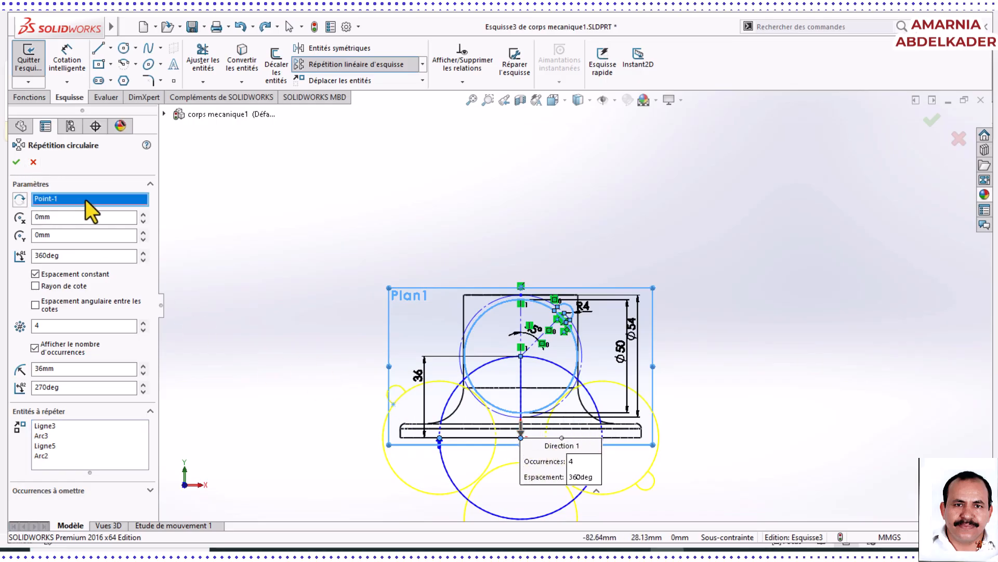
key("Delete")
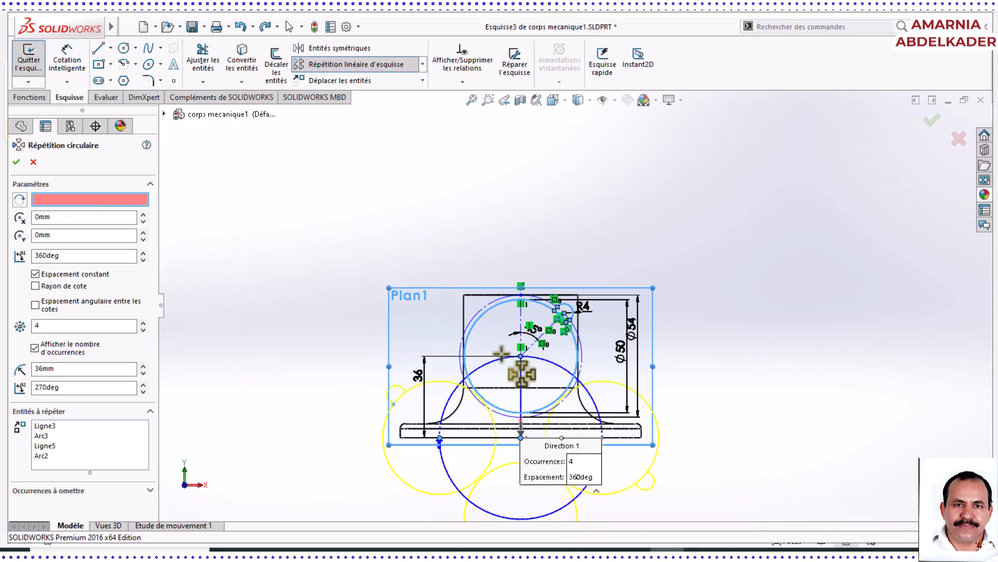
scroll(529, 361, "down", 5)
scroll(528, 364, "down", 2)
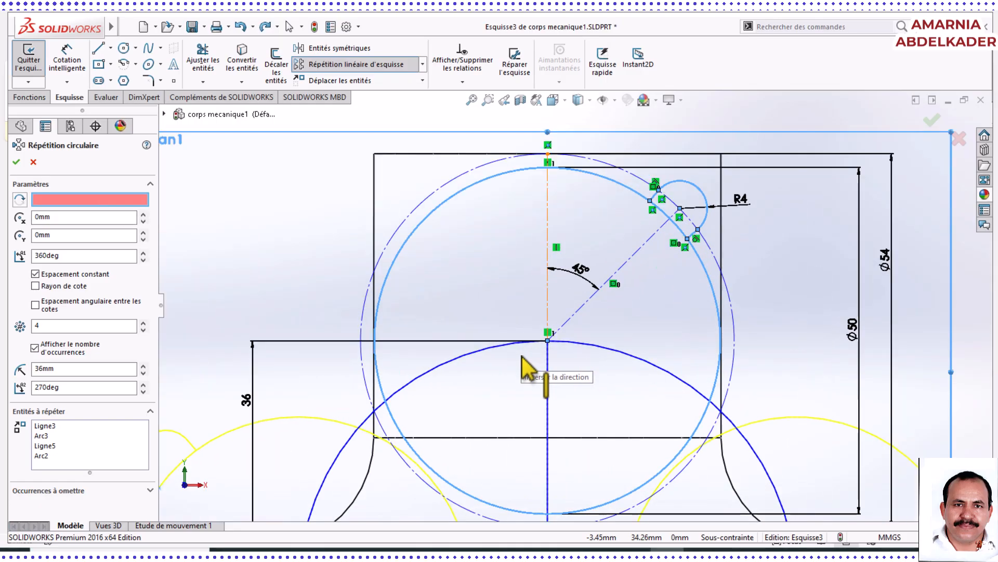
scroll(528, 366, "down", 2)
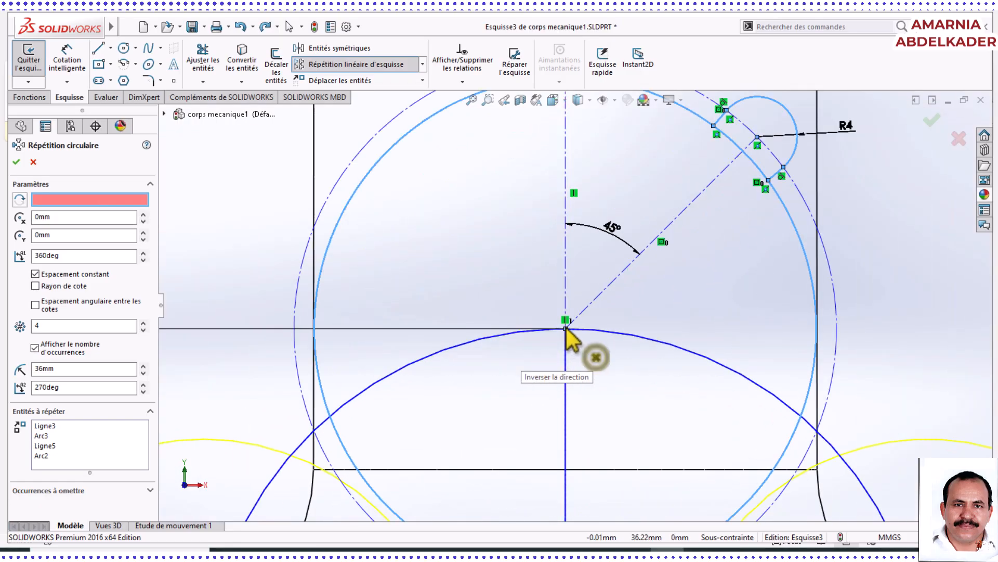
left_click(566, 328)
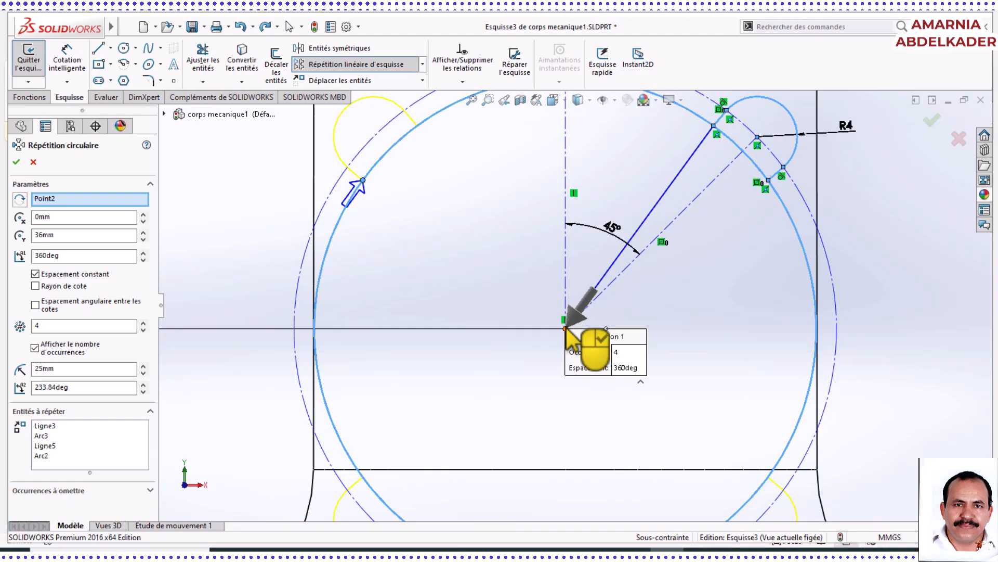
scroll(409, 325, "up", 2)
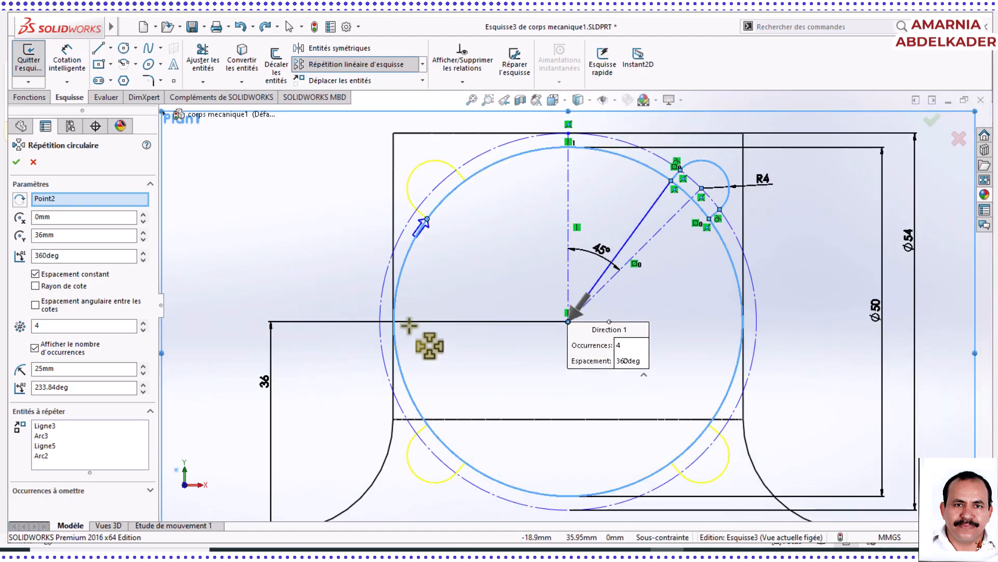
scroll(409, 326, "up", 3)
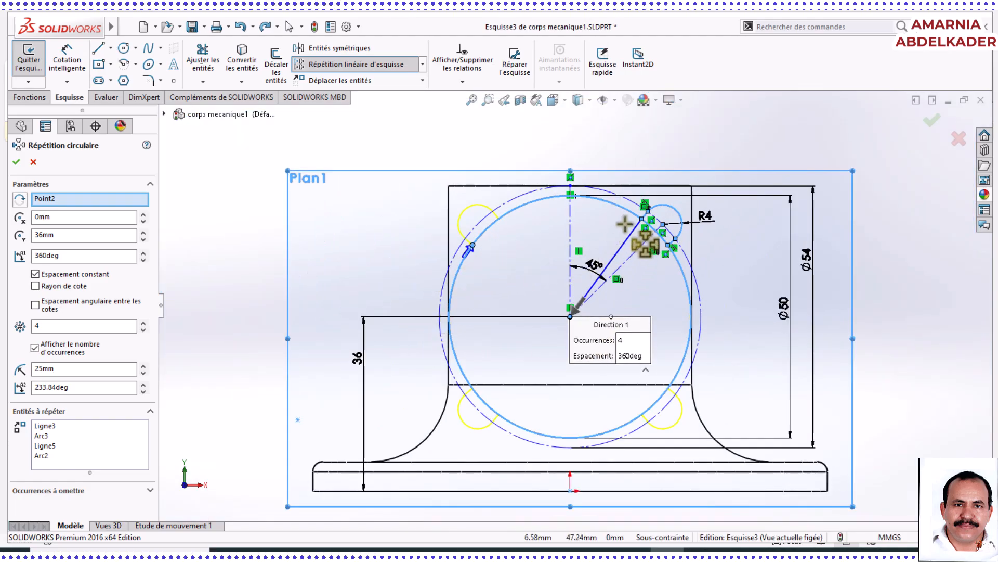
scroll(451, 214, "down", 2)
scroll(451, 215, "down", 1)
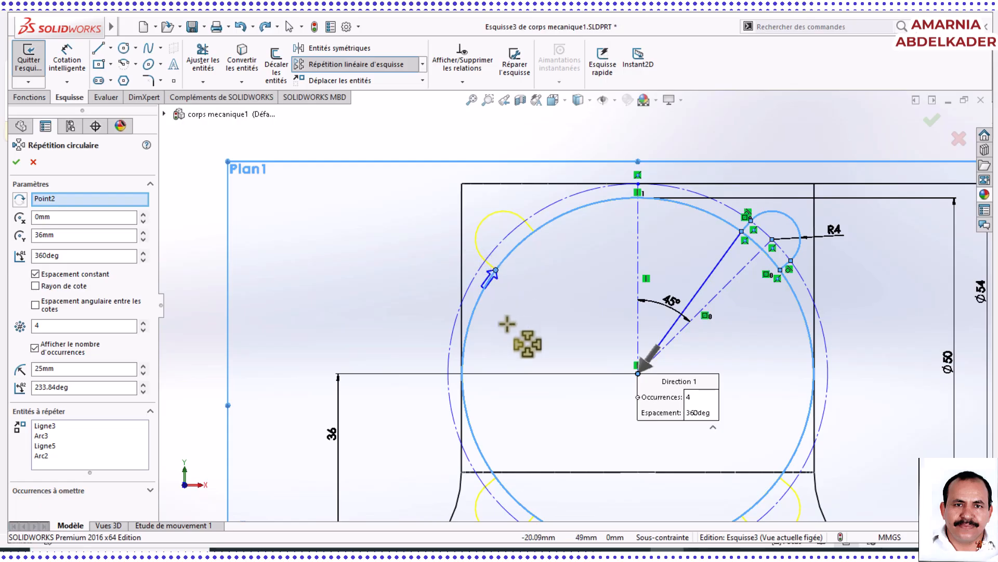
scroll(510, 404, "up", 1)
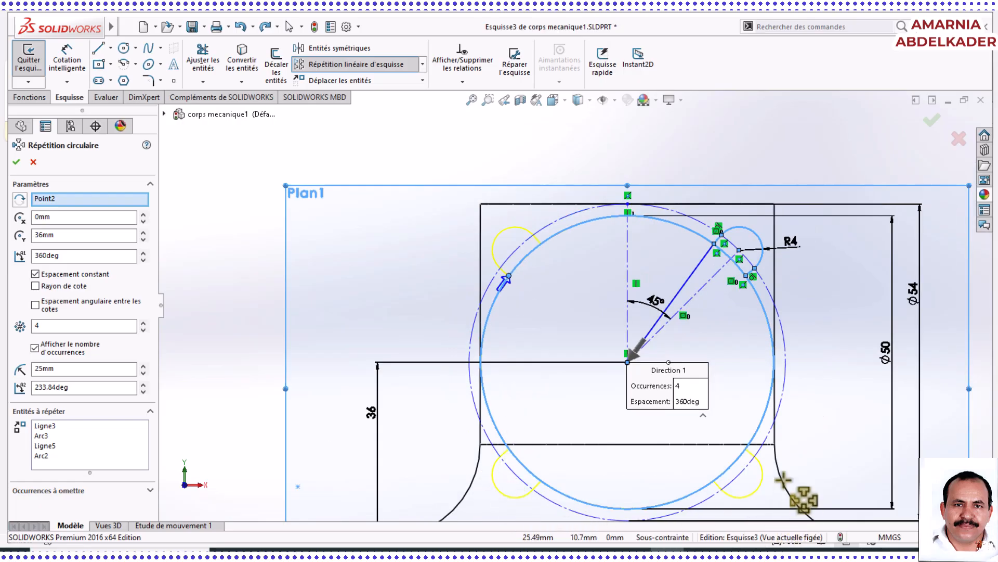
left_click(16, 163)
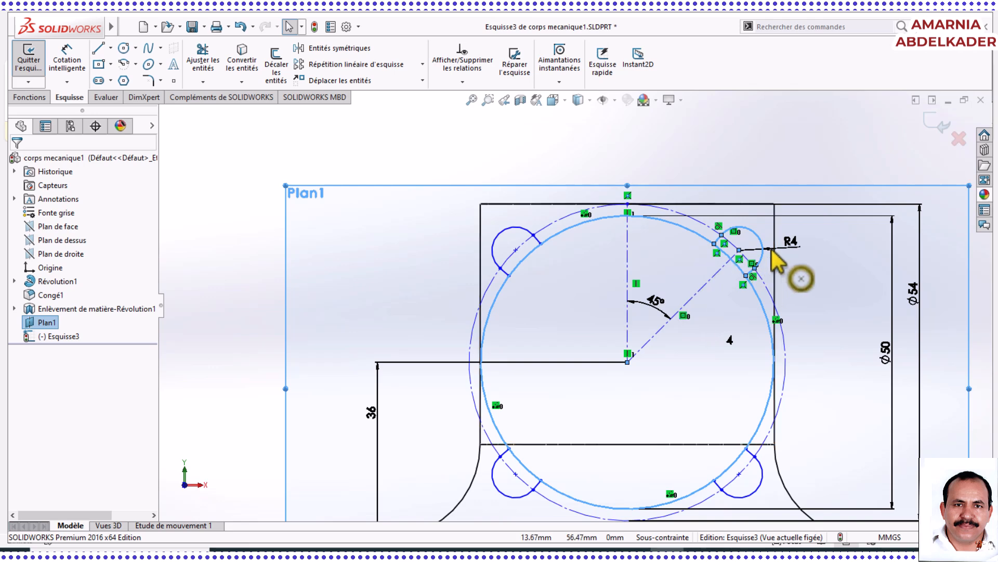
Try to fix the center point of the upper-left patterned lobe, and delete the fixed relation.
scroll(772, 250, "down", 1)
scroll(772, 251, "down", 1)
scroll(735, 263, "down", 1)
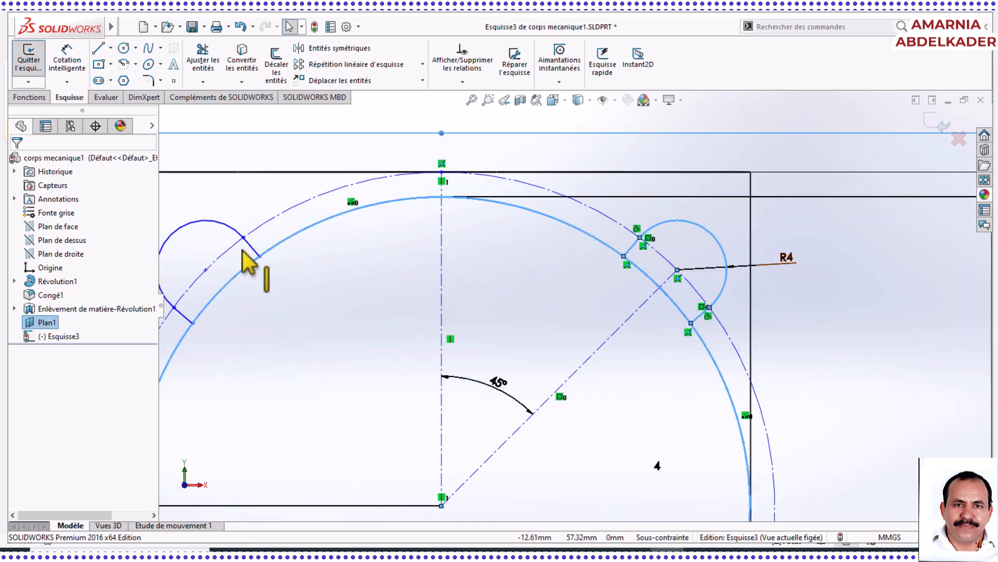
left_click(206, 270)
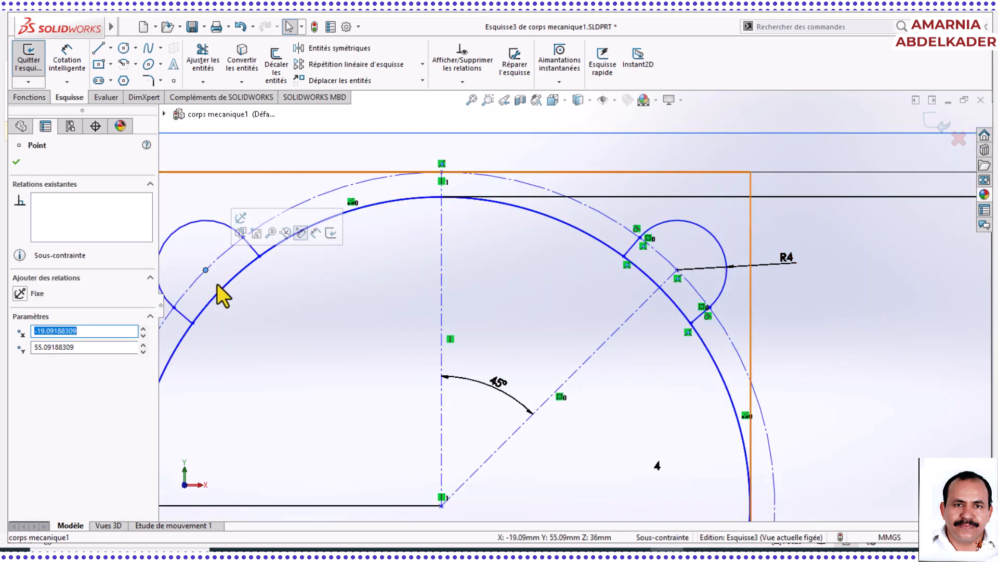
left_click(241, 218)
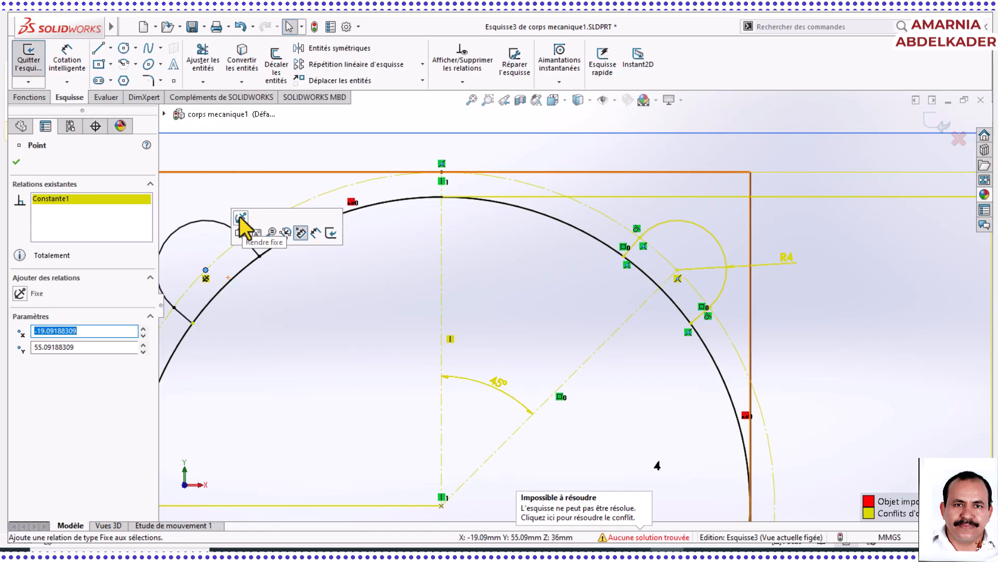
left_click(58, 200)
key("Delete")
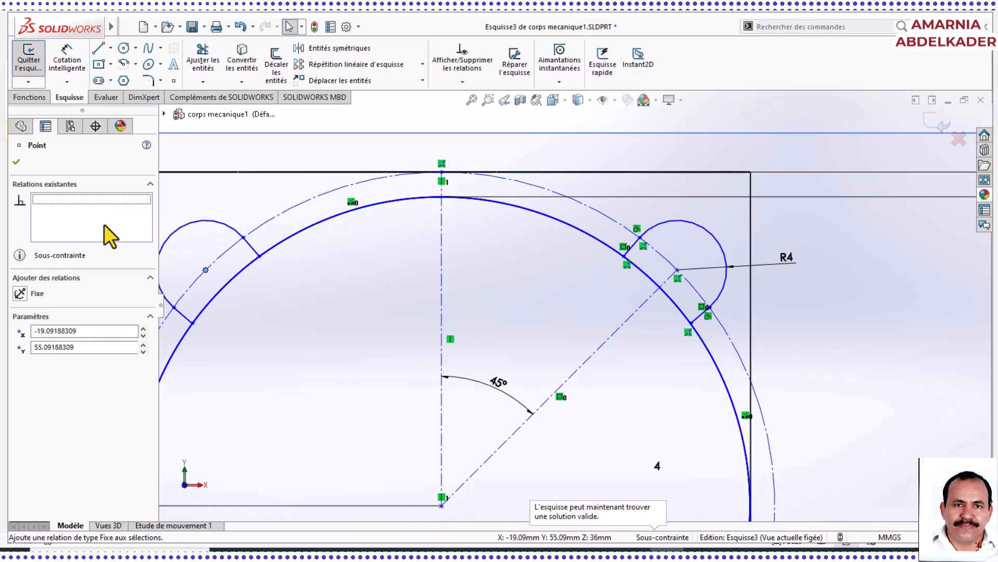
left_click(17, 163)
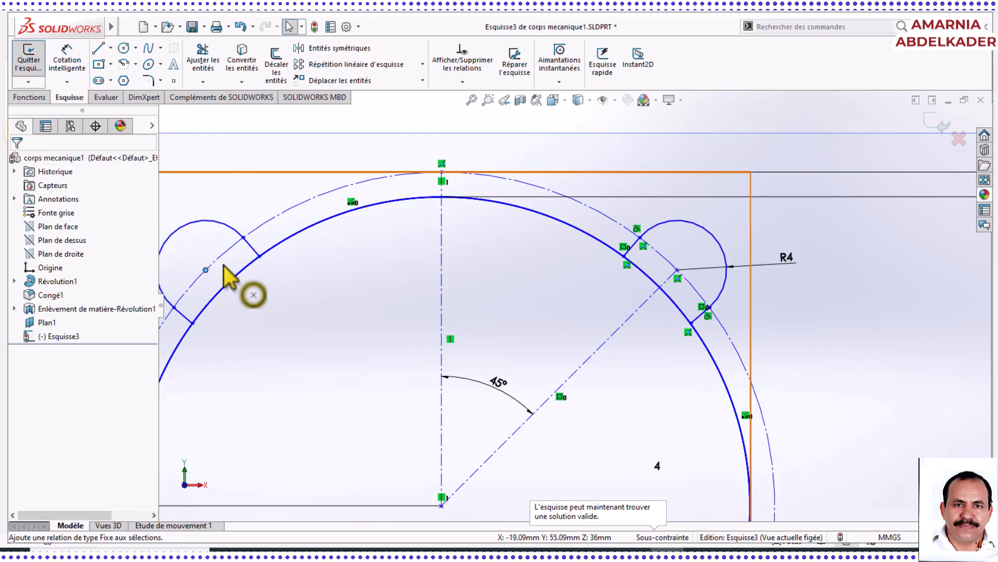
Switch to the Word reference document and examine the boss extrusion's end condition and selected contours.
scroll(326, 326, "up", 4)
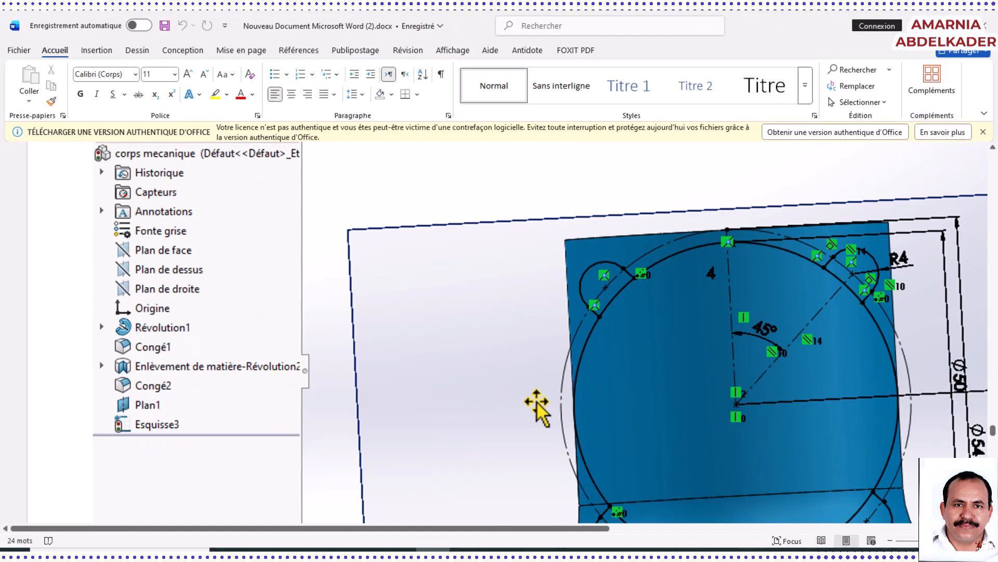
scroll(537, 403, "down", 10)
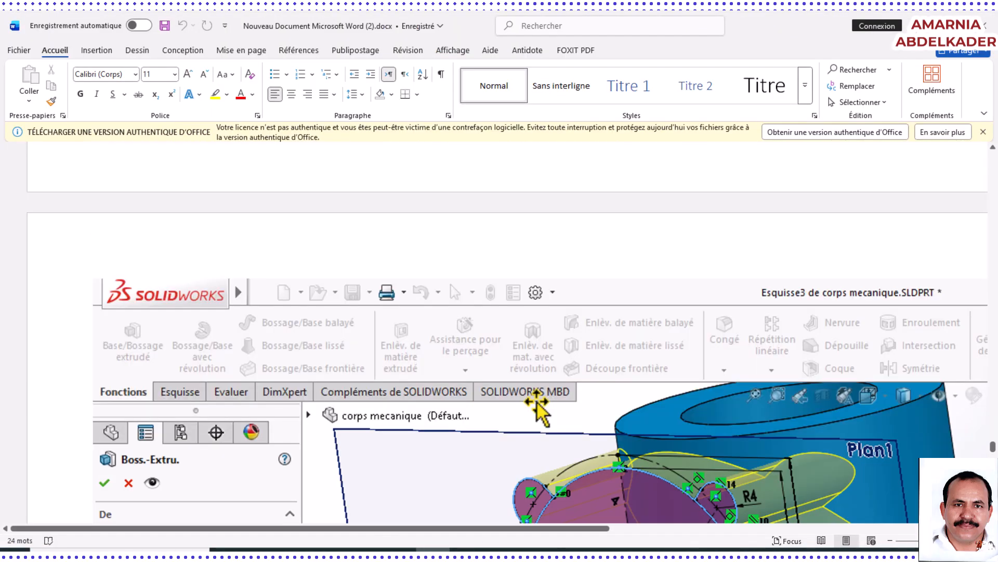
scroll(645, 343, "down", 2)
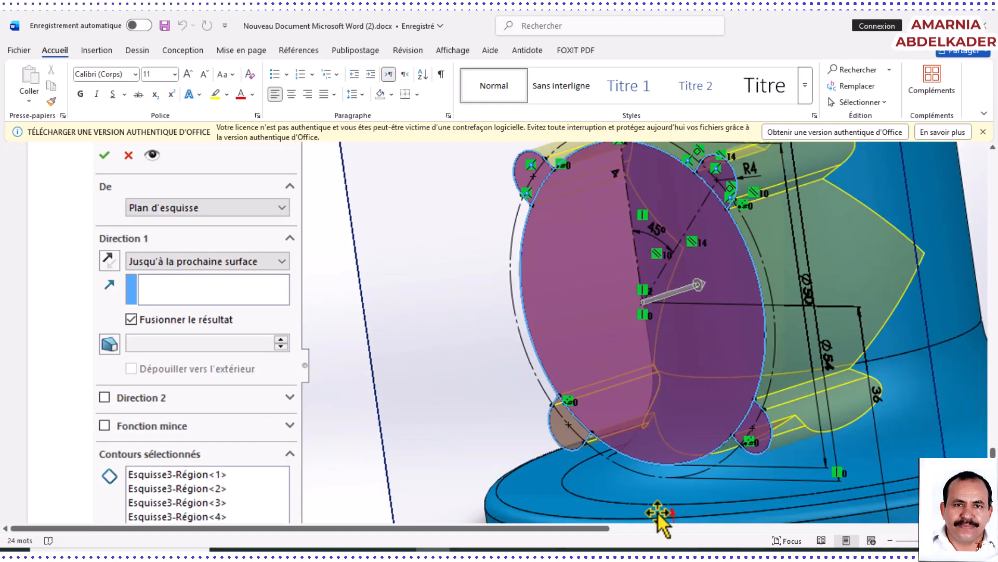
Switch to SOLIDWORKS and start a boss extrusion of Esquisse3, selecting the 50 mm circle and all four lobe regions as contours.
left_click(664, 553)
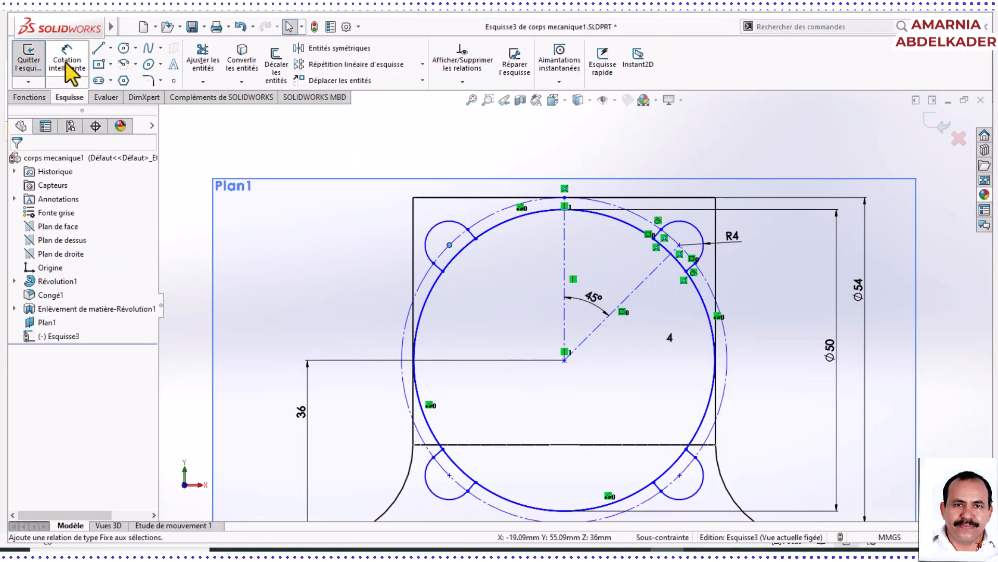
left_click(29, 97)
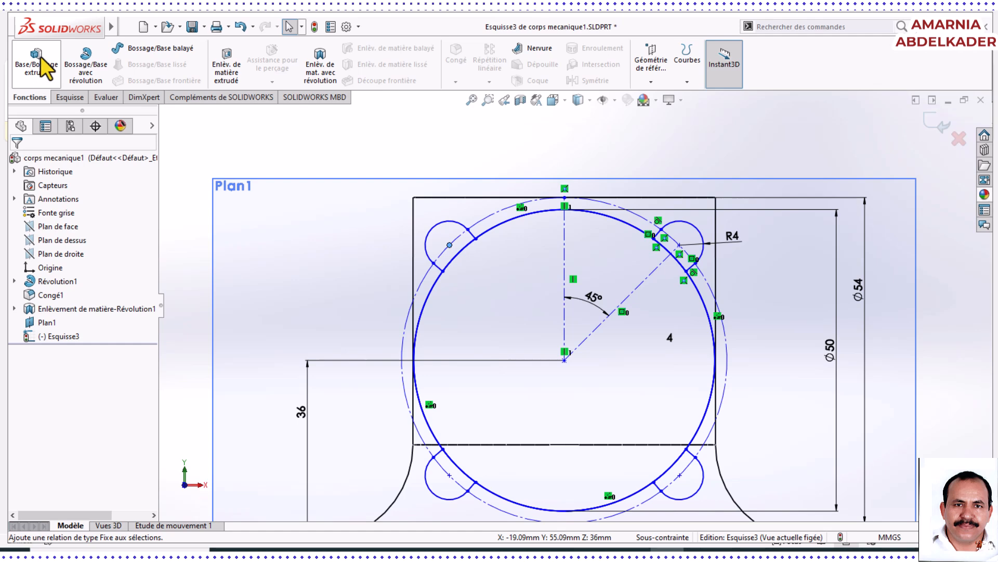
left_click(50, 71)
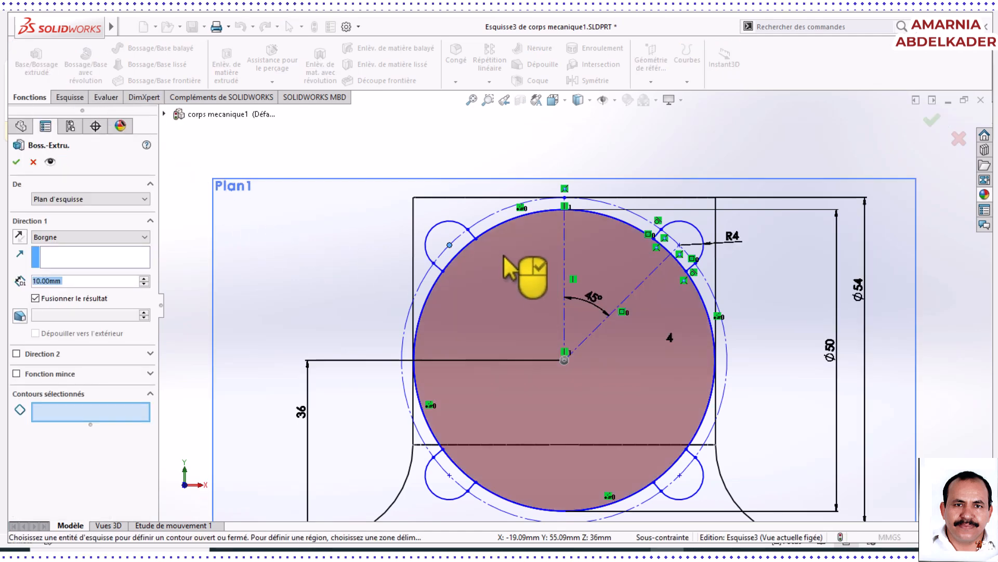
left_click(497, 291)
left_click(445, 249)
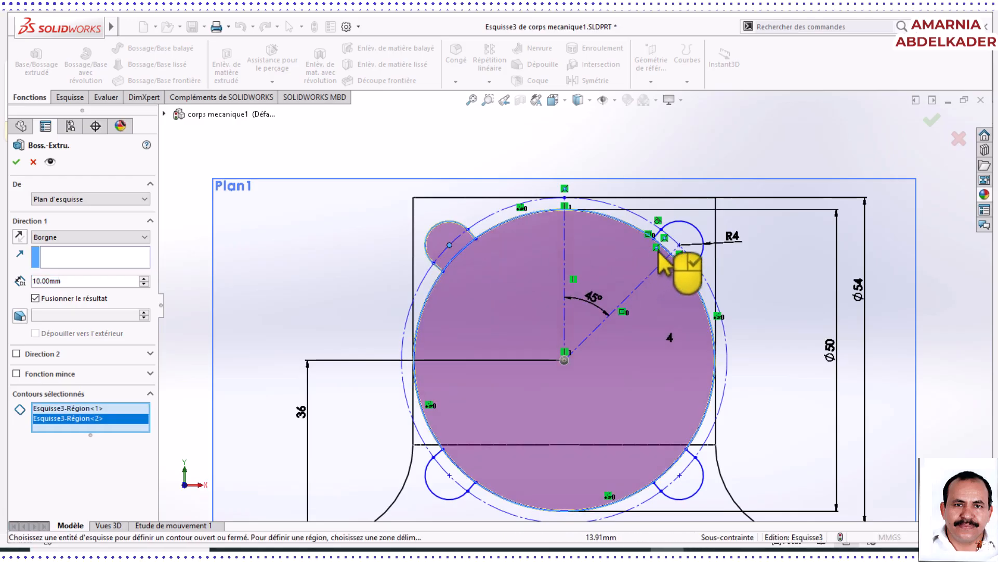
left_click(694, 240)
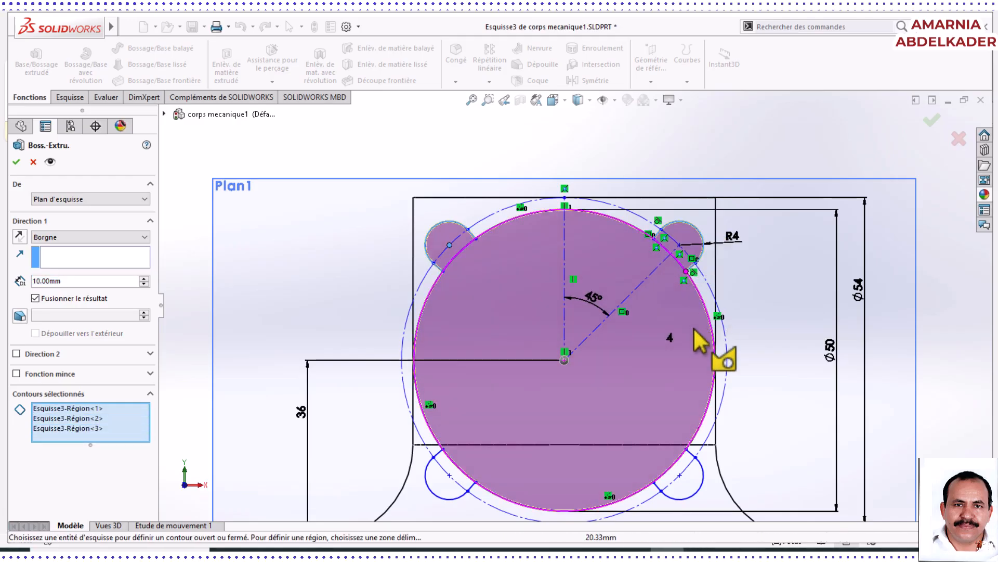
left_click(696, 490)
left_click(457, 486)
Reverse the extrusion direction toward the body and display the model shaded with edges.
mouse_move(510, 439)
middle_mouse_down()
mouse_move(653, 367)
mouse_move(652, 393)
mouse_move(622, 385)
mouse_move(672, 379)
mouse_move(740, 335)
mouse_move(739, 359)
mouse_move(151, 264)
mouse_move(708, 416)
mouse_move(630, 424)
middle_mouse_up()
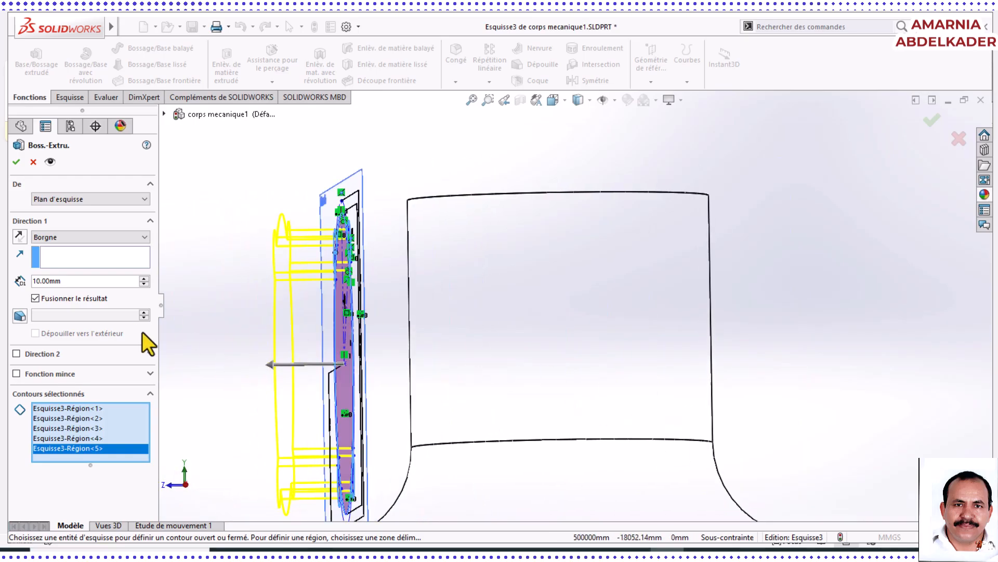
left_click(21, 235)
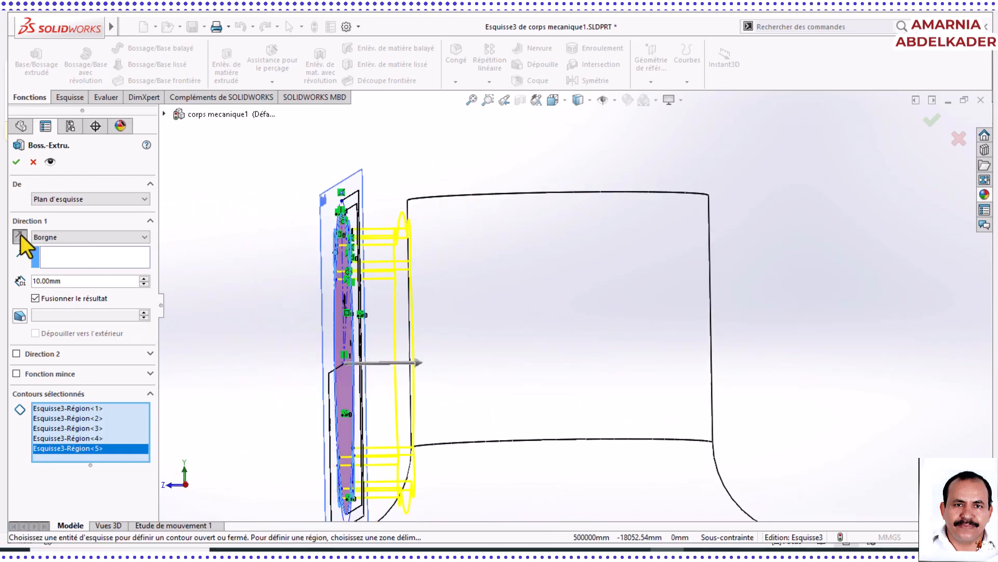
mouse_move(444, 379)
middle_mouse_down()
mouse_move(452, 356)
mouse_move(473, 350)
mouse_move(371, 368)
mouse_move(446, 290)
mouse_move(472, 368)
mouse_move(463, 374)
mouse_move(497, 364)
middle_mouse_up()
left_click(588, 102)
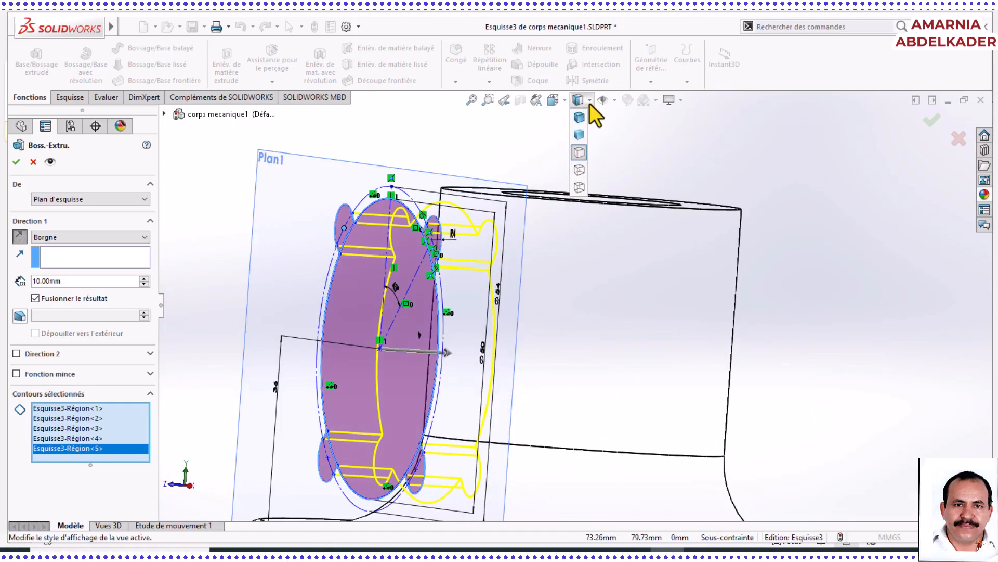
left_click(584, 121)
mouse_move(616, 238)
middle_mouse_down()
mouse_move(633, 237)
mouse_move(575, 299)
mouse_move(606, 297)
mouse_move(562, 313)
middle_mouse_up()
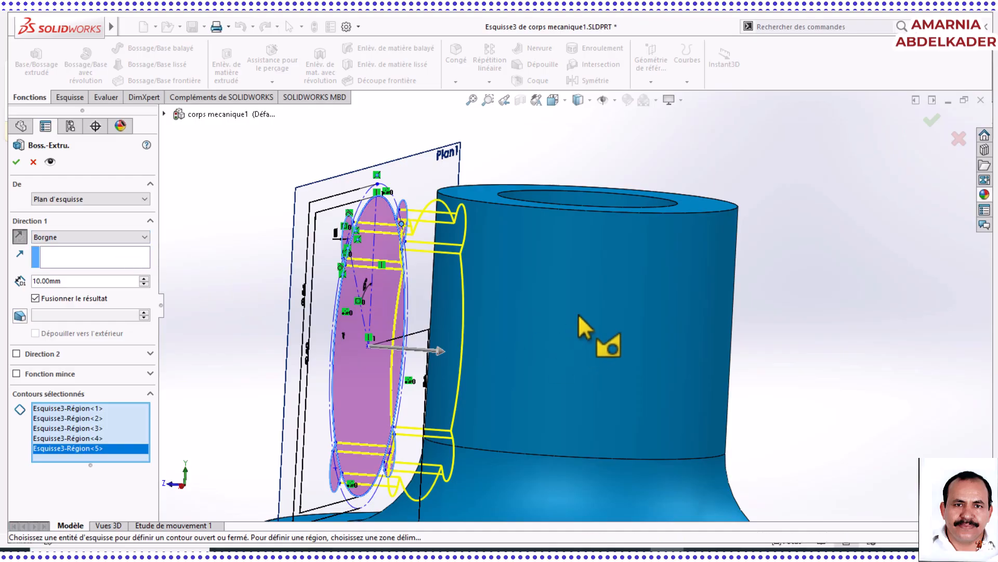
middle_click_drag(560, 318, 541, 276)
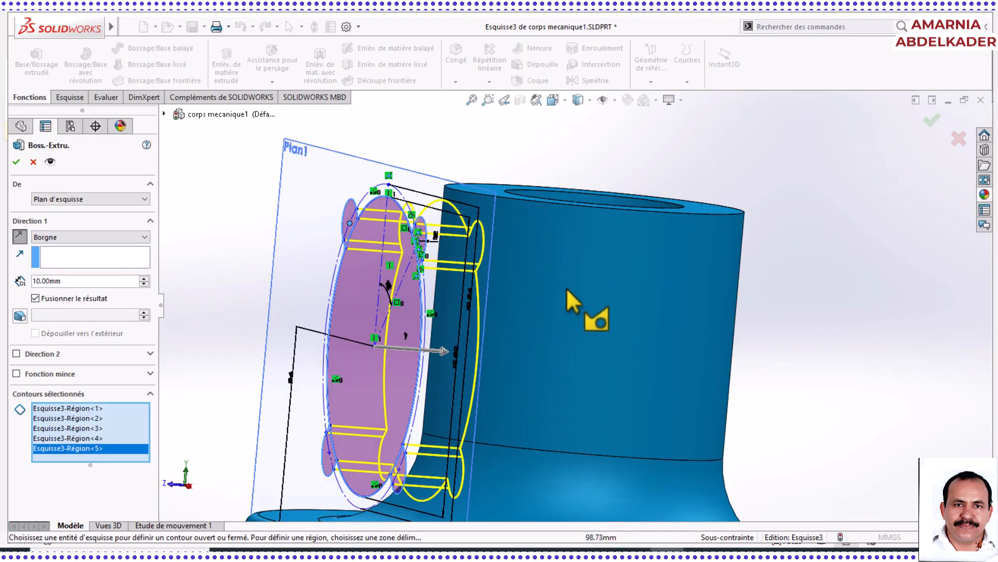
Set the extrusion's end condition to Jusqu'à la prochaine surface and create the boss.
left_click(86, 238)
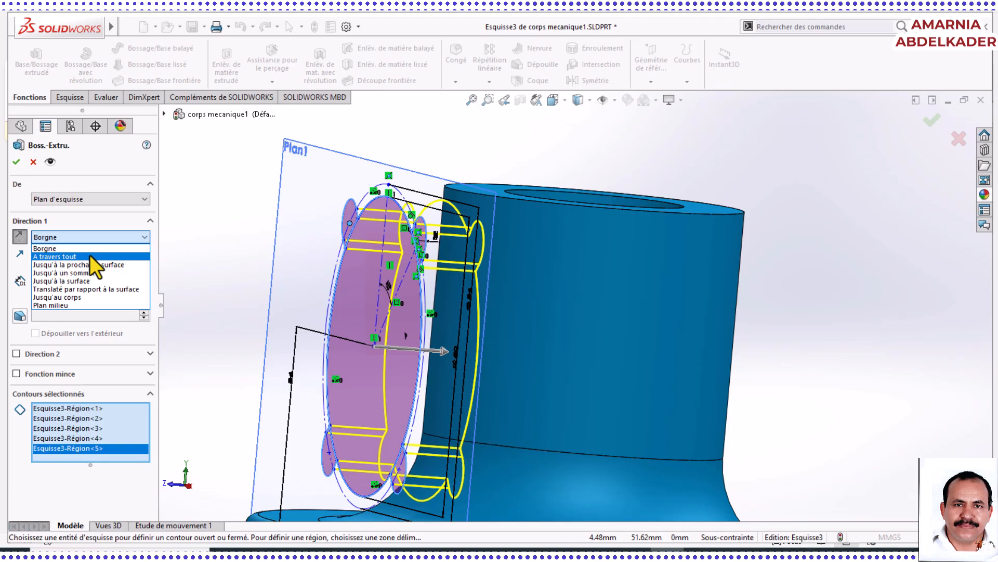
left_click(90, 256)
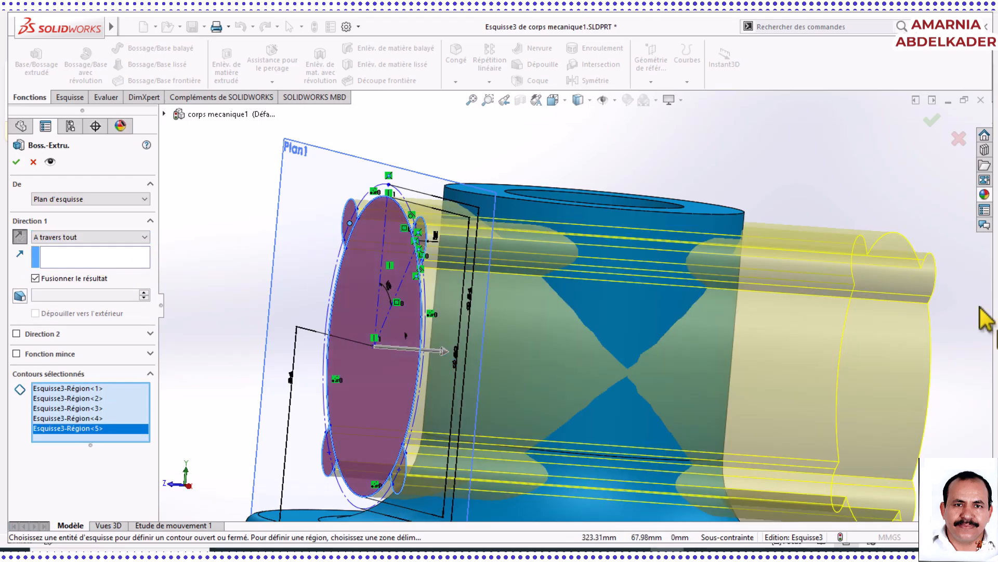
left_click(131, 239)
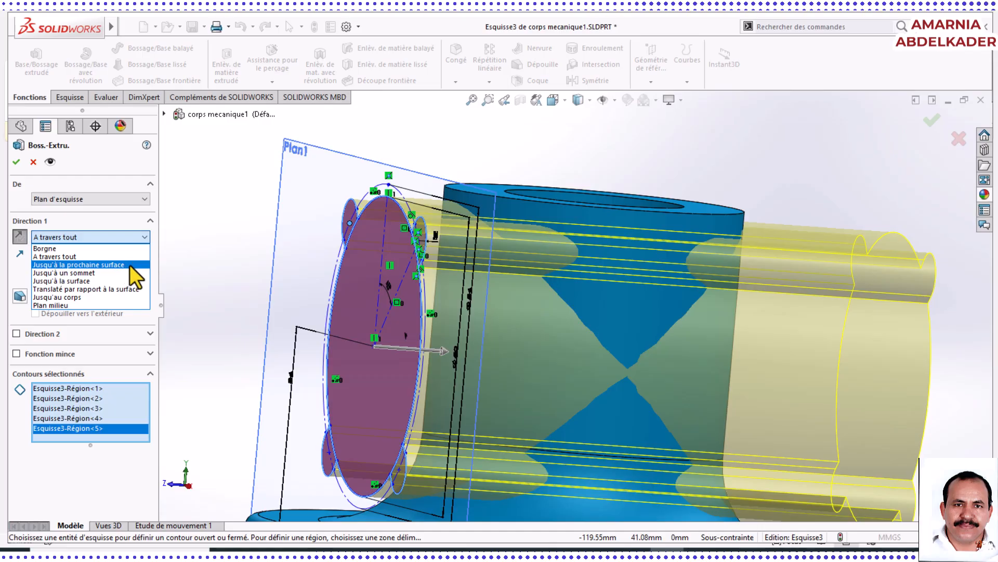
left_click(129, 264)
mouse_move(702, 372)
middle_mouse_down()
mouse_move(643, 359)
mouse_move(647, 385)
mouse_move(536, 341)
mouse_move(589, 331)
mouse_move(541, 341)
mouse_move(489, 327)
mouse_move(572, 335)
mouse_move(660, 312)
mouse_move(634, 316)
mouse_move(598, 383)
mouse_move(640, 352)
mouse_move(569, 341)
middle_mouse_up()
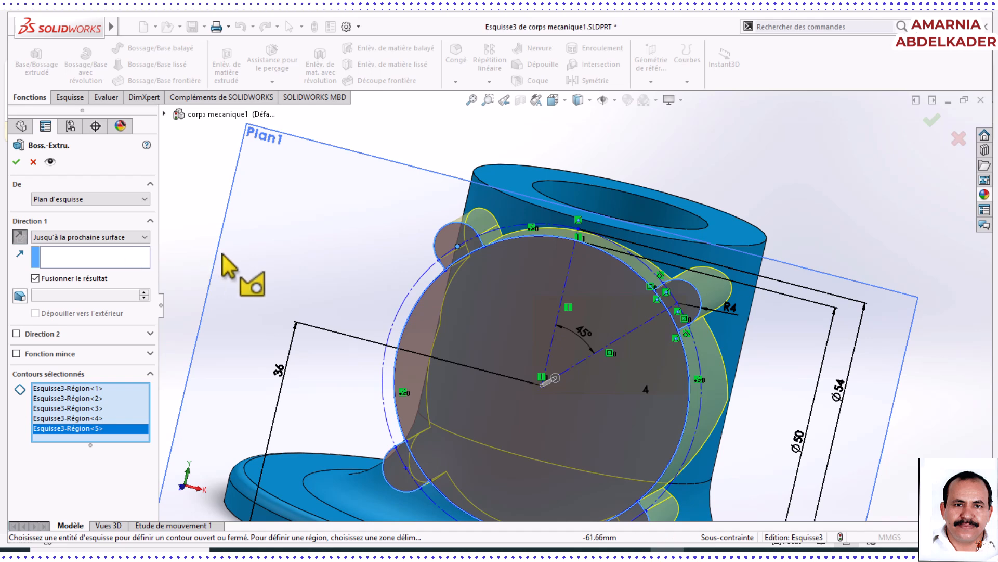
left_click(16, 162)
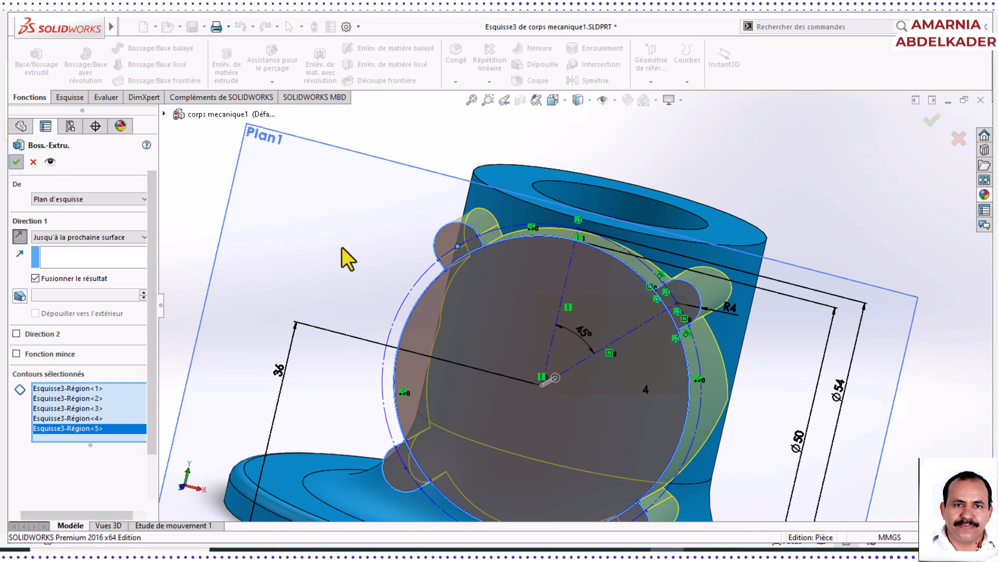
Hide the reference plane Plan1.
middle_click_drag(651, 384, 624, 312)
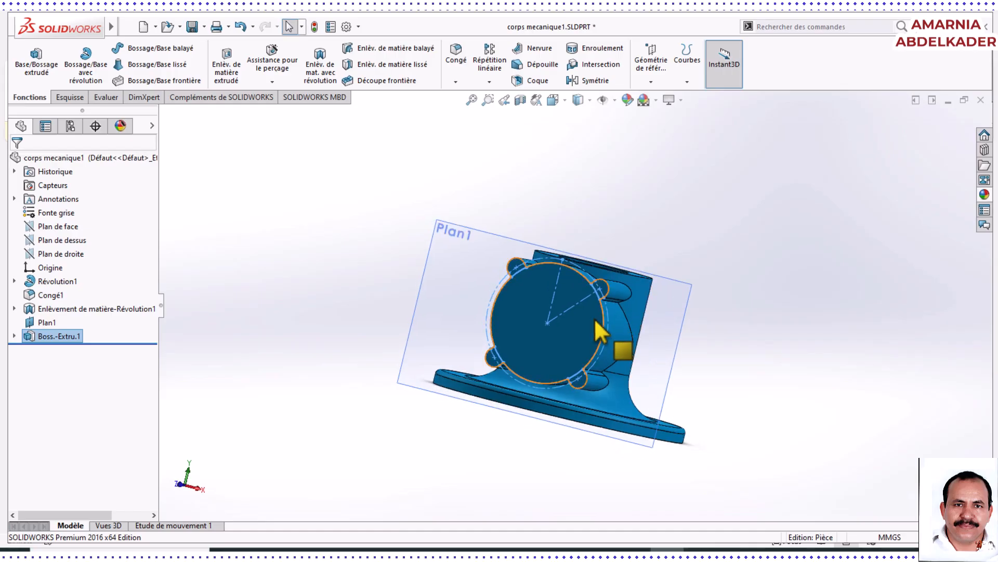
scroll(597, 327, "down", 5)
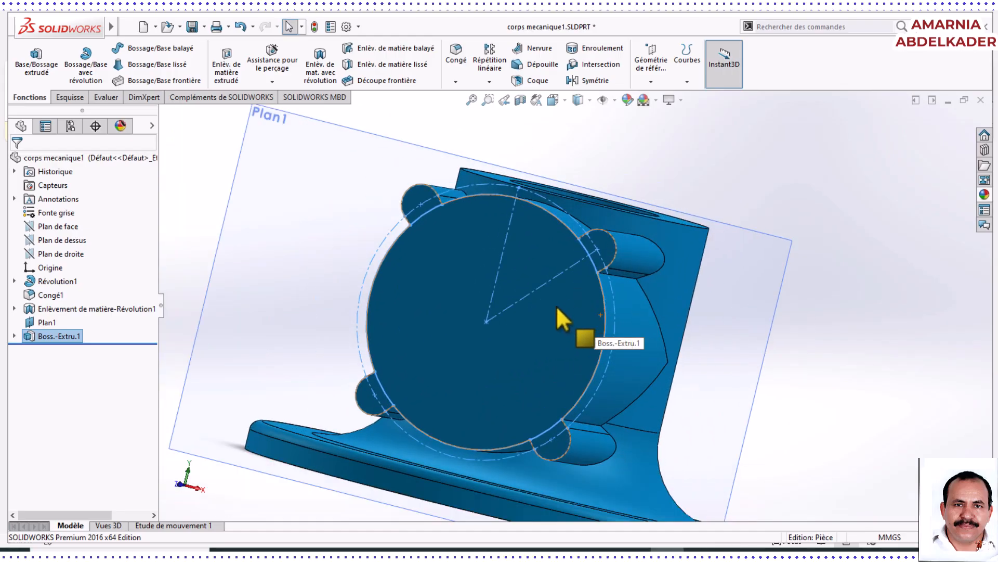
mouse_move(564, 317)
middle_mouse_down()
mouse_move(606, 312)
mouse_move(548, 321)
mouse_move(557, 319)
middle_mouse_up()
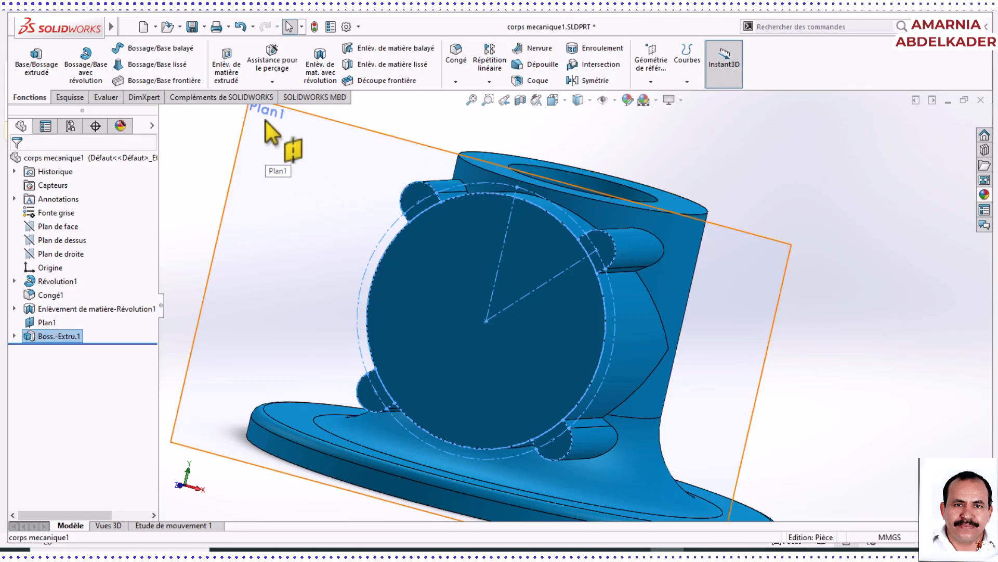
left_click(47, 326)
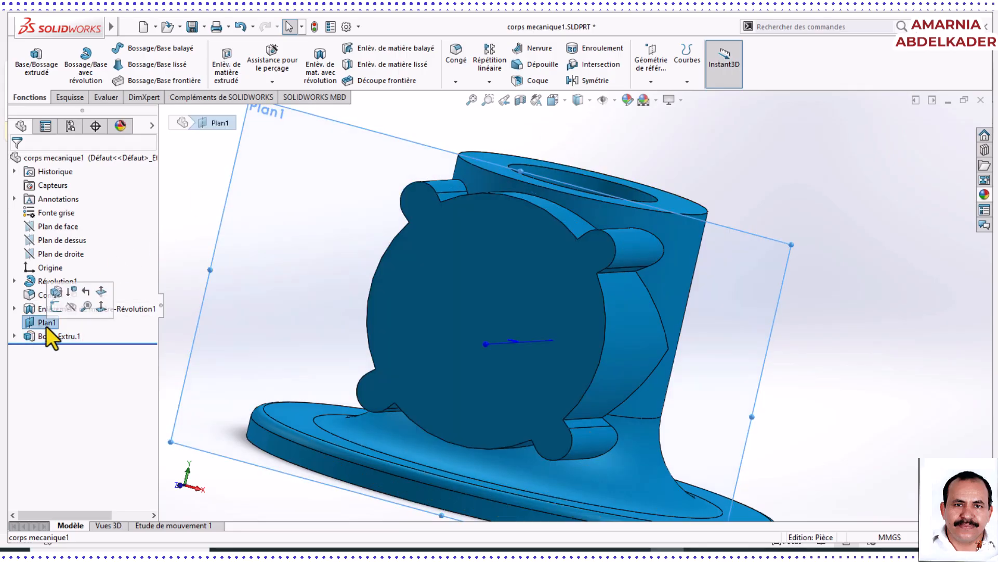
left_click(73, 308)
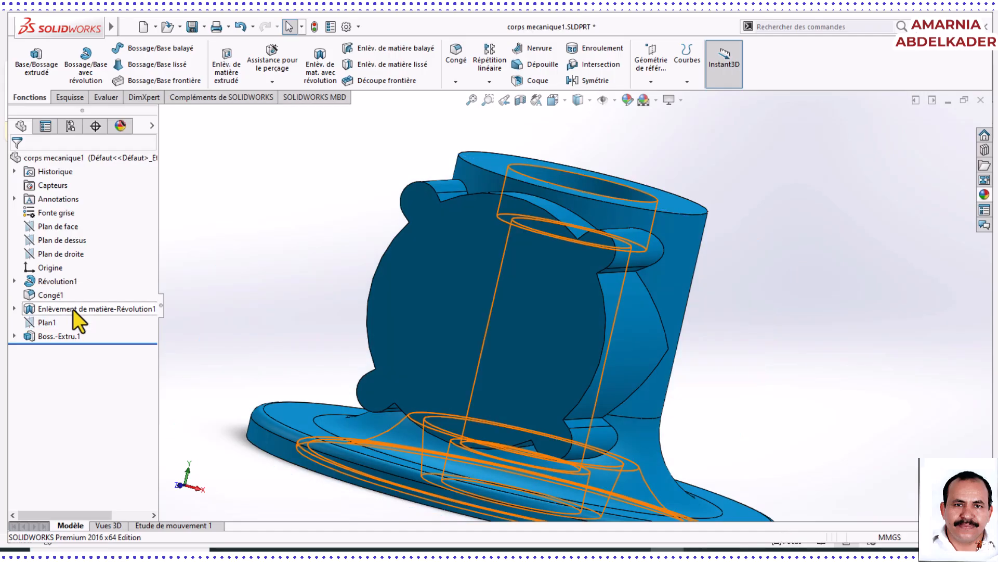
Switch to the Word reference drawing, examine the dimensions in the section, top and side views, and return to SOLIDWORKS.
middle_click_drag(297, 261, 602, 542)
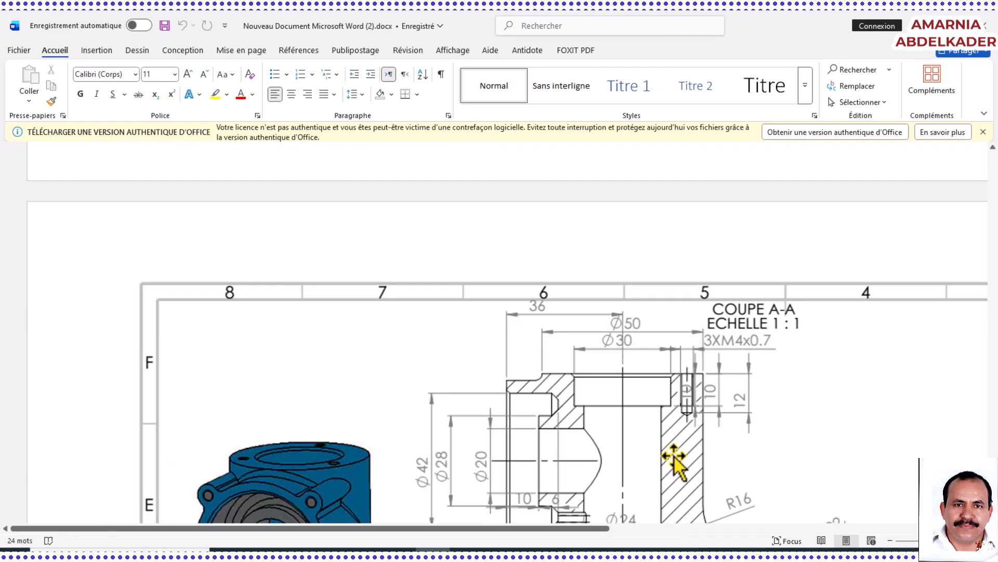
scroll(674, 457, "up", 4)
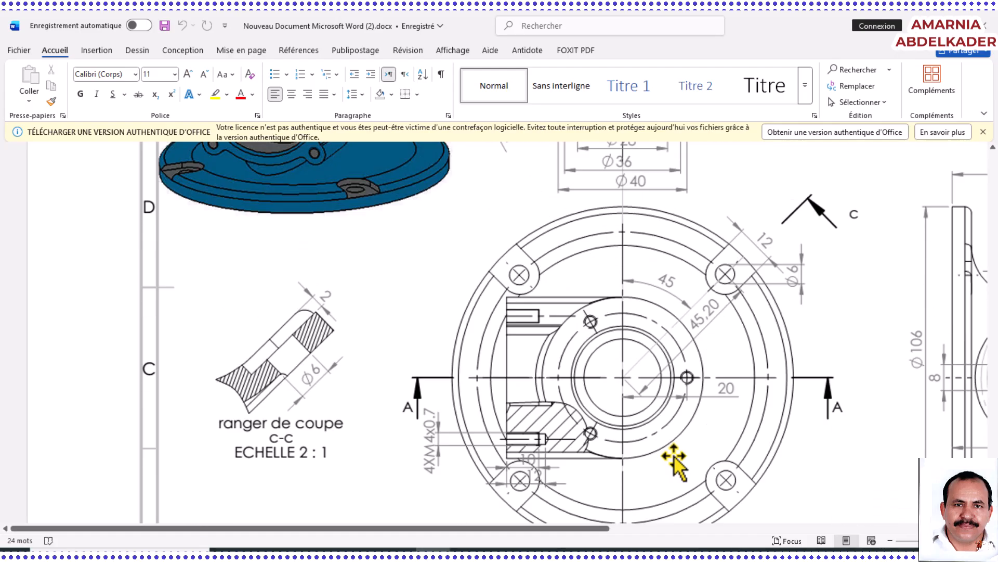
left_click_drag(581, 527, 796, 502)
scroll(723, 429, "down", 3)
scroll(723, 427, "up", 1)
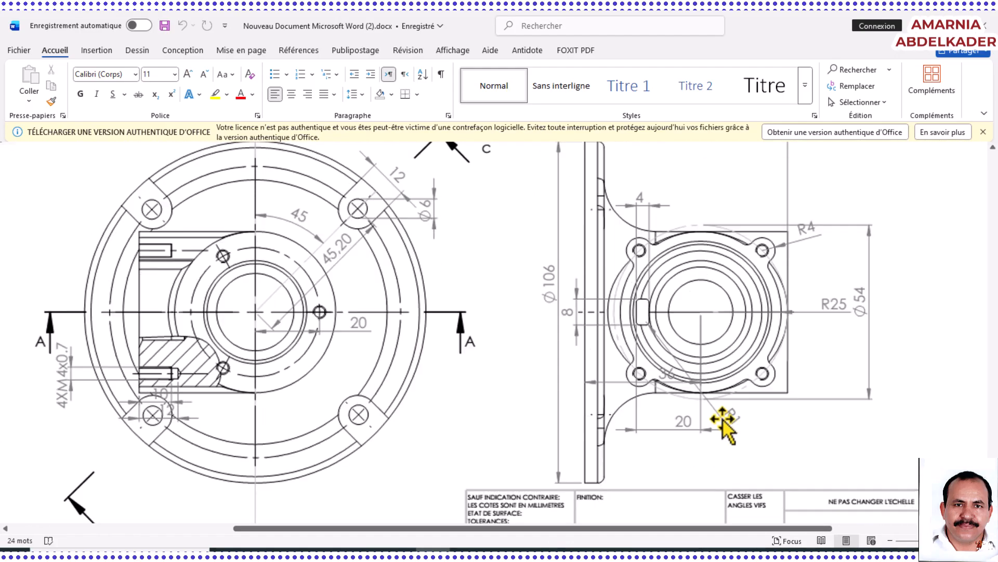
scroll(705, 380, "up", 1)
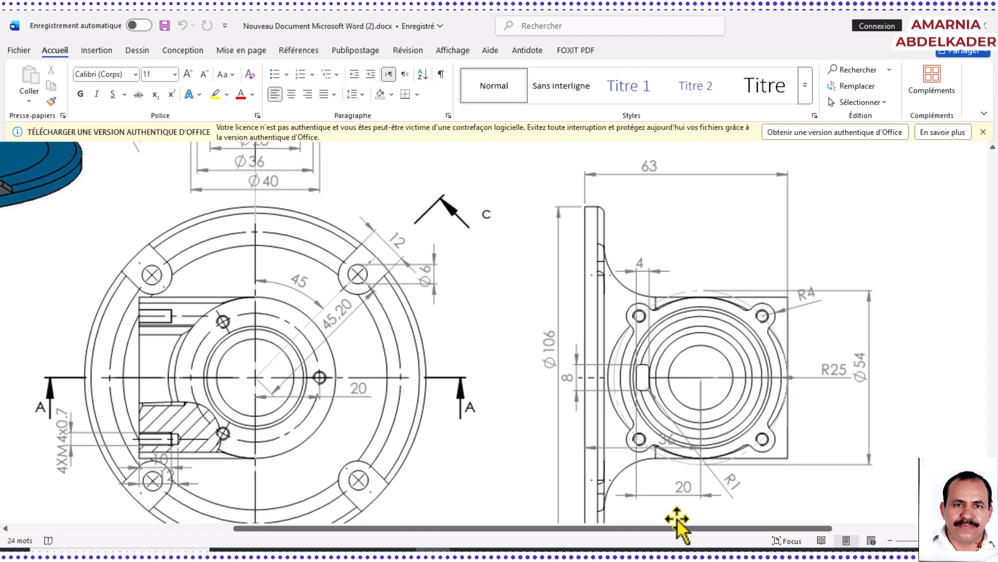
left_click(668, 554)
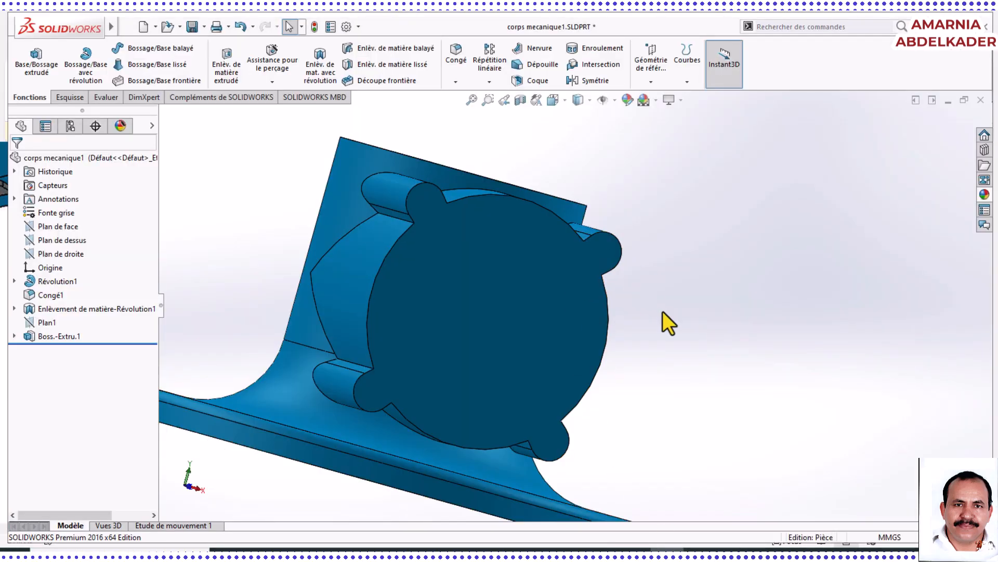
middle_click_drag(664, 319, 639, 274)
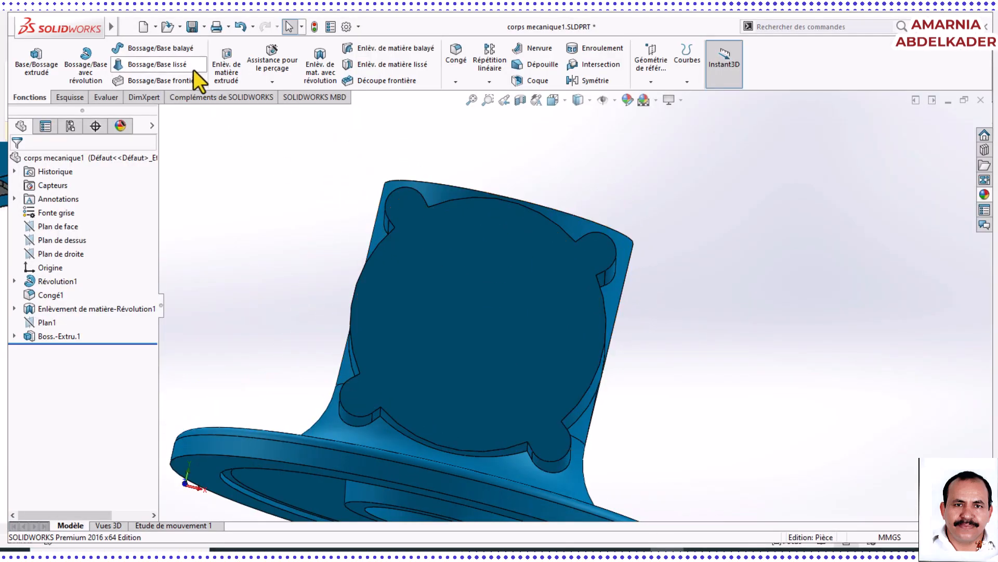
left_click(476, 319)
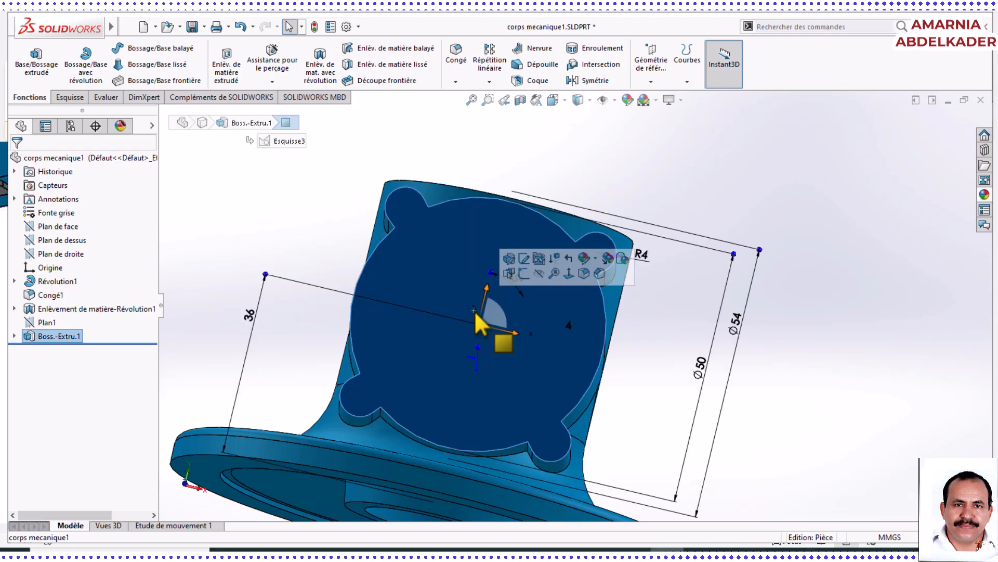
left_click(522, 257)
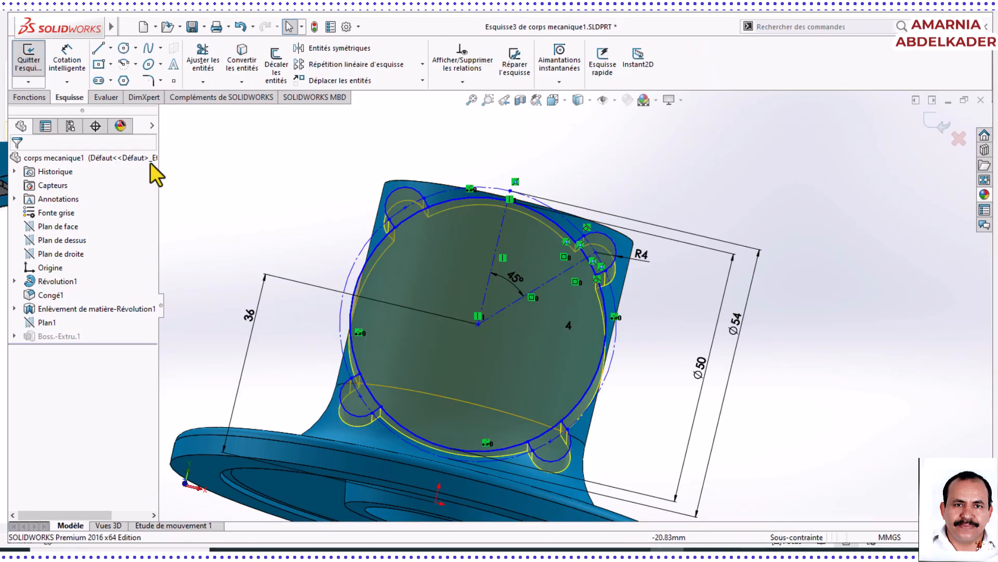
left_click(39, 55)
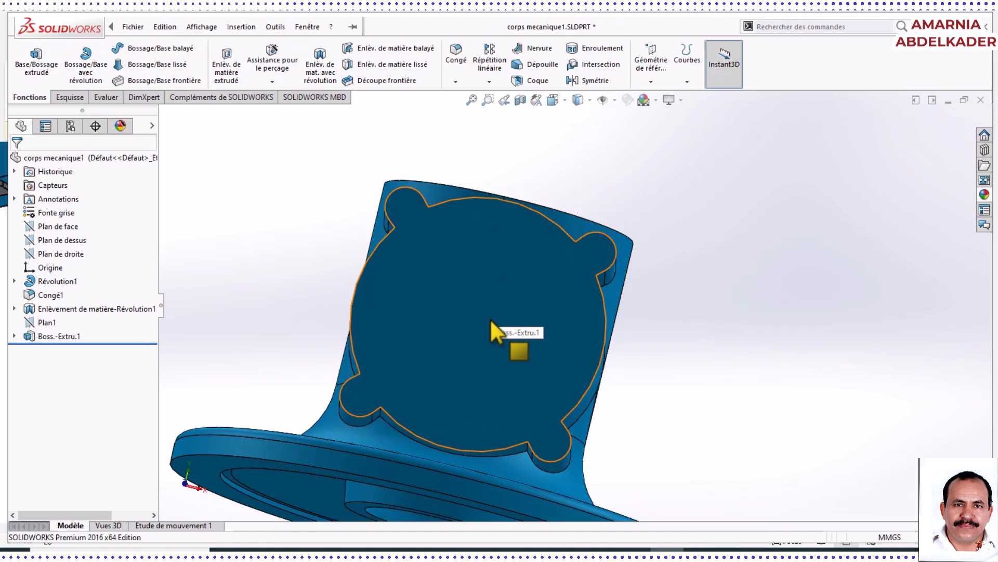
Start a new sketch on the boss's outer end face and orient the view normal to it.
left_click(465, 328)
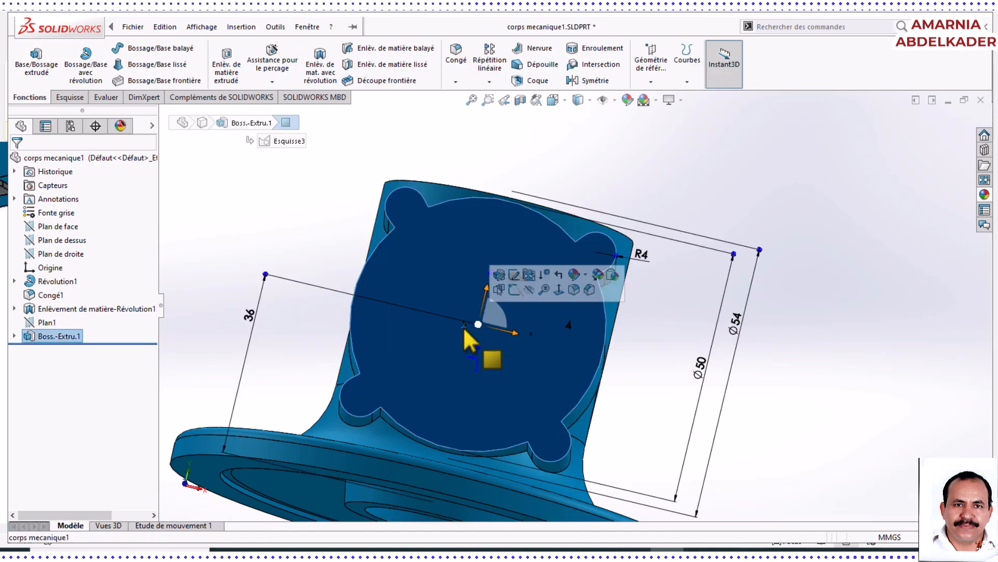
left_click(514, 289)
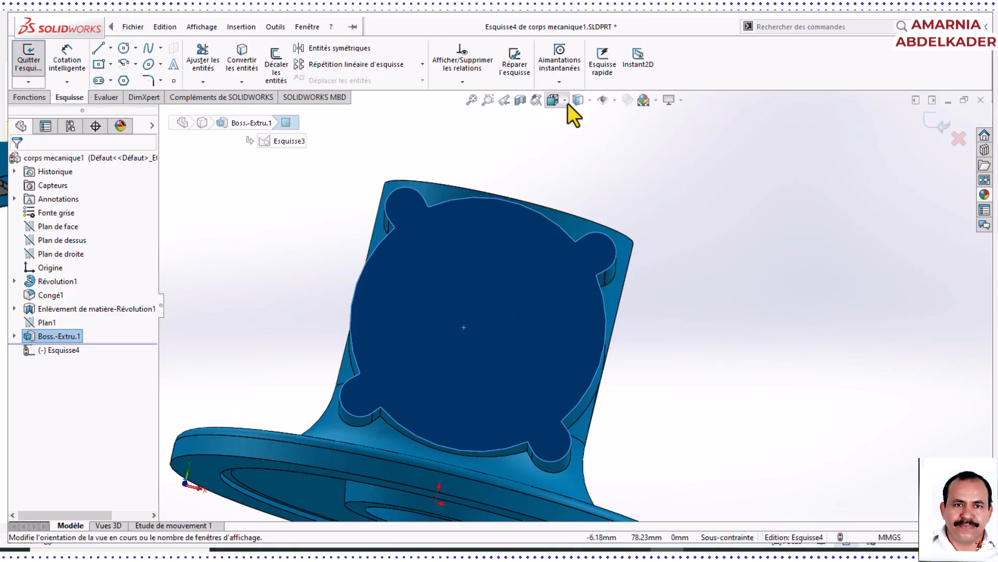
left_click(556, 99)
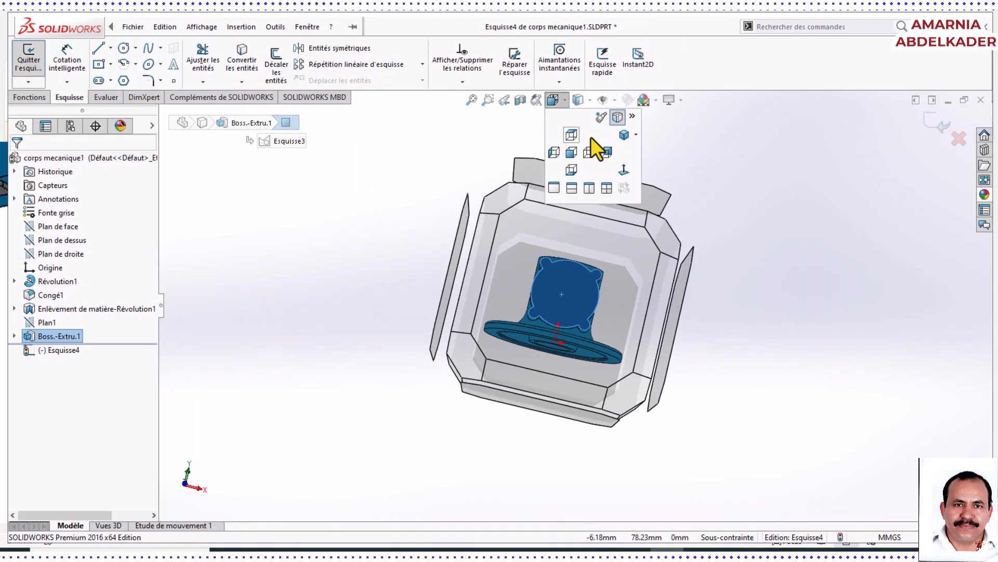
left_click(619, 171)
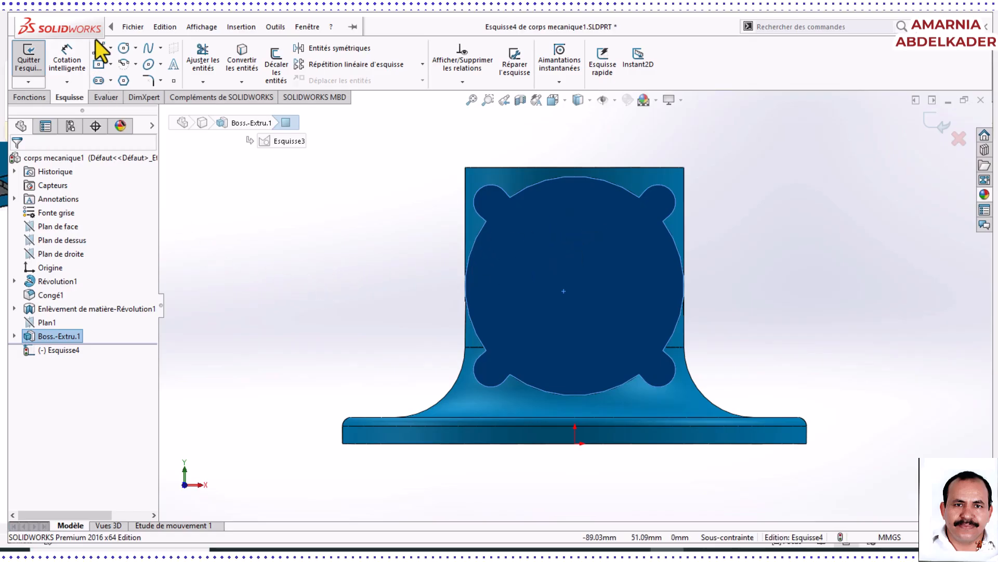
Set the display style to hidden lines removed and draw a circle about 37 mm in diameter centred on the boss's end face.
left_click(123, 49)
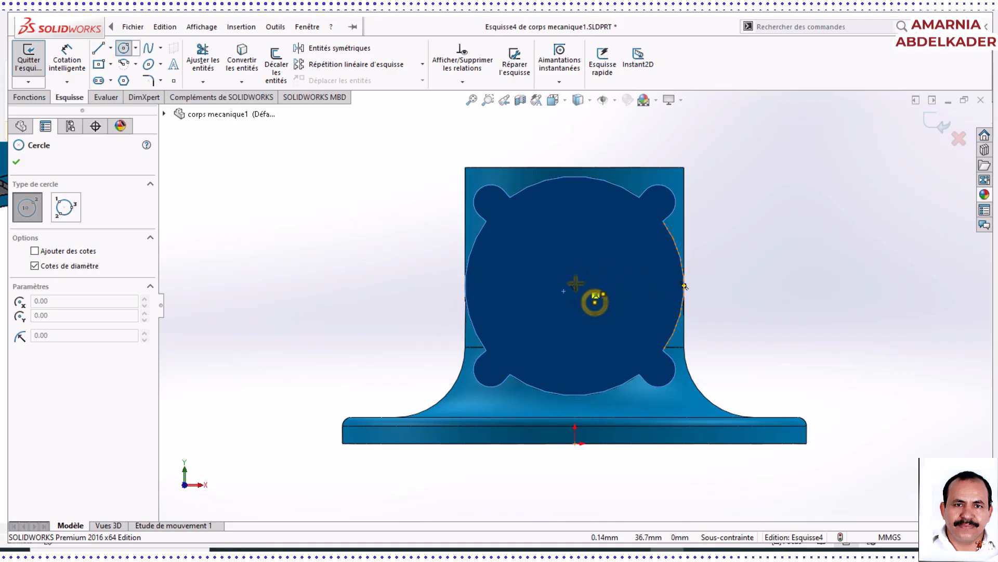
left_click(590, 101)
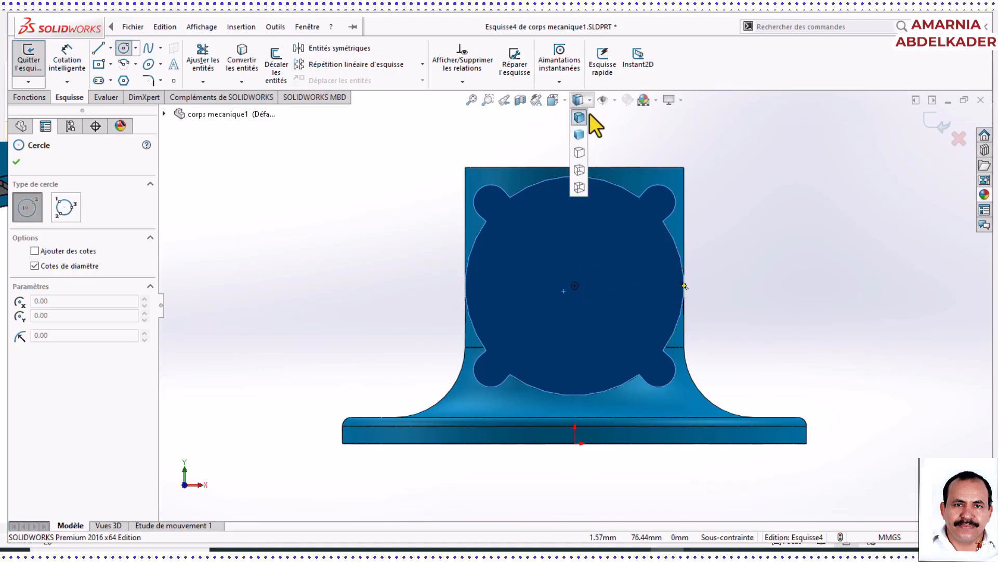
left_click(579, 152)
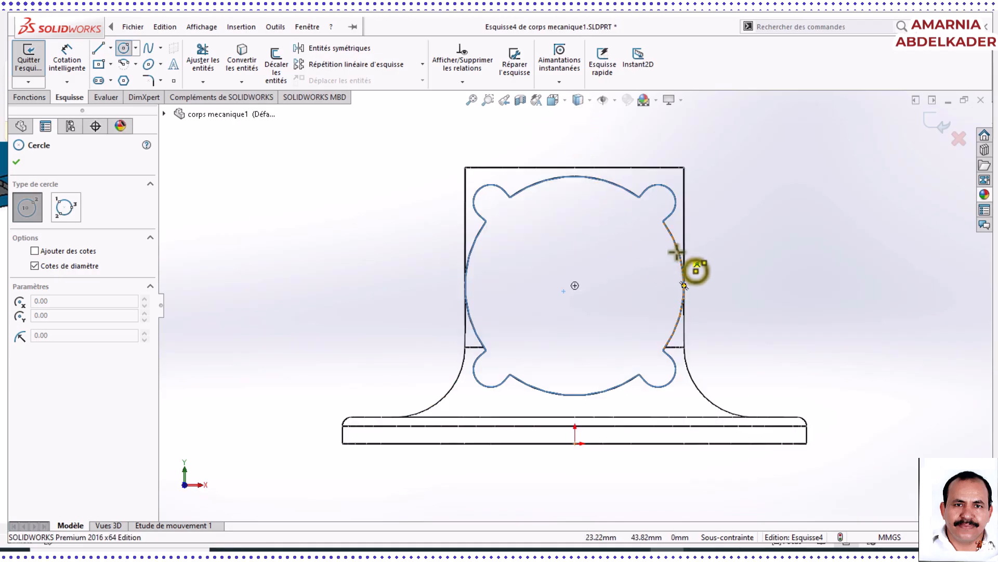
left_click(575, 286)
left_click(604, 210)
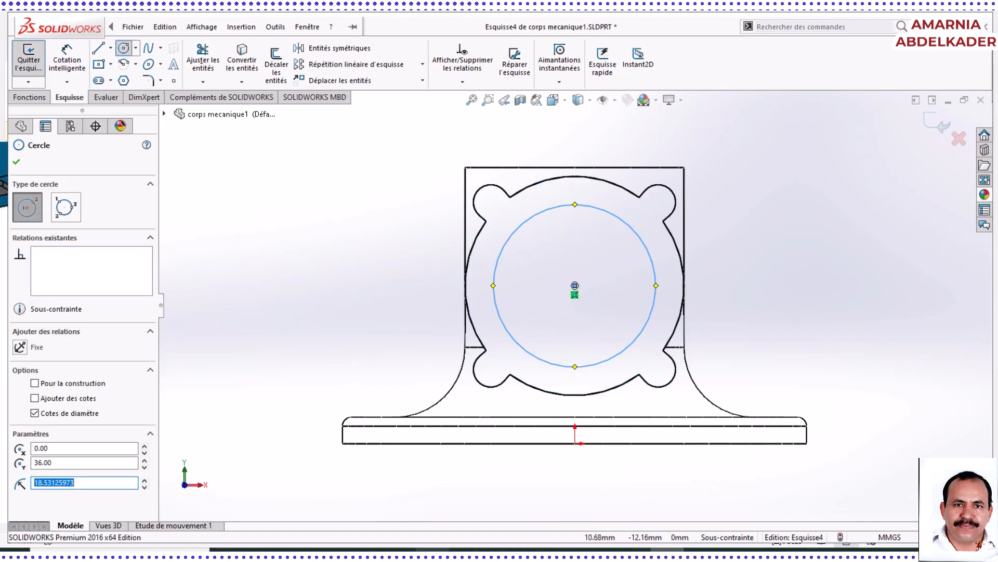
Check the side view in the Word reference drawing and draw two smaller concentric circles about 29 mm and 22 mm in diameter in SOLIDWORKS.
left_click(432, 549)
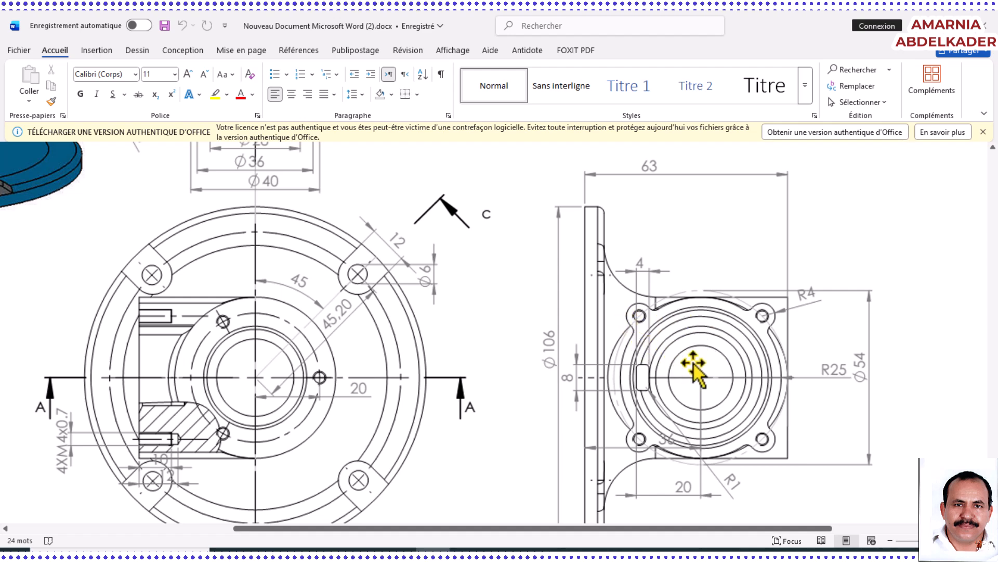
scroll(696, 364, "up", 10)
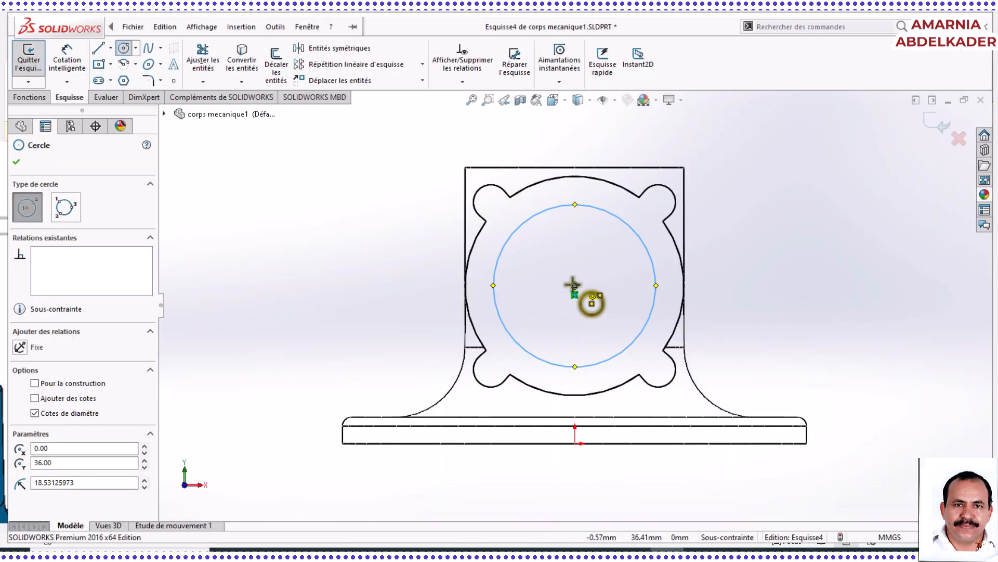
scroll(574, 285, "down", 6)
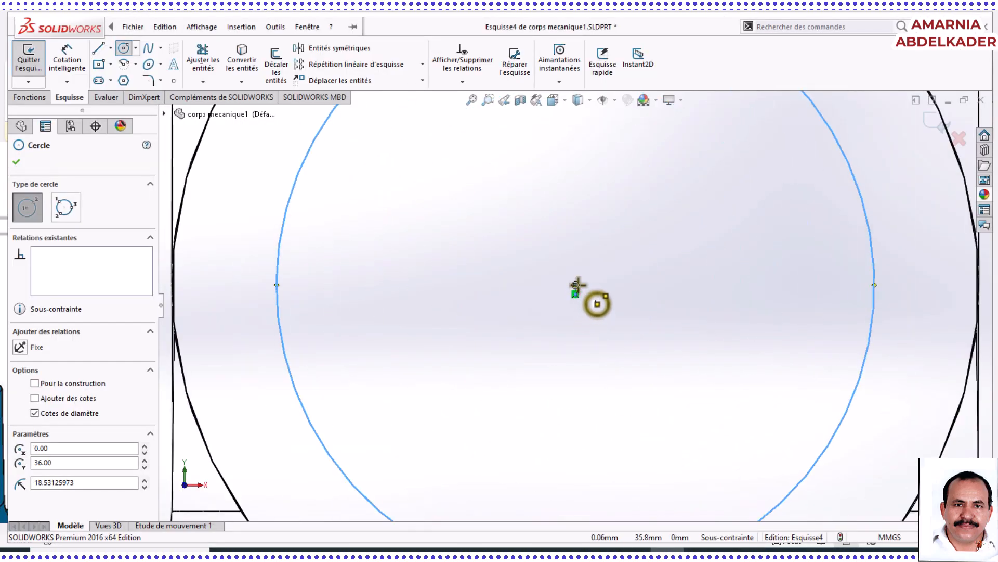
left_click(575, 285)
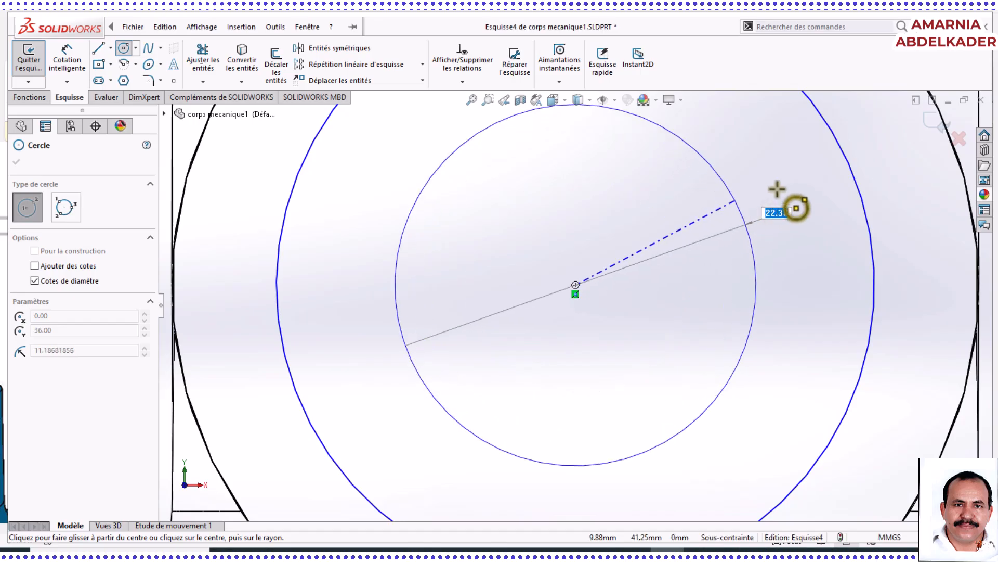
left_click(808, 202)
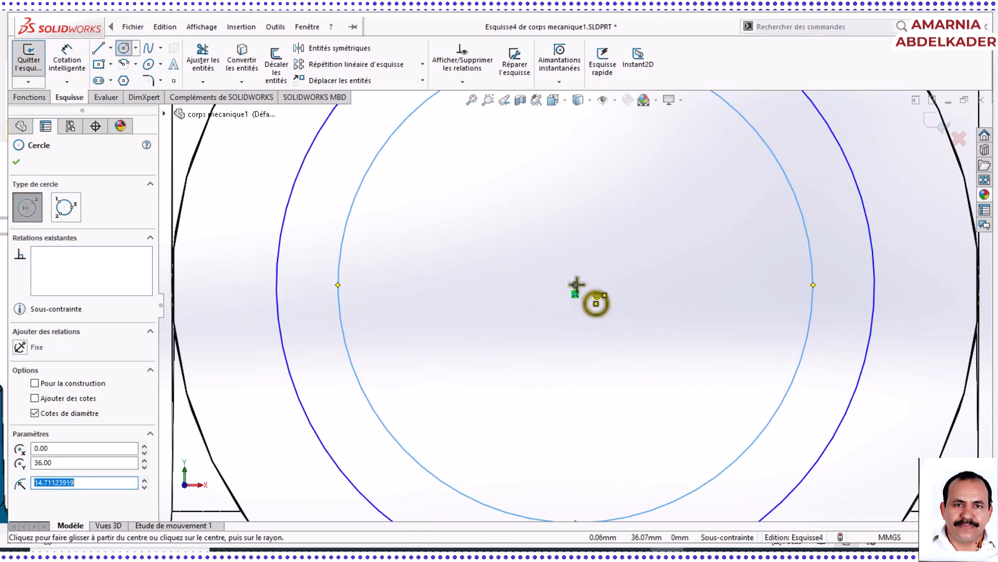
left_click(576, 285)
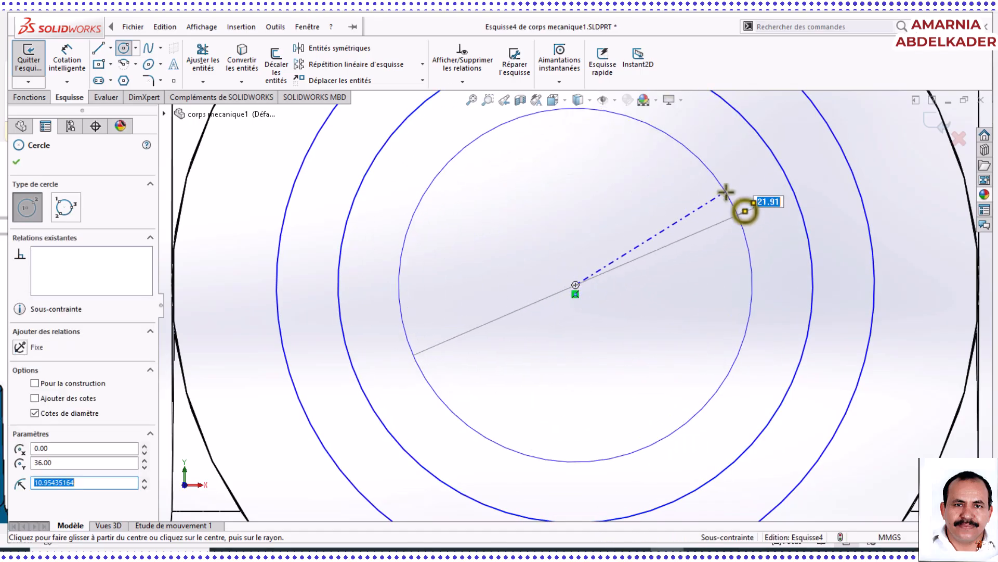
left_click(745, 211)
scroll(590, 319, "up", 5)
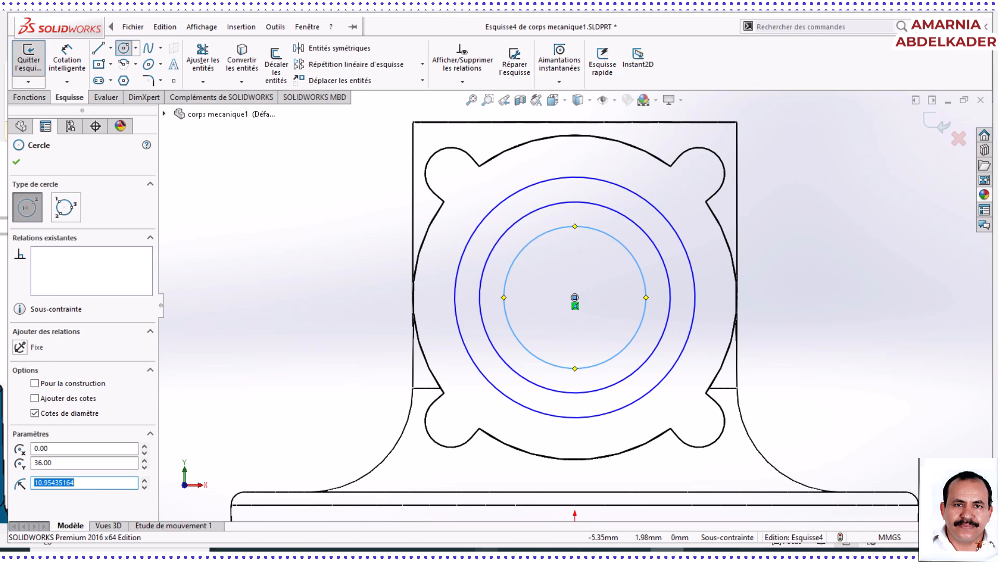
Switch to the Word reference drawing, examine the side bore diameters in section A-A, and return to SOLIDWORKS.
mouse_move(487, 549)
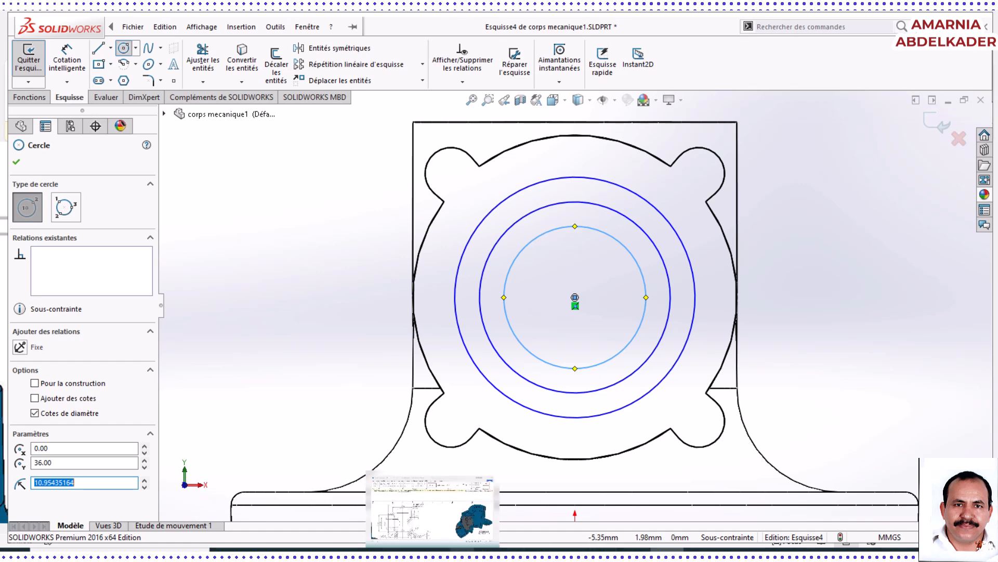
left_click(456, 507)
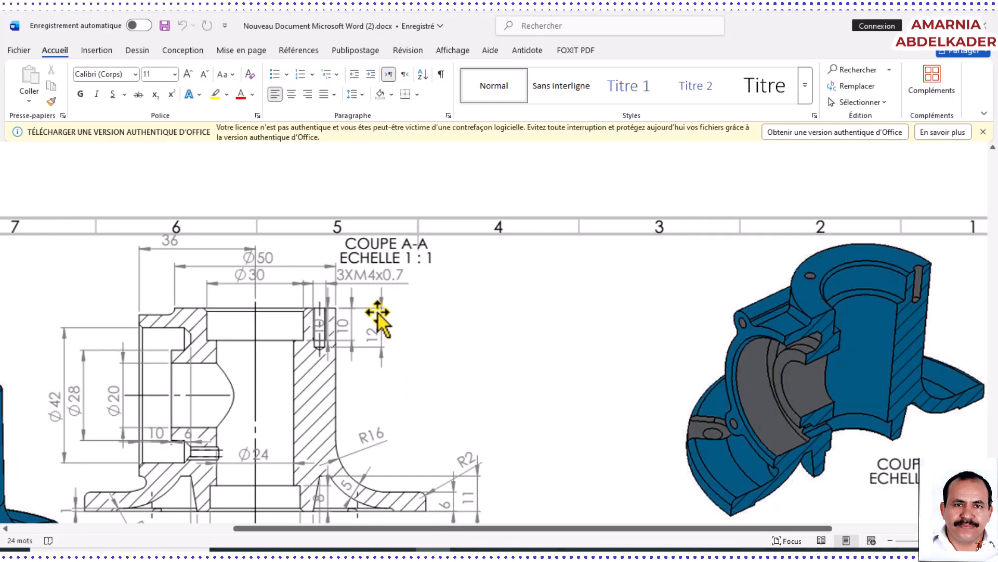
scroll(377, 312, "down", 2)
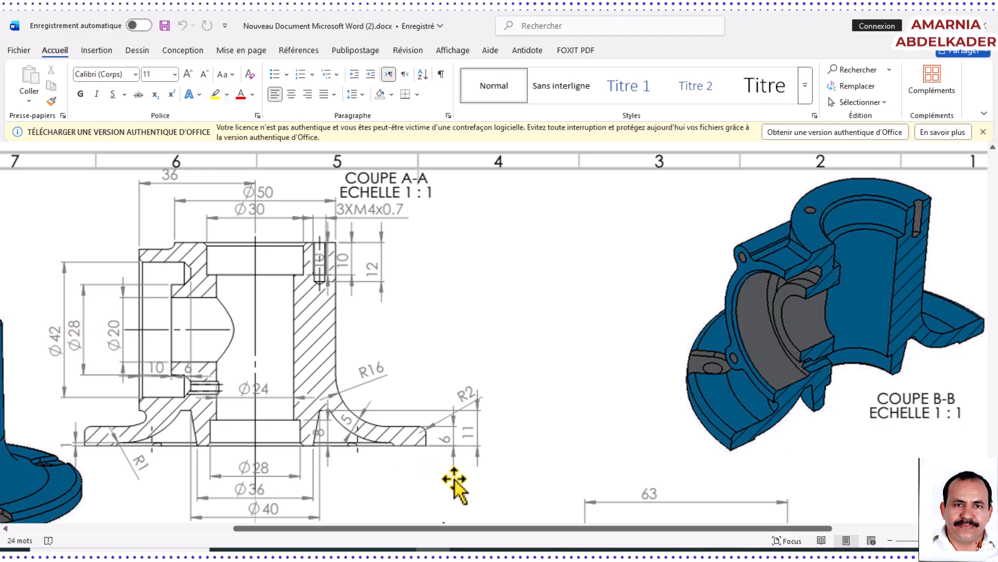
left_click(667, 550)
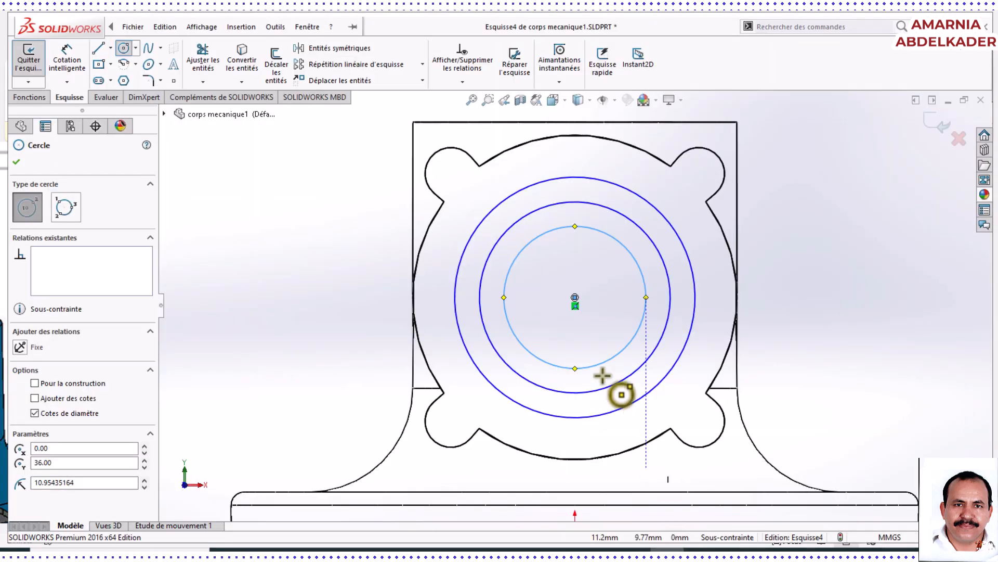
Dimension the innermost circle's diameter as 20 mm and the middle circle's diameter as 28 mm.
left_click(69, 64)
left_click(509, 278)
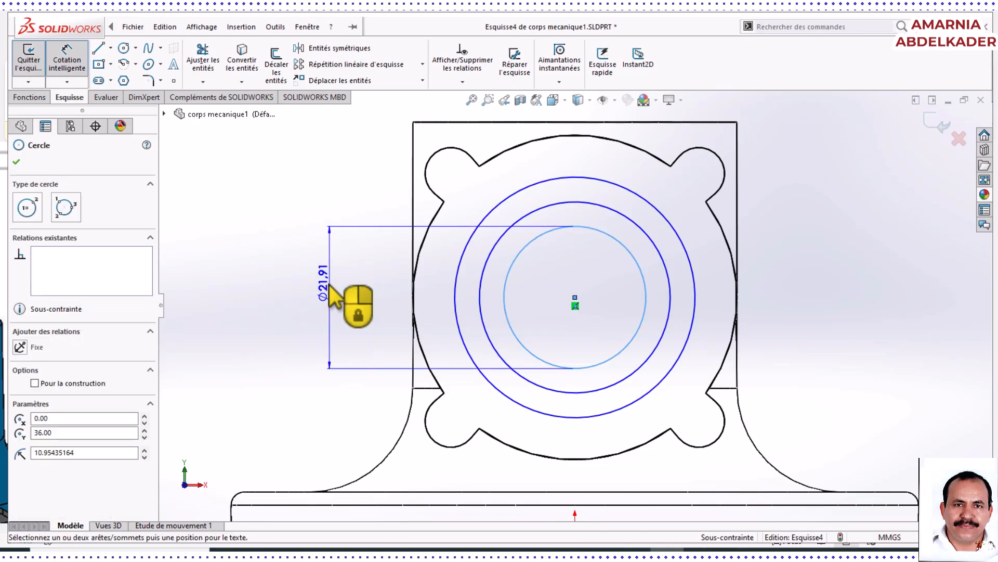
left_click(329, 292)
type("20")
key("Return")
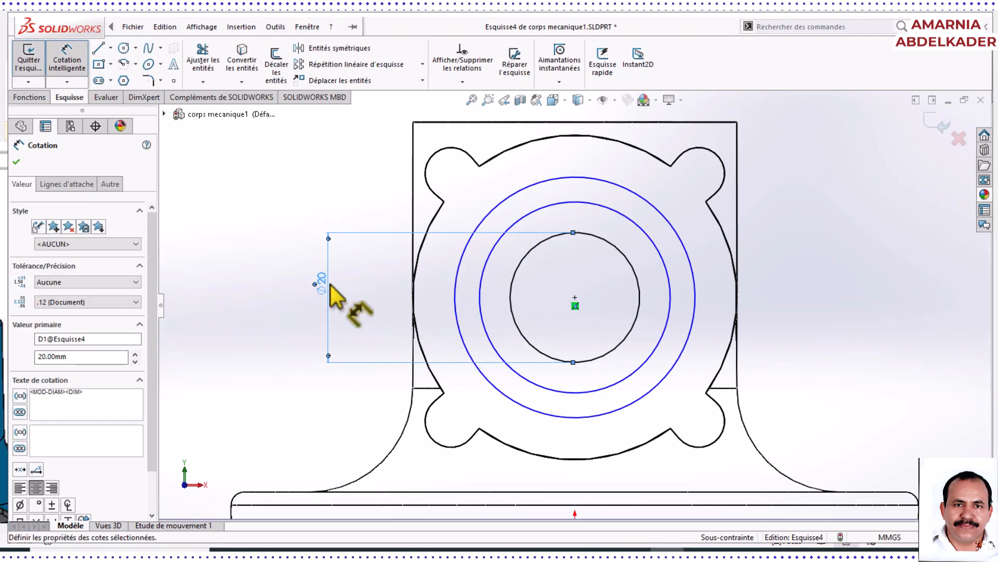
left_click(495, 252)
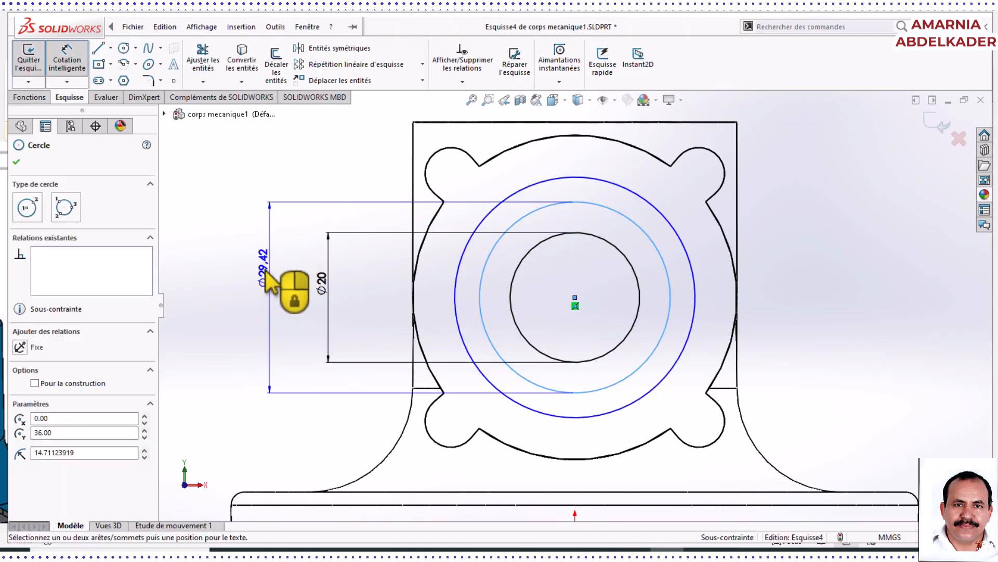
left_click(258, 281)
type("28")
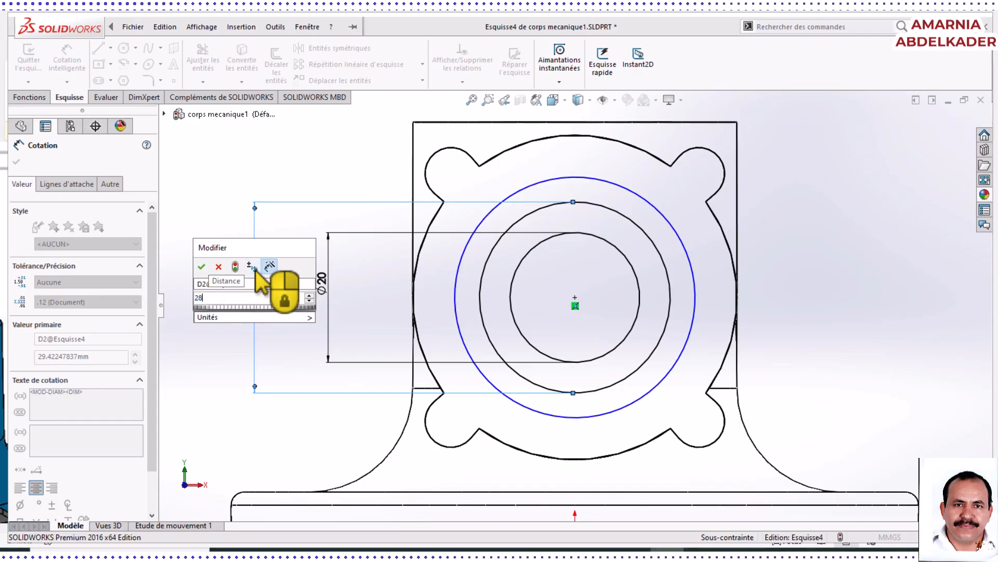
key("Return")
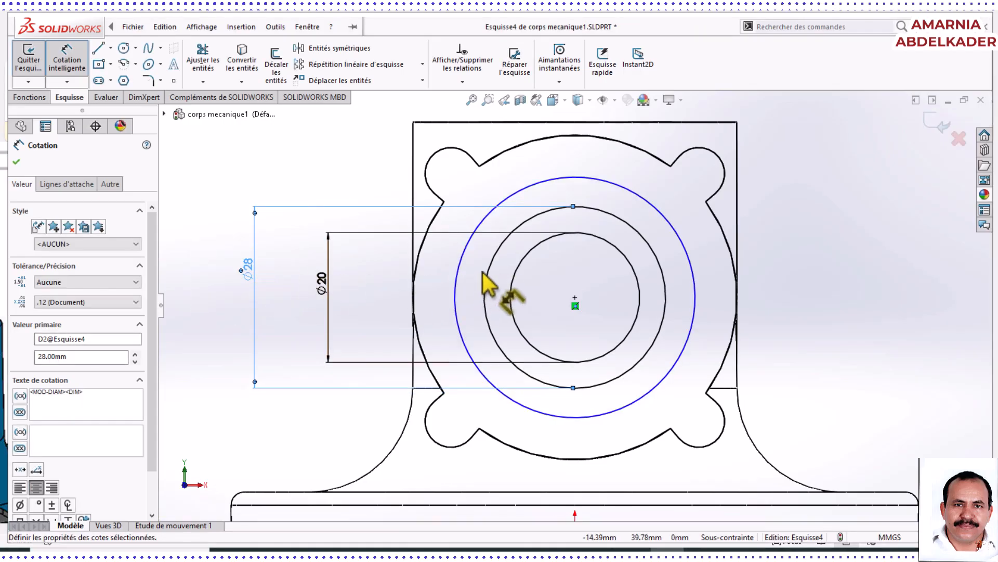
Dimension the outermost circle's diameter as 42 mm and leave the dimension tool.
left_click(456, 283)
left_click(237, 260)
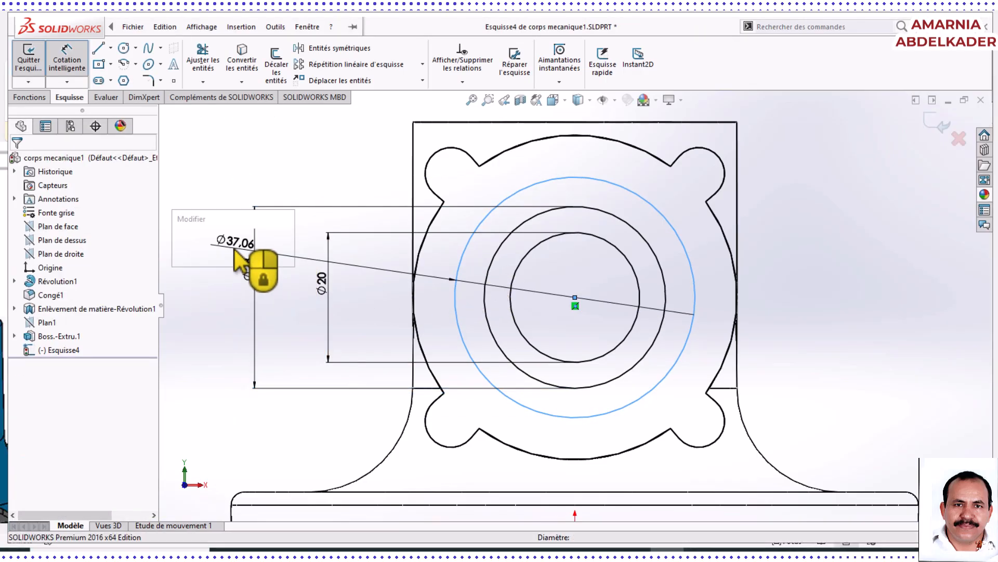
type("42")
key("Return")
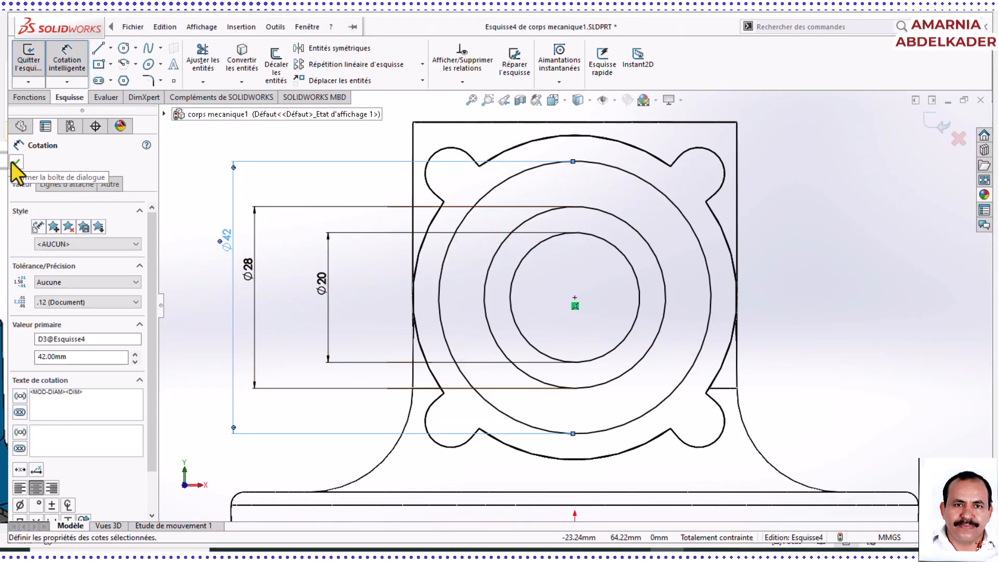
left_click(16, 163)
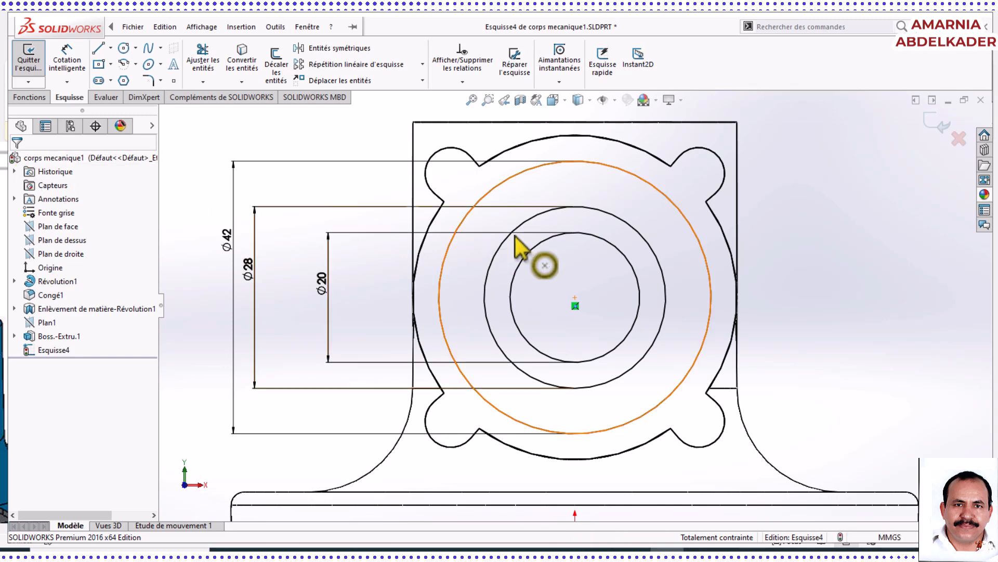
Switch to the Word reference drawing, examine the side bore depths in section A-A, and return to SOLIDWORKS.
mouse_move(710, 257)
middle_mouse_down()
mouse_move(735, 290)
mouse_move(632, 307)
mouse_move(653, 291)
mouse_move(684, 212)
mouse_move(693, 267)
middle_mouse_up()
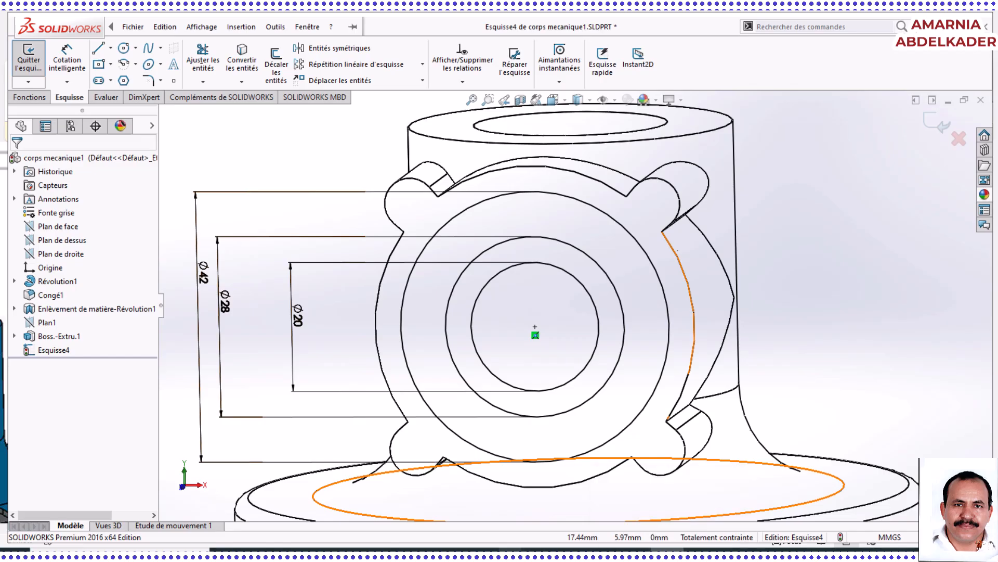
mouse_move(433, 553)
left_click(436, 509)
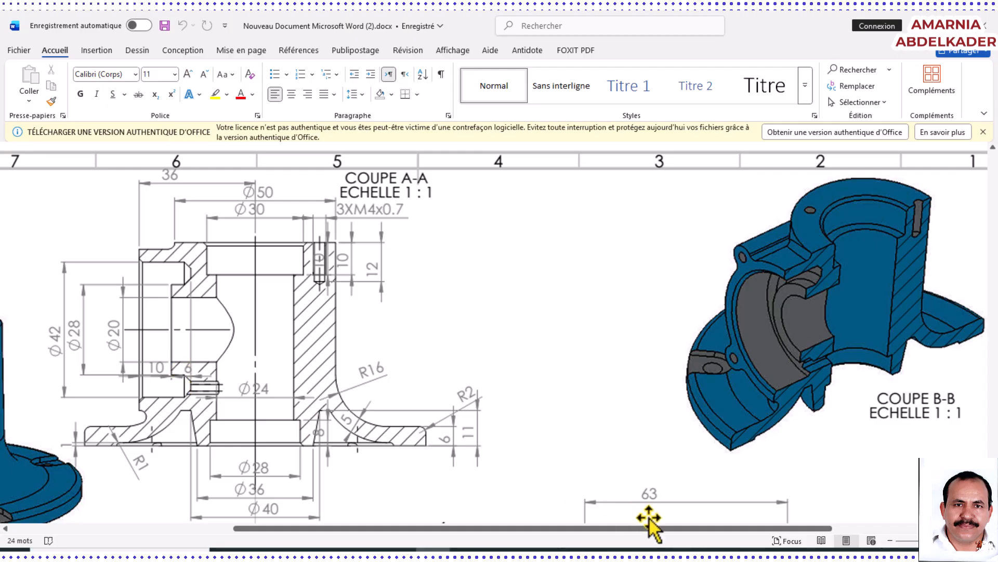
left_click(668, 549)
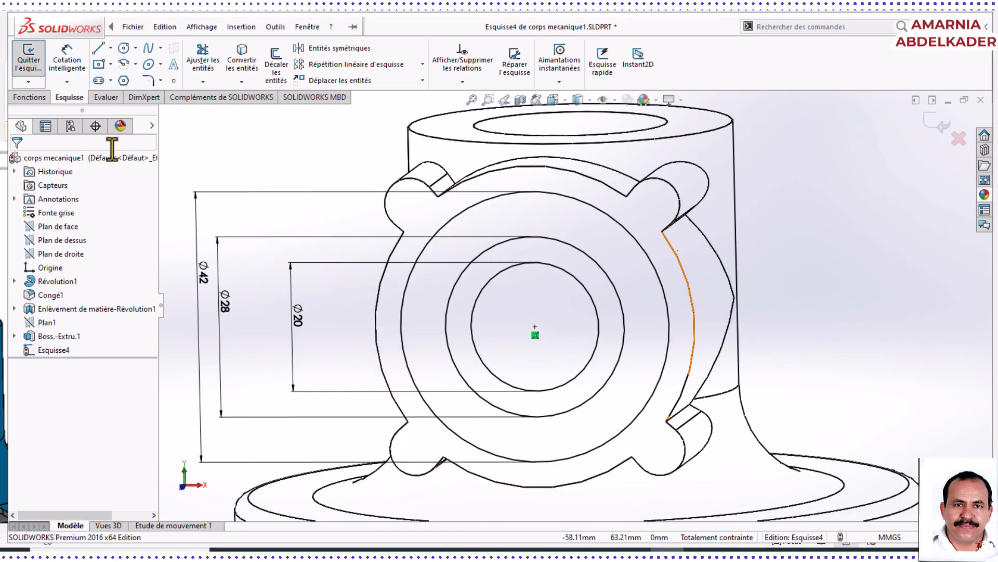
Cut the ring region between the 28 mm and 42 mm circles as a blind (Borgne) extruded cut 10 mm deep.
left_click(30, 97)
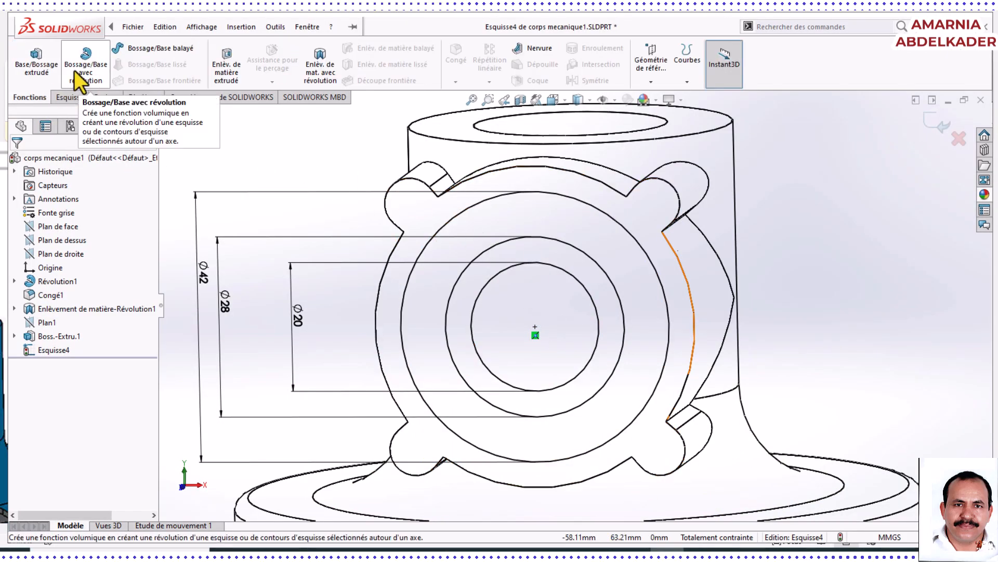
left_click(236, 63)
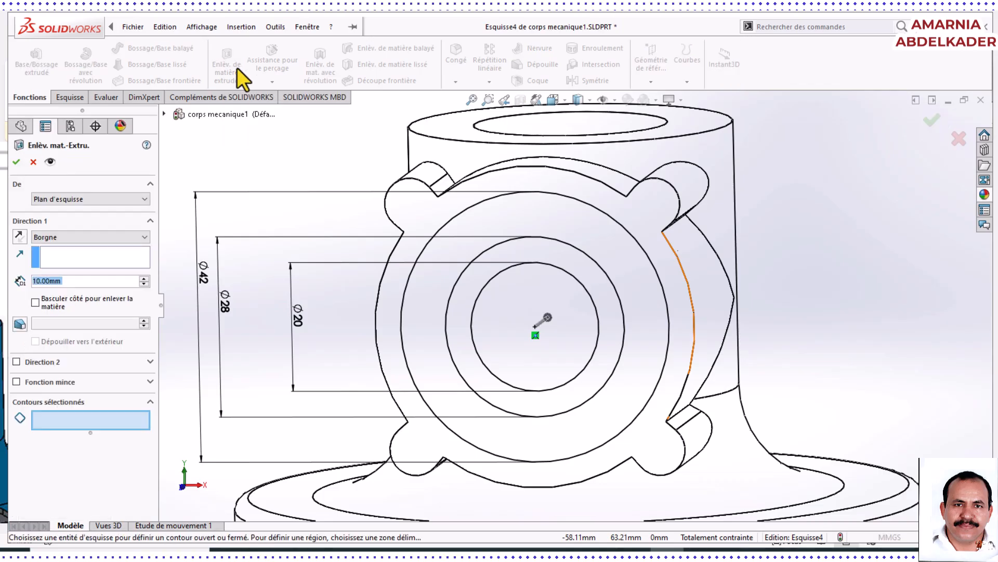
left_click(564, 345)
mouse_move(612, 344)
middle_mouse_down()
mouse_move(575, 312)
mouse_move(604, 307)
middle_mouse_up()
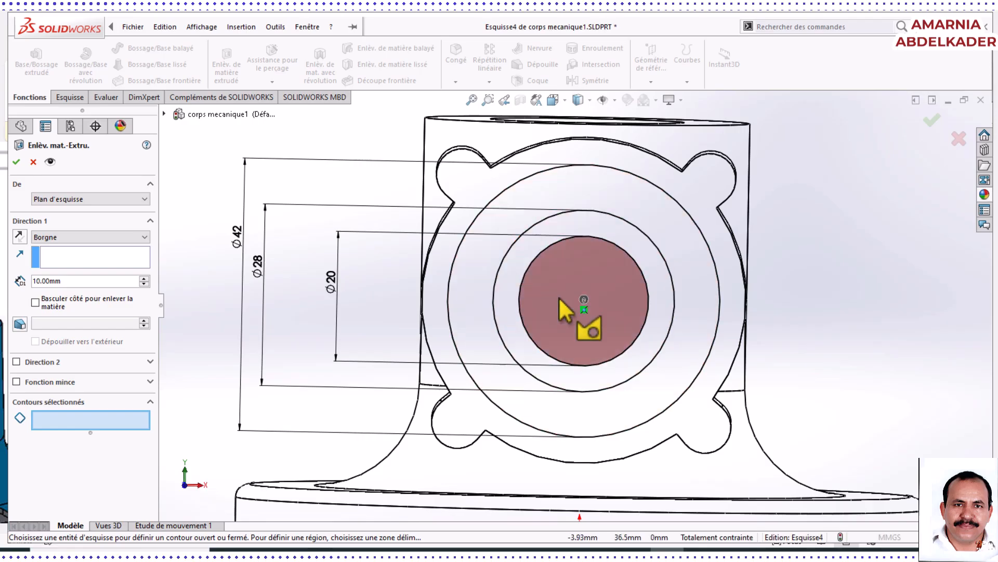
left_click(475, 298)
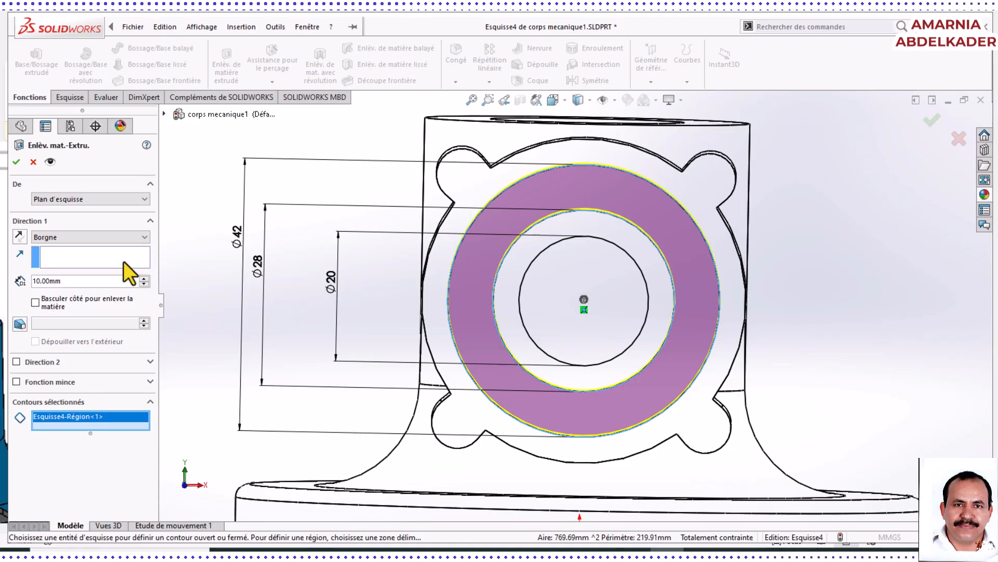
left_click(17, 163)
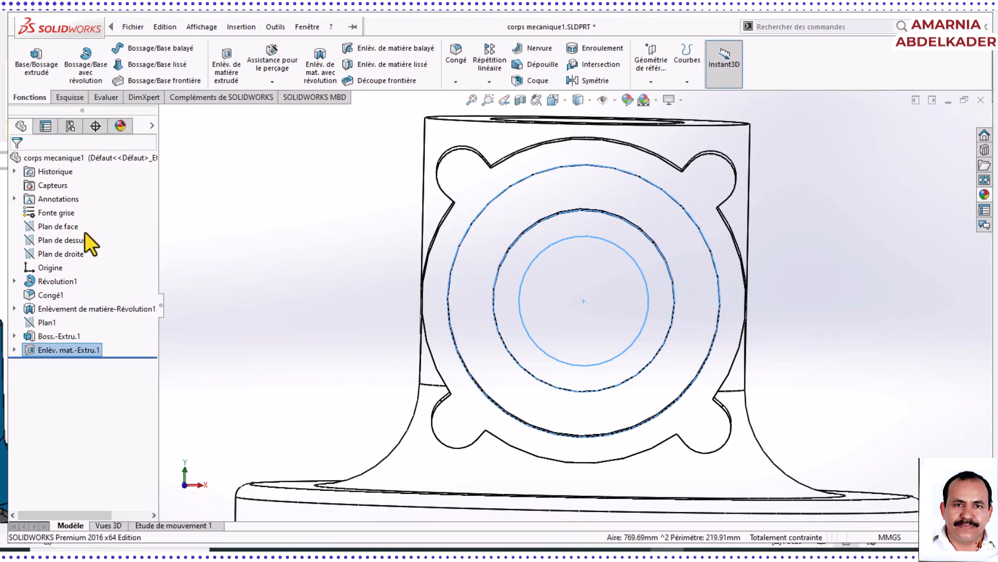
Edit the extruded cut between the 28 mm and 42 mm circles and set its blind depth to 16 mm.
mouse_move(475, 317)
middle_mouse_down()
mouse_move(462, 263)
mouse_move(453, 357)
mouse_move(430, 374)
mouse_move(446, 357)
mouse_move(466, 263)
mouse_move(473, 324)
middle_mouse_up()
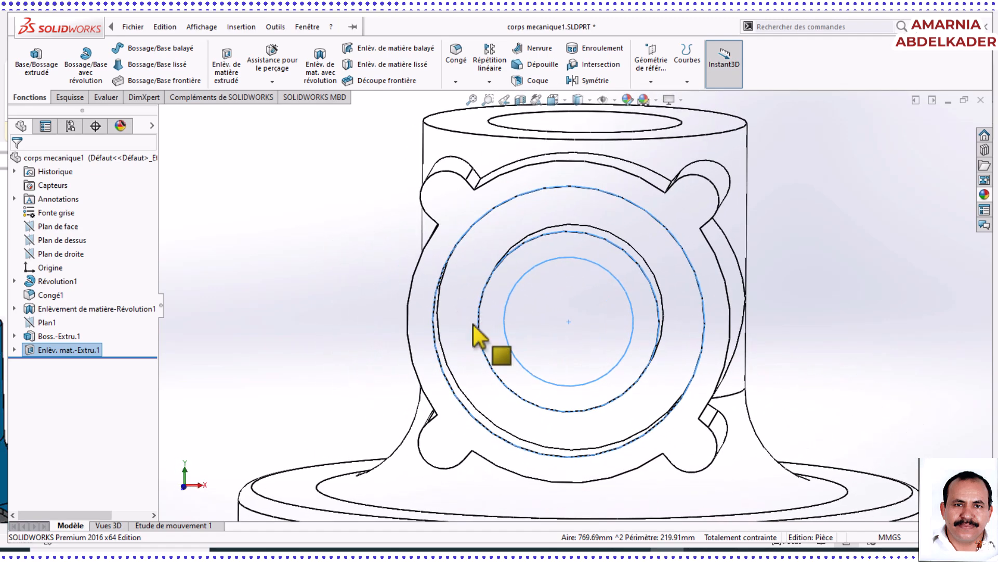
right_click(57, 349)
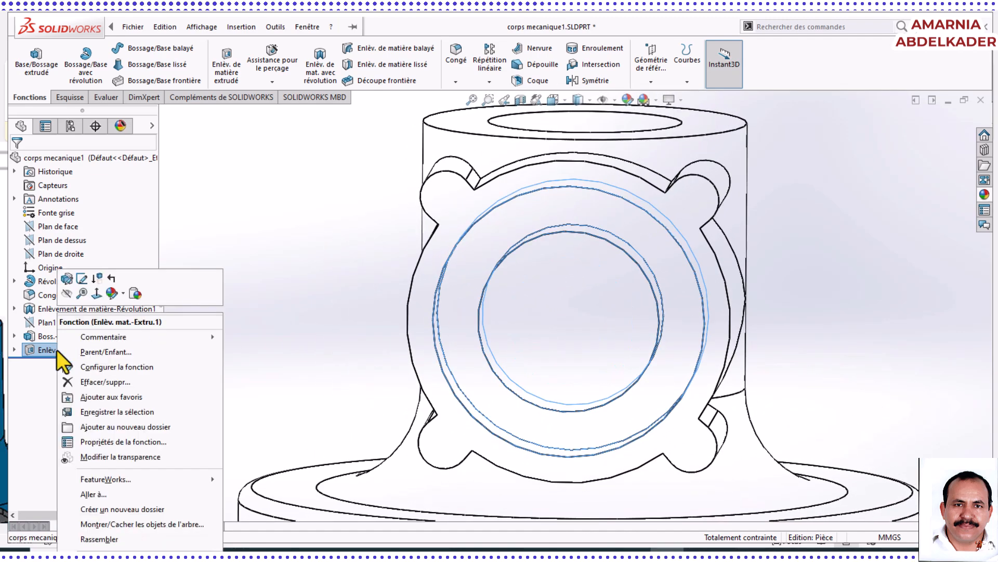
left_click(68, 279)
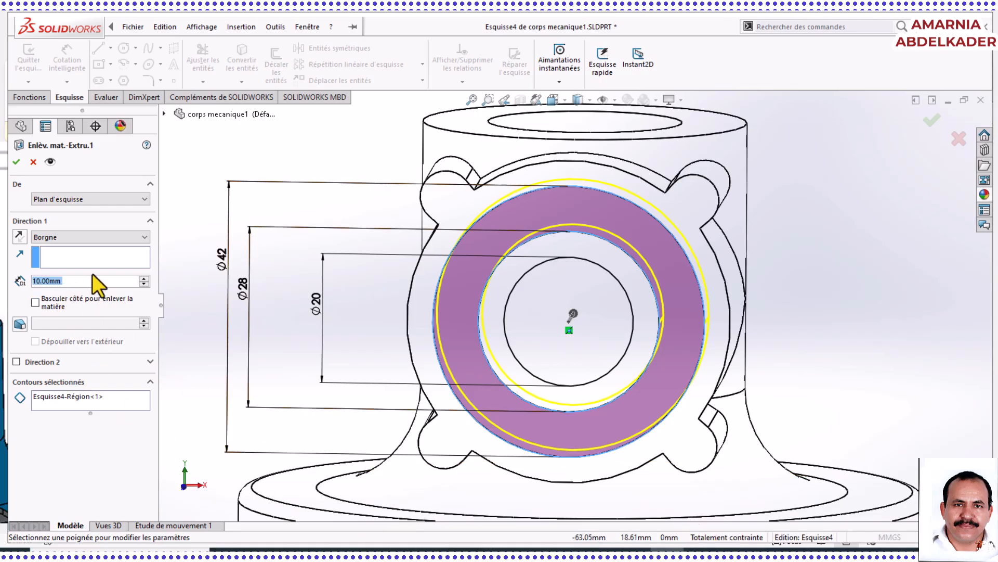
type("16")
key("Return")
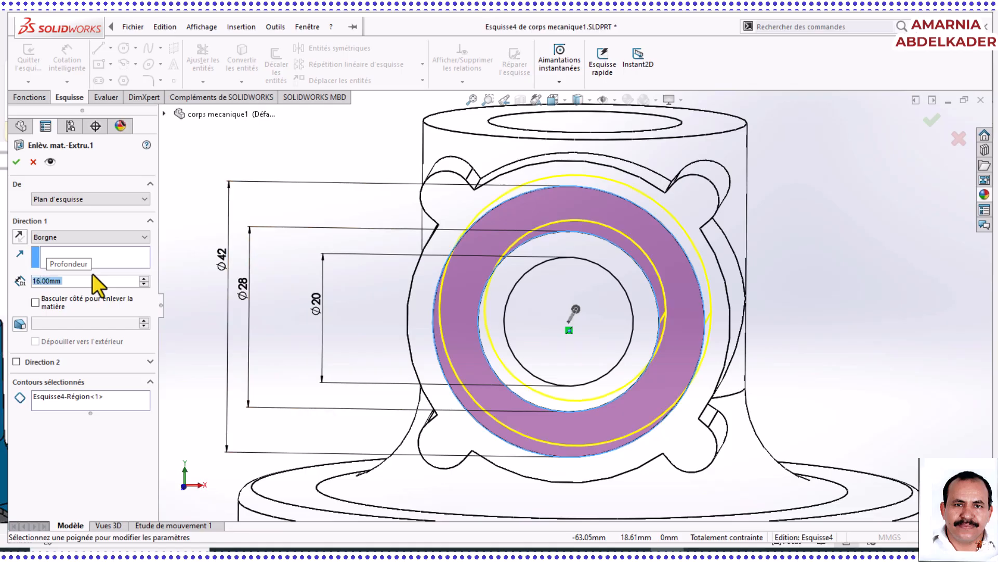
left_click(18, 161)
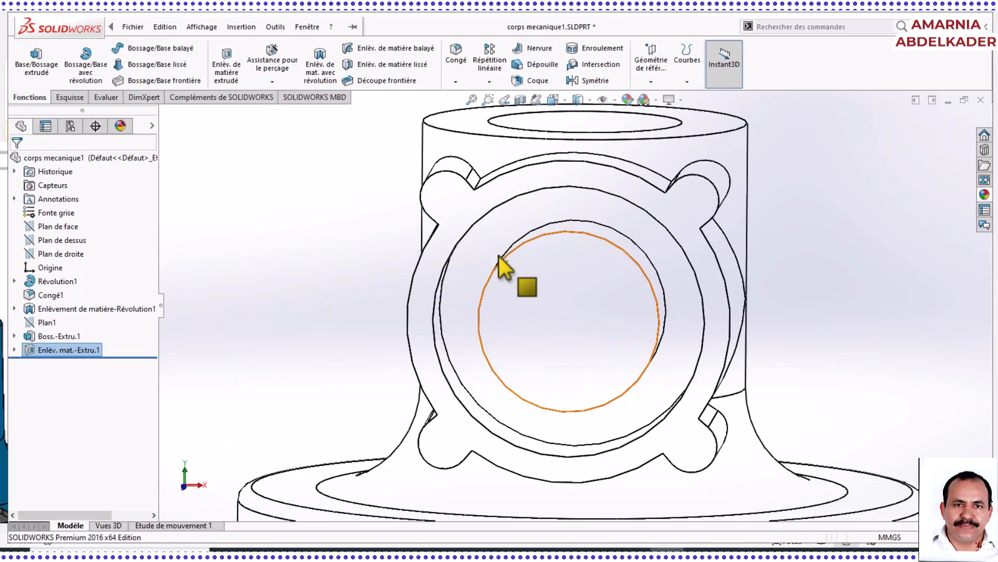
Change the model's display style from hidden lines removed to shaded with edges.
middle_click_drag(502, 263, 574, 223)
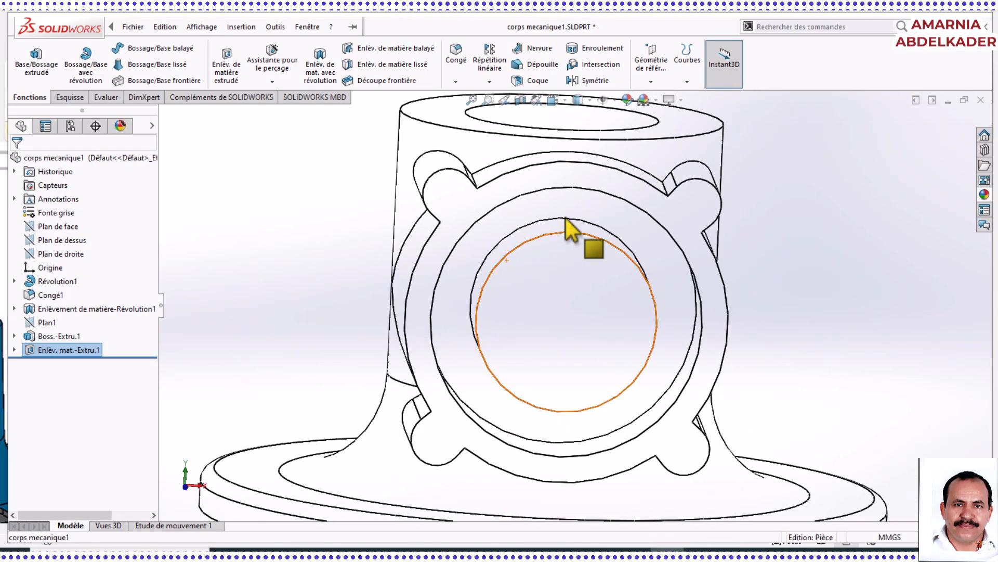
left_click(588, 99)
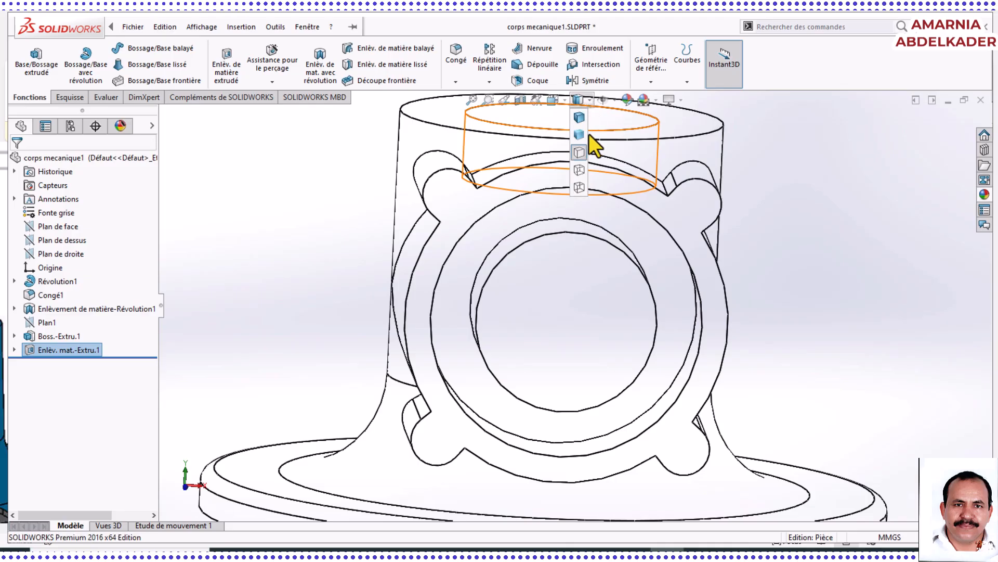
left_click(589, 133)
middle_click_drag(577, 152, 605, 282)
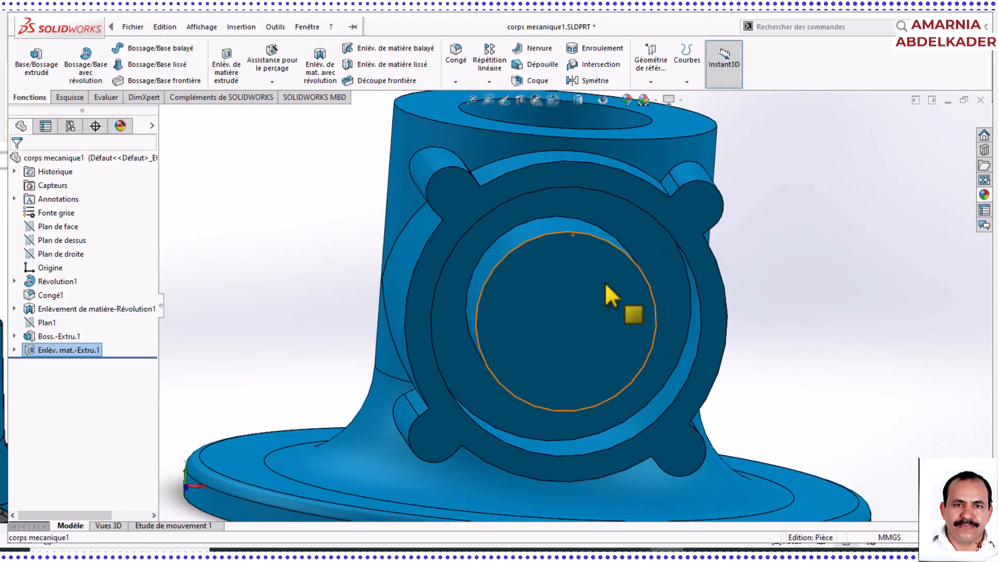
left_click(583, 99)
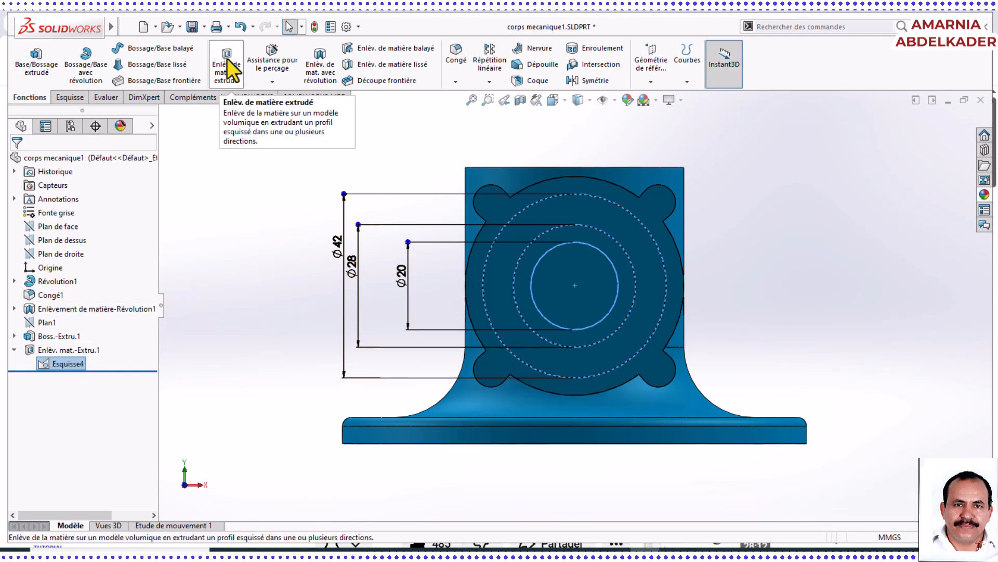
Cut the ring region between the sketch's 20 mm and 28 mm circles as a blind (Borgne) extruded cut 10 mm deep.
left_click(231, 71)
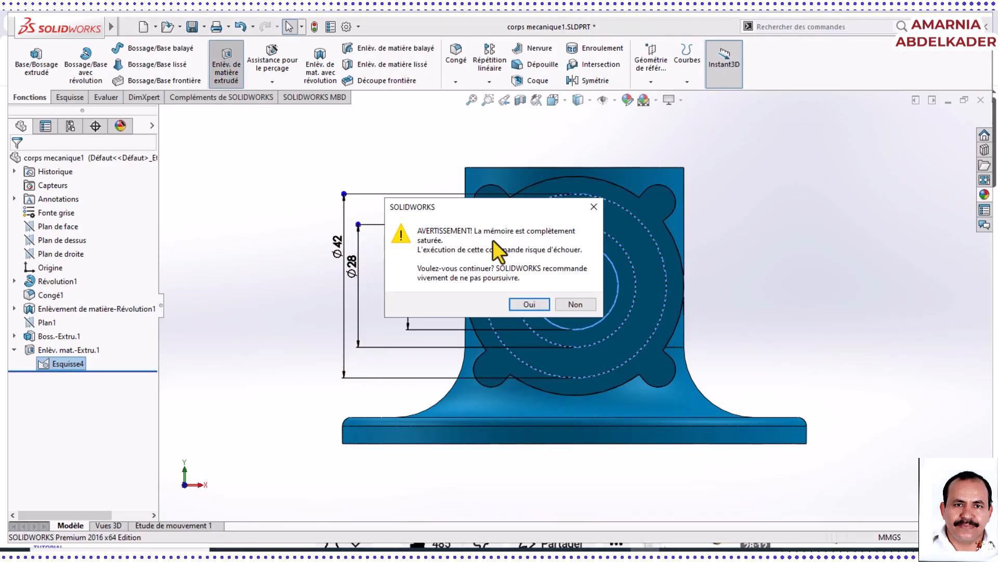
left_click(527, 304)
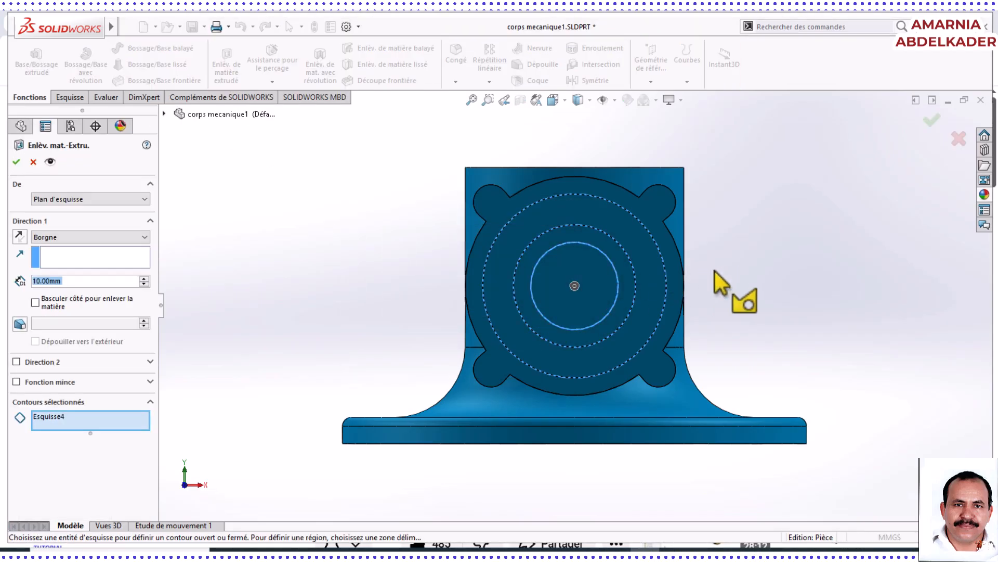
middle_click_drag(685, 304, 669, 203)
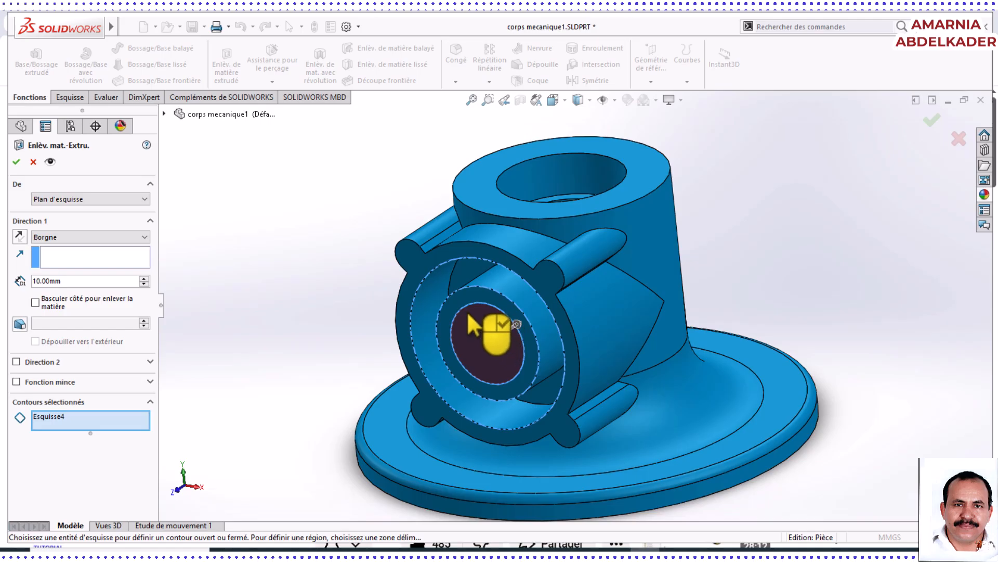
left_click(442, 279)
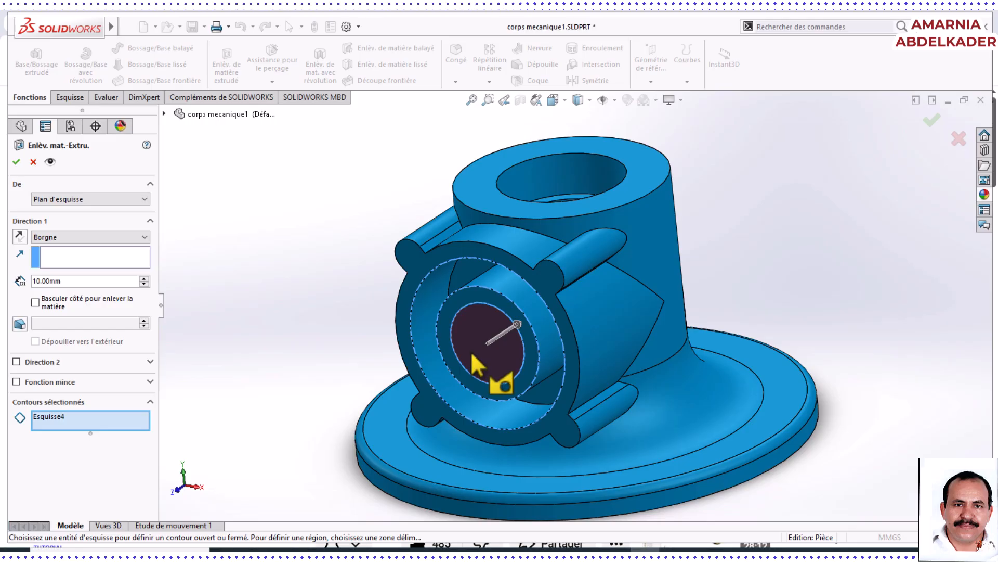
left_click(470, 301)
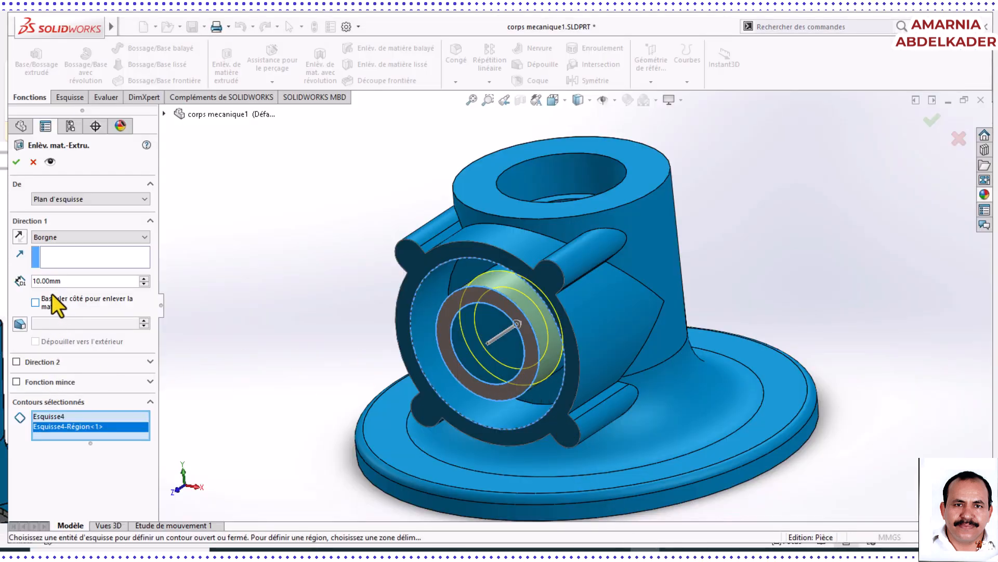
left_click(15, 159)
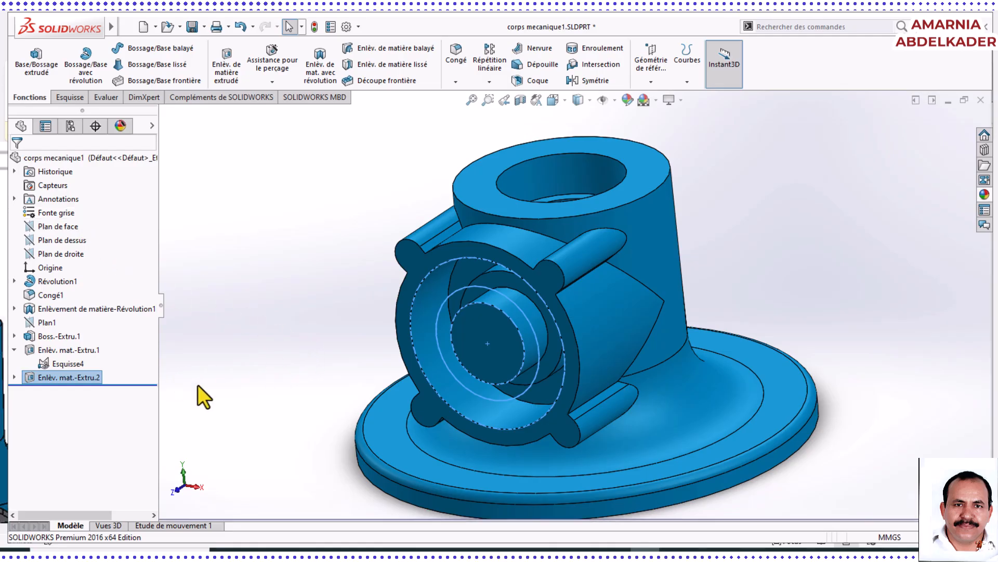
Cut-extrude the inner 20 mm circle region of Esquisse4 with the end condition Jusqu'à la prochaine surface.
left_click(226, 394)
left_click(65, 365)
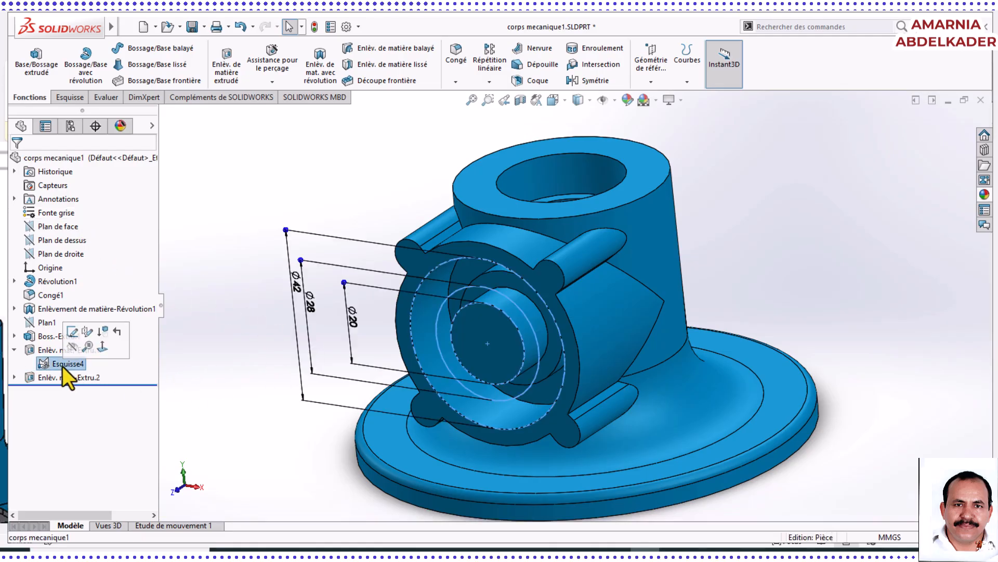
left_click(232, 73)
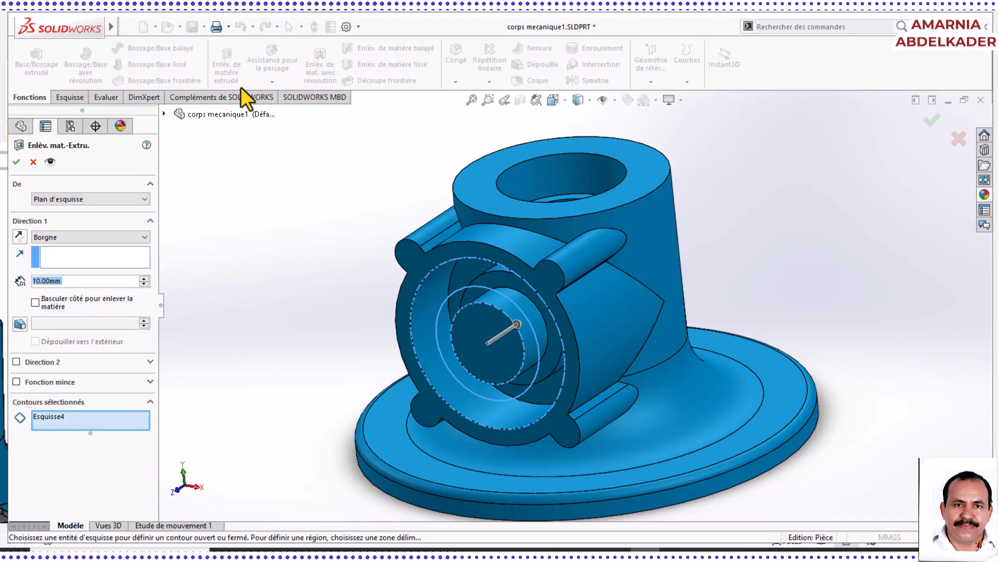
left_click(485, 378)
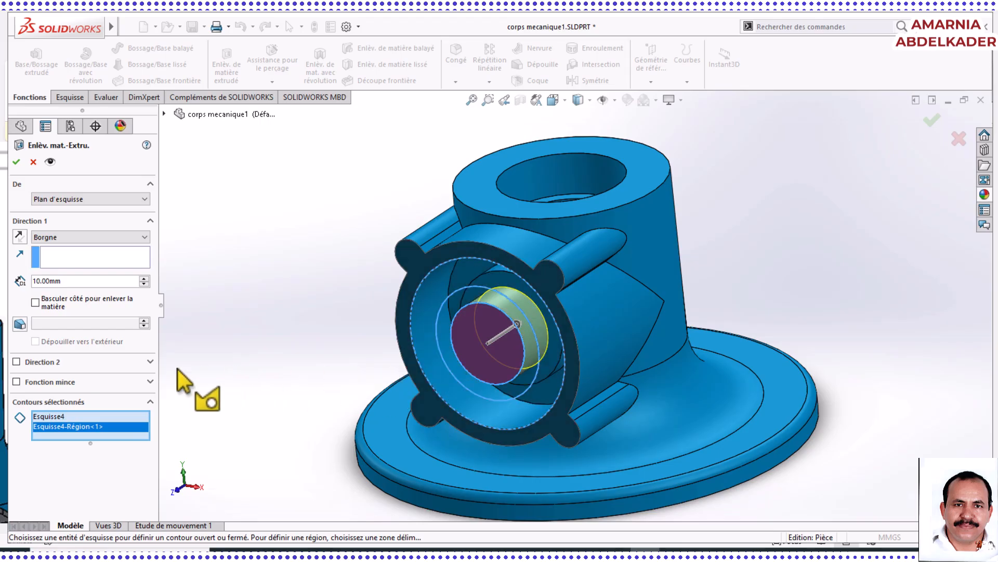
left_click(91, 233)
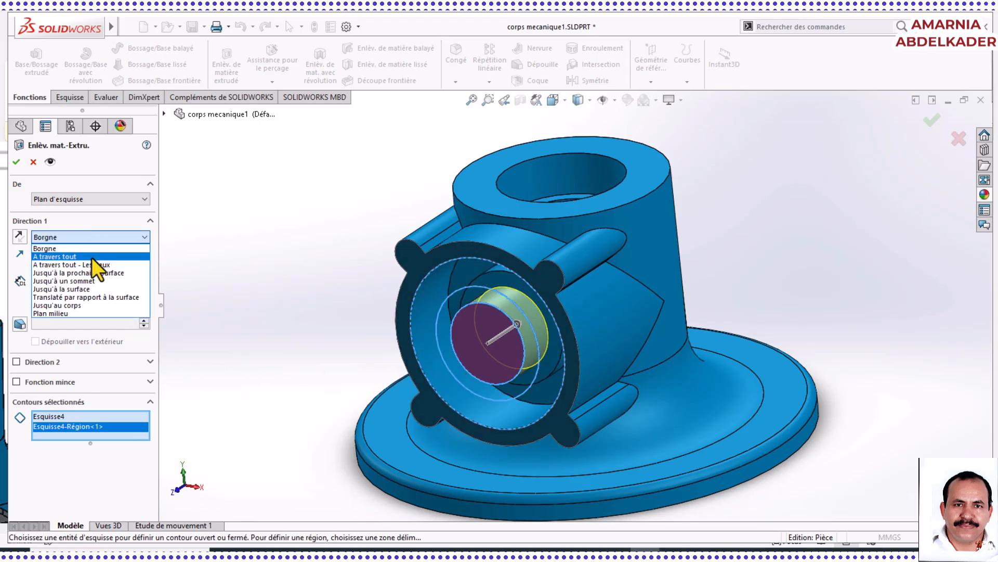
left_click(130, 271)
middle_click_drag(963, 261, 878, 244)
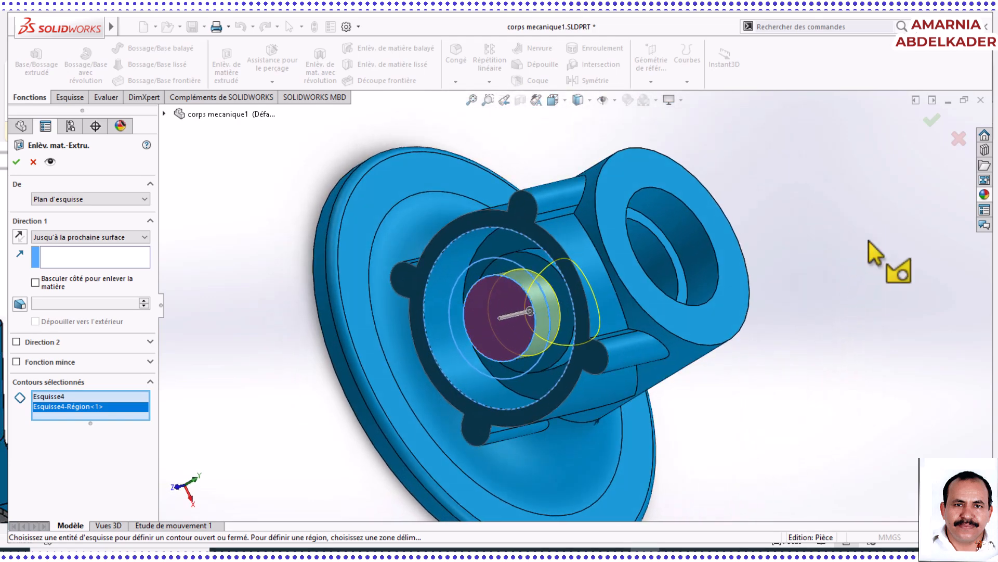
left_click(17, 162)
middle_click_drag(829, 292, 811, 247)
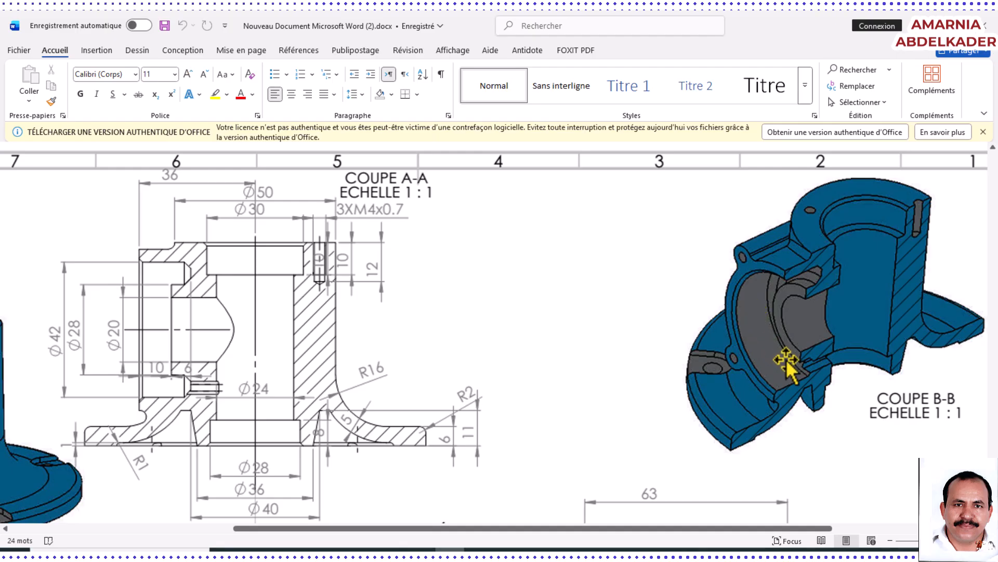
Examine the M4 tapped-hole callouts and flange views on the drawing in Word, and return to the SOLIDWORKS part.
scroll(789, 364, "down", 3)
scroll(793, 366, "down", 5)
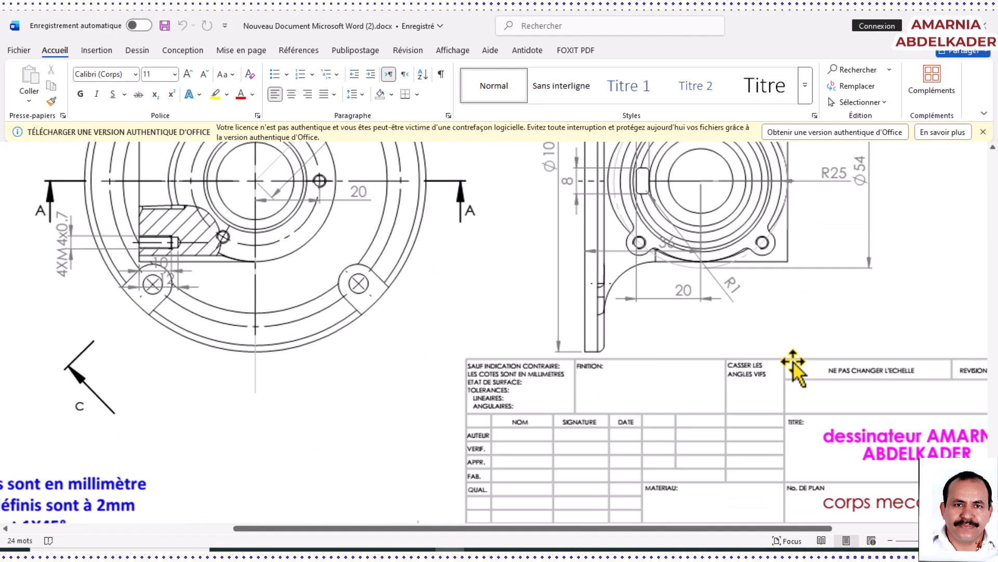
scroll(793, 367, "down", 2)
scroll(793, 366, "up", 4)
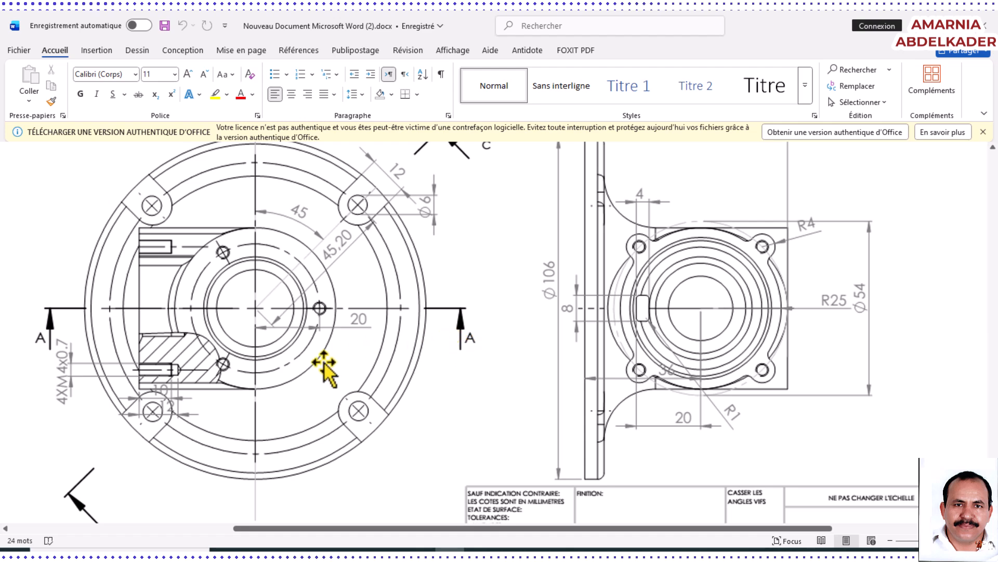
scroll(325, 369, "up", 2)
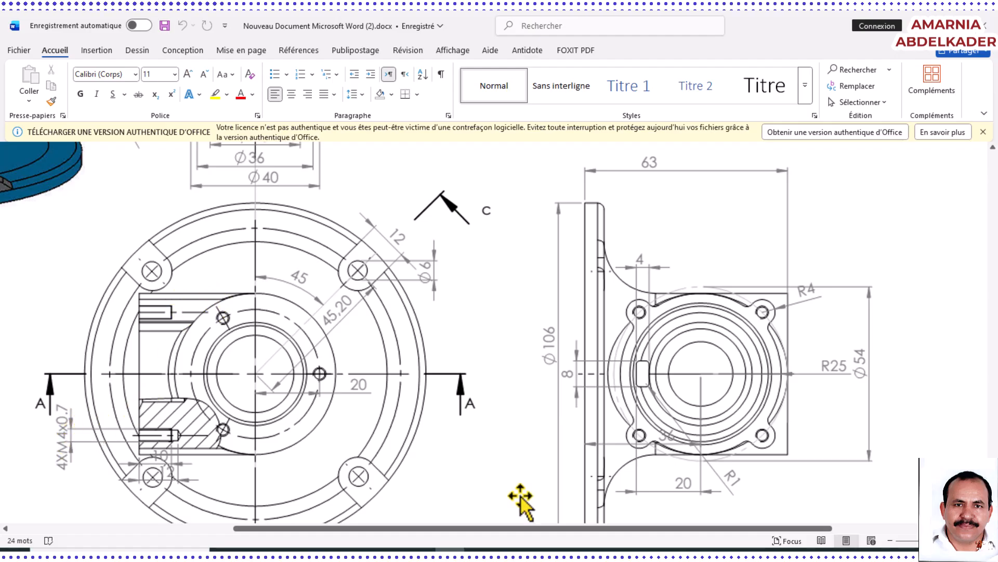
mouse_move(645, 550)
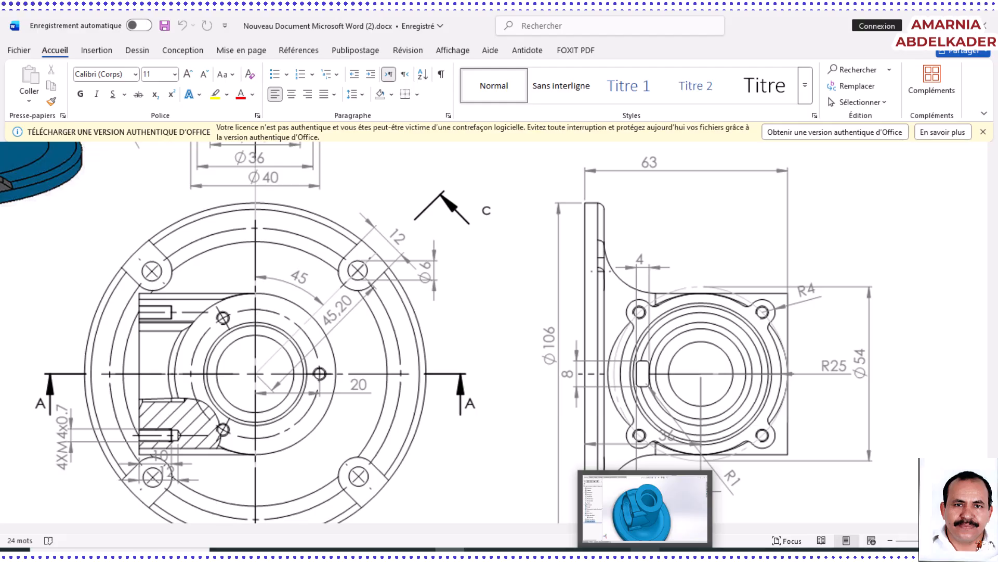
left_click(645, 507)
Specify a straight tapped hole with the Hole Wizard, using Ansi Metric, type Trous taraudés and size M4x0.7.
middle_click_drag(435, 329, 478, 301)
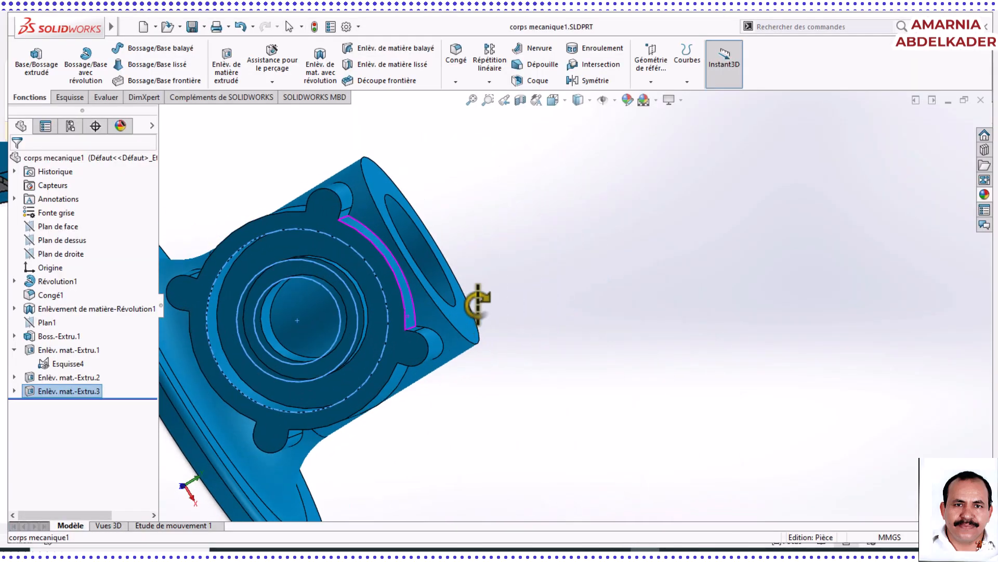
left_click(327, 218)
left_click(638, 304)
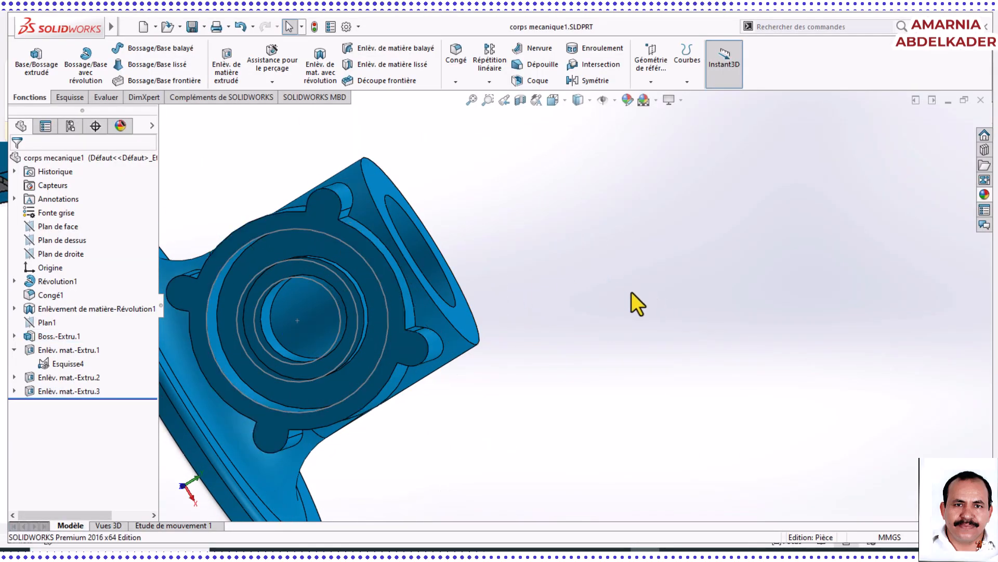
left_click(274, 55)
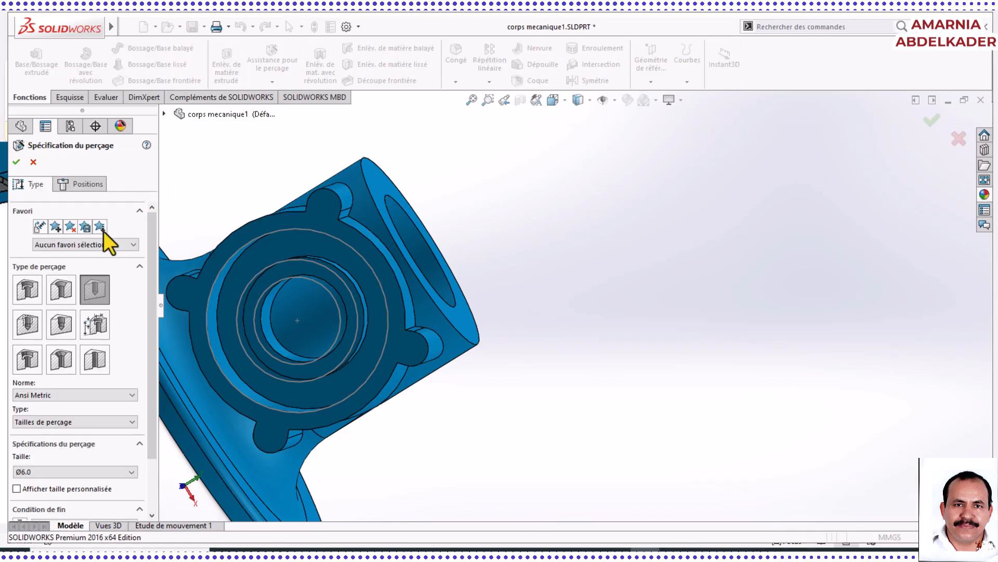
left_click(26, 328)
left_click_drag(151, 327, 142, 385)
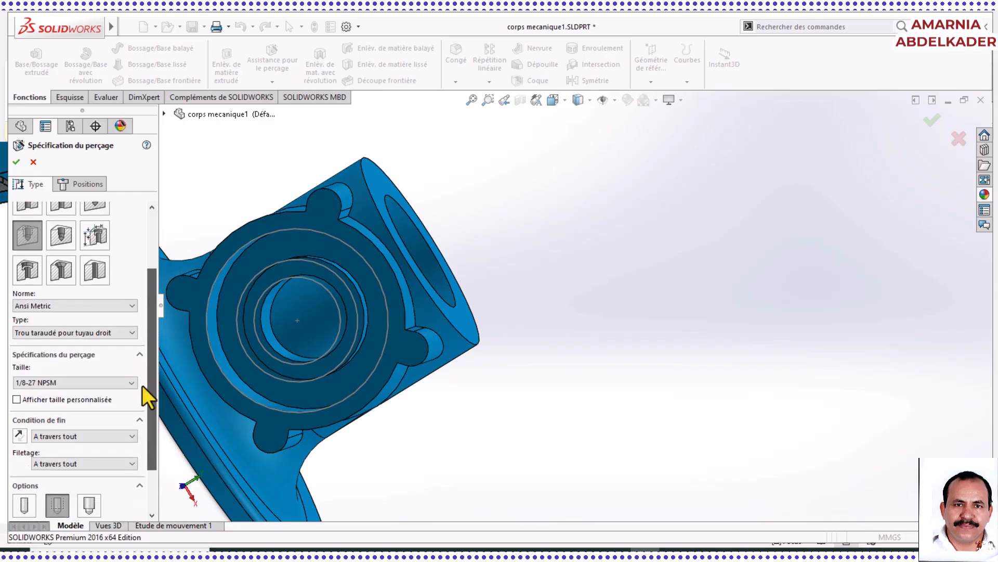
left_click(51, 373)
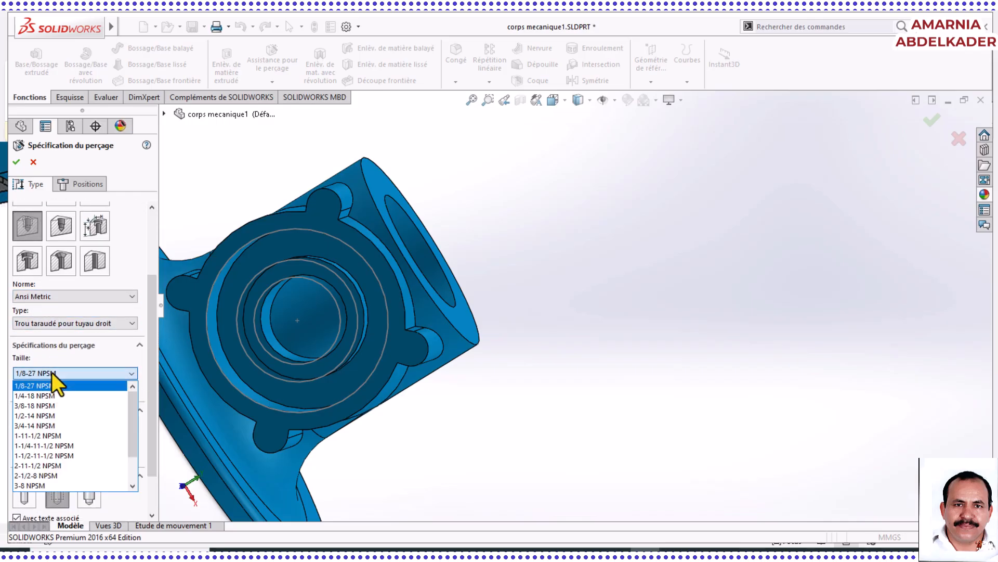
left_click(96, 320)
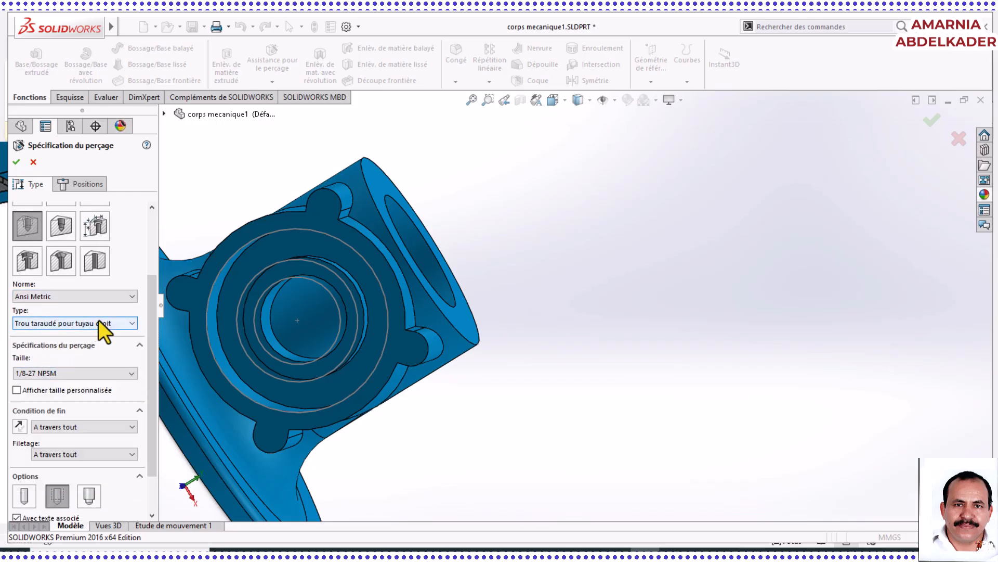
left_click(98, 320)
left_click(71, 351)
left_click(62, 373)
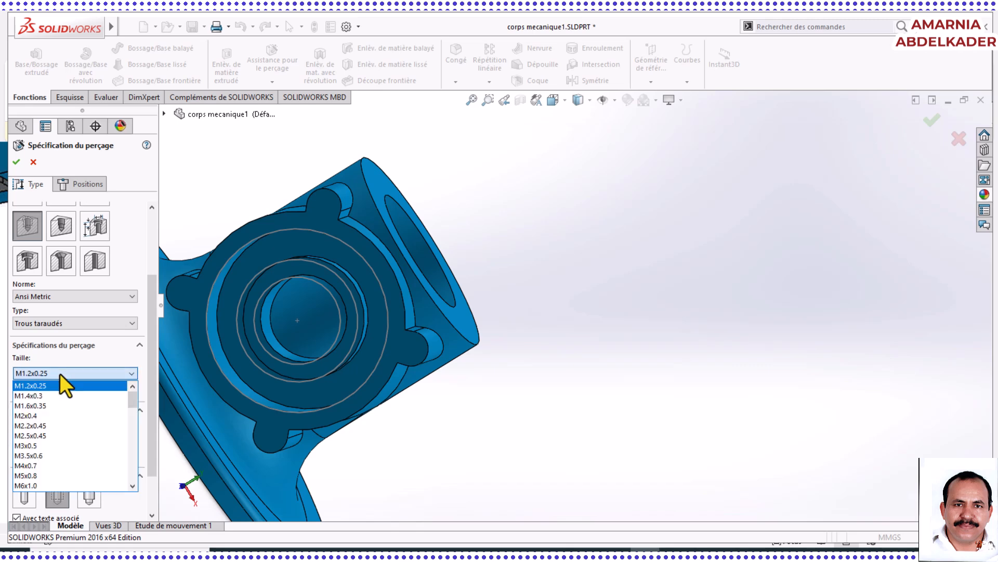
left_click(50, 465)
Set the hole's end condition to Borgne with a 12 mm drill depth and a 10 mm thread depth.
scroll(151, 402, "down", 2)
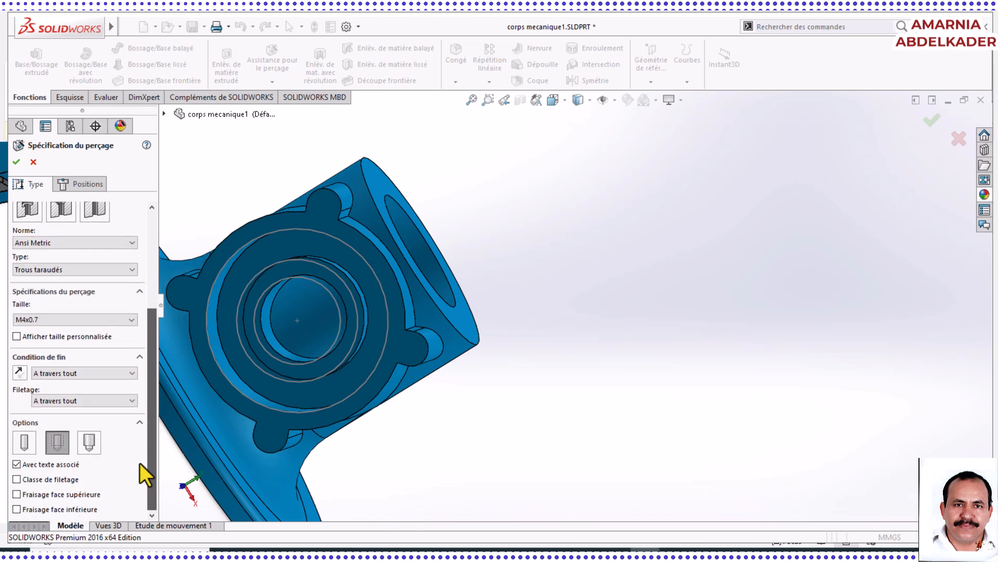
left_click(120, 373)
left_click(81, 384)
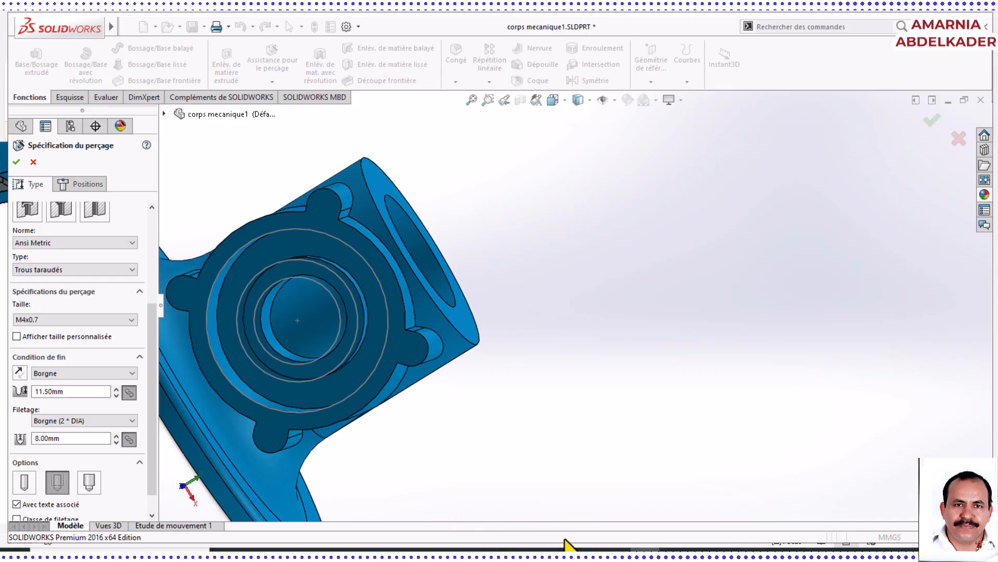
left_click(450, 552)
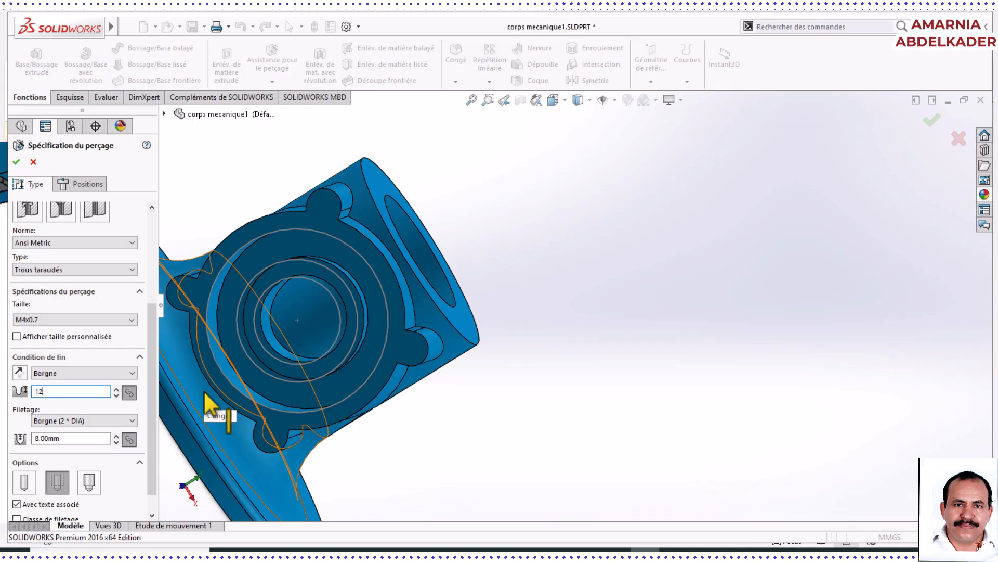
left_click(63, 438)
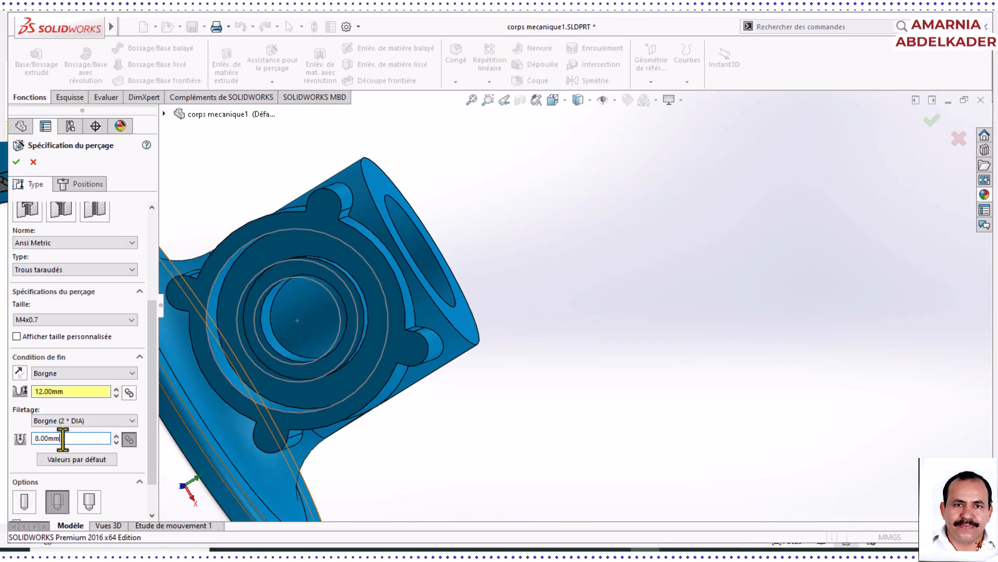
type("10")
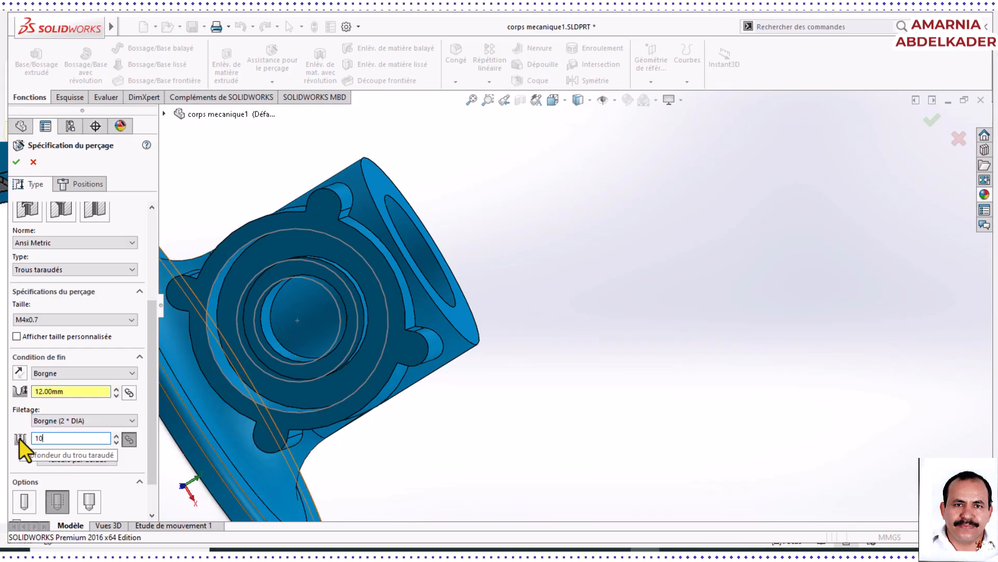
left_click(65, 392)
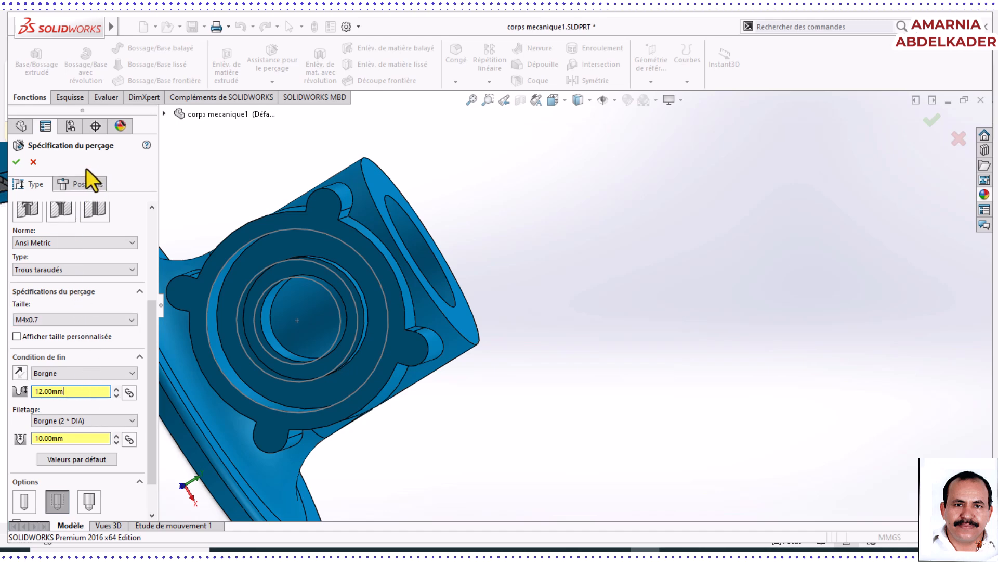
Choose the side flange's front face for the holes, view it from the front, and place a hole at the upper-left lug's centre.
left_click(73, 184)
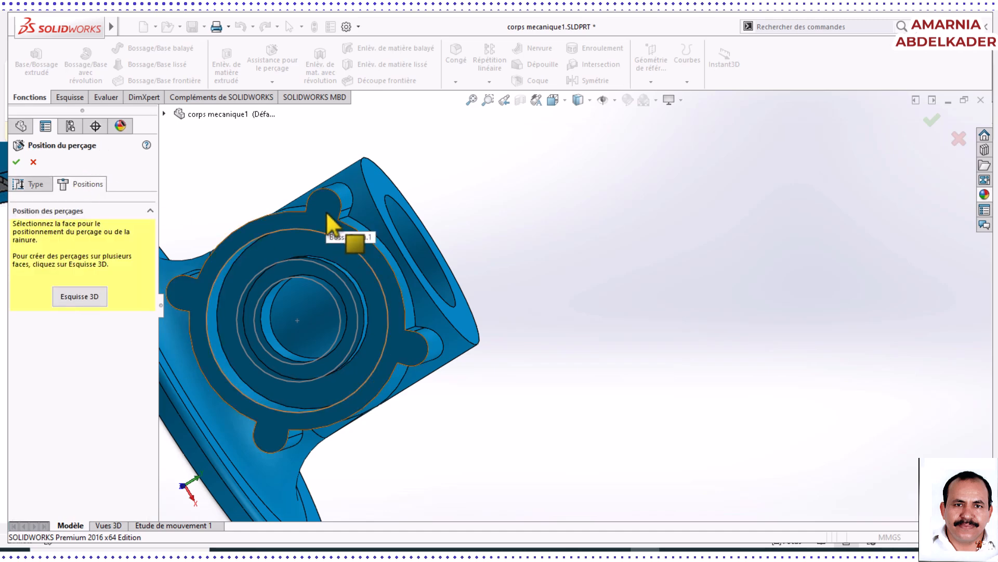
mouse_move(335, 217)
middle_mouse_down()
mouse_move(383, 207)
mouse_move(339, 232)
middle_mouse_up()
left_click(339, 228)
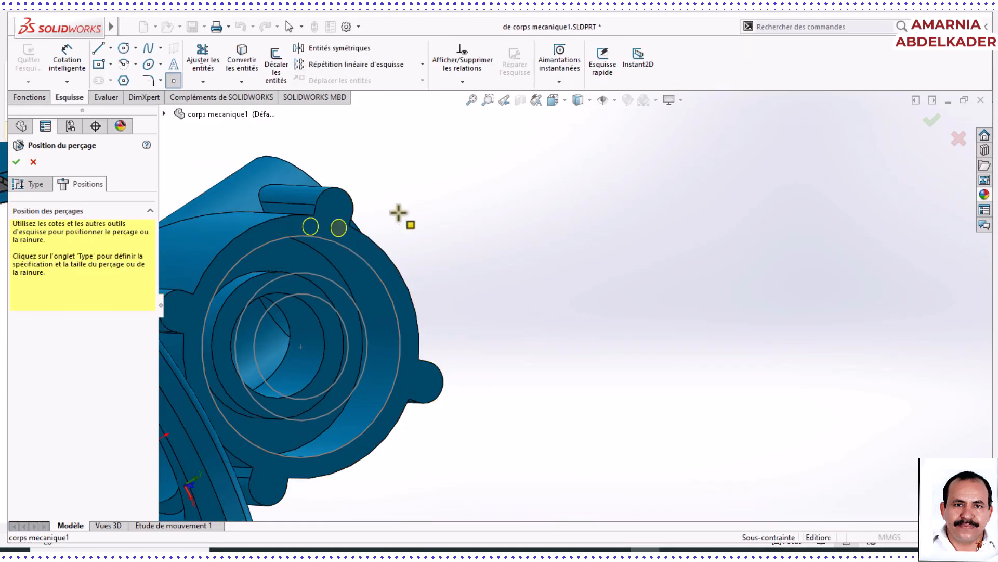
left_click(564, 101)
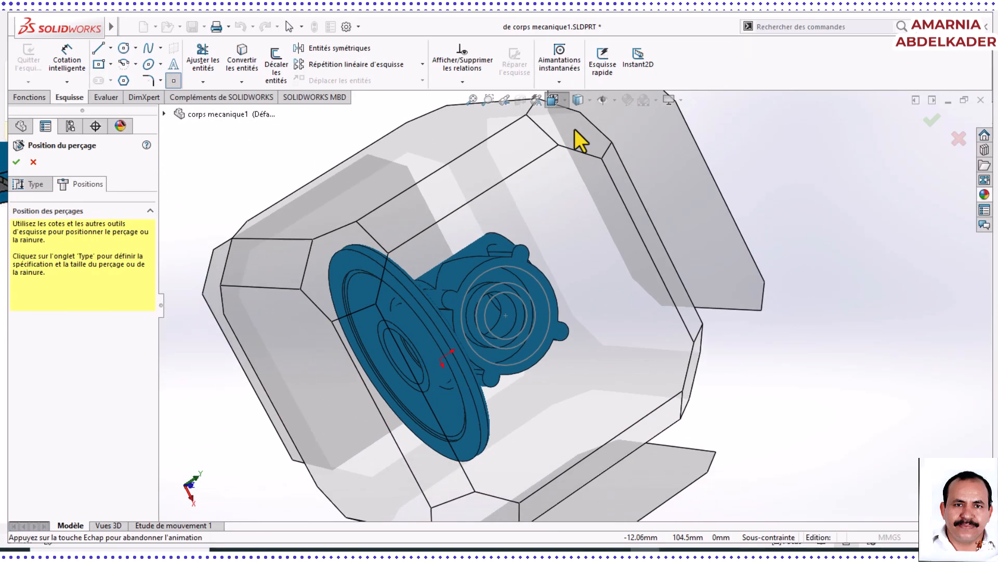
left_click(624, 172)
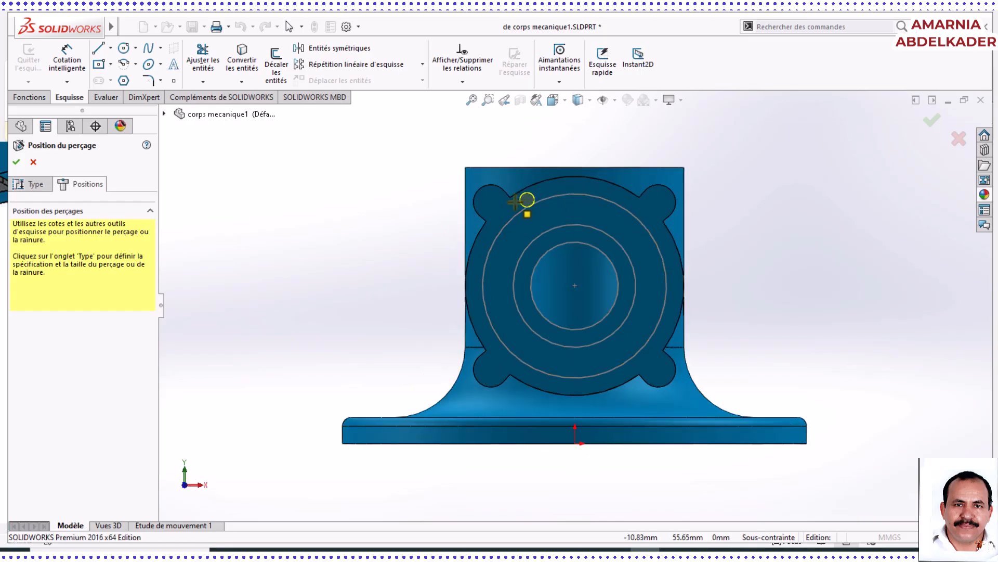
scroll(510, 197, "down", 10)
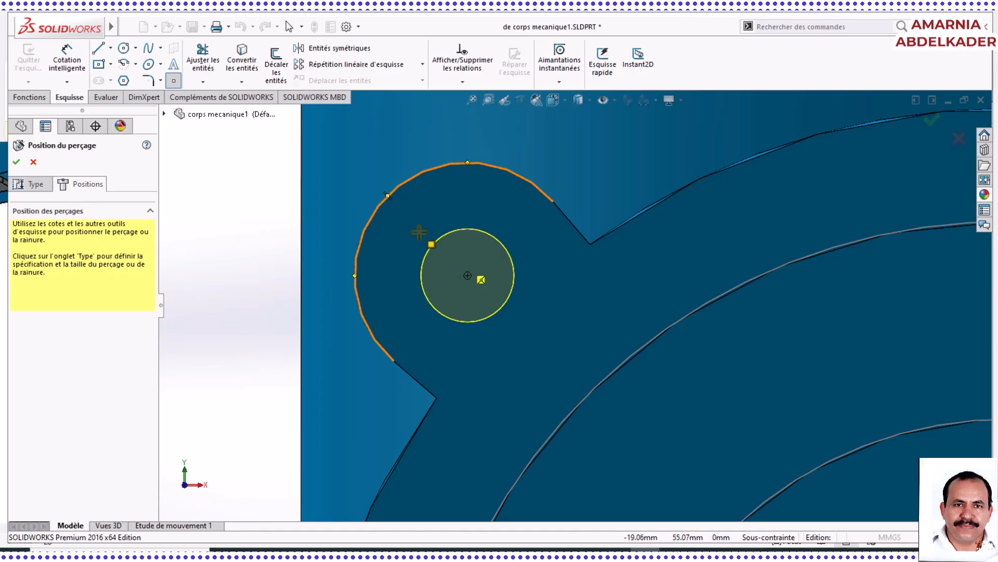
left_click(467, 276)
Place a second tapped hole at the centre of the flange's upper-right lug.
scroll(869, 319, "up", 4)
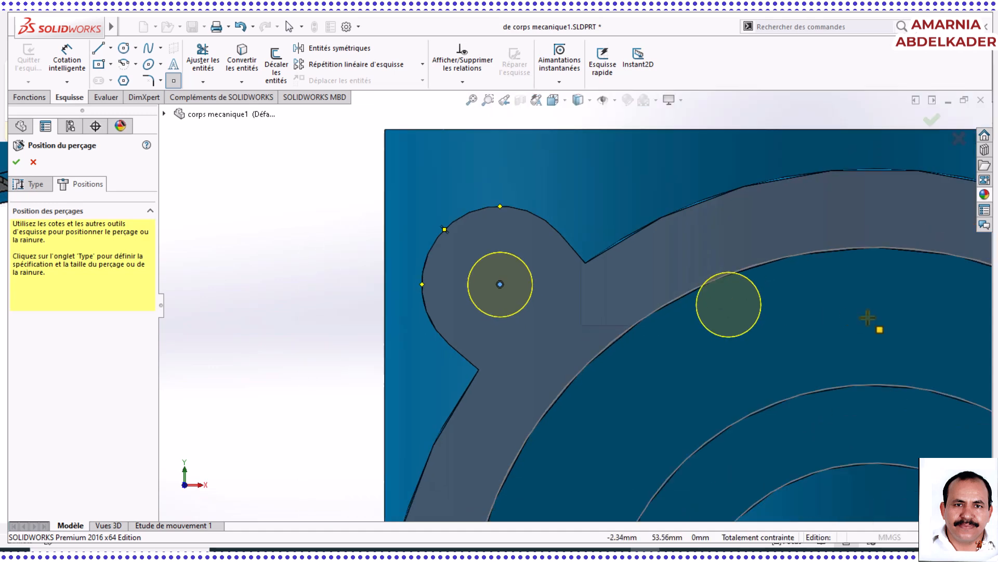
scroll(885, 314, "up", 3)
scroll(863, 283, "down", 5)
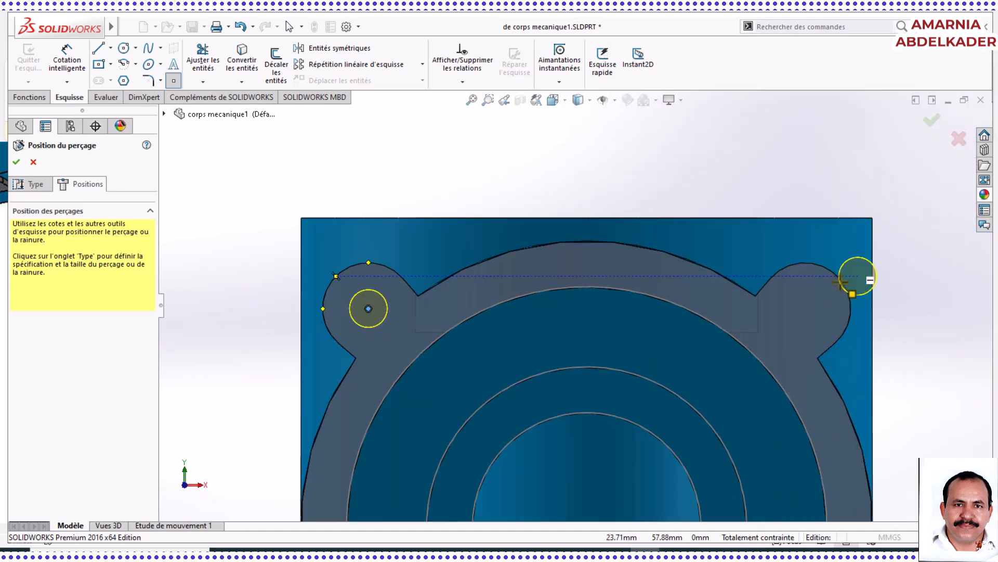
scroll(800, 298, "down", 1)
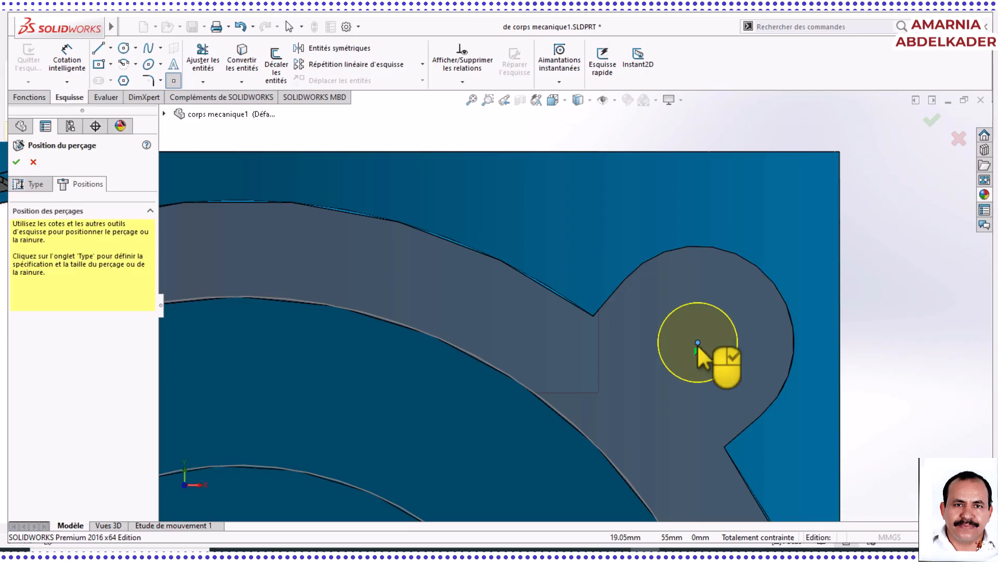
left_click(698, 343)
Place a third tapped hole at the centre of the flange's lower-right lug.
scroll(670, 427, "up", 5)
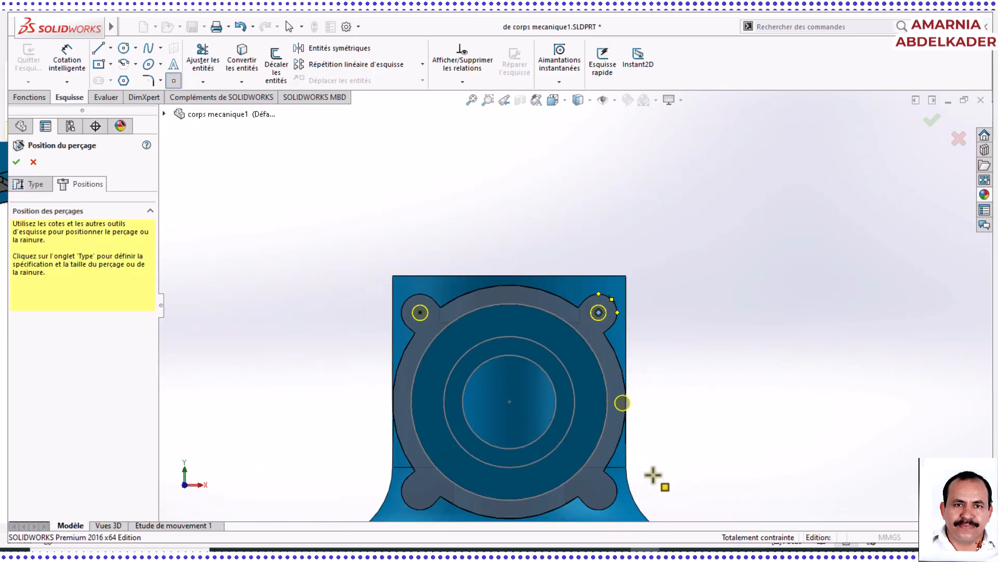
scroll(601, 468, "down", 4)
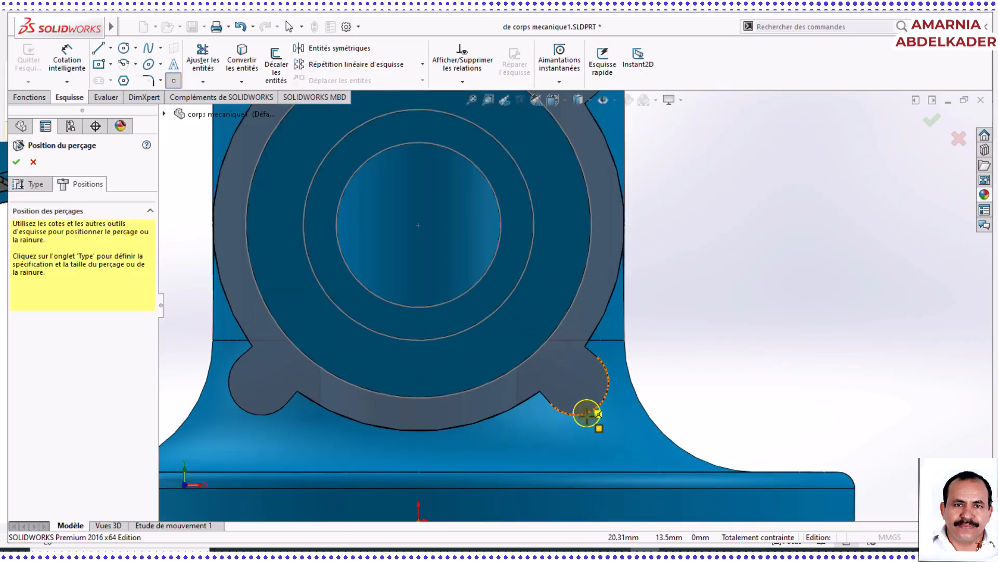
scroll(586, 413, "down", 3)
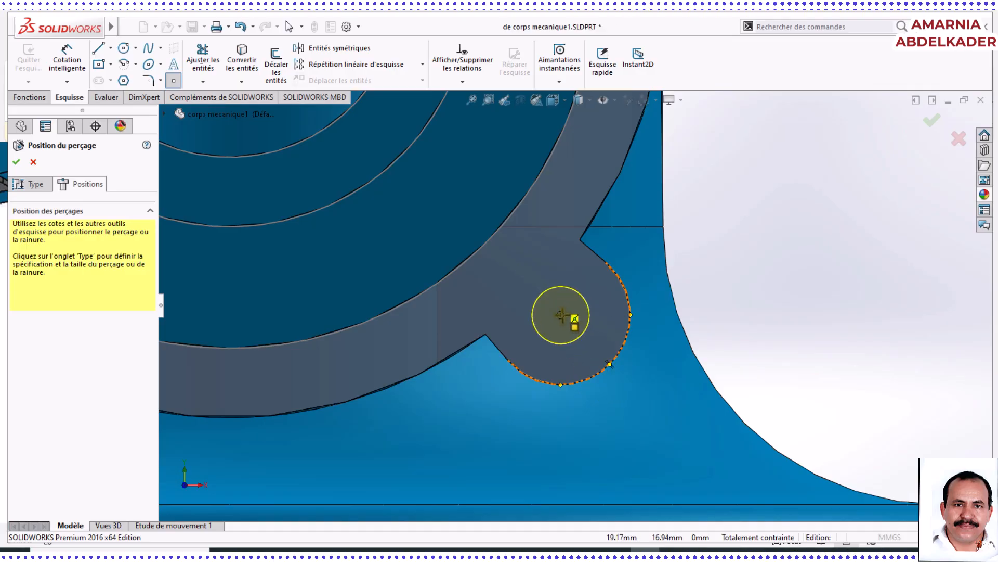
left_click(560, 315)
scroll(466, 359, "up", 5)
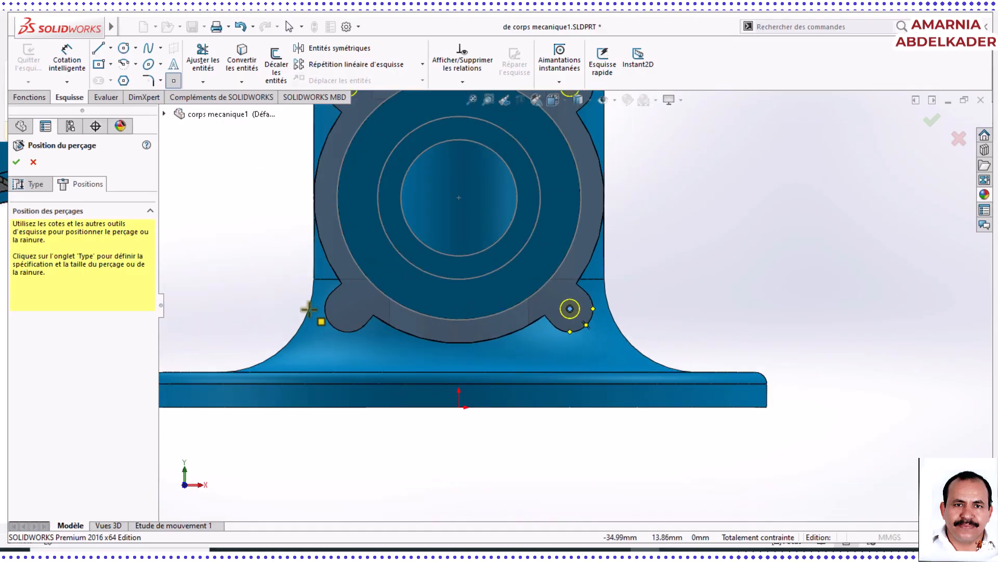
Place the fourth tapped hole at the centre of the flange's lower-left lug and finish the M4x0.7 hole feature.
scroll(312, 312, "down", 6)
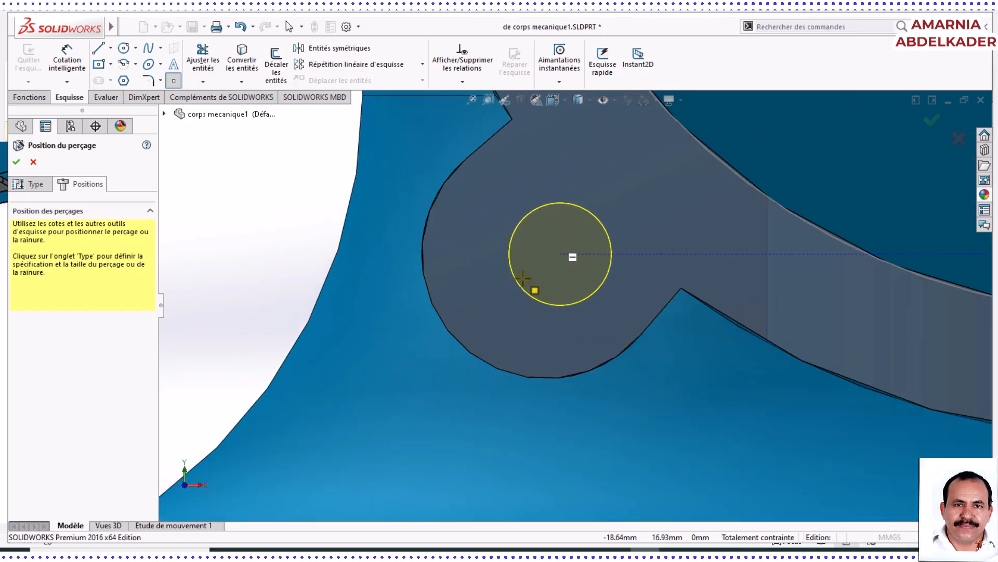
left_click(457, 342)
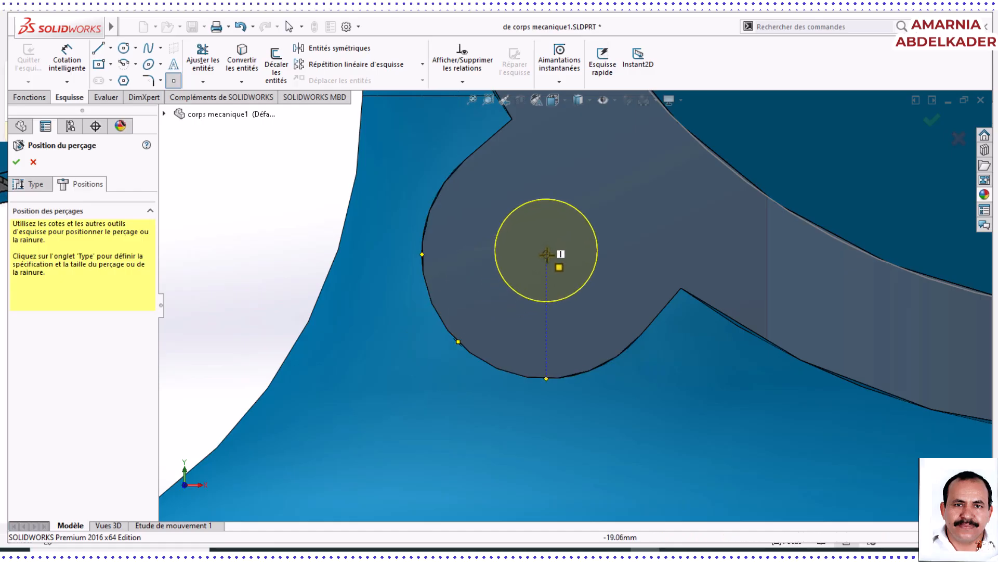
left_click(546, 255)
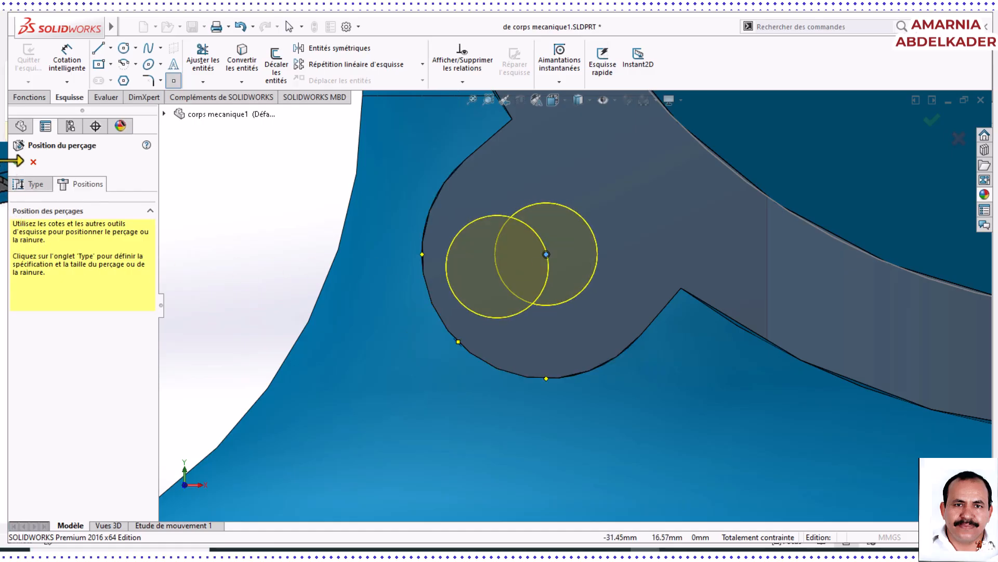
left_click(16, 162)
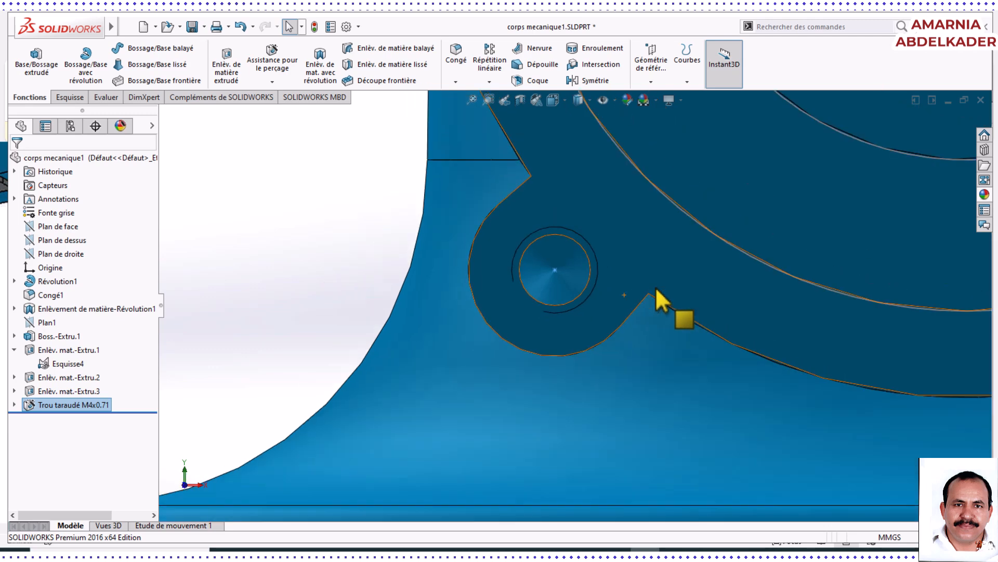
Enable shaded thread representations (Représentations de filetage ombrées) in the document's Habillage display filter.
scroll(567, 239, "down", 6)
middle_click(576, 267)
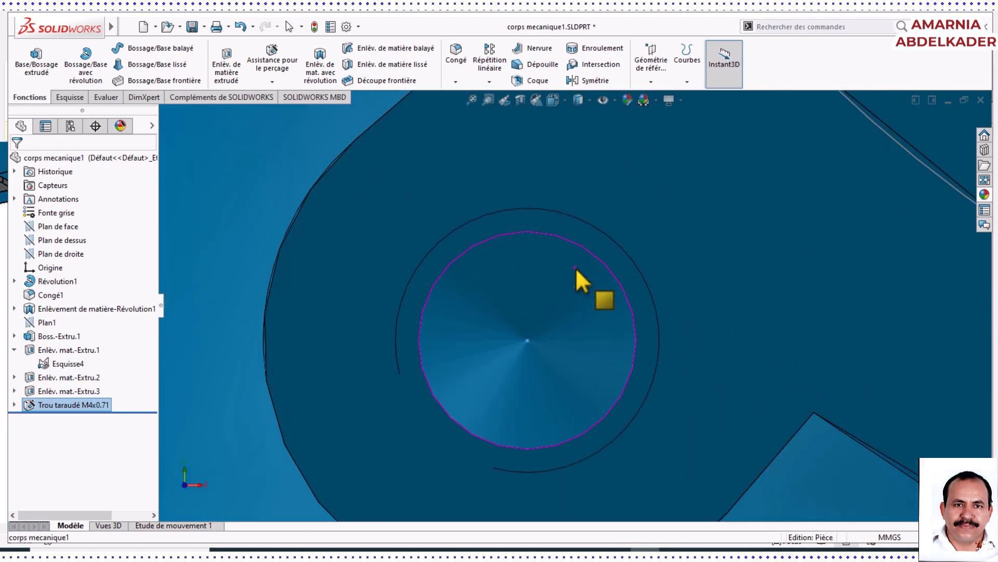
middle_click_drag(576, 267, 487, 289)
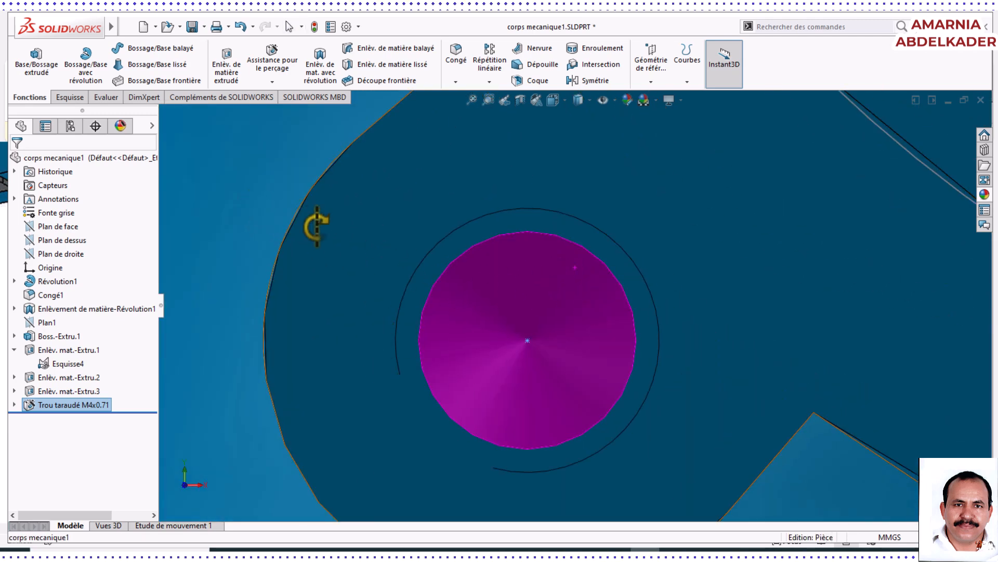
scroll(317, 226, "up", 6)
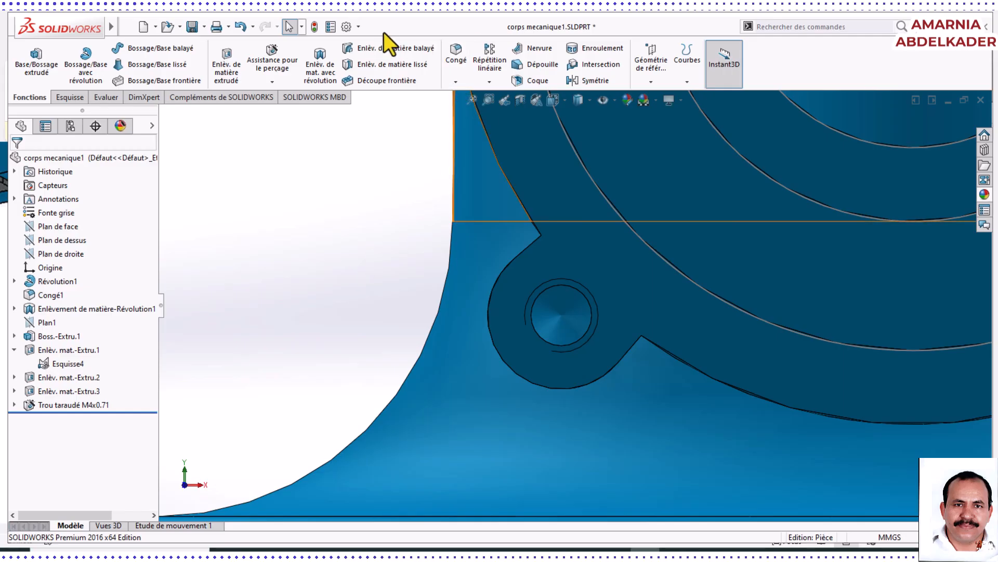
left_click(345, 27)
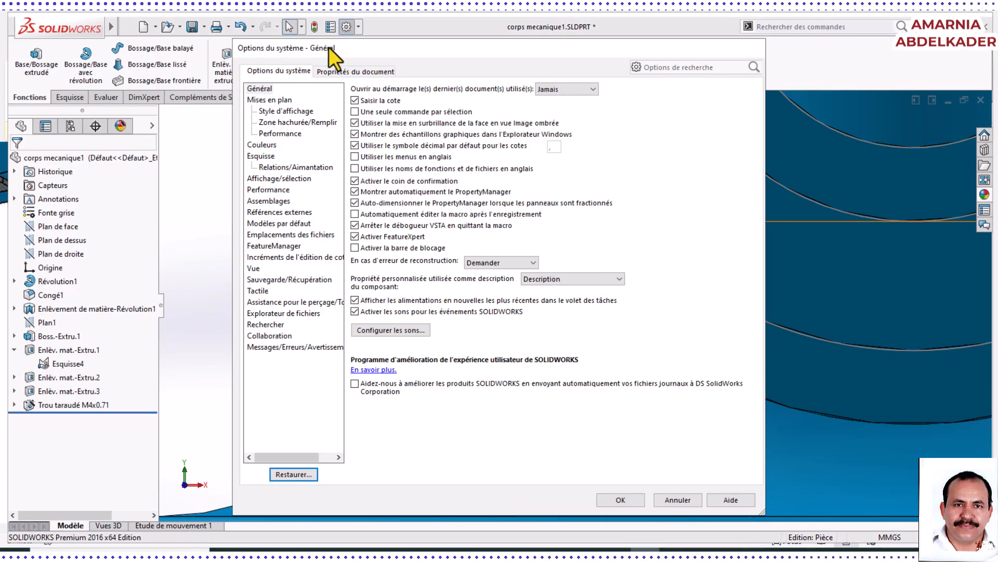
left_click(370, 71)
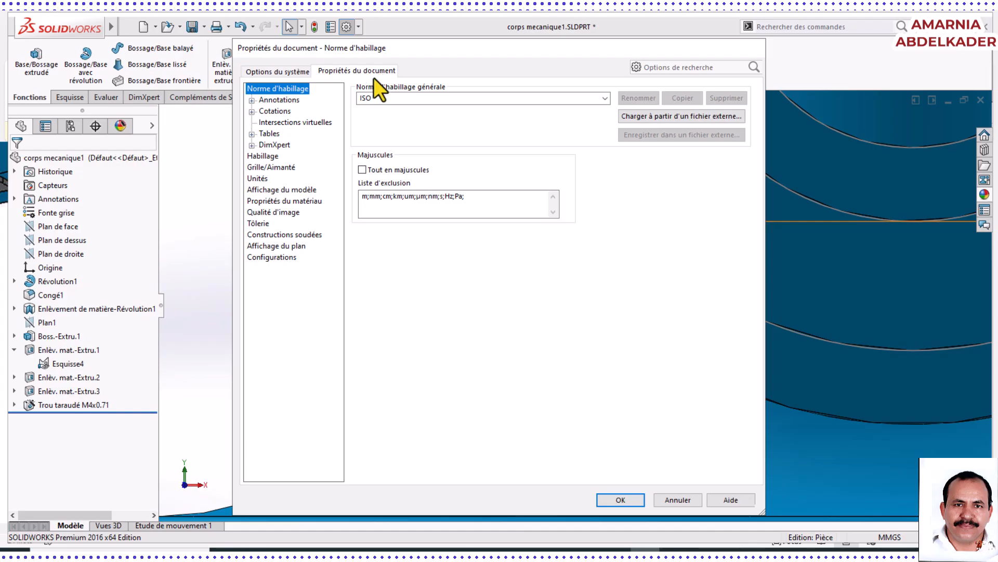
left_click(264, 157)
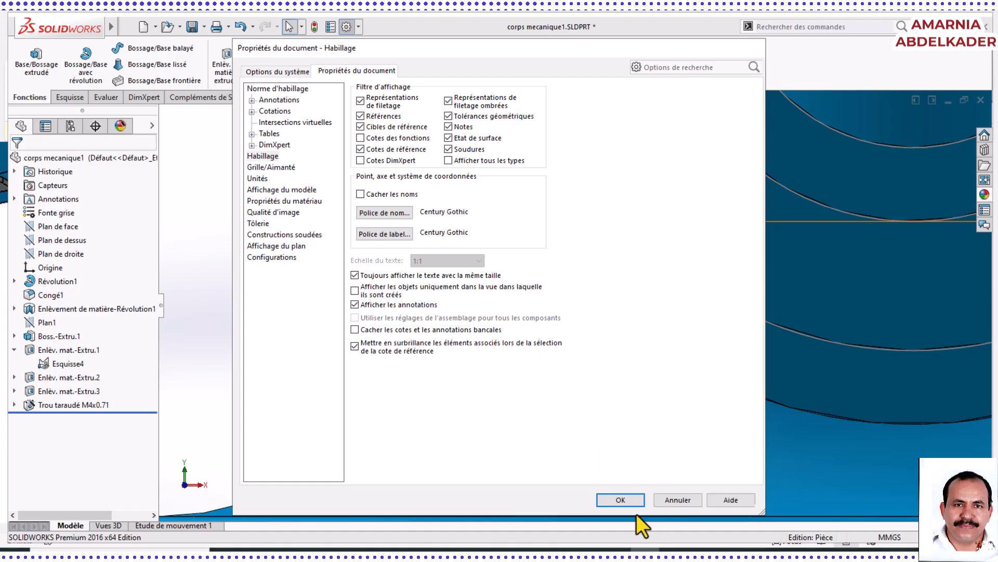
left_click(622, 499)
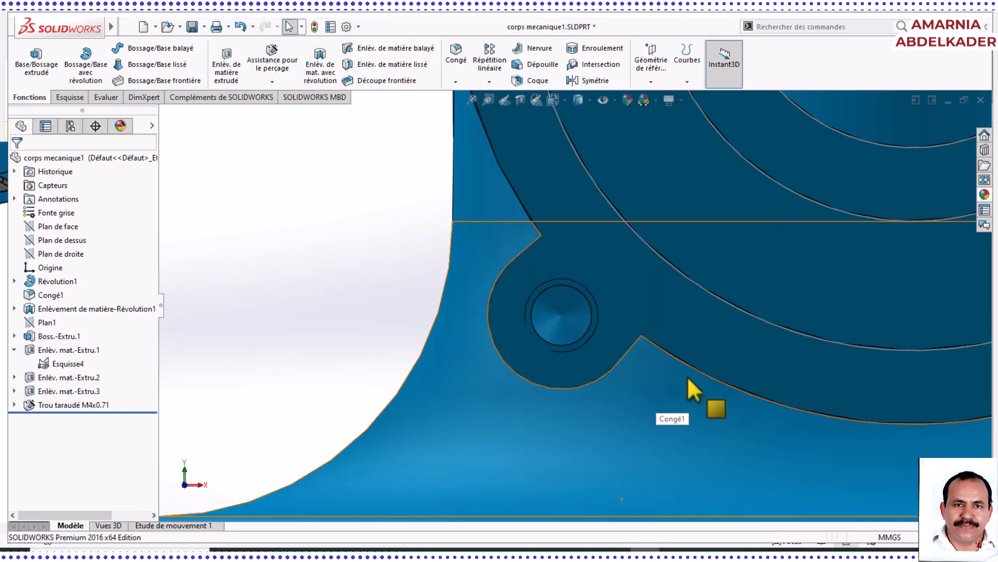
Inspect the threads in the flange lugs and hide Esquisse4, the sketch of the side bore's first cut.
middle_click_drag(688, 376, 718, 366)
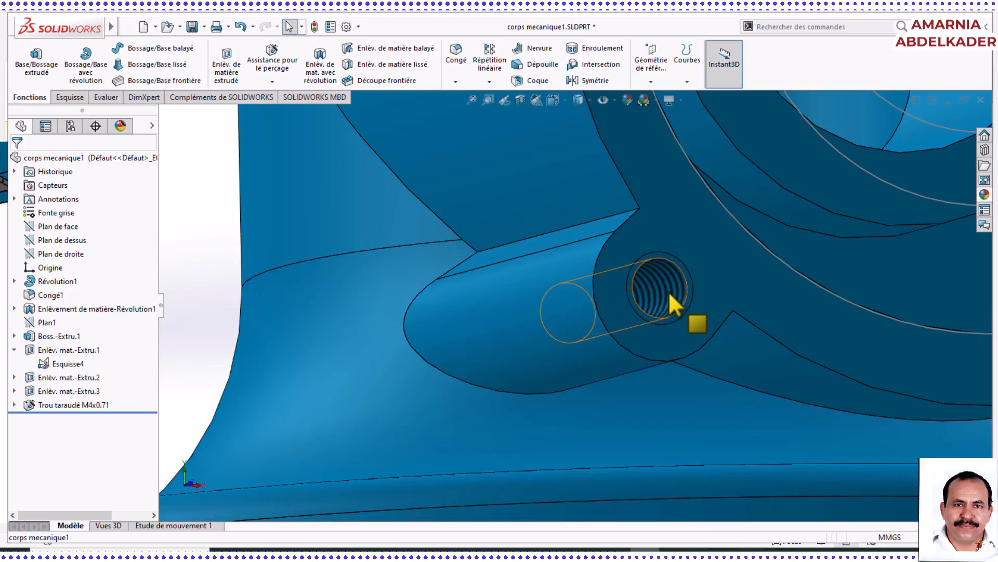
scroll(671, 299, "up", 6)
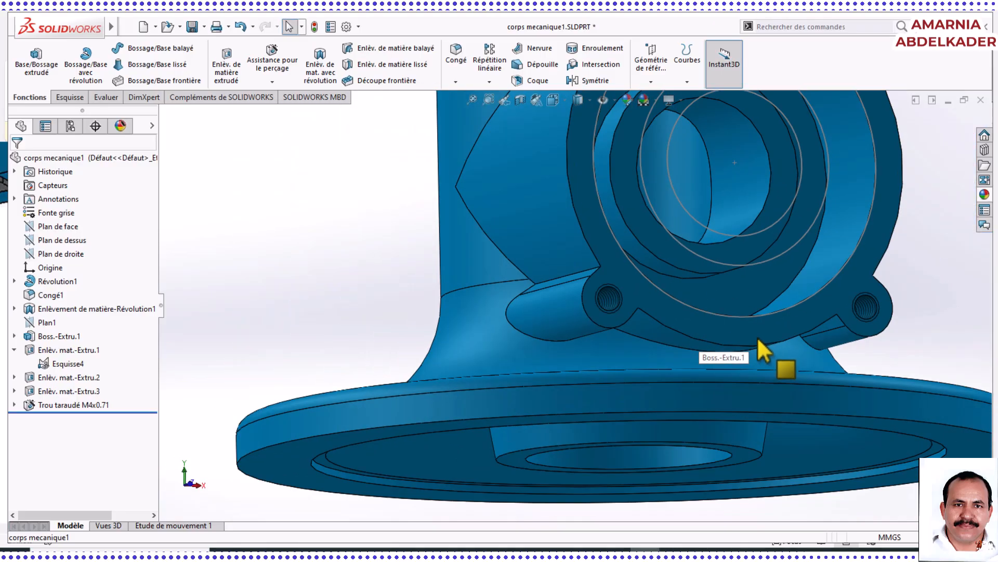
middle_click_drag(687, 334, 778, 276)
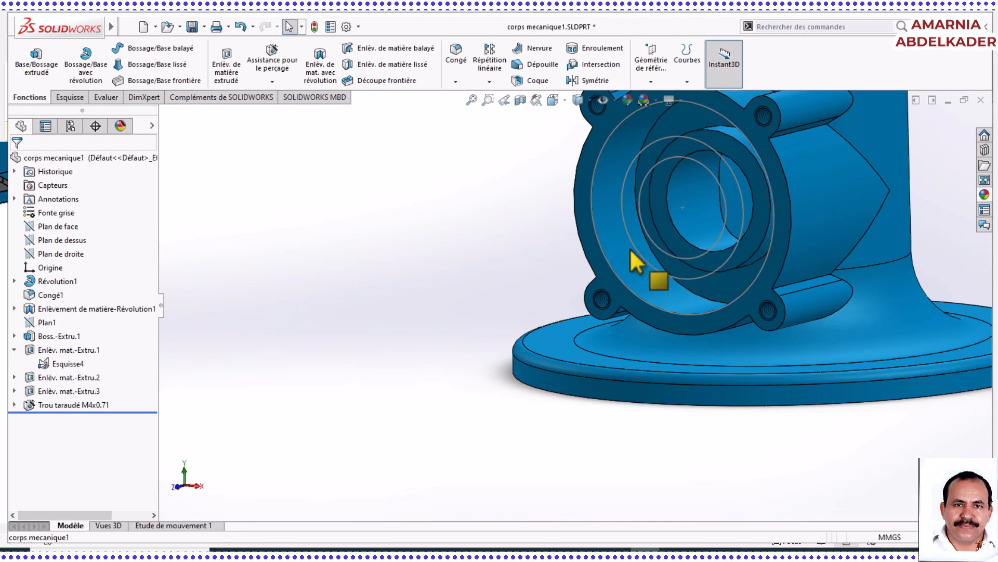
left_click(53, 366)
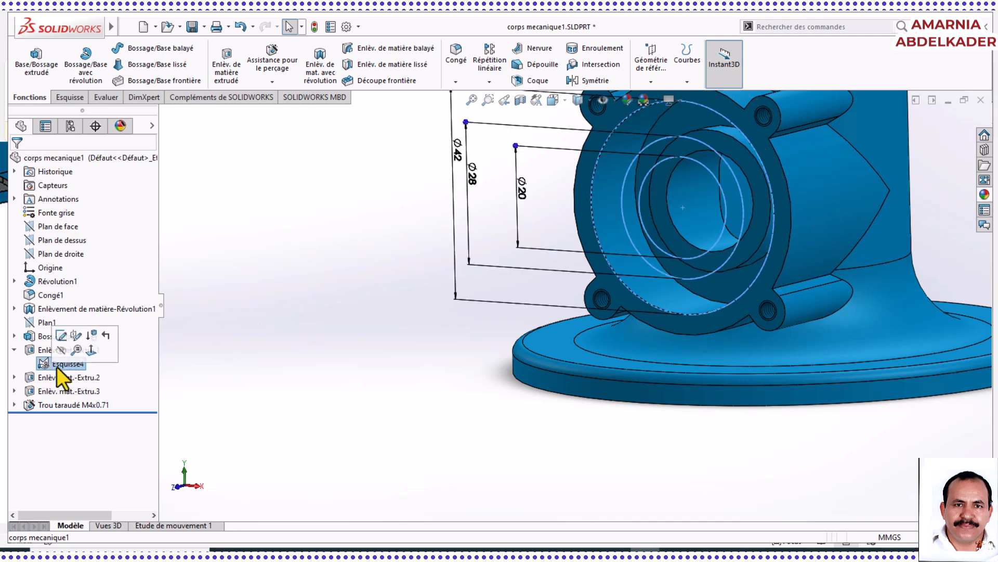
left_click(60, 350)
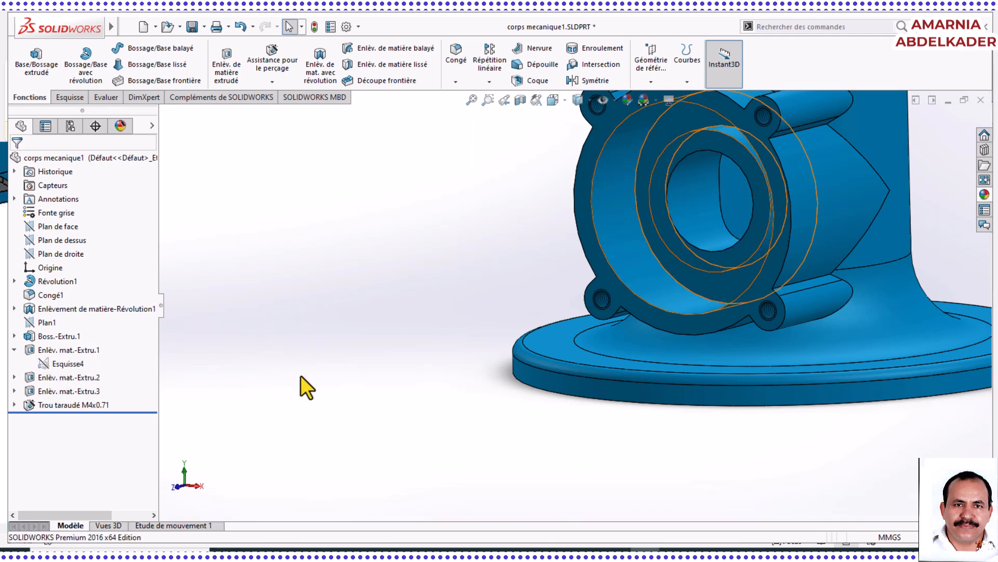
key("f")
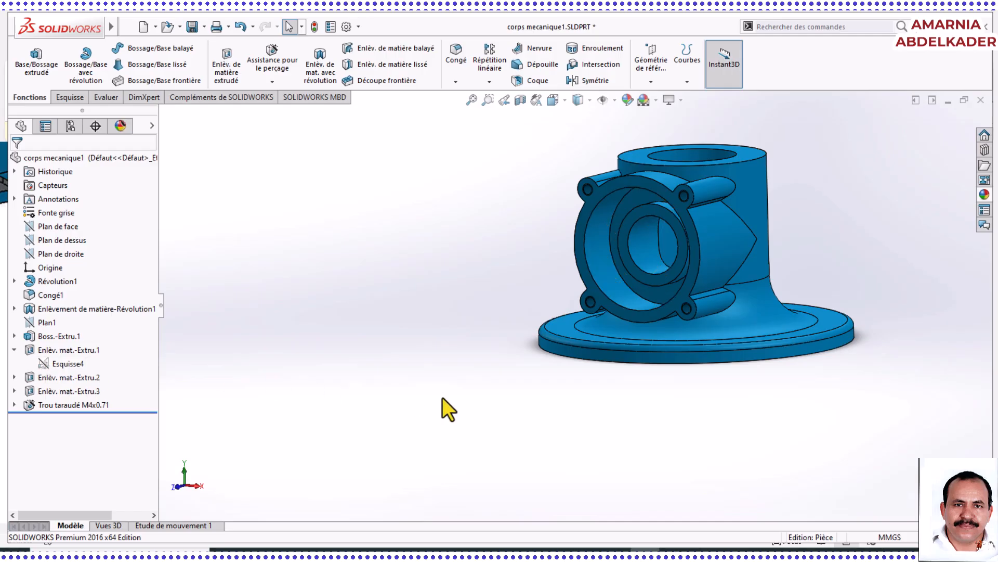
Look over the part from above and examine the plan view and section C-C of the Word drawing for the base's lug holes.
middle_click_drag(447, 408, 614, 350)
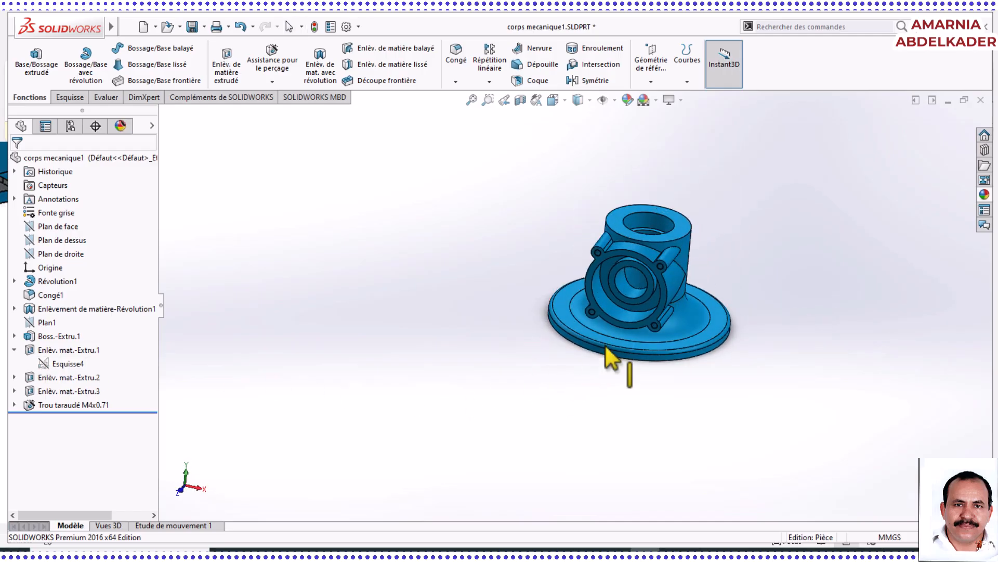
scroll(645, 312, "down", 4)
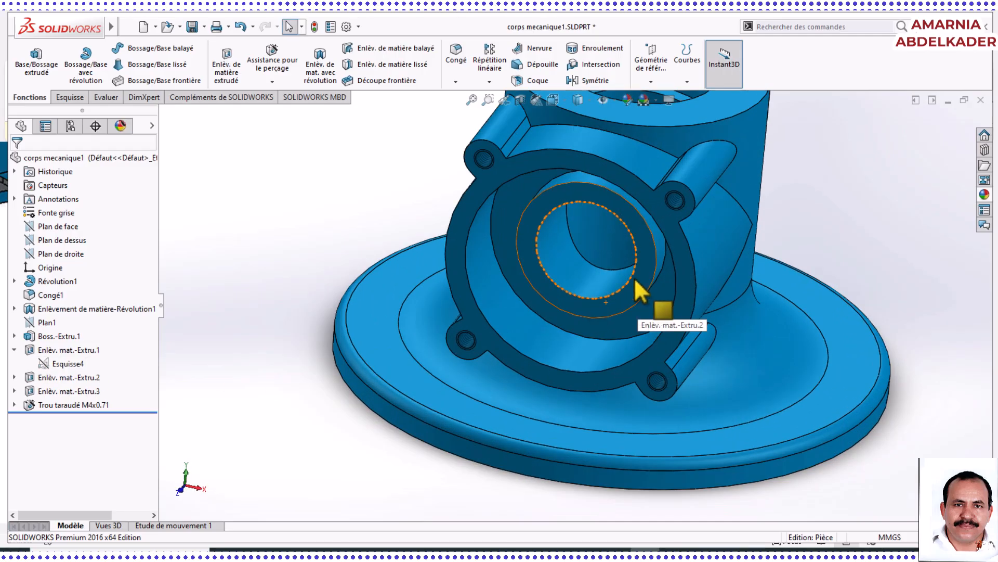
scroll(639, 286, "up", 2)
middle_click_drag(592, 311, 573, 448)
middle_click_drag(635, 201, 623, 252)
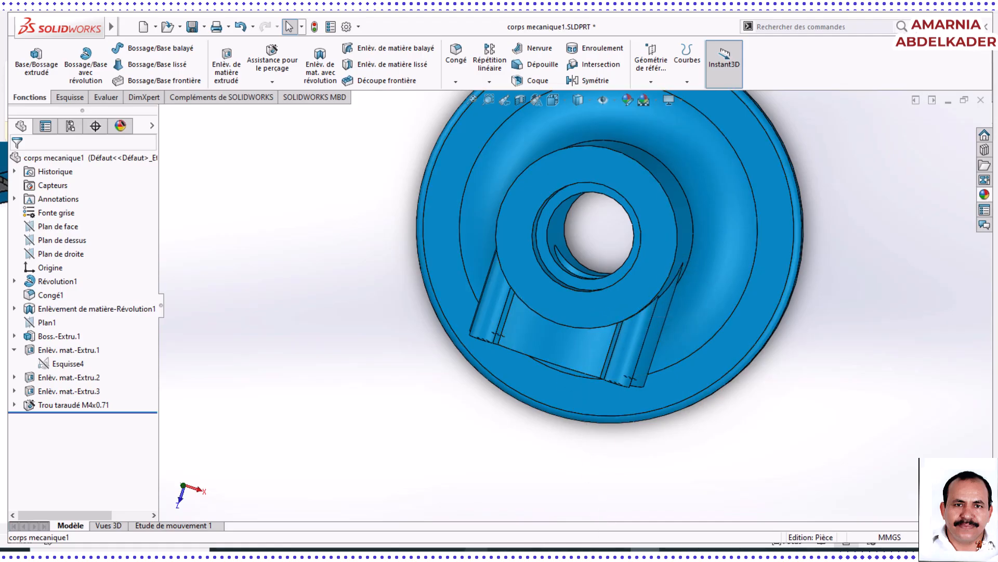
left_click(450, 549)
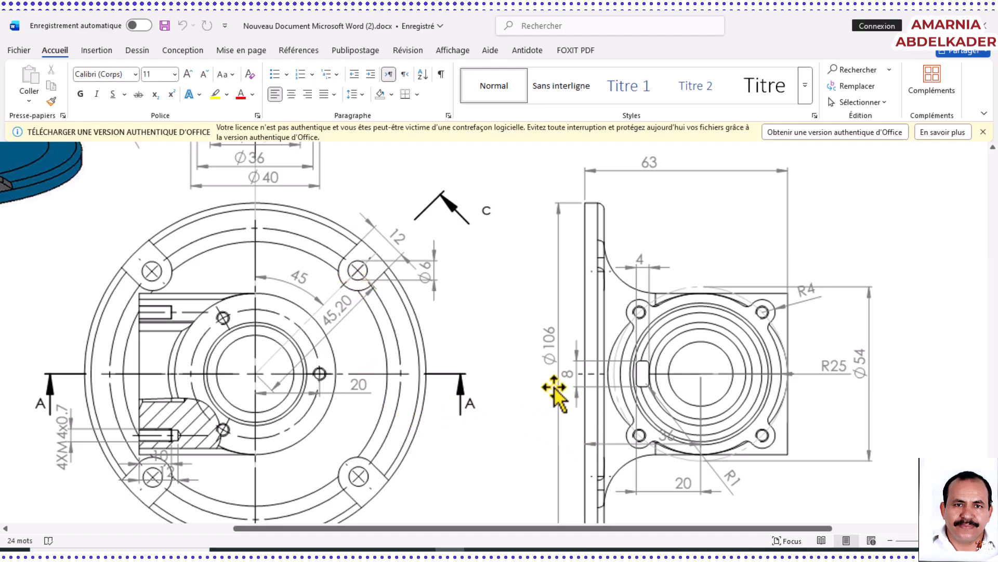
scroll(452, 401, "down", 2)
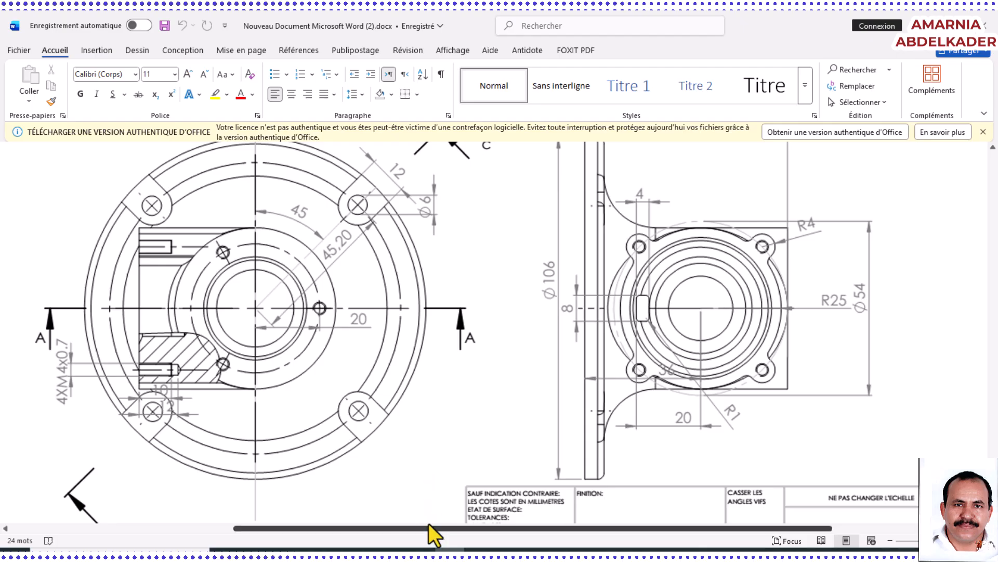
left_click_drag(430, 529, 246, 524)
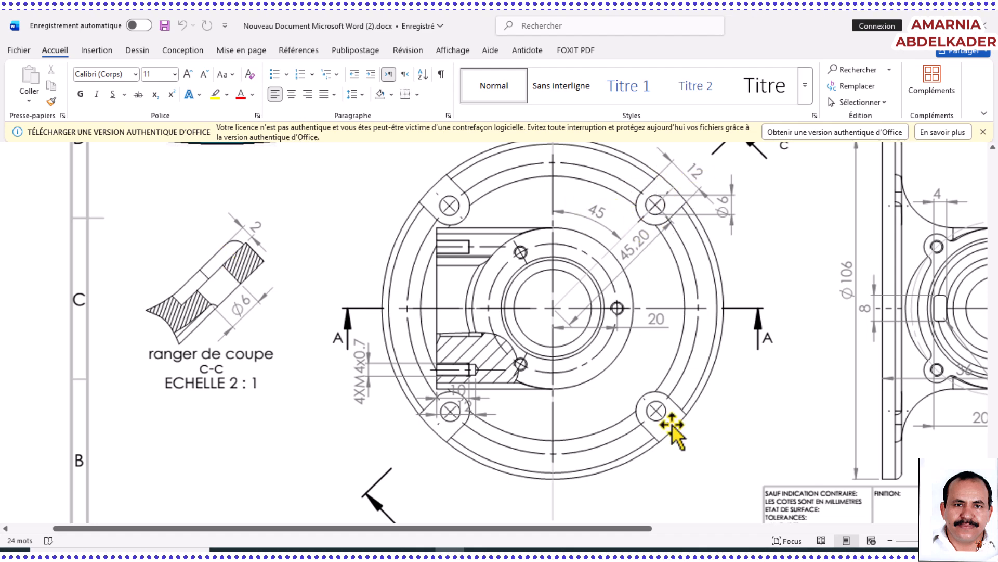
left_click(646, 551)
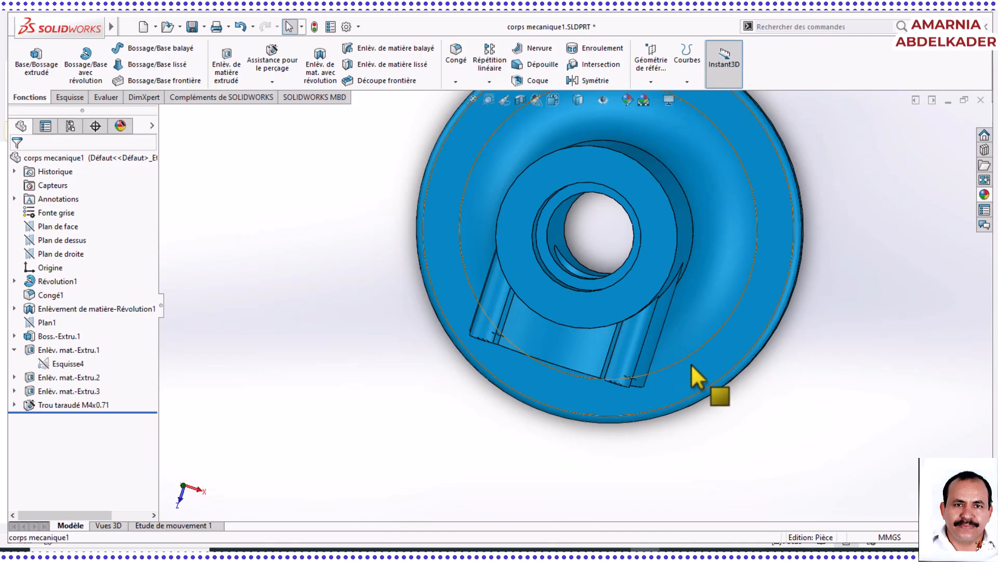
Start a new sketch on the upper face of the round base flange.
scroll(738, 345, "up", 5)
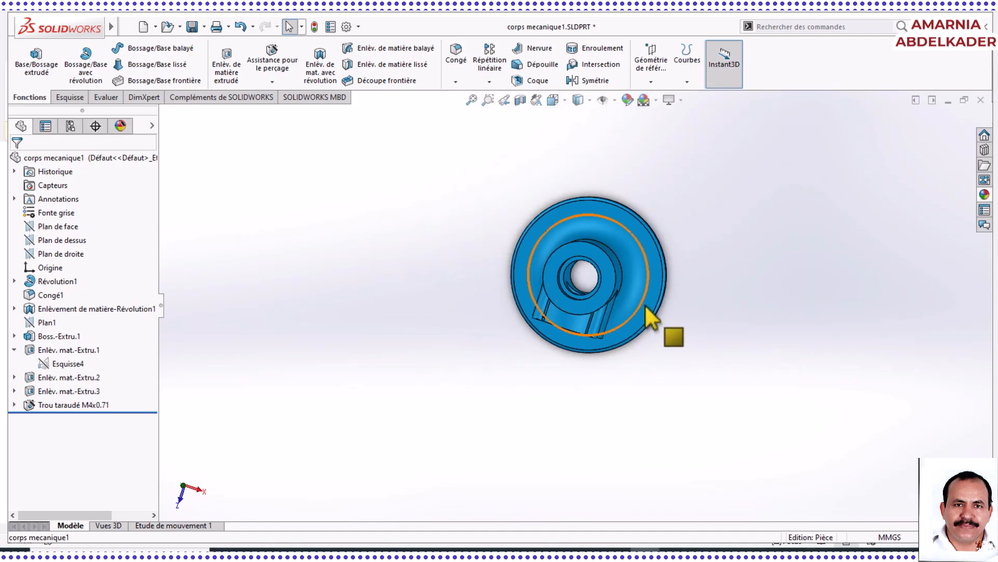
left_click(659, 304)
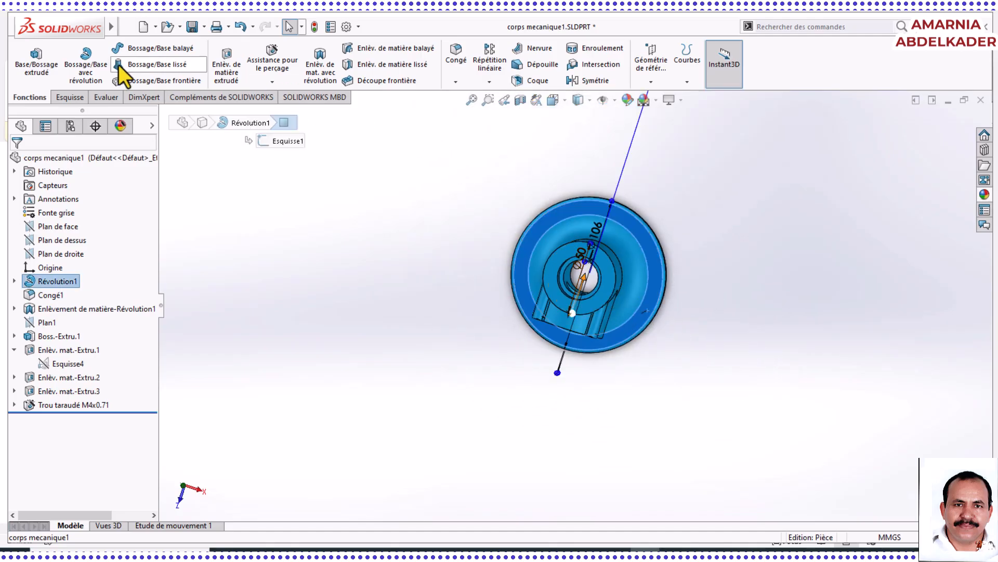
left_click(64, 99)
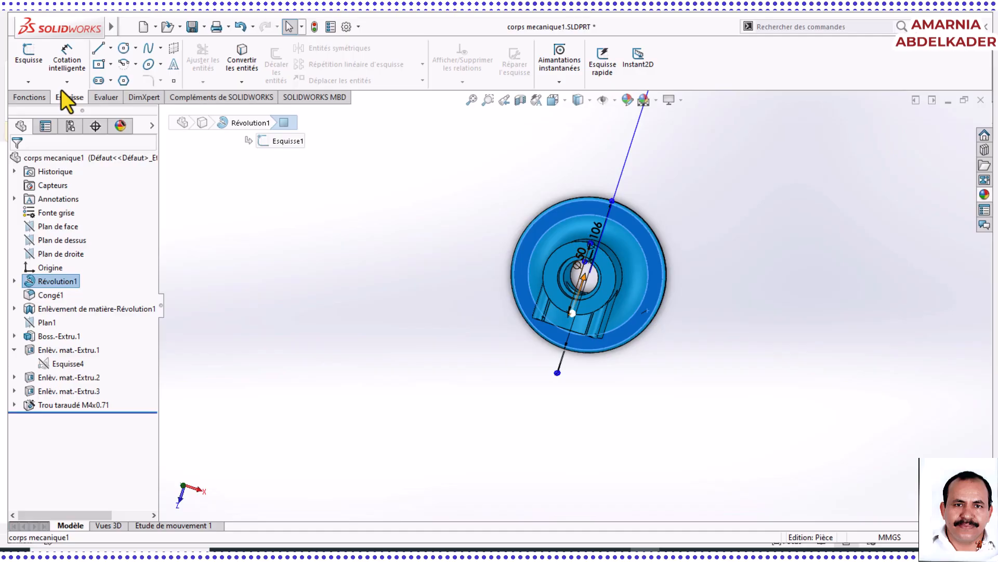
left_click(31, 58)
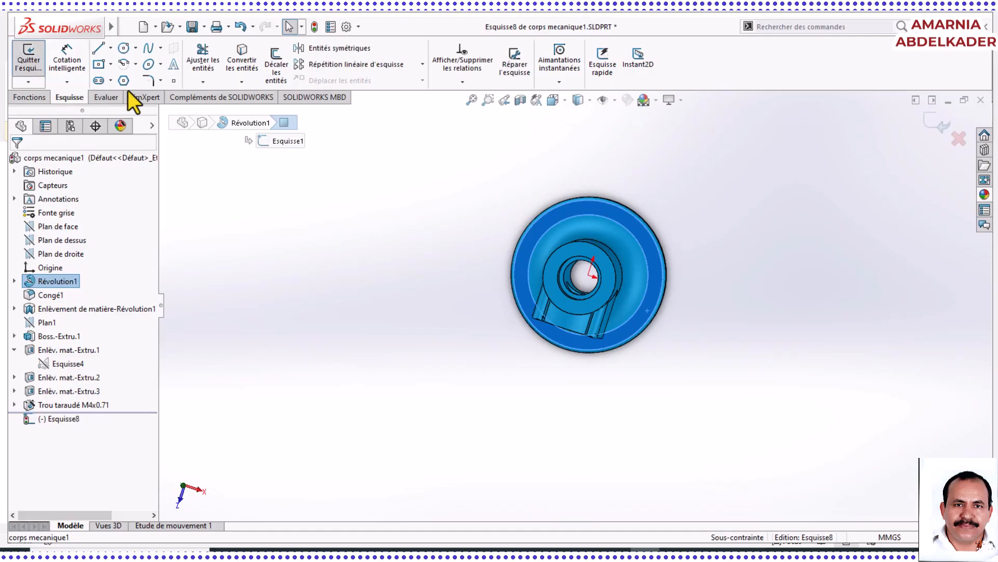
left_click(566, 102)
left_click(625, 167)
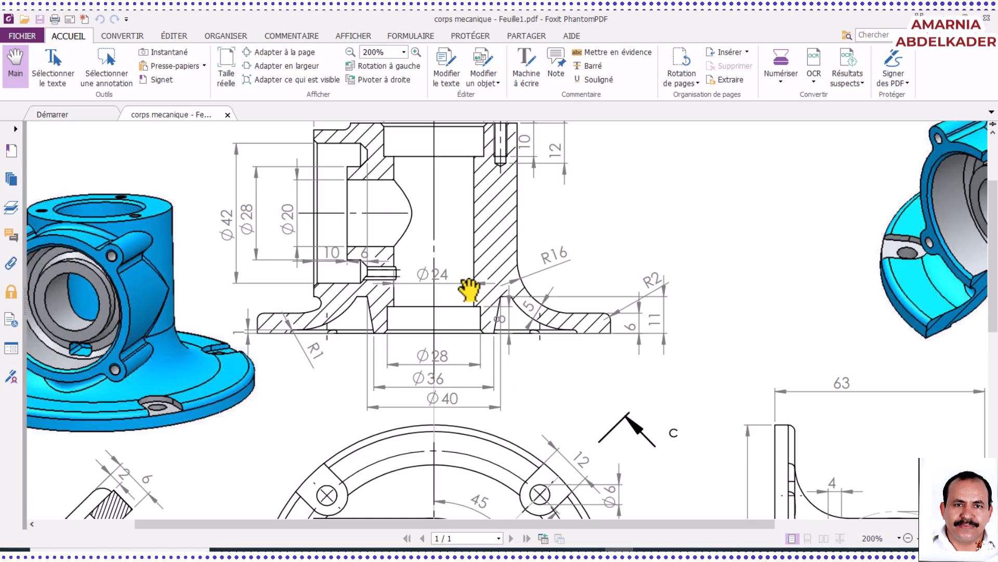
Examine the PDF drawing for the position, thread size and depths of the three tapped holes in the cylinder's top face.
scroll(469, 287, "up", 3, "ctrl")
scroll(473, 302, "down", 3)
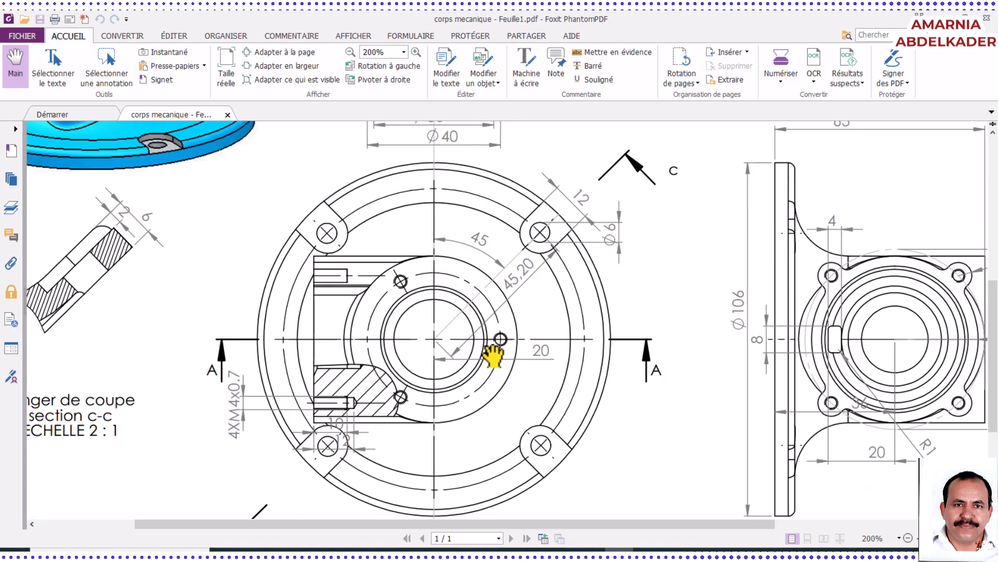
scroll(493, 357, "up", 5, "ctrl")
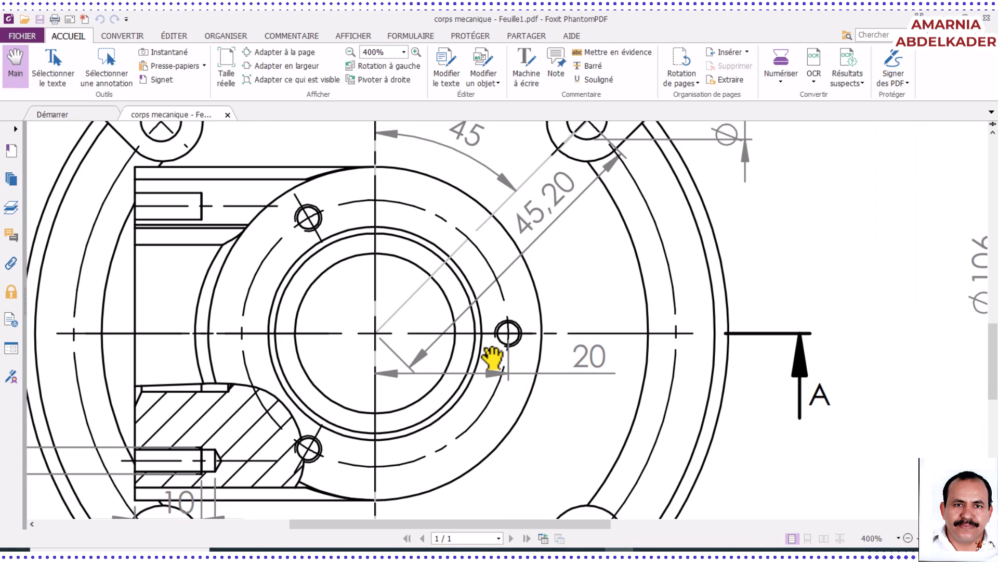
scroll(494, 356, "down", 2, "ctrl")
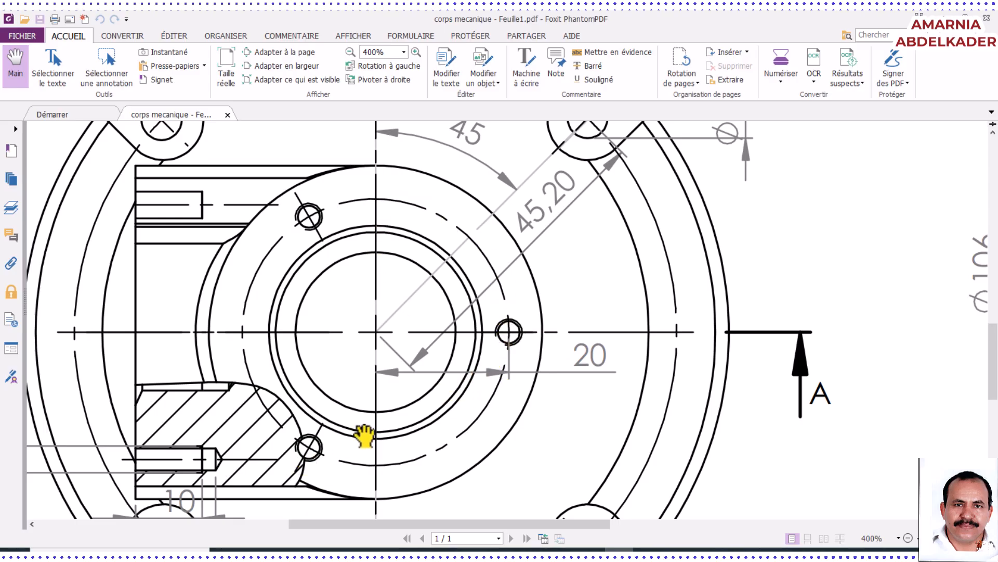
scroll(440, 398, "up", 10)
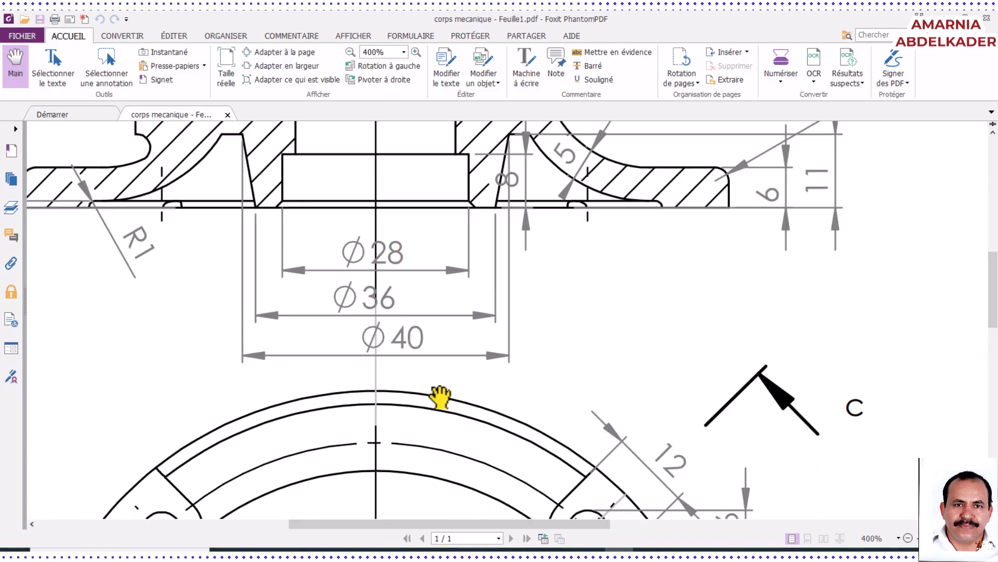
scroll(439, 398, "down", 10)
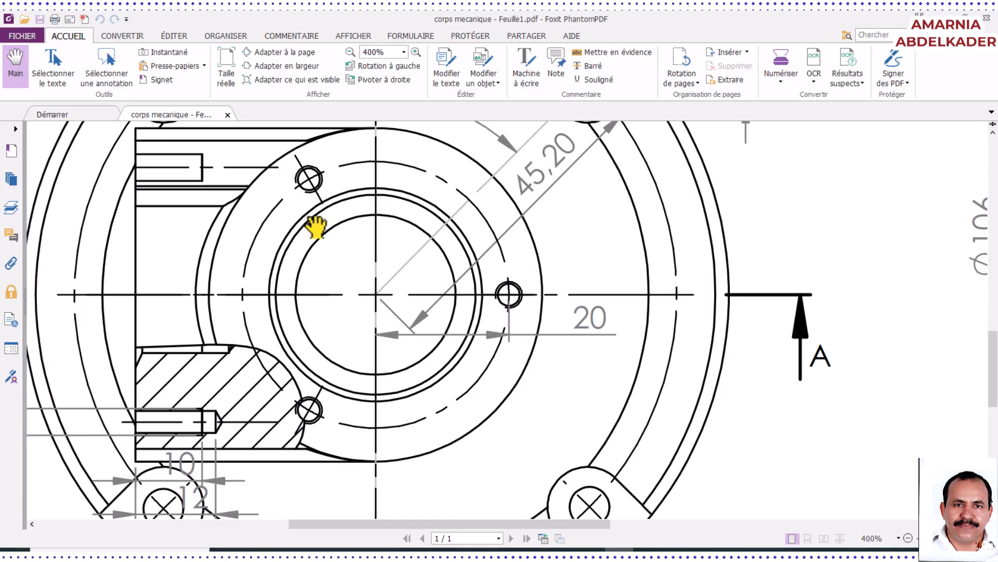
scroll(470, 279, "up", 1)
scroll(469, 280, "up", 15)
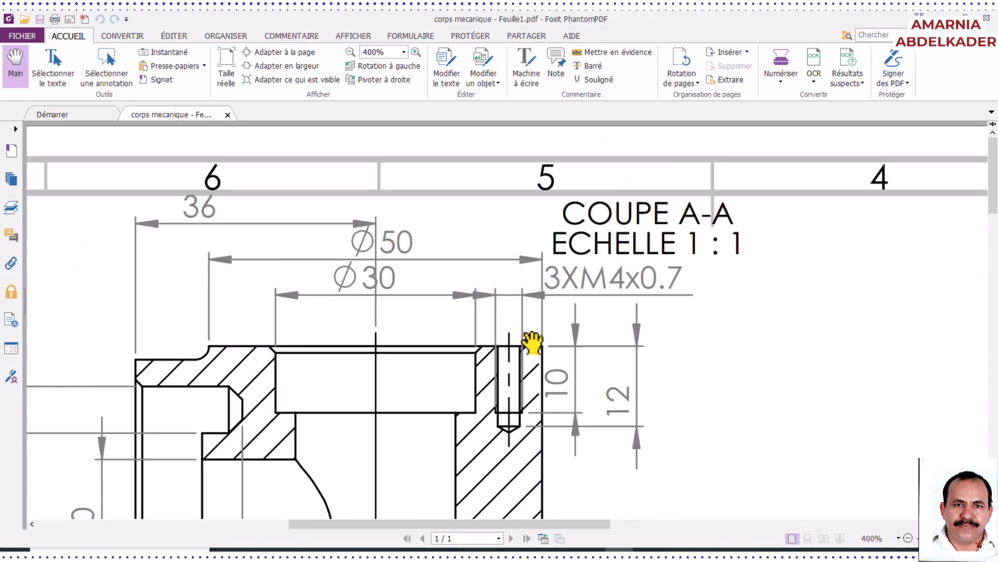
In SolidWorks, specify an Ansi Metric M4x0.7 blind tapped hole with 12 mm drill depth and 10 mm thread depth in the Hole Wizard.
scroll(531, 338, "down", 2)
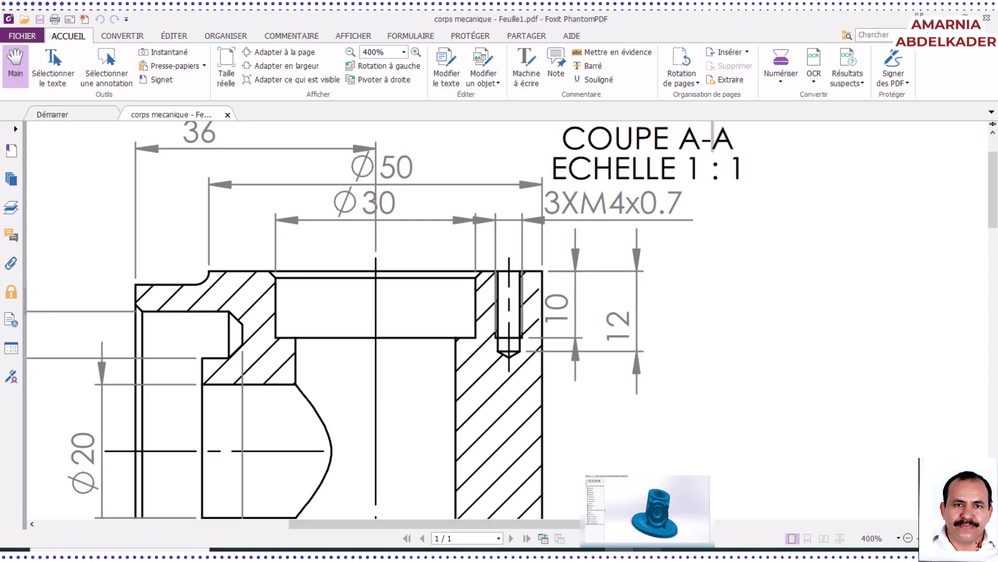
left_click(648, 550)
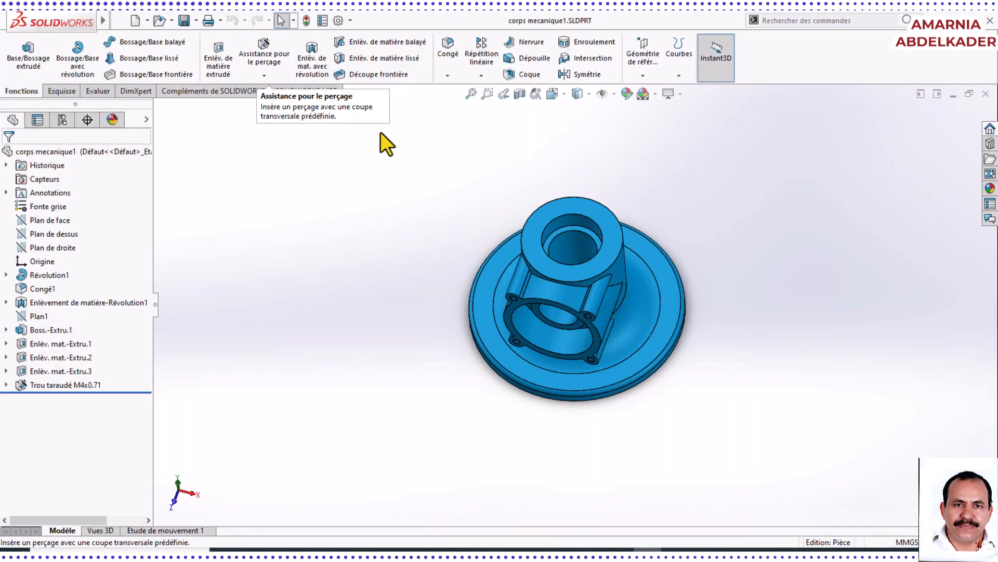
scroll(598, 212, "down", 3)
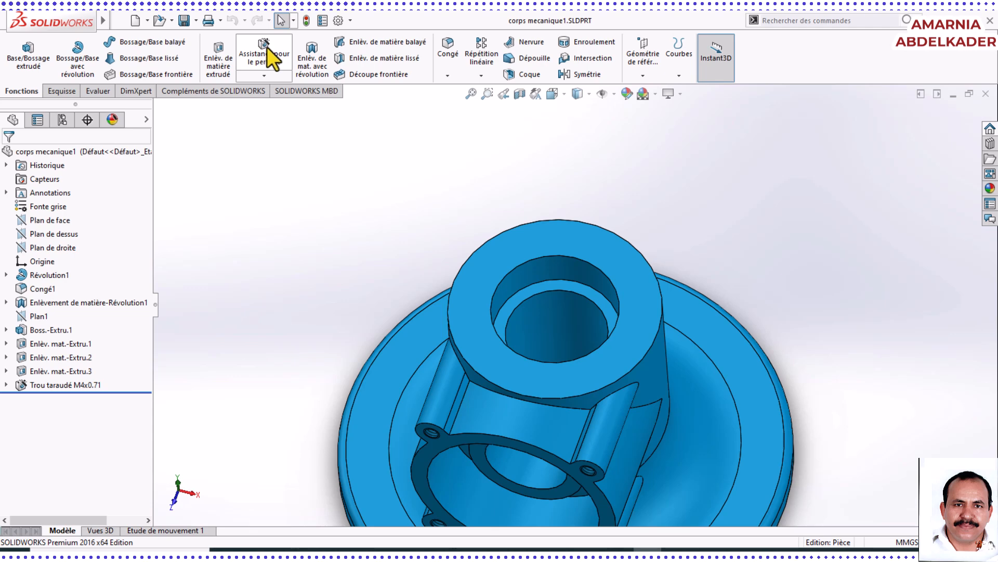
left_click(267, 54)
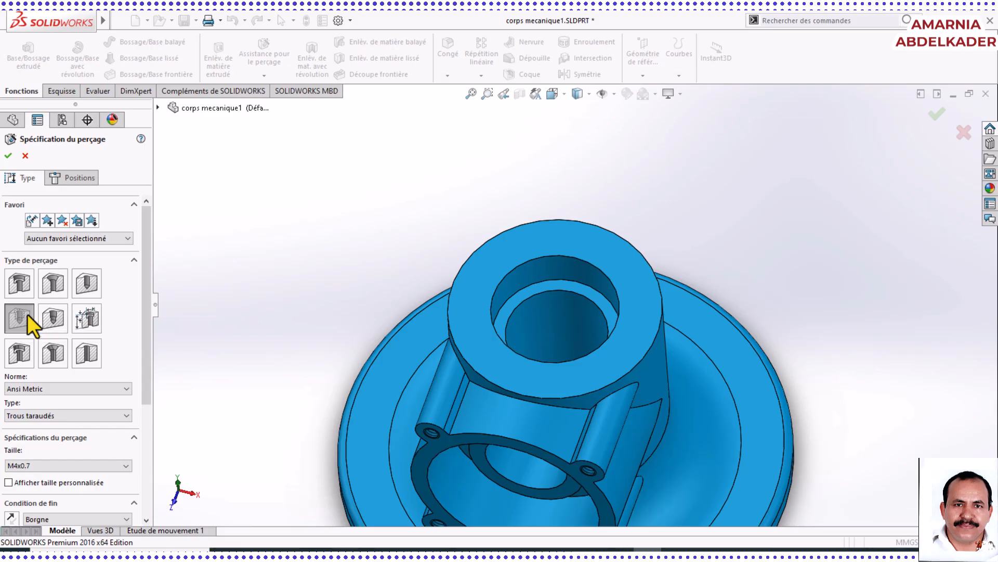
scroll(27, 313, "down", 3)
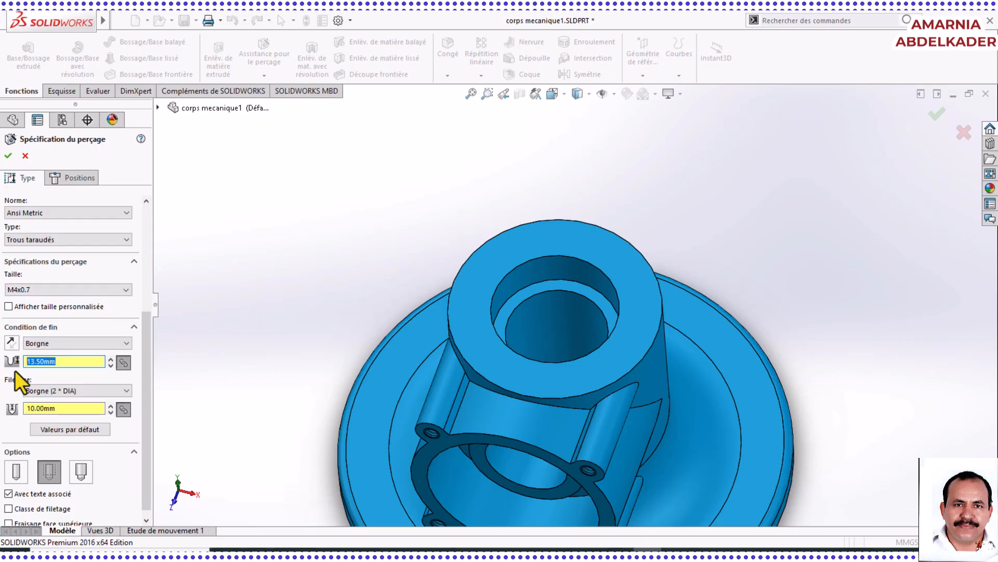
left_click(41, 408)
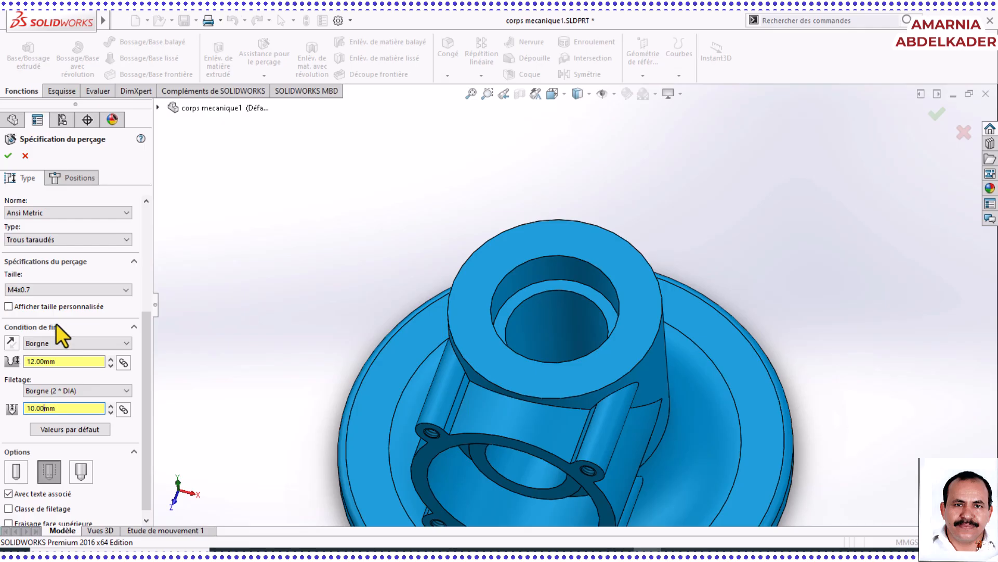
scroll(57, 323, "down", 1)
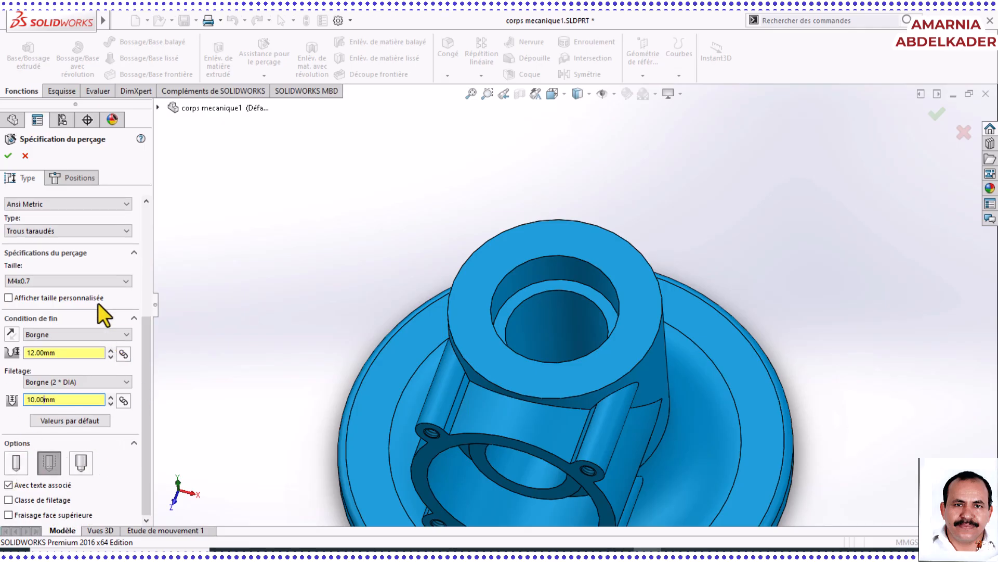
Choose the cylinder's annular top face for positioning the tapped hole and view the part from above.
left_click(70, 178)
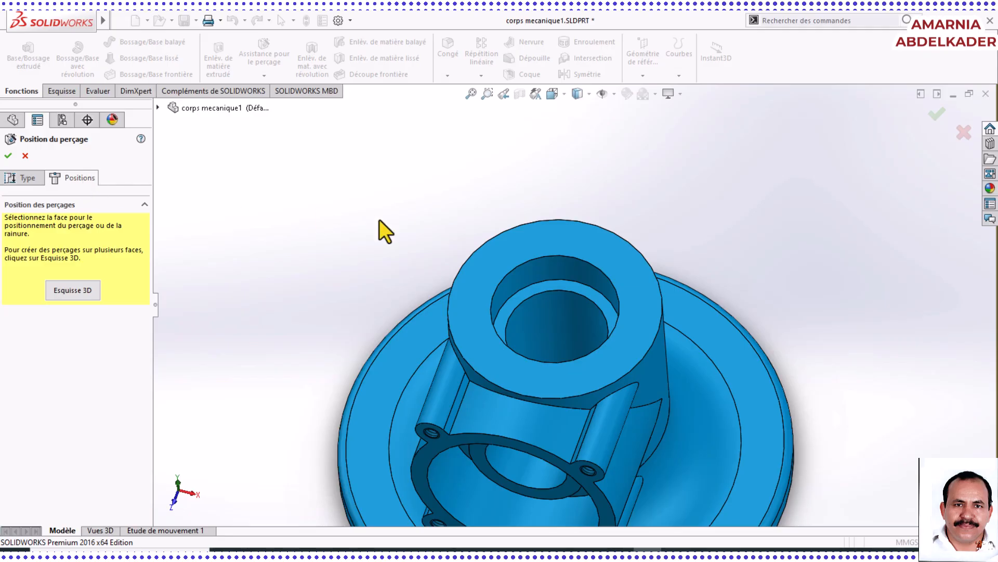
left_click(584, 253)
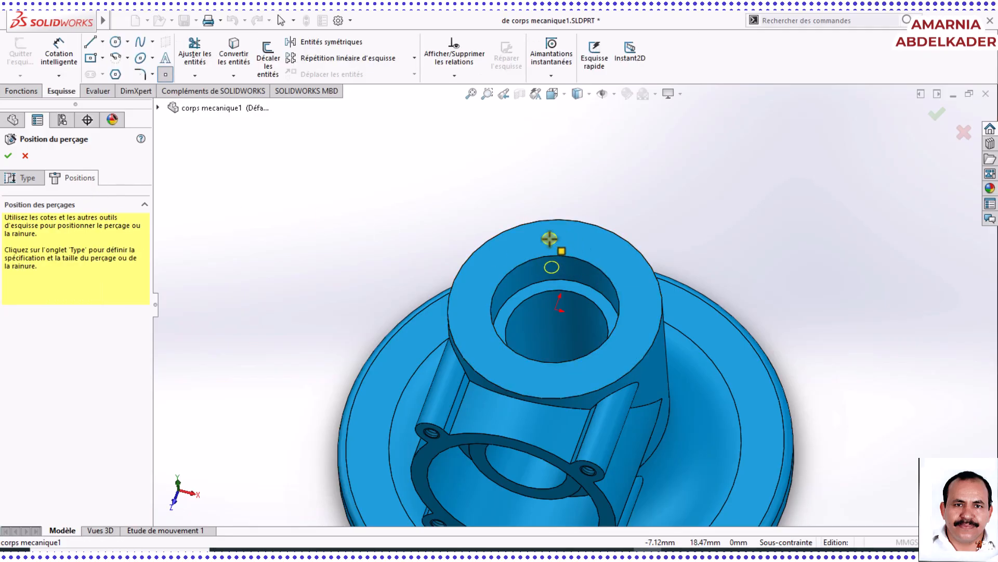
left_click(556, 93)
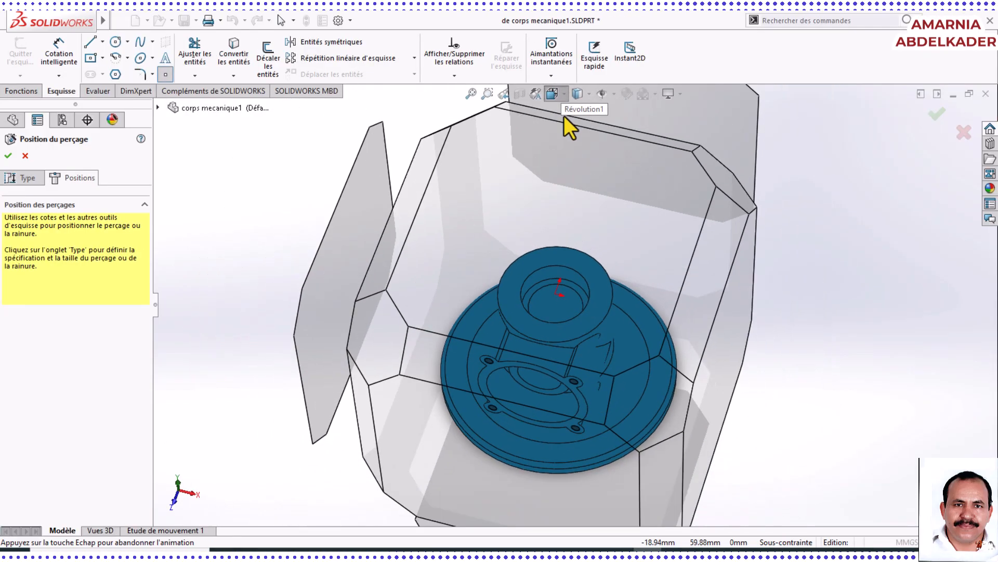
left_click(618, 172)
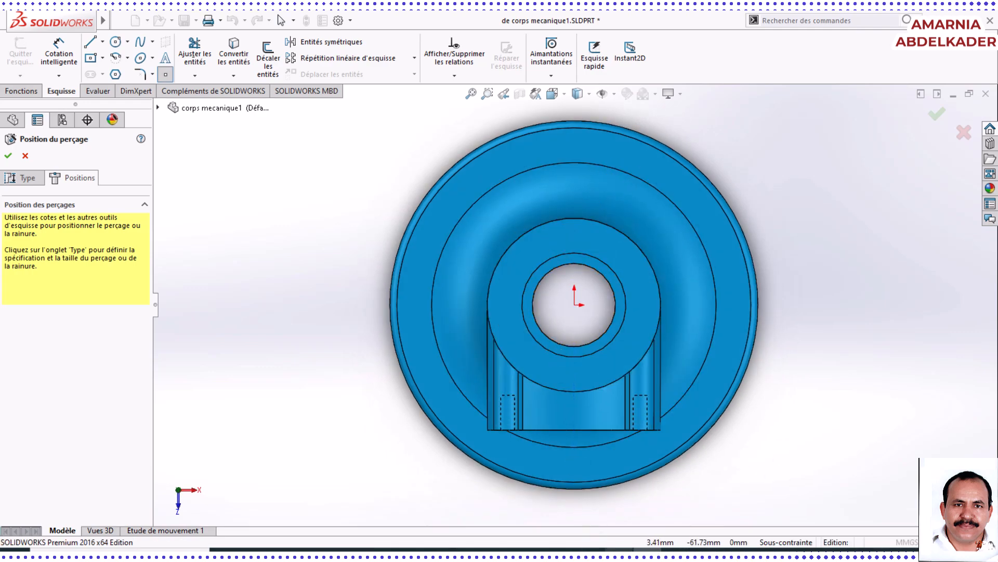
Examine the plan view of the PDF drawing for the radial position of the three tapped holes, and return to the part.
left_click(619, 507)
scroll(426, 408, "down", 5)
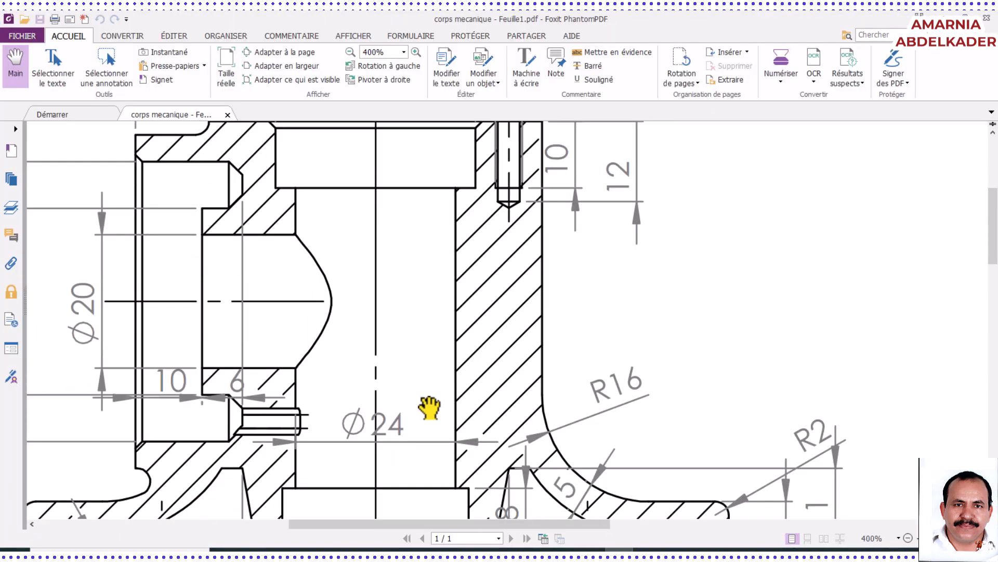
scroll(429, 409, "down", 12)
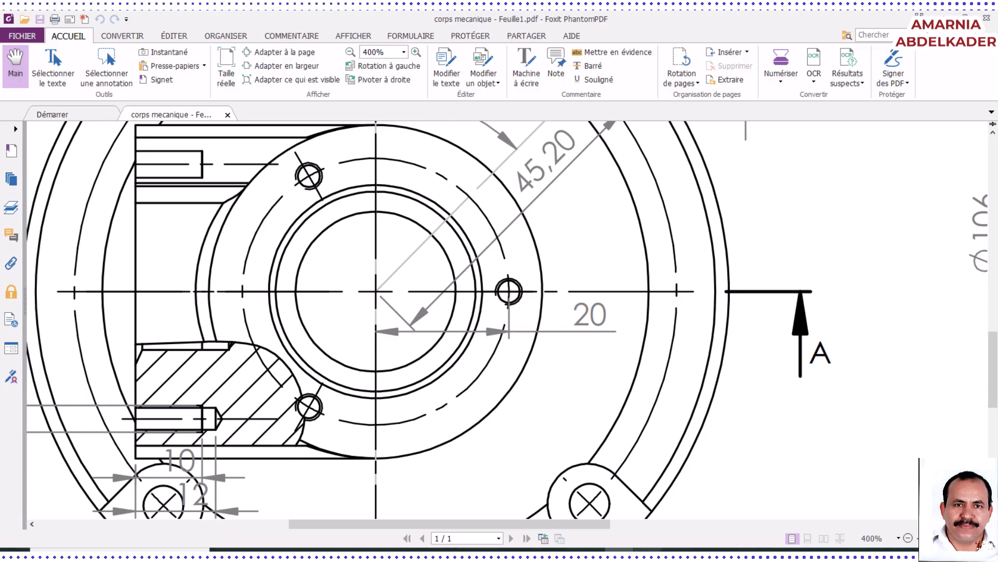
mouse_move(649, 550)
left_click(649, 502)
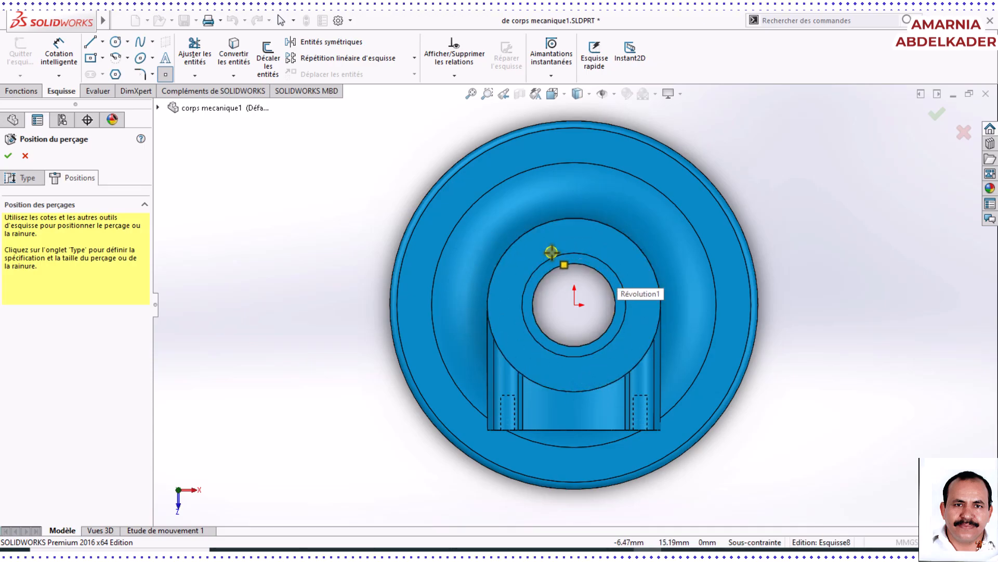
Sketch a circle about 39.2 mm in diameter on the cylinder's top face, centred on the origin.
scroll(580, 258, "down", 5)
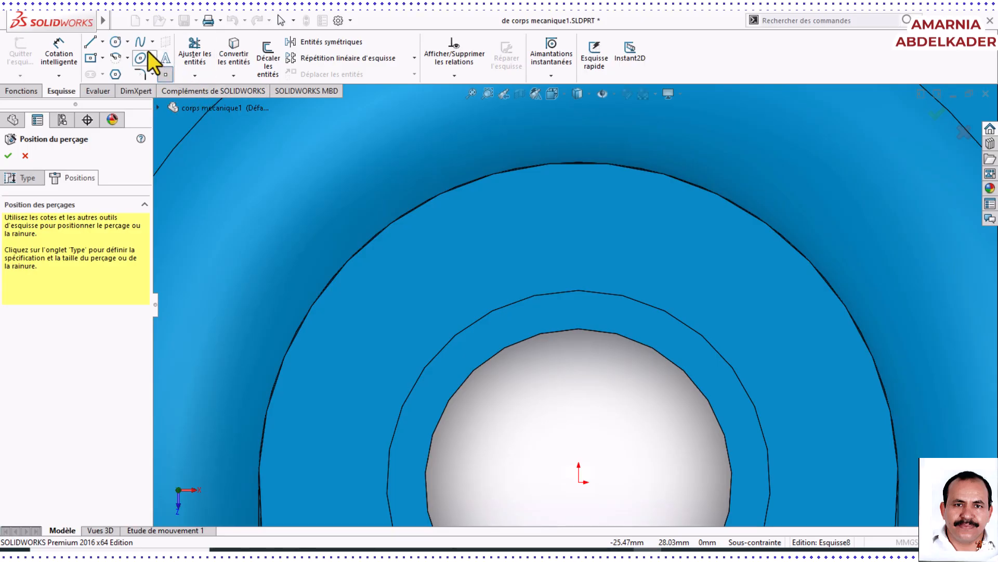
left_click(117, 40)
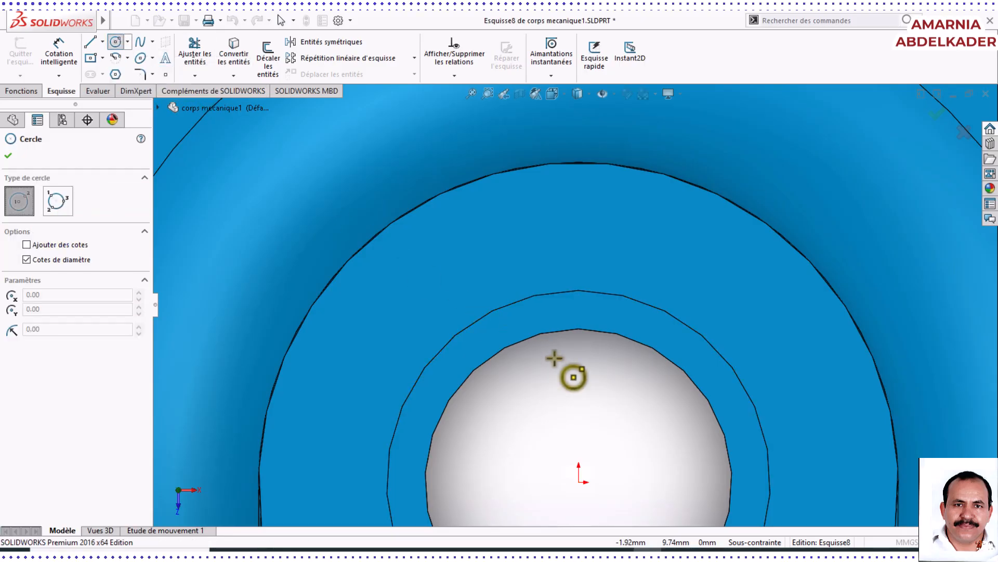
scroll(556, 358, "down", 2)
scroll(565, 385, "up", 2)
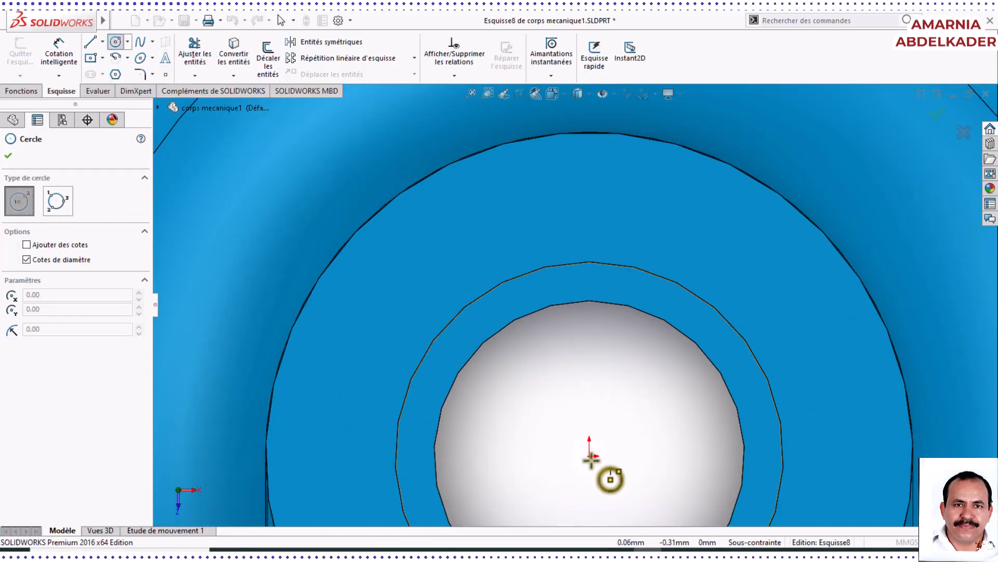
left_click(590, 456)
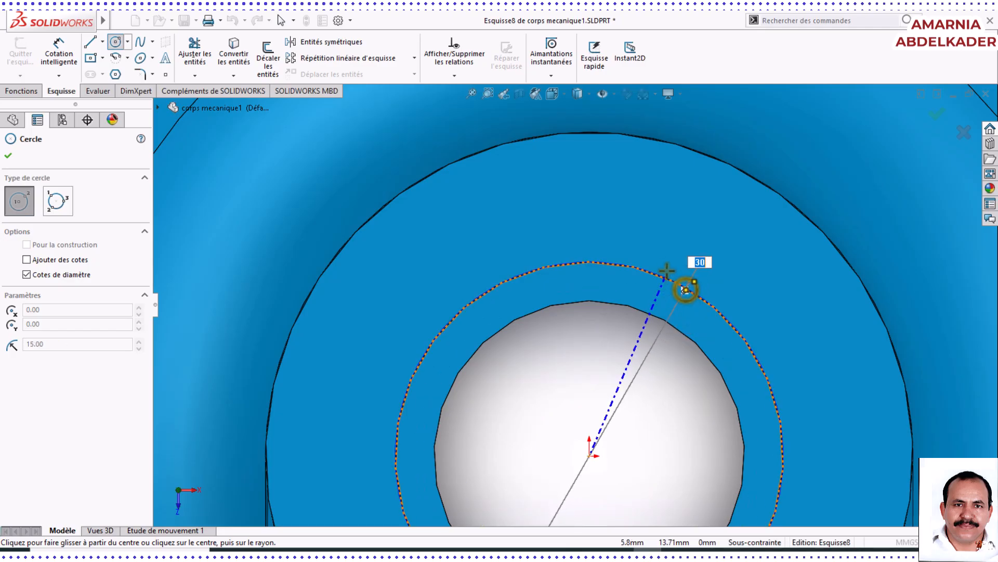
left_click(675, 216)
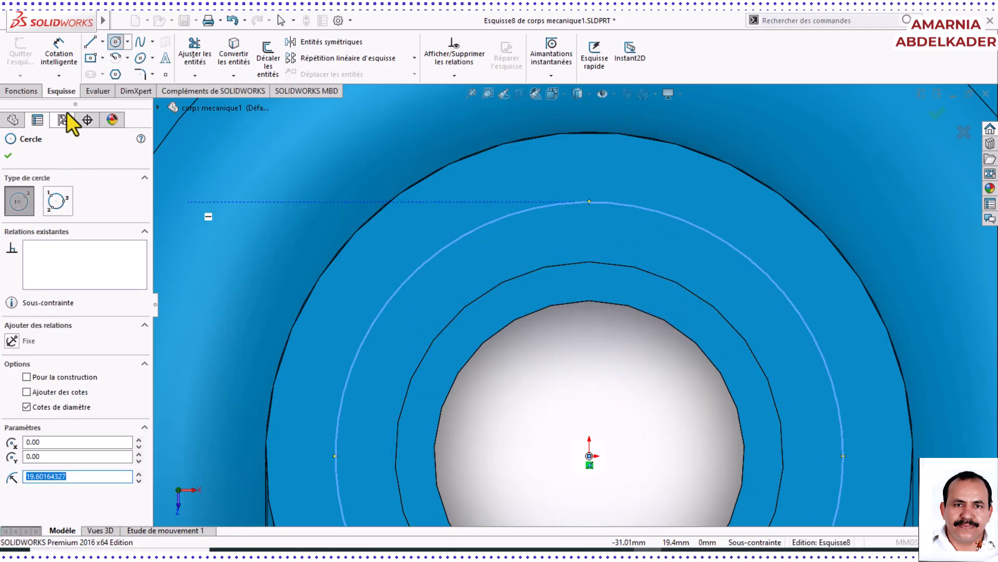
Dimension the sketched circle's diameter at 40 mm.
left_click(74, 49)
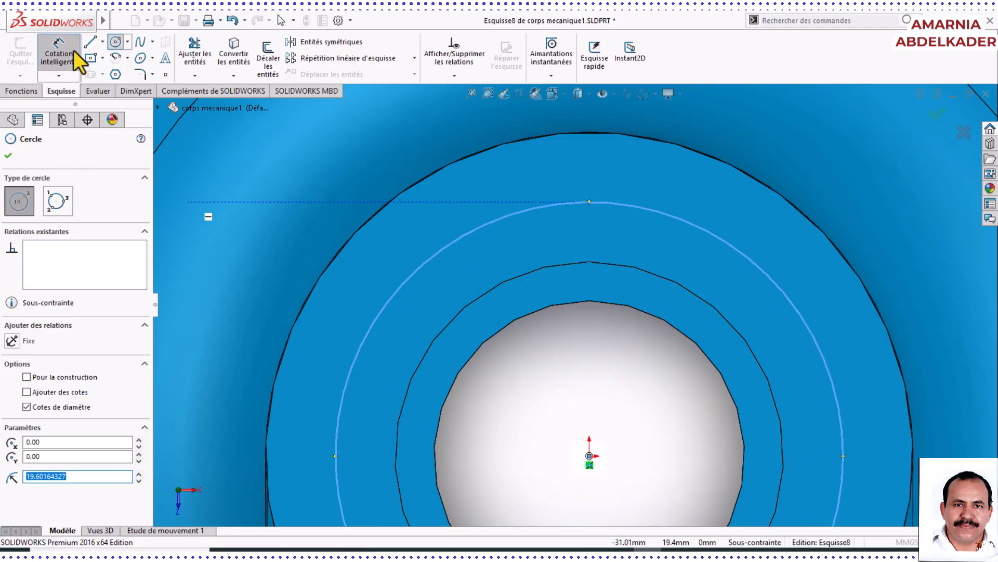
left_click(426, 269)
left_click(265, 252)
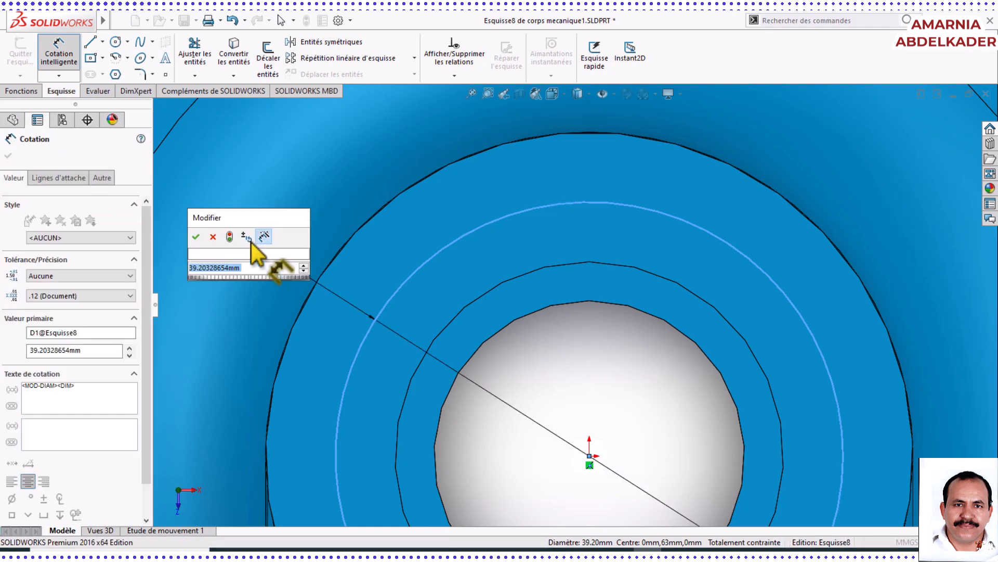
type("40")
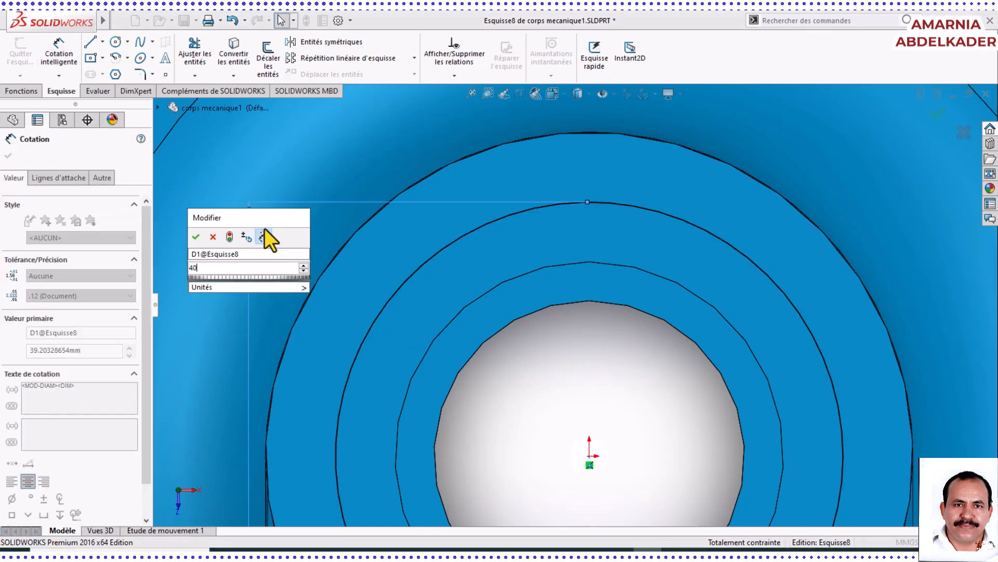
left_click(194, 237)
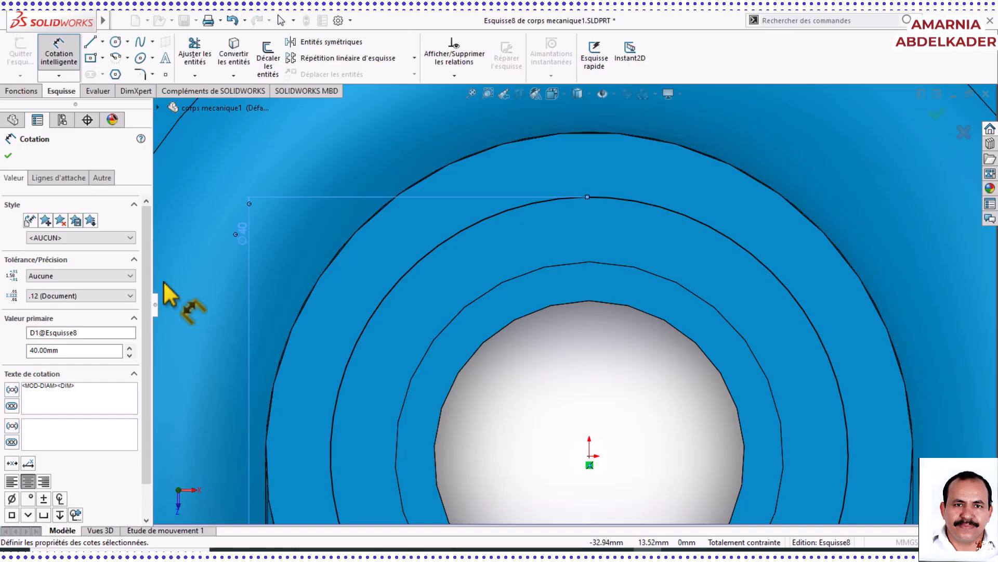
left_click(9, 155)
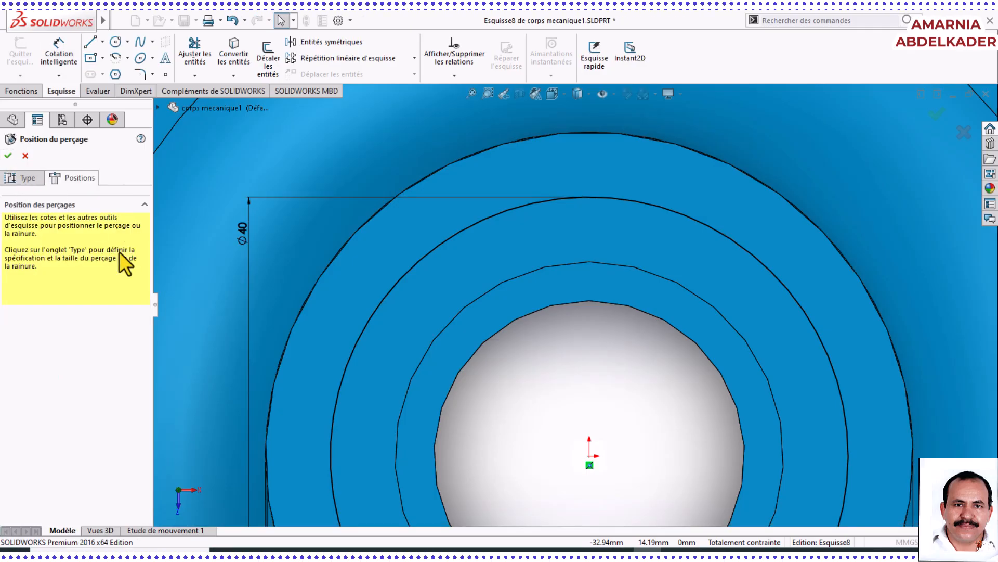
Convert the 40 mm circle to construction geometry.
left_click(473, 225)
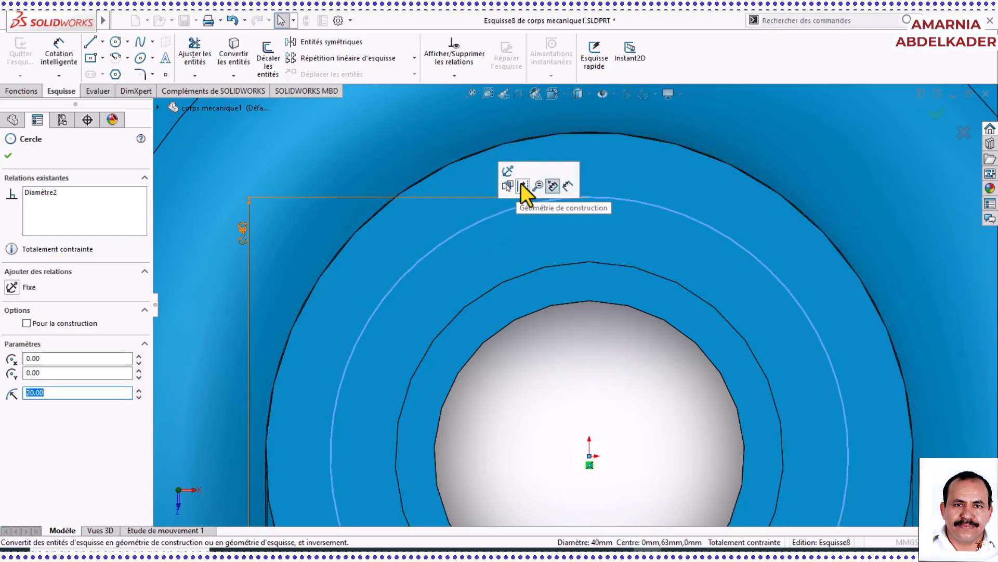
left_click(27, 323)
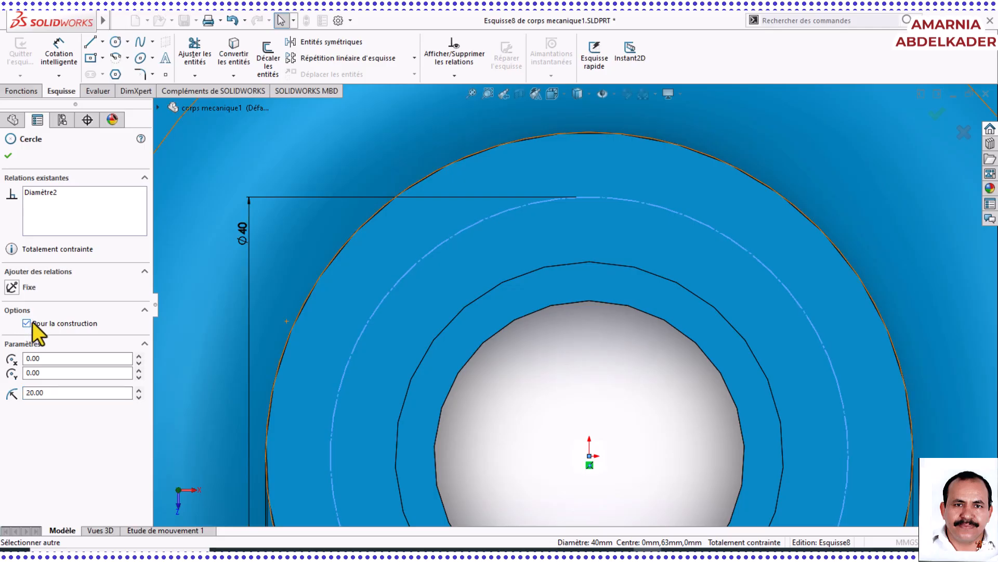
left_click(13, 160)
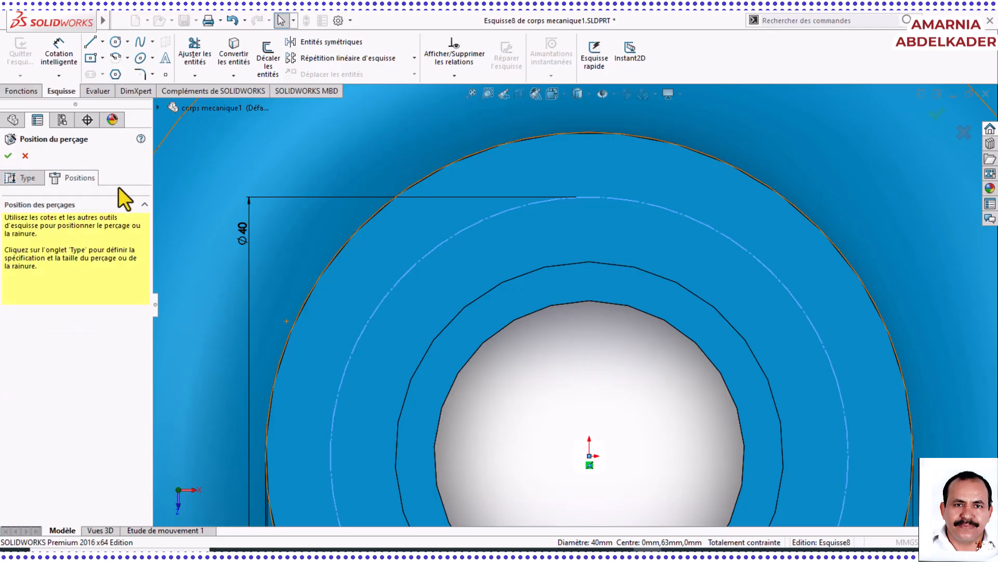
Place the M4x0.7 hole on the construction circle's quadrant point opposite the side flange and complete the hole feature.
left_click(167, 75)
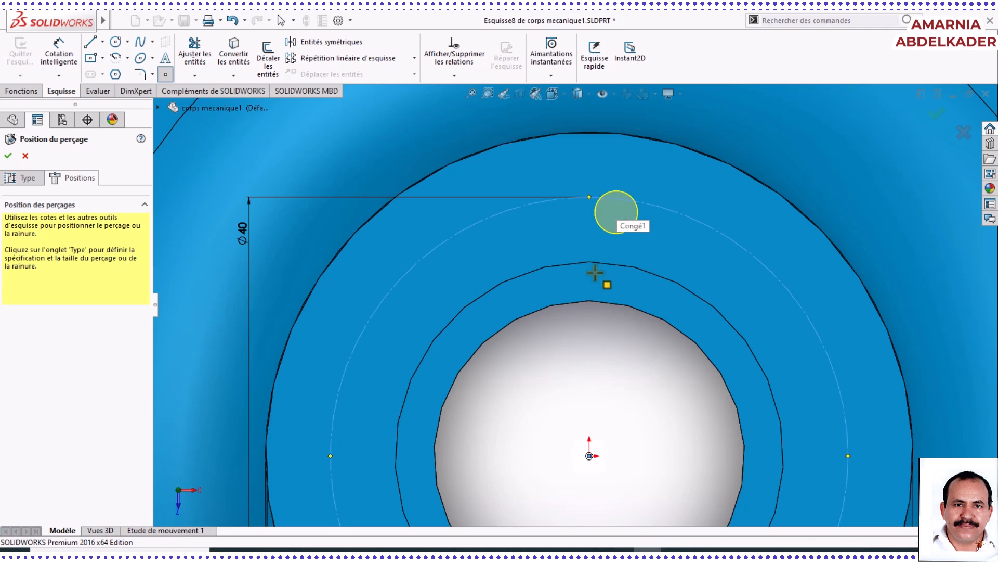
scroll(593, 463, "up", 1)
scroll(592, 457, "up", 3)
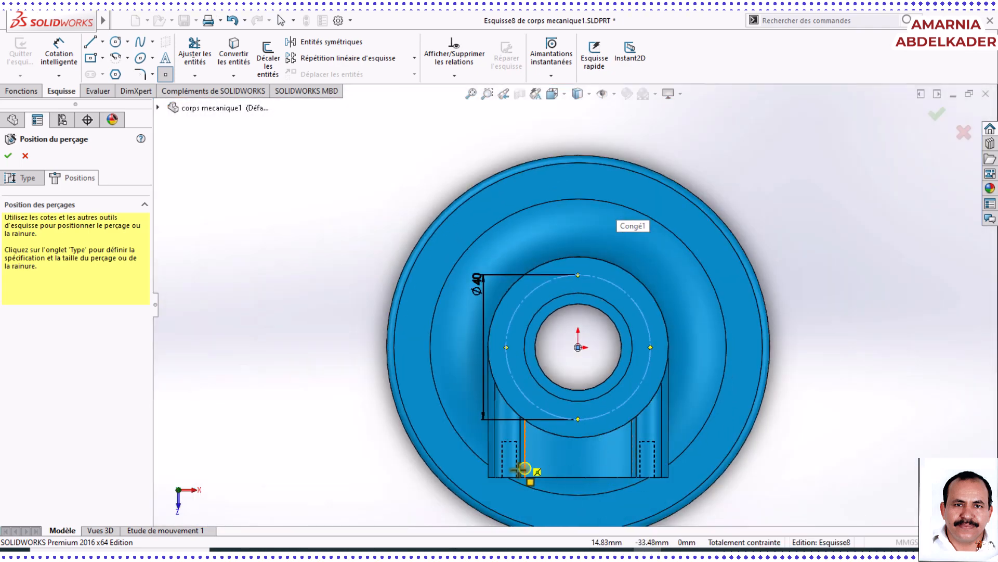
scroll(574, 290, "down", 1)
scroll(573, 287, "down", 2)
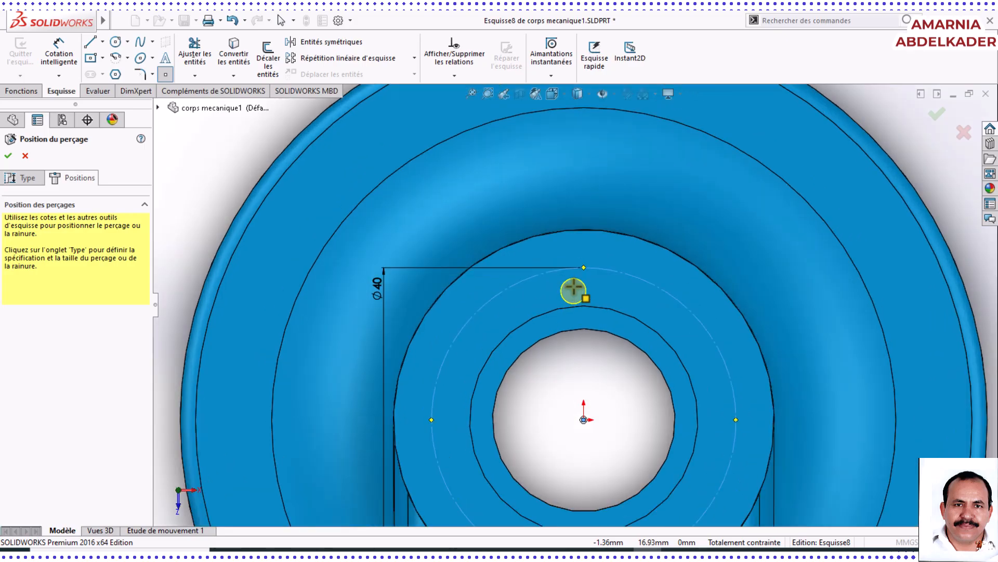
scroll(582, 272, "down", 3)
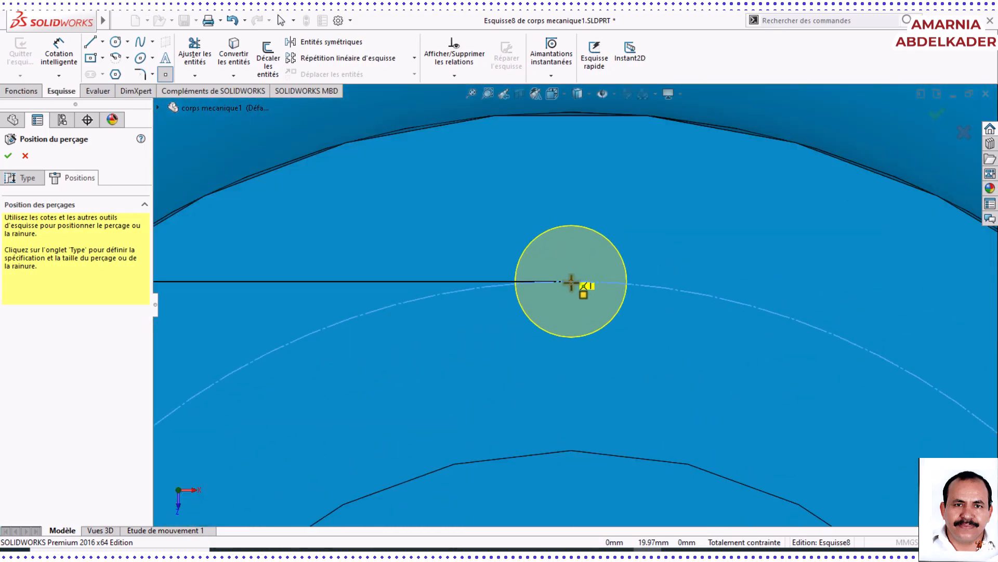
left_click(571, 281)
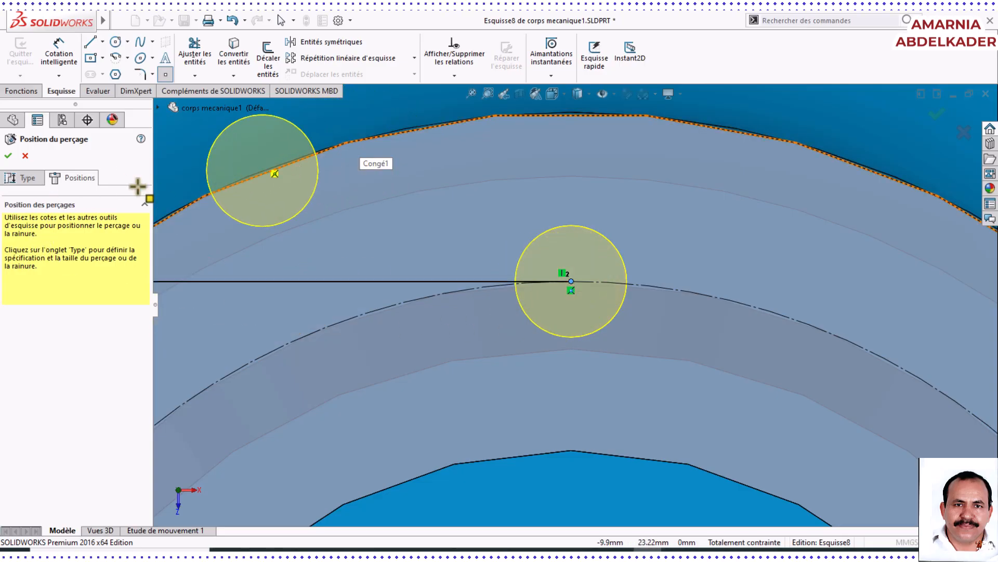
left_click(8, 155)
Create a circular pattern of the top-face M4x0.7 hole with 3 equally spaced occurrences over 360° about the bore's inner cylindrical face.
scroll(553, 294, "up", 5)
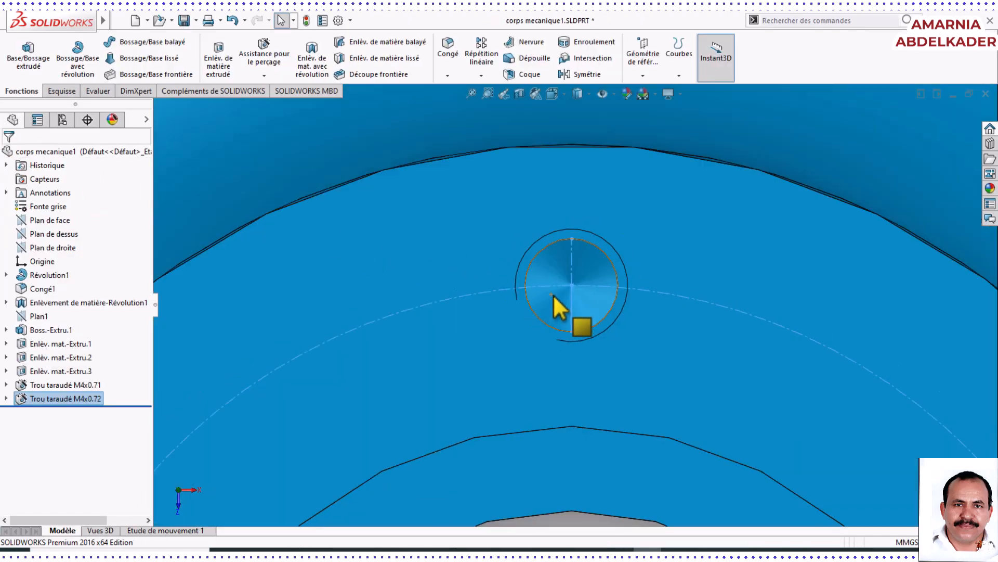
scroll(581, 304, "up", 8)
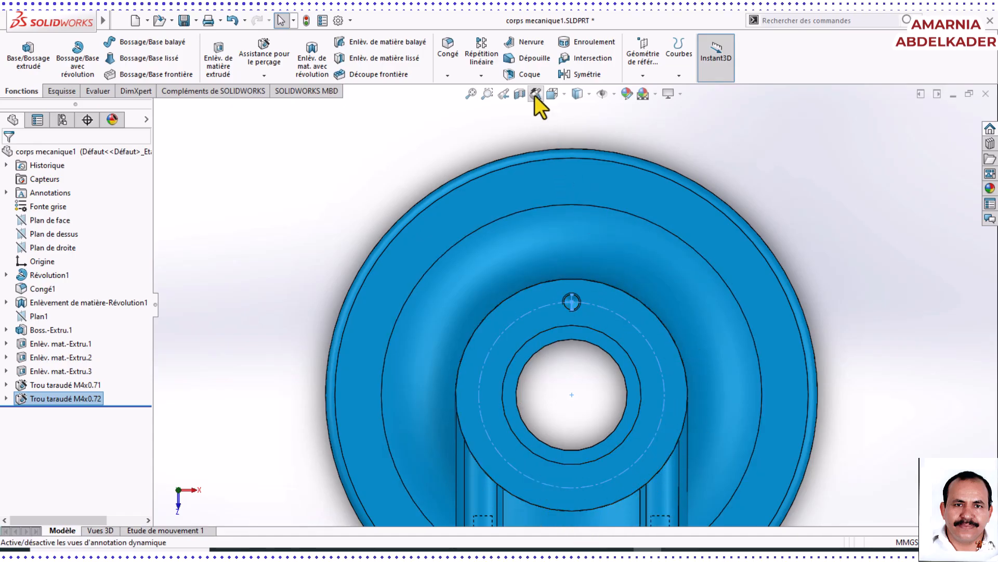
left_click(488, 74)
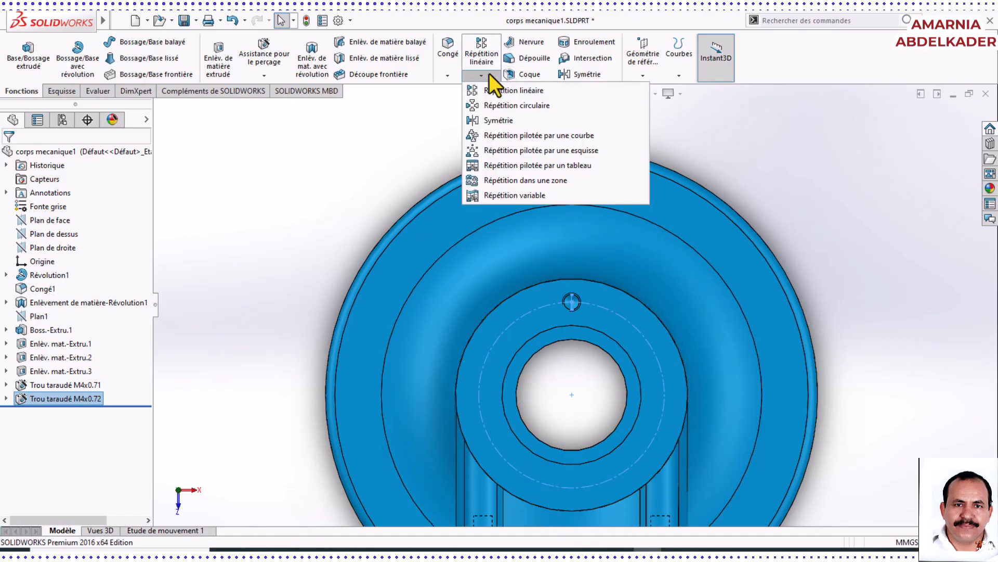
left_click(493, 104)
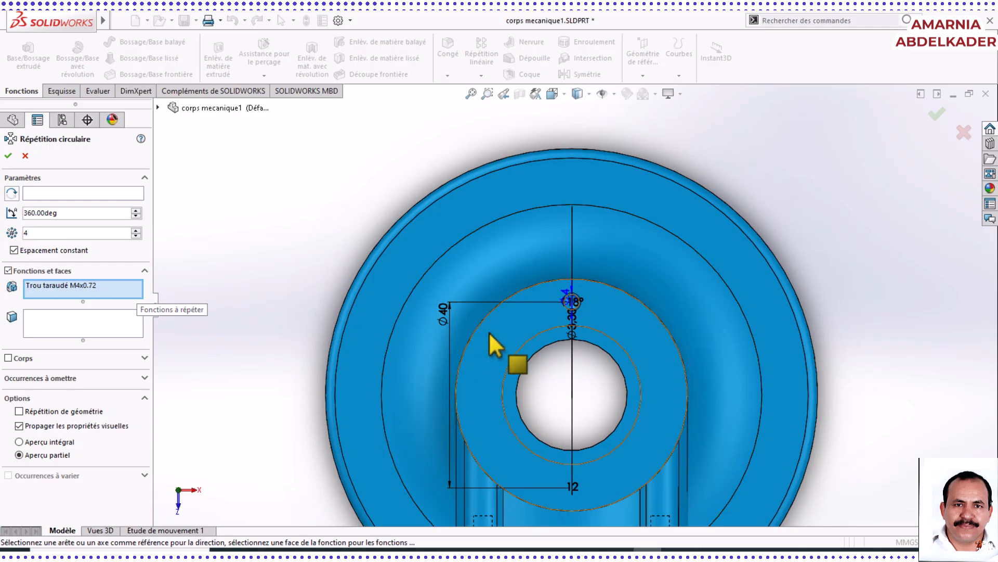
scroll(585, 333, "up", 3)
scroll(582, 330, "down", 1)
scroll(580, 333, "down", 5)
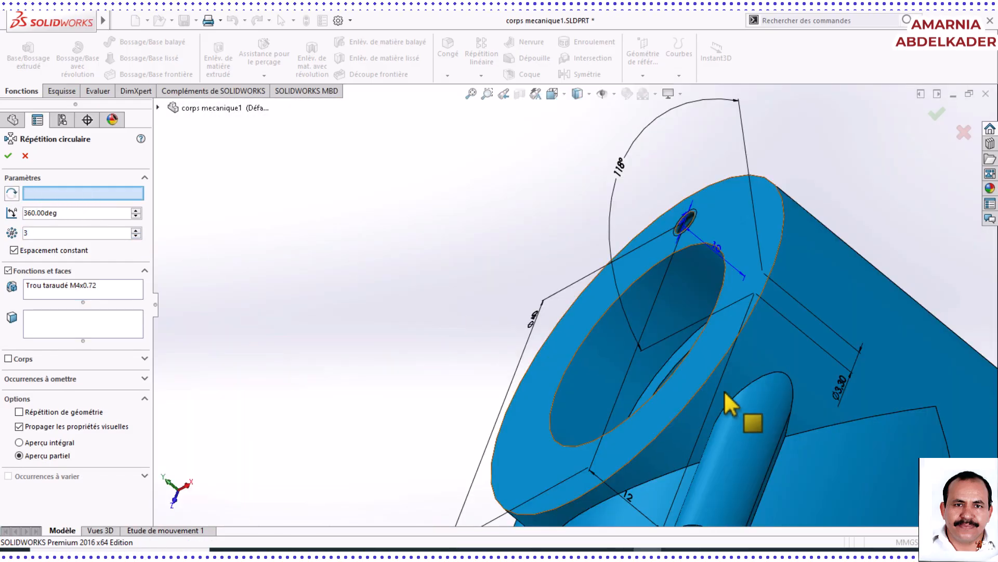
left_click(605, 368)
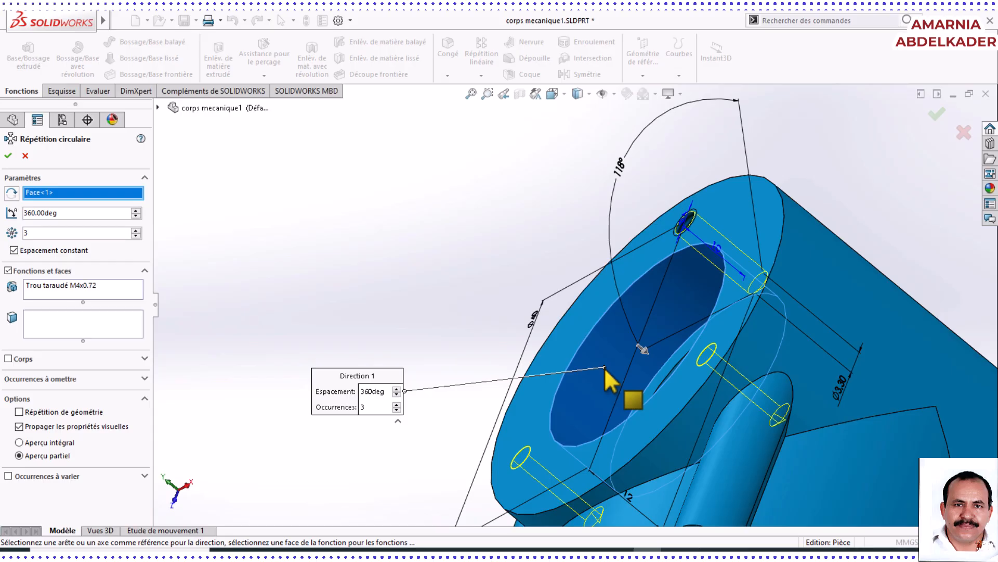
middle_click_drag(606, 370, 693, 426)
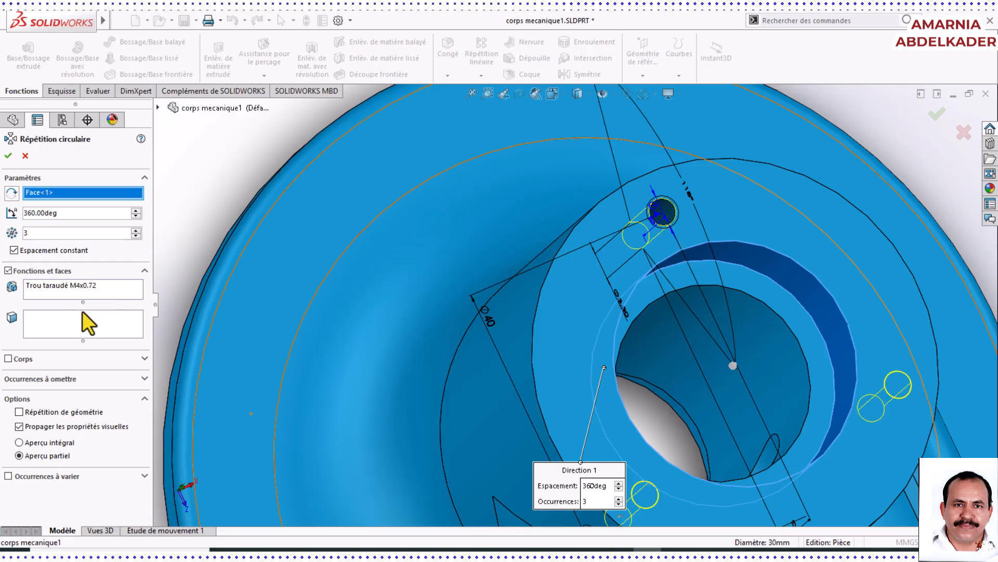
scroll(665, 405, "up", 5)
middle_click_drag(789, 412, 742, 415)
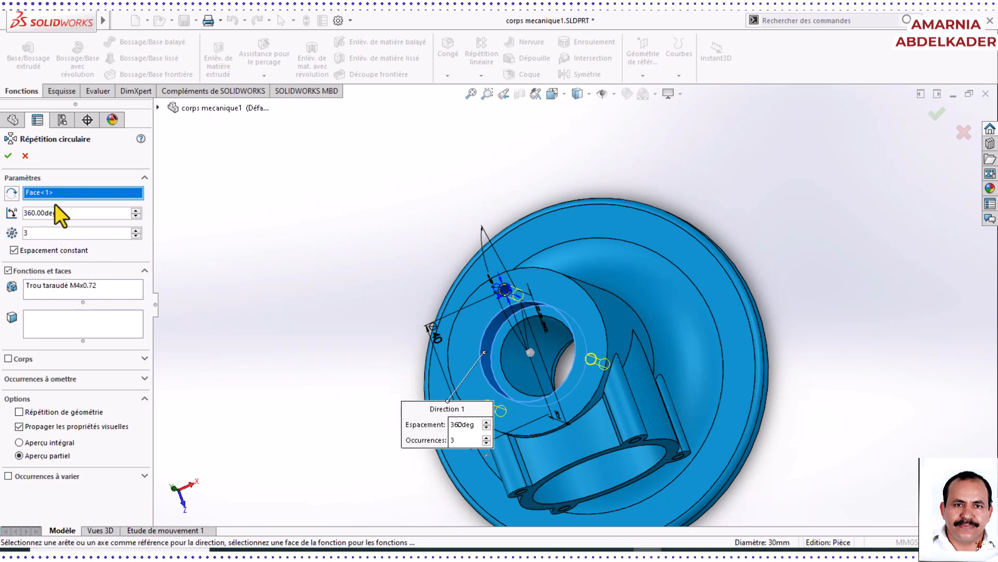
left_click(7, 155)
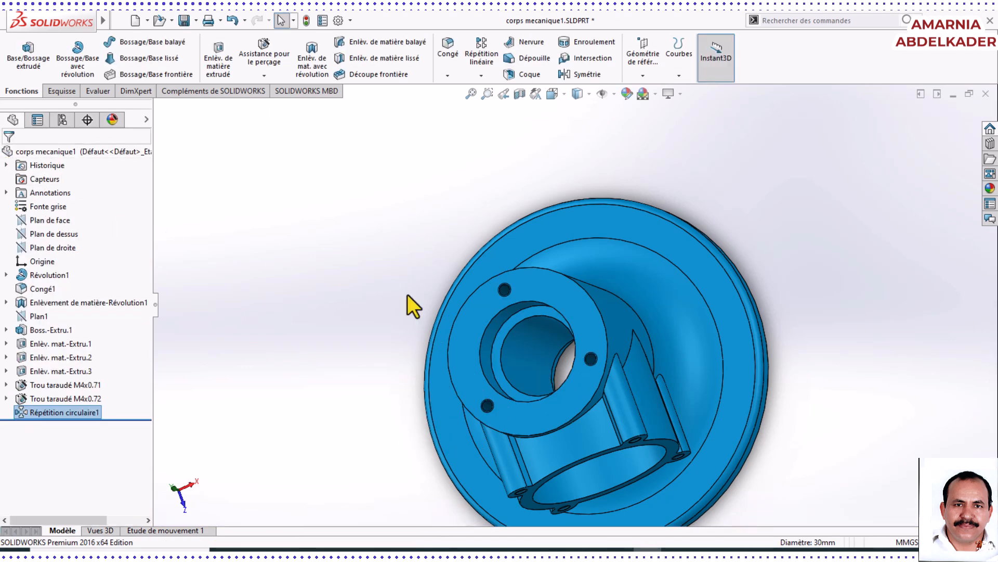
scroll(592, 380, "down", 5)
scroll(594, 370, "down", 8)
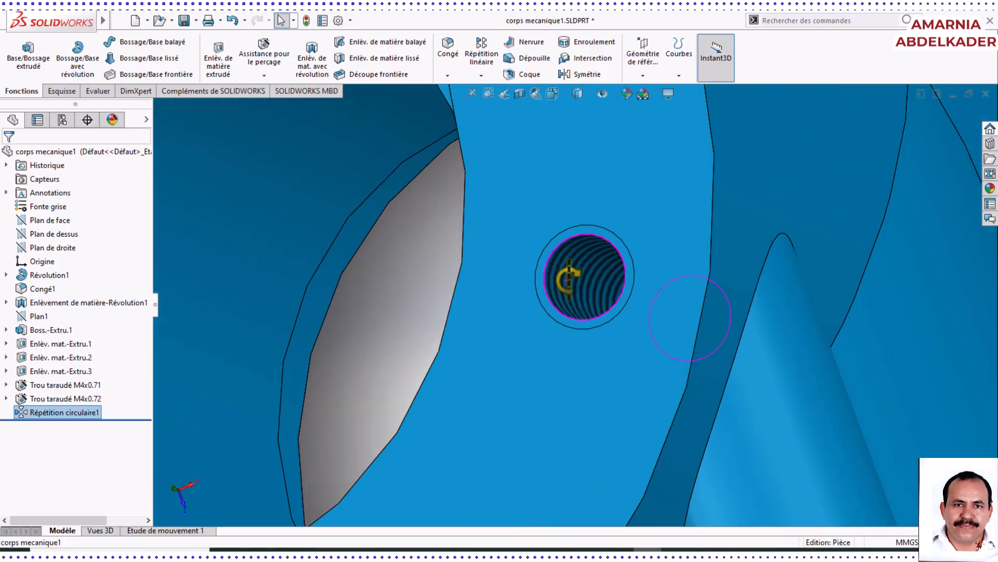
scroll(472, 330, "up", 10)
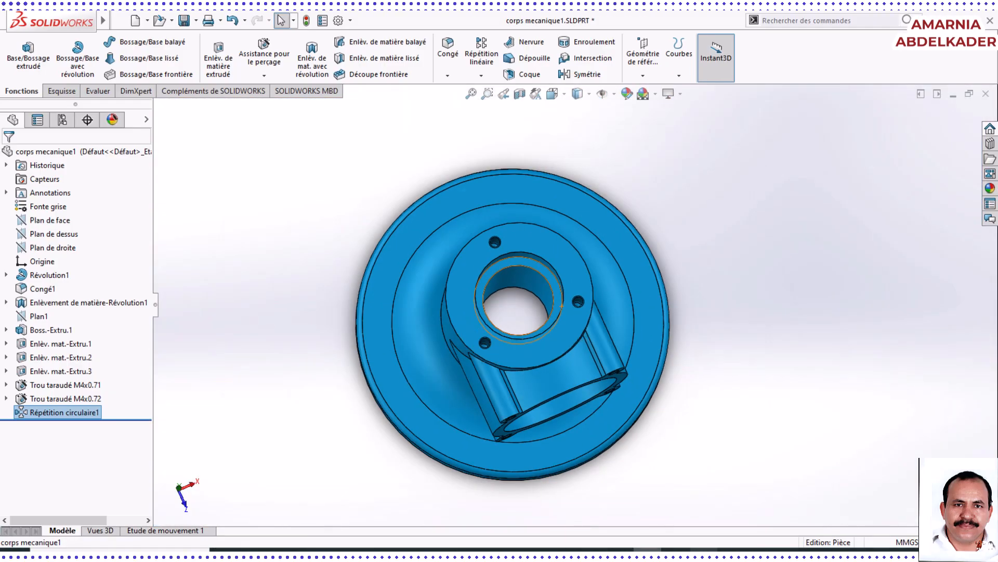
Switch to the part's PDF drawing in Foxit PhantomPDF and examine the base lug holes' dimensions in the top view and section view.
key("alt+Tab")
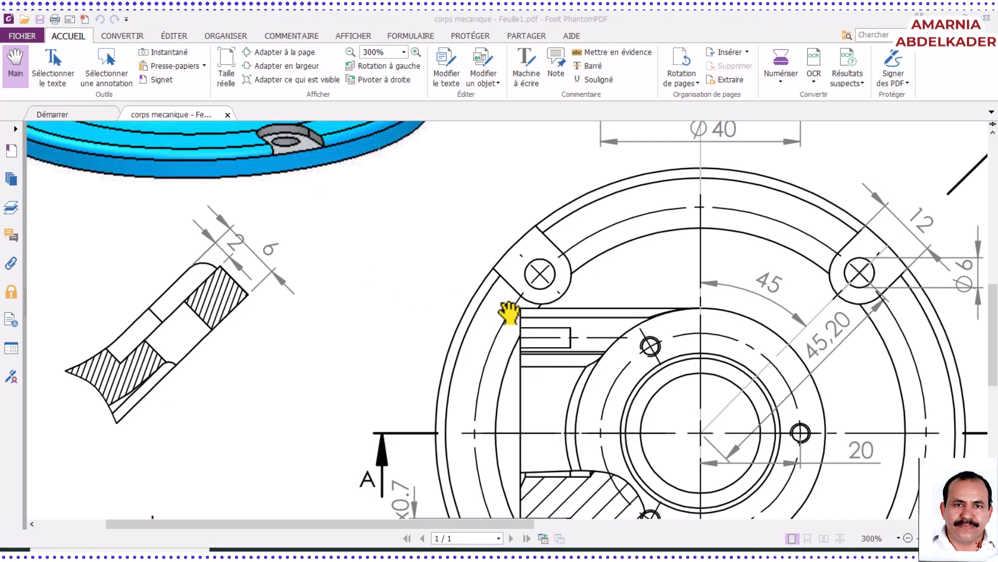
left_click_drag(508, 312, 290, 189)
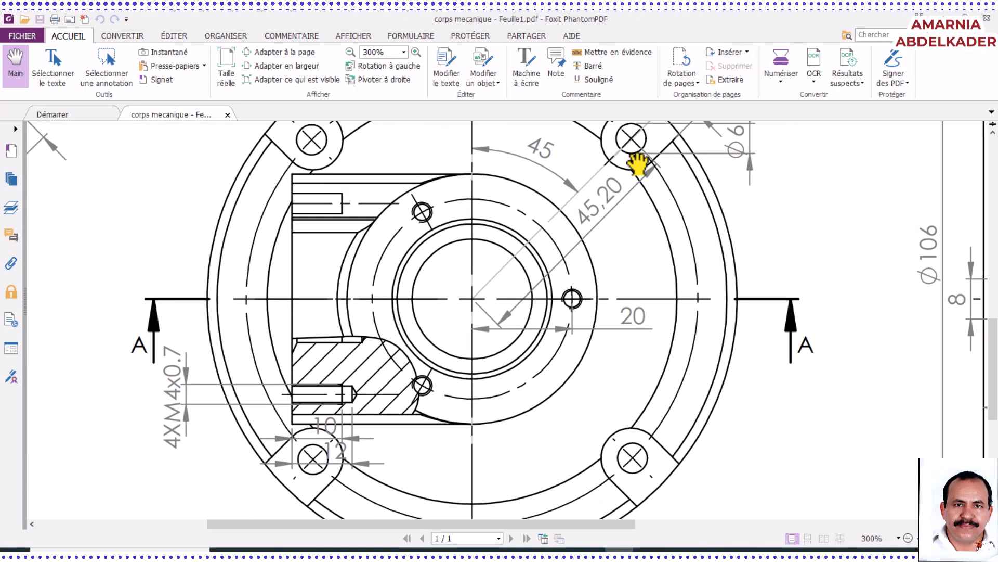
left_click_drag(640, 155, 653, 195)
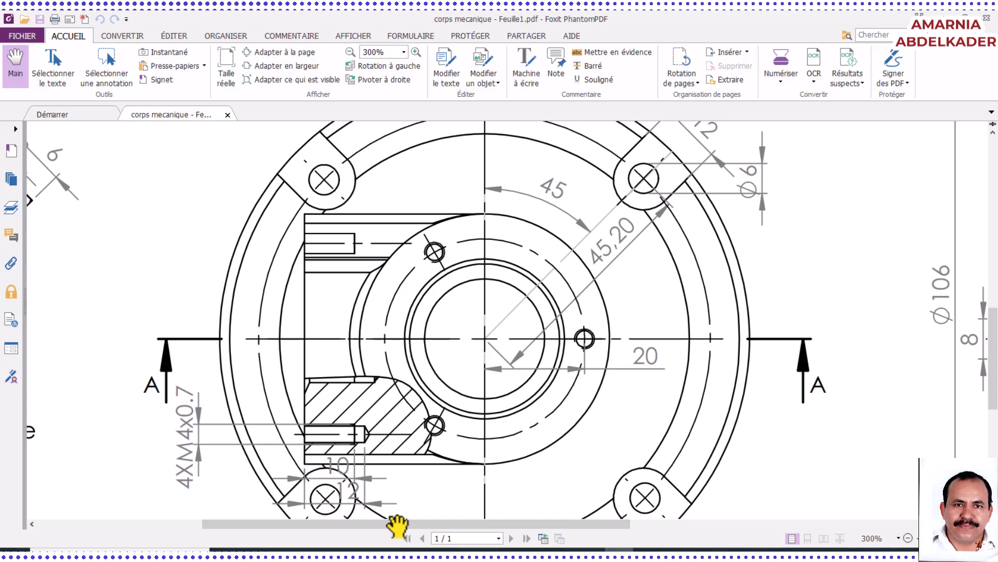
mouse_move(637, 362)
left_mouse_down()
mouse_move(640, 397)
mouse_move(616, 424)
left_mouse_up()
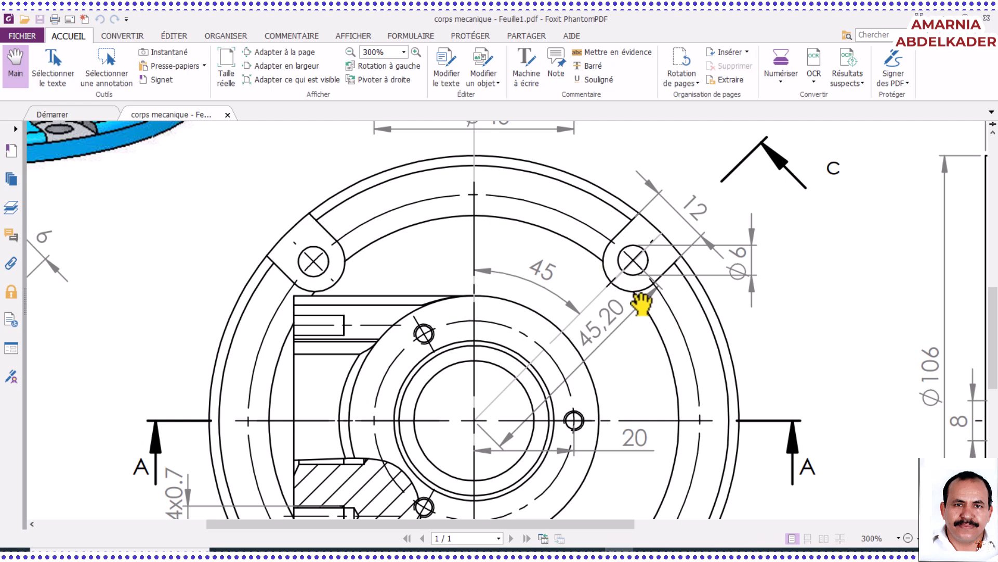
scroll(613, 274, "up", 3)
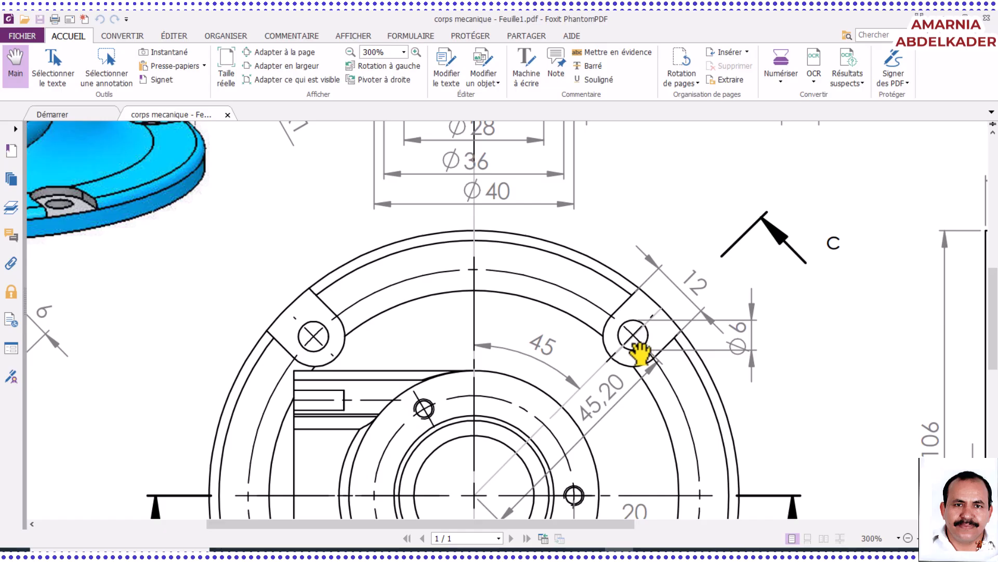
left_click_drag(218, 342, 687, 296)
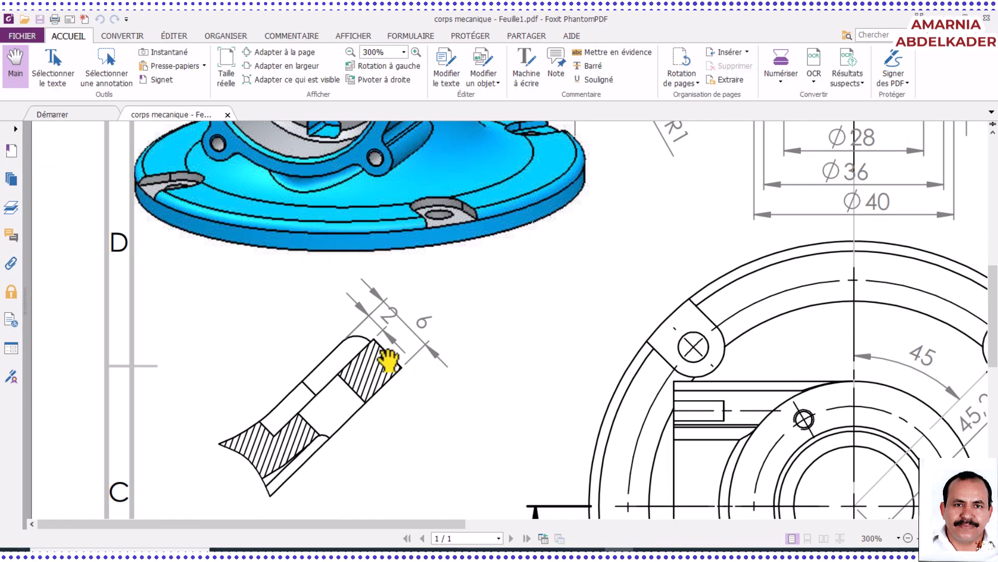
left_click_drag(390, 327, 307, 259)
mouse_move(824, 316)
left_mouse_down()
mouse_move(724, 261)
mouse_move(723, 226)
mouse_move(788, 343)
mouse_move(829, 350)
left_mouse_up()
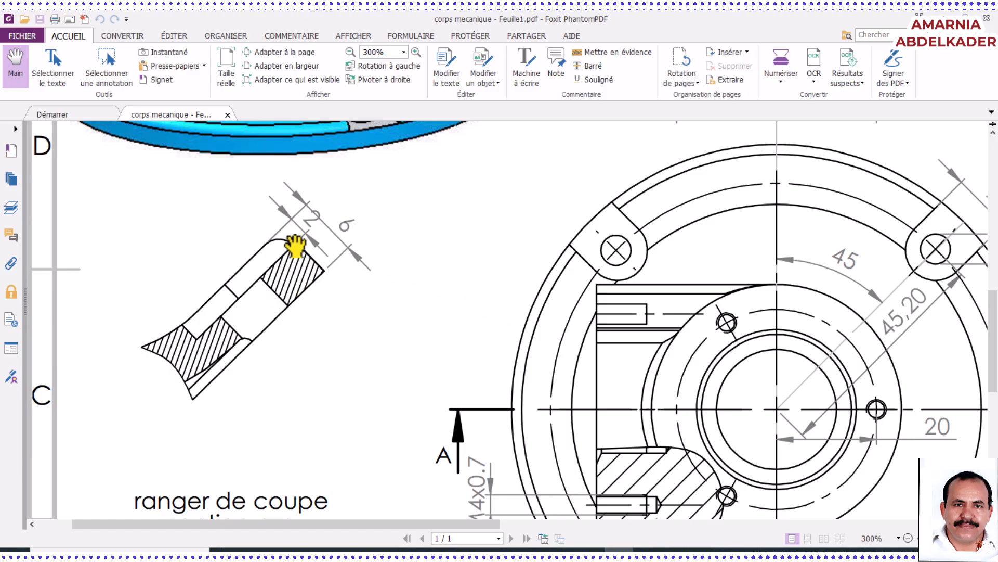
left_click_drag(563, 289, 436, 375)
mouse_move(735, 260)
left_mouse_down()
mouse_move(671, 352)
mouse_move(633, 328)
left_mouse_up()
mouse_move(698, 312)
left_mouse_down()
mouse_move(631, 201)
mouse_move(592, 341)
mouse_move(654, 244)
left_mouse_up()
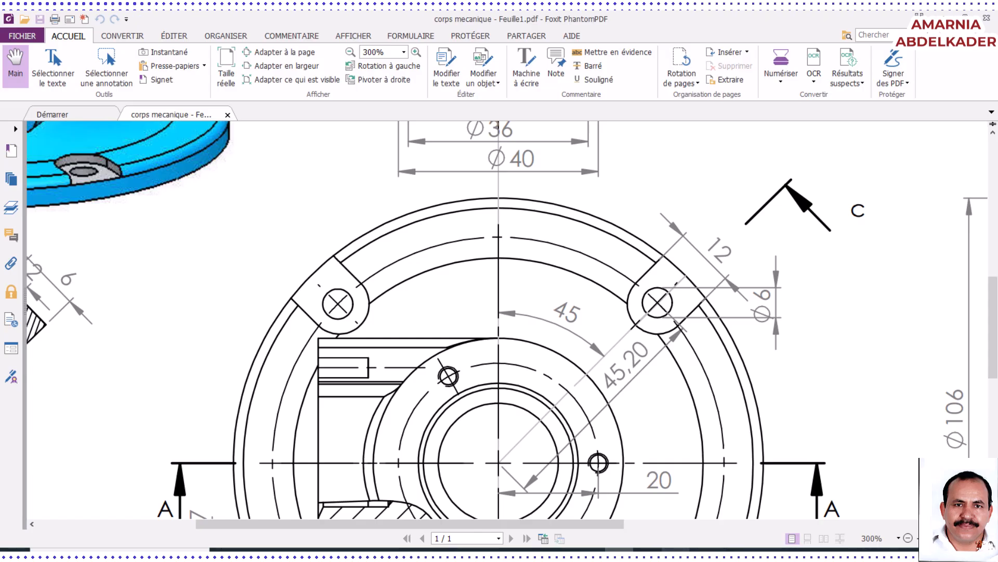
Switch back to SOLIDWORKS and open a sketch on the base flange's flat annular upper face, viewed from above.
mouse_move(647, 550)
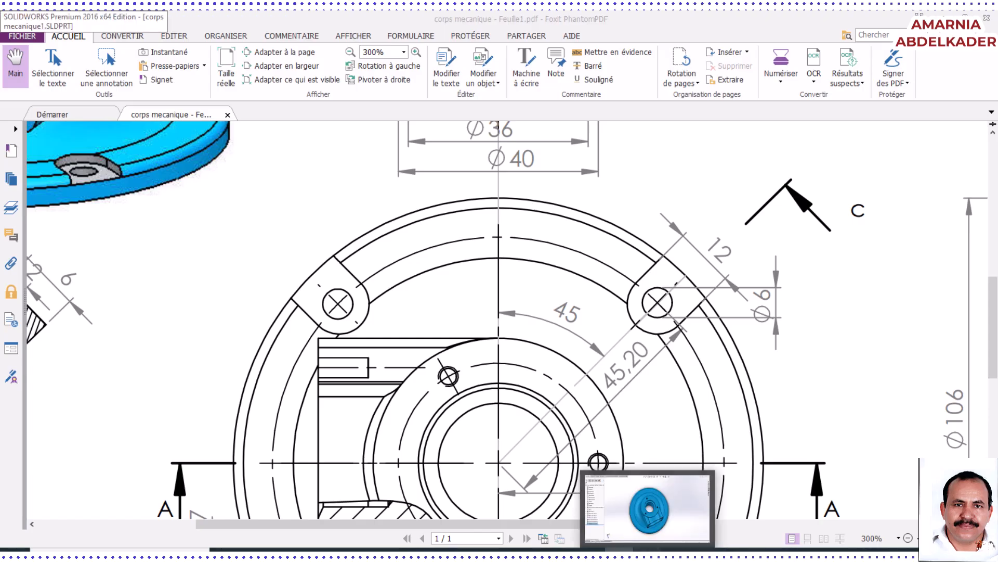
left_click(647, 507)
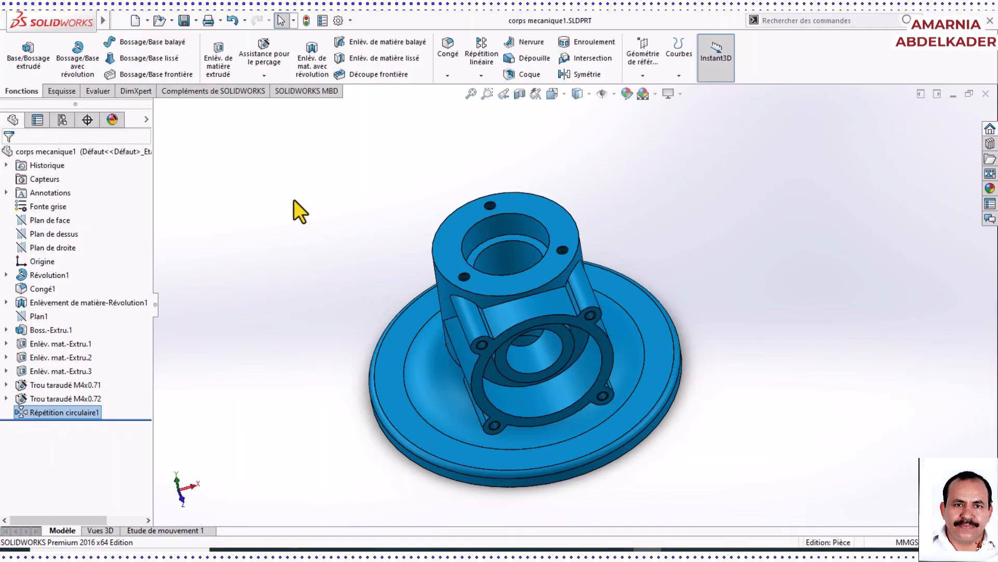
left_click(303, 226)
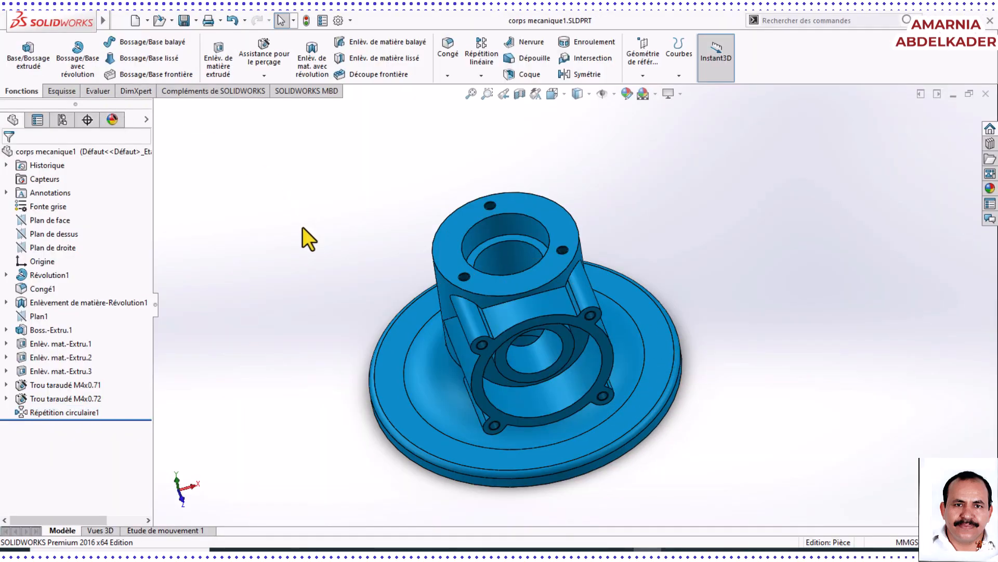
left_click(388, 366)
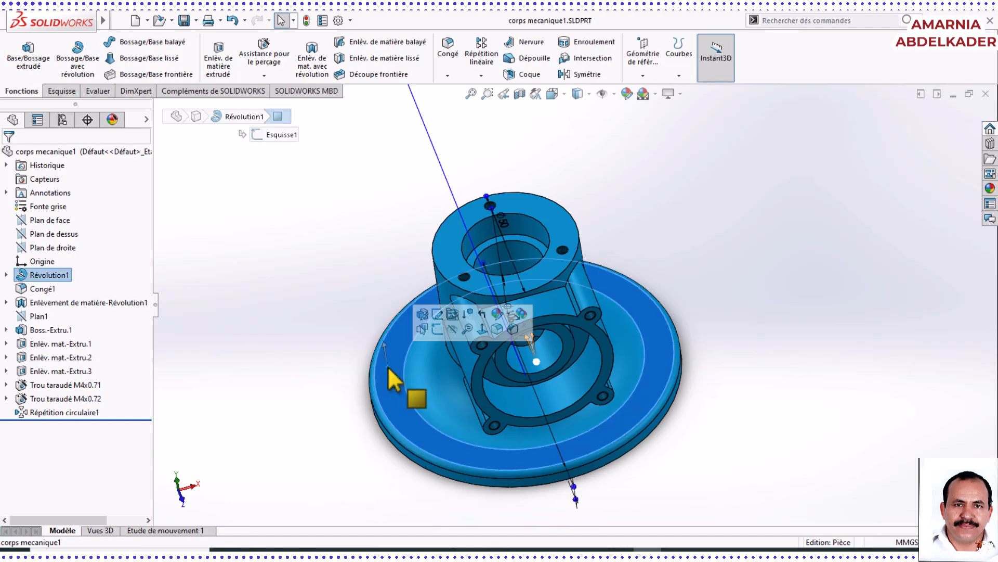
left_click(437, 330)
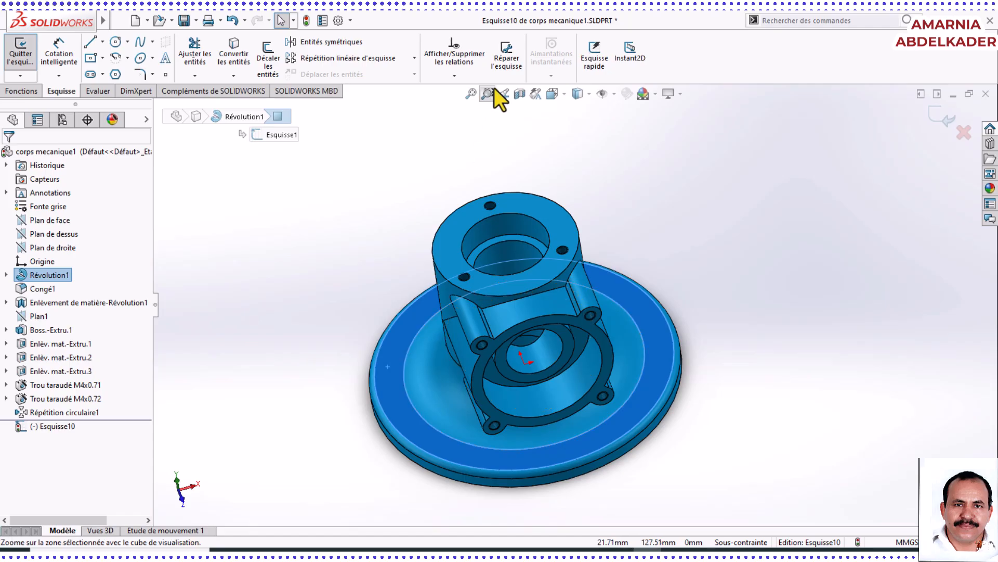
left_click(565, 95)
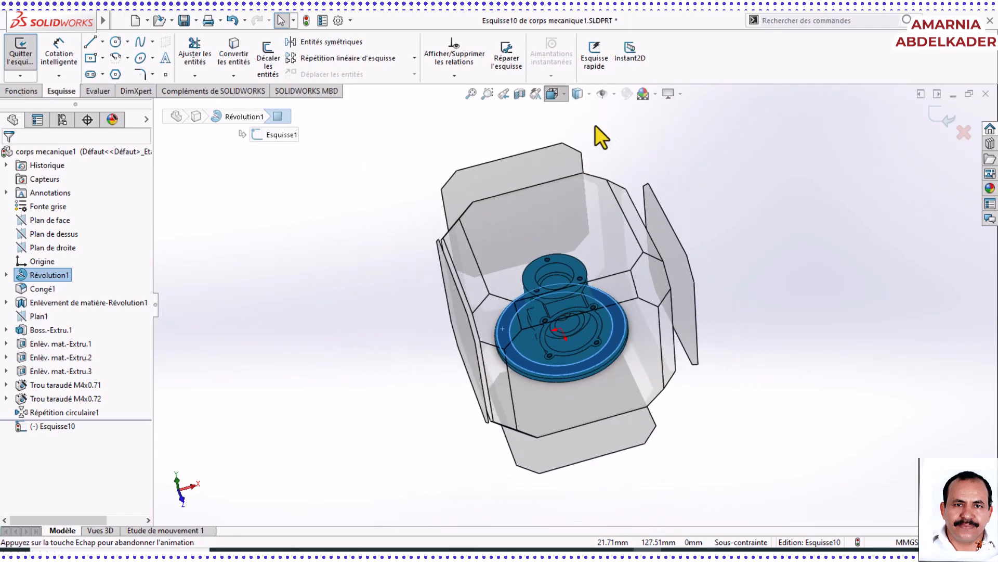
left_click(620, 163)
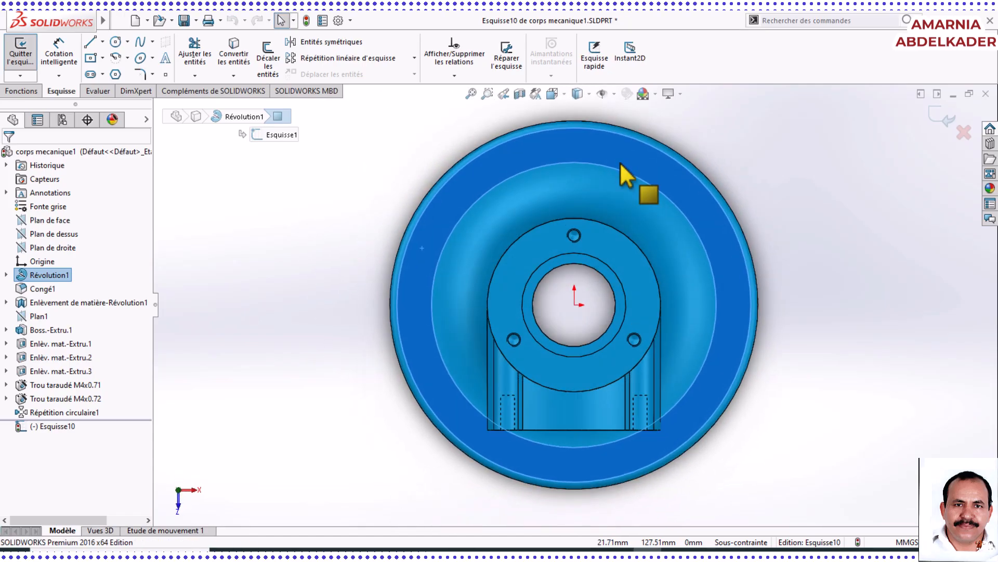
Sketch a construction circle about 92.6 mm in diameter on the base flange face, centred on the origin.
left_click(116, 44)
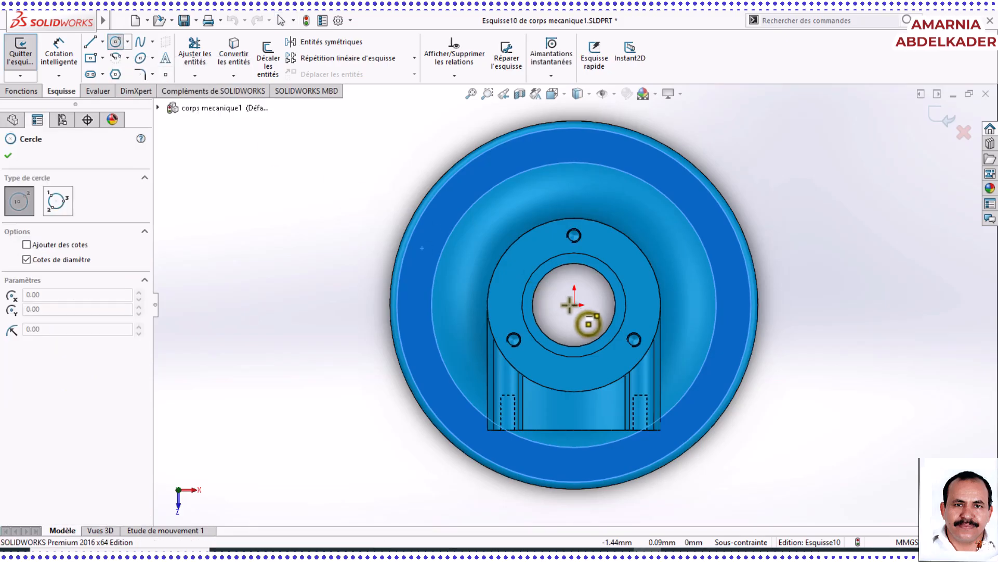
left_click(573, 305)
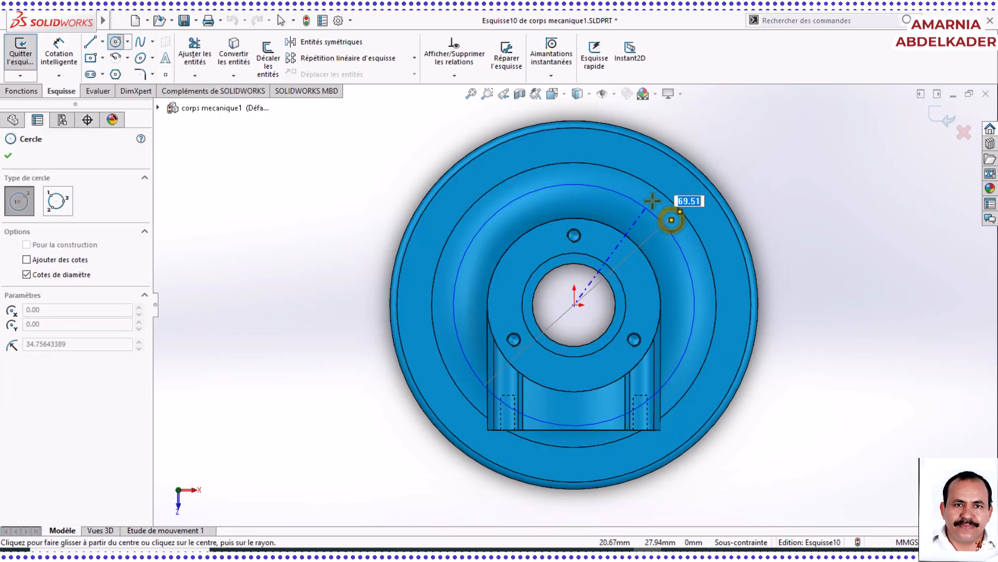
left_click(671, 177)
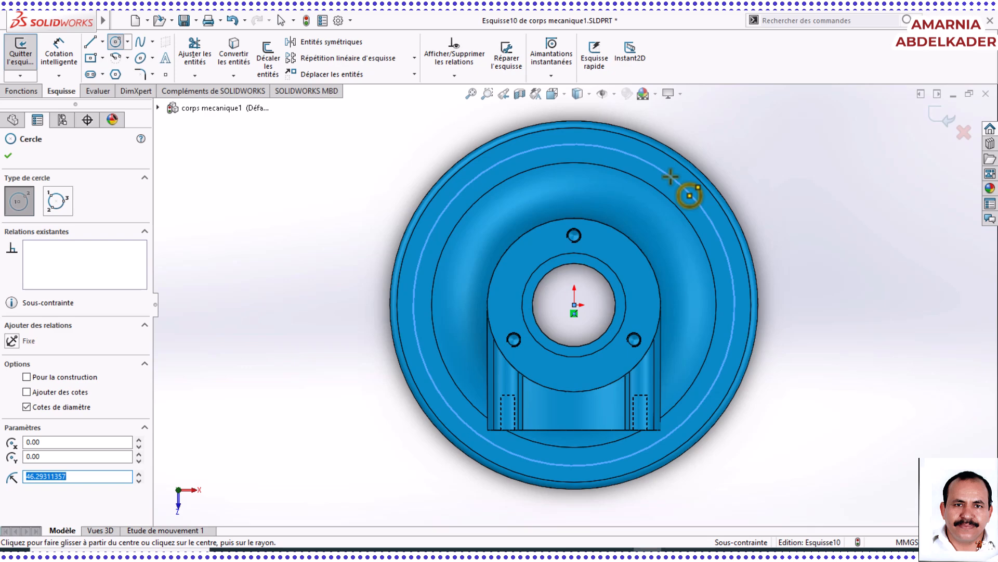
left_click(32, 378)
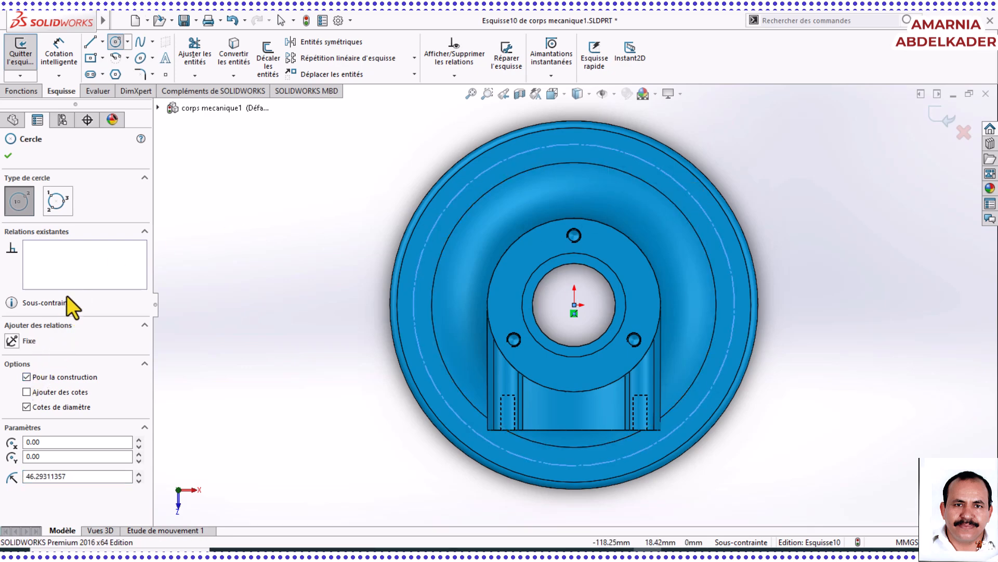
Dimension the construction circle's diameter at 90 mm.
left_click(58, 59)
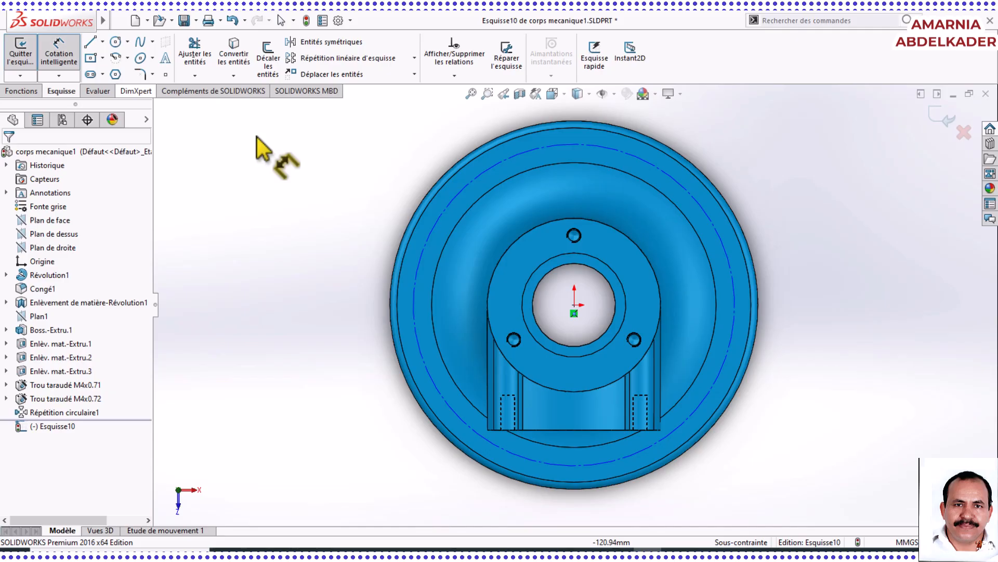
left_click(467, 197)
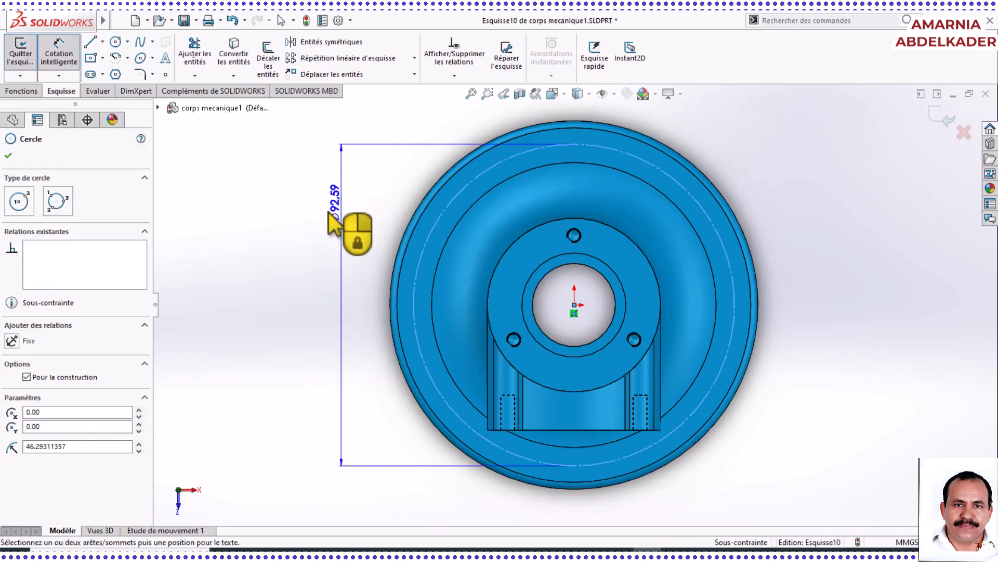
left_click(317, 236)
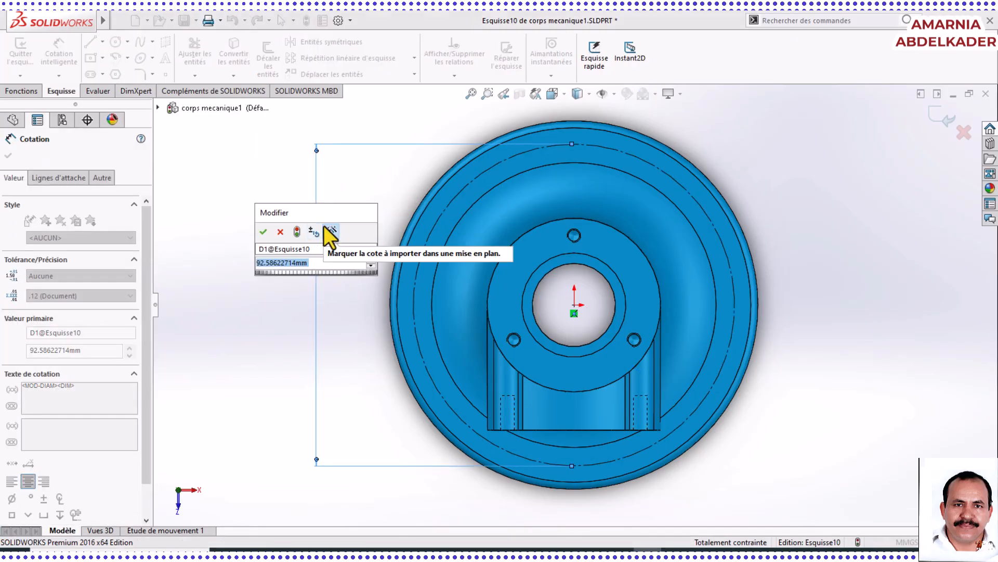
type("90")
key("Return")
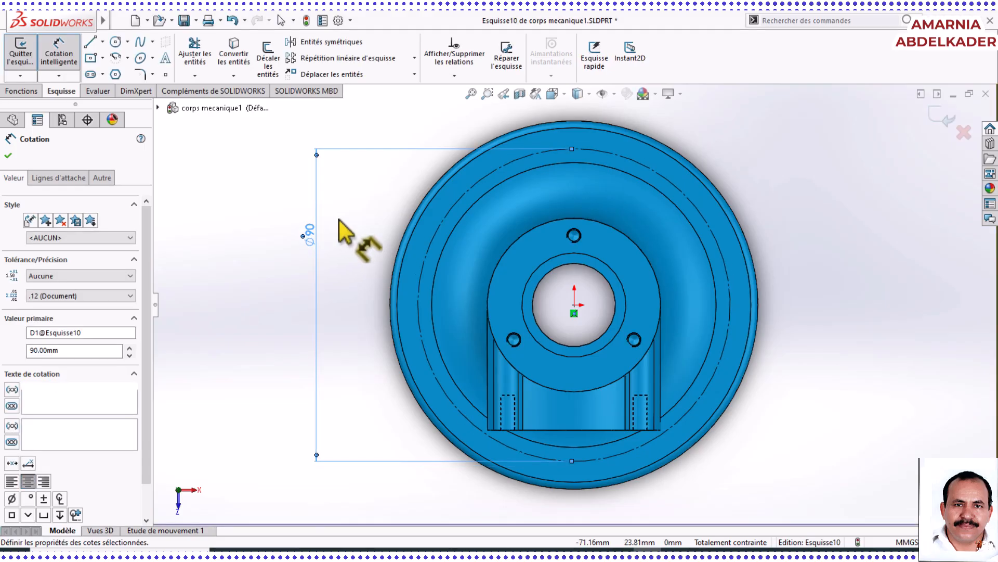
Sketch a 53 mm vertical line from the origin up to the flange's outer edge and convert it to construction geometry.
left_click(93, 43)
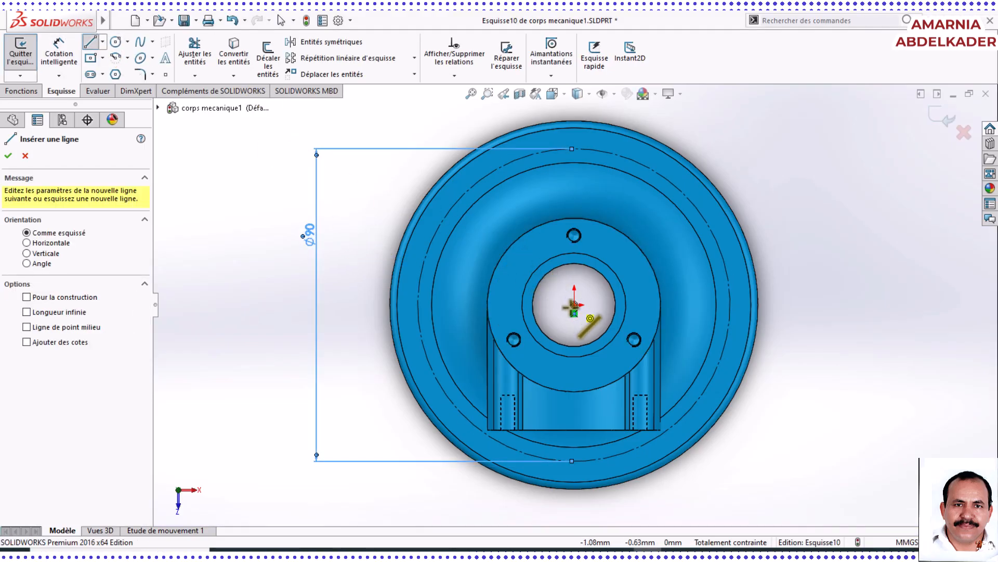
left_click(574, 305)
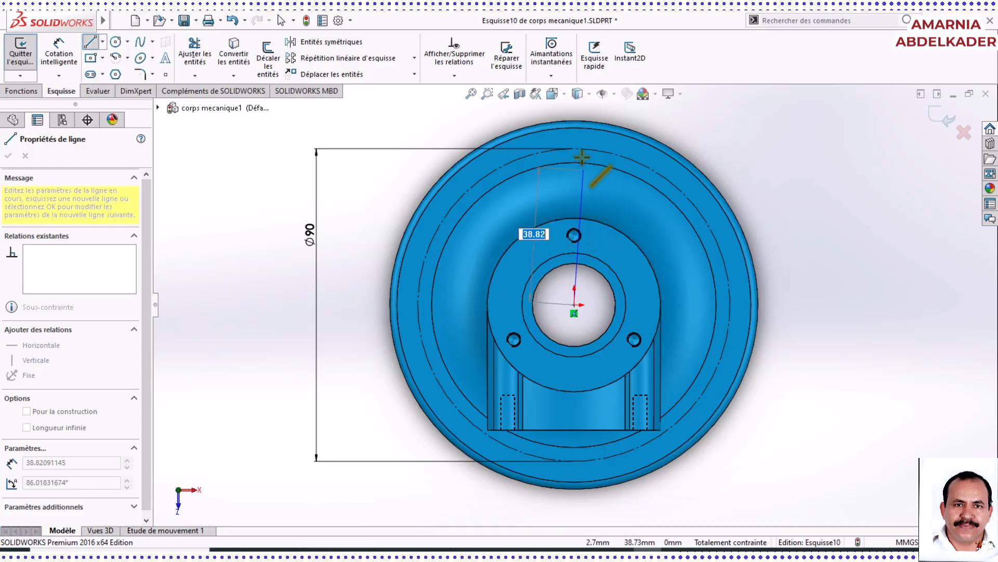
scroll(582, 157, "down", 3)
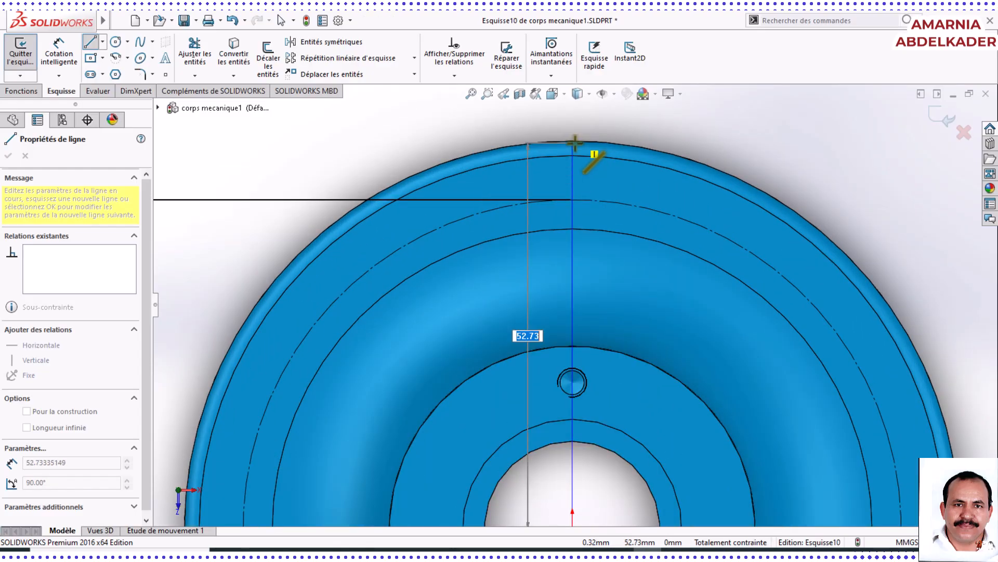
scroll(574, 147, "down", 3)
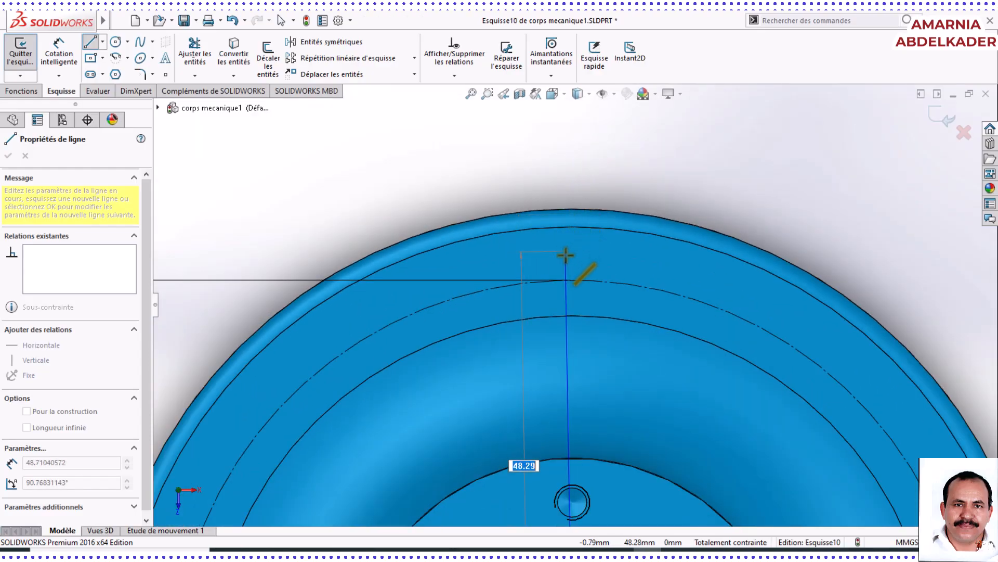
left_click(575, 208)
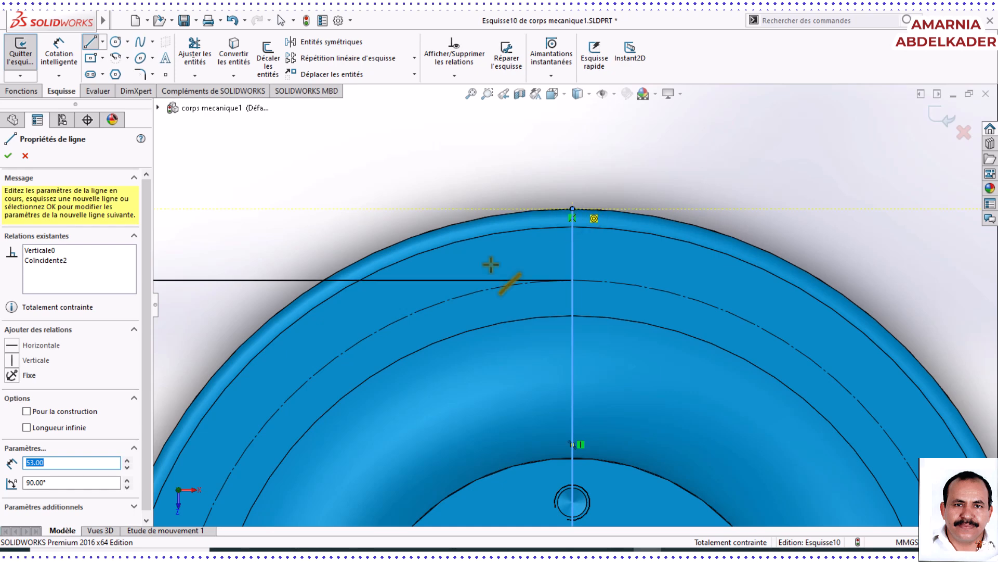
right_click(469, 196)
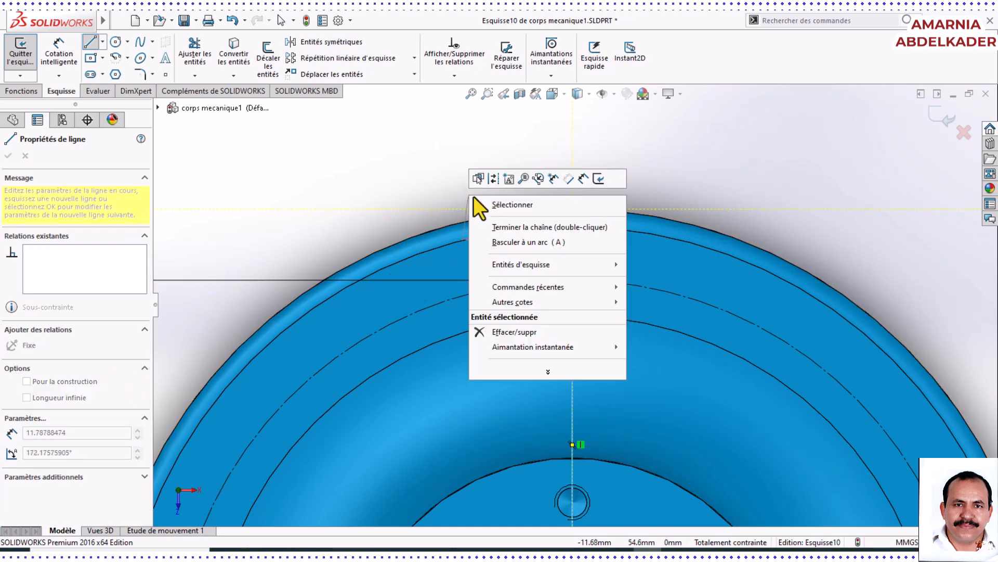
left_click(493, 206)
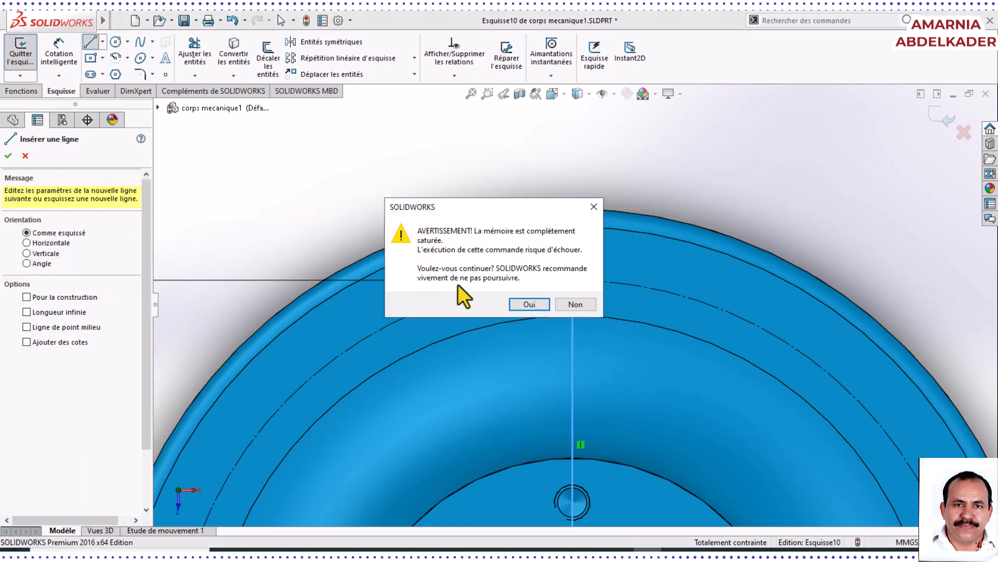
left_click(530, 304)
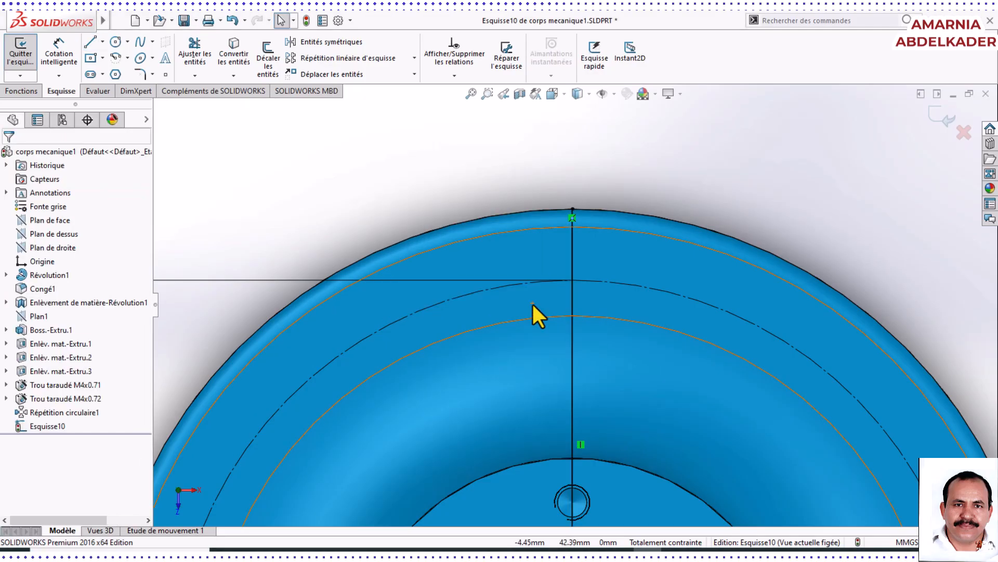
left_click(572, 270)
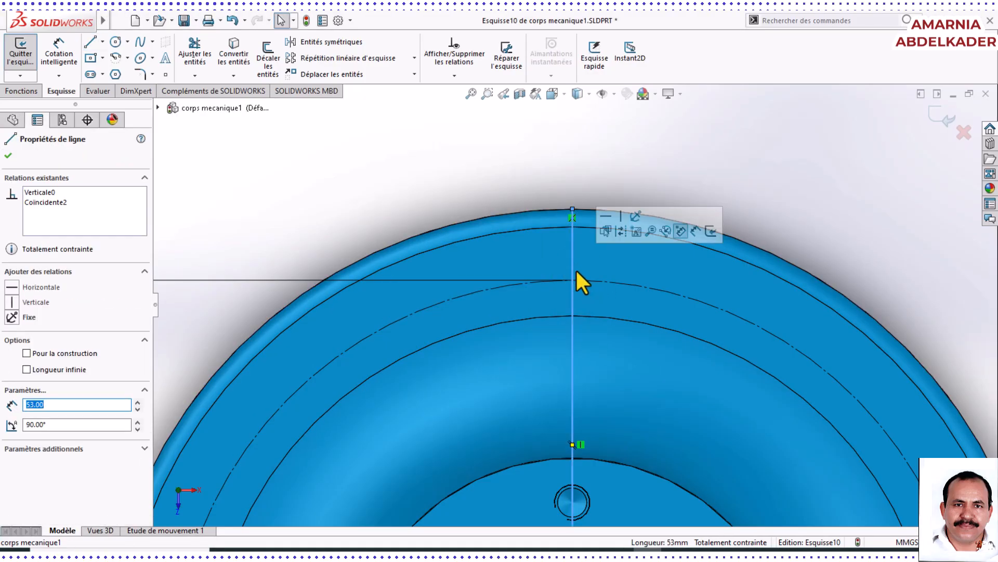
left_click(621, 231)
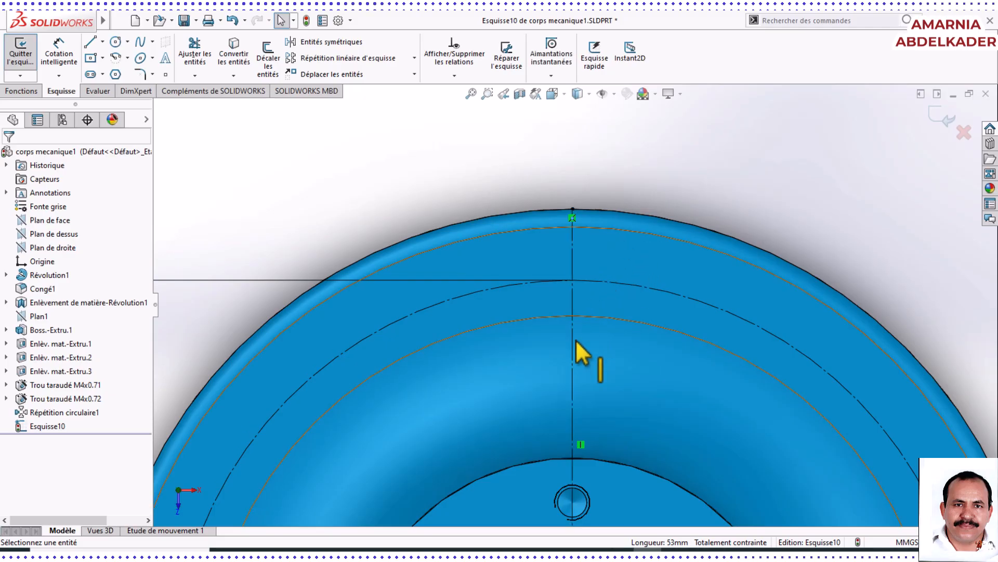
Sketch an inclined centerline from the origin up and right to the 90 mm construction circle, at about 53° from horizontal.
scroll(567, 395, "up", 3)
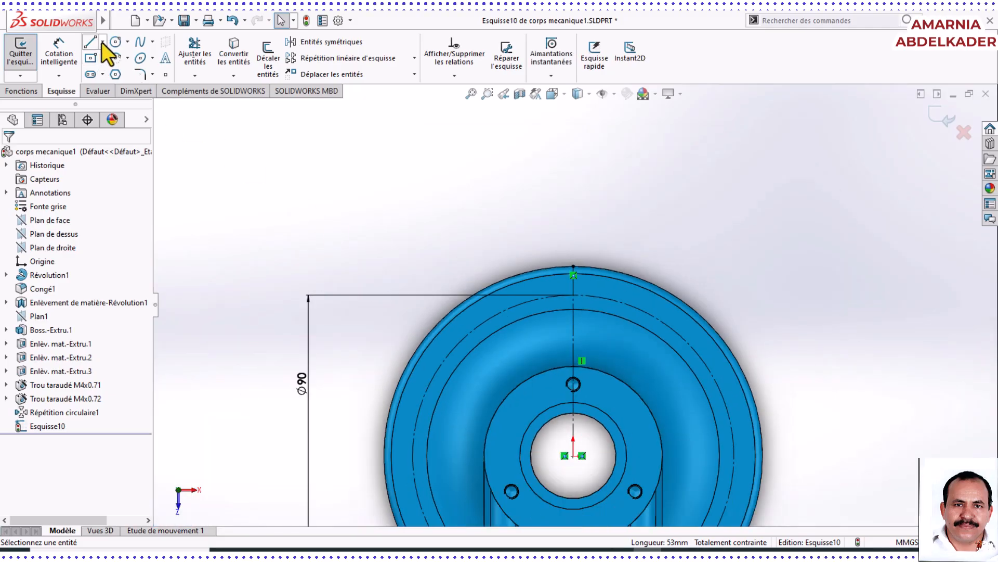
left_click(102, 41)
left_click(107, 72)
scroll(621, 385, "down", 3)
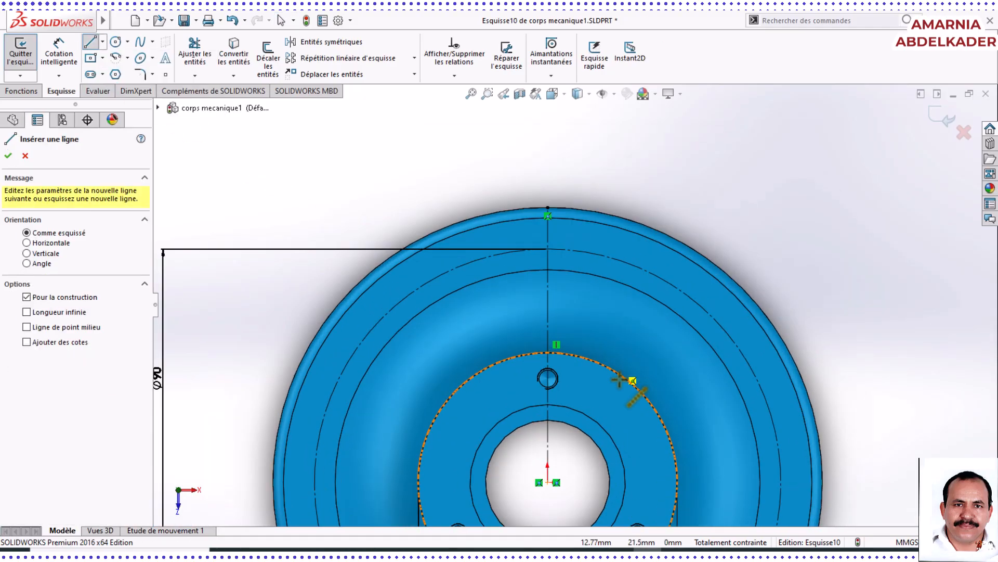
scroll(619, 379, "down", 1)
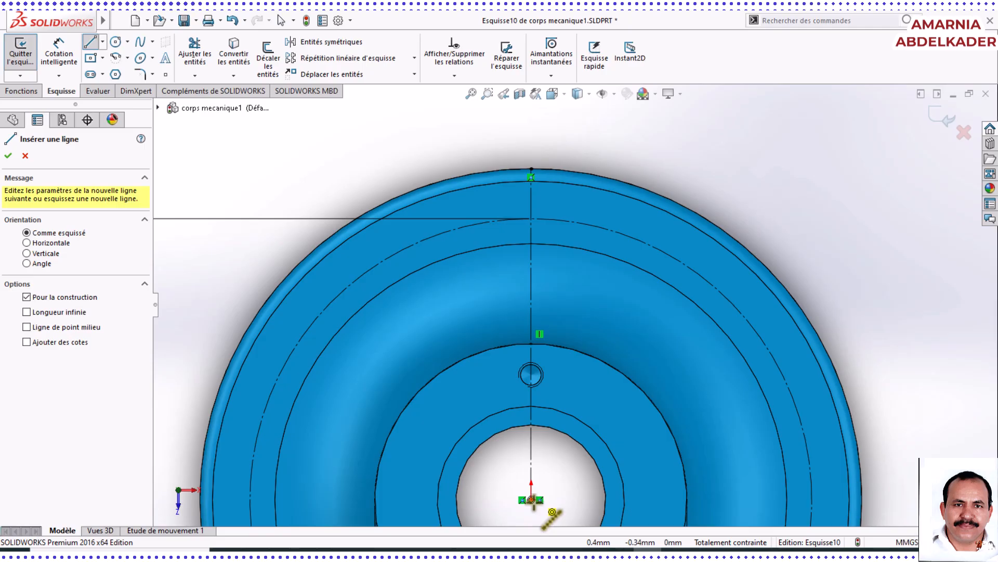
left_click(531, 499)
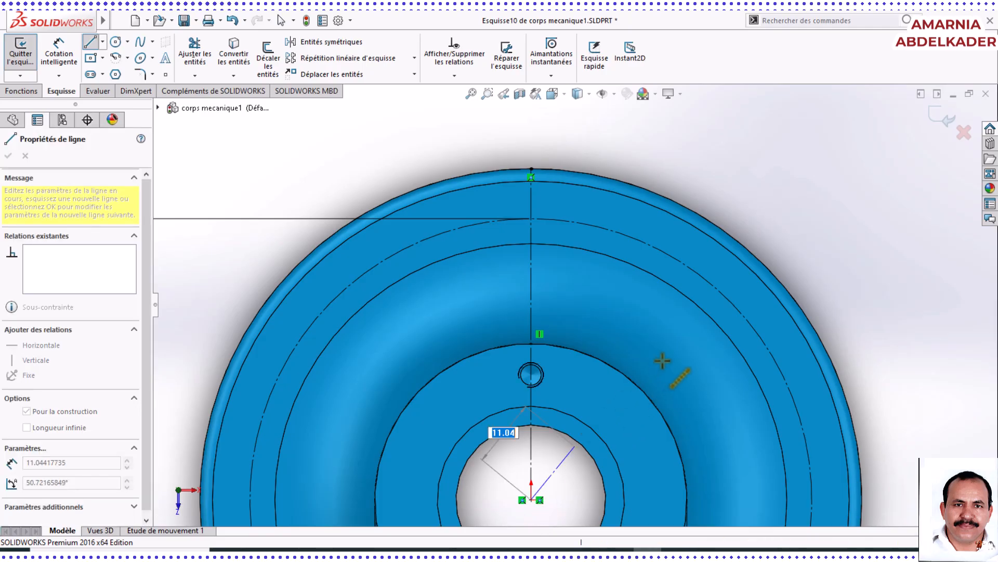
left_click(699, 276)
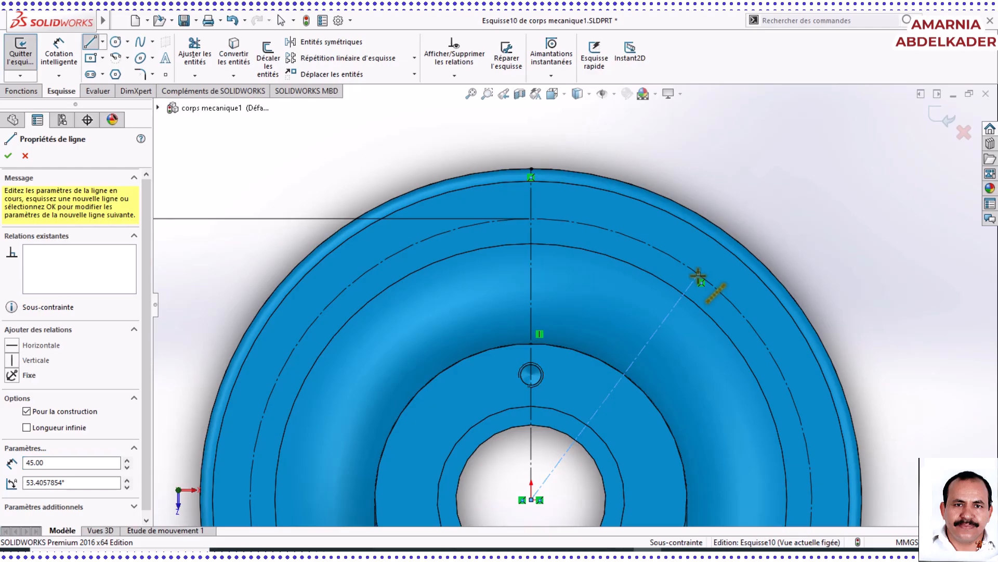
right_click(698, 276)
left_click(728, 284)
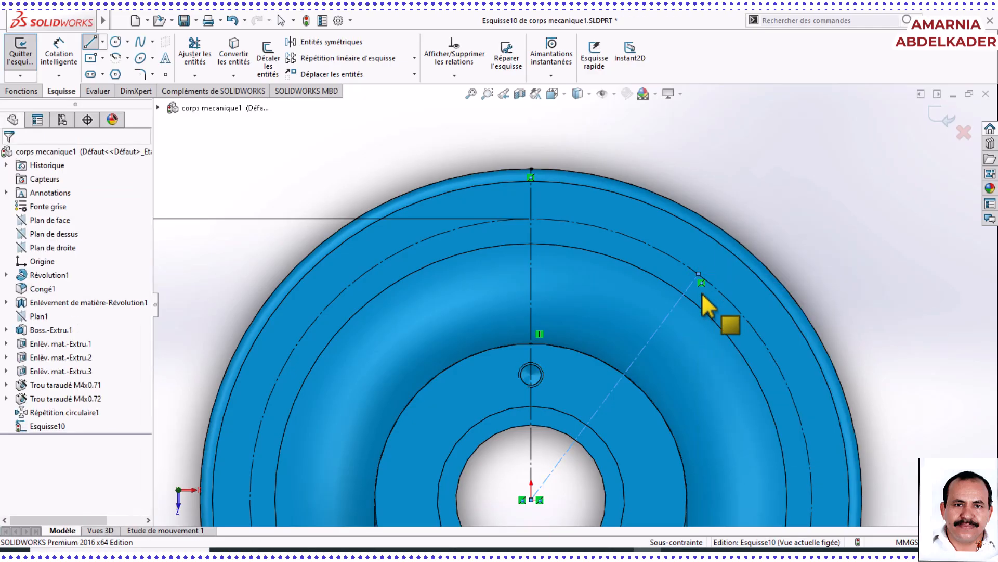
Dimension the angle between the vertical construction line and the inclined centerline at 45°.
left_click(58, 54)
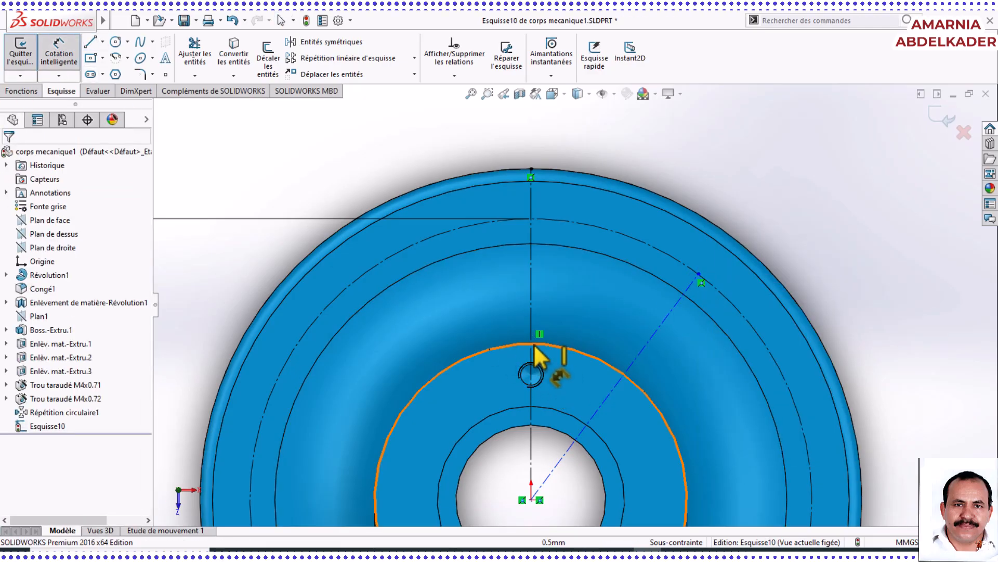
left_click(535, 359)
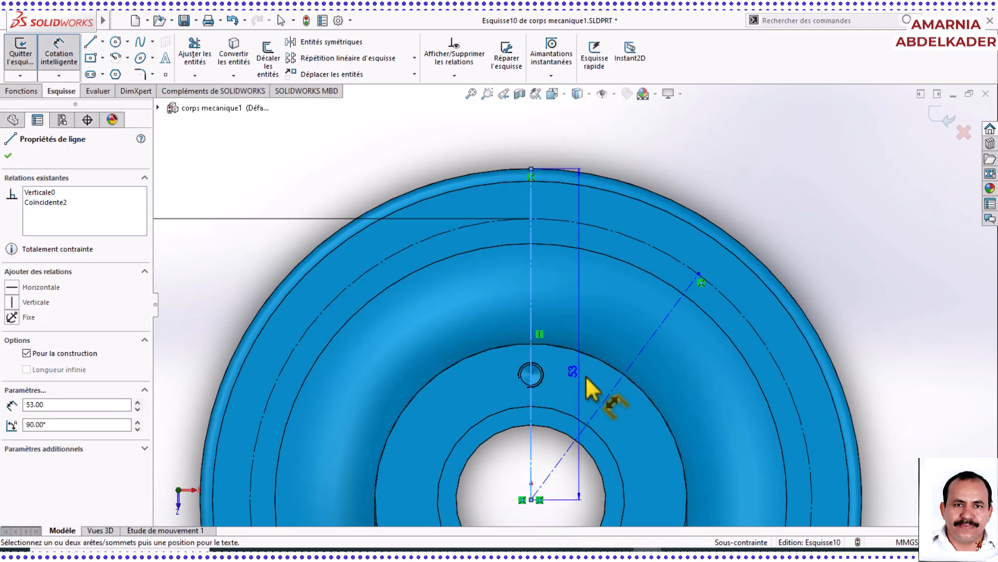
left_click(604, 402)
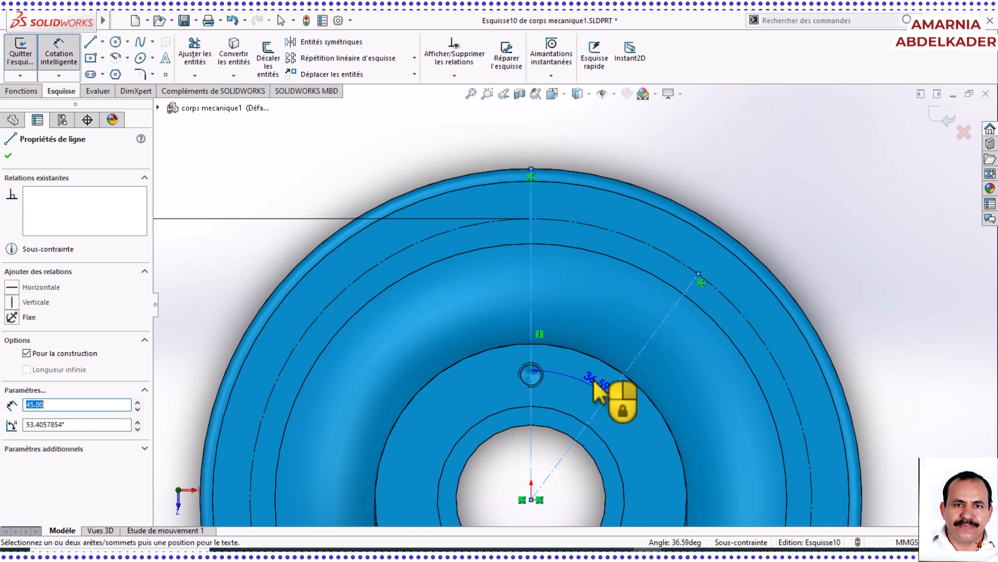
left_click(593, 364)
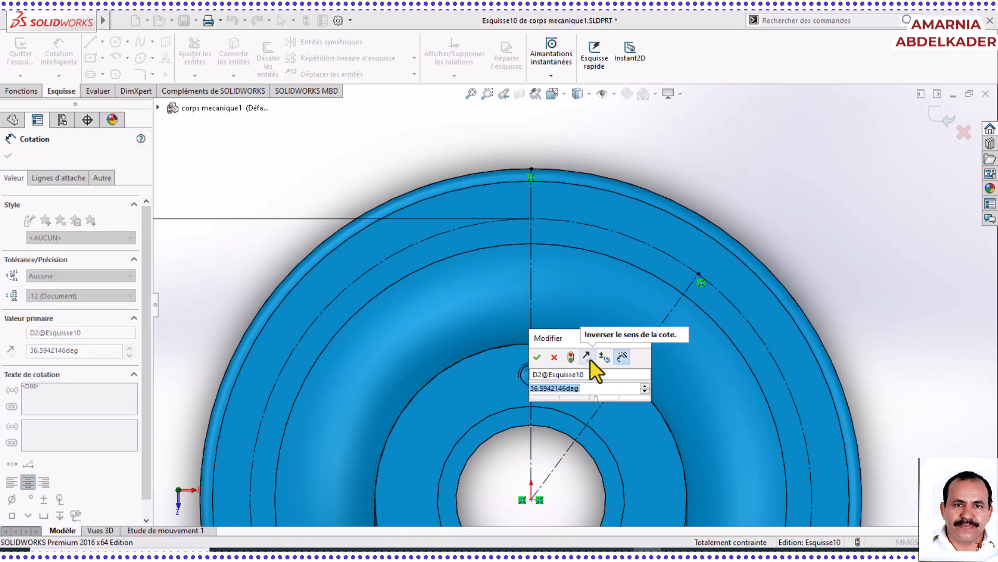
type("45")
key("Return")
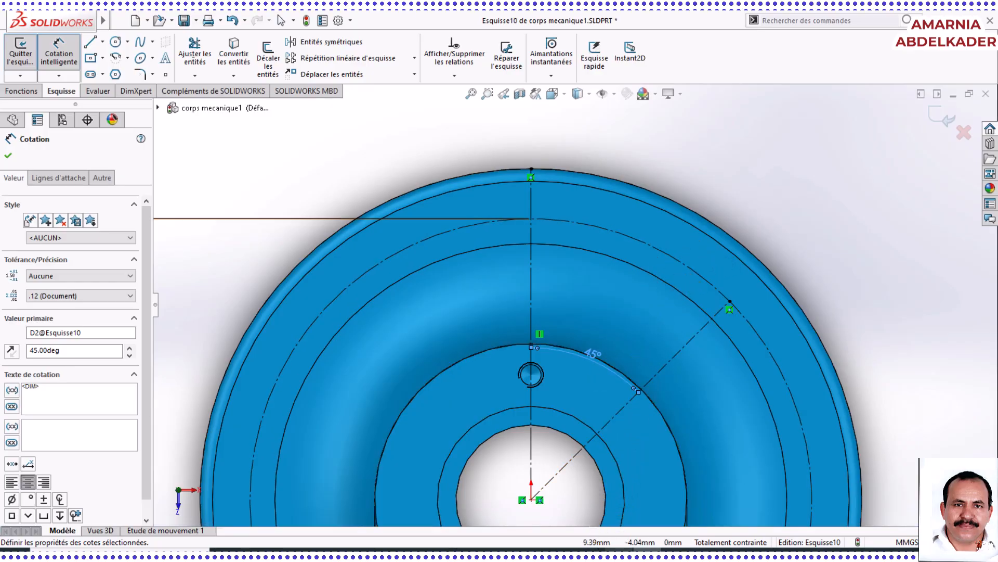
Check the lug outline in the PDF drawing, then in SOLIDWORKS sketch a line about 8 mm long from the flange's outer edge to the construction circle.
left_click(619, 555)
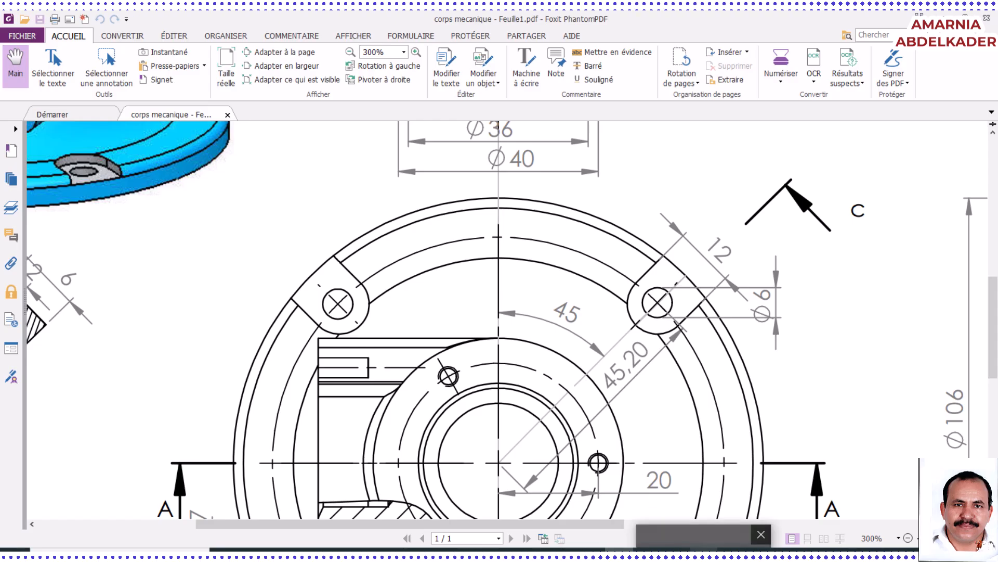
left_click(704, 555)
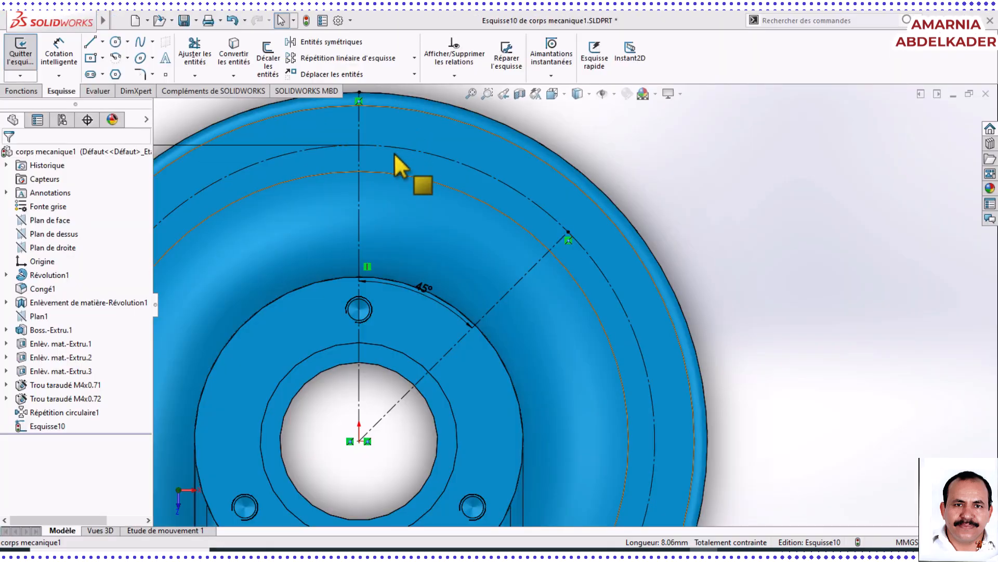
left_click(90, 41)
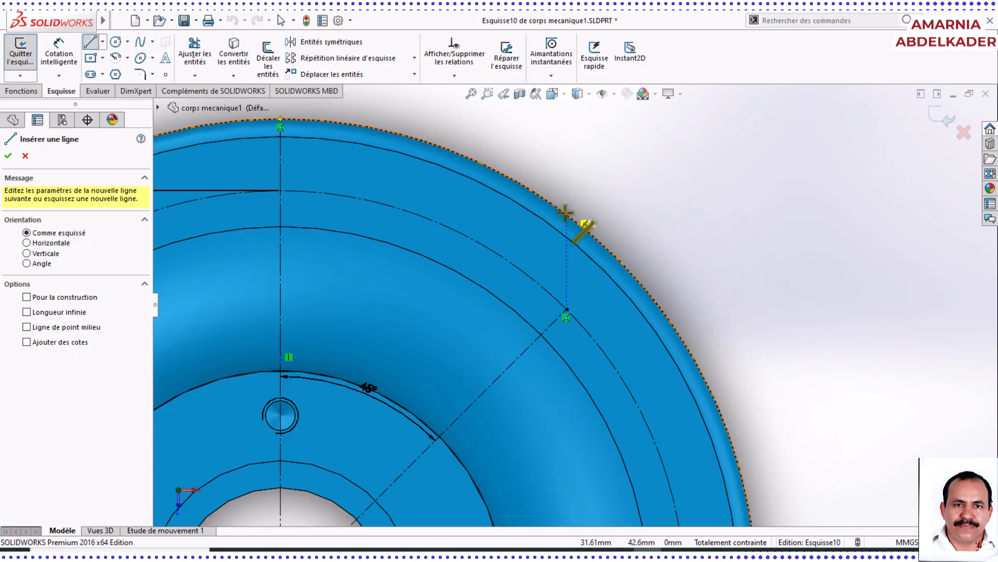
left_click(565, 212)
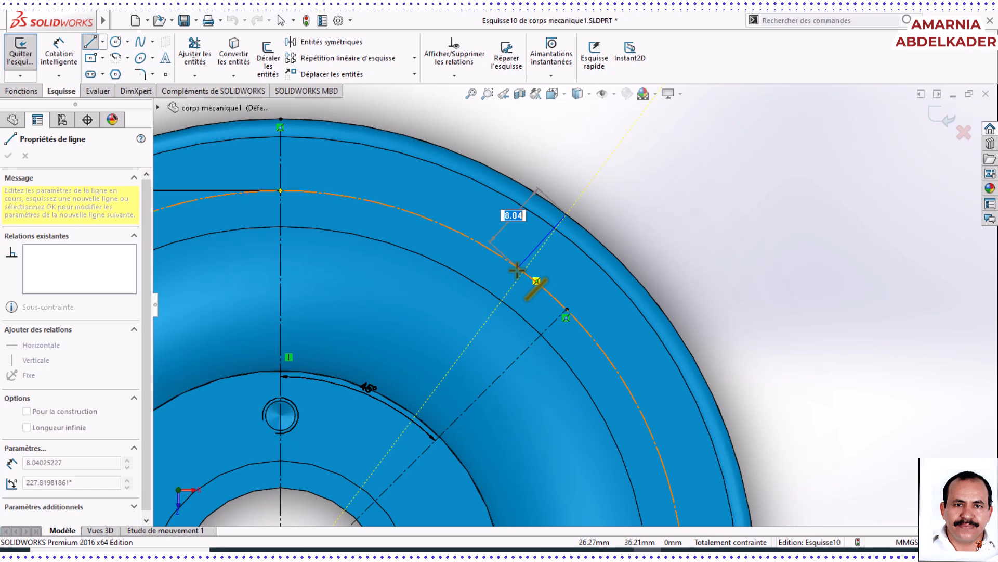
scroll(525, 281, "down", 3)
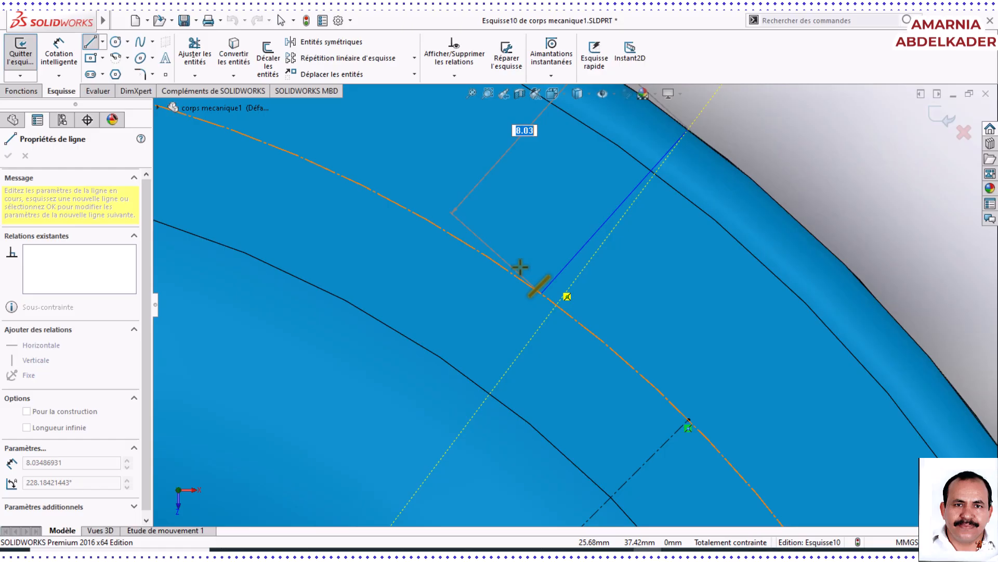
left_click(537, 291)
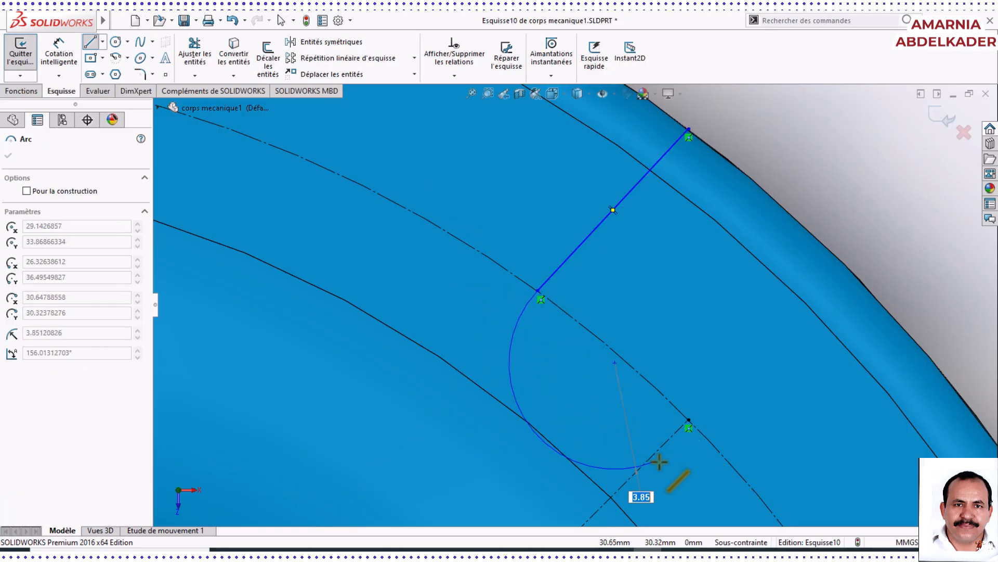
Continue the lug outline with an arc of about 5.7 mm radius ending on the construction circle and a line about 8.5 mm long to the outer edge.
key("z")
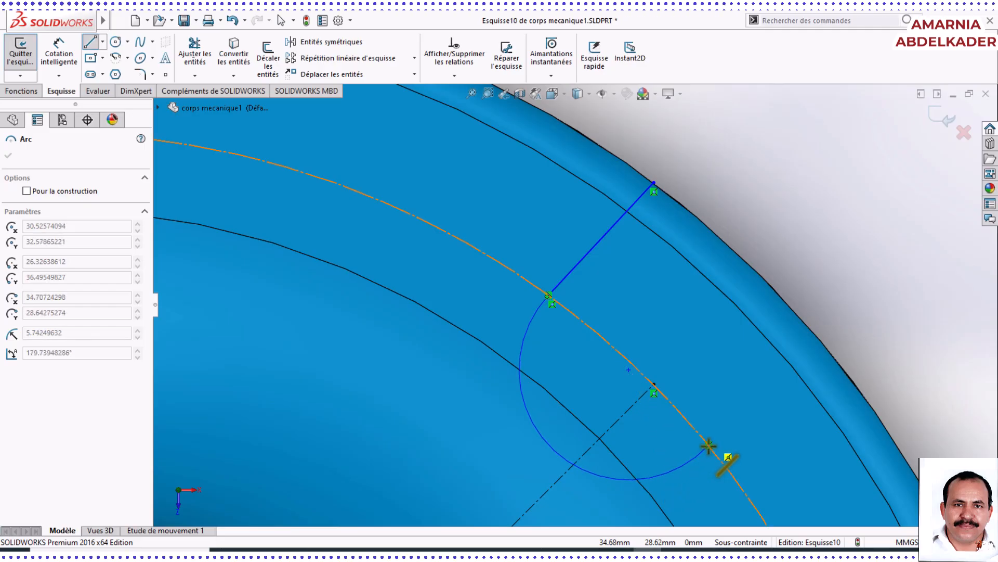
left_click(709, 446)
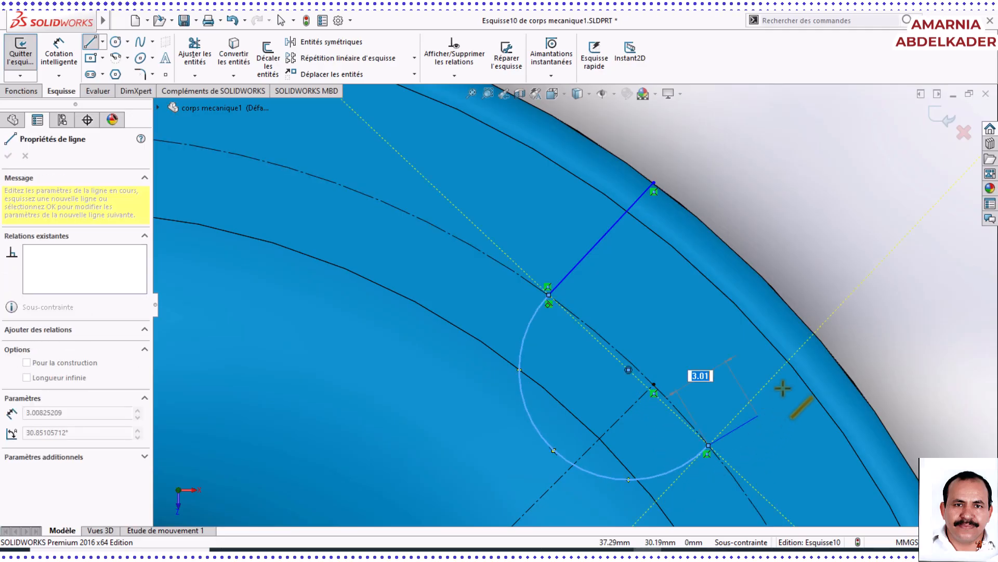
left_click(789, 307)
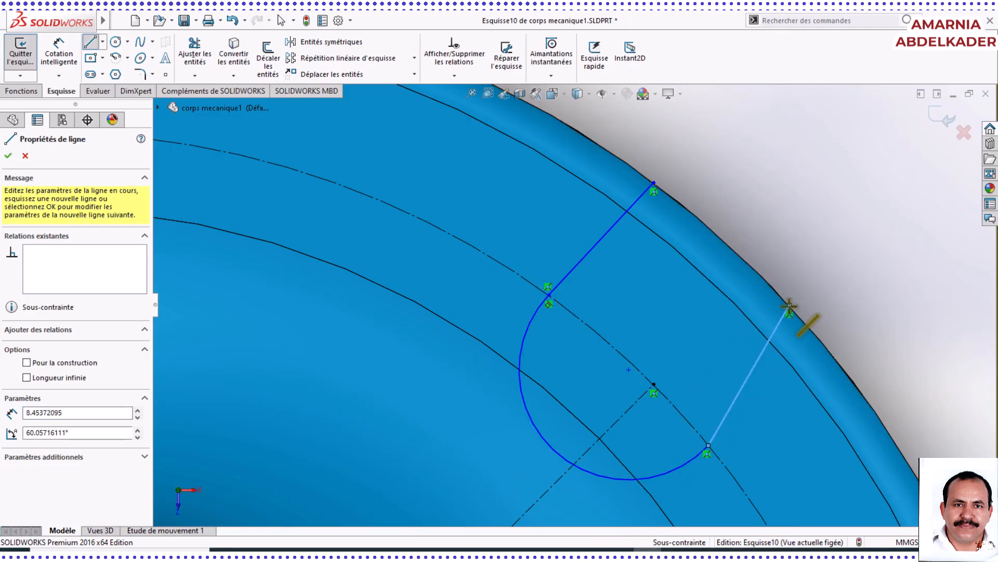
right_click(788, 306)
left_click(795, 314)
Merge the lug arc's centre point with the end point of the 45° centerline on the construction circle.
scroll(728, 385, "up", 5)
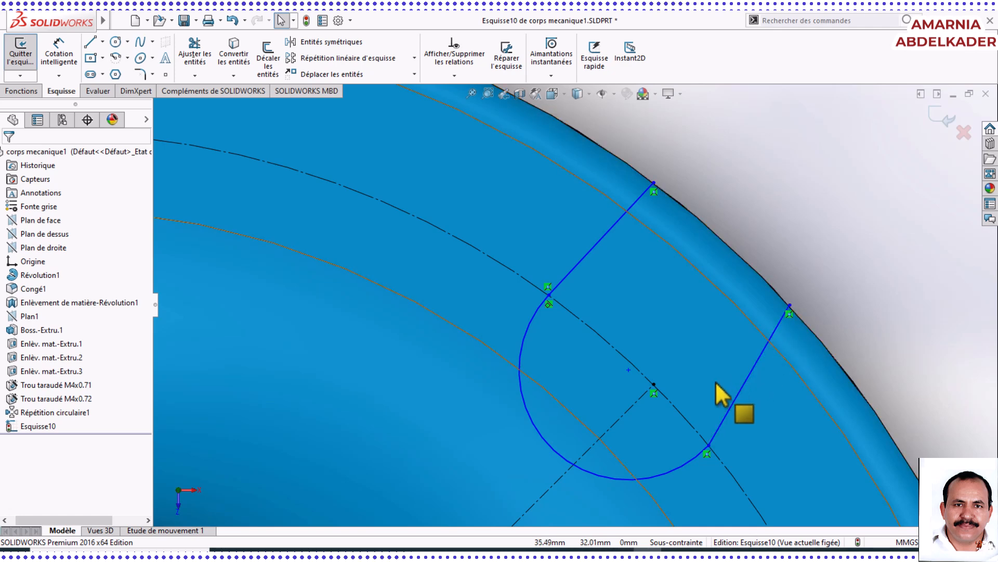
scroll(623, 378, "down", 2)
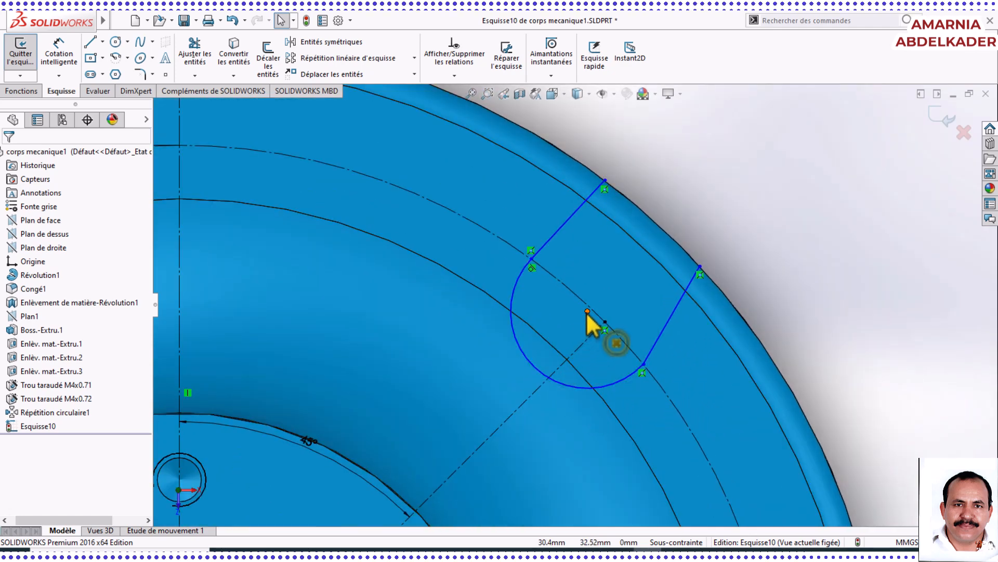
left_click(587, 312)
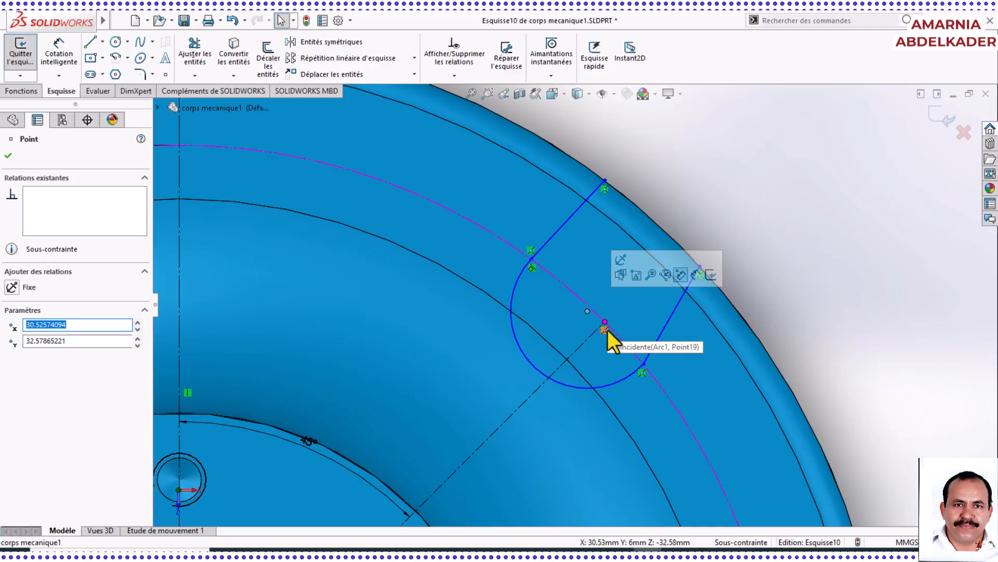
left_click(606, 322, "ctrl")
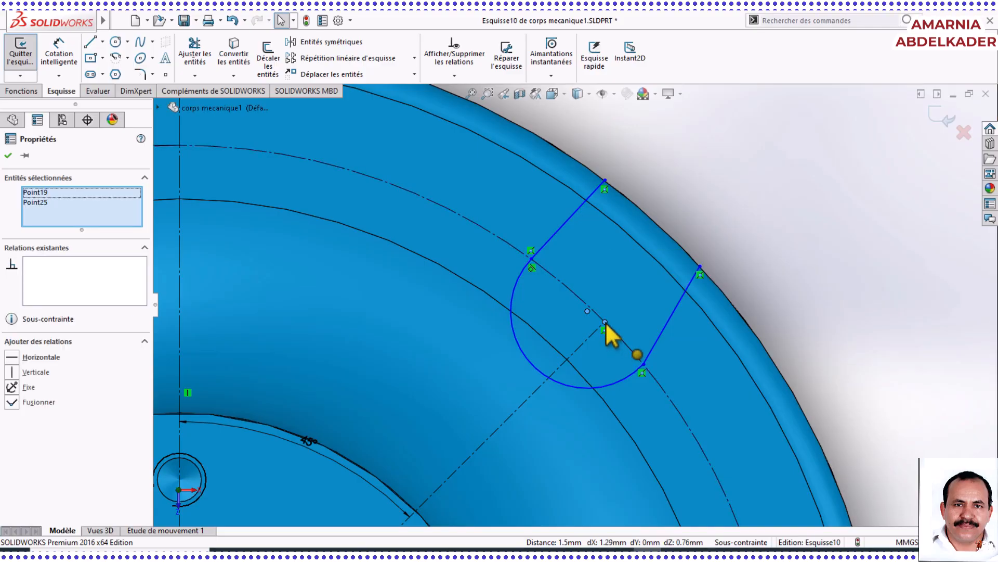
left_click(13, 403)
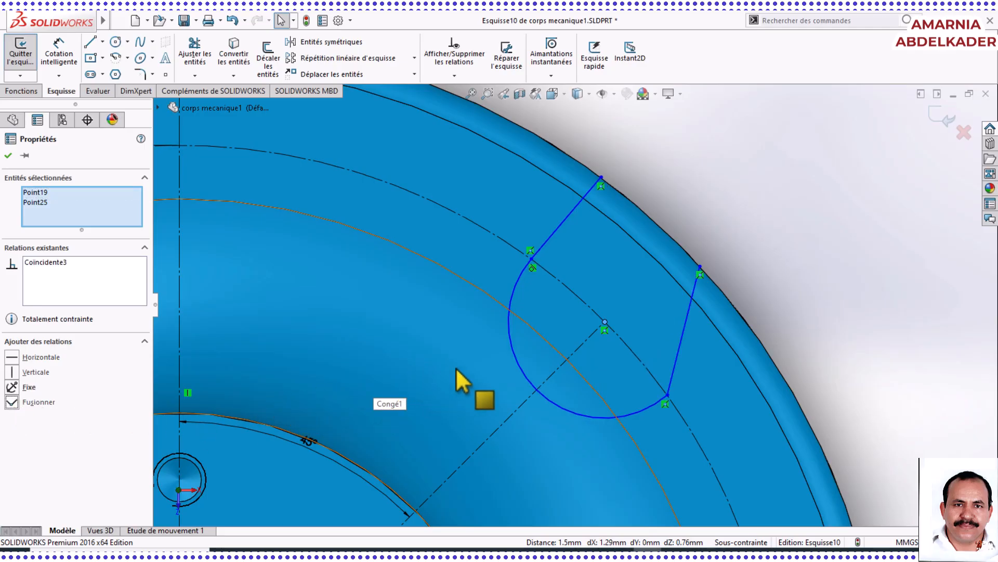
Make the two straight sides of the lug outline symmetric about the inclined 45° centerline.
left_click(787, 273)
left_click(578, 351)
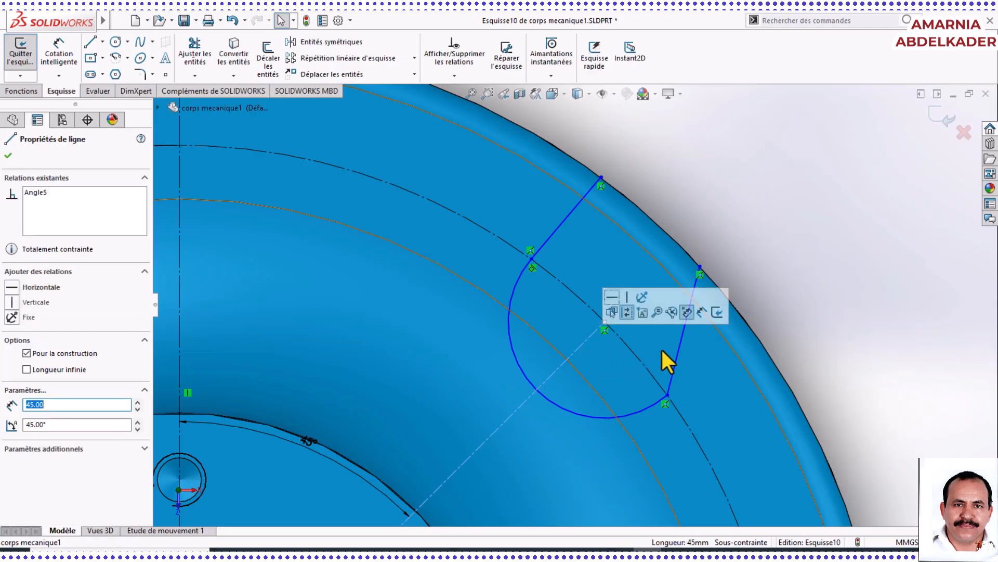
left_click(678, 352)
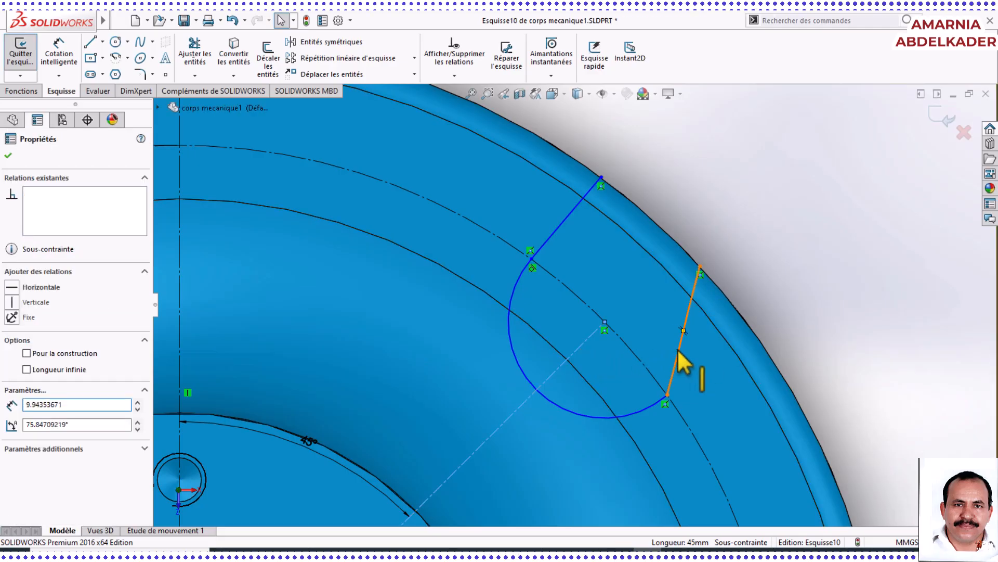
left_click(552, 235, "ctrl")
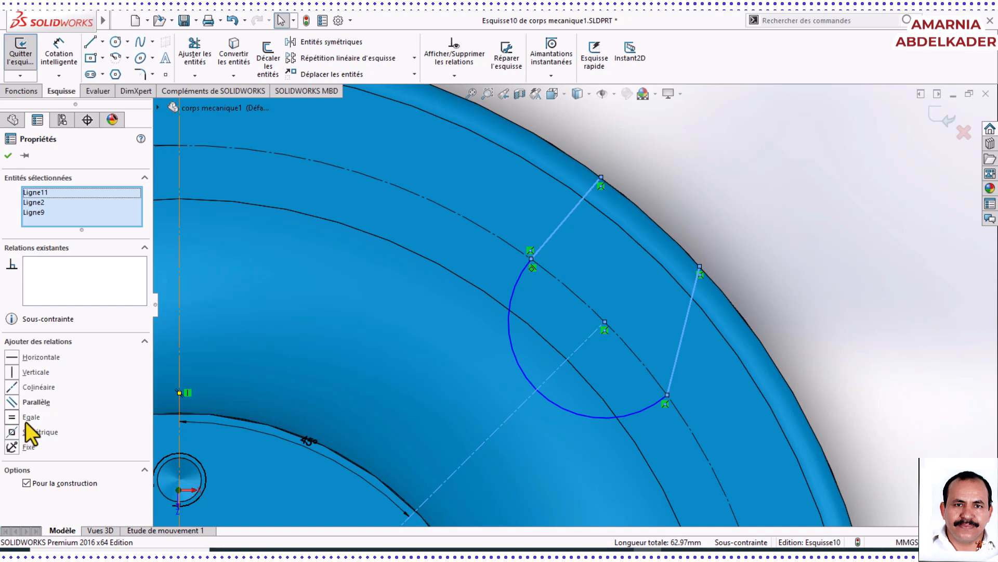
left_click(9, 432)
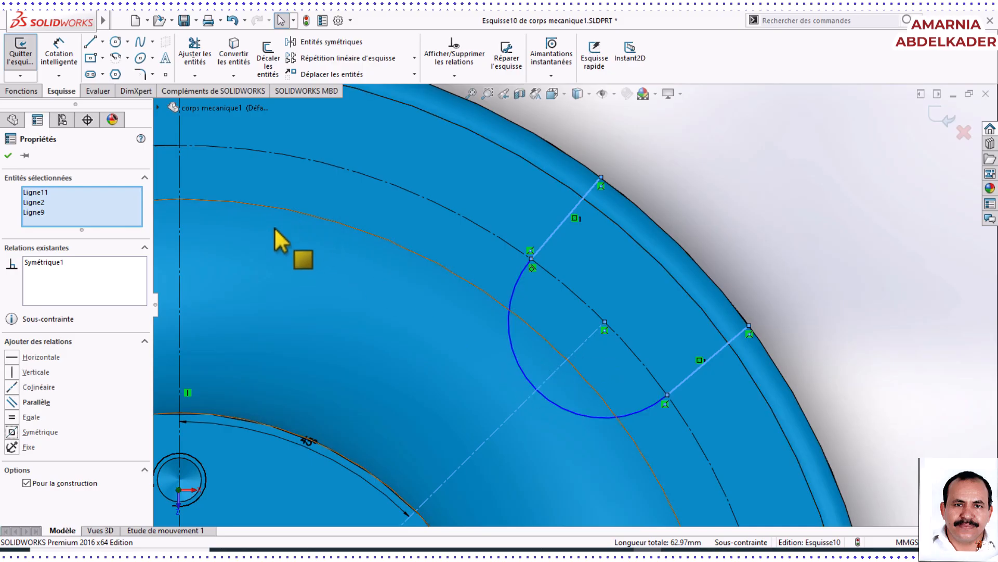
Dimension the lug outline's arc with a radius of 6 mm.
left_click(58, 52)
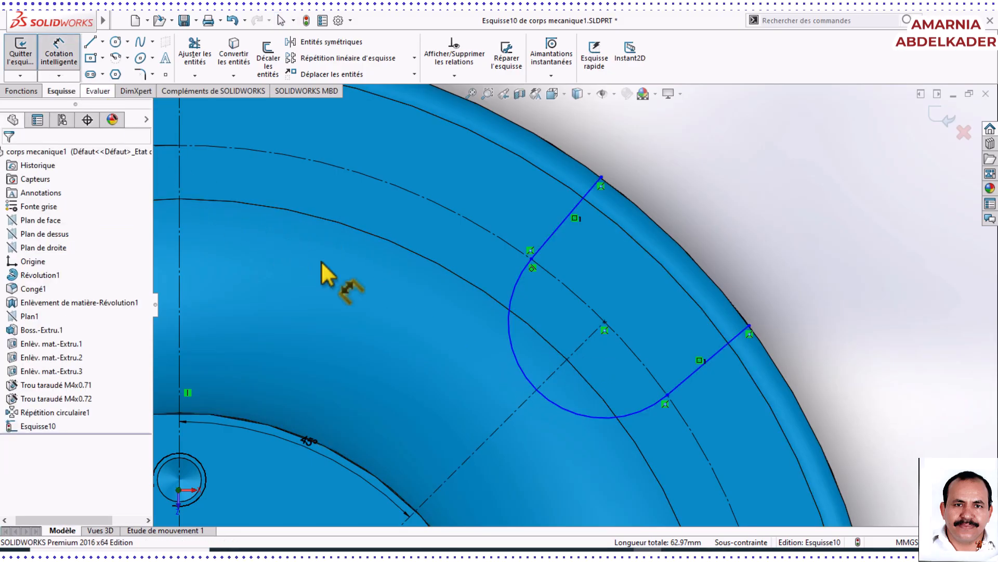
left_click(529, 385)
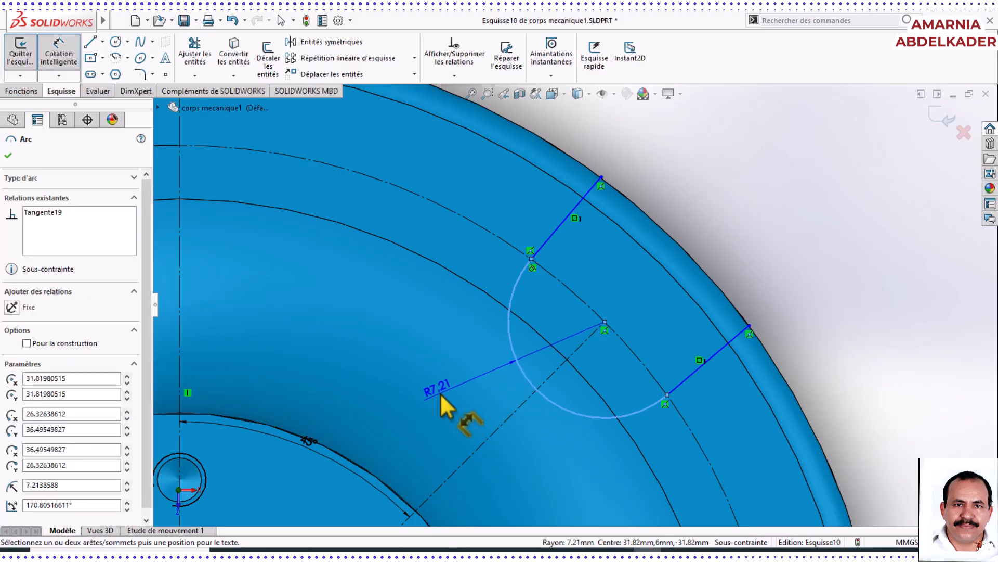
left_click(441, 394)
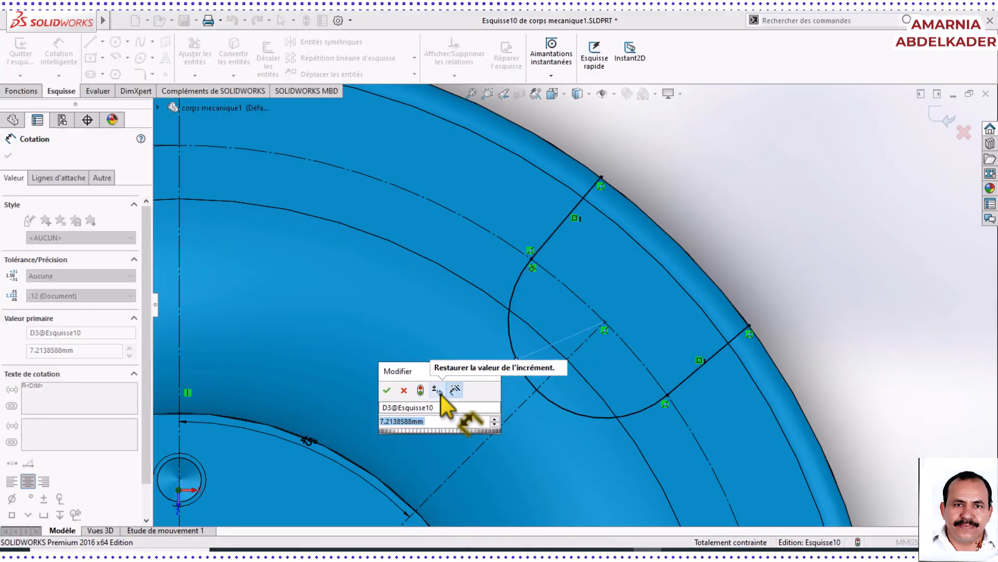
type("6")
key("Return")
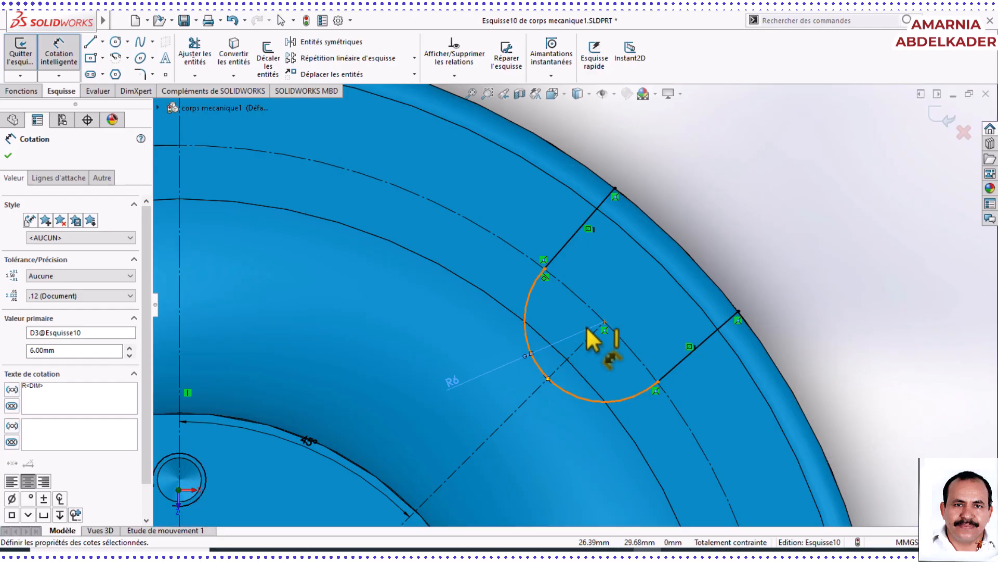
left_click(650, 166)
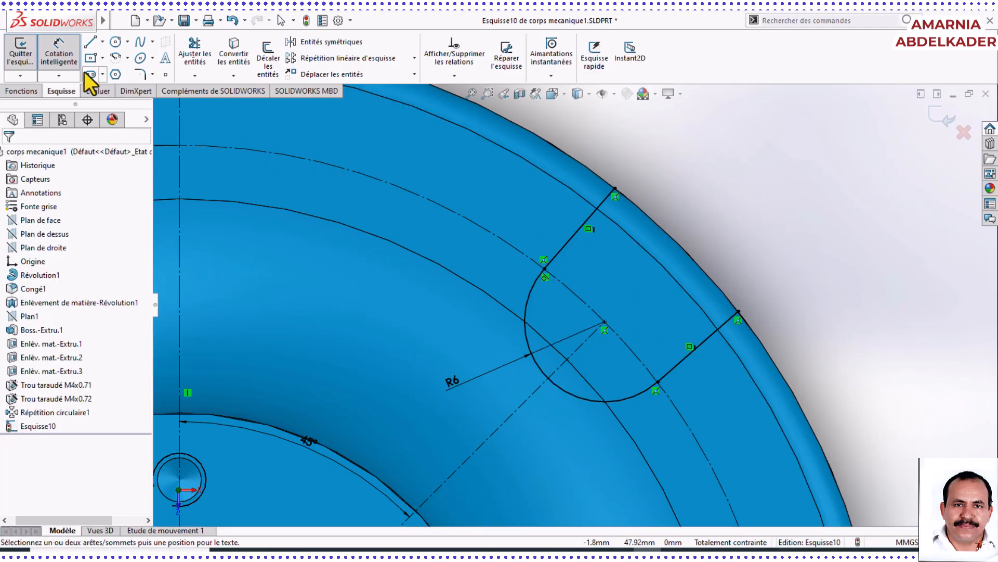
left_click(58, 57)
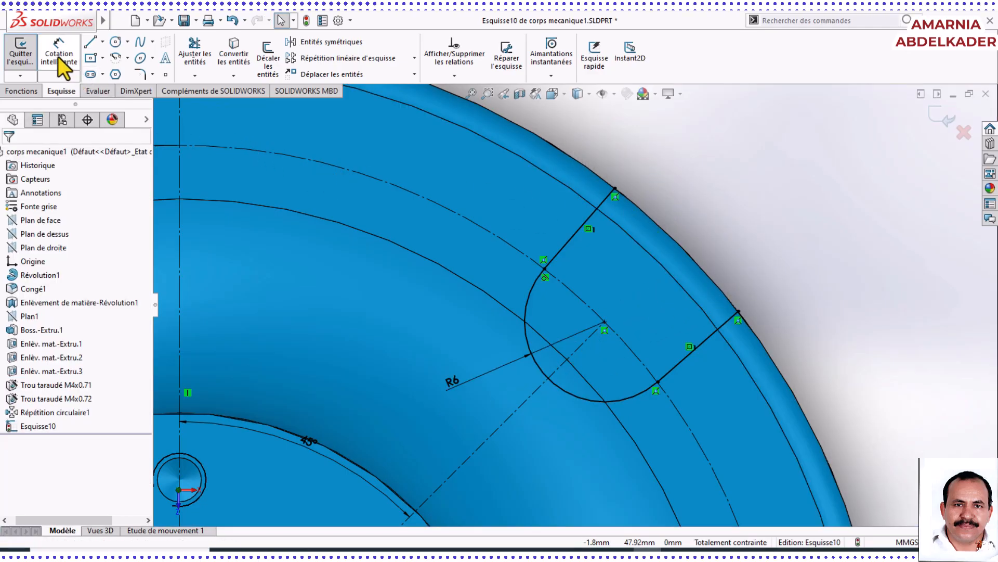
Convert the flange's outer circular edge into a sketch entity of the lug sketch.
left_click(594, 173)
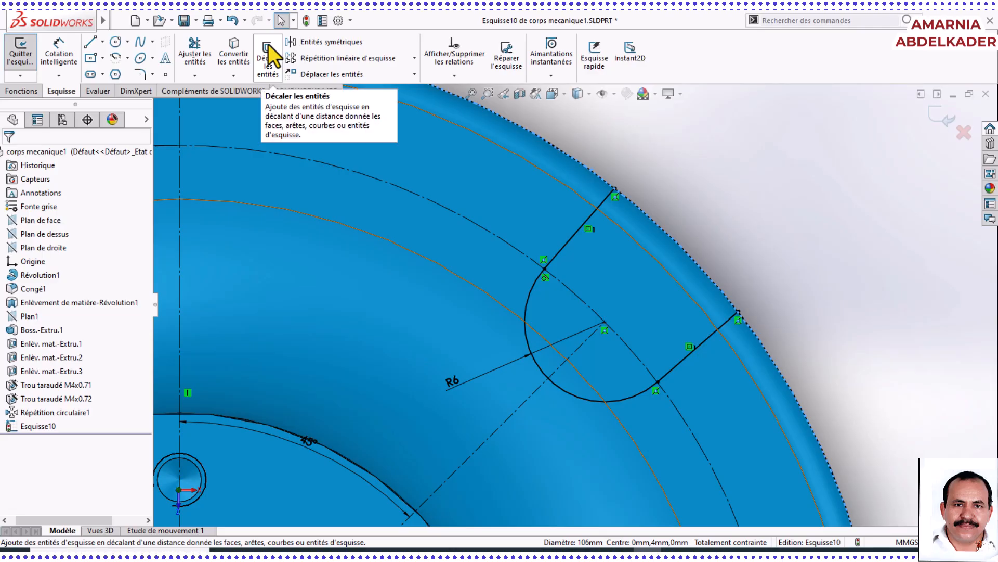
left_click(232, 57)
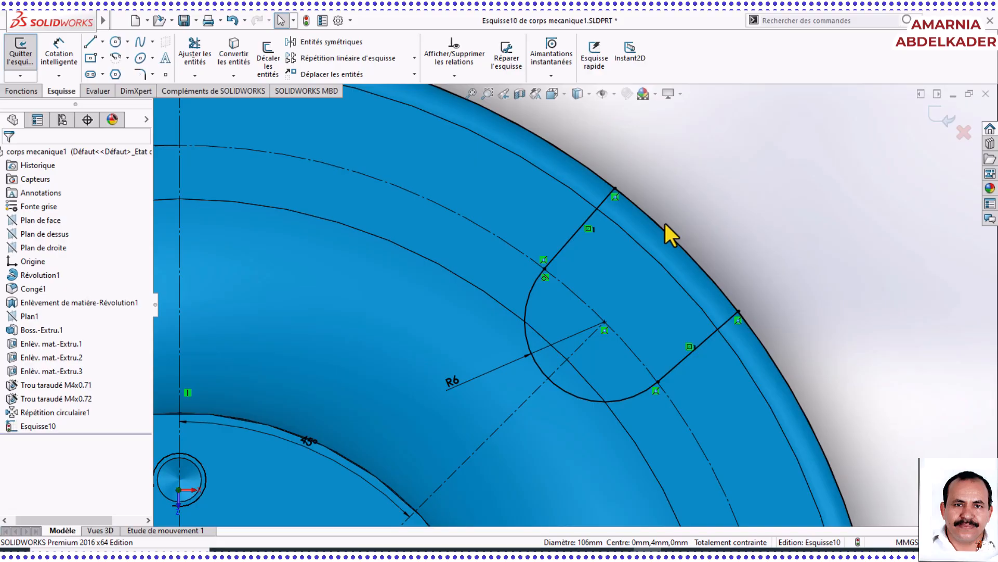
mouse_move(731, 263)
middle_mouse_down()
mouse_move(639, 328)
mouse_move(740, 269)
mouse_move(747, 257)
mouse_move(731, 250)
middle_mouse_up()
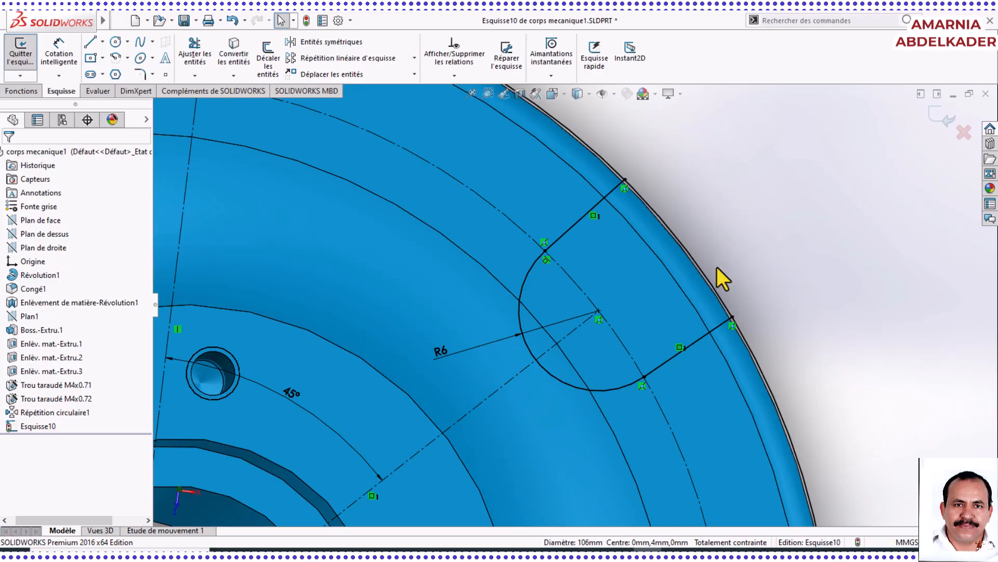
scroll(716, 267, "up", 2)
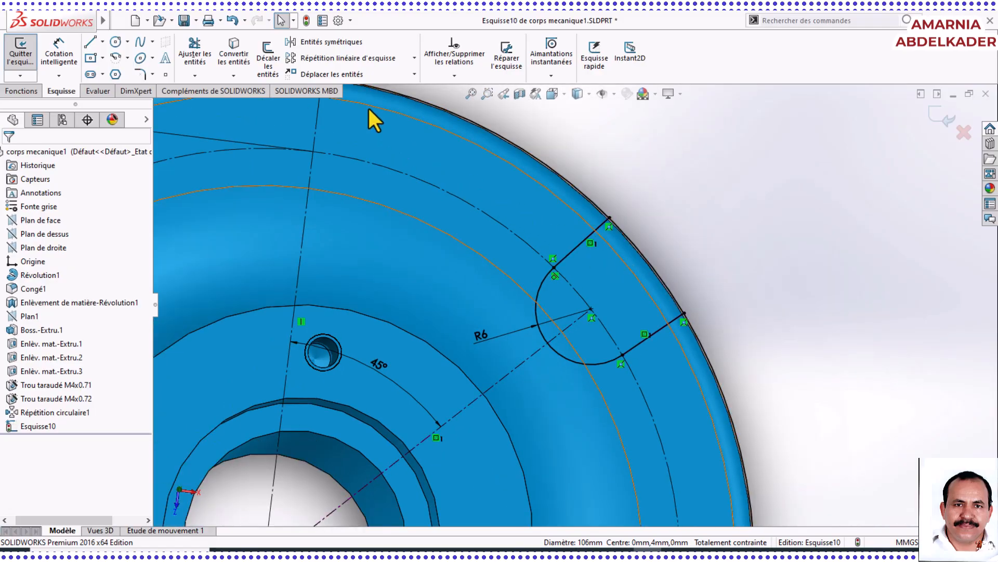
Trim the converted outer circle so only the arc between the two straight lug sides remains, closing the outline.
left_click(198, 48)
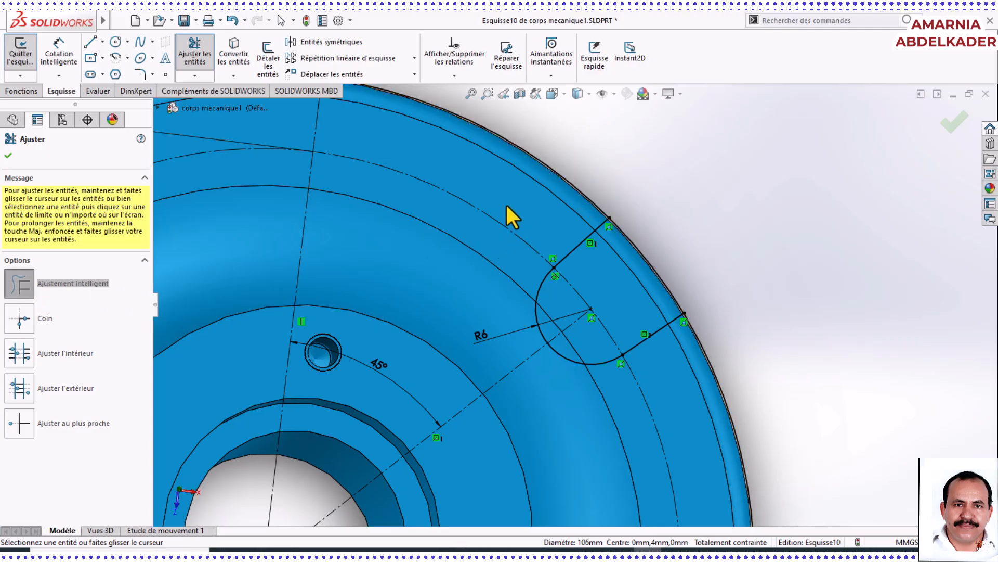
left_click_drag(503, 199, 607, 156)
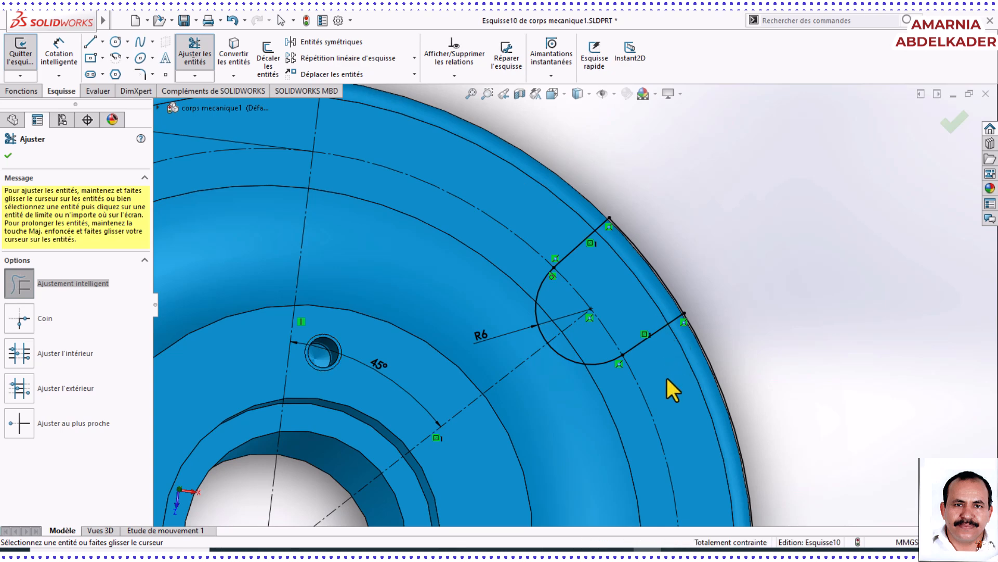
mouse_move(661, 384)
left_mouse_down()
mouse_move(689, 374)
mouse_move(771, 381)
left_mouse_up()
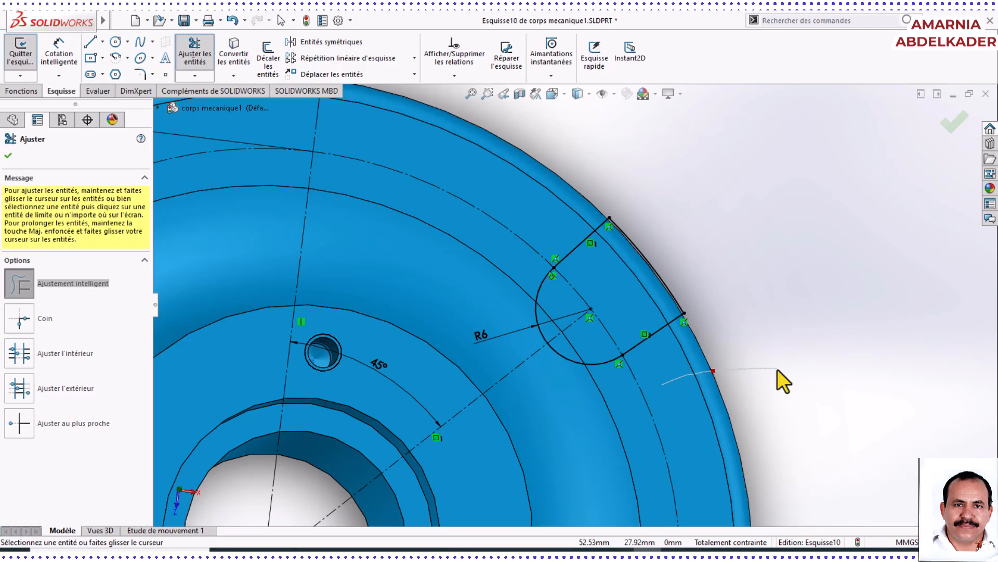
left_click_drag(778, 370, 778, 369)
middle_click_drag(754, 329, 687, 310)
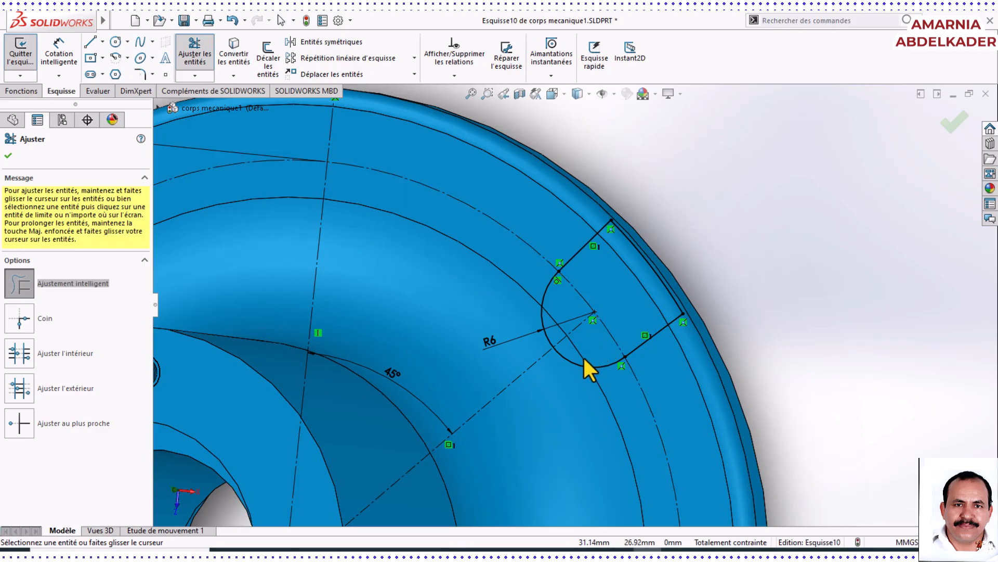
mouse_move(591, 368)
middle_mouse_down()
mouse_move(604, 303)
mouse_move(589, 279)
middle_mouse_up()
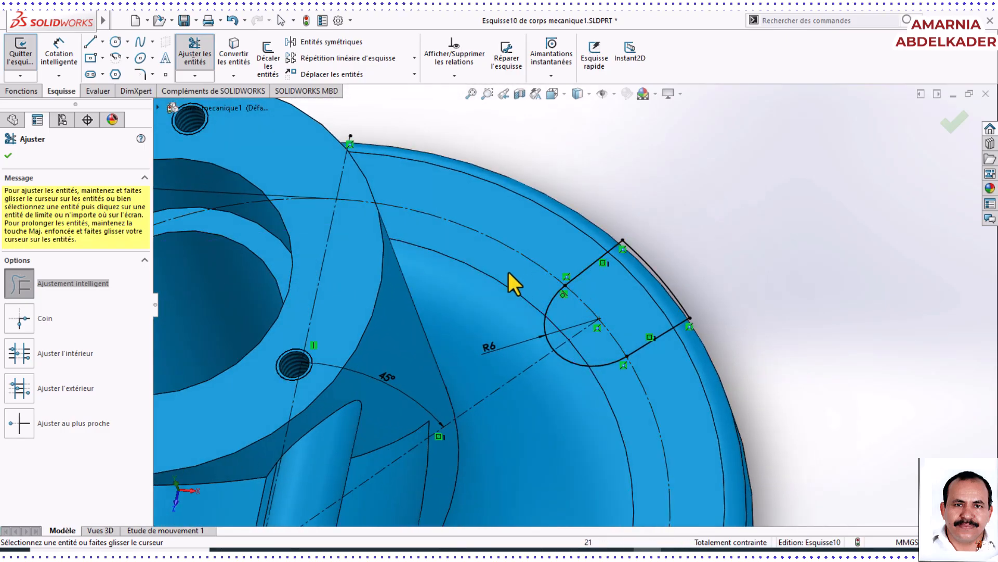
left_click(8, 155)
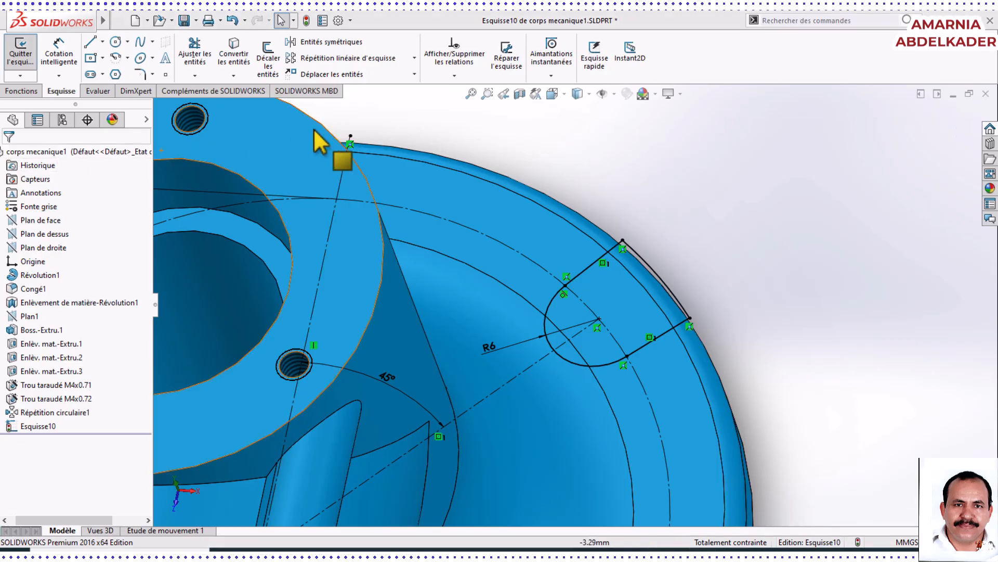
Set up an extruded cut of the closed lug outline, blind from the sketch plane, 2 mm deep into the flange.
left_click(19, 93)
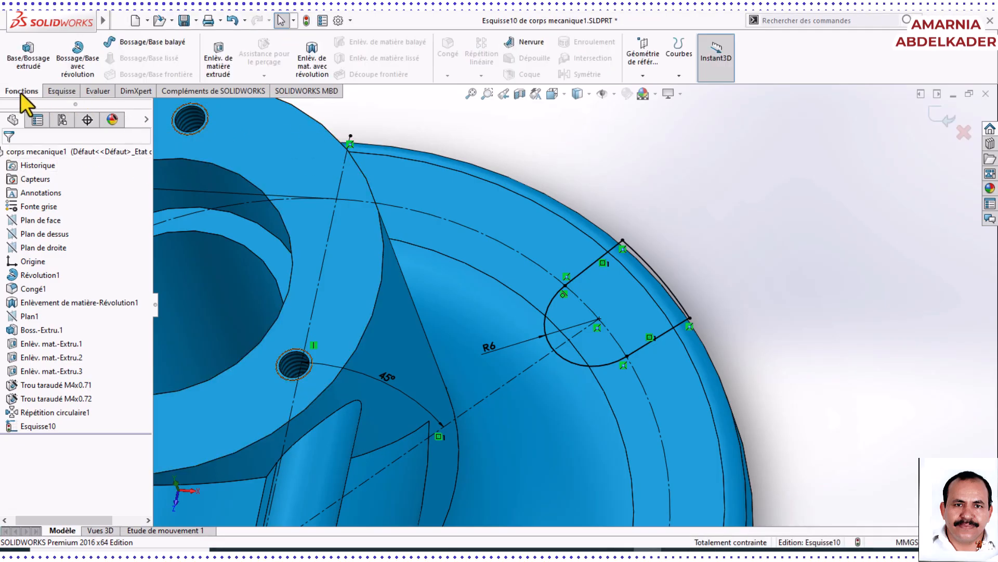
left_click(212, 55)
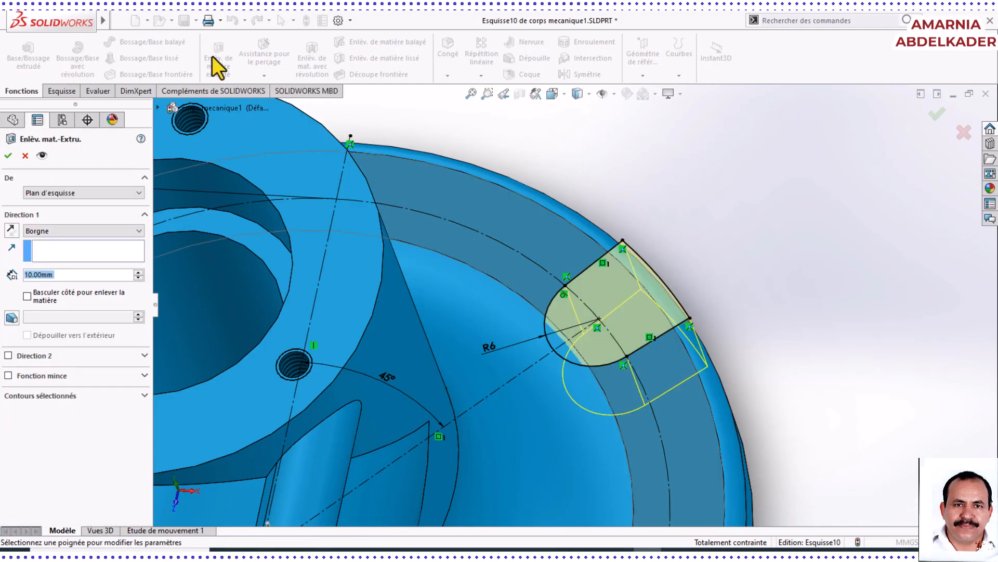
middle_click_drag(546, 319, 541, 297)
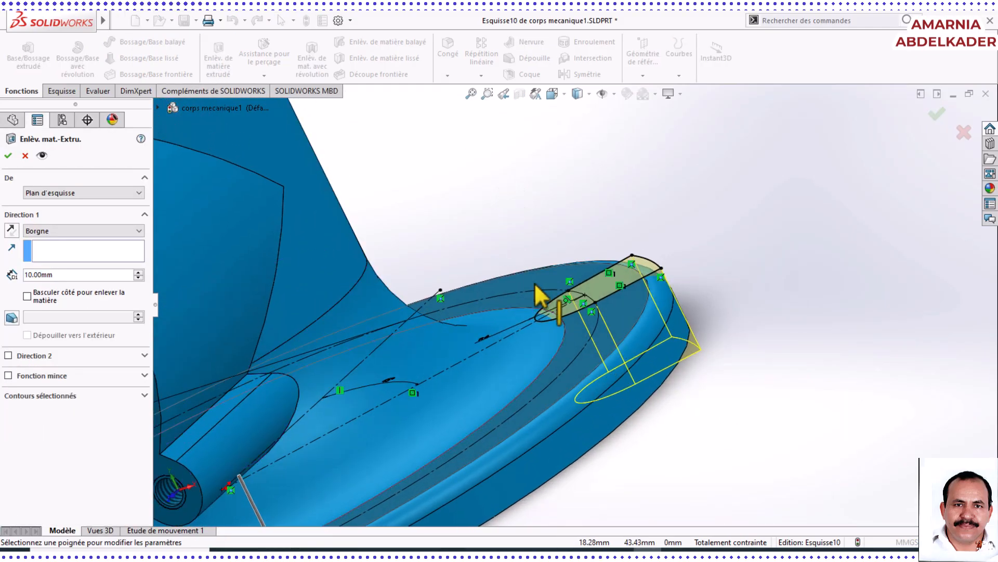
double_click(56, 276)
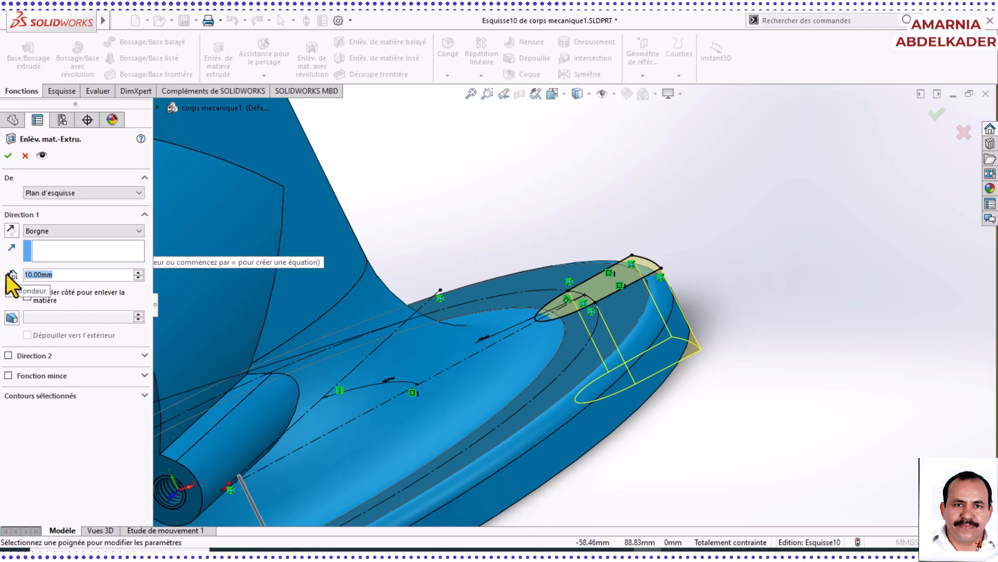
type("2")
left_click(84, 245)
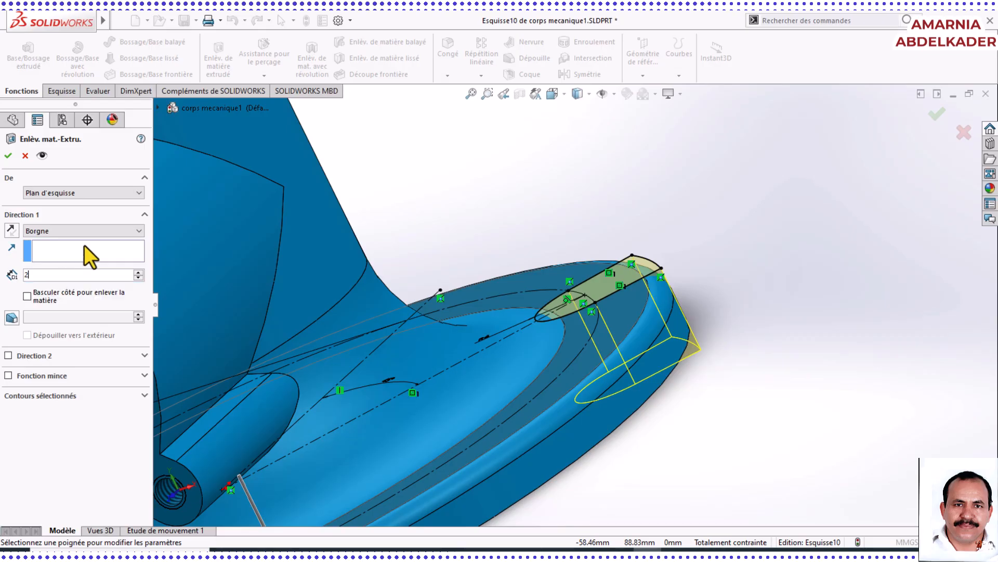
Add a second blind direction of 10 mm above the flange to the extruded cut and create it.
middle_click_drag(525, 314, 472, 355)
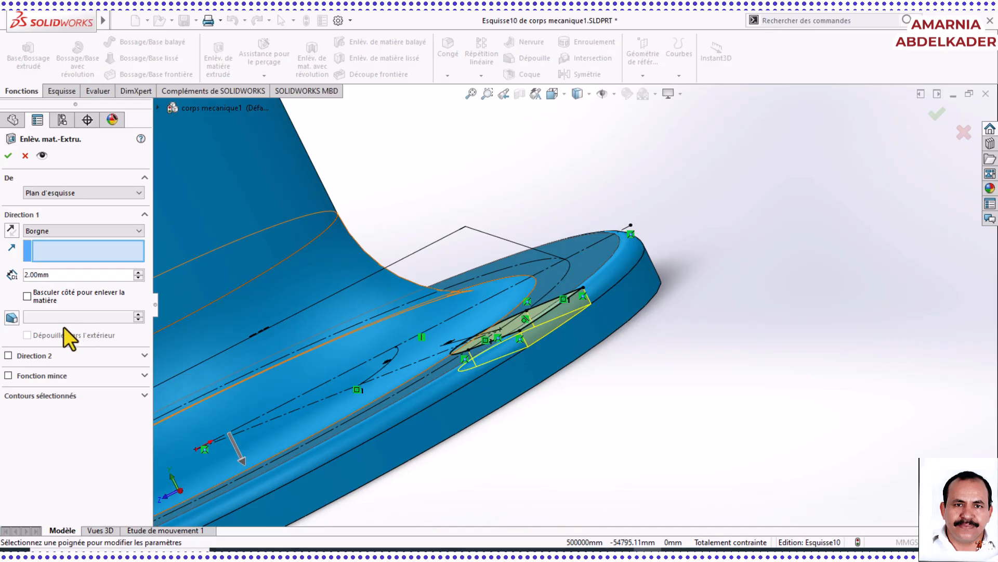
left_click(7, 357)
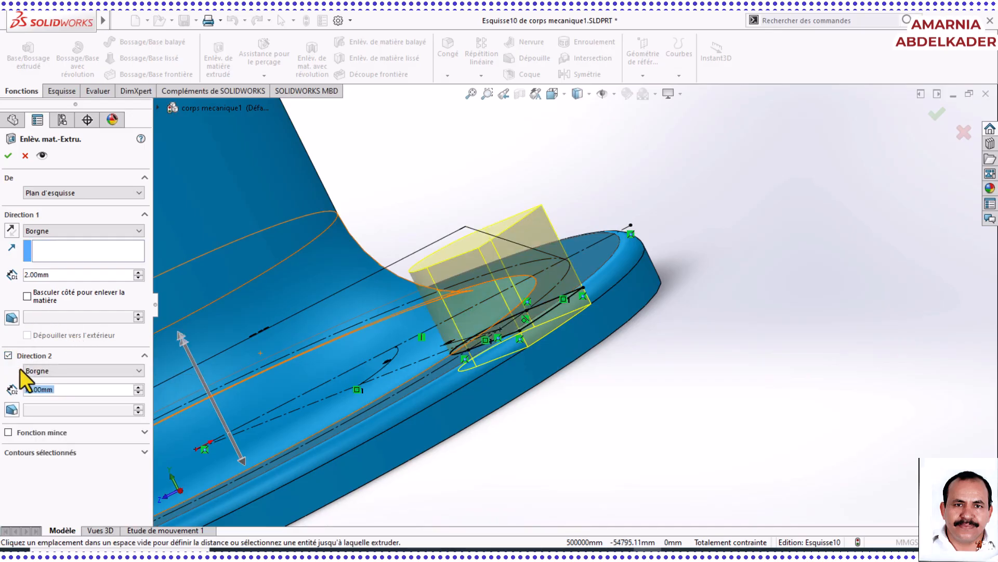
middle_click_drag(263, 347, 270, 314)
middle_click_drag(494, 350, 436, 385)
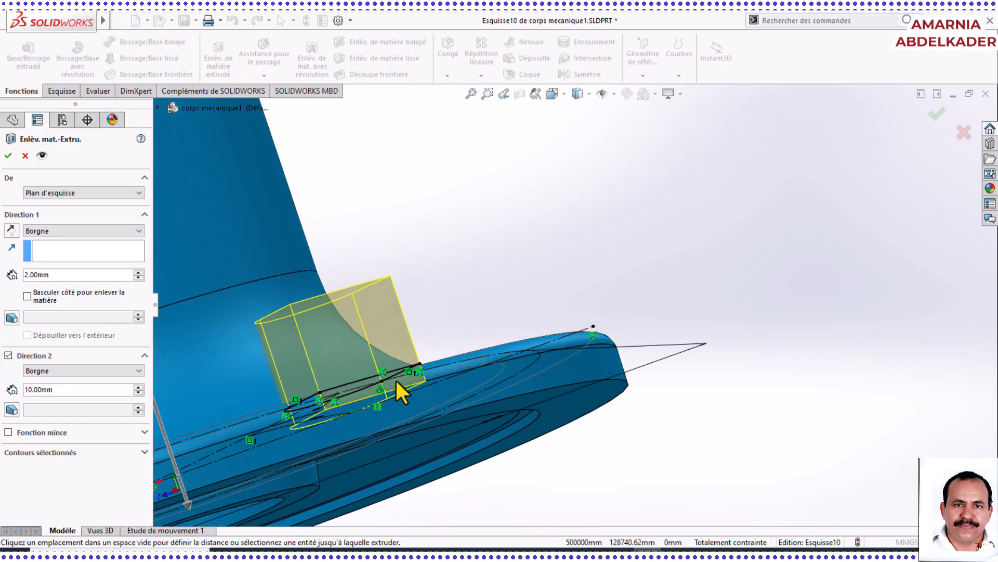
mouse_move(397, 398)
middle_mouse_down()
mouse_move(411, 403)
mouse_move(407, 352)
middle_mouse_up()
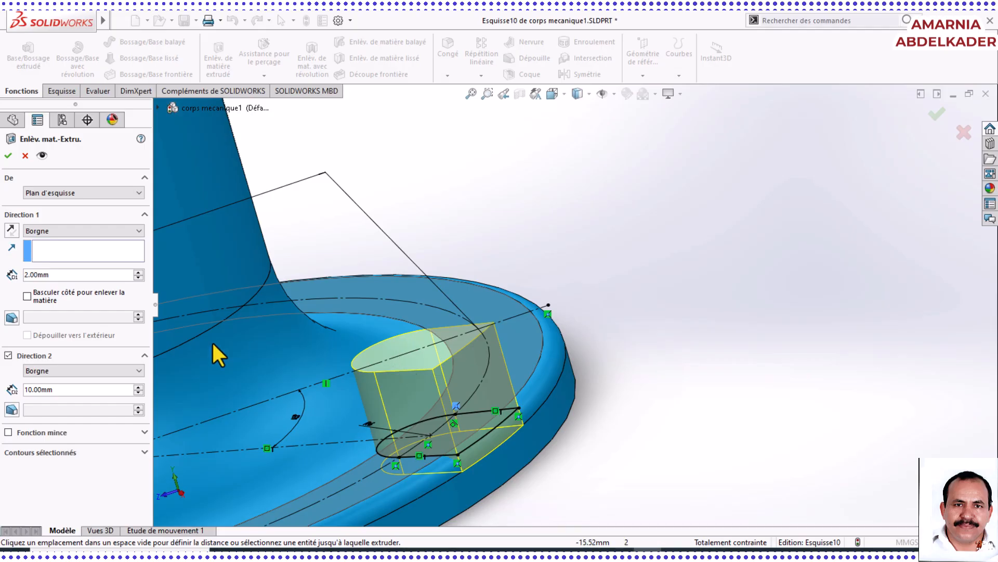
left_click(8, 155)
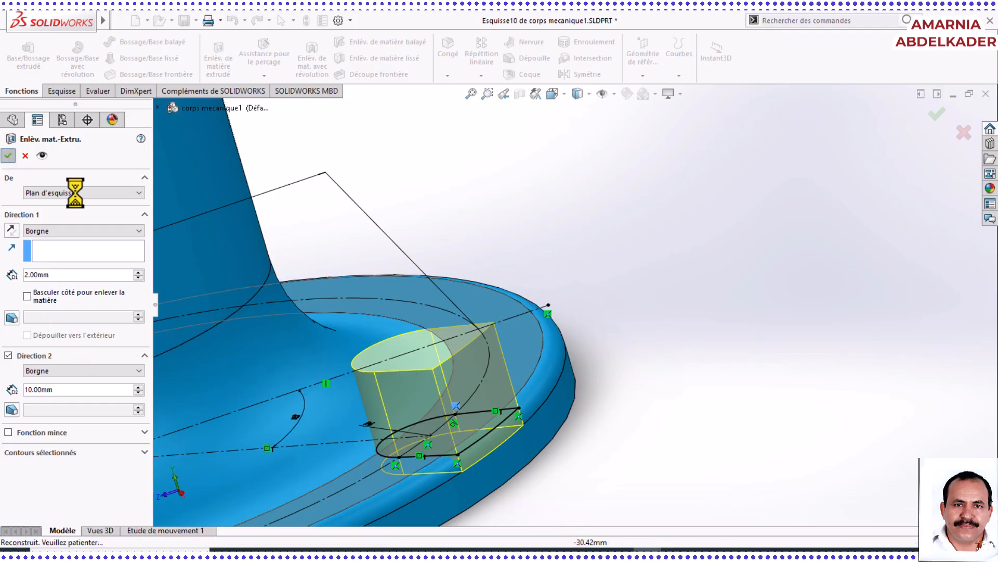
Start a simple drilled hole with the Hole Wizard and check the recess hole's diameter on the part drawing in Foxit PhantomPDF.
middle_click_drag(401, 350, 470, 401)
scroll(517, 473, "up", 5)
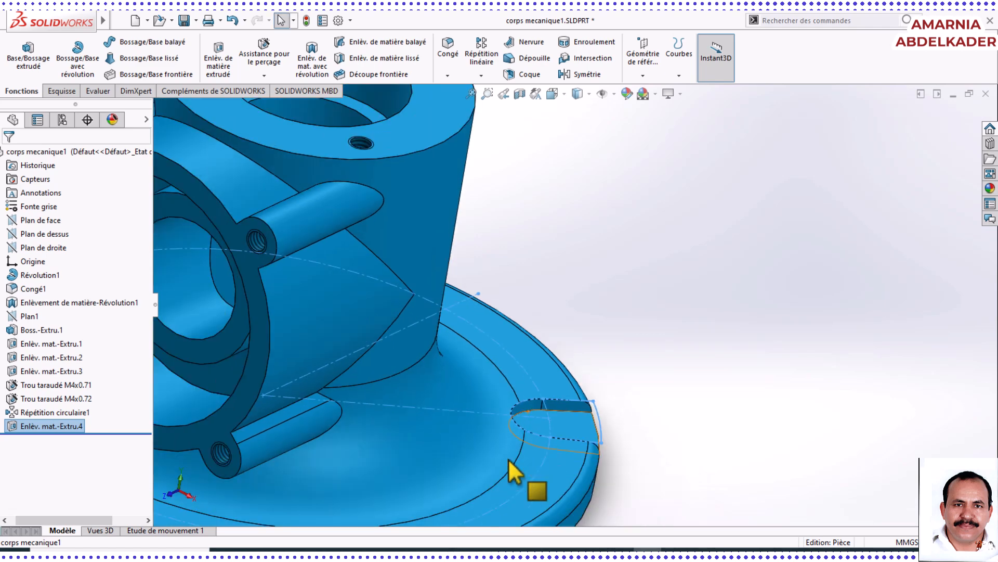
middle_click_drag(554, 372, 538, 400)
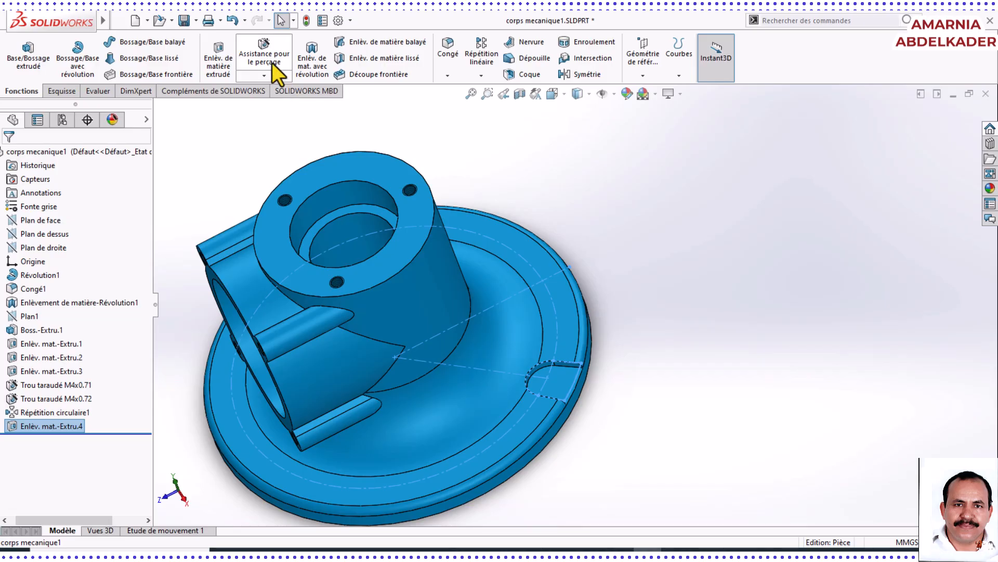
left_click(273, 64)
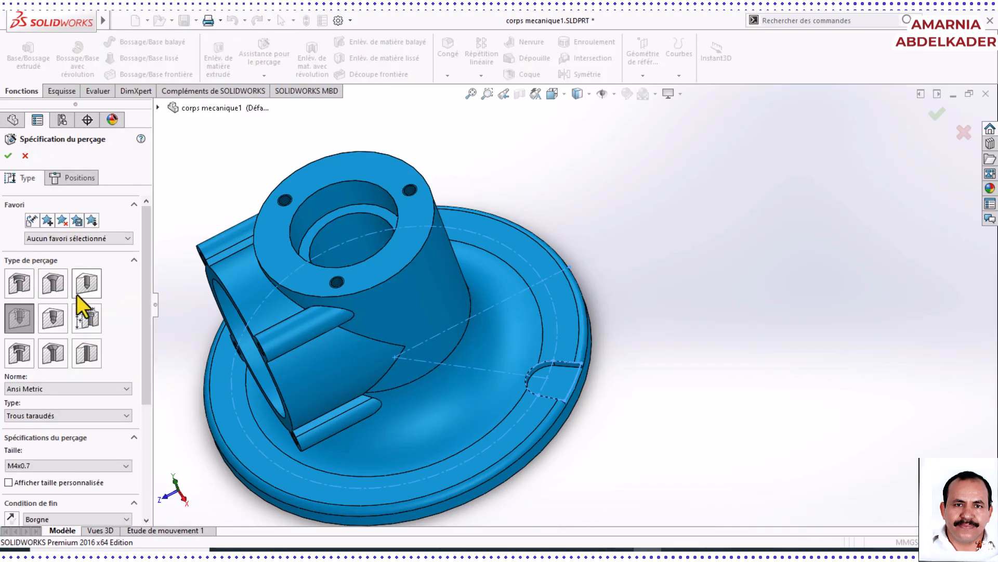
left_click(88, 281)
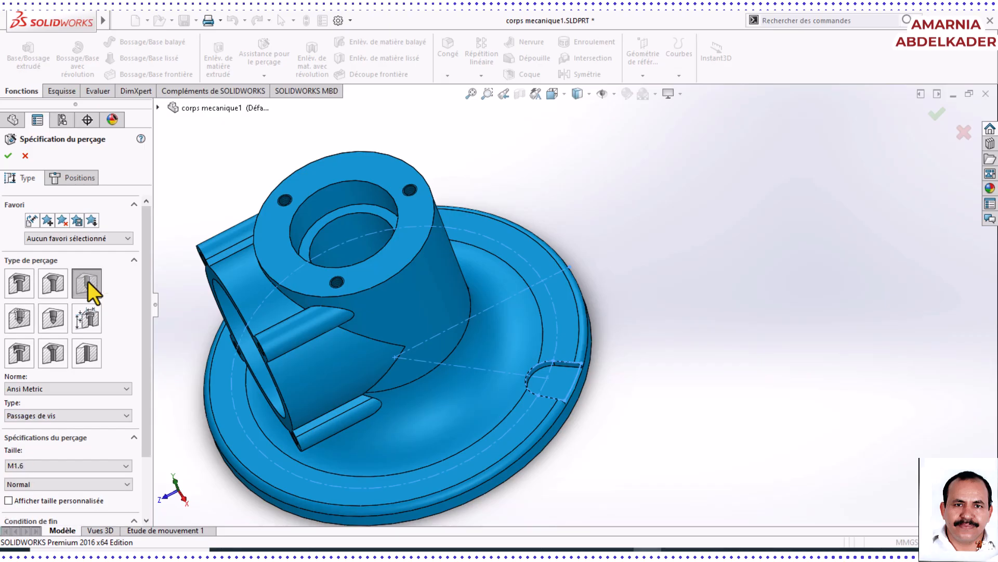
left_click_drag(145, 314, 146, 365)
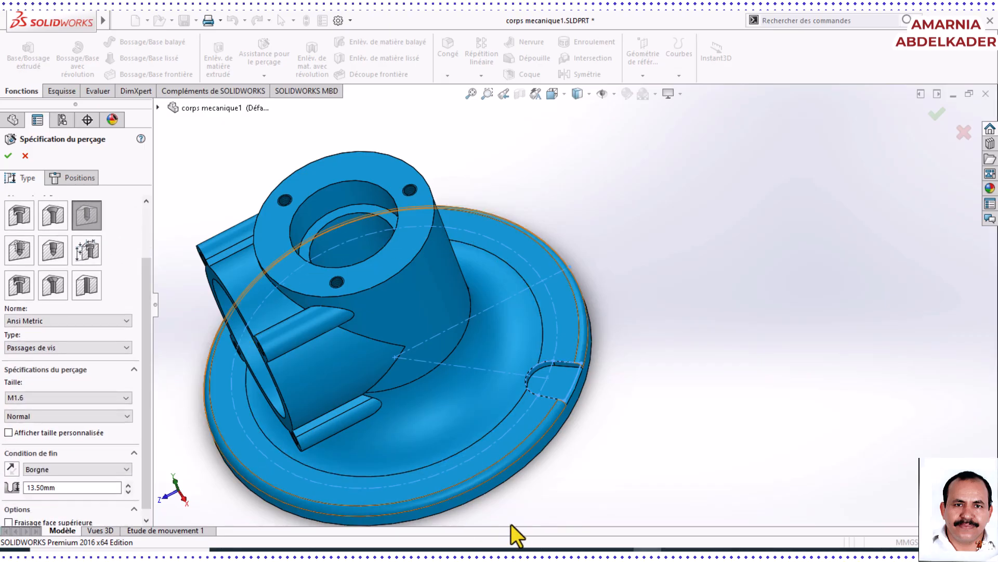
left_click(607, 549)
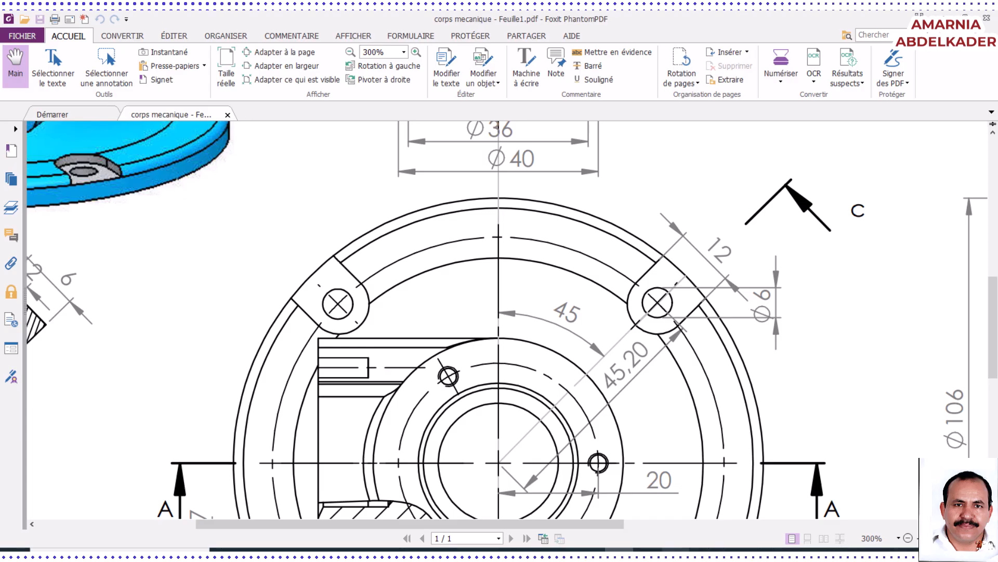
left_click(646, 554)
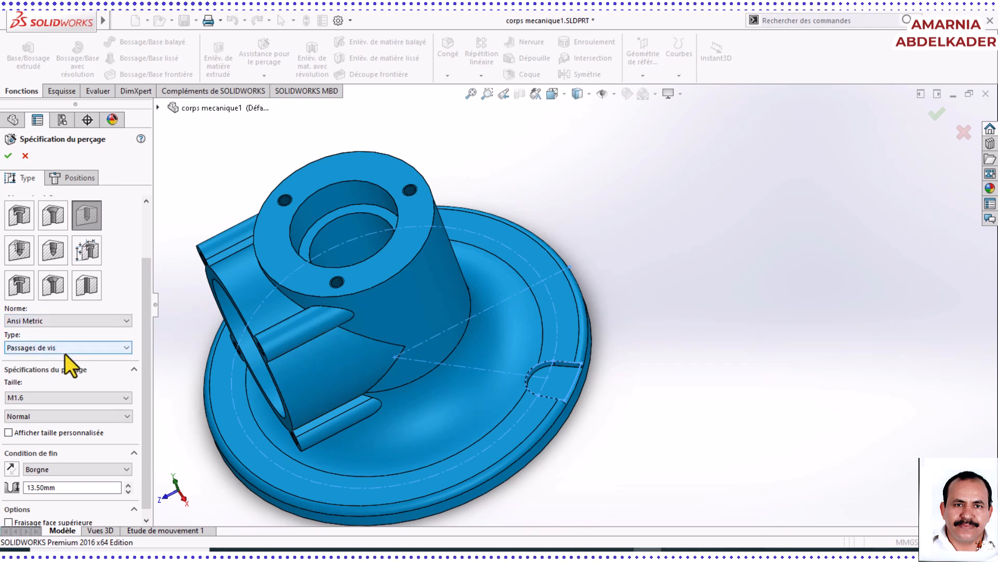
Set the hole type to Tailles de perçage, size Ø6.0, with the end condition A travers tout.
left_click(29, 400)
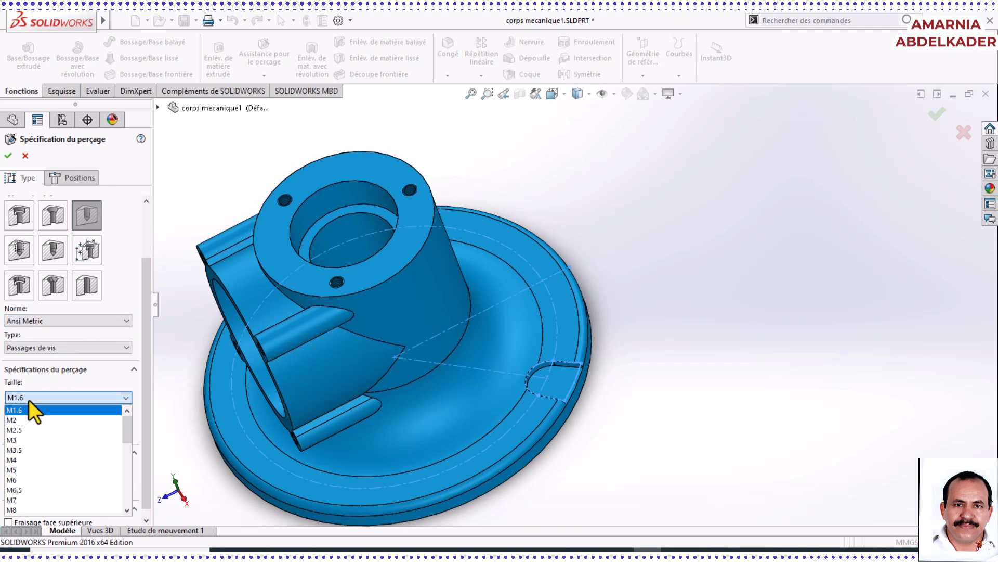
left_click(60, 347)
left_click(61, 346)
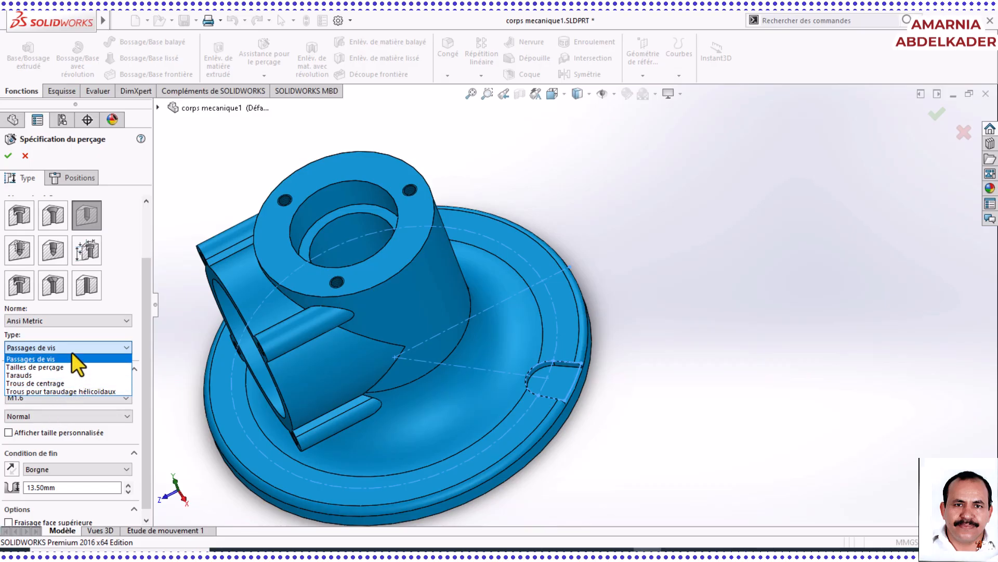
left_click(75, 366)
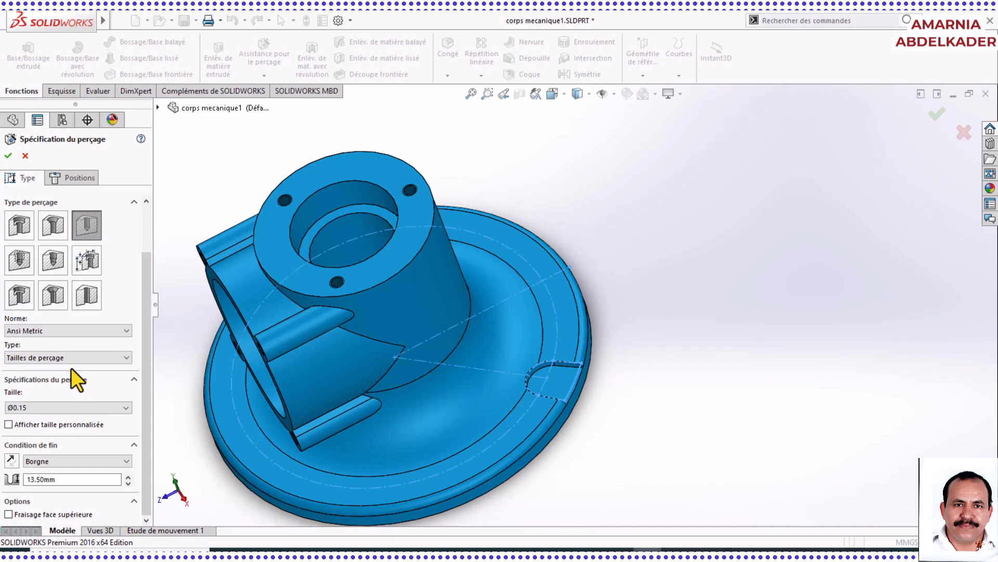
left_click(33, 404)
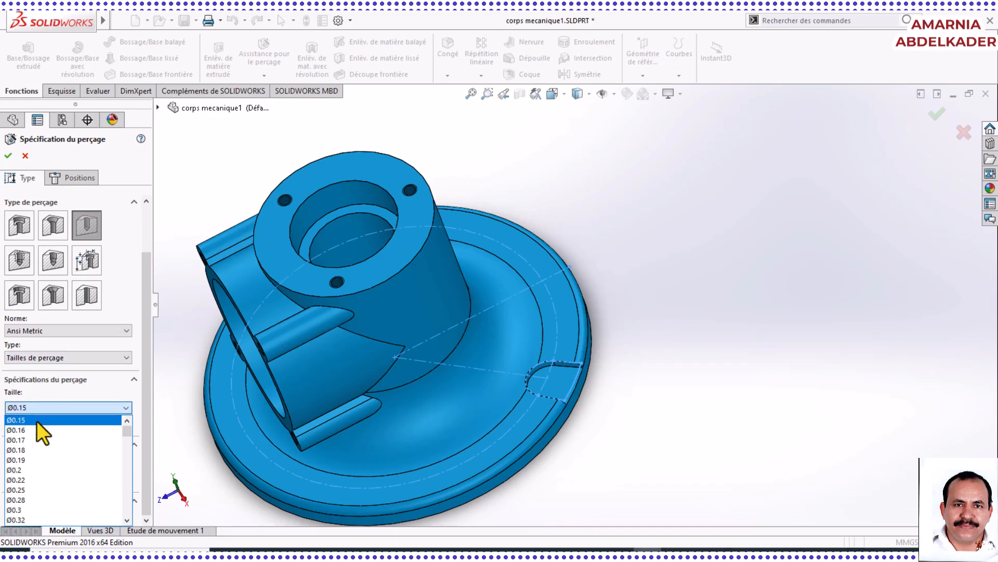
scroll(41, 462, "down", 12)
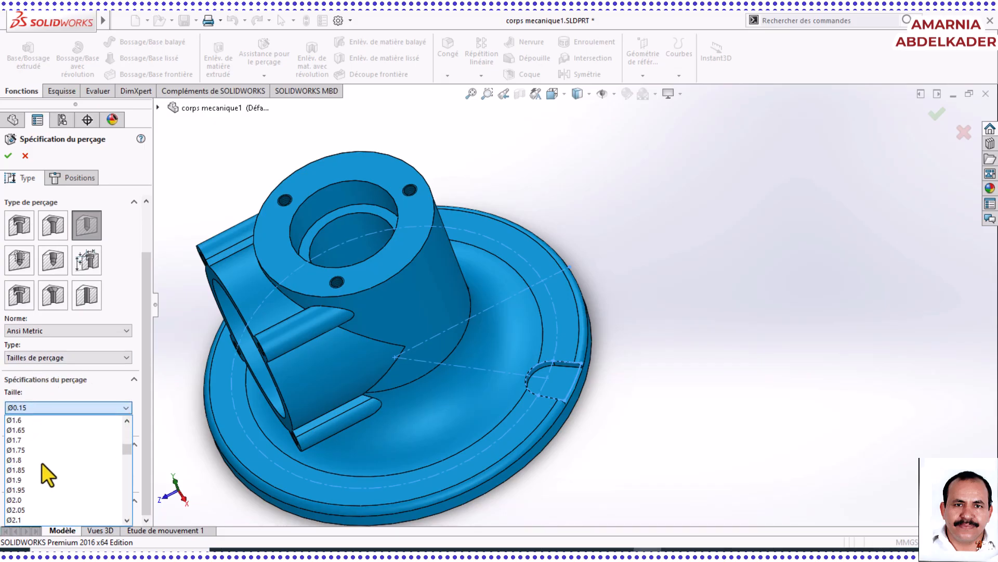
scroll(41, 462, "down", 14)
scroll(42, 462, "up", 4)
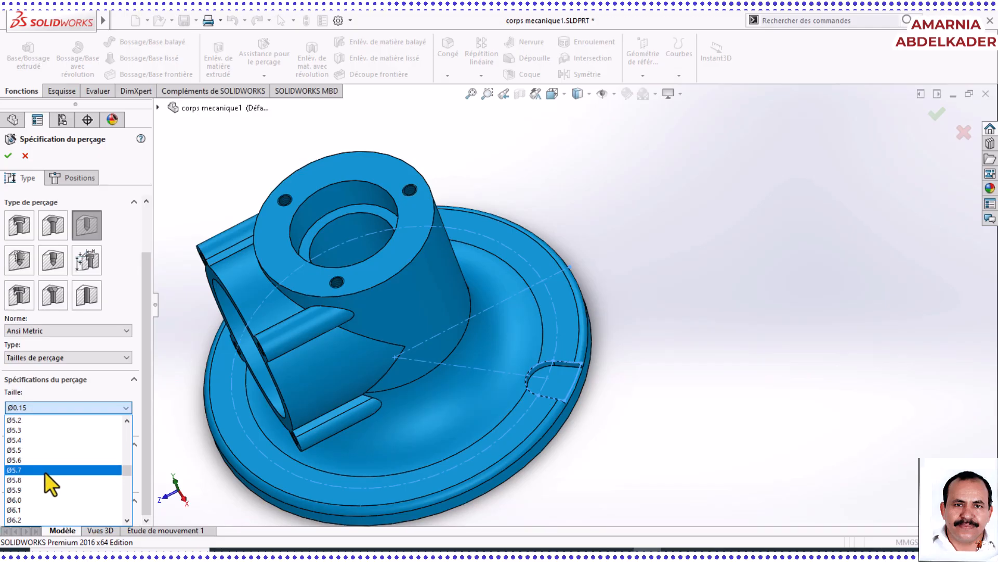
left_click(45, 499)
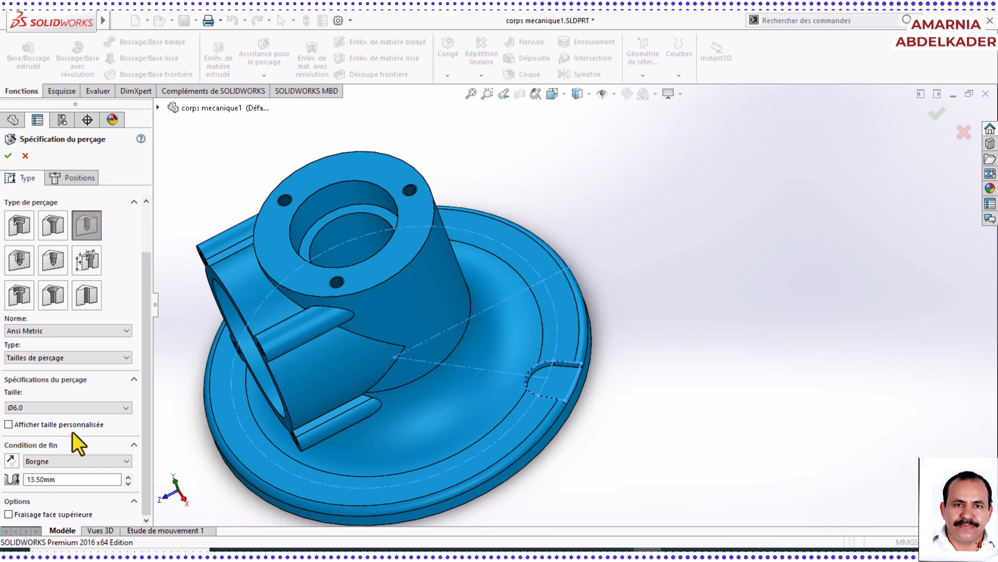
left_click(101, 460)
left_click(71, 480)
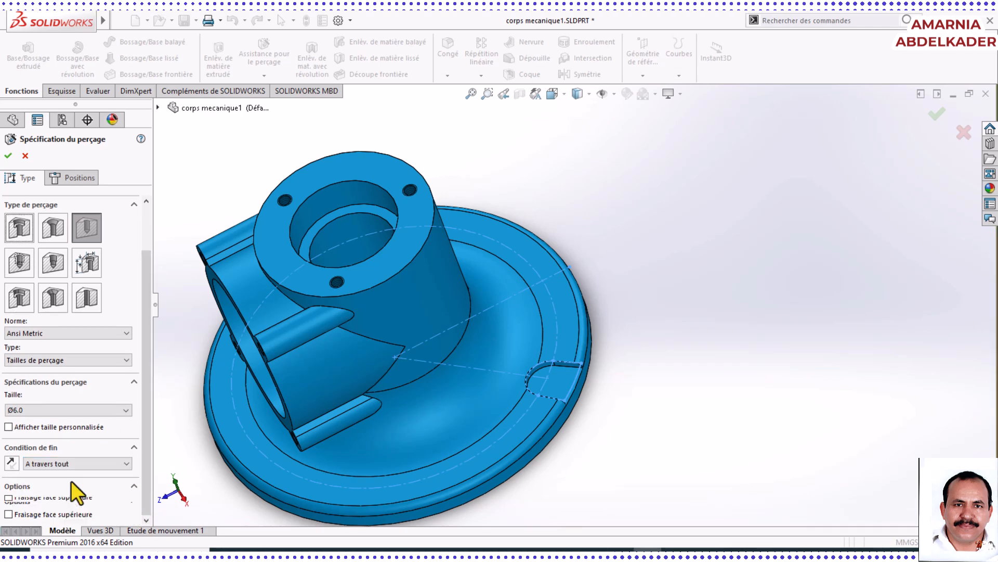
Position the hole on the flange recess floor at the centre of its rounded end arc and create it.
left_click(72, 178)
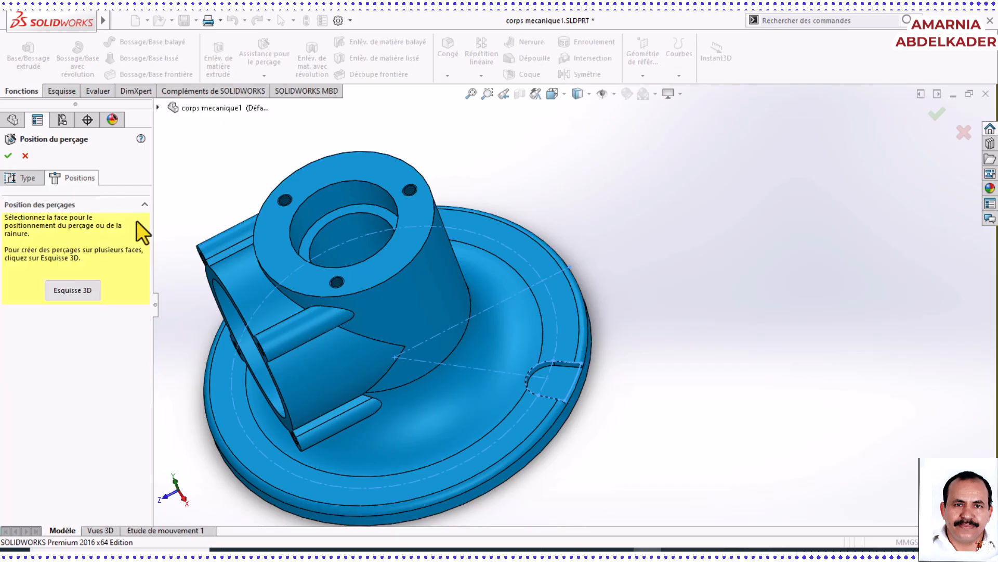
scroll(520, 380, "down", 5)
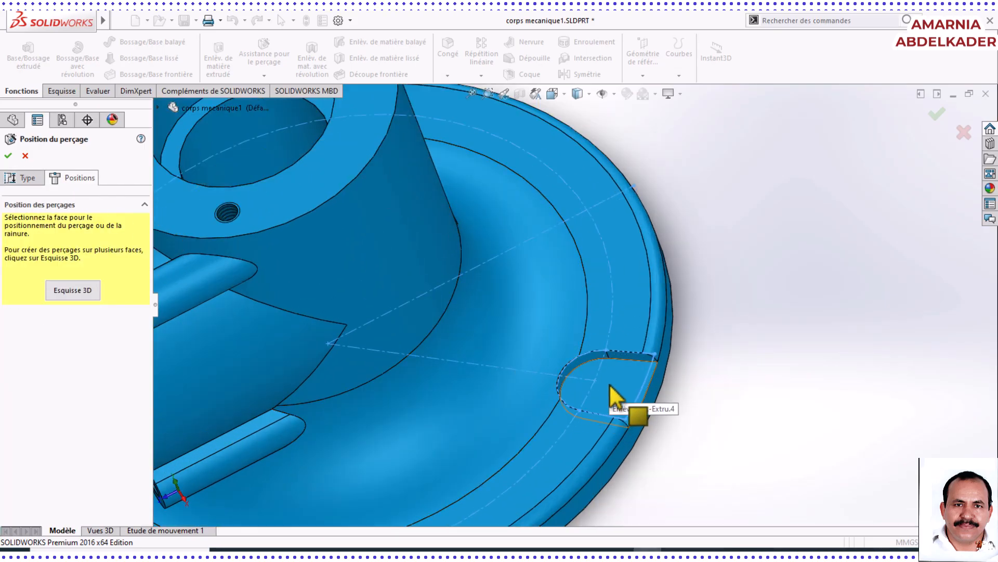
left_click(615, 398)
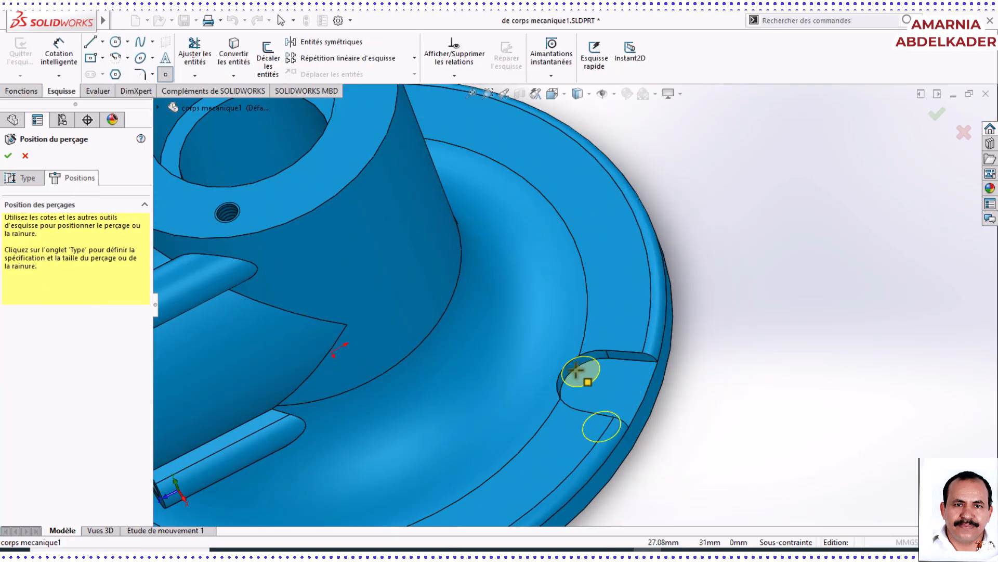
left_click(562, 96)
left_click(622, 161)
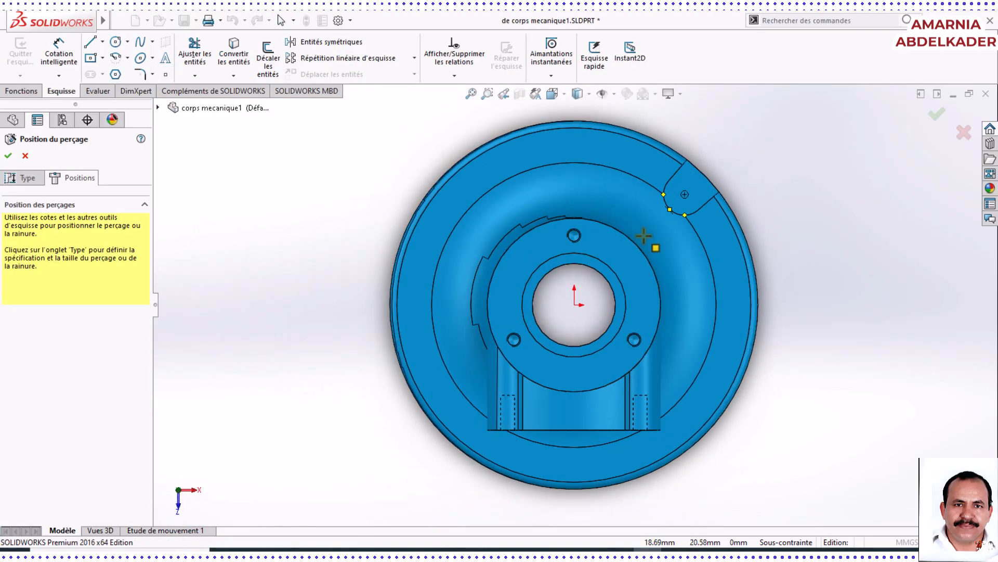
scroll(669, 205, "down", 5)
scroll(665, 234, "up", 2)
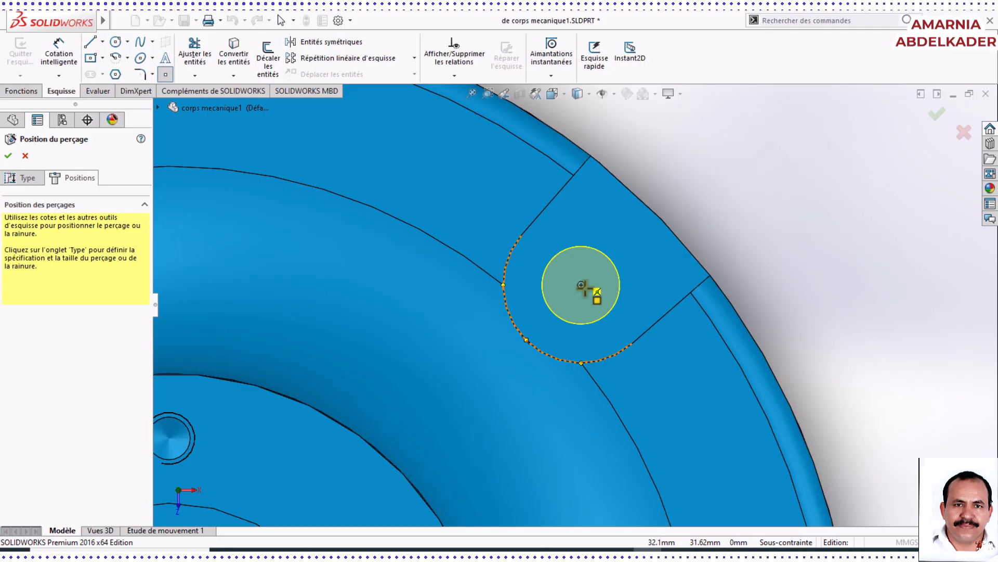
left_click(581, 285)
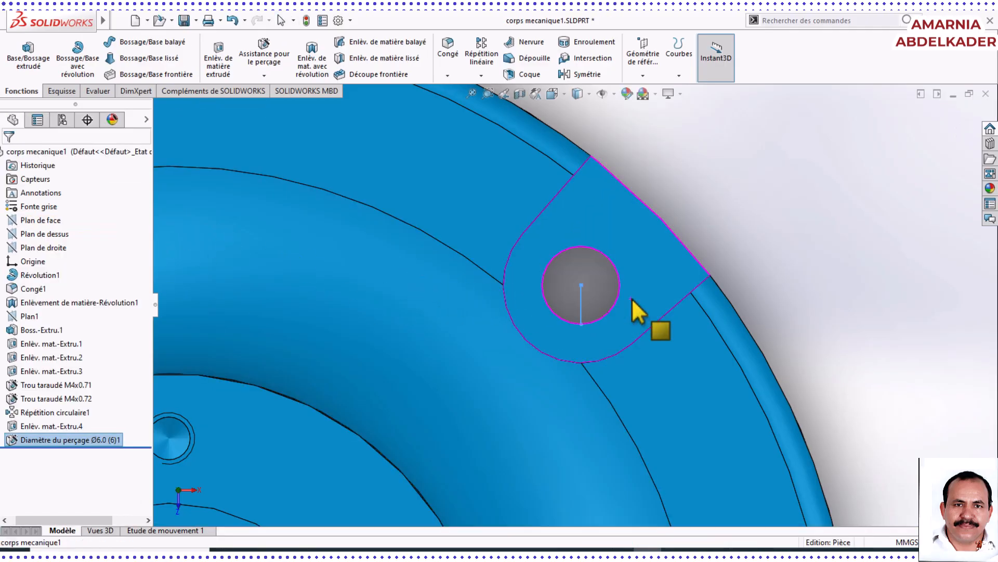
middle_click_drag(631, 300, 564, 298)
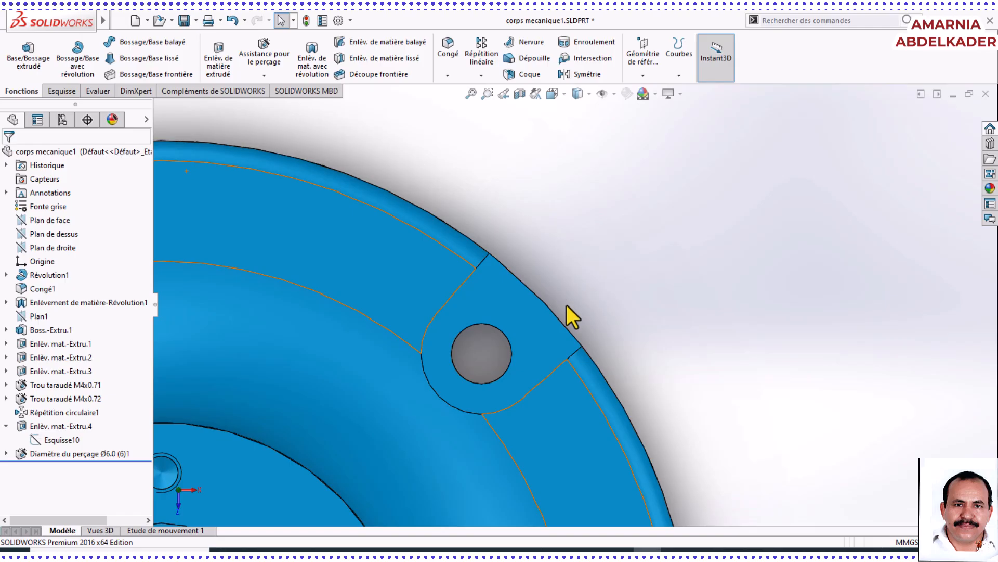
scroll(569, 306, "down", 5)
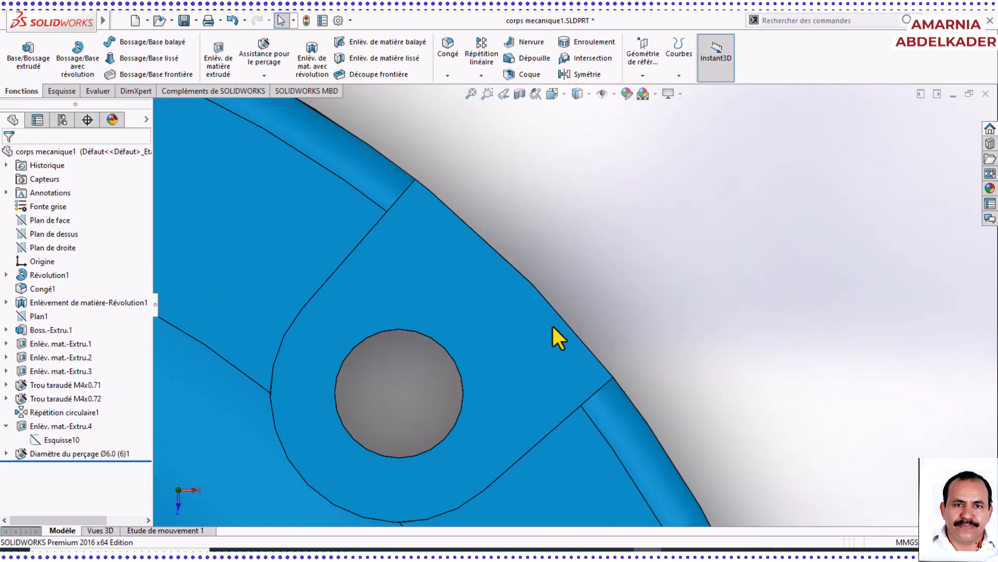
scroll(552, 323, "up", 6)
middle_click_drag(555, 338, 558, 340)
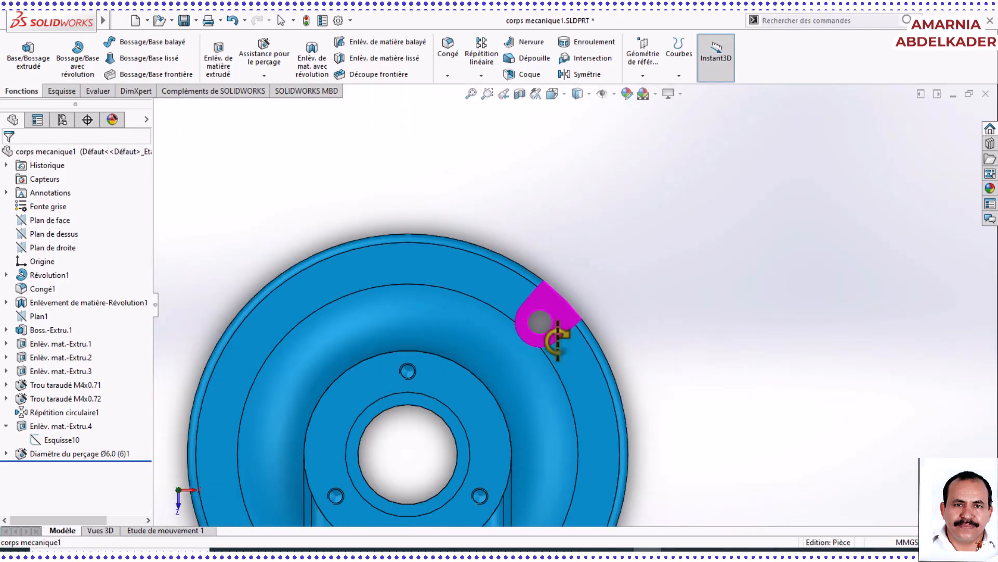
scroll(555, 338, "up", 3)
scroll(564, 318, "down", 4)
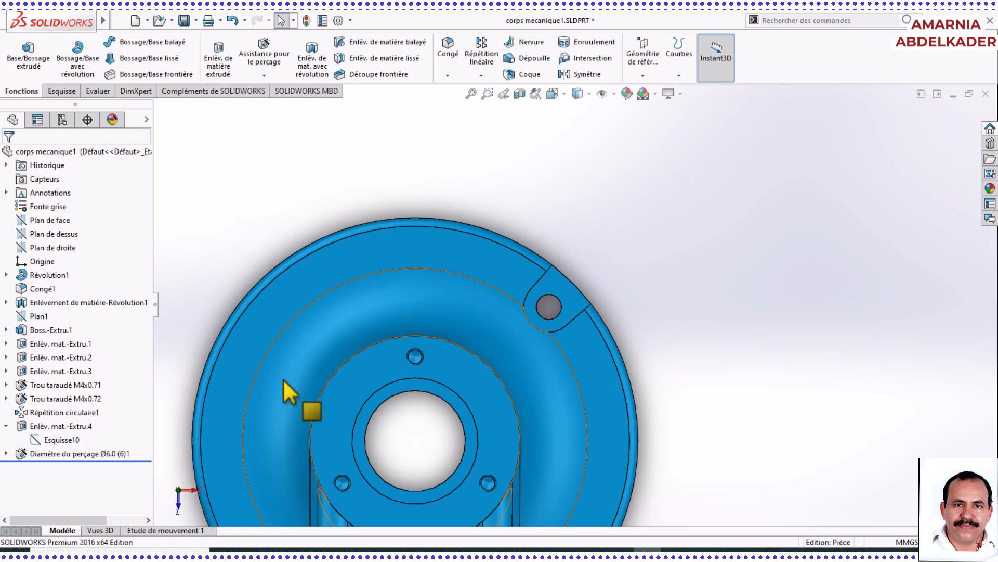
scroll(323, 417, "up", 5)
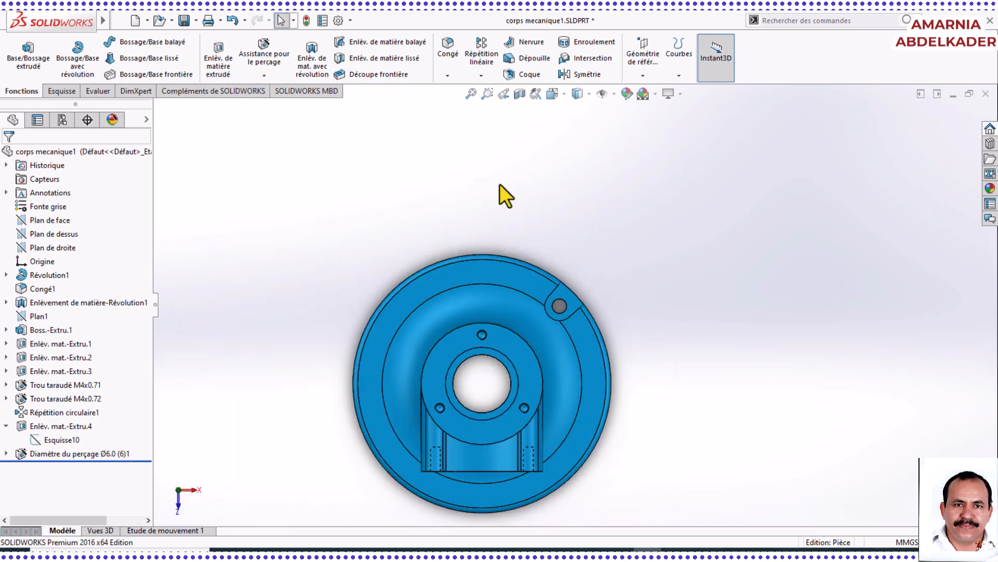
Set up a circular pattern of the flange recess cut and its Ø6.0 hole with 4 instances.
left_click(482, 77)
left_click(499, 107)
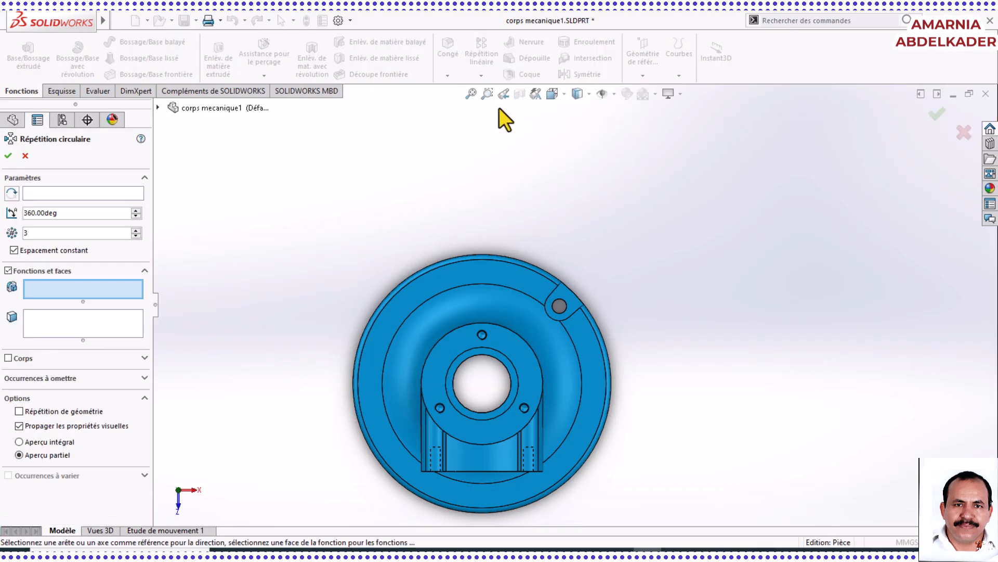
middle_click_drag(286, 273, 307, 249)
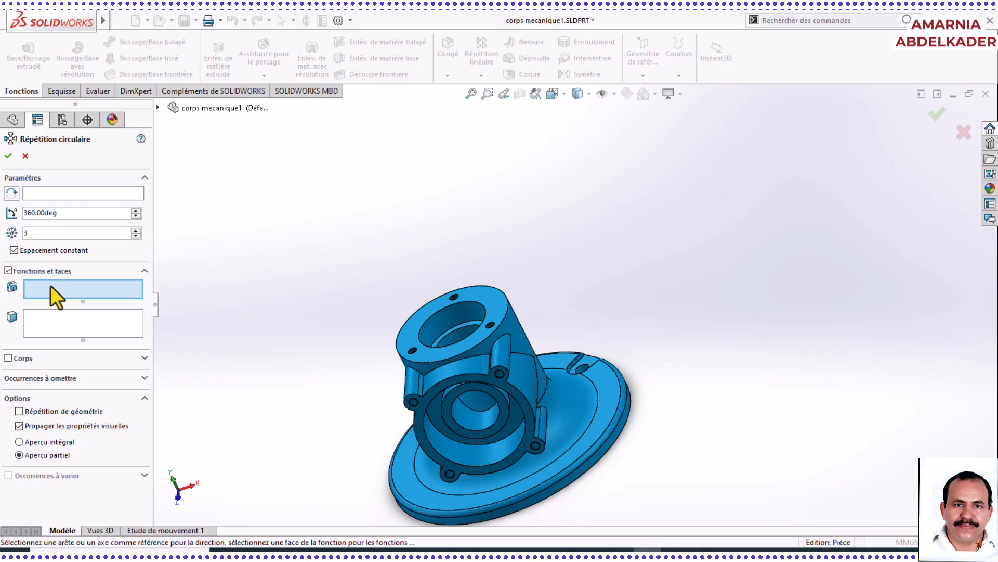
scroll(575, 372, "down", 6)
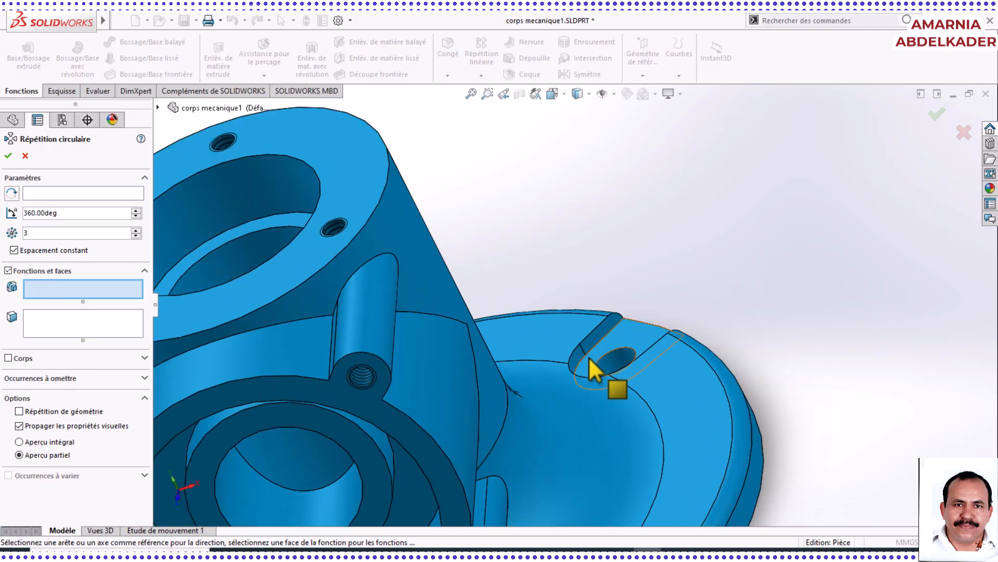
left_click(593, 362)
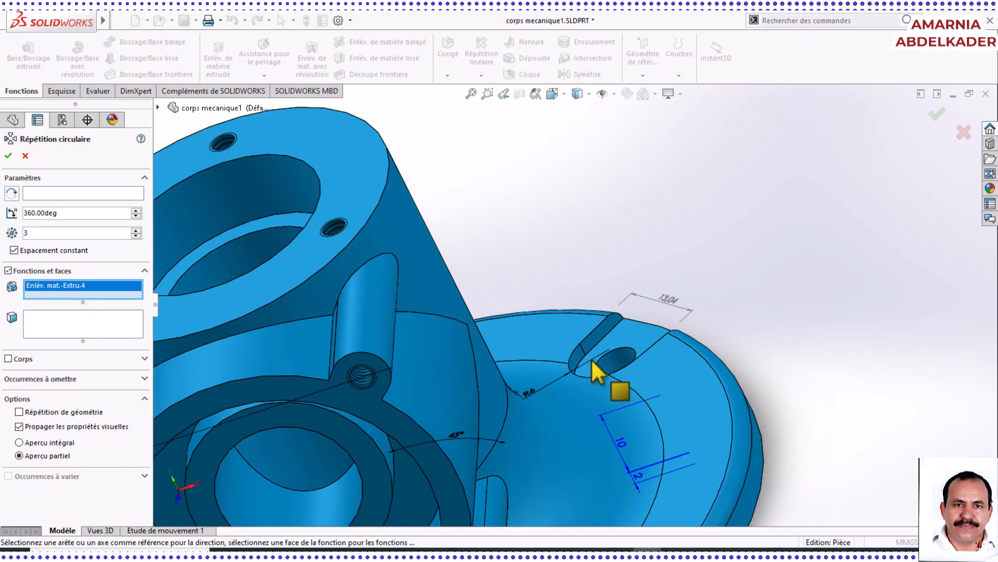
left_click(622, 371)
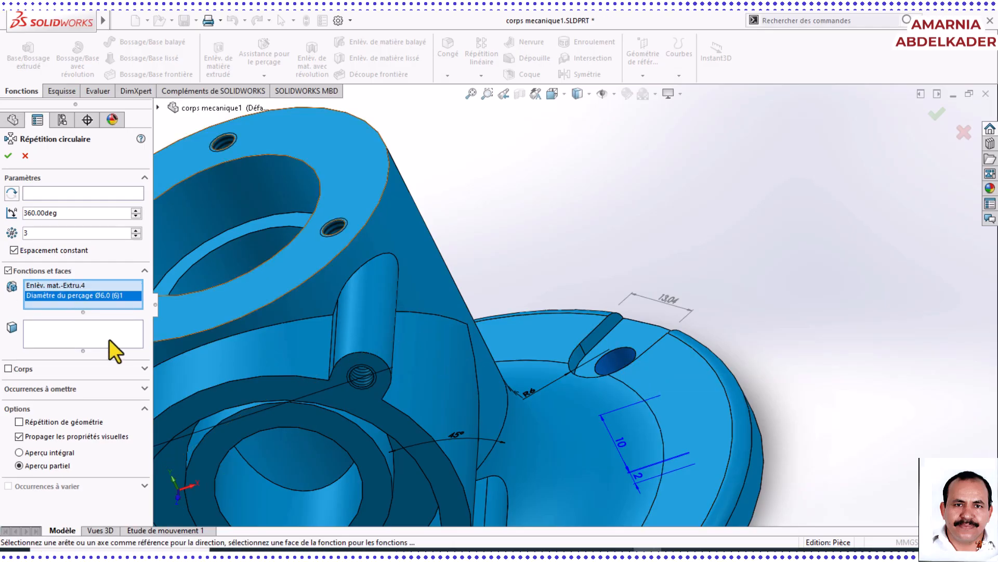
left_click(136, 230)
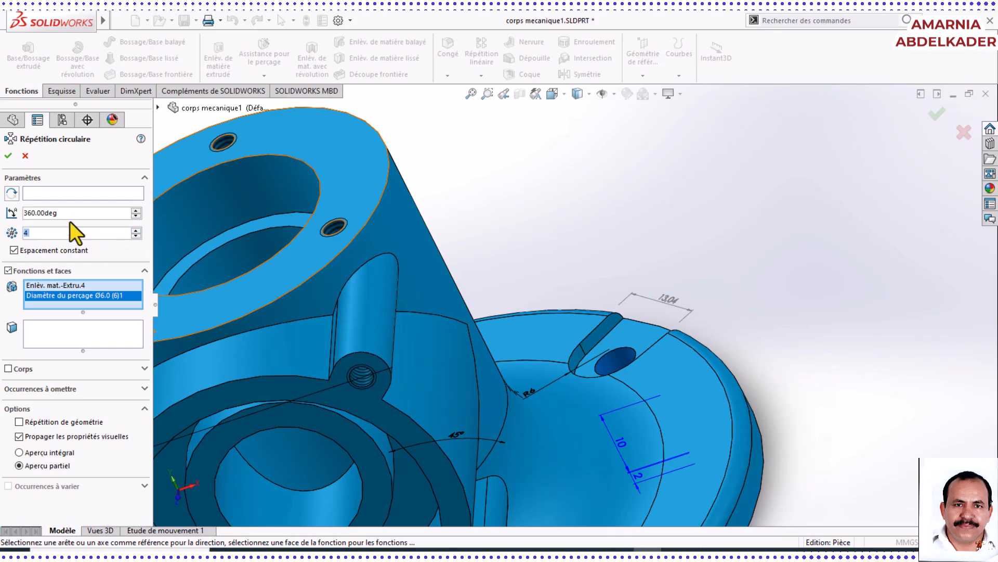
Activate the circular pattern's axis selection and display the temporary axes of the model.
left_click(45, 195)
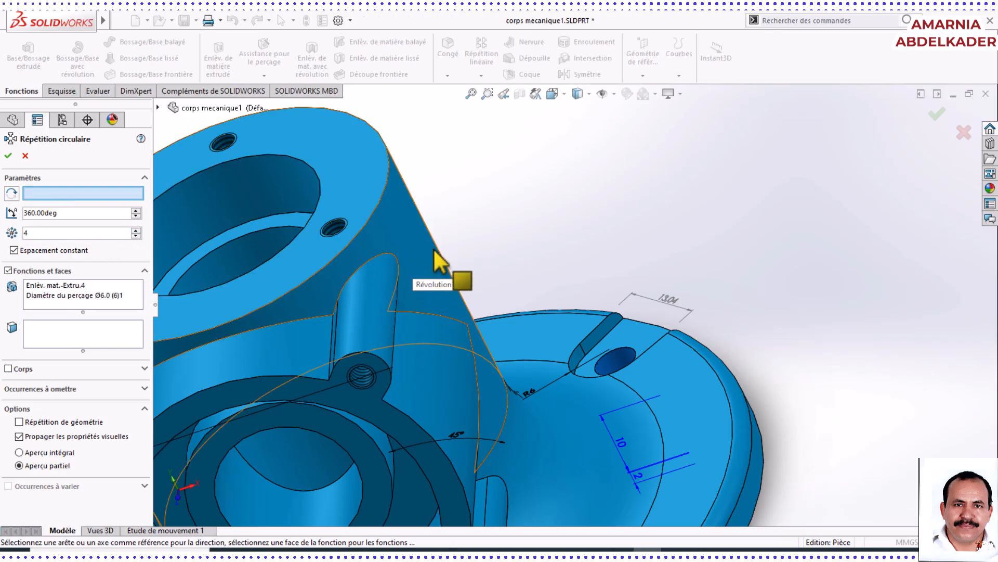
scroll(440, 263, "up", 3)
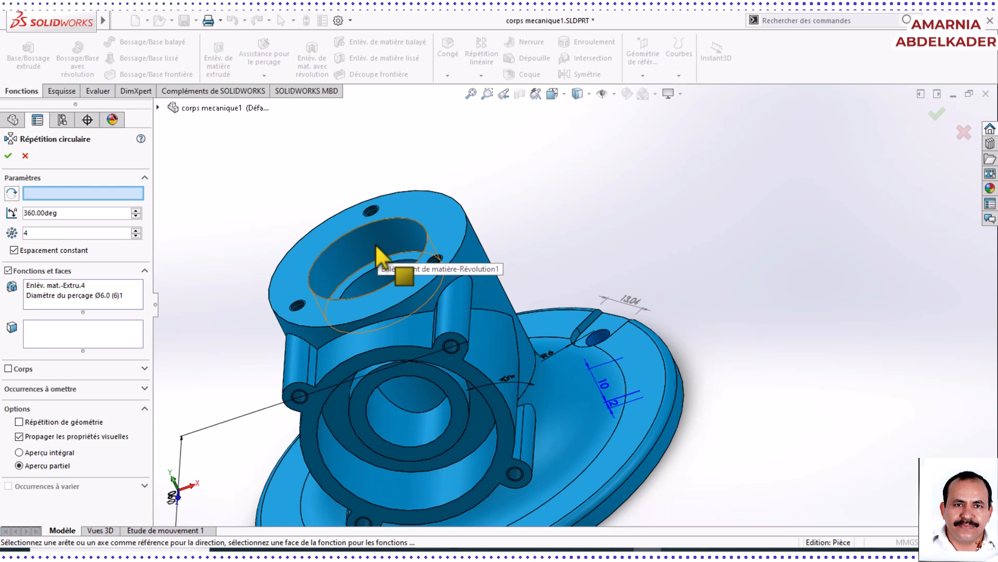
left_click(616, 95)
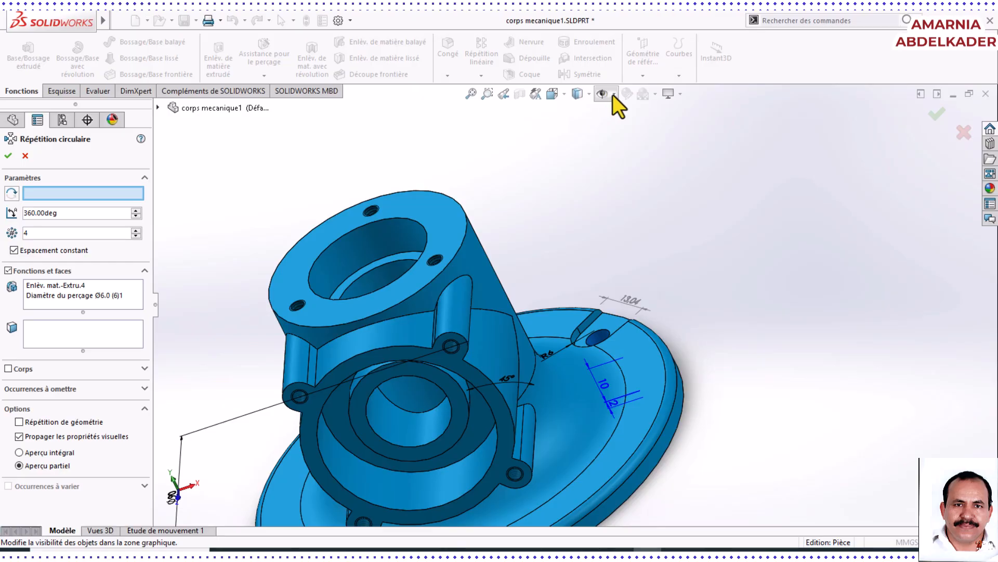
left_click(614, 95)
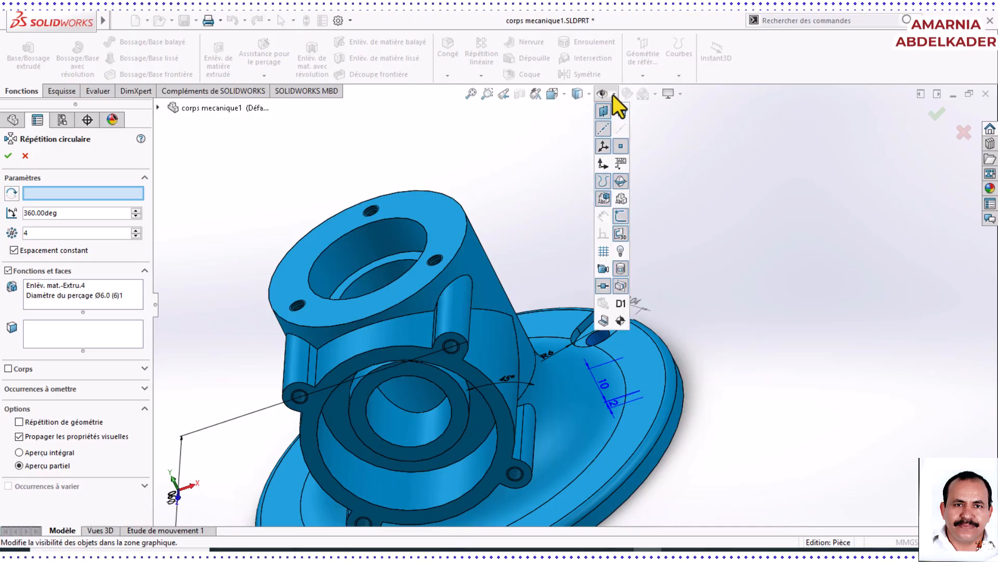
left_click(621, 130)
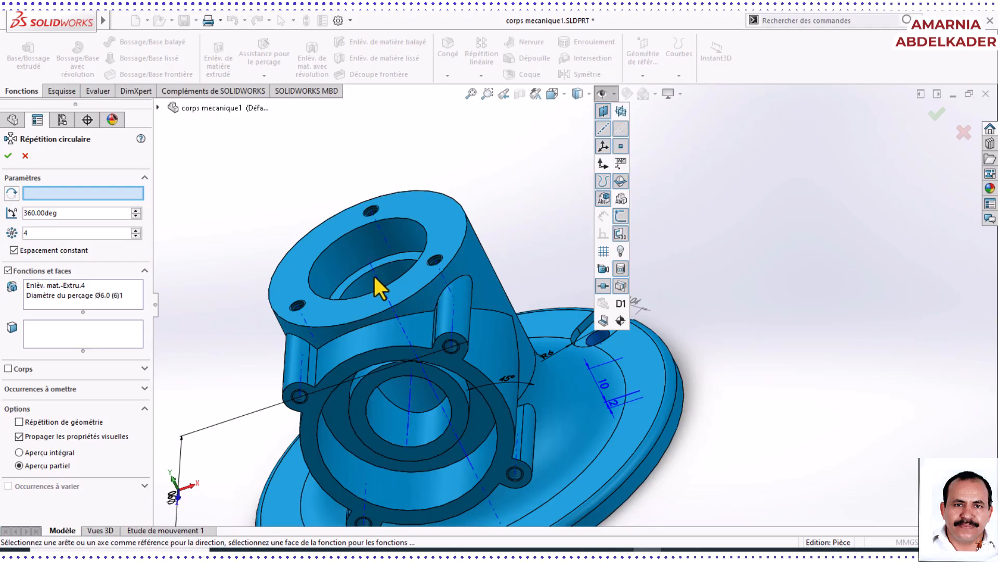
Use the temporary axis of the main upright bore as the rotation axis and create the circular pattern.
scroll(675, 137, "down", 10)
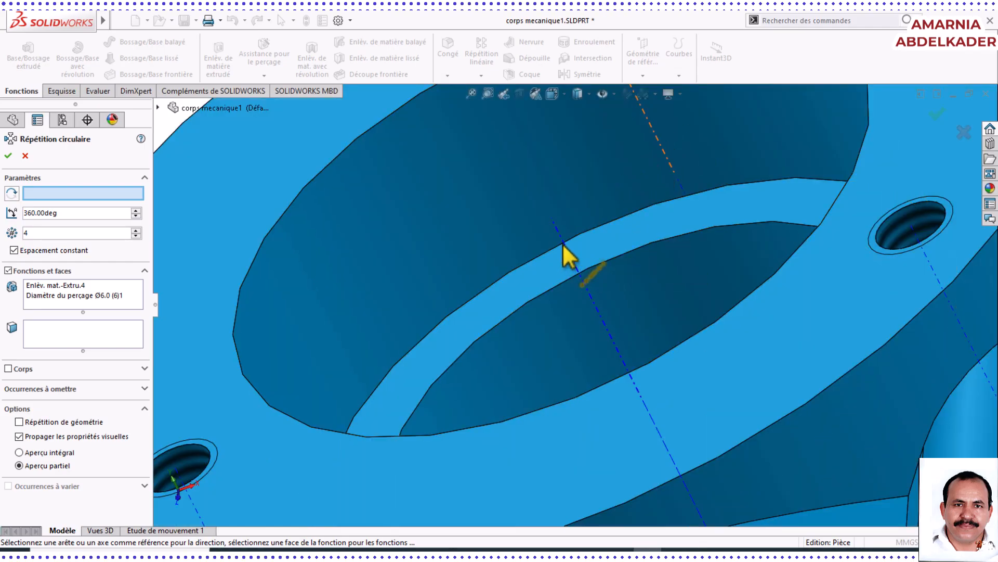
scroll(569, 255, "up", 6)
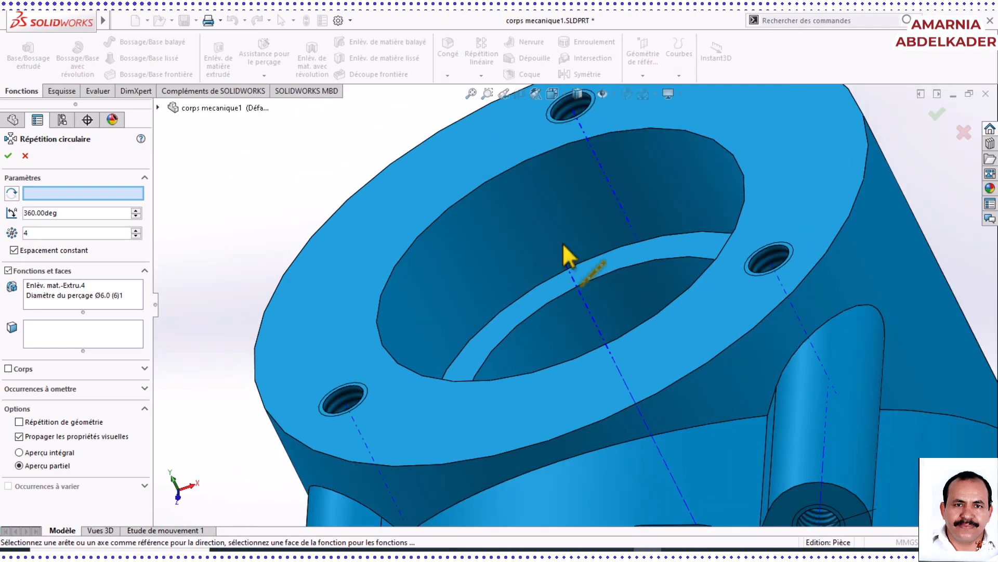
left_click(576, 295)
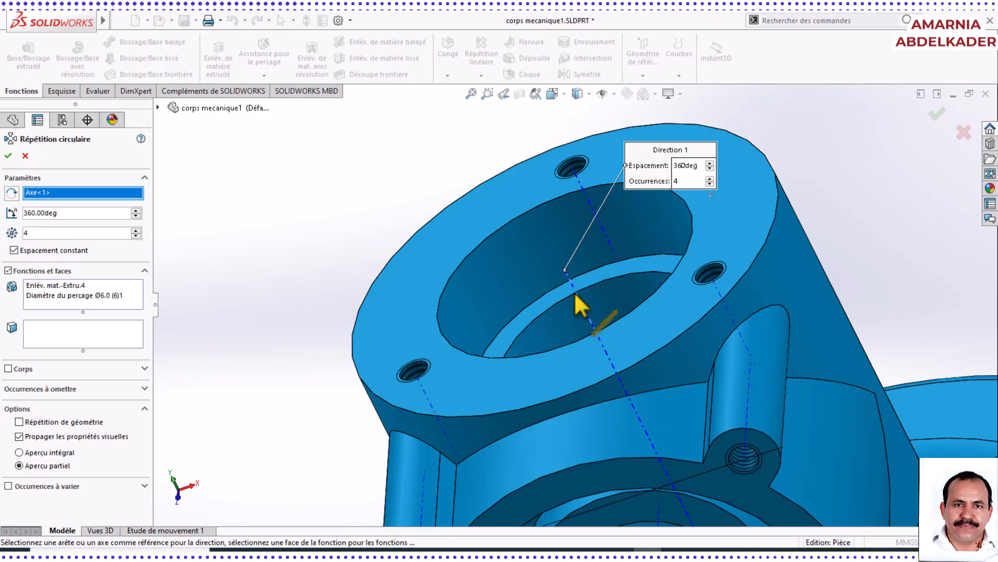
scroll(654, 371, "up", 5)
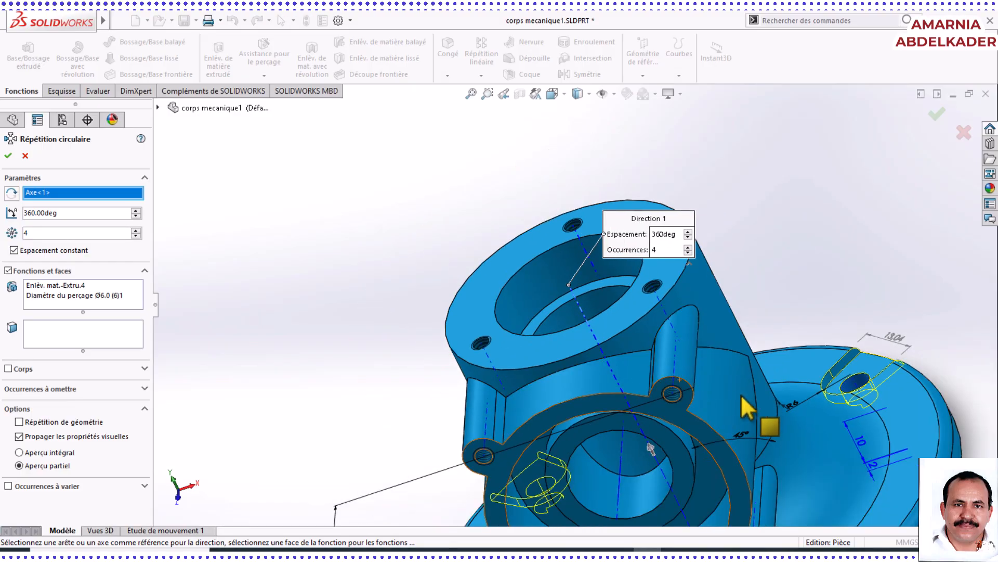
scroll(743, 397, "up", 5)
middle_click_drag(664, 387, 523, 285)
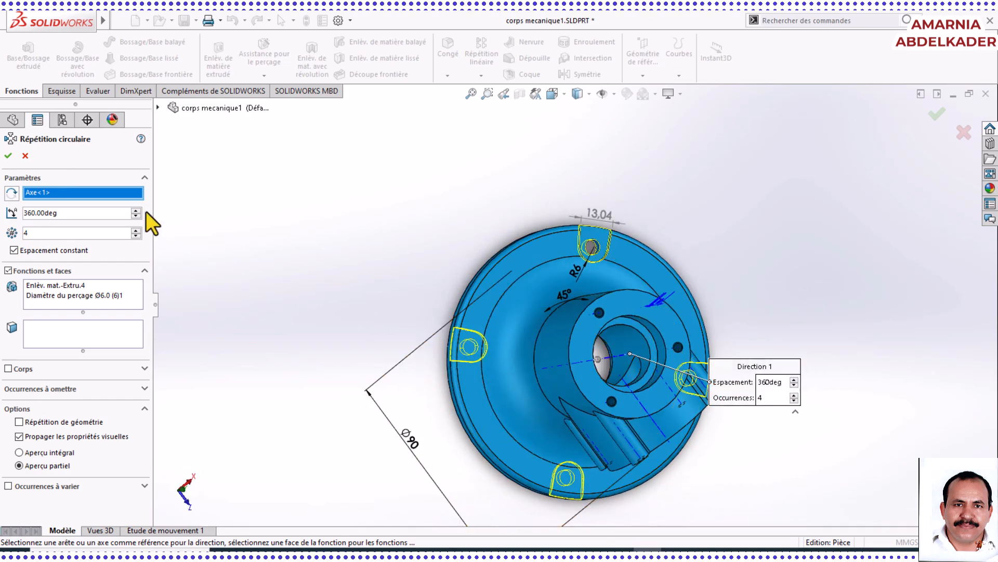
left_click(8, 156)
Inspect the patterned recesses and holes around the flange, including one recess up close.
scroll(630, 322, "up", 3)
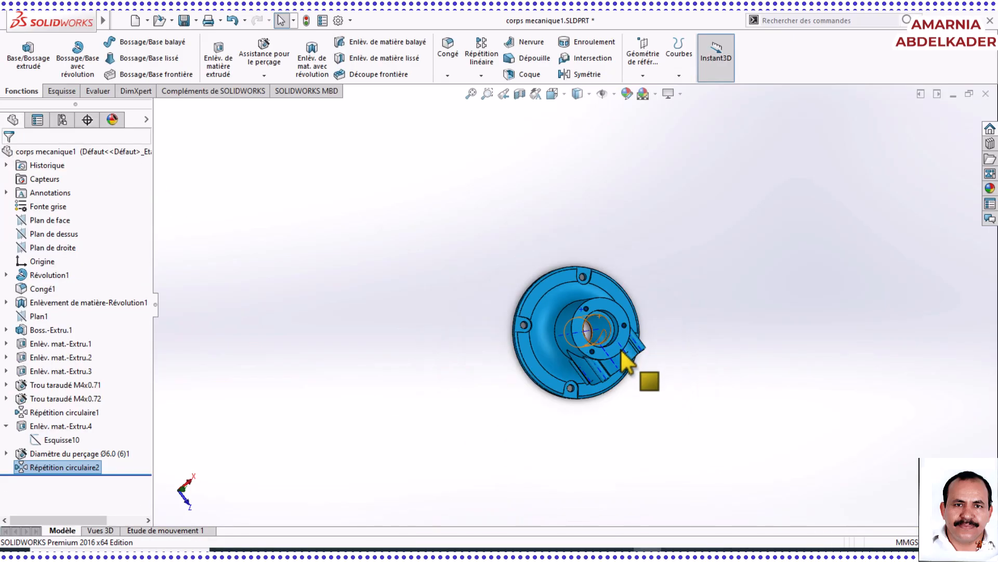
middle_click_drag(622, 351, 599, 346)
scroll(598, 345, "down", 3)
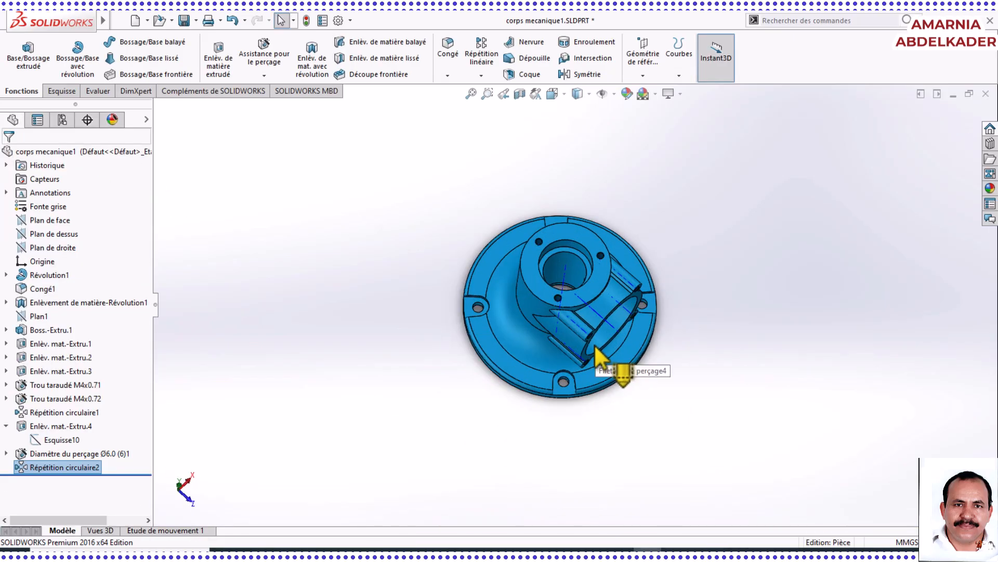
scroll(598, 346, "down", 4)
scroll(457, 363, "up", 1)
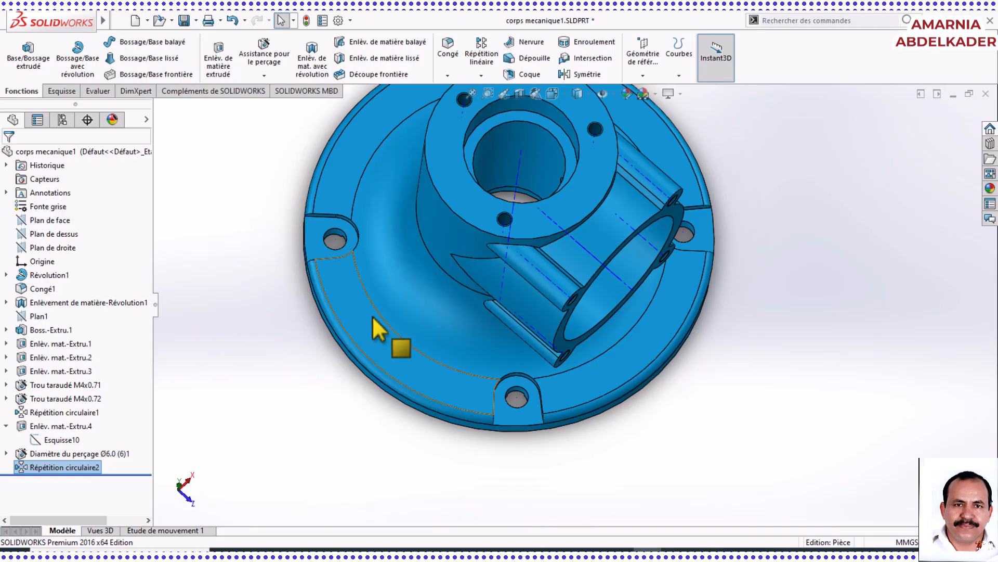
middle_click_drag(379, 329, 325, 263)
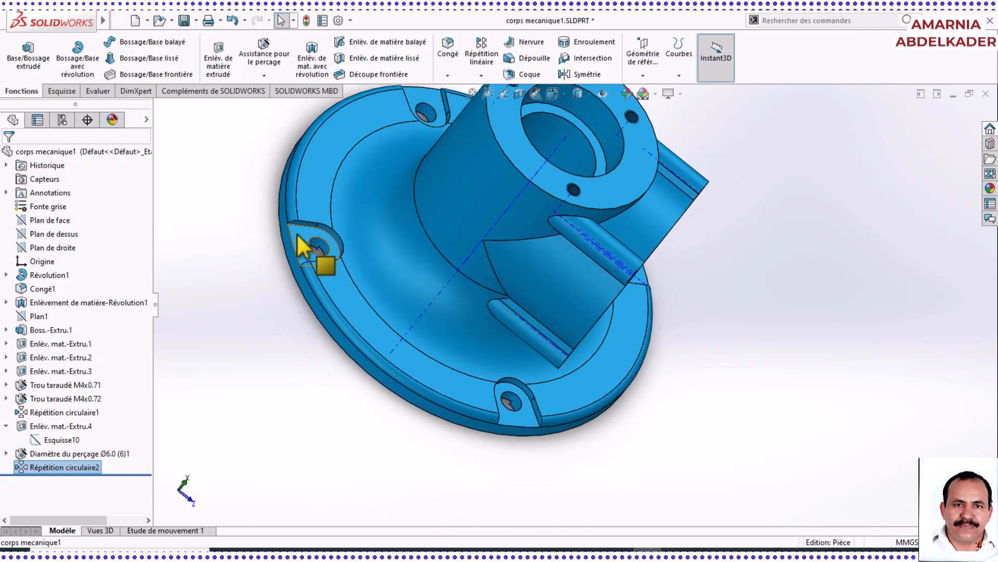
scroll(311, 258, "up", 1)
scroll(355, 255, "down", 5)
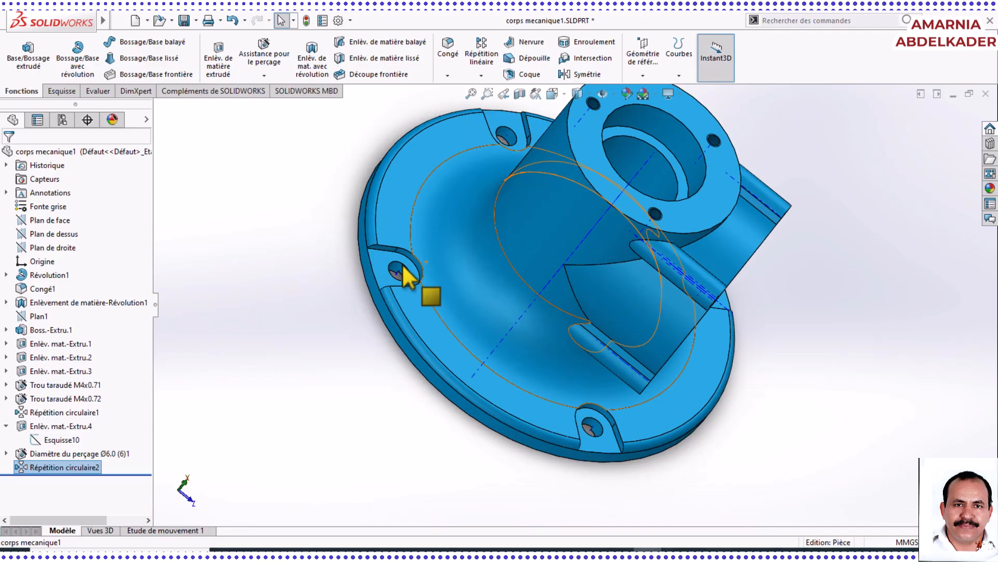
scroll(389, 288, "down", 4)
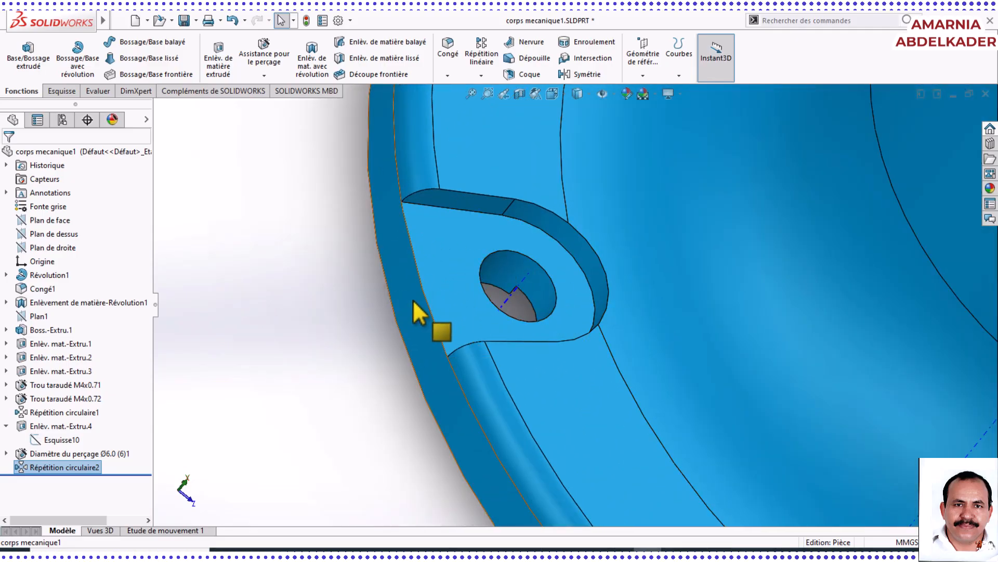
scroll(416, 310, "up", 4)
Hide the temporary axes and bring the whole part back into view.
left_click(612, 95)
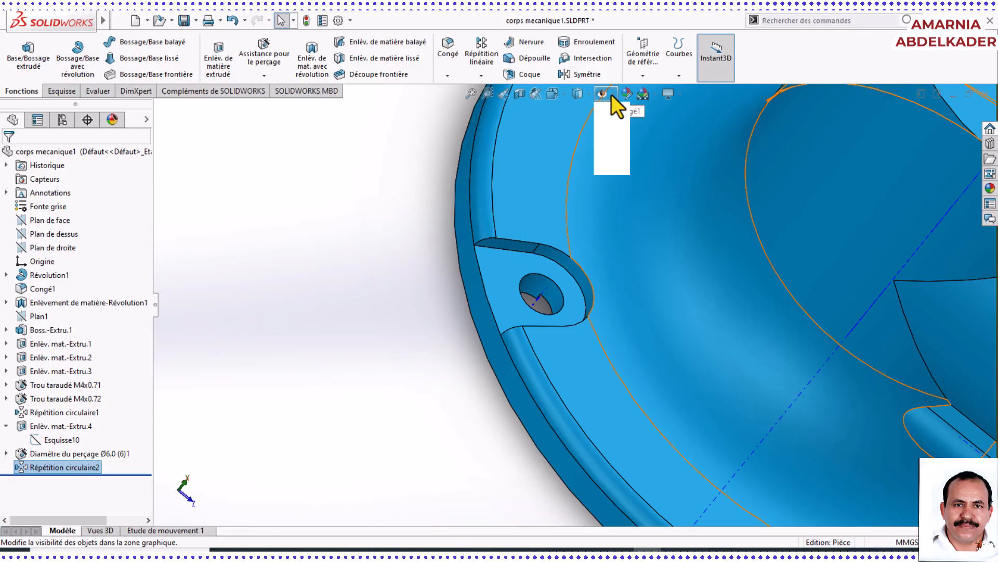
left_click(621, 130)
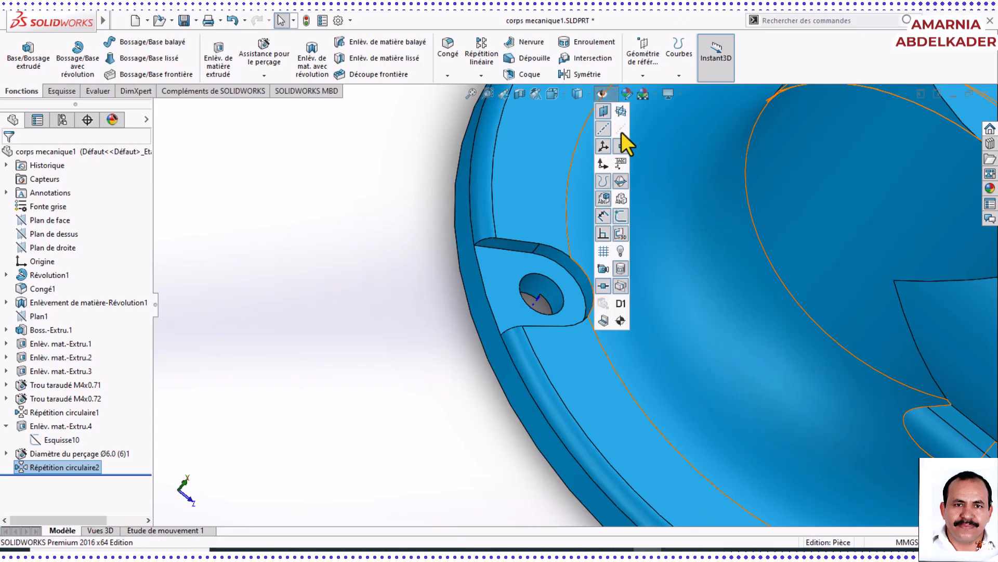
left_click(448, 336)
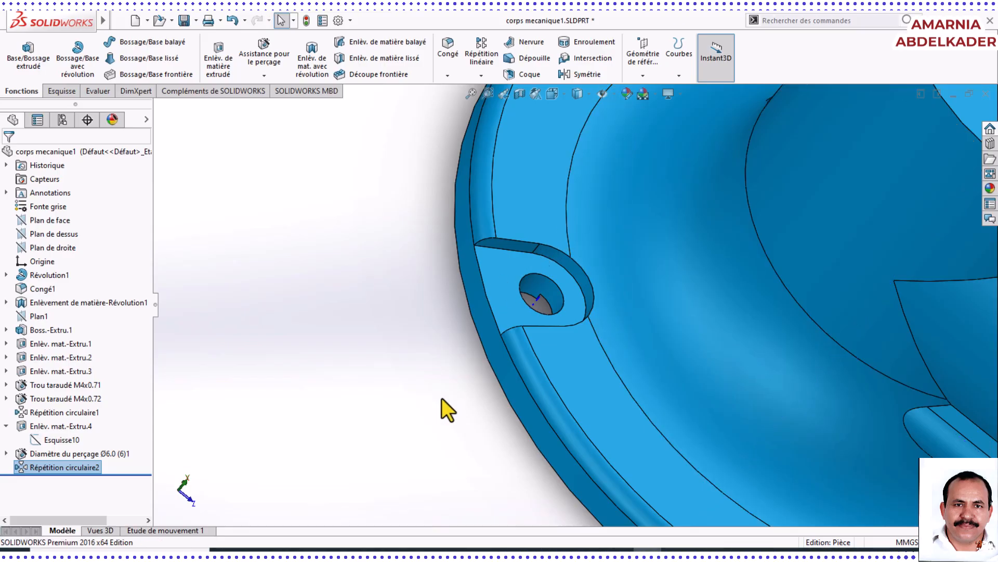
scroll(442, 398, "up", 5)
middle_click_drag(481, 372, 383, 350)
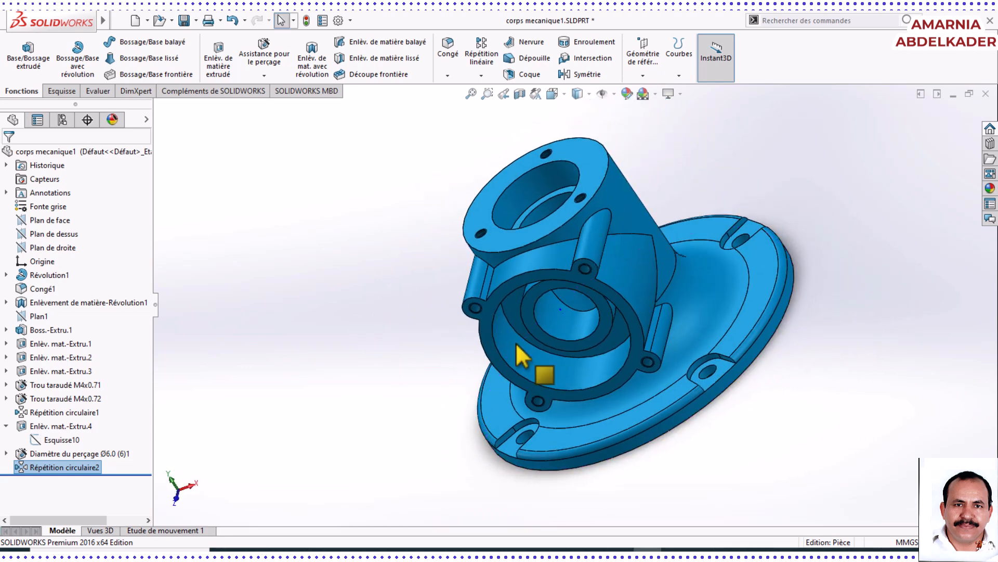
middle_click_drag(640, 298, 668, 298)
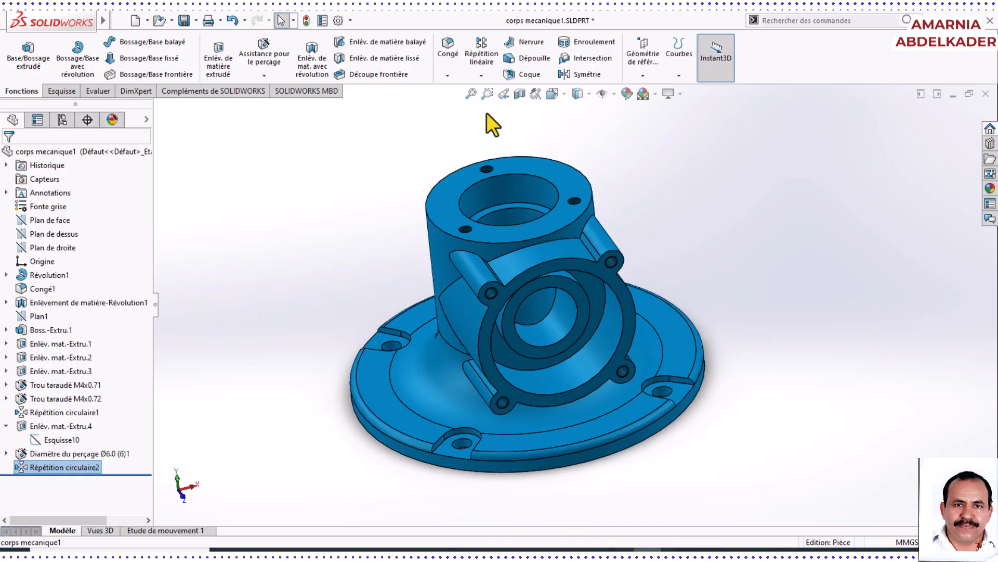
Set up a distance-angle chamfer of 1 mm at 45° on the inner edge of the upright cylinder's top bore.
left_click(449, 77)
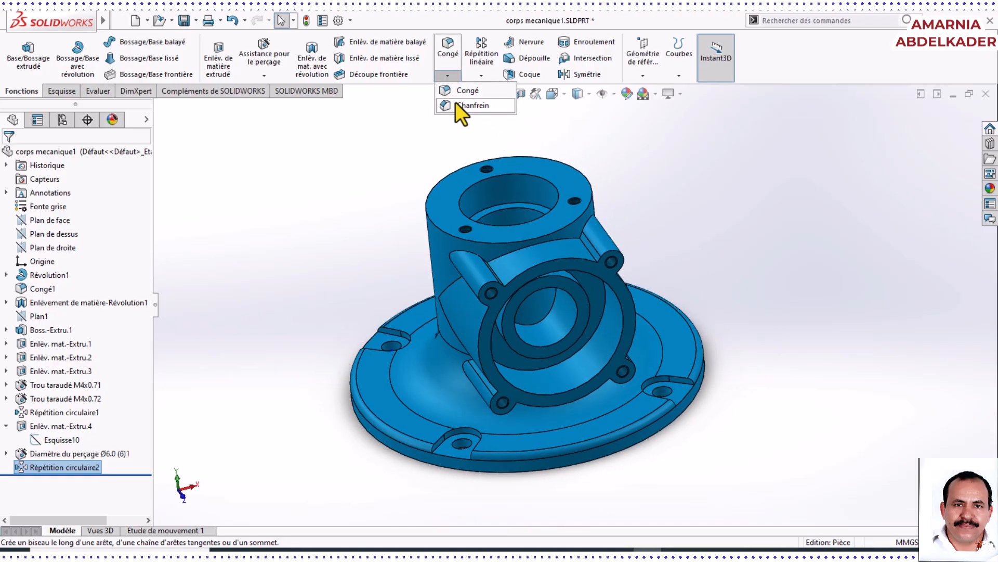
left_click(456, 102)
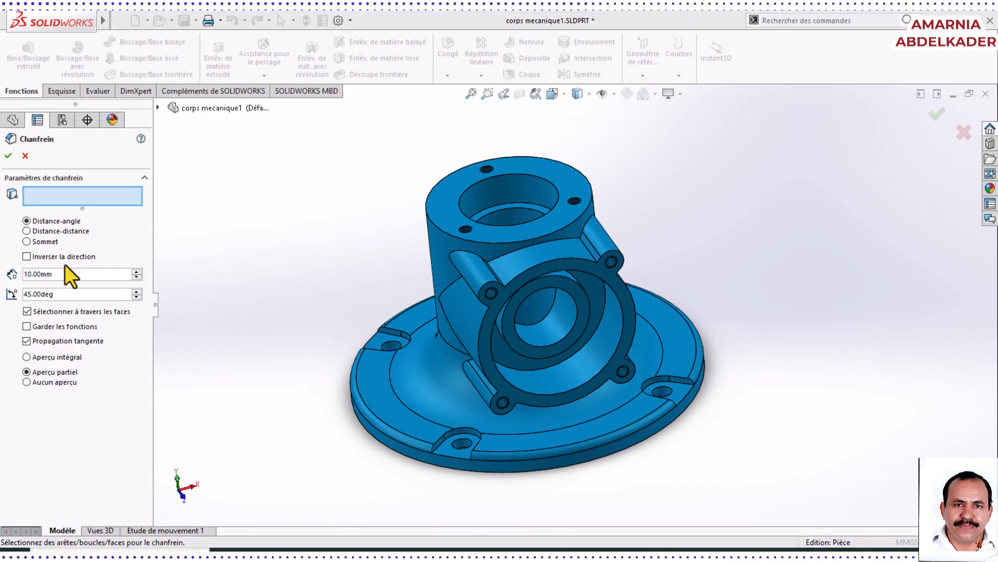
left_click(69, 277)
type("1")
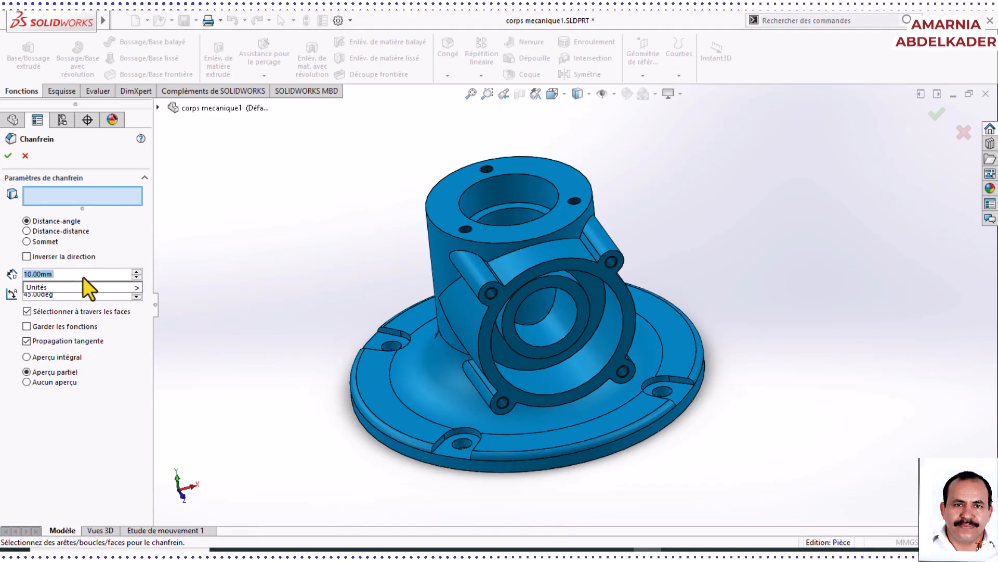
left_click(87, 299)
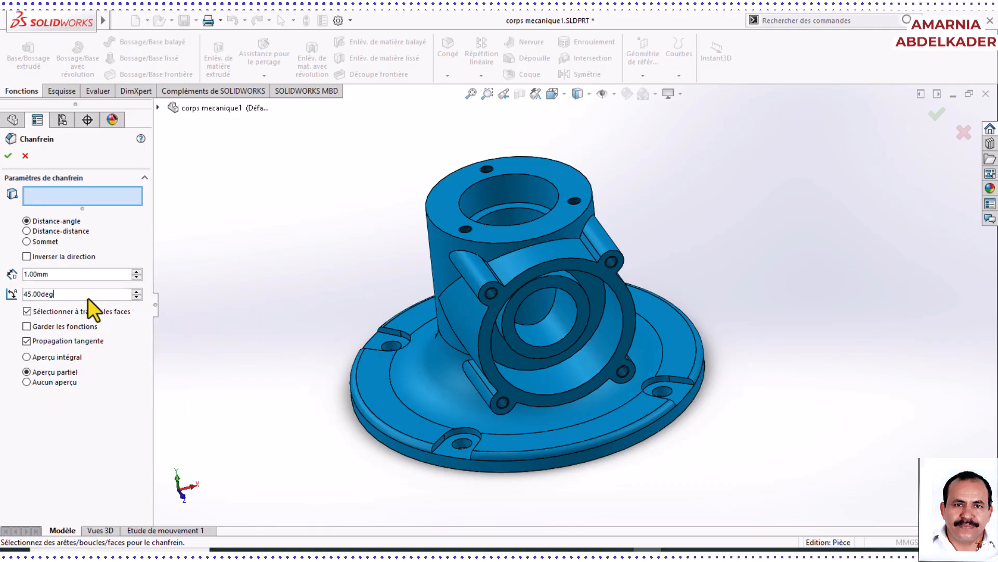
left_click(60, 198)
middle_click_drag(279, 225, 451, 214)
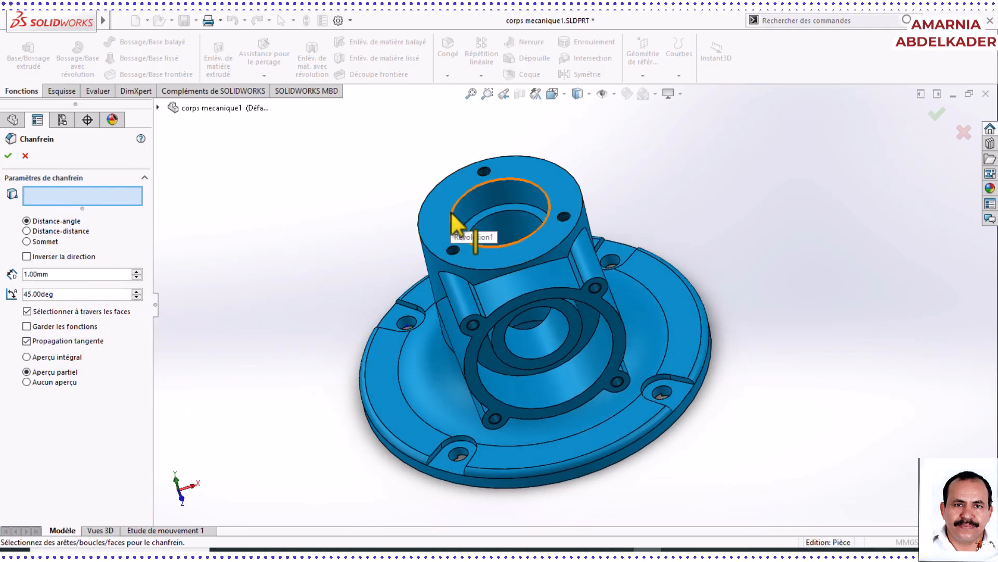
left_click(451, 215)
Examine the underside bores and check which bore edges are chamfered on the section view in Foxit PhantomPDF, returning to SOLIDWORKS.
middle_click_drag(520, 357, 431, 59)
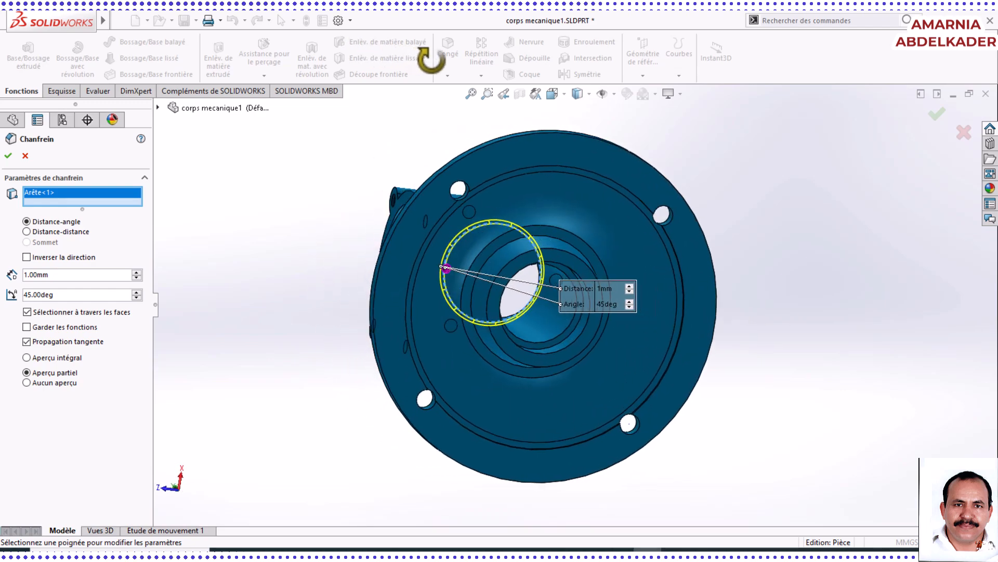
scroll(680, 295, "down", 5)
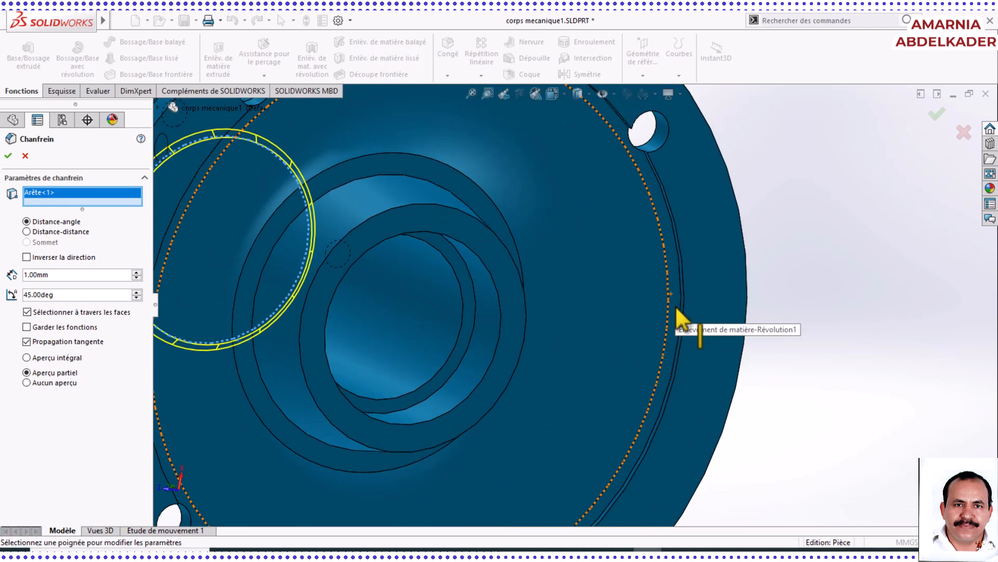
middle_click_drag(676, 308, 691, 541)
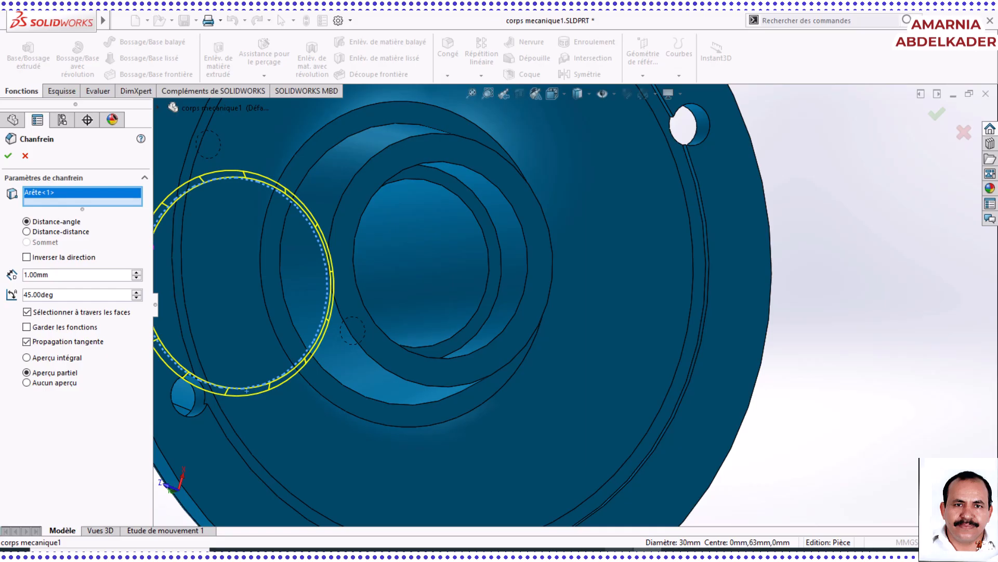
left_click(619, 554)
scroll(508, 405, "up", 7)
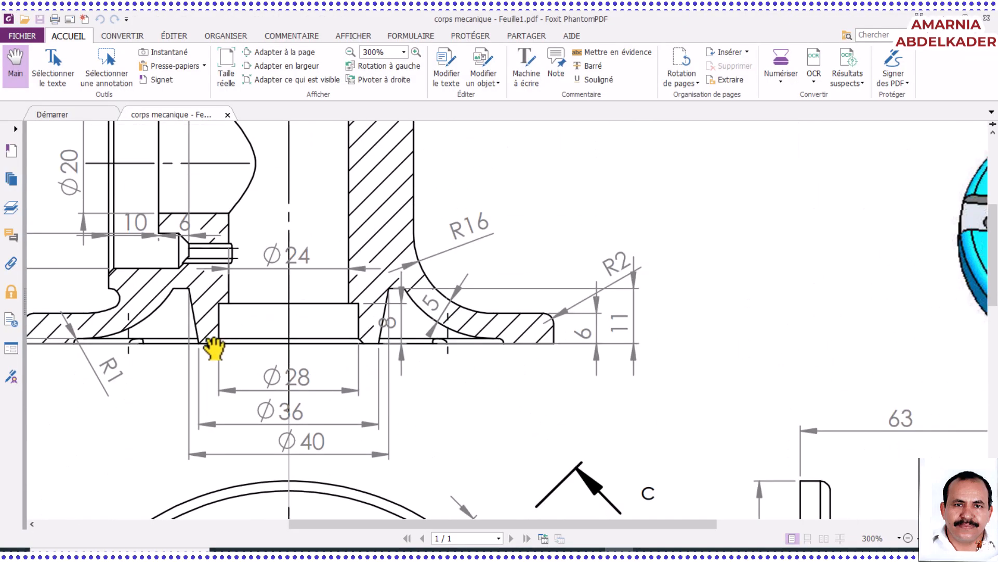
scroll(307, 379, "up", 2)
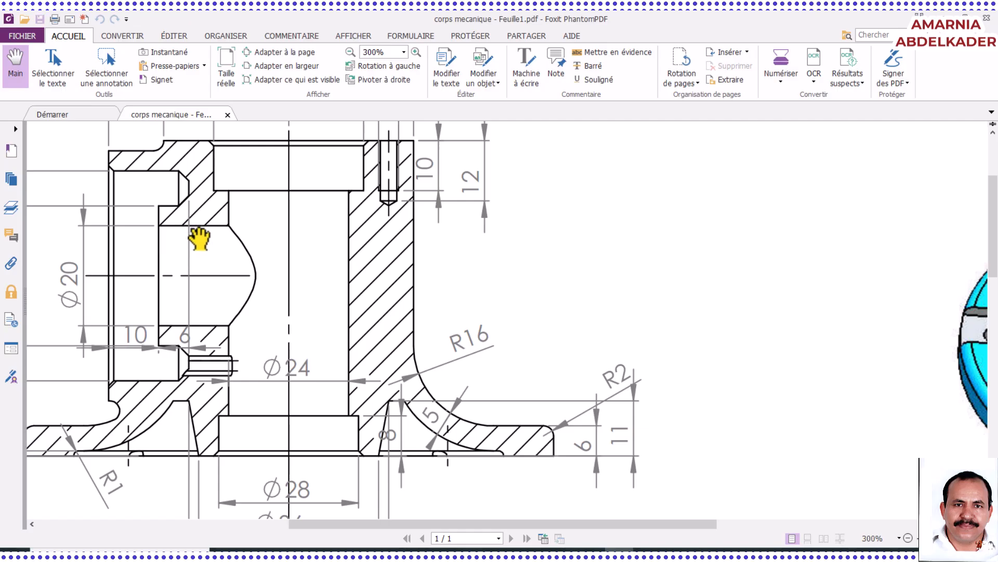
left_click(647, 554)
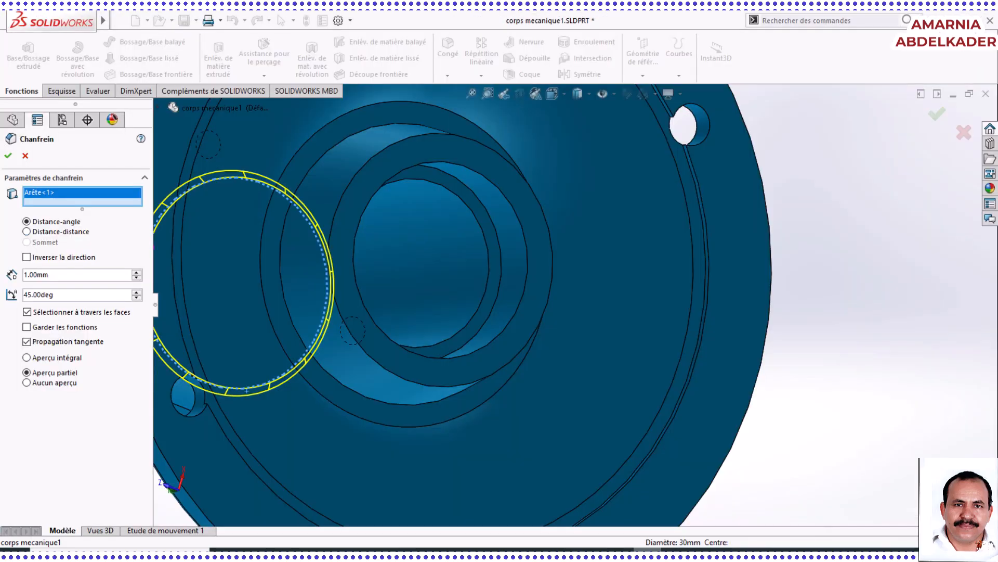
Add the inner rim edge of the side cylinder's large bore to the 1 mm × 45° chamfer selection.
scroll(592, 472, "up", 4)
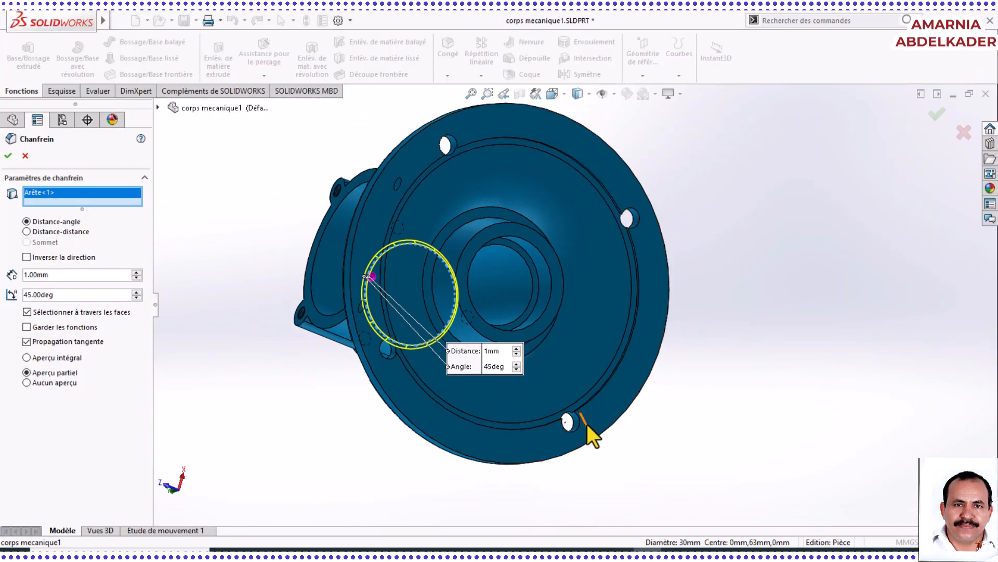
middle_click_drag(591, 435, 593, 335)
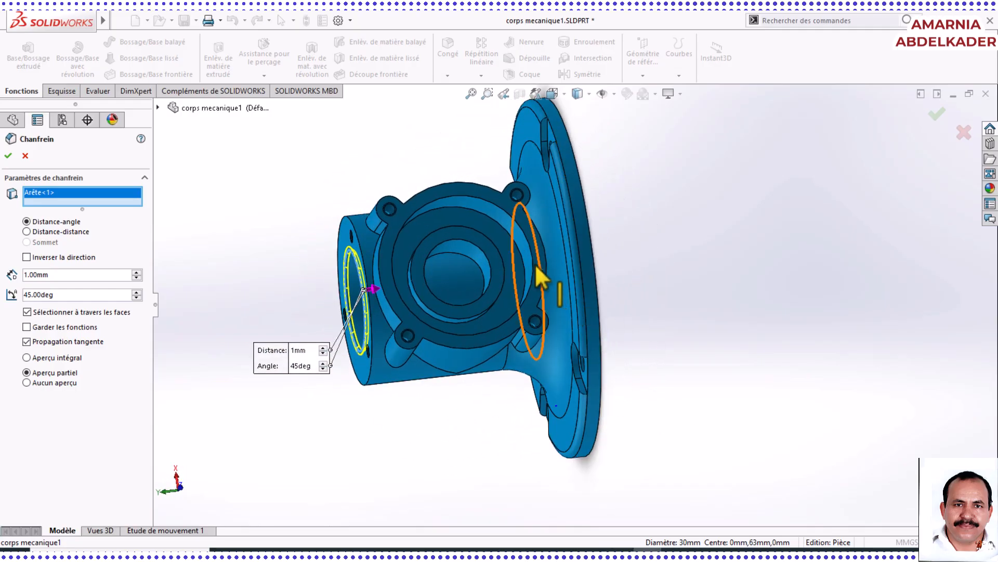
scroll(536, 275, "down", 5)
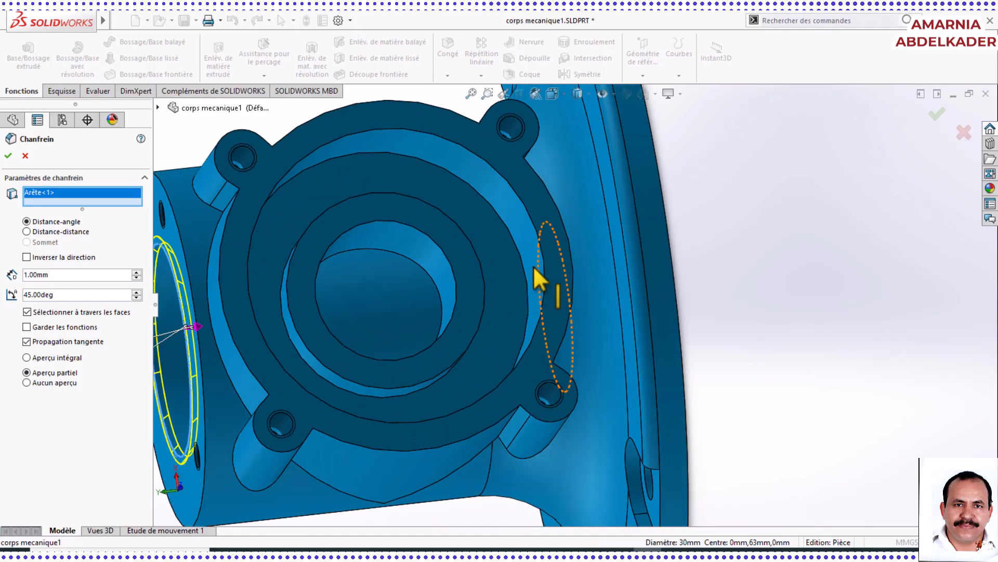
left_click(544, 265)
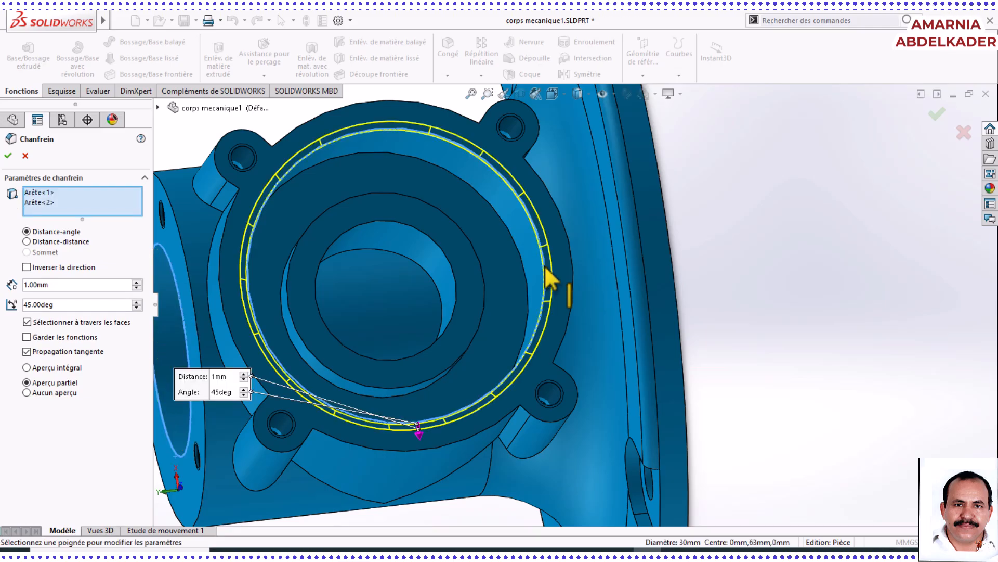
Check the section view in Foxit PhantomPDF, return to SOLIDWORKS and add the central bore's edge on the flange underside to the chamfer.
middle_click_drag(756, 374, 753, 397)
left_click(617, 550)
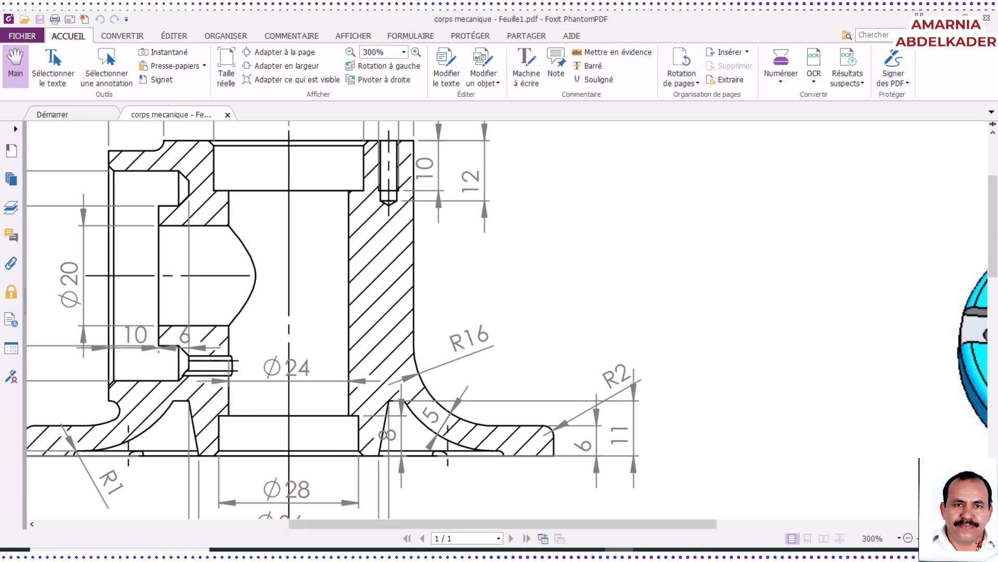
left_click(648, 550)
middle_click_drag(778, 380, 915, 315)
scroll(912, 306, "up", 3)
scroll(933, 289, "down", 5)
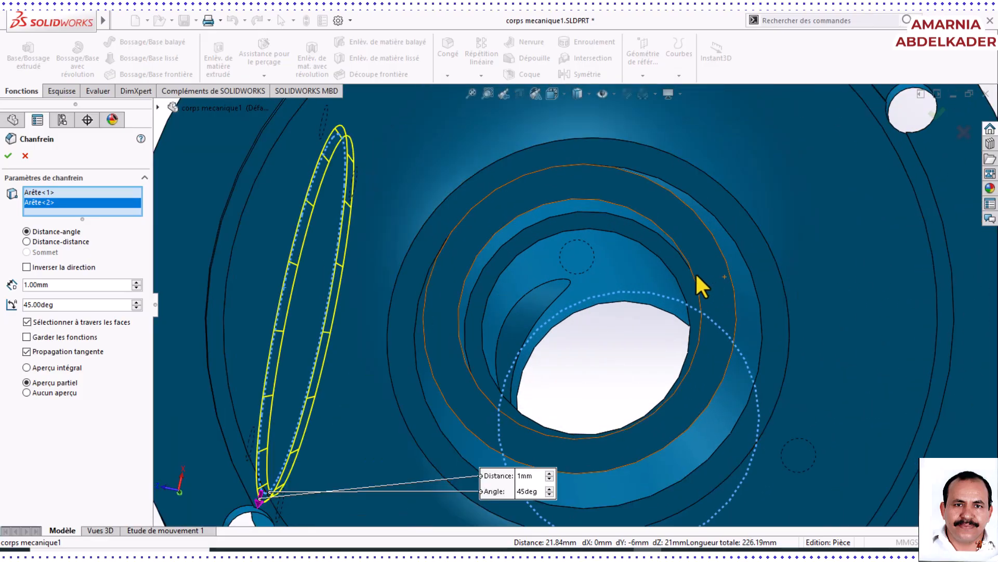
middle_click_drag(696, 273, 711, 232)
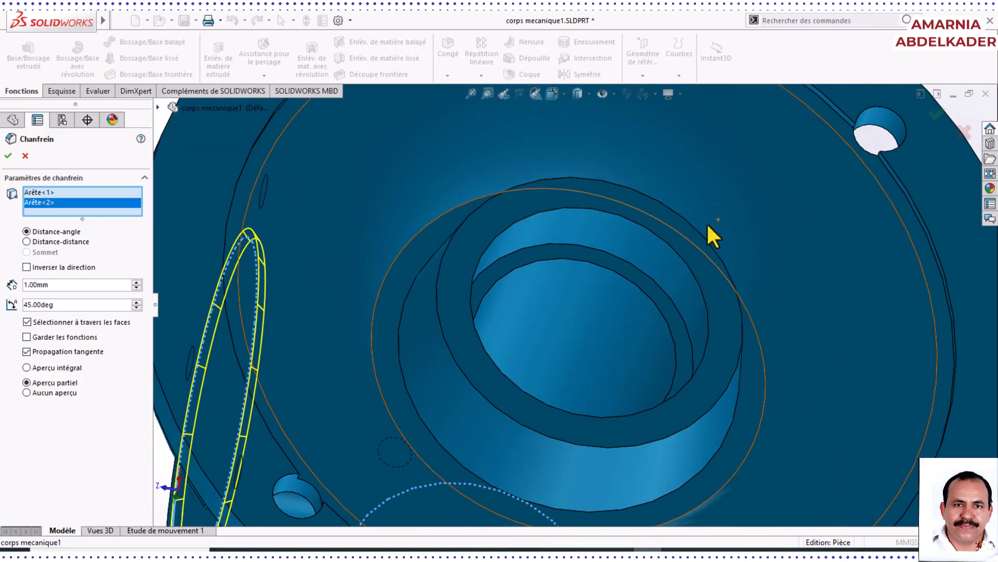
left_click(673, 255)
Apply the 1 mm × 45° chamfer to the three selected bore edges and look over the part.
scroll(660, 301, "up", 6)
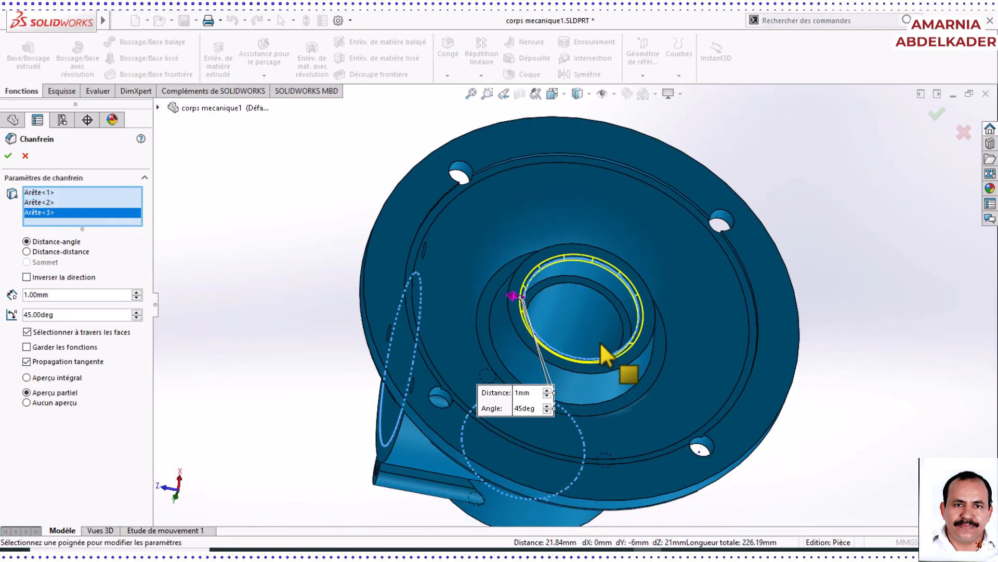
middle_click_drag(611, 354, 739, 343)
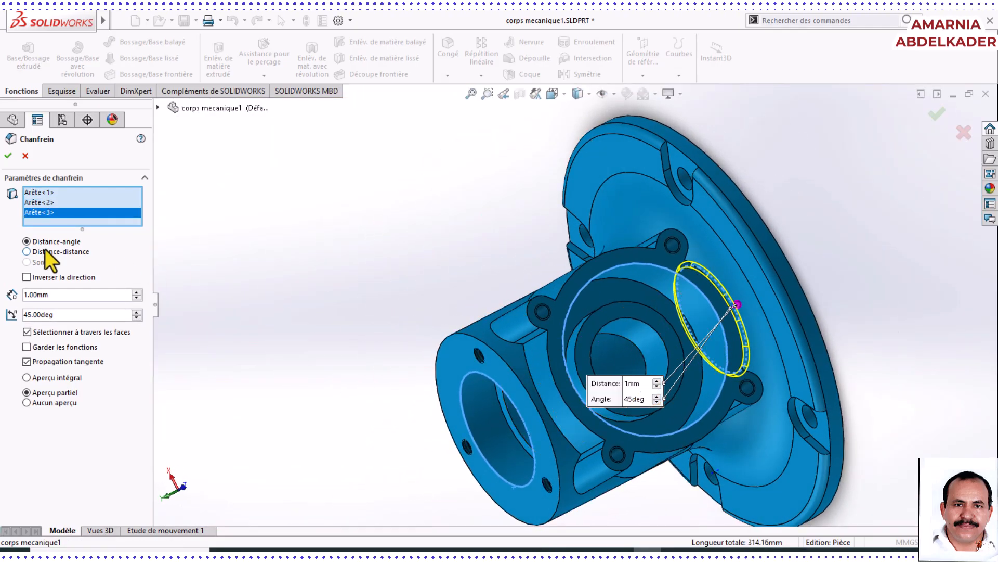
left_click(8, 156)
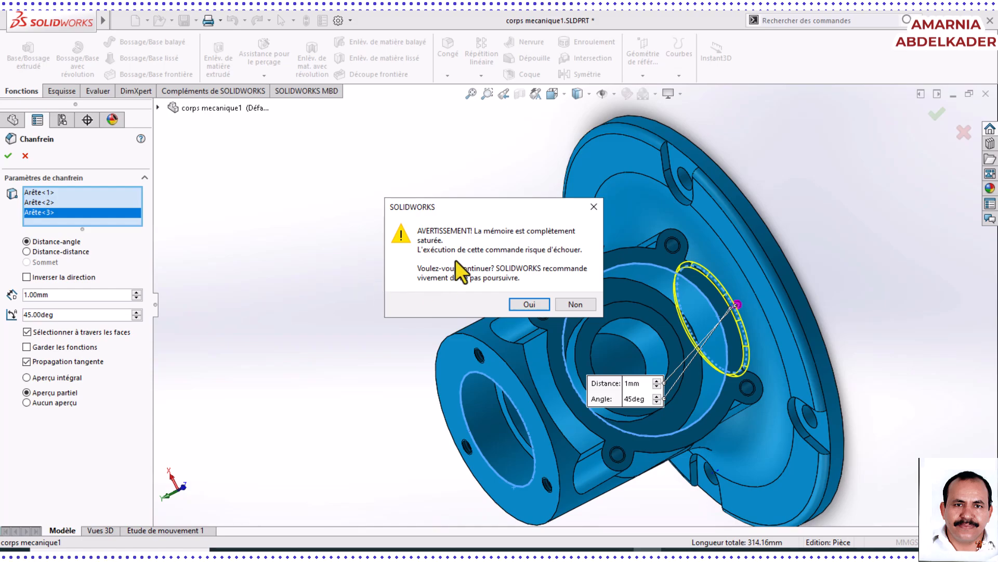
left_click(529, 304)
middle_click_drag(535, 323, 599, 276)
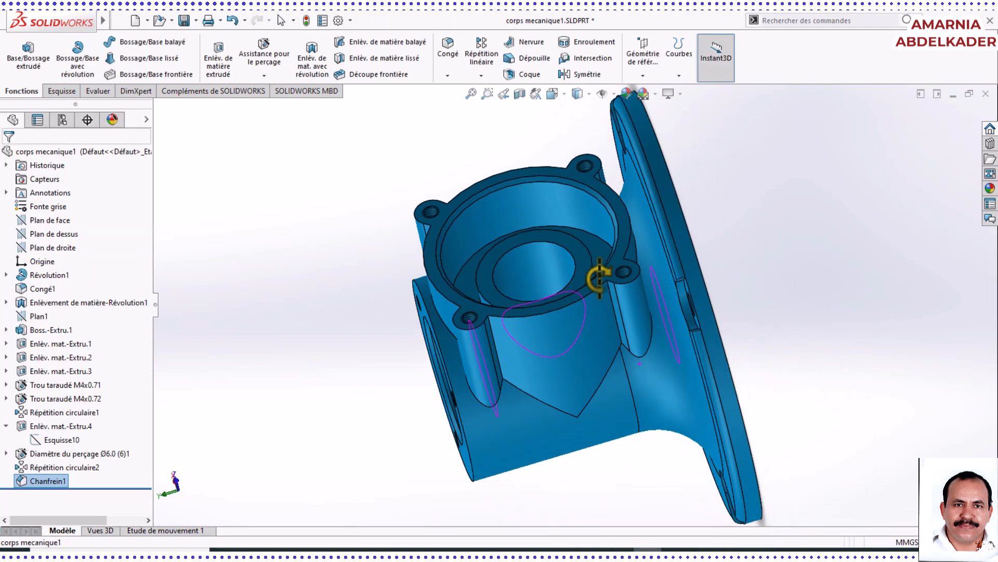
middle_click_drag(727, 256, 697, 234)
middle_click_drag(632, 325, 679, 312)
Examine the section views and general notes in Foxit PhantomPDF for the fillet sizes, returning to SOLIDWORKS.
left_click(633, 548)
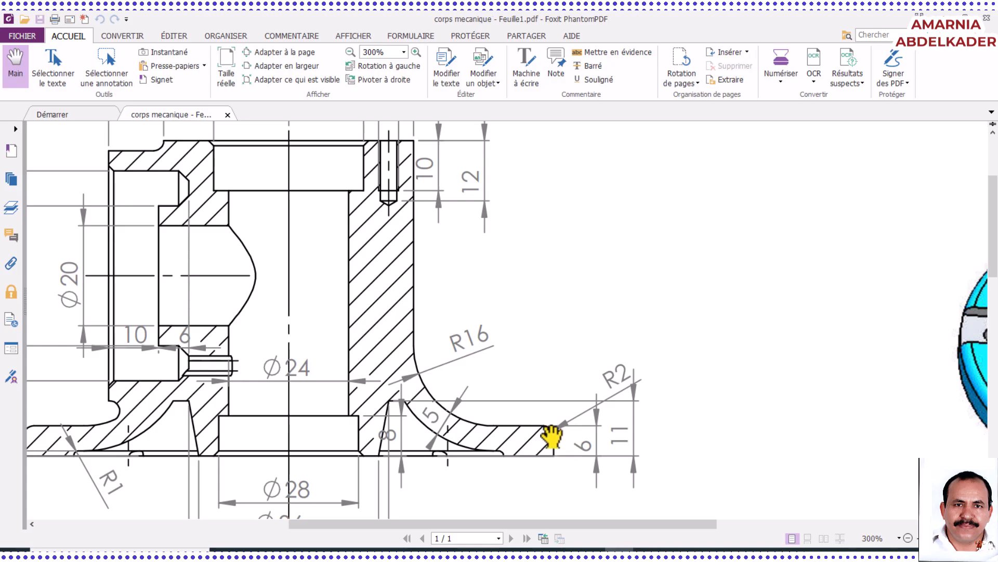
scroll(551, 437, "up", 4)
scroll(546, 437, "down", 5)
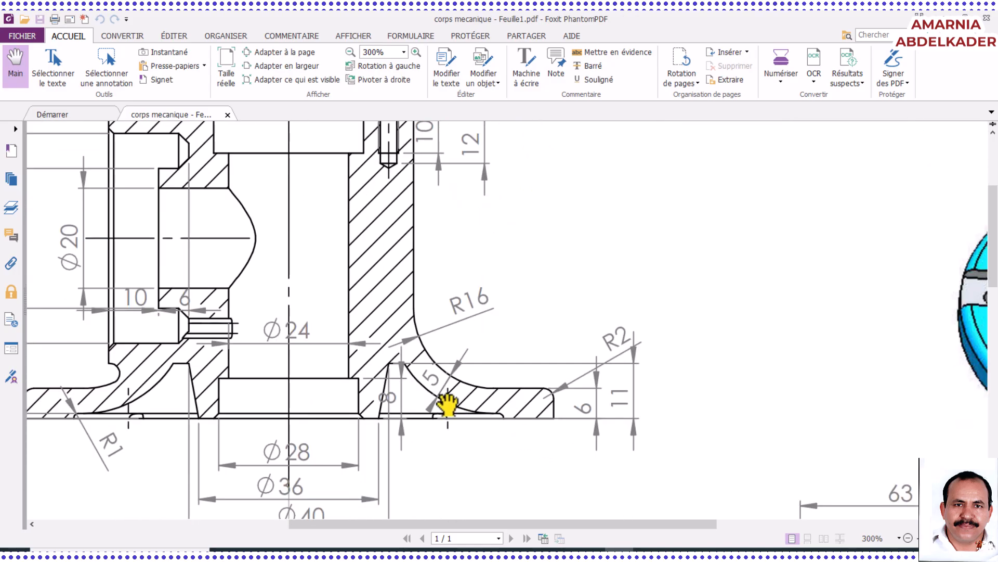
mouse_move(448, 404)
middle_mouse_down()
mouse_move(538, 401)
mouse_move(419, 403)
mouse_move(588, 382)
middle_mouse_up()
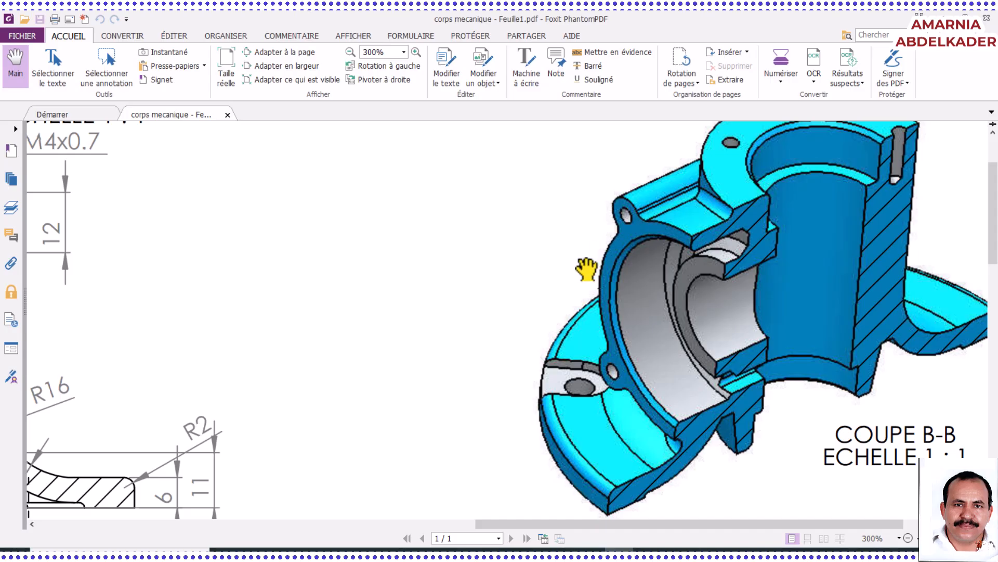
scroll(419, 410, "up", 2)
scroll(401, 415, "down", 6)
left_click_drag(397, 424, 664, 346)
left_click_drag(561, 494, 526, 366)
left_click_drag(529, 448, 379, 354)
mouse_move(163, 439)
left_mouse_down()
mouse_move(355, 344)
mouse_move(401, 294)
mouse_move(286, 218)
mouse_move(515, 240)
left_mouse_up()
left_click_drag(319, 314, 390, 310)
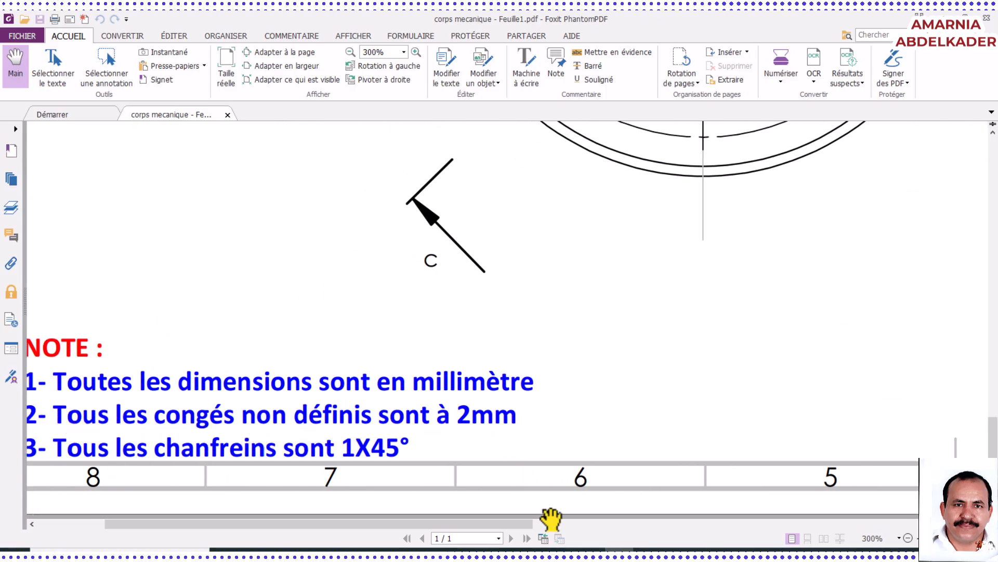
left_click(633, 550)
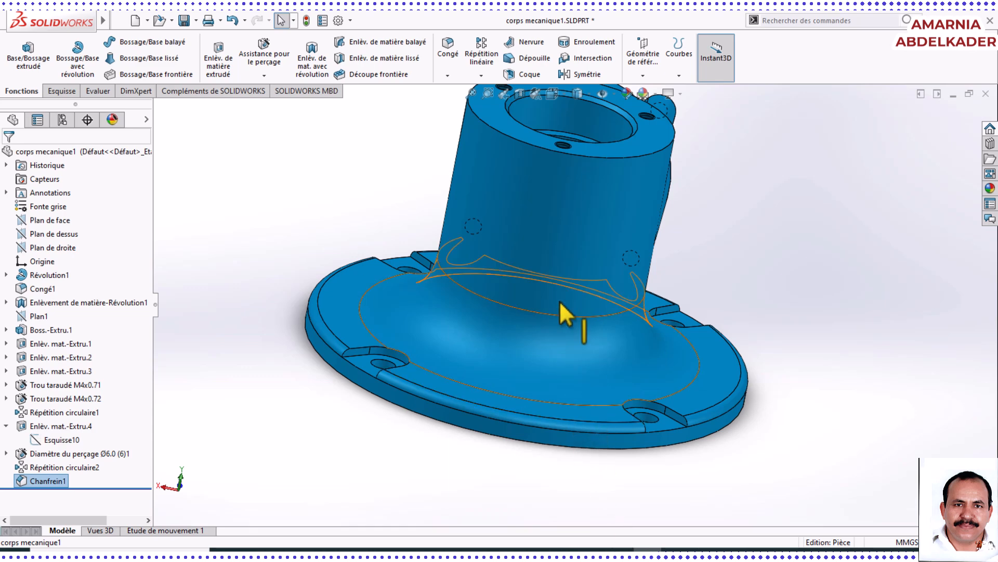
Set up a symmetric 2 mm fillet on the two edges where one flank of the side cylinder meets the upright cylinder.
scroll(532, 345, "up", 3)
middle_click_drag(585, 299, 370, 293)
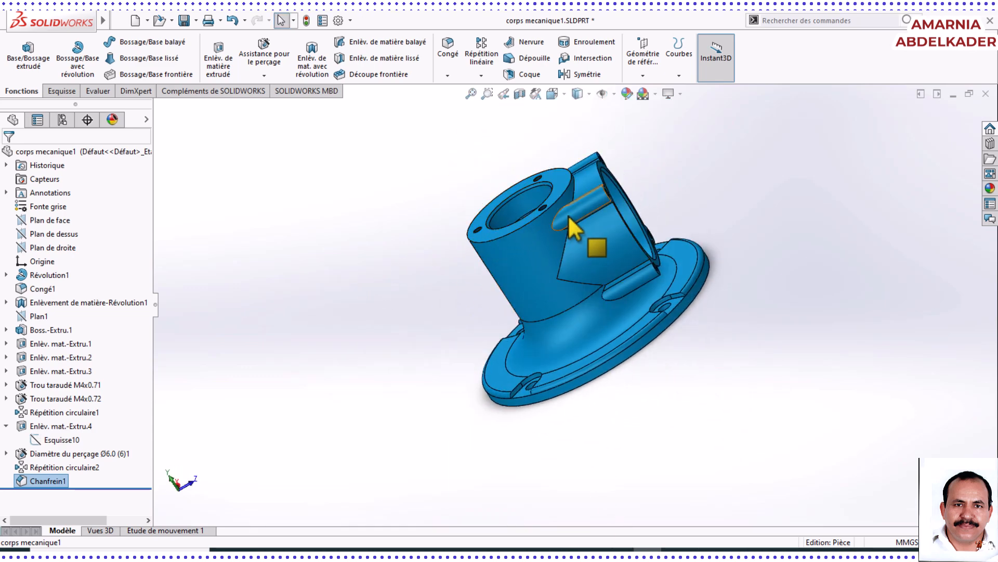
left_click(448, 45)
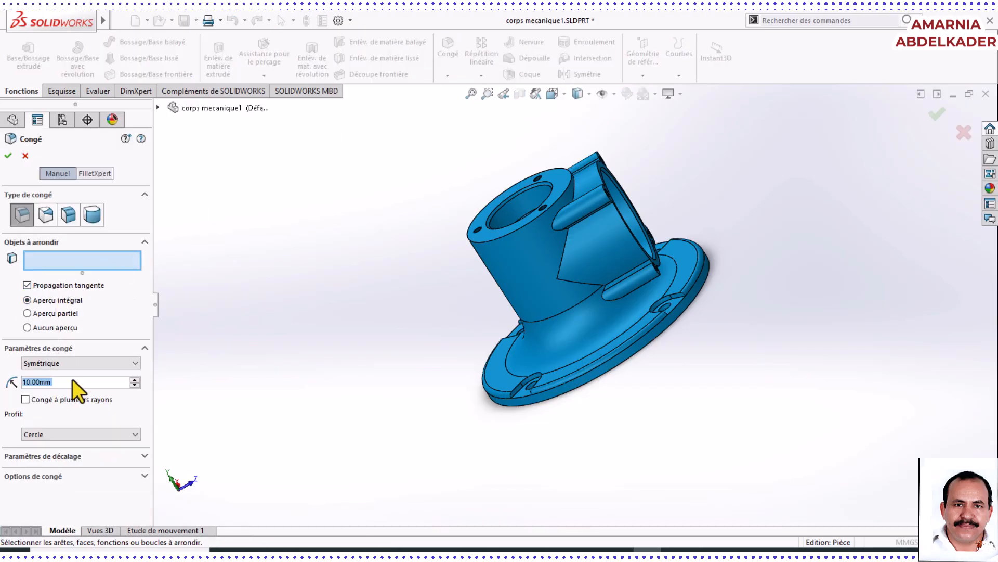
type("2")
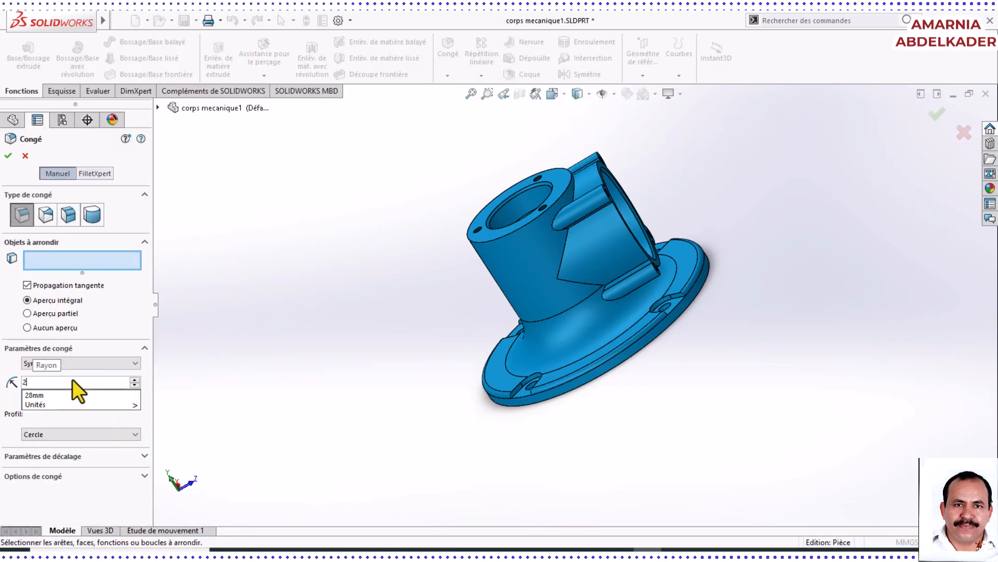
left_click(41, 259)
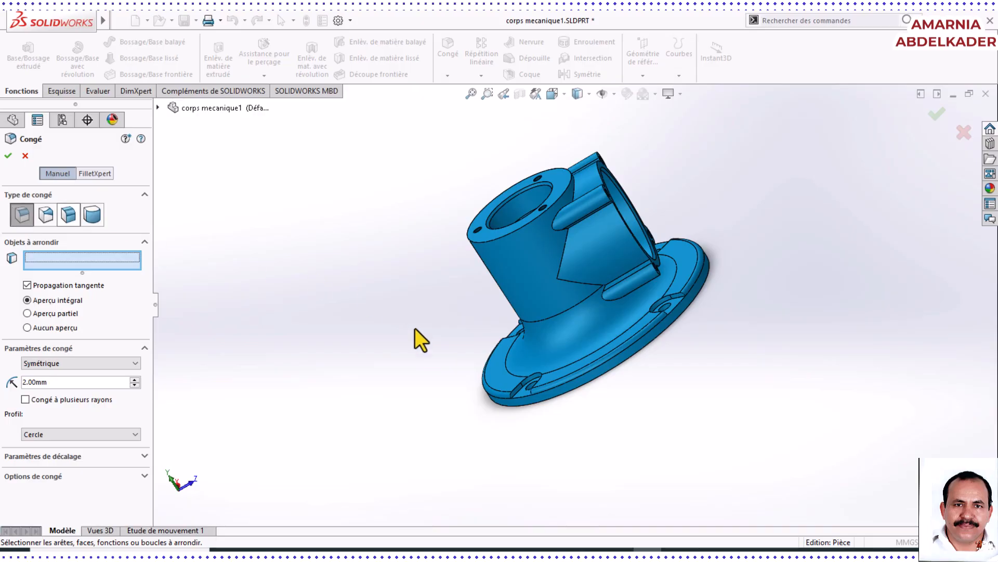
middle_click_drag(421, 341, 445, 309)
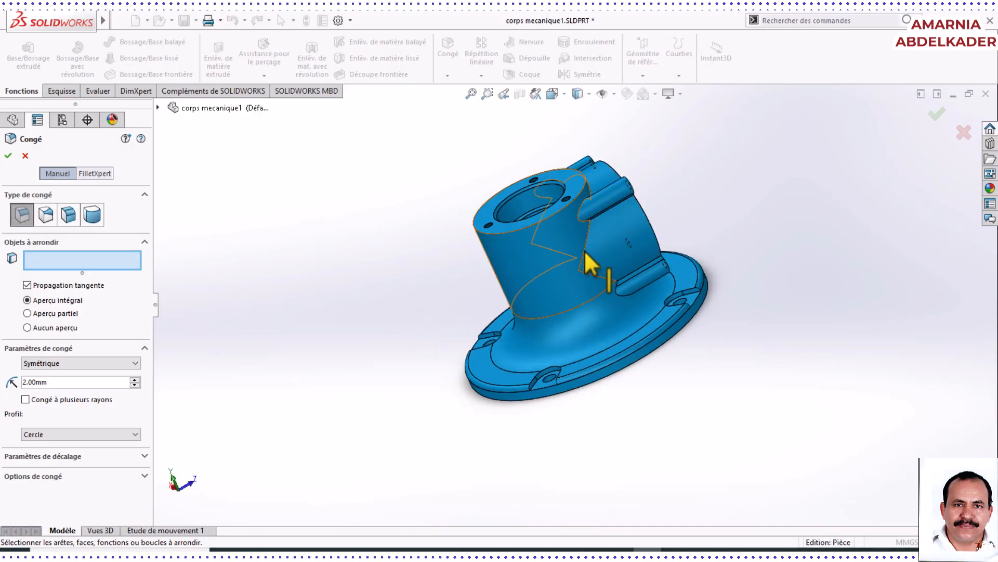
scroll(587, 255, "down", 5)
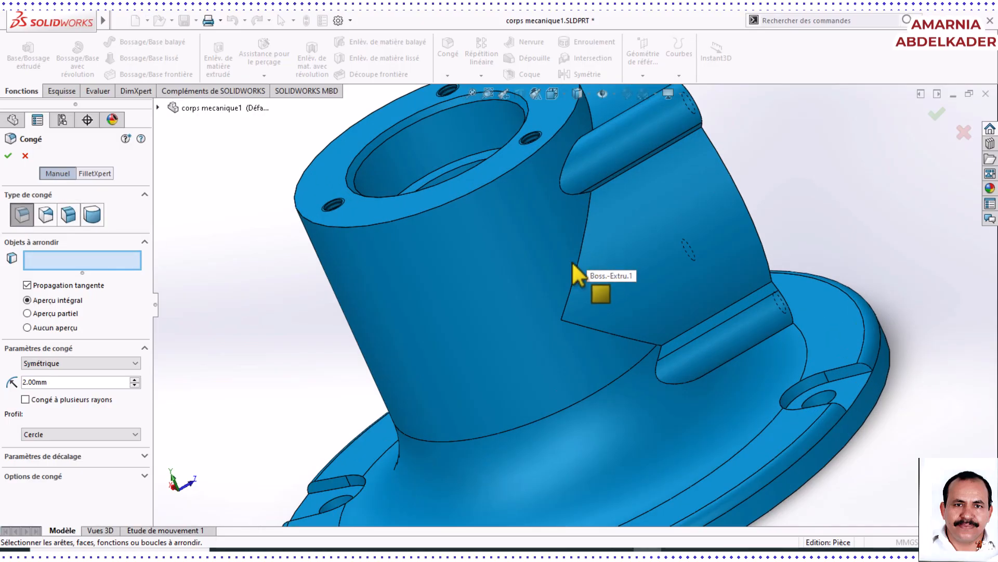
left_click(579, 269)
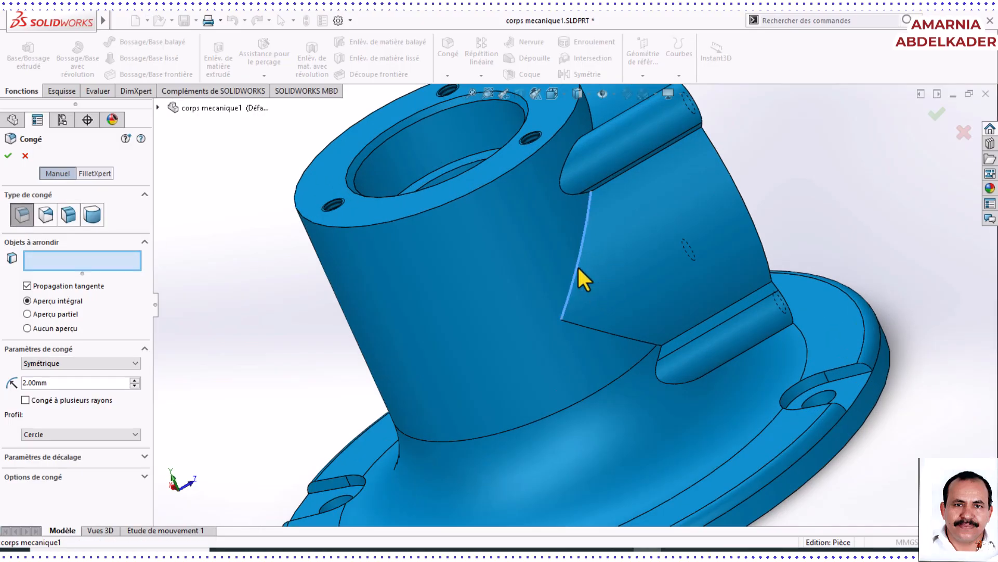
left_click(605, 341)
Add the junction edge between the side cylinder's two upper screw bosses to the fillet, removing the mistakenly selected face.
middle_click_drag(572, 271, 588, 195)
scroll(593, 208, "down", 6)
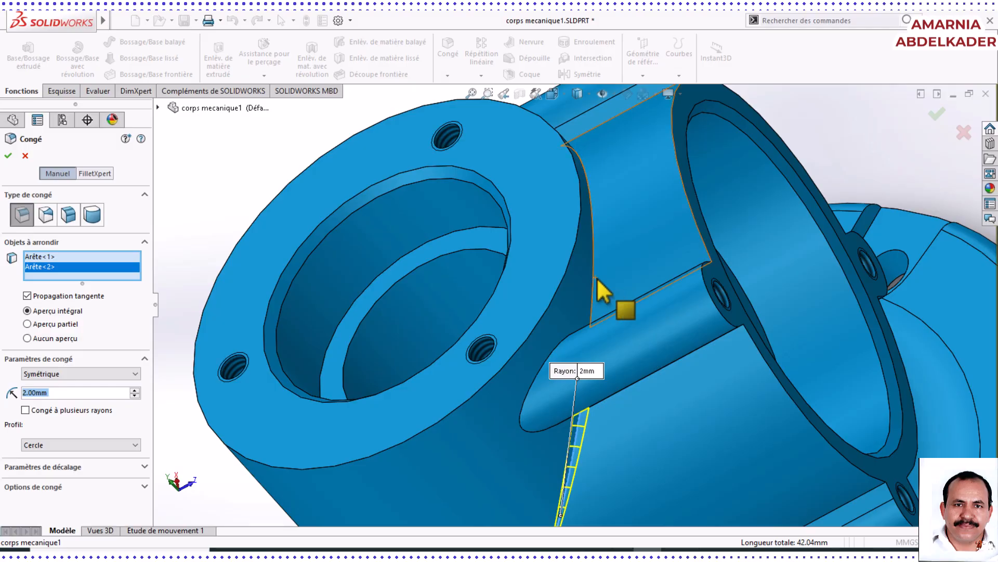
left_click(599, 283)
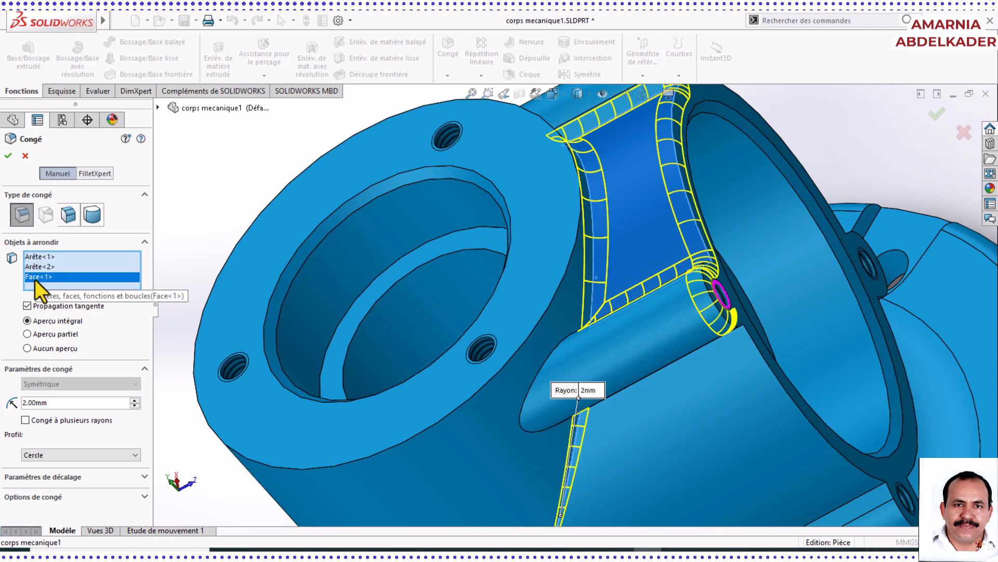
key("Delete")
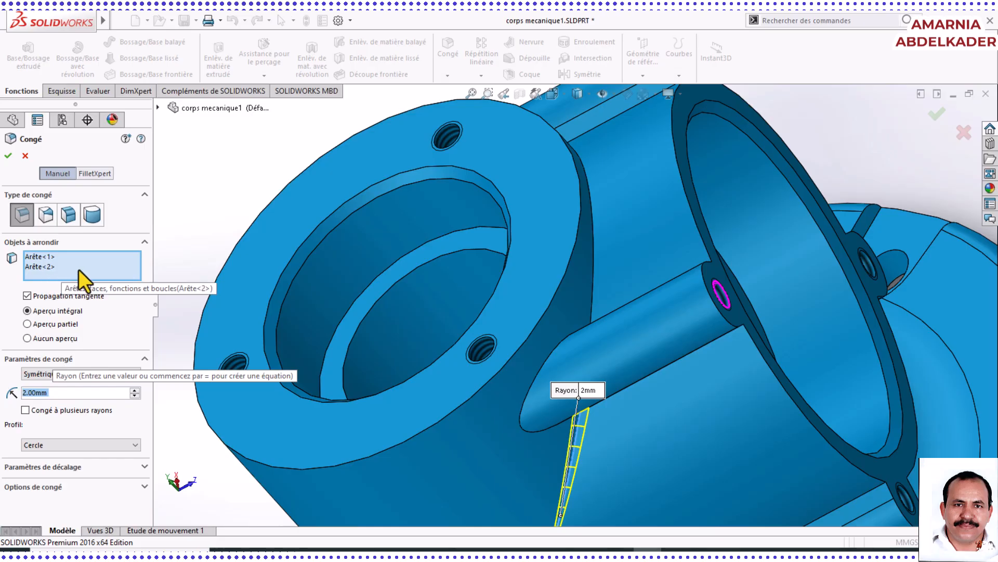
left_click(102, 267)
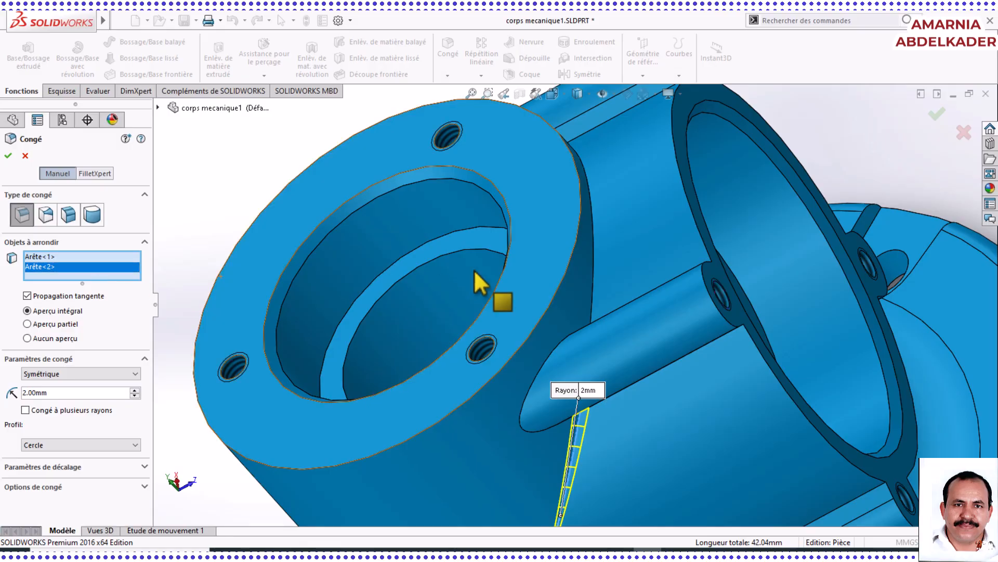
left_click(593, 268)
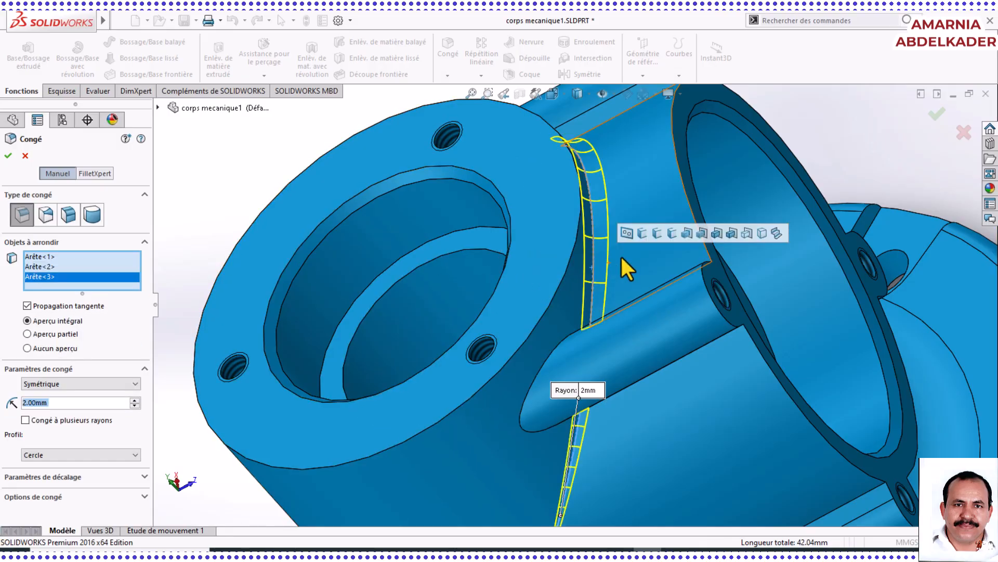
Add the opposite flank's upper junction edge and the rounded end edge of the upper screw boss to the 2 mm fillet.
middle_click_drag(622, 257, 690, 251)
scroll(676, 255, "down", 5)
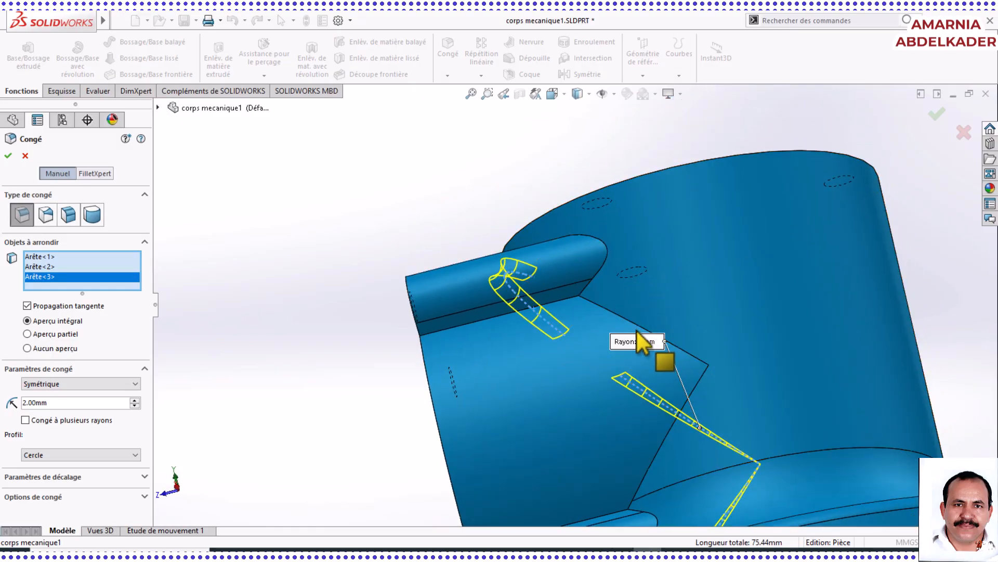
middle_click_drag(645, 339, 704, 396)
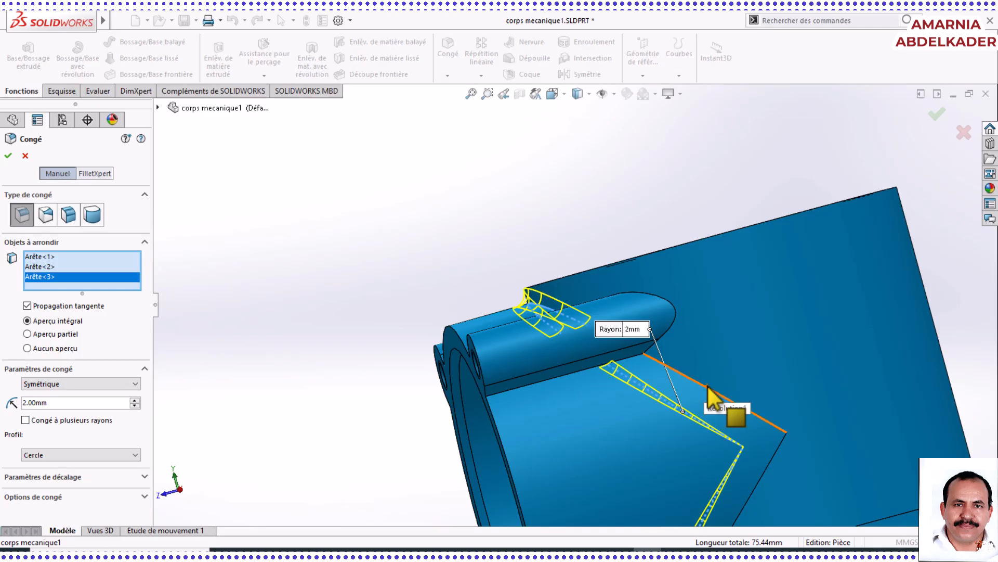
left_click(707, 388)
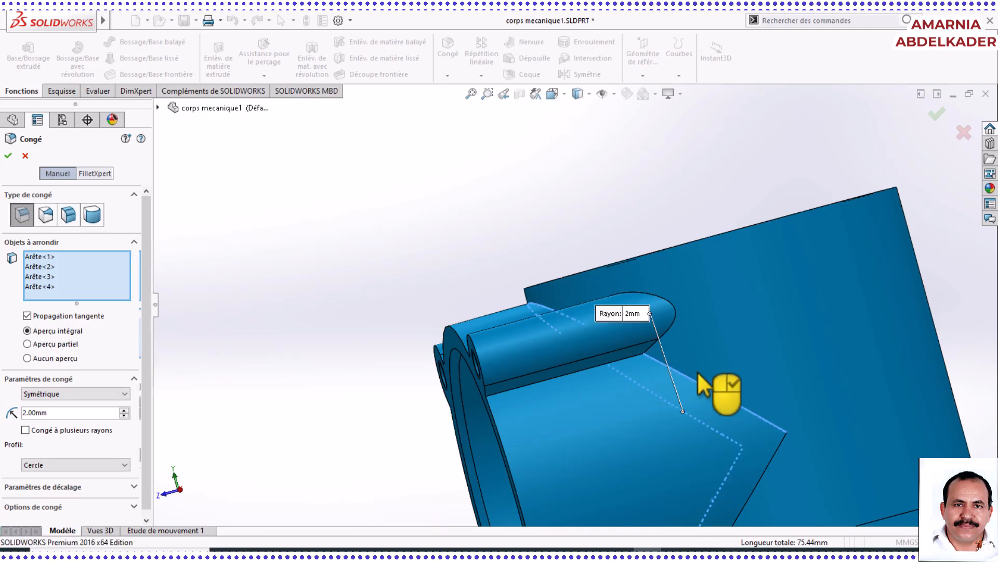
left_click(676, 324)
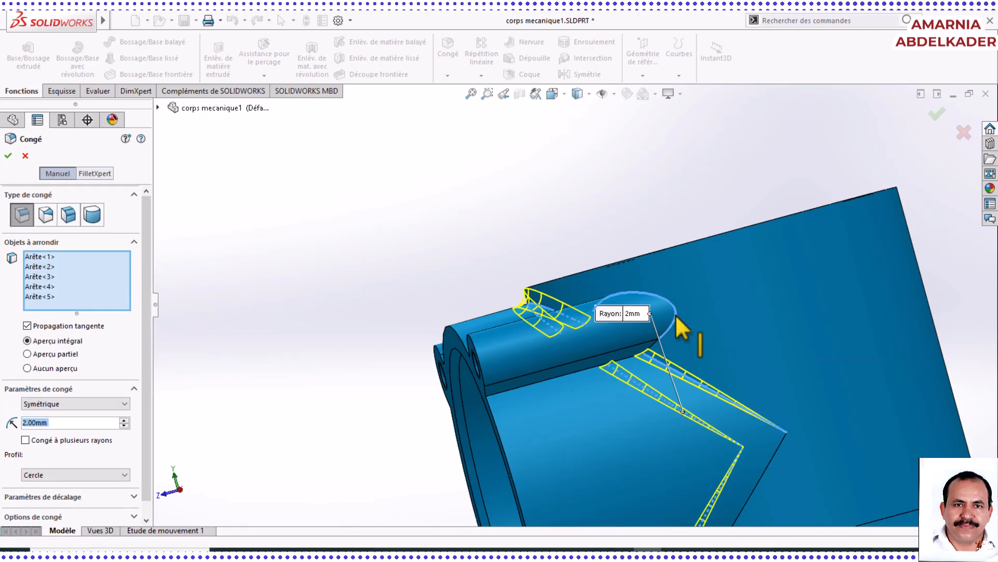
Add the flank's lower junction edge and the adjacent lower screw boss's rounded end edge to the 2 mm fillet.
middle_click_drag(676, 324, 591, 357)
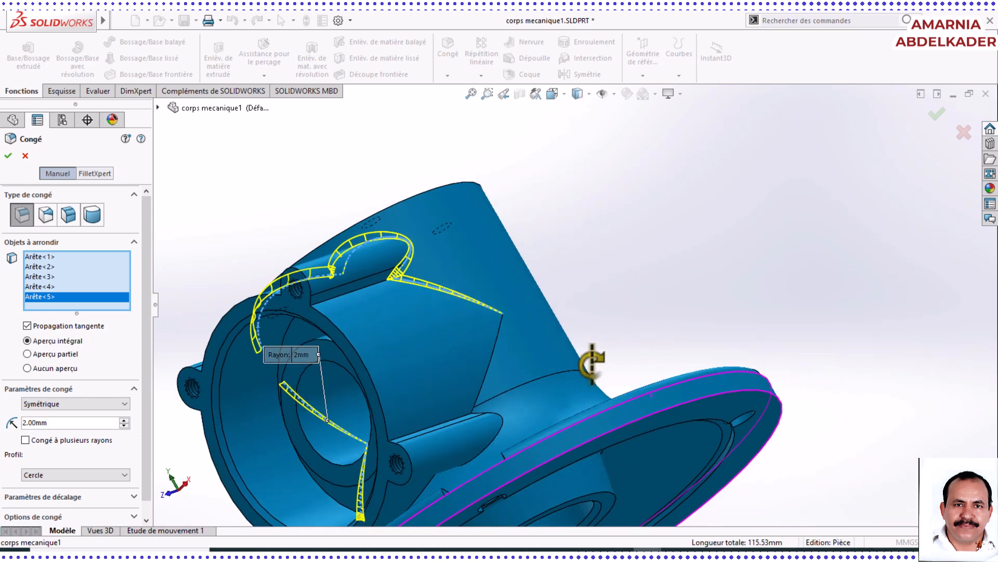
left_click(489, 371)
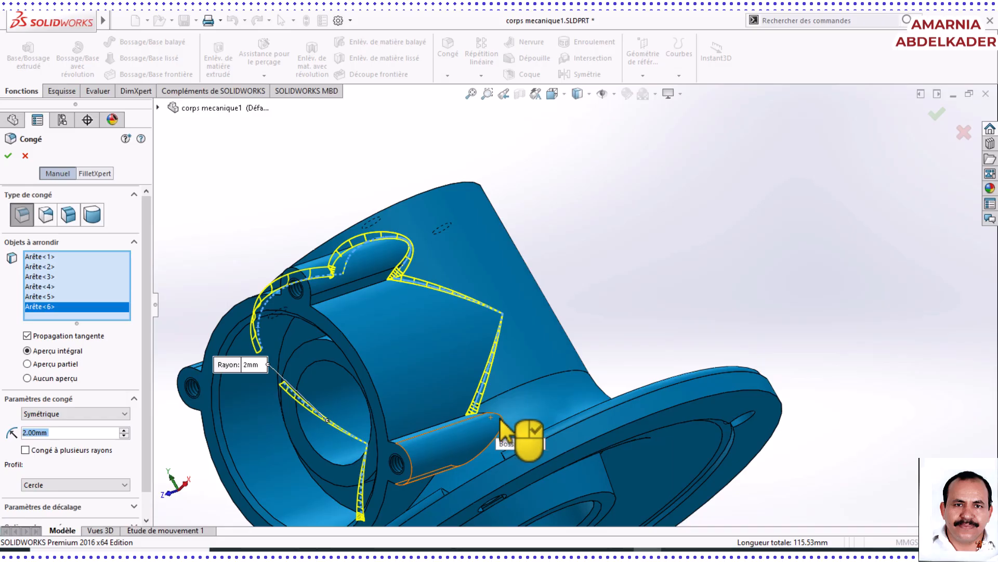
left_click(499, 421)
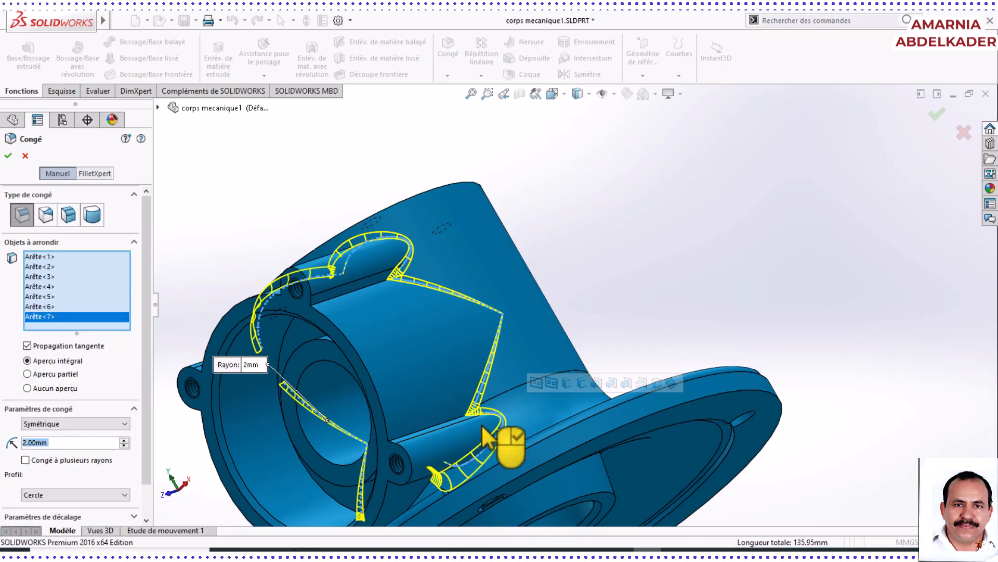
Add the junction edge between the two lower screw bosses and the other lower boss's rounded end edge to the fillet.
middle_click_drag(483, 426, 443, 465)
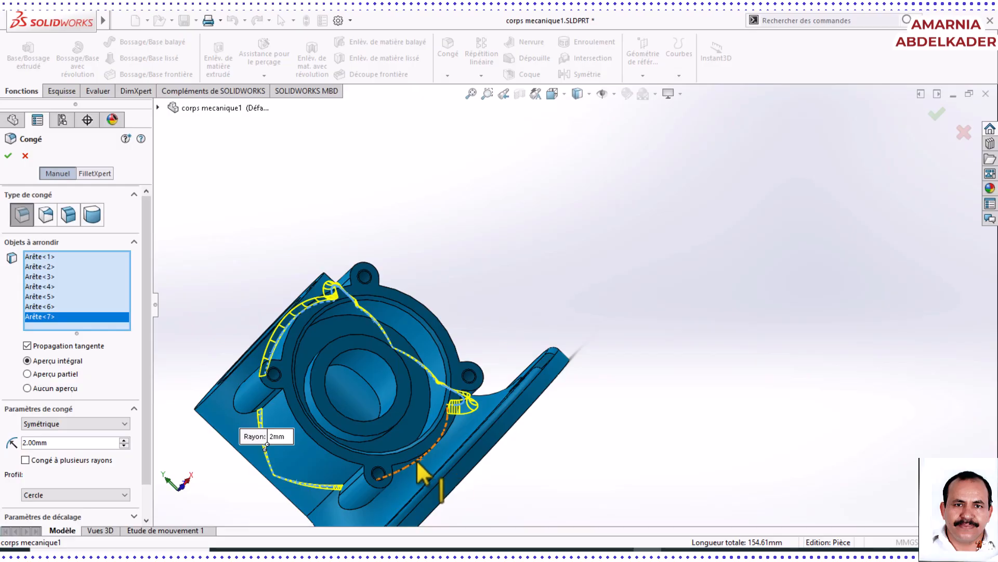
scroll(416, 468, "down", 8)
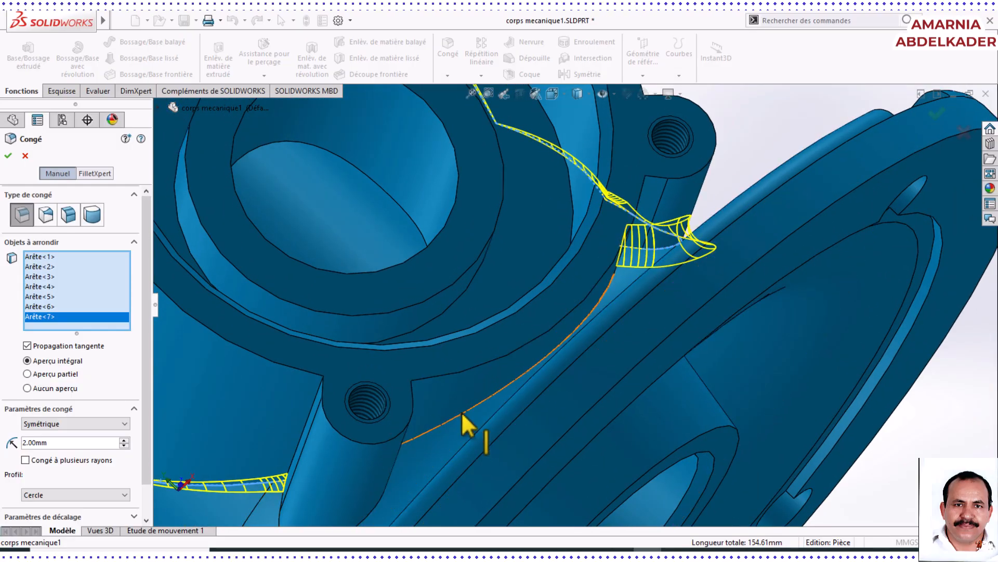
left_click(463, 416)
middle_click_drag(462, 424, 446, 465)
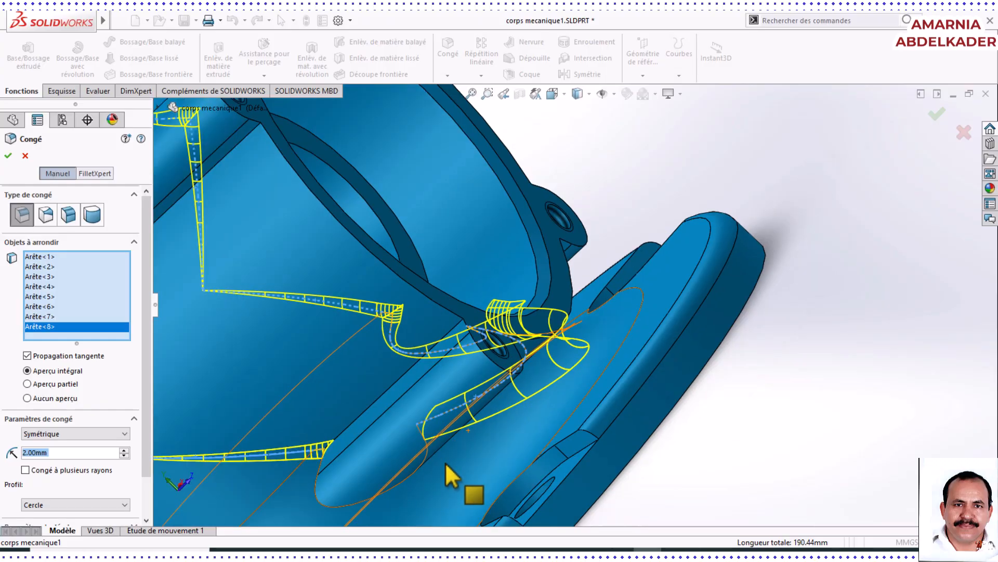
scroll(451, 471, "up", 8)
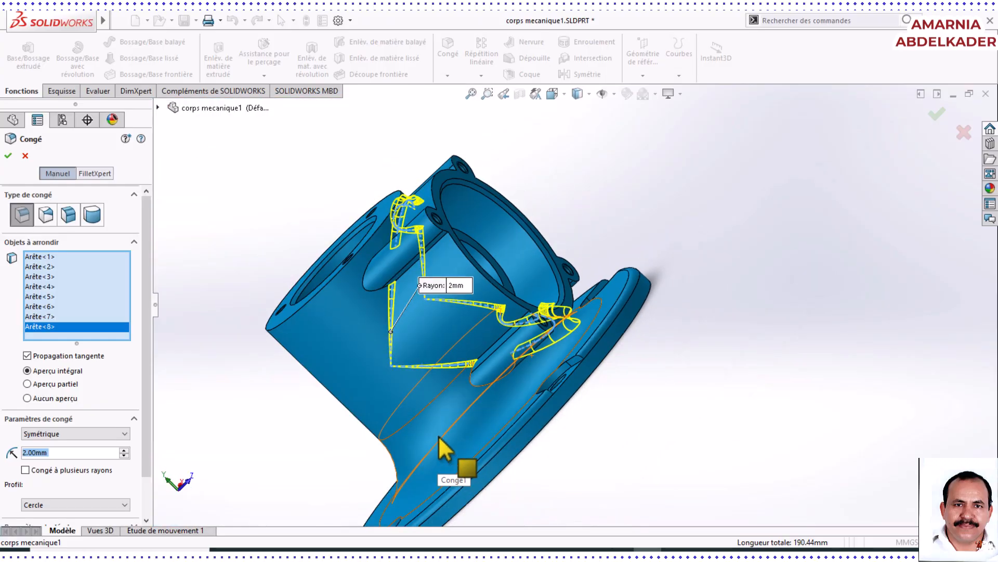
left_click(473, 388)
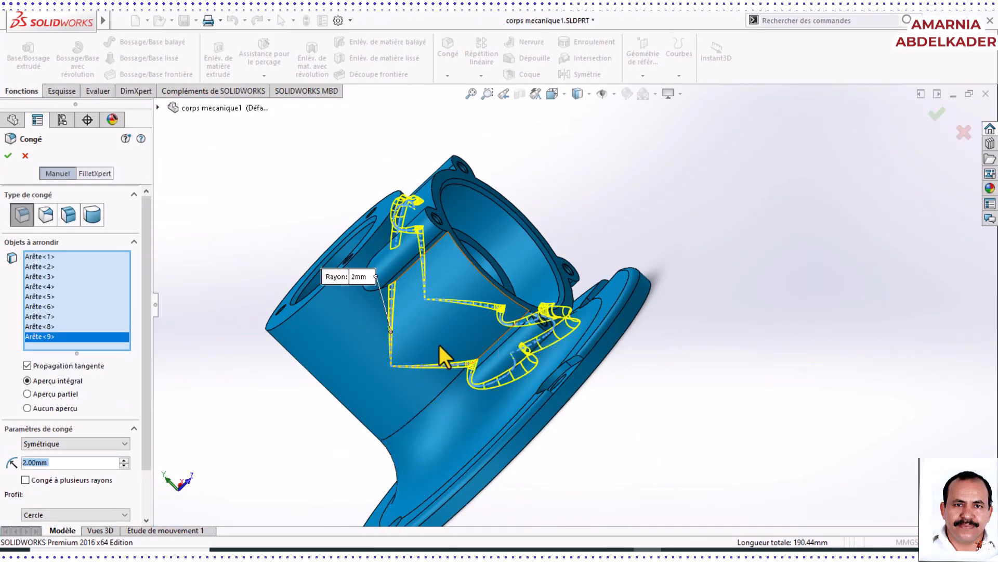
Add the remaining upper screw boss's rounded end edge and apply the symmetric 2 mm fillet to all selected edges.
middle_click_drag(446, 352, 465, 395)
middle_click_drag(397, 330, 408, 339)
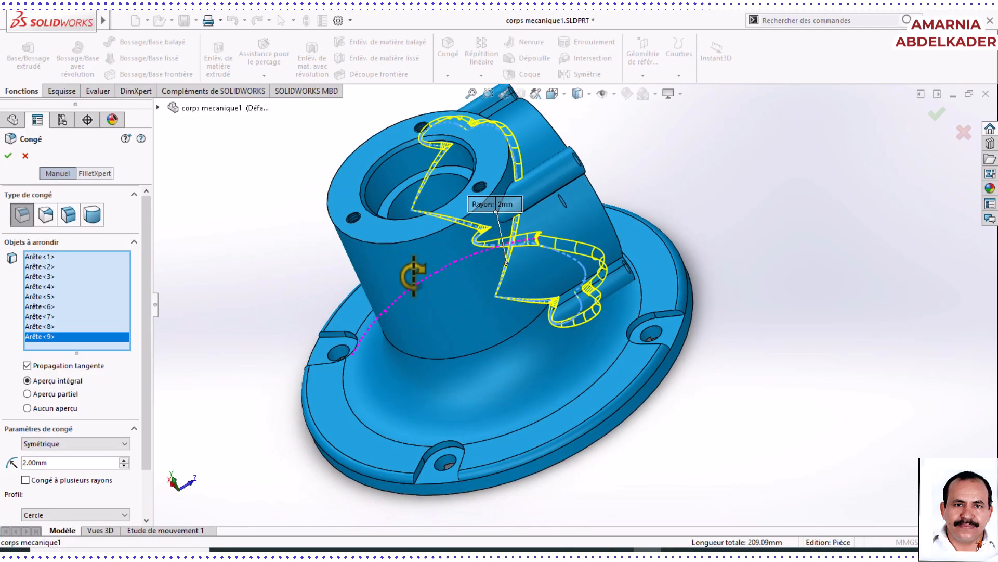
scroll(492, 239, "down", 10)
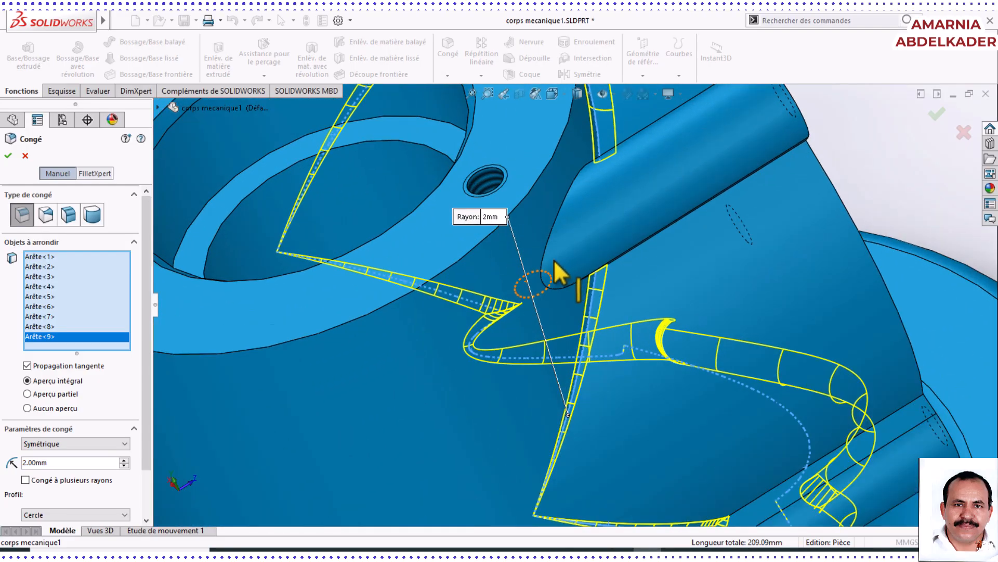
left_click(546, 271)
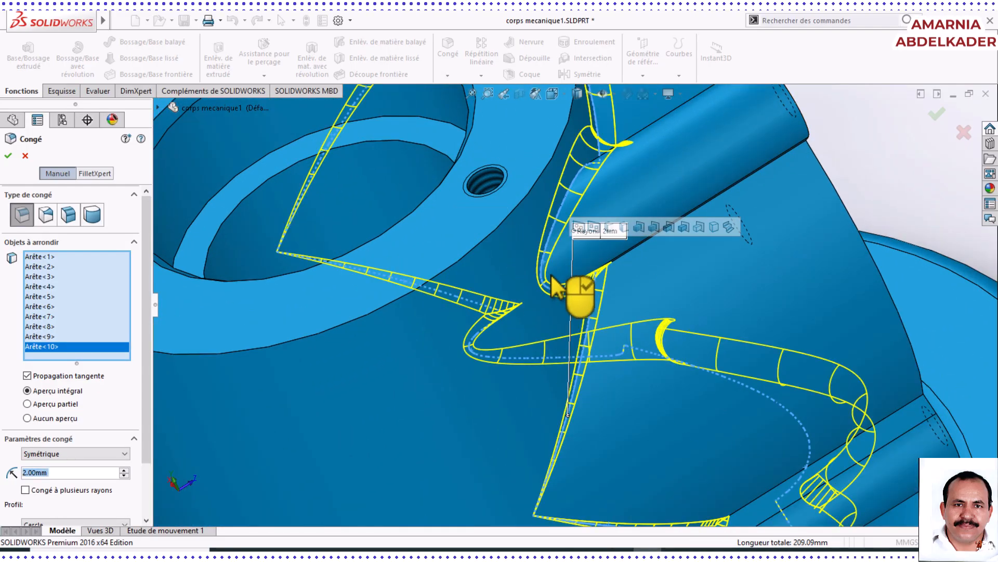
scroll(577, 296, "up", 10)
middle_click_drag(587, 312, 642, 364)
middle_click_drag(630, 328, 546, 249)
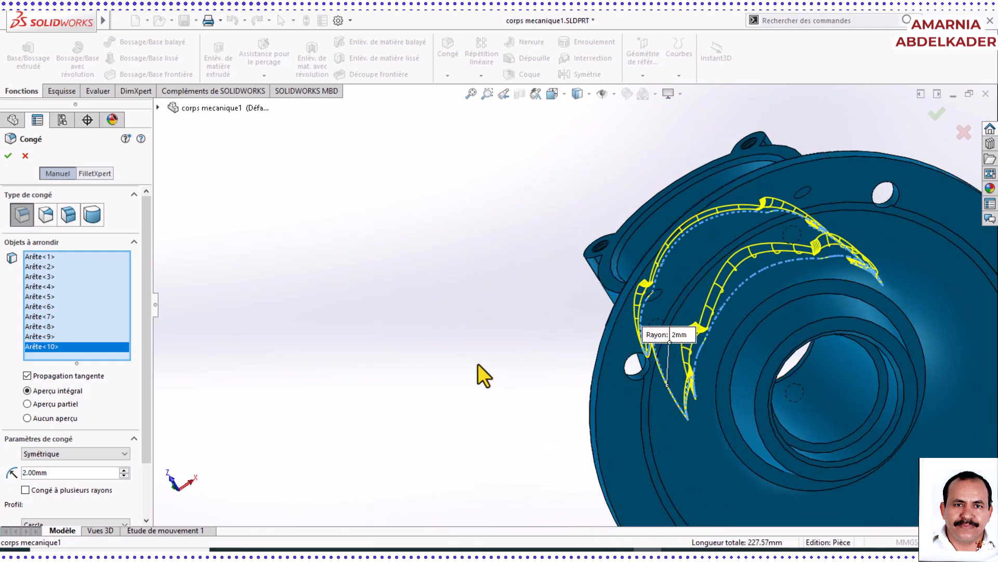
left_click(8, 156)
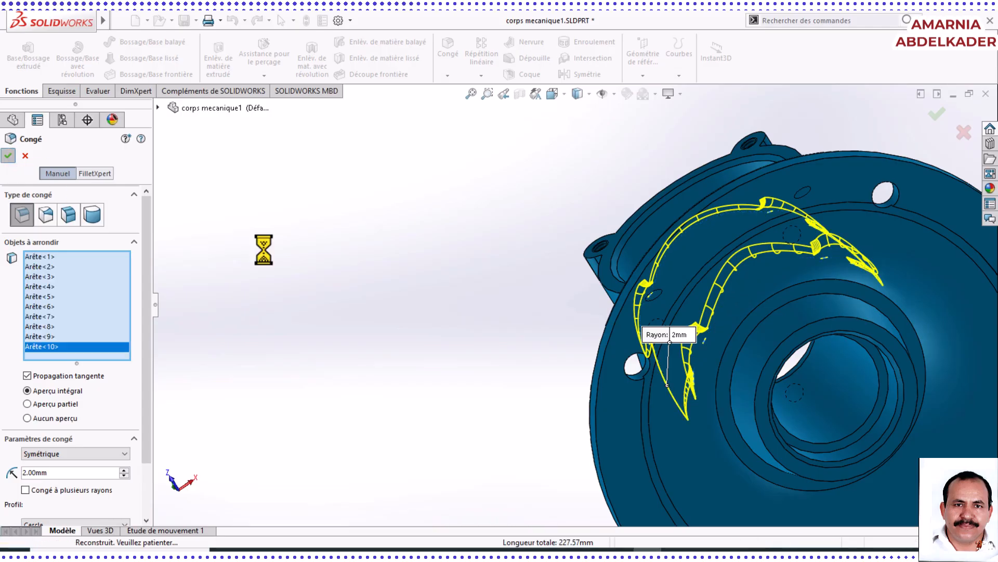
Save the part and inspect the fillets around the side cylinder and its screw bosses from several directions.
middle_click_drag(478, 335, 673, 318)
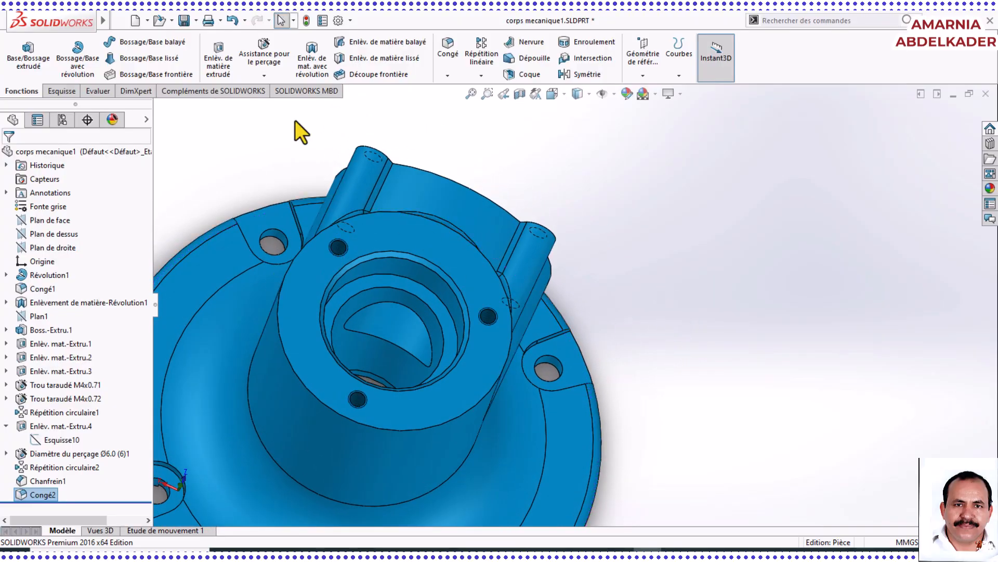
left_click(184, 20)
middle_click_drag(413, 263, 630, 314)
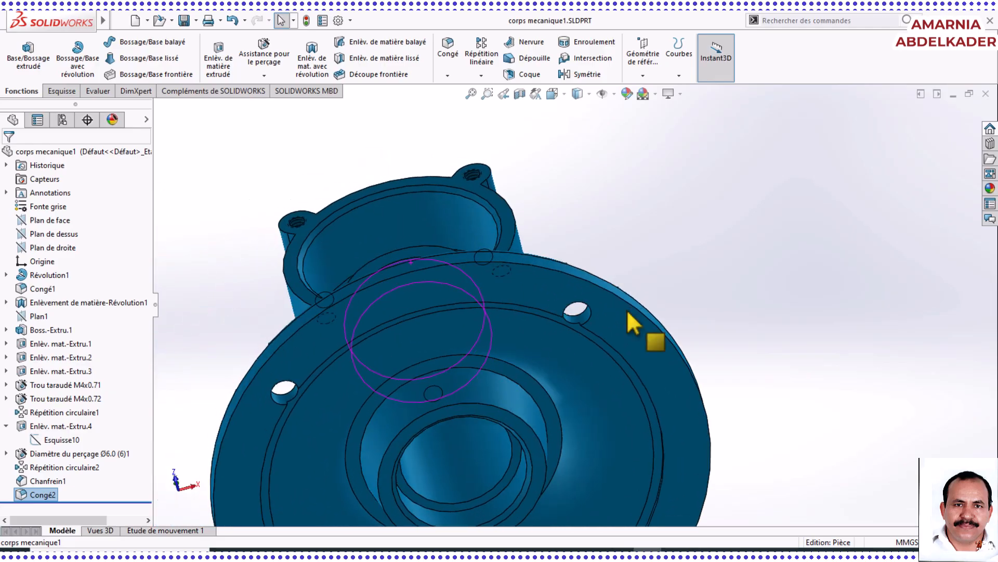
middle_click_drag(327, 263, 447, 281)
scroll(346, 306, "up", 2)
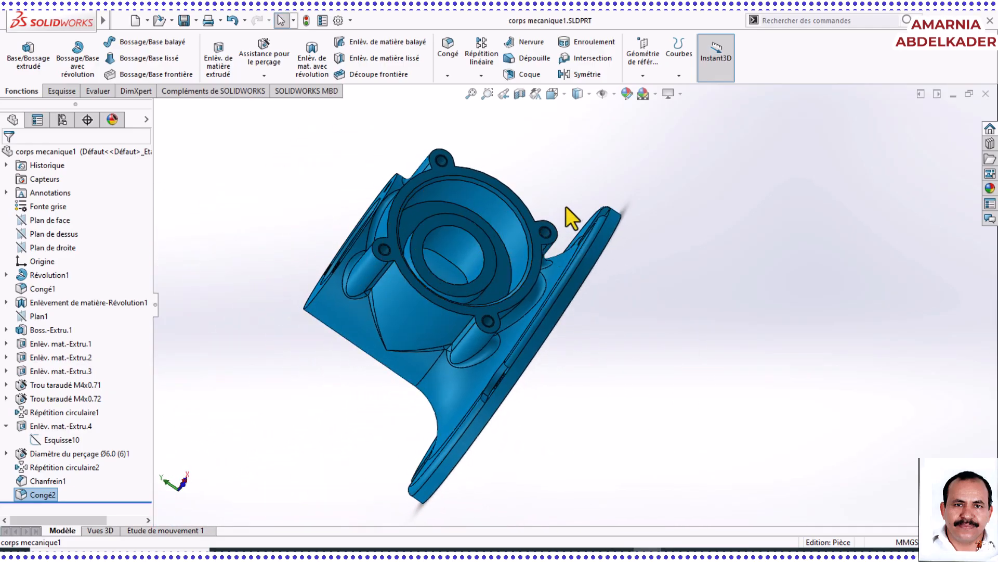
mouse_move(565, 206)
middle_mouse_down()
mouse_move(518, 197)
mouse_move(493, 260)
mouse_move(555, 237)
mouse_move(569, 196)
middle_mouse_up()
middle_click_drag(419, 259, 462, 210)
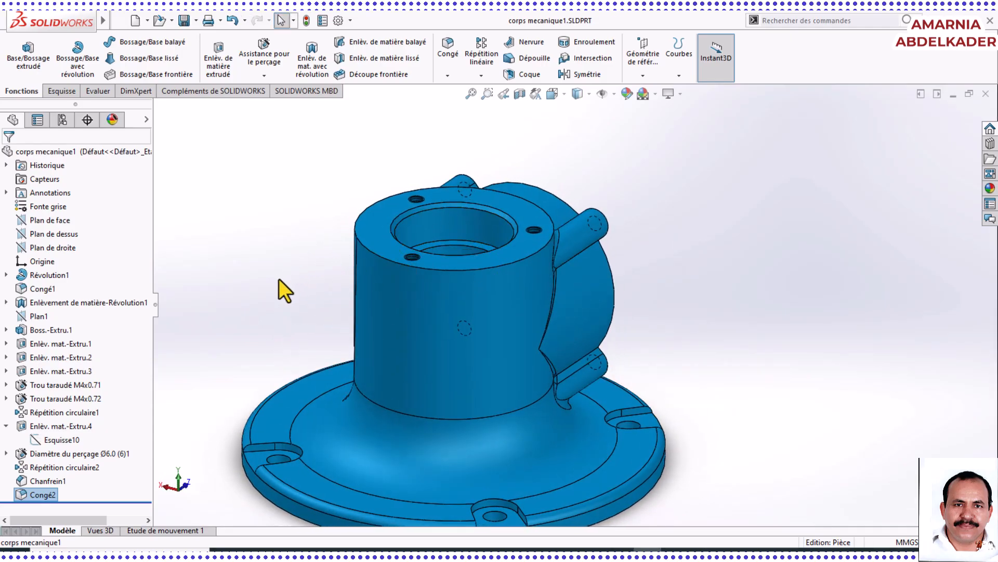
middle_click_drag(276, 301, 382, 343)
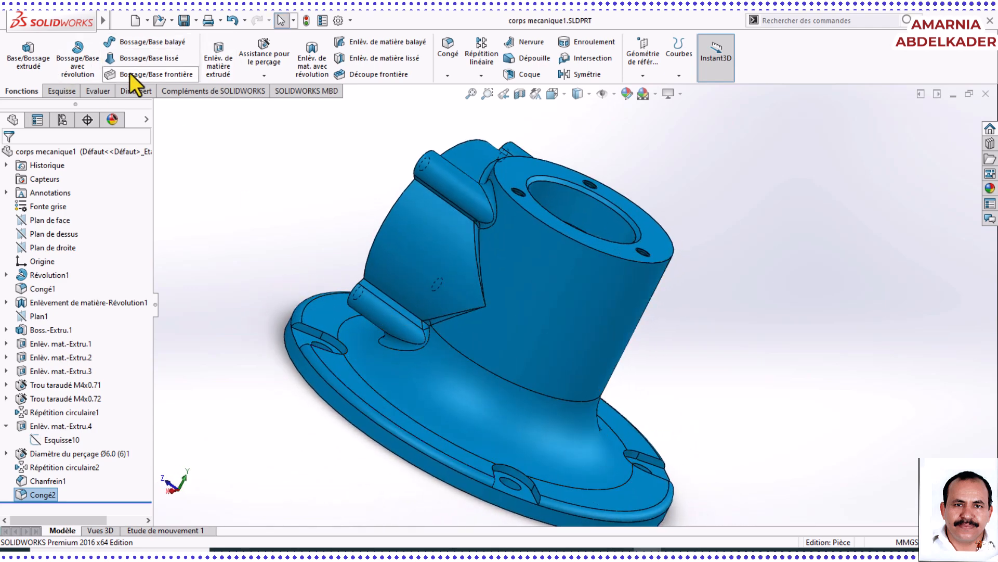